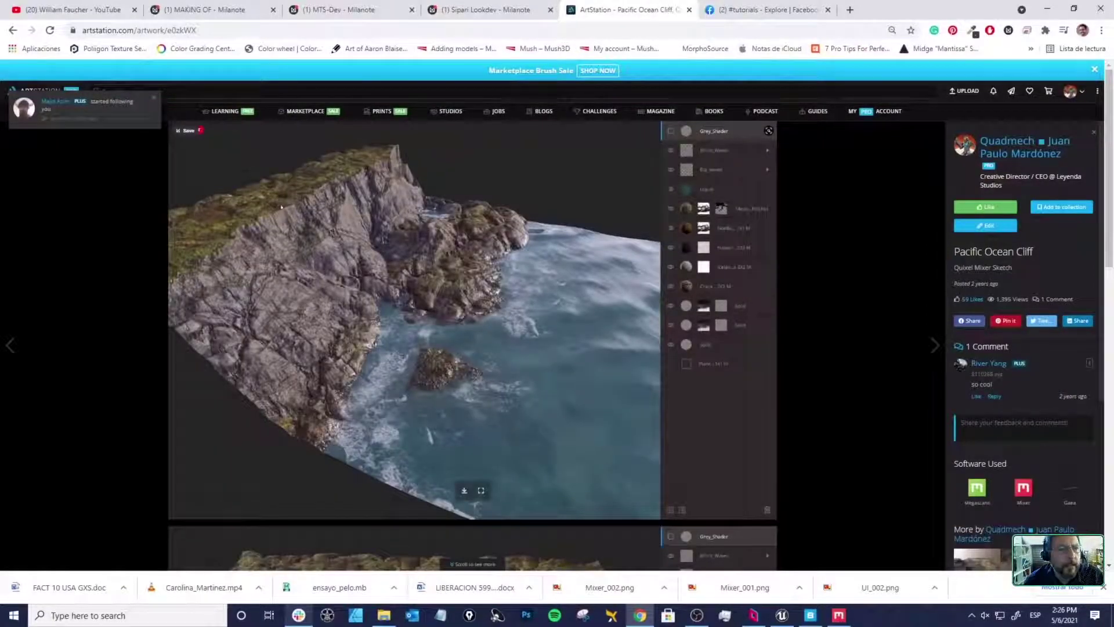
Step: Return to the portfolio album and open the Mixer 2021 Pilot artwork
key("alt+Left")
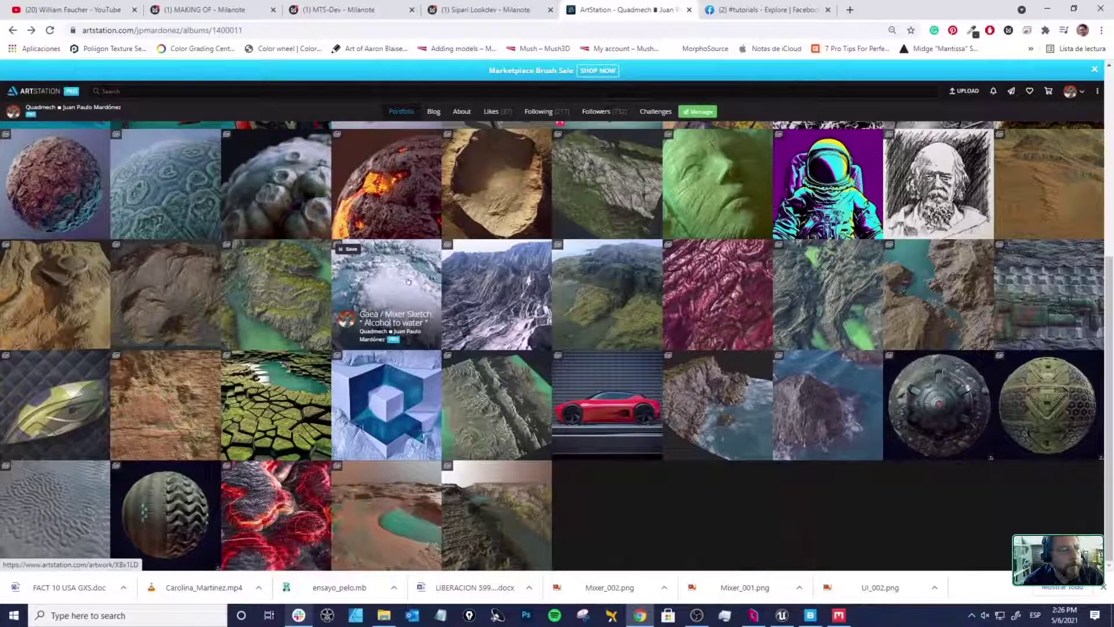
scroll(433, 285, "up", 3)
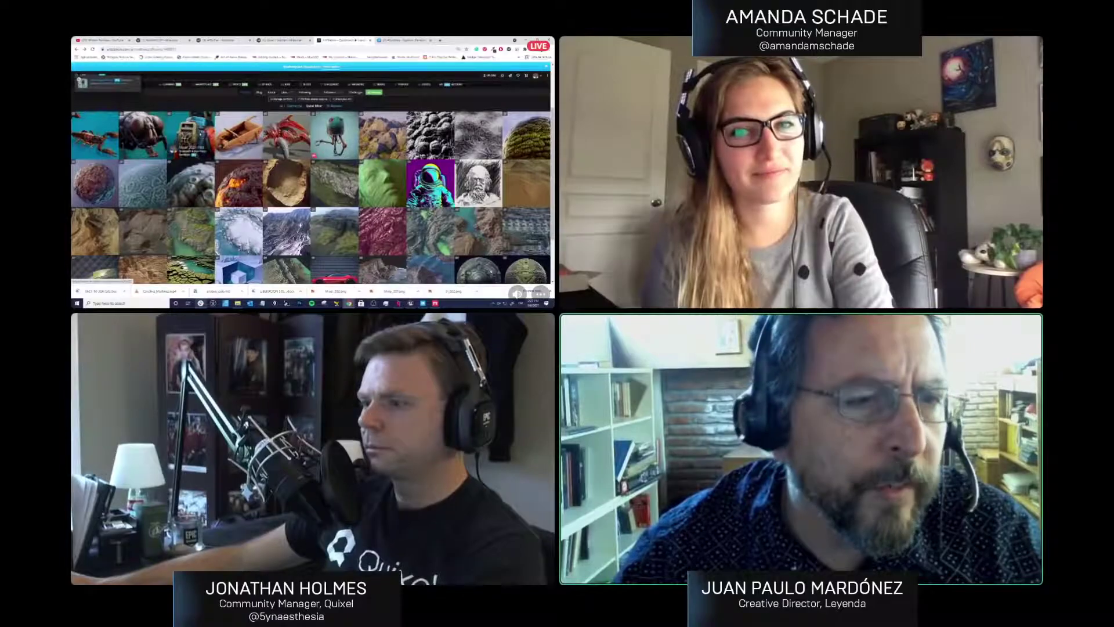
left_click(191, 137)
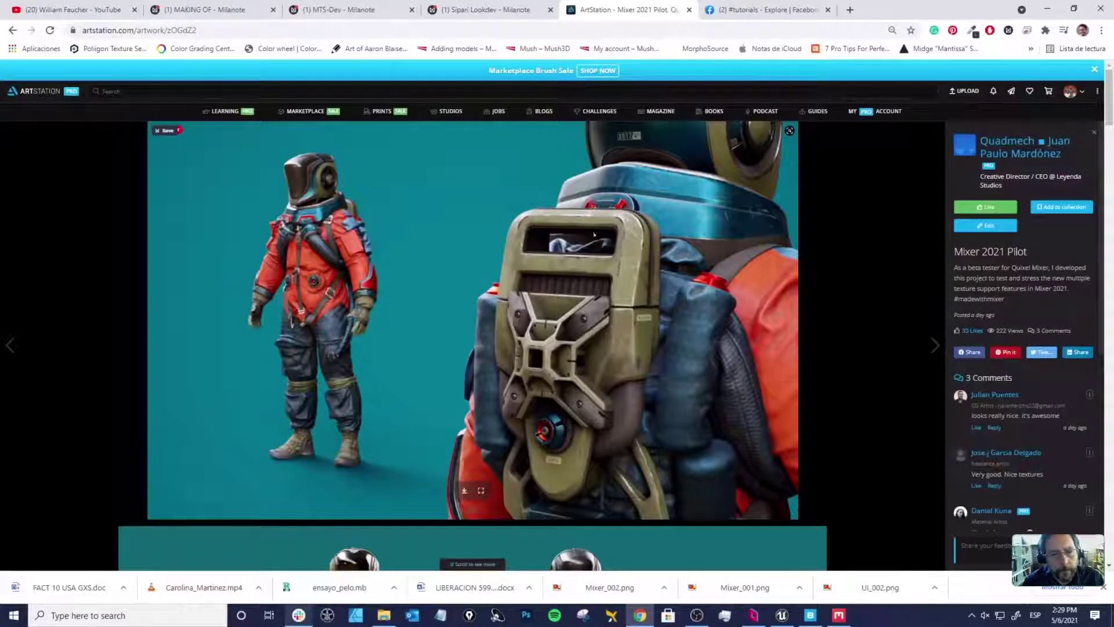
Step: Look through the Mixer 2021 Pilot renders, from the cover image down to the color ID comparison at the end
scroll(558, 244, "down", 5)
scroll(558, 244, "down", 3)
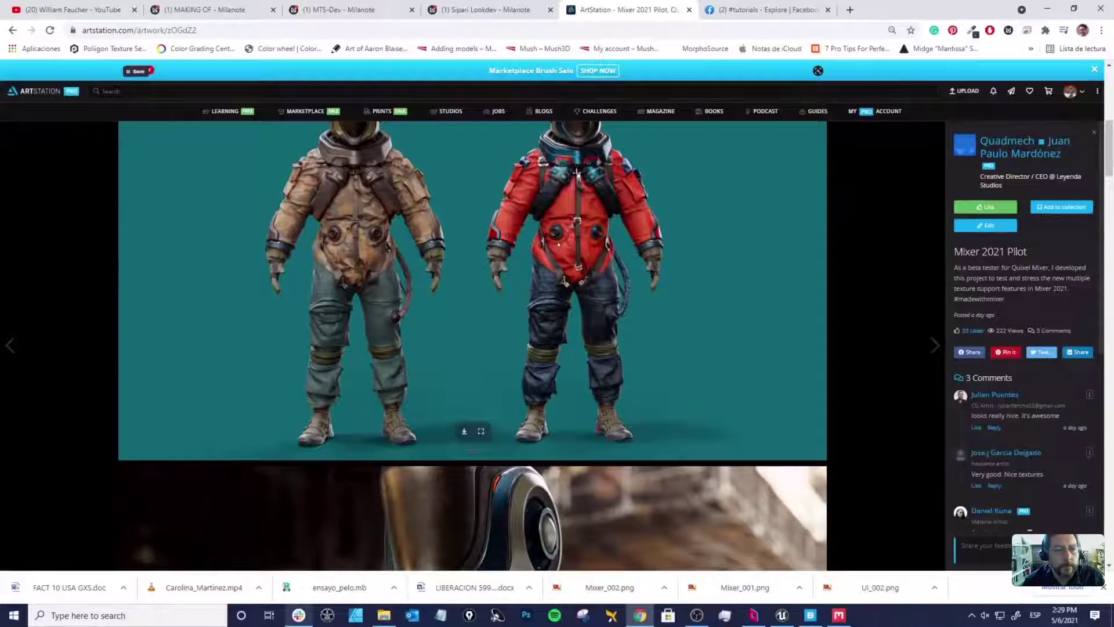
scroll(591, 235, "up", 3)
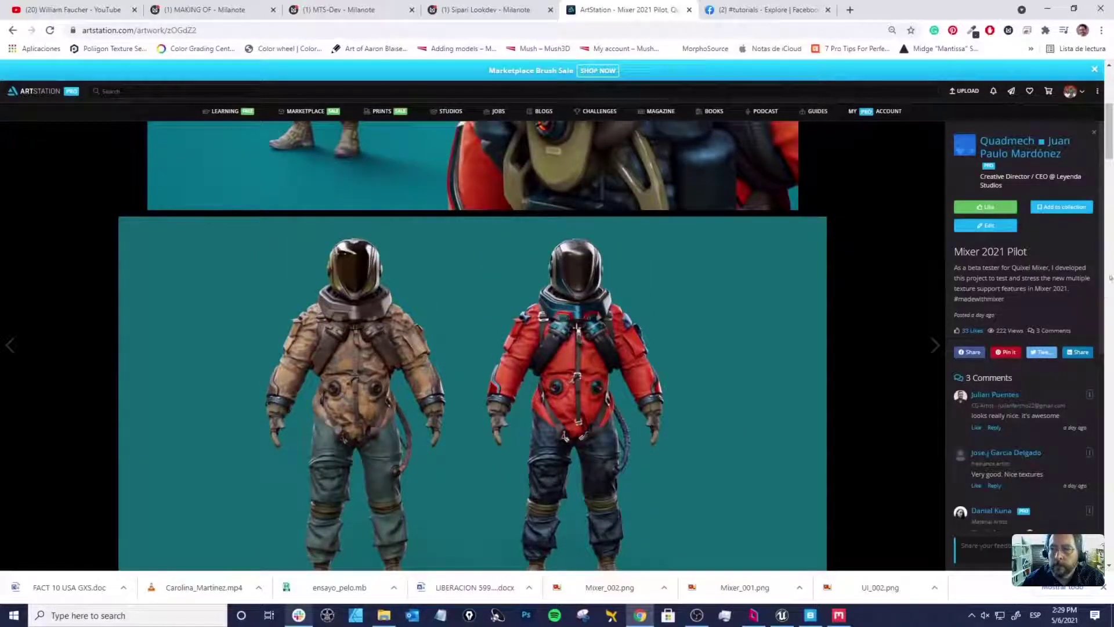
left_click_drag(1110, 140, 1109, 150)
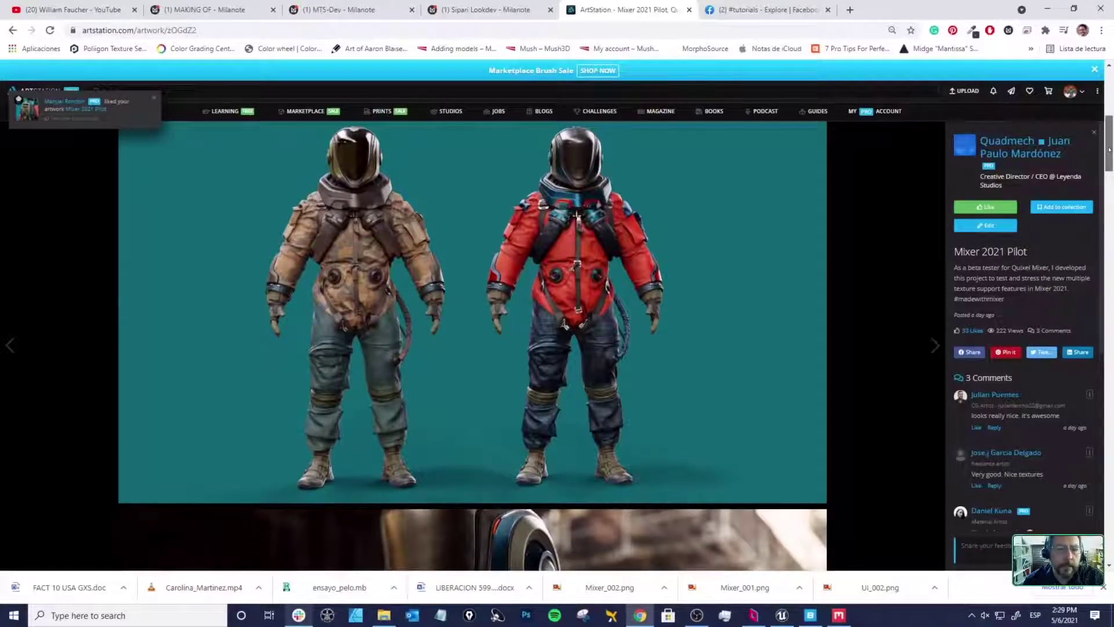
left_click_drag(1108, 153, 1109, 189)
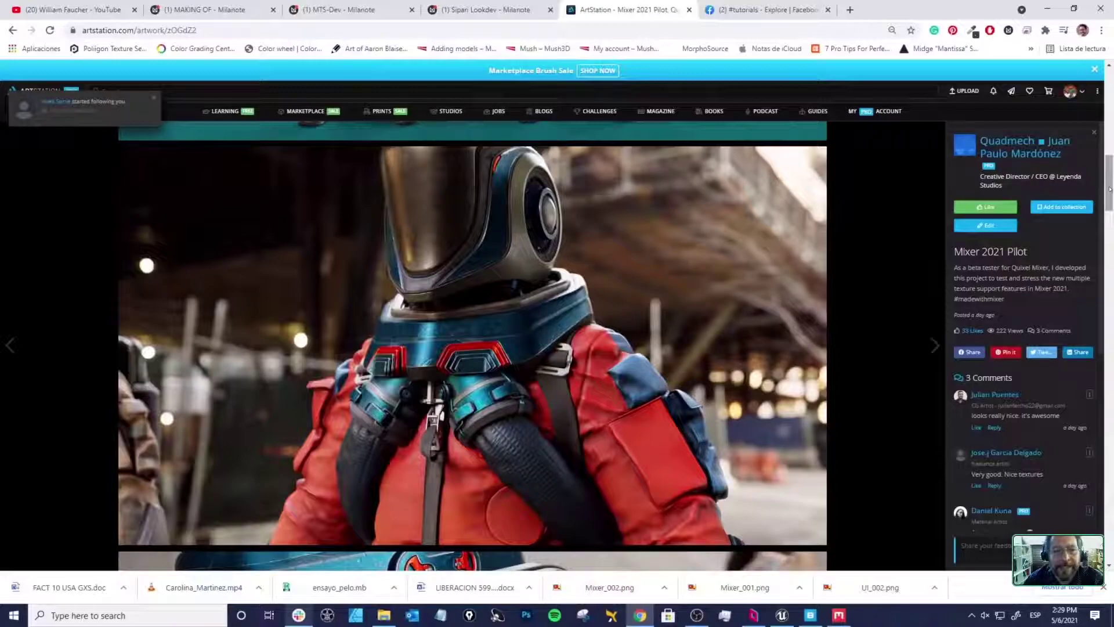
left_click_drag(1110, 189, 1111, 545)
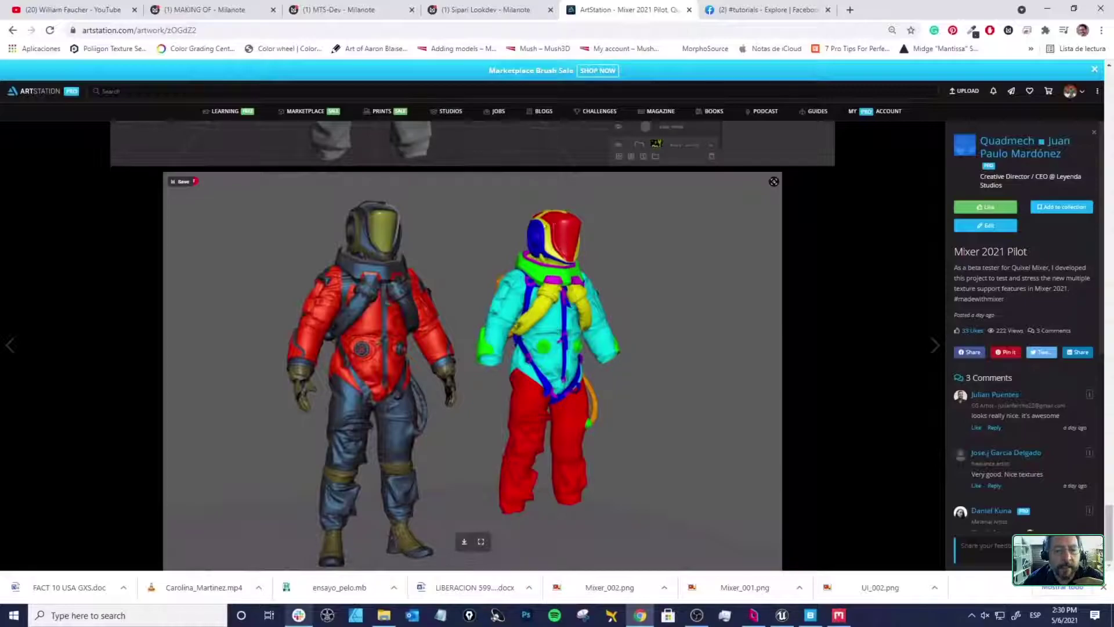
Step: Examine the Mixer layer screenshots and helmet close-ups in the artwork, finishing at the color ID comparison
scroll(552, 376, "up", 6)
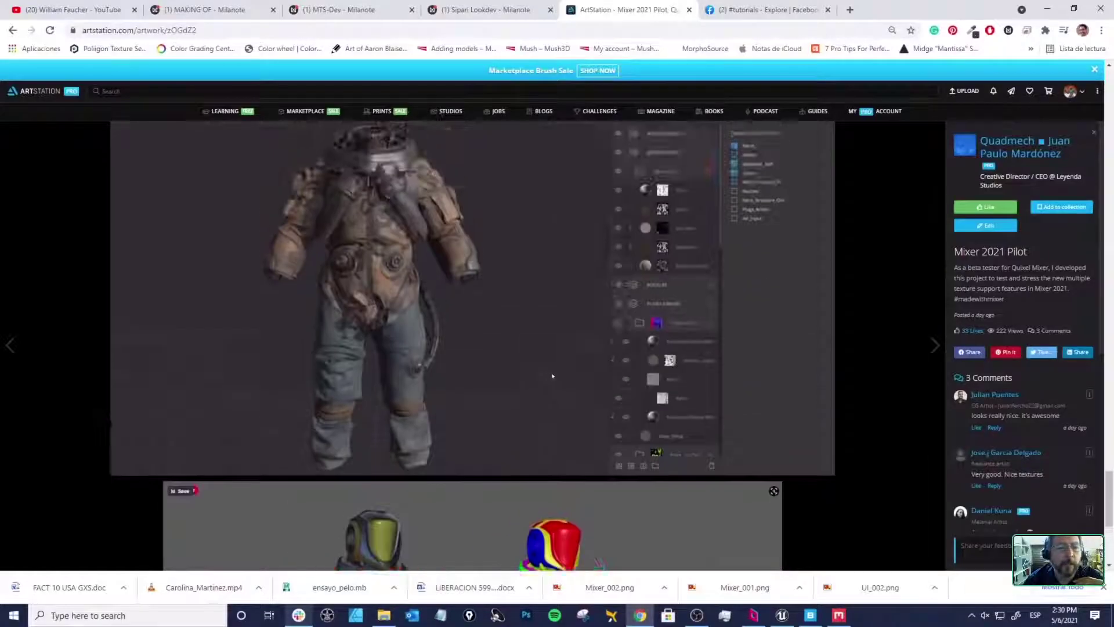
scroll(553, 376, "up", 9)
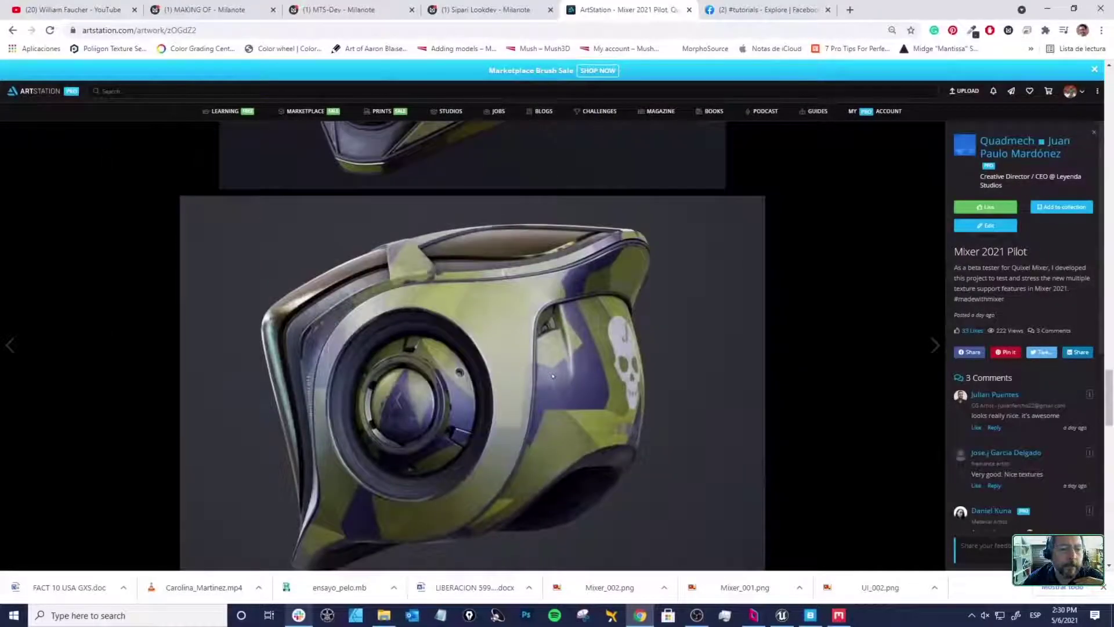
scroll(490, 331, "down", 11)
scroll(450, 262, "up", 3)
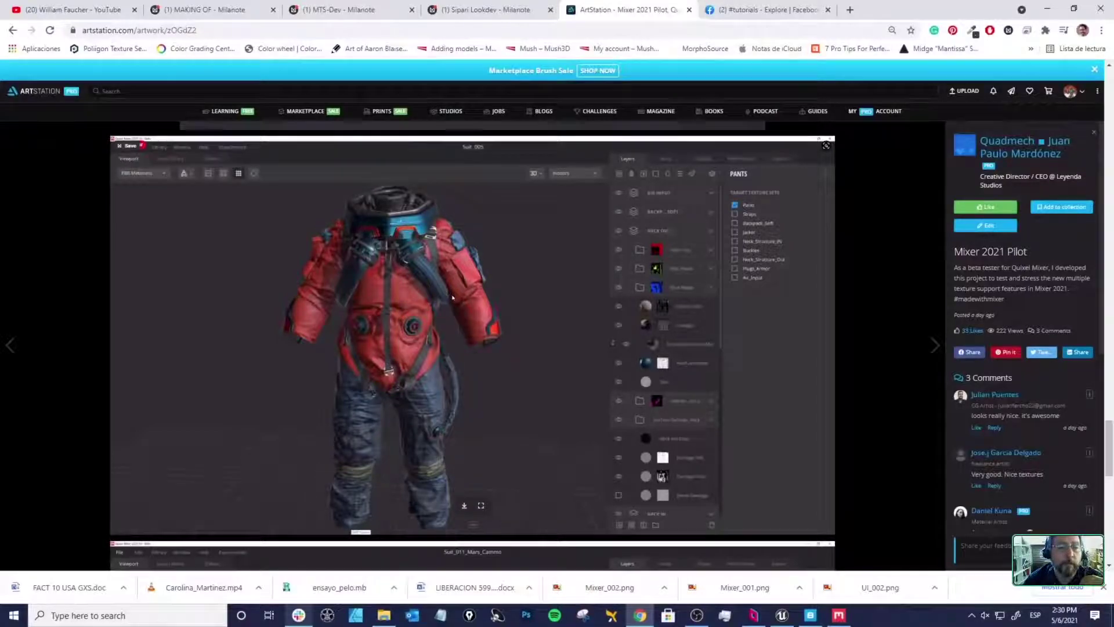
scroll(453, 297, "up", 5)
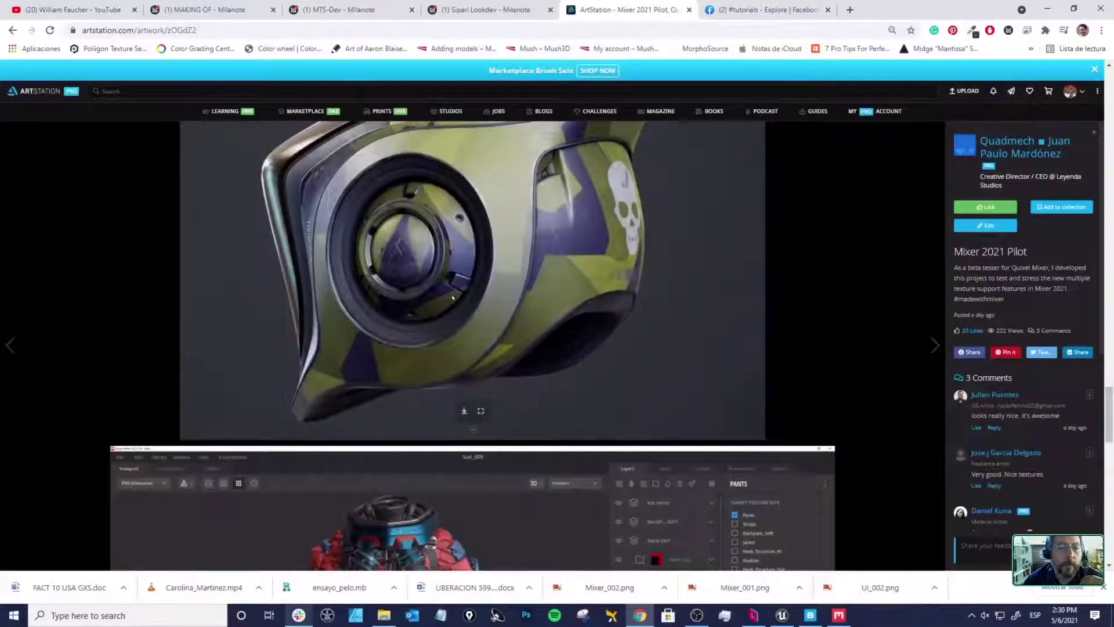
scroll(453, 299, "up", 2)
scroll(453, 299, "up", 10)
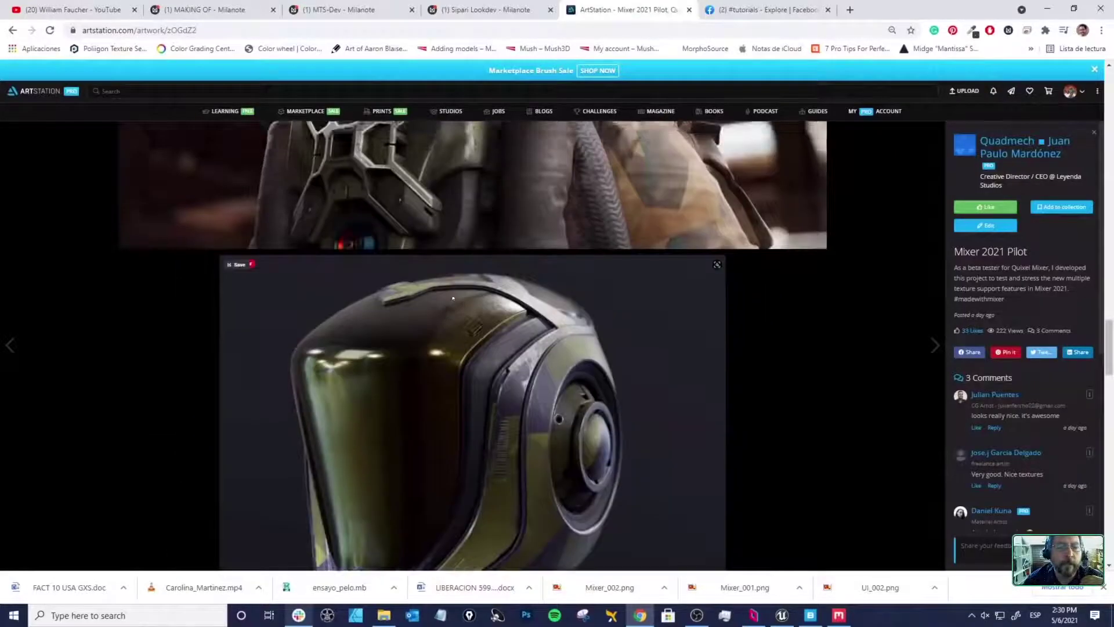
scroll(453, 299, "up", 10)
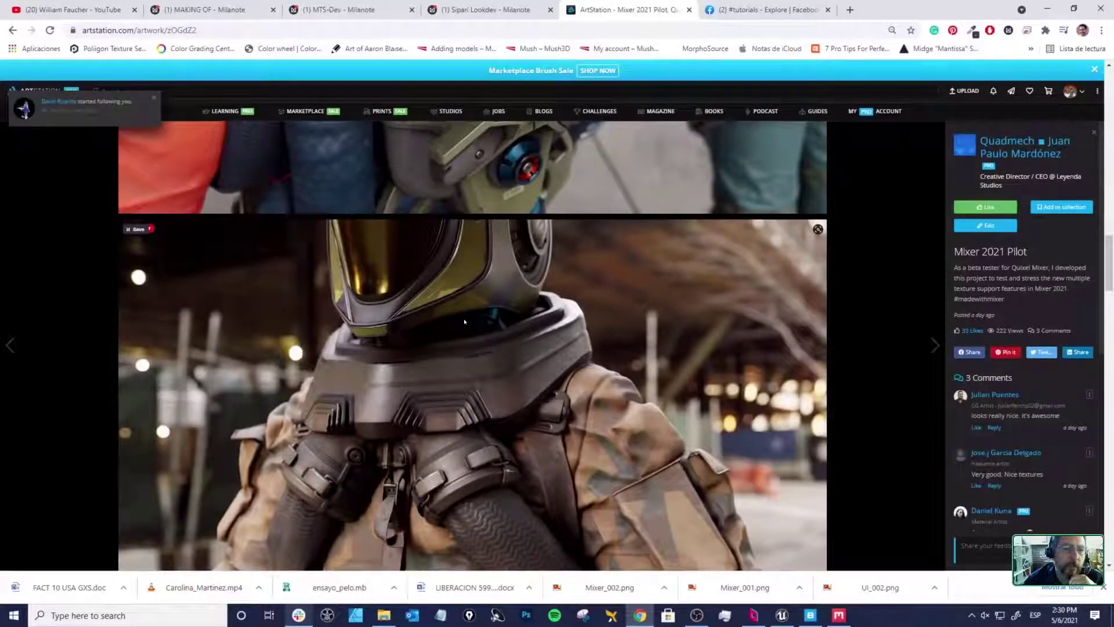
scroll(464, 322, "up", 15)
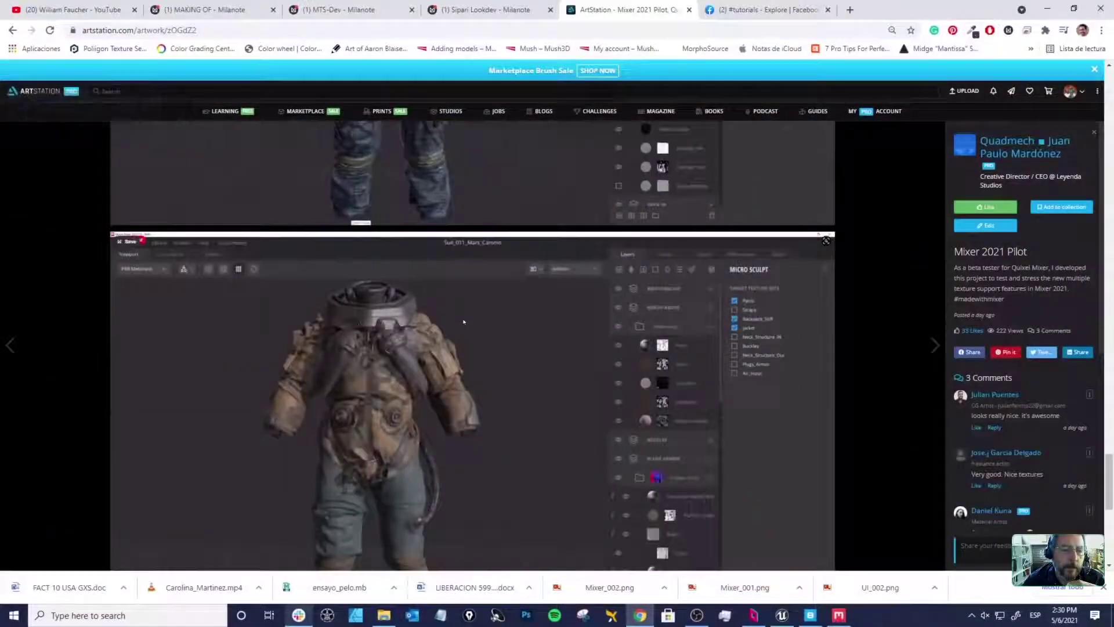
scroll(464, 321, "down", 2)
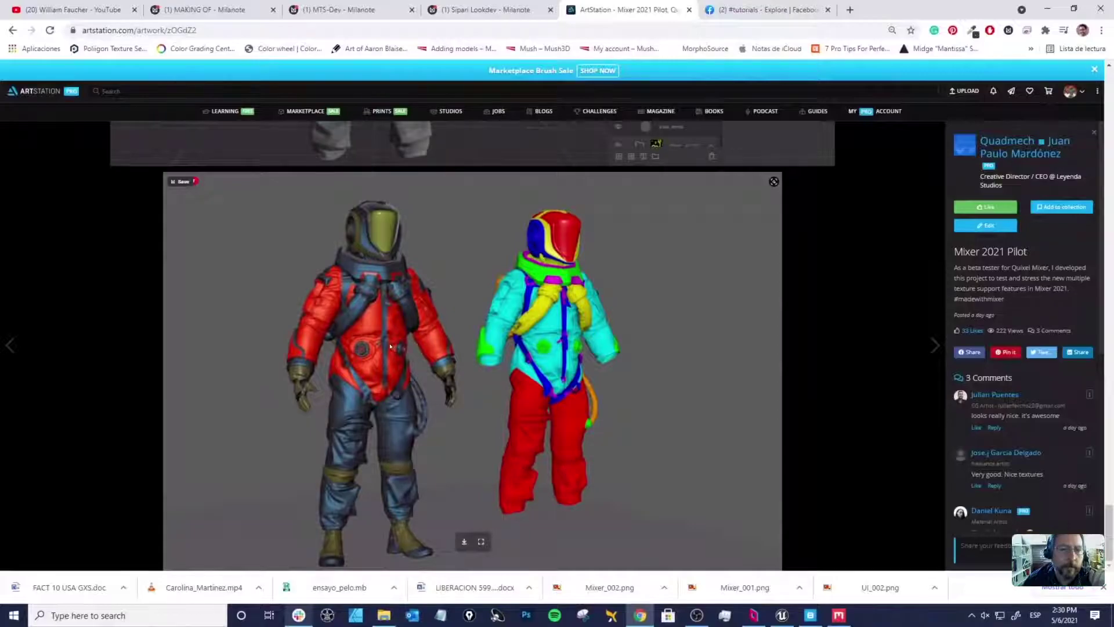
Step: Review the camouflage helmet, backpack and red suit renders on the way back to the artwork's cover image
scroll(389, 346, "down", 15)
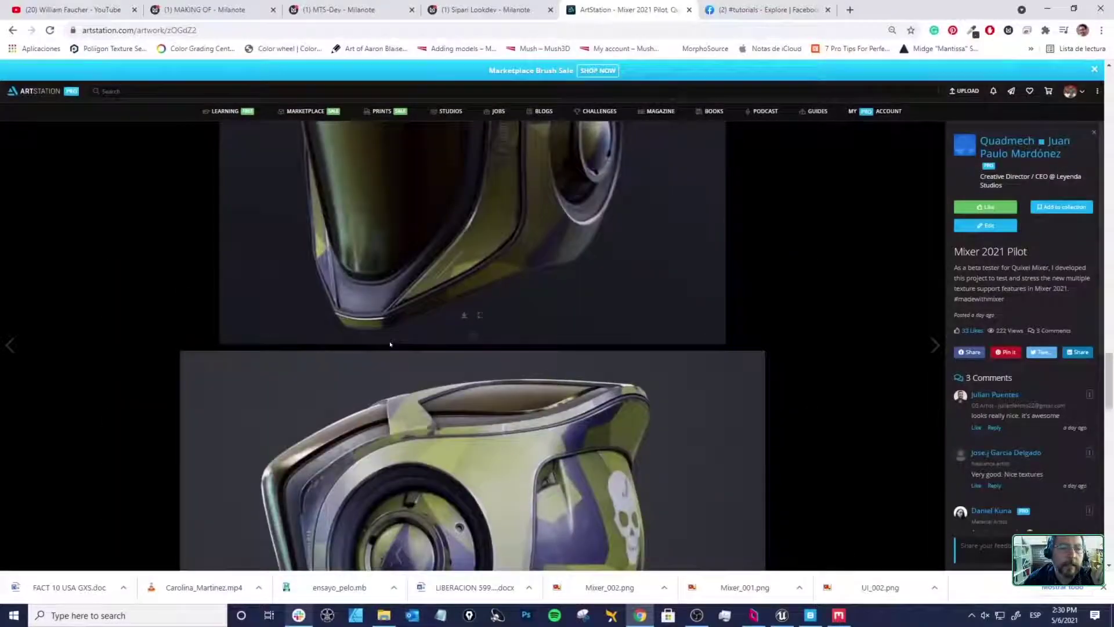
scroll(390, 344, "up", 10)
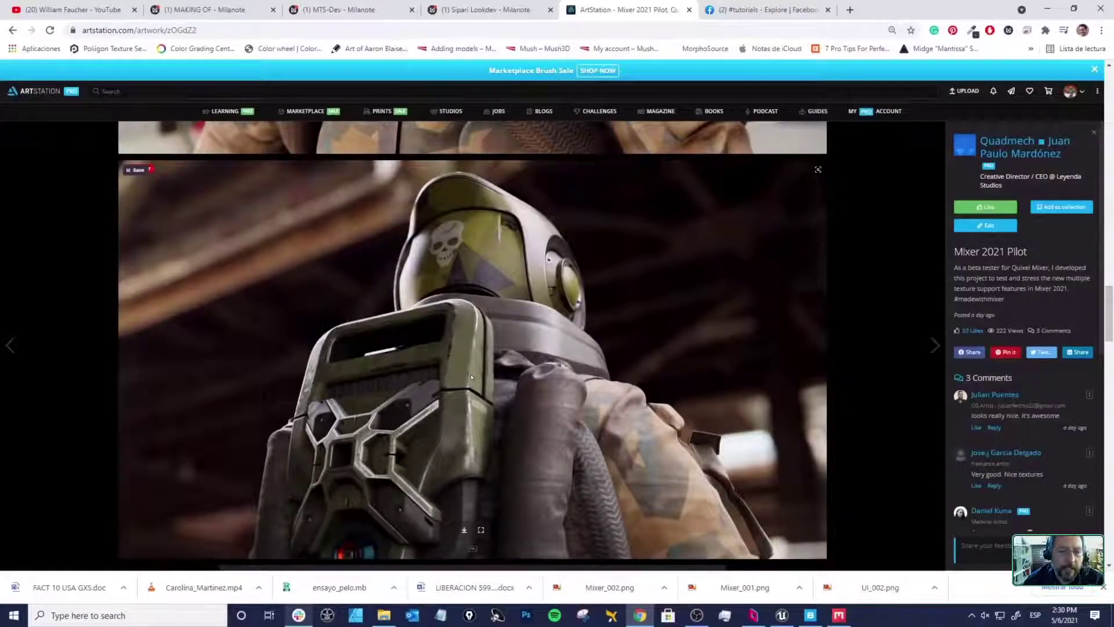
scroll(471, 375, "down", 10)
scroll(470, 372, "up", 3)
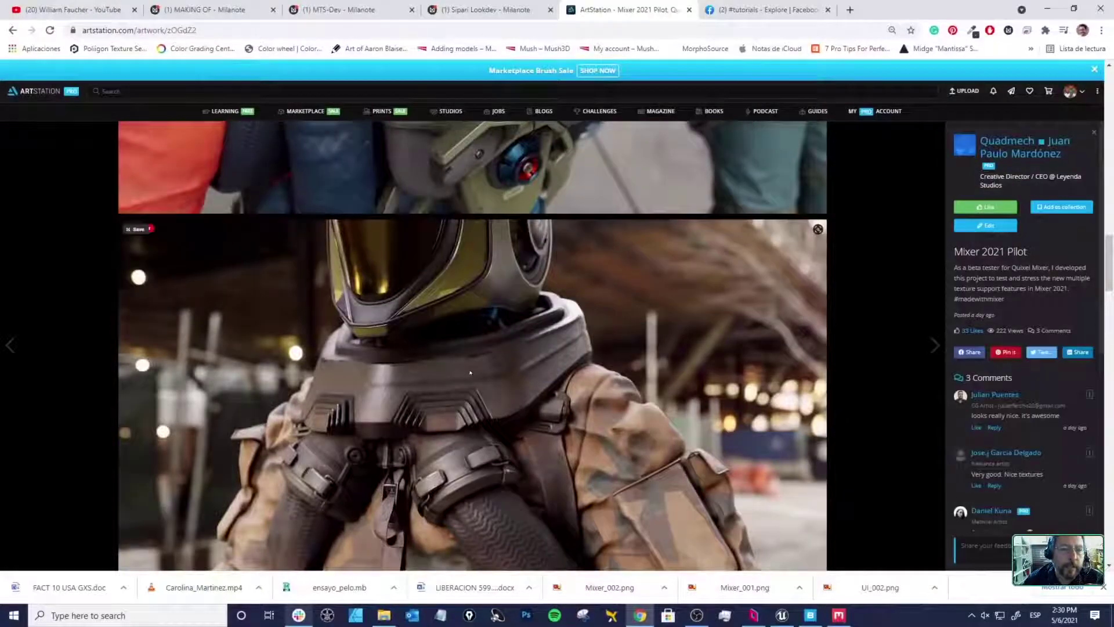
scroll(470, 372, "up", 5)
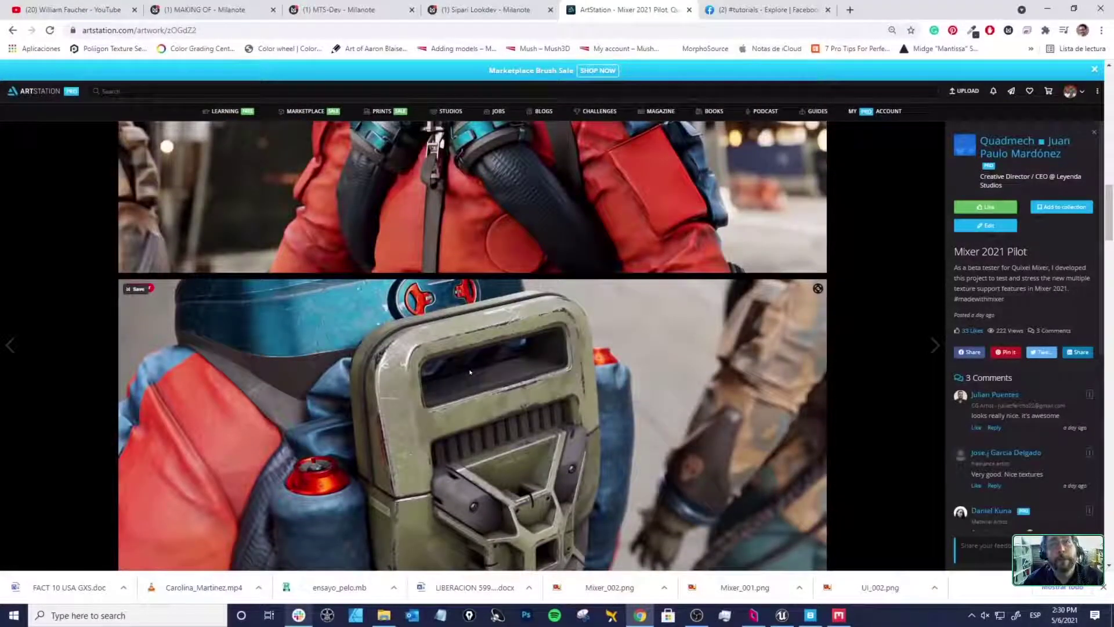
scroll(470, 372, "up", 5)
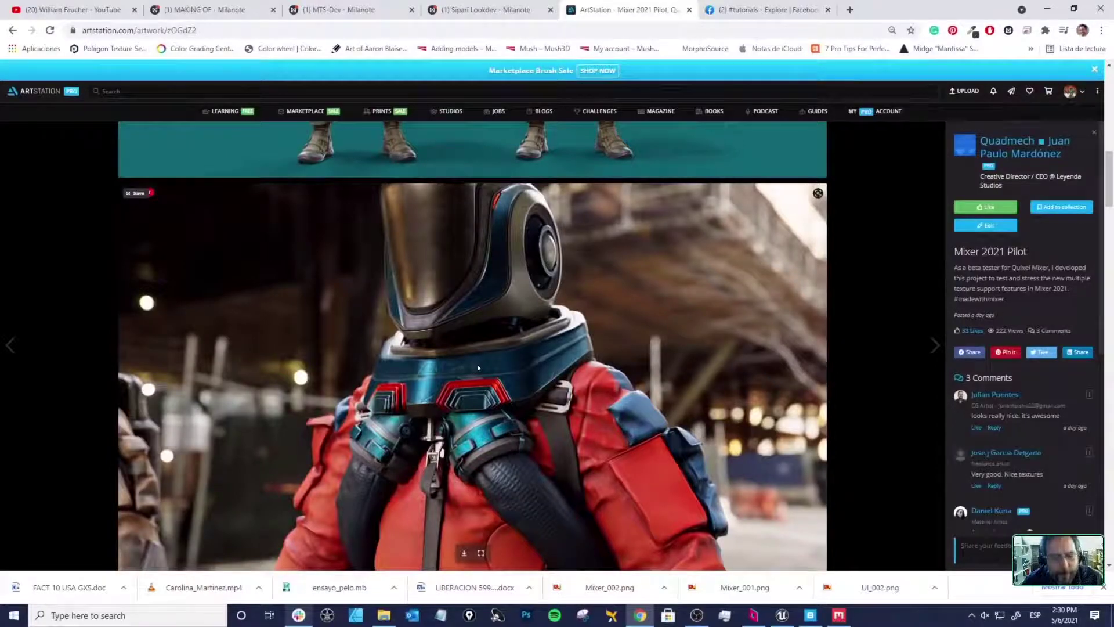
scroll(479, 367, "up", 5)
scroll(478, 367, "up", 2)
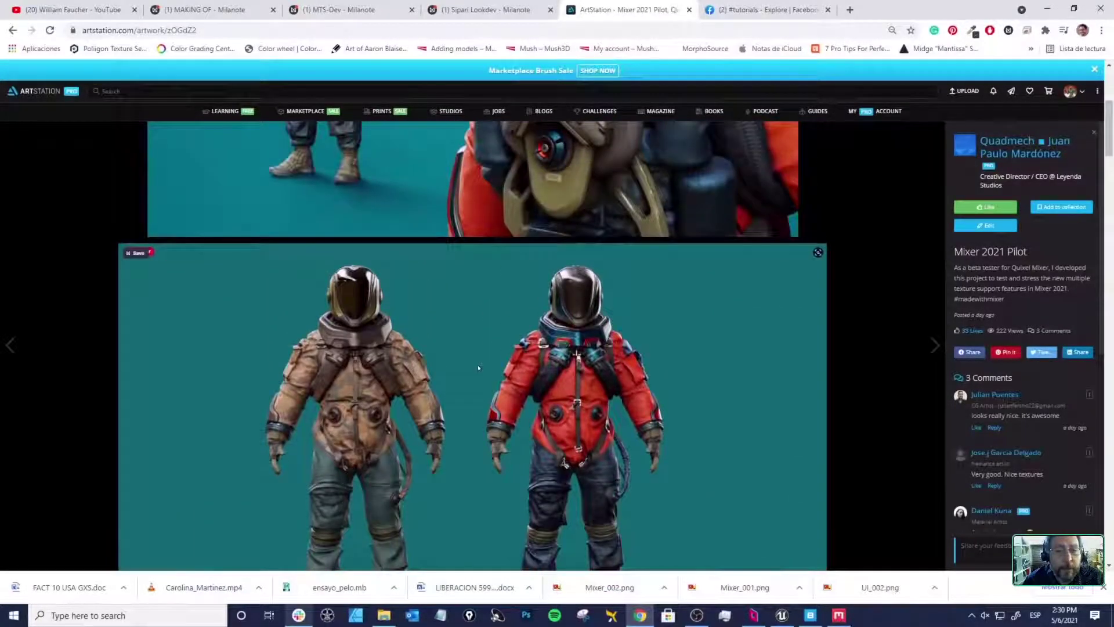
scroll(479, 367, "up", 5)
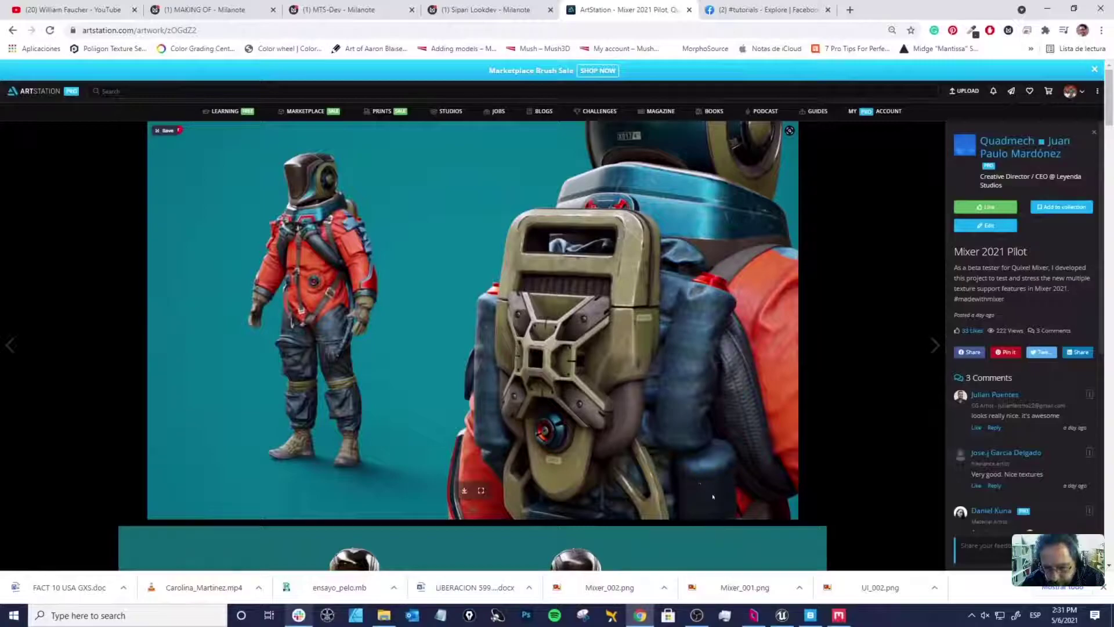
Step: Switch to Quixel Mixer, view the Suit_005 model from several angles and show the target texture sets of the AIR INPUT layer set
left_click(839, 615)
mouse_move(594, 256)
left_mouse_down()
mouse_move(548, 254)
mouse_move(601, 259)
mouse_move(572, 239)
mouse_move(593, 260)
mouse_move(586, 239)
left_mouse_up()
left_click_drag(566, 200, 598, 212)
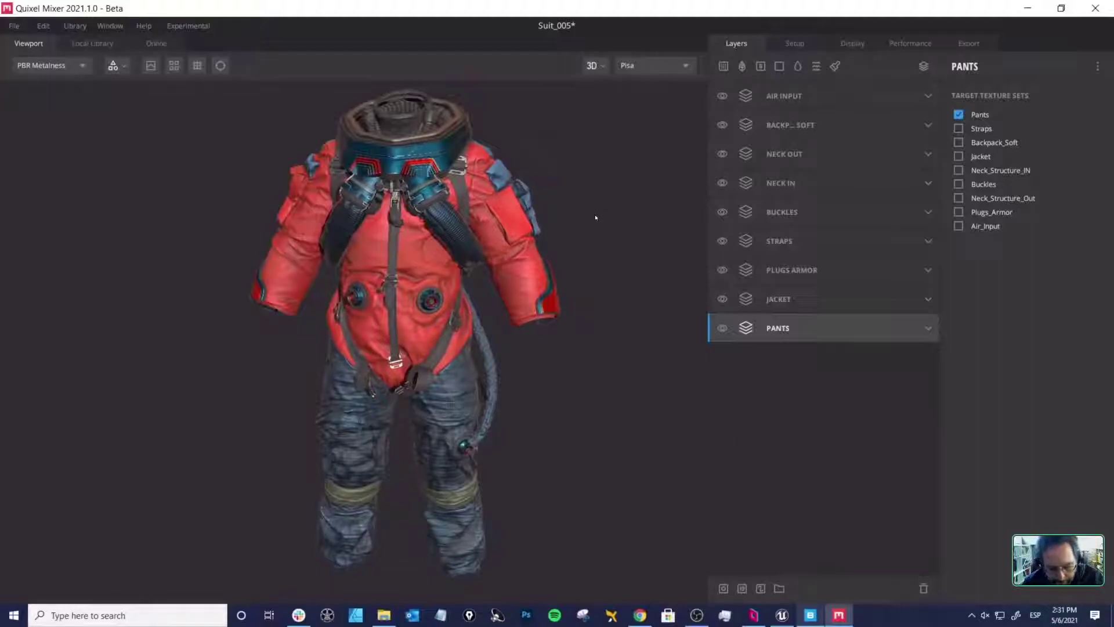
left_click_drag(595, 216, 593, 217)
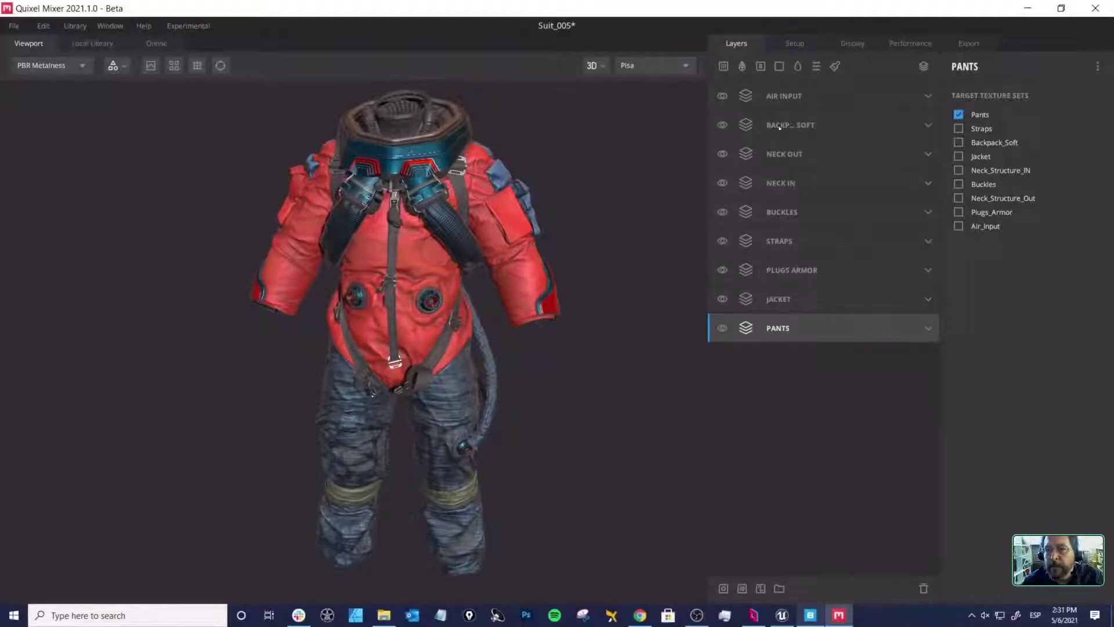
left_click(784, 104)
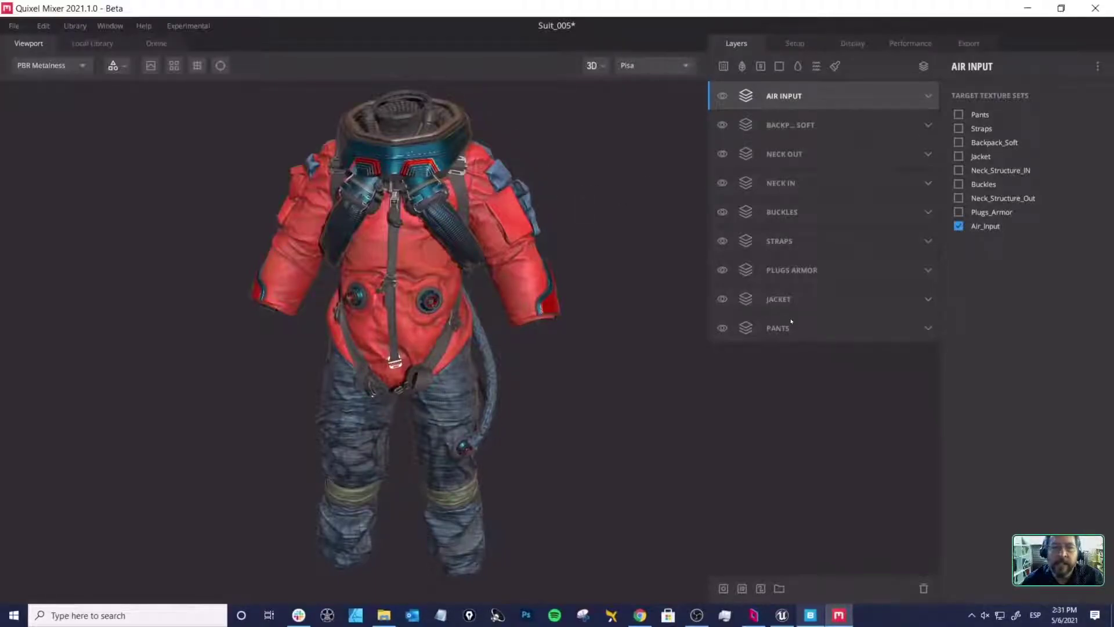
left_click_drag(622, 227, 465, 238, "alt")
middle_click_drag(465, 238, 525, 232, "alt")
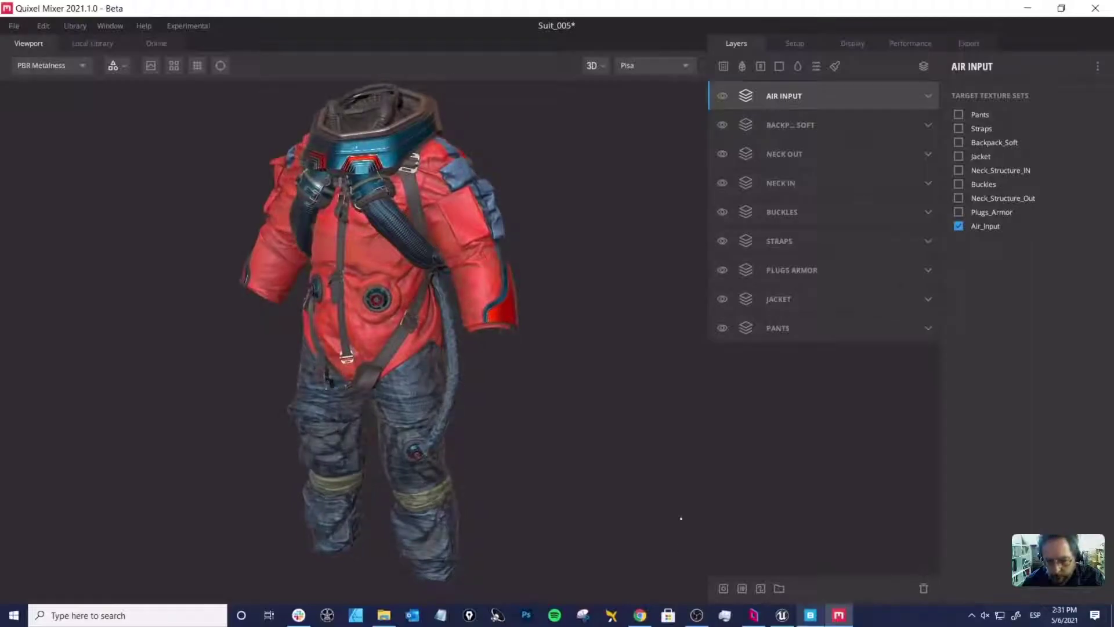
Step: Switch to Quixel Bridge and browse the local Mixer assets
left_click(811, 615)
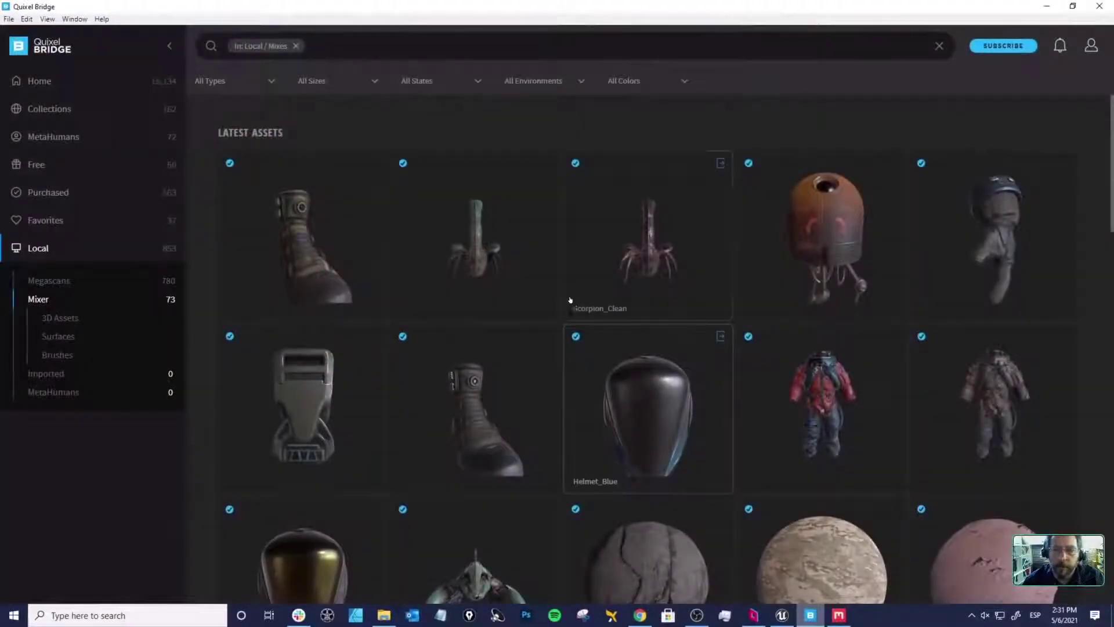
scroll(678, 332, "down", 3)
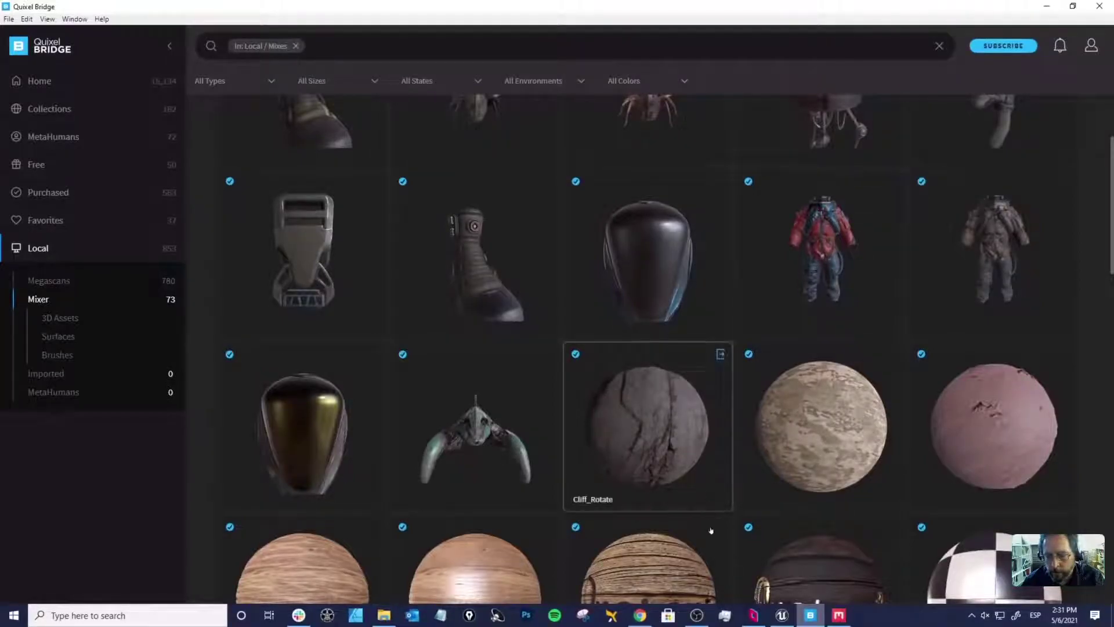
Step: Switch to Unreal Editor and examine the scene with the two pilots, the lobster and the orange droid
left_click(781, 615)
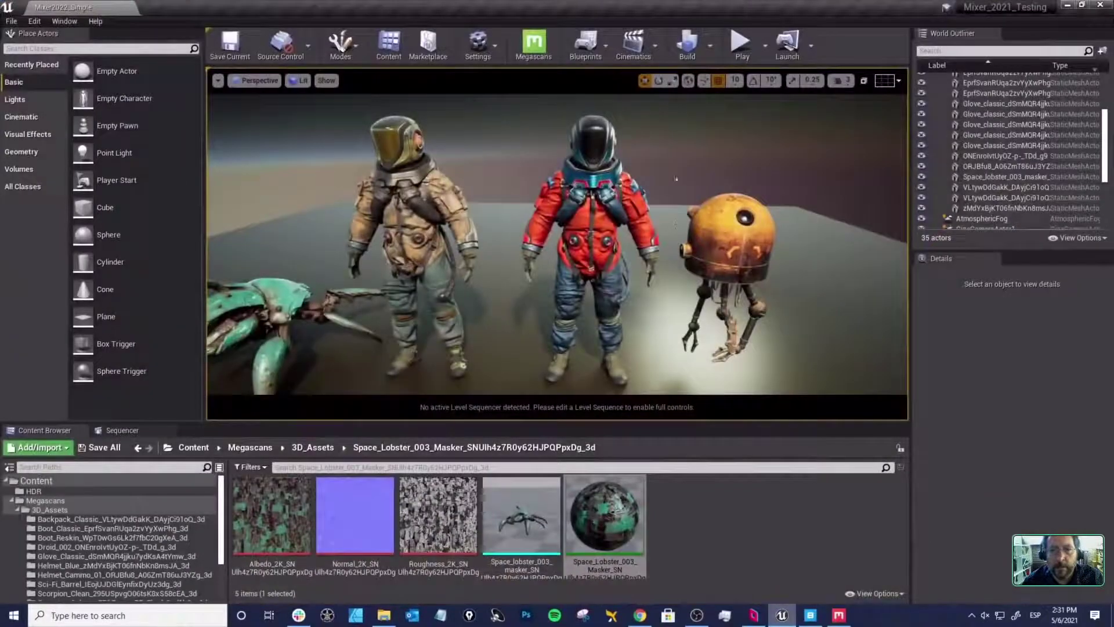
left_click_drag(675, 228, 644, 226, "alt")
middle_click_drag(644, 225, 829, 203, "alt")
middle_click_drag(858, 241, 325, 256, "alt")
scroll(635, 228, "up", 5)
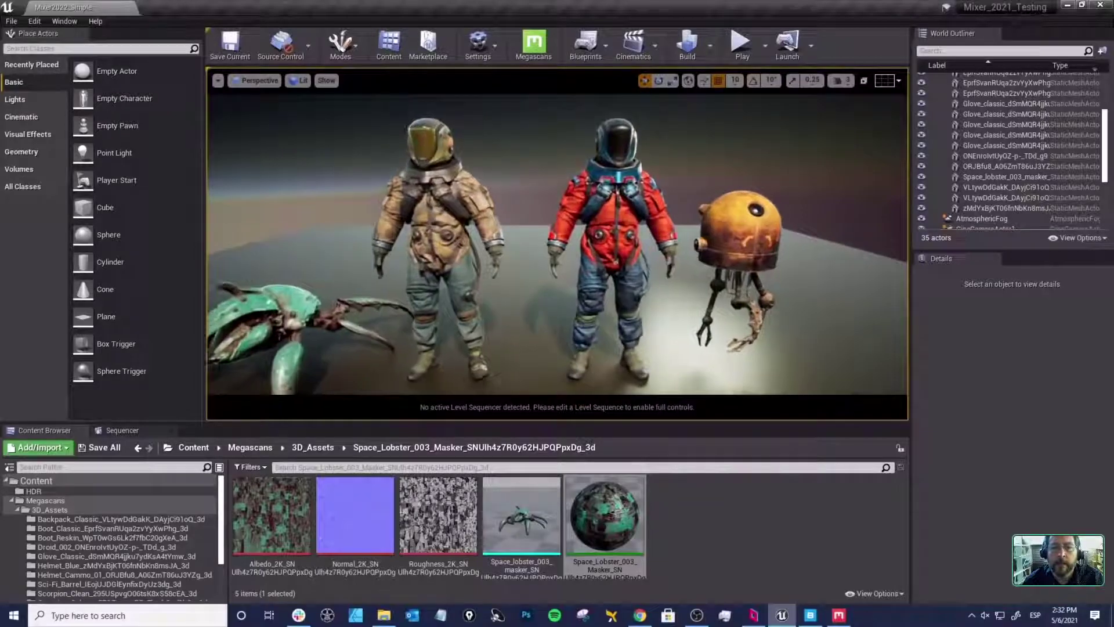
middle_click_drag(635, 228, 604, 212)
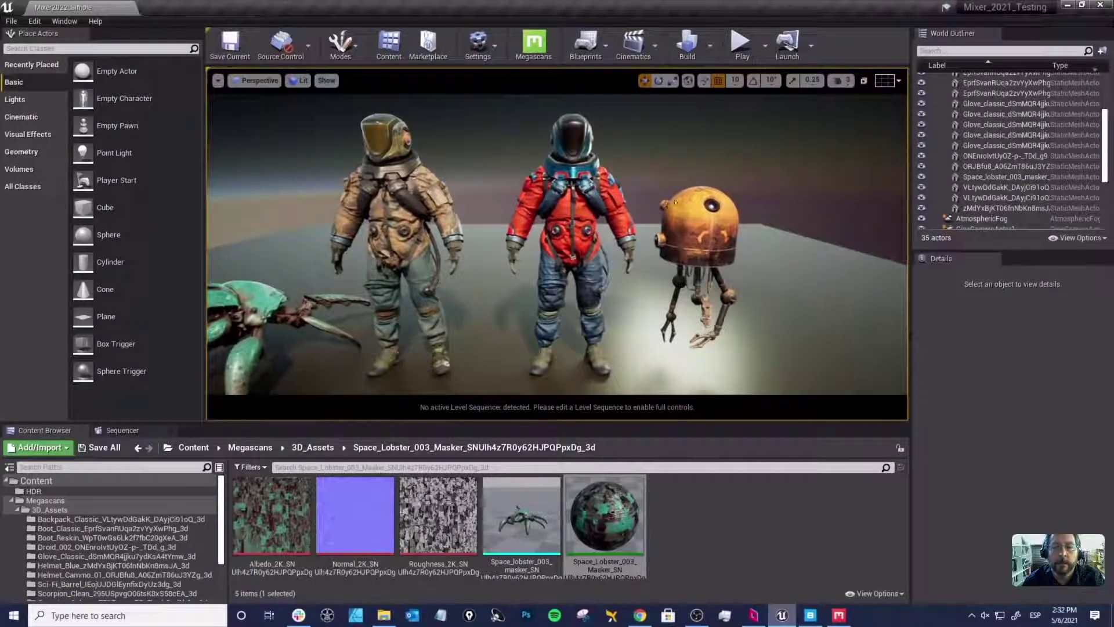
Step: Inspect the red-suited pilot up close, select its helmet mesh and frame it in the viewport
left_click_drag(576, 212, 597, 195, "alt")
right_click_drag(597, 195, 591, 99)
left_click_drag(661, 298, 603, 298, "alt")
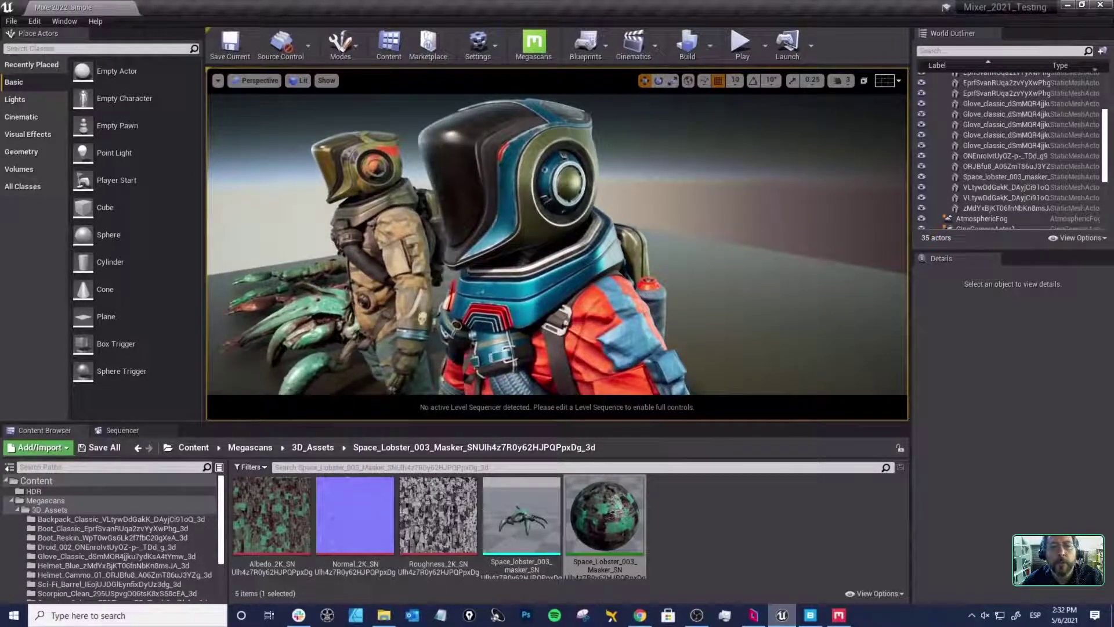
middle_click_drag(697, 291, 713, 297, "alt")
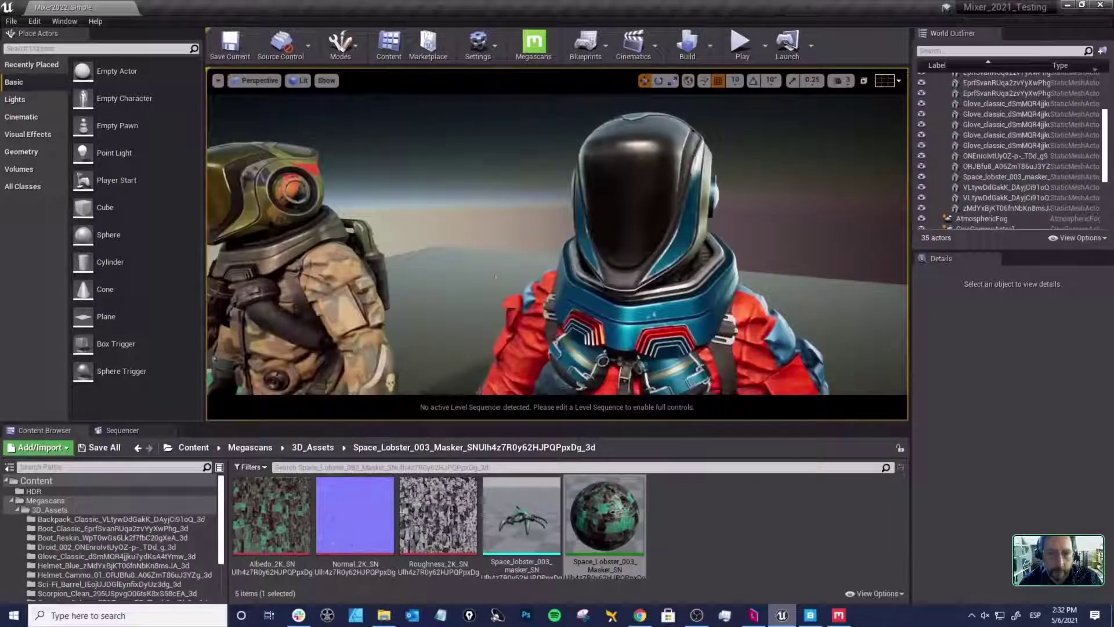
left_click(643, 201)
key("f")
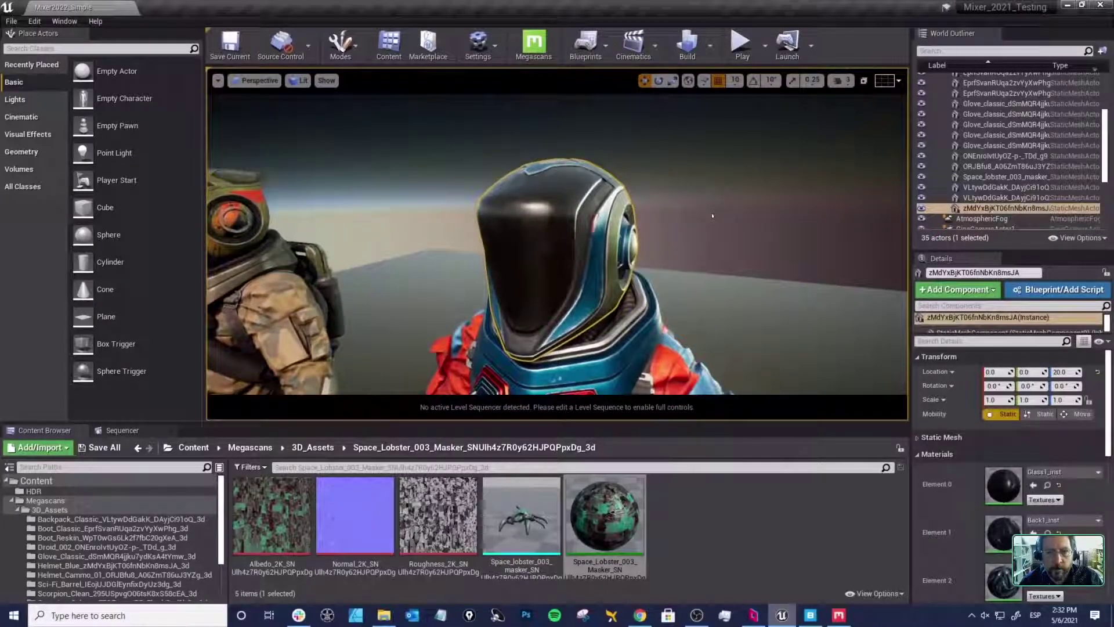
Step: Deselect the helmet, inspect the red-suited pilot from other angles and pull back to show both pilots, the droid and the lobster
key("Escape")
left_click_drag(557, 243, 708, 240, "alt")
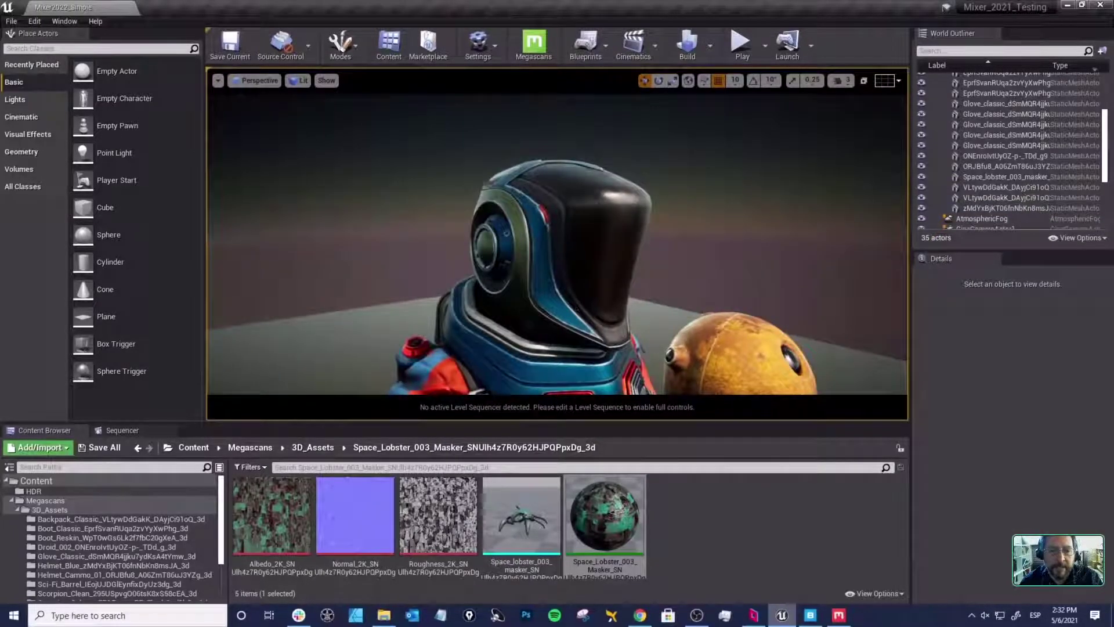
scroll(557, 243, "down", 5)
middle_click_drag(557, 243, 557, 128, "alt")
left_click_drag(660, 304, 618, 304, "alt")
scroll(622, 305, "down", 5)
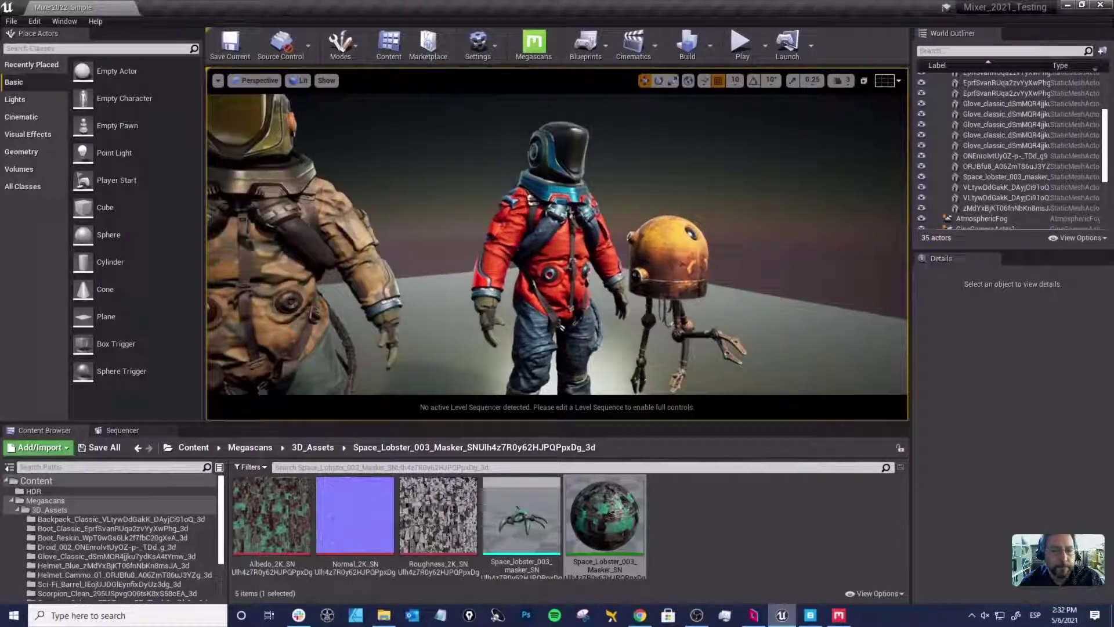
middle_click_drag(560, 289, 644, 289, "alt")
scroll(561, 289, "down", 2)
middle_click_drag(560, 289, 629, 235, "alt")
scroll(560, 289, "down", 3)
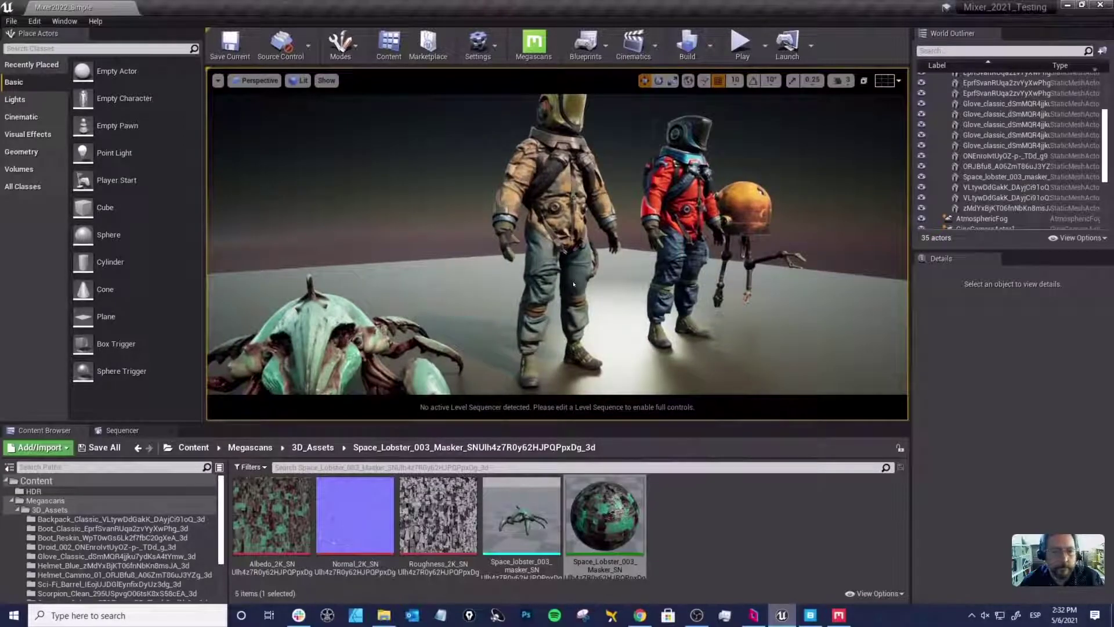
Step: Examine the green space lobster from several angles, including the scorpions beside it
middle_click_drag(503, 308, 633, 226, "alt")
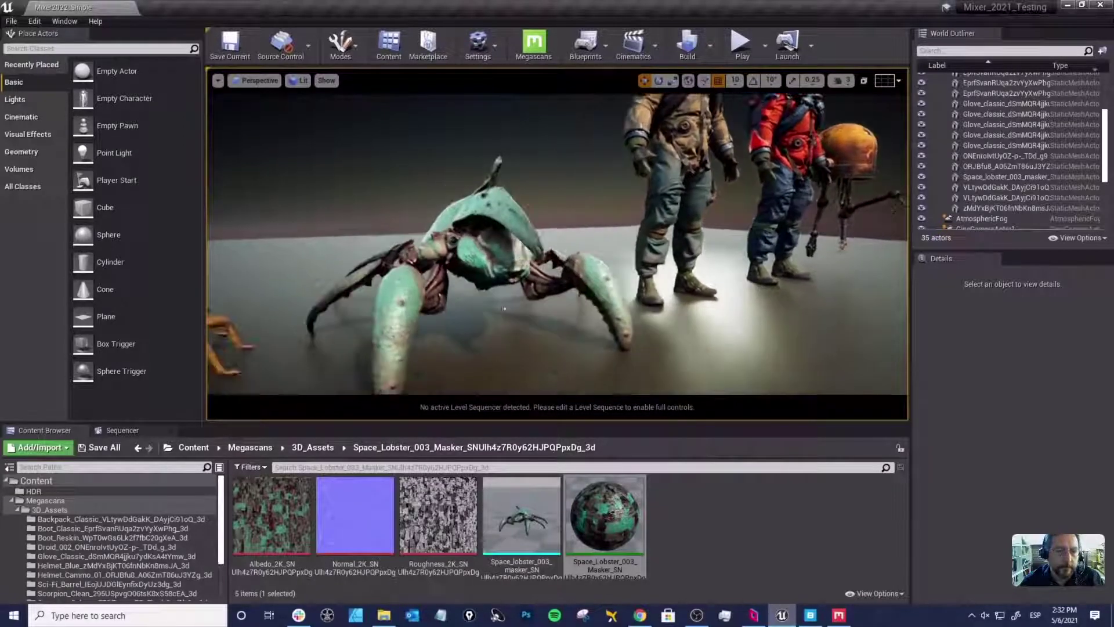
left_click_drag(503, 308, 418, 357, "alt")
middle_click_drag(469, 248, 544, 238, "alt")
left_click_drag(469, 248, 493, 250, "alt")
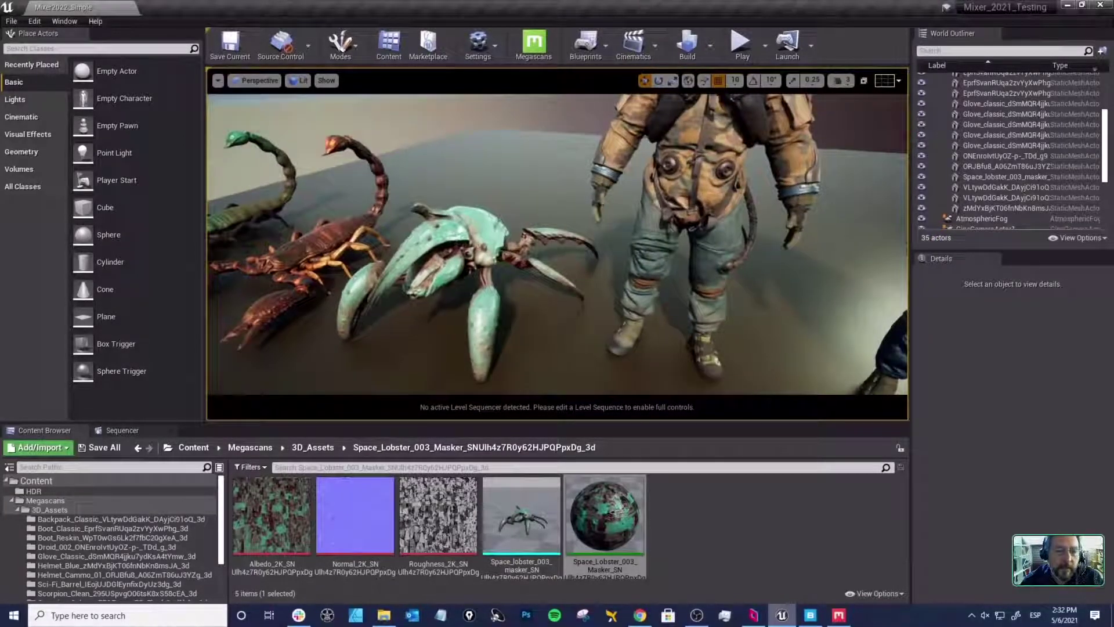
middle_click_drag(469, 248, 516, 243, "alt")
left_click_drag(469, 248, 516, 246, "alt")
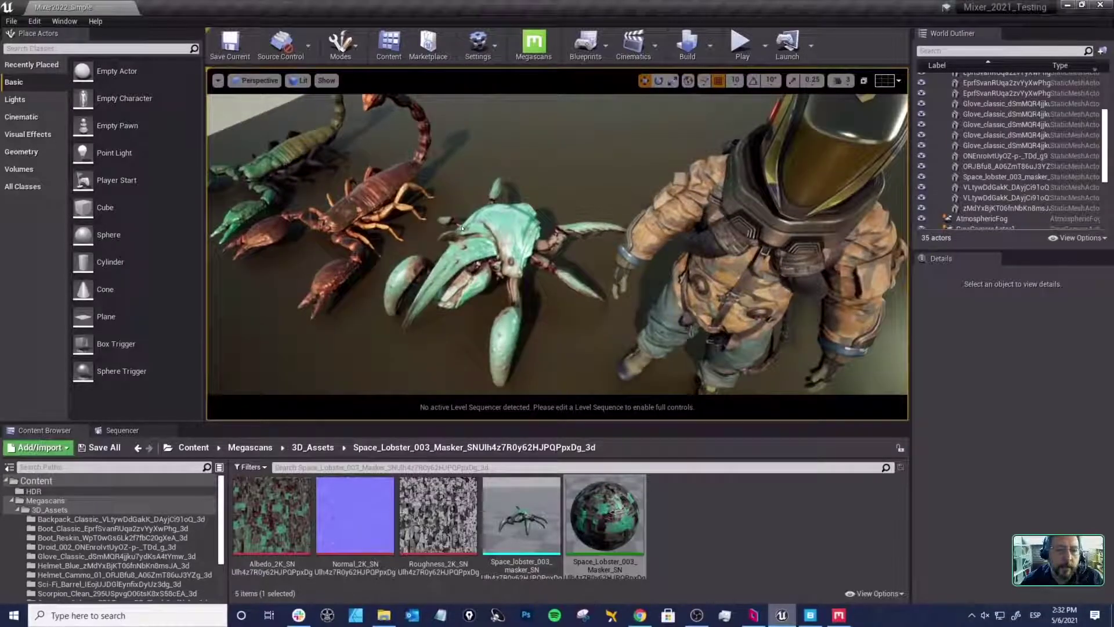
middle_click_drag(469, 249, 539, 249, "alt")
left_click_drag(469, 248, 534, 261, "alt")
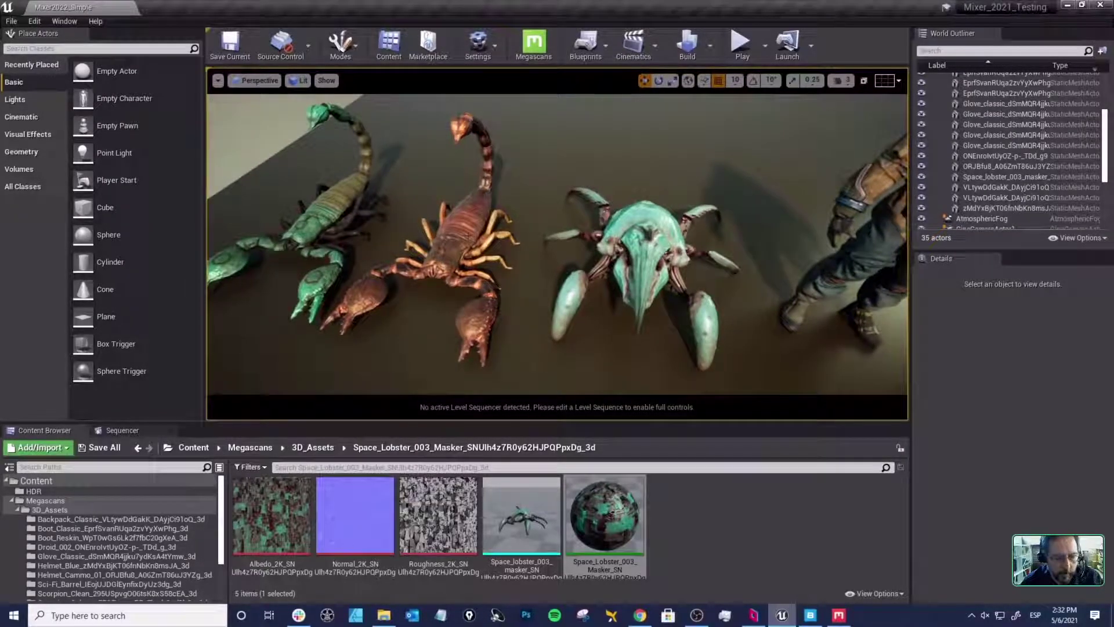
Step: Frame the red-brown scorpion, deselect it and inspect it up close from the side and front together with the neighbouring creatures
left_click(469, 237)
key("f")
key("Escape")
left_click_drag(539, 294, 493, 228, "alt")
scroll(539, 295, "up", 5)
left_click_drag(539, 294, 481, 296, "alt")
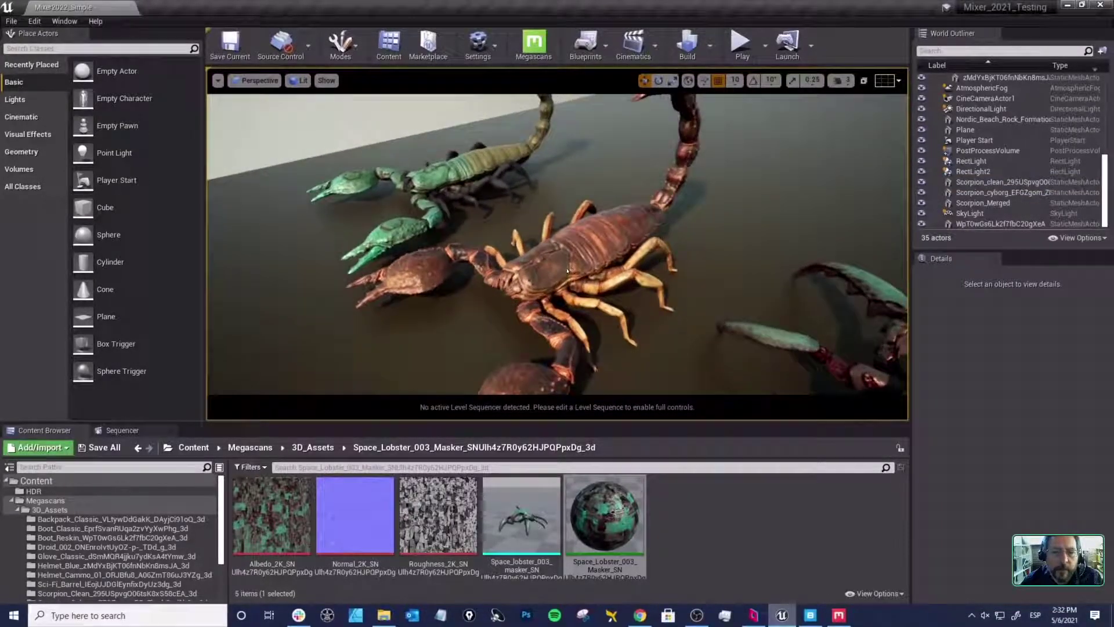
left_click_drag(567, 270, 615, 273, "alt")
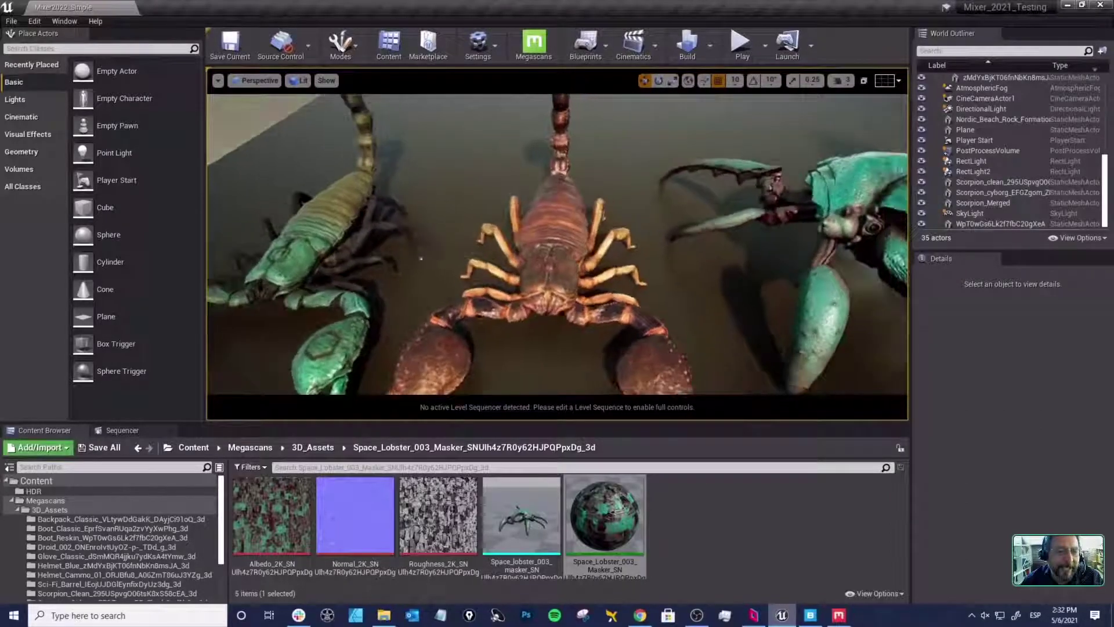
middle_click_drag(607, 216, 726, 209, "alt")
left_click_drag(407, 270, 499, 282, "alt")
left_click_drag(428, 278, 836, 153, "alt")
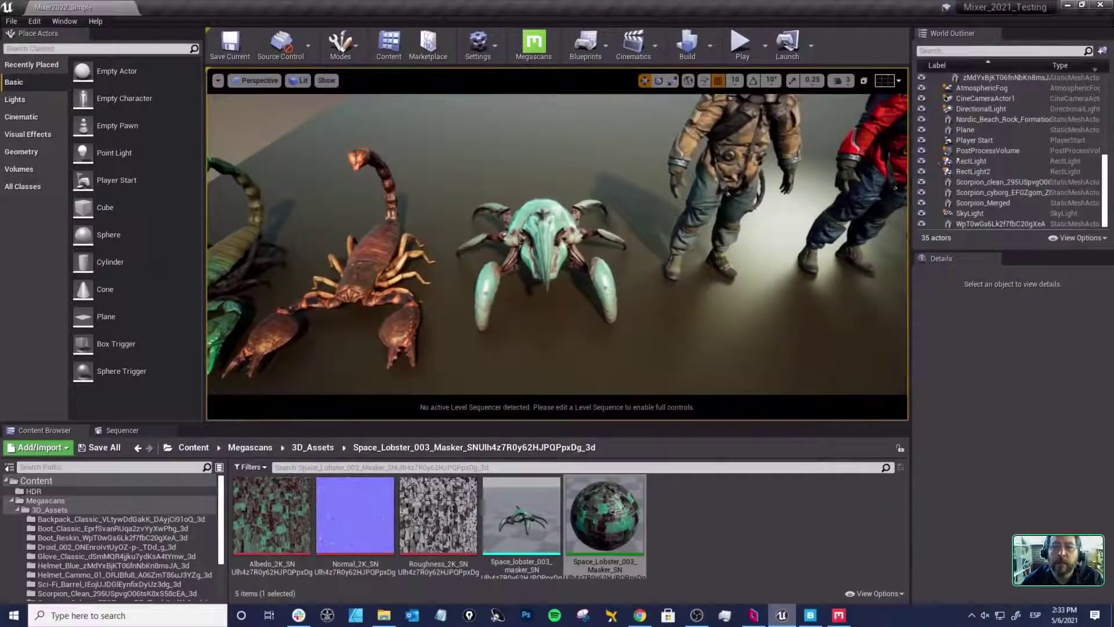
Step: Examine the lineup of the two pilots and the orange droid, briefly selecting and deselecting the droid
mouse_move(714, 254)
right_mouse_down()
mouse_move(718, 244)
mouse_move(714, 254)
right_mouse_up()
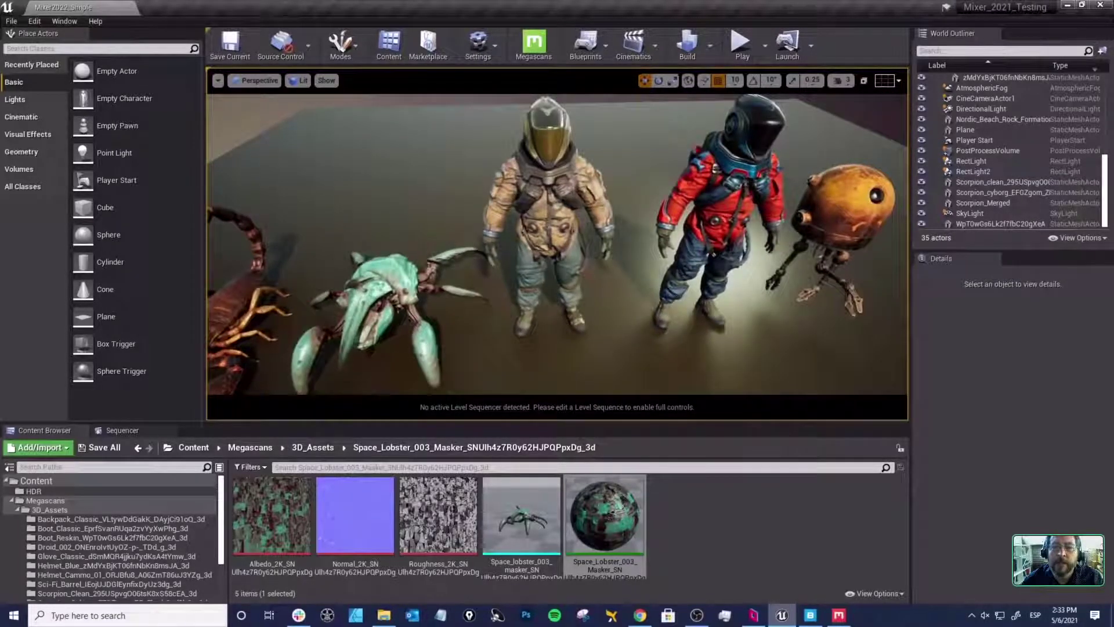
left_click_drag(799, 183, 606, 234, "alt")
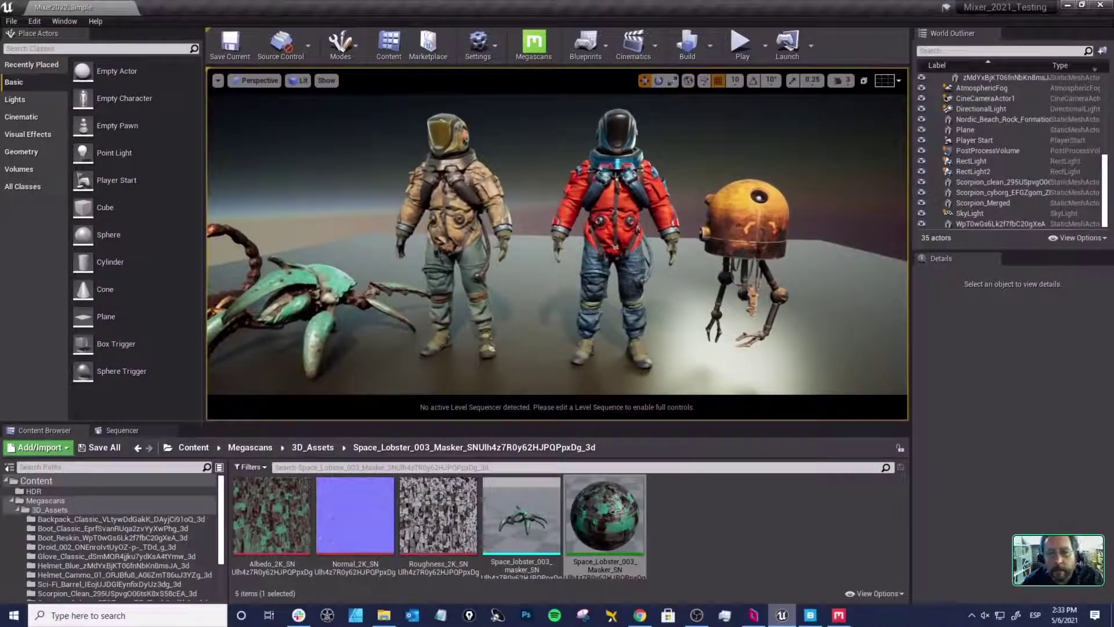
left_click_drag(618, 215, 696, 227, "alt")
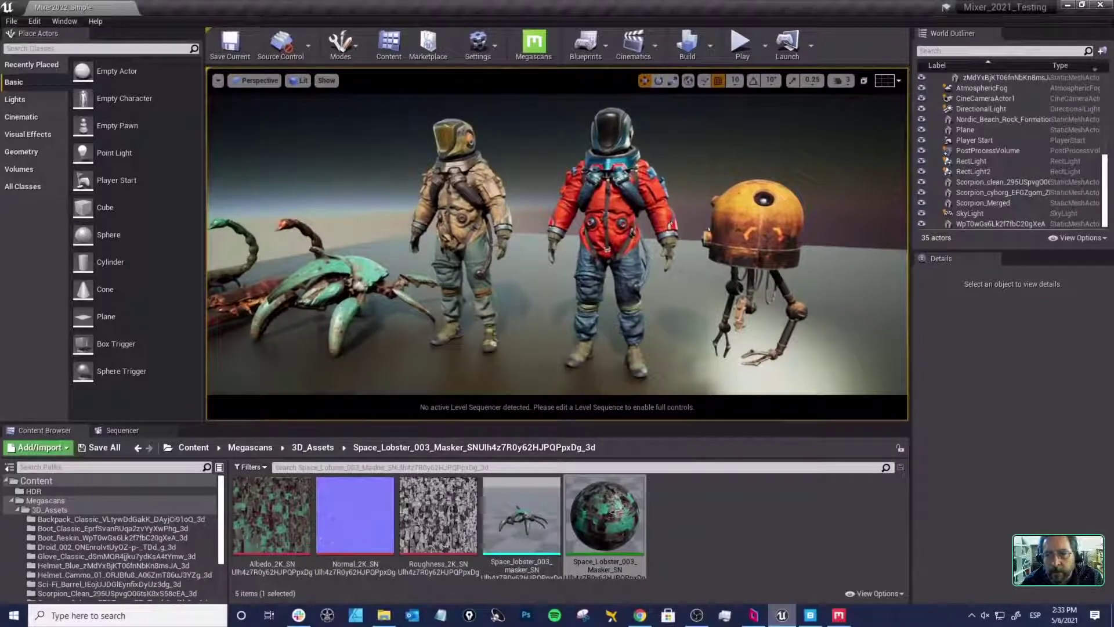
left_click(670, 224)
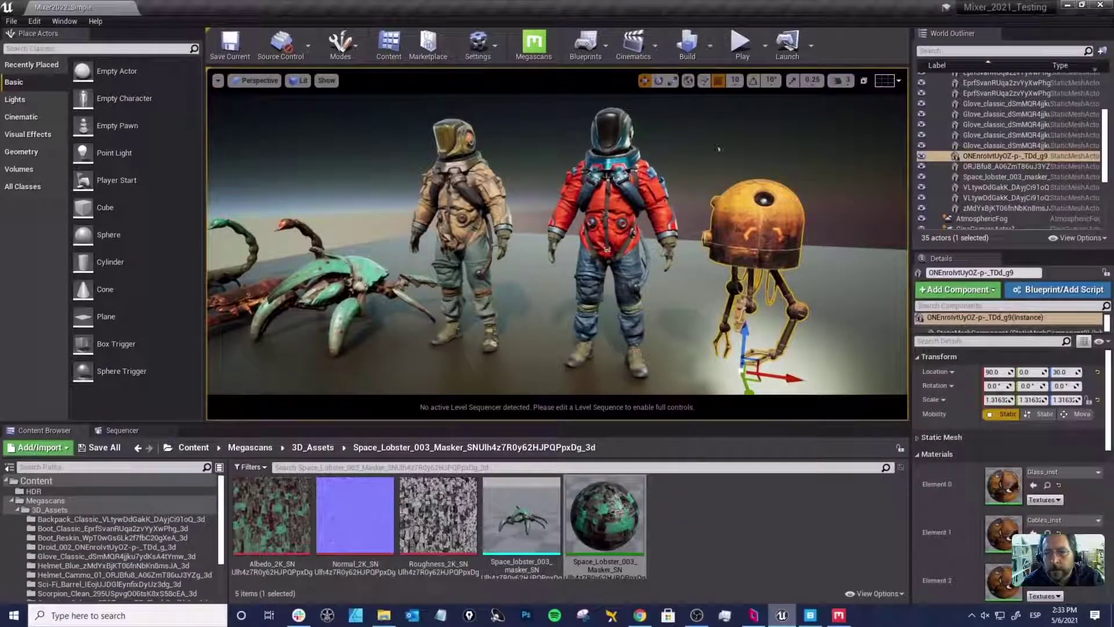
left_click(713, 167)
left_click_drag(713, 166, 610, 222, "alt")
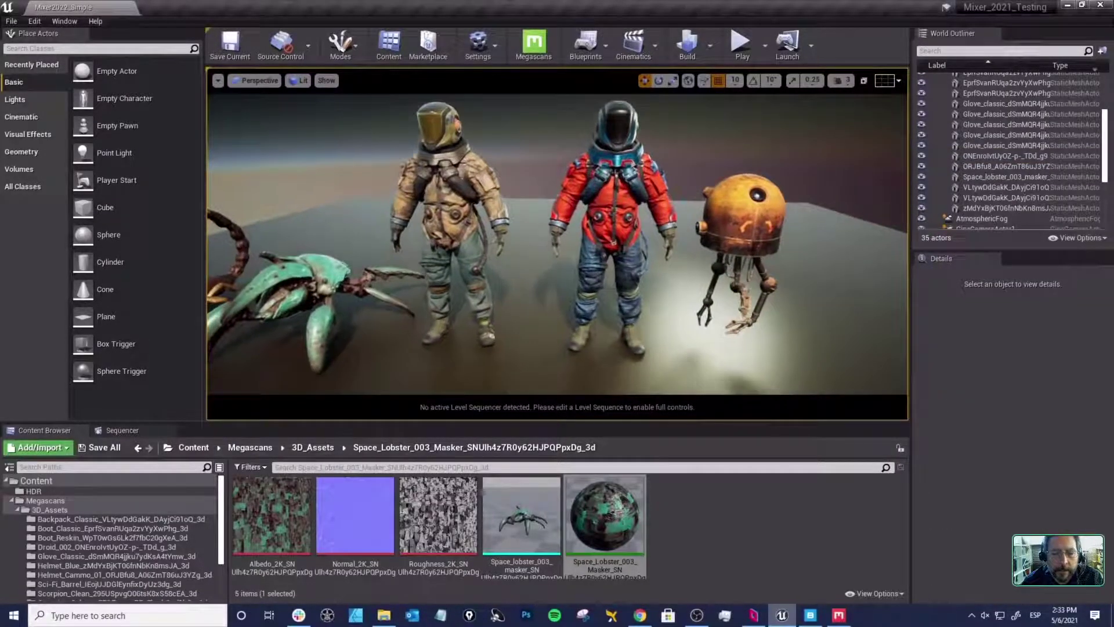
middle_click_drag(610, 222, 646, 229, "alt")
left_click_drag(646, 229, 657, 231, "alt")
Step: Switch to Quixel Mixer and create a new mix named Untitled at 2048 px, discarding the changes to Suit_005
left_click(838, 615)
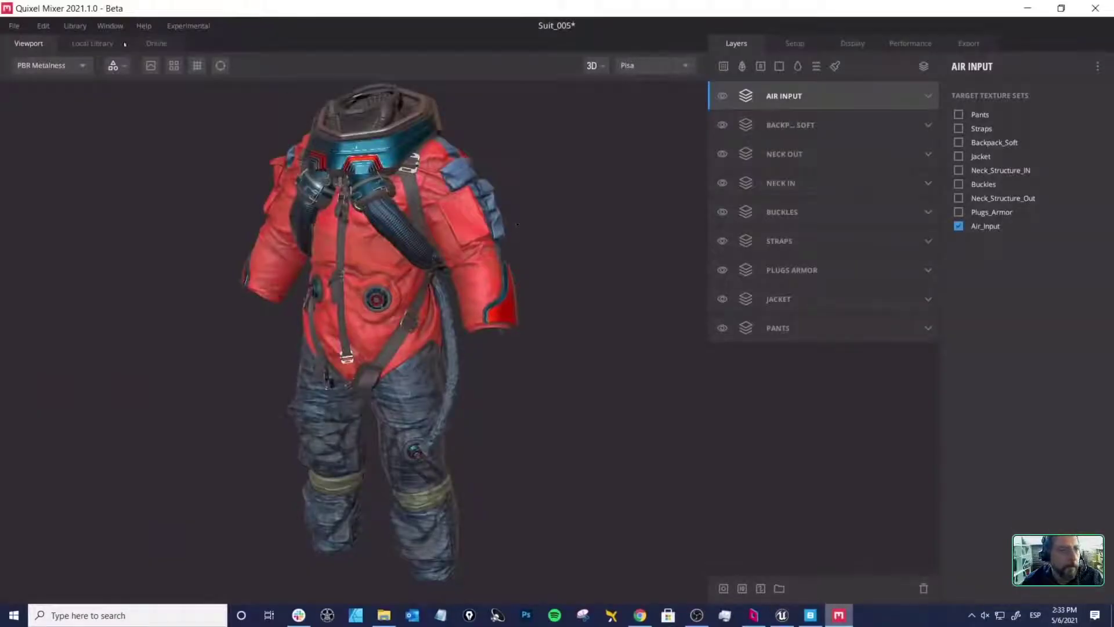
left_click(16, 26)
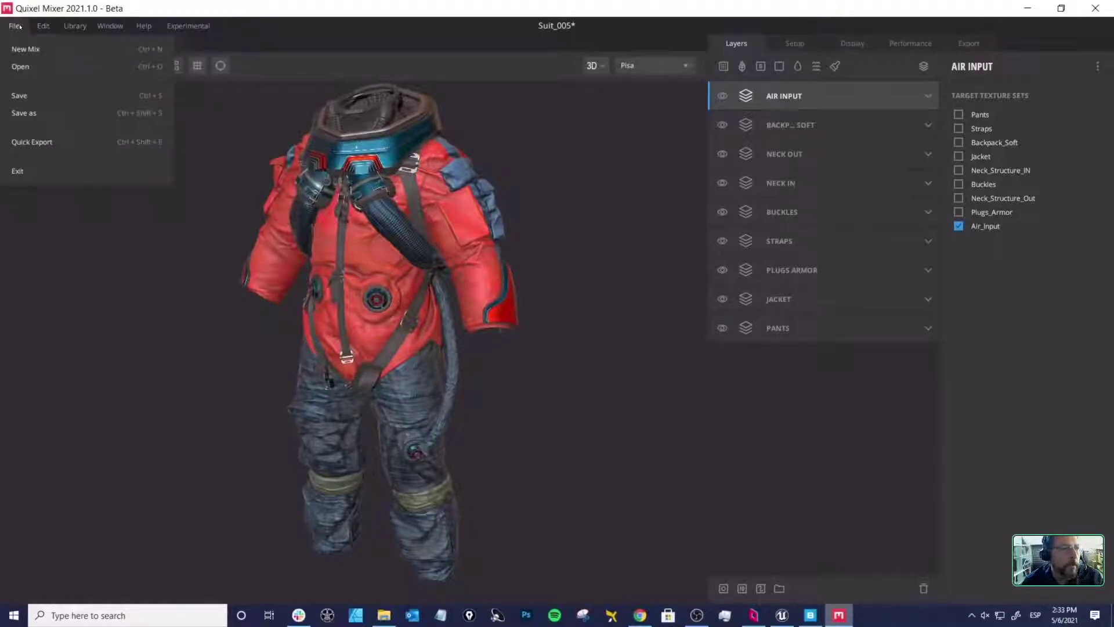
left_click(35, 50)
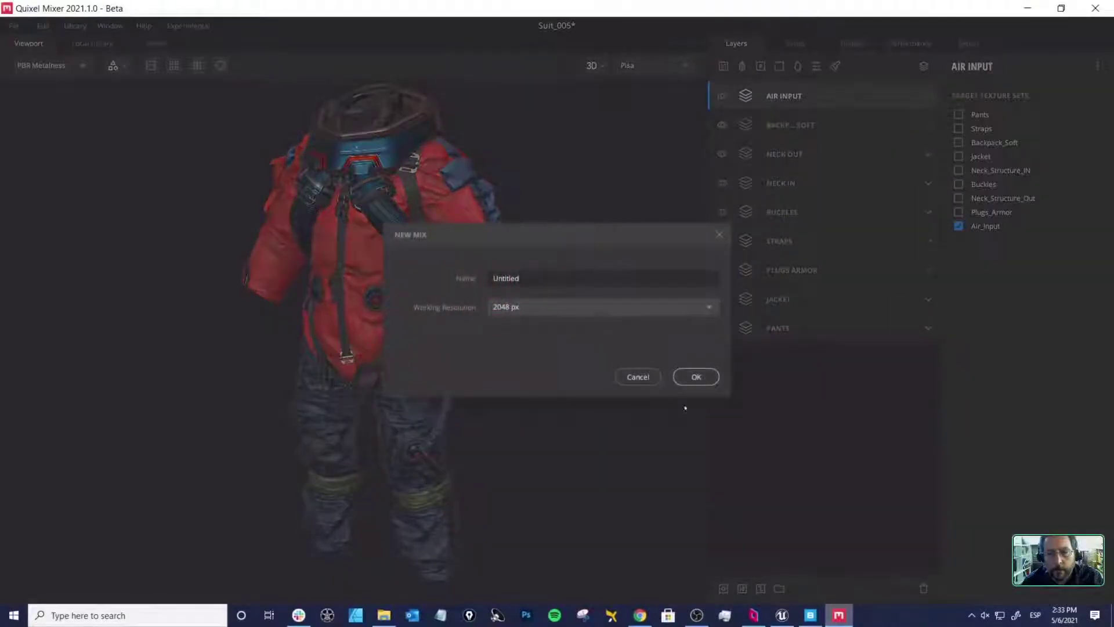
left_click(696, 378)
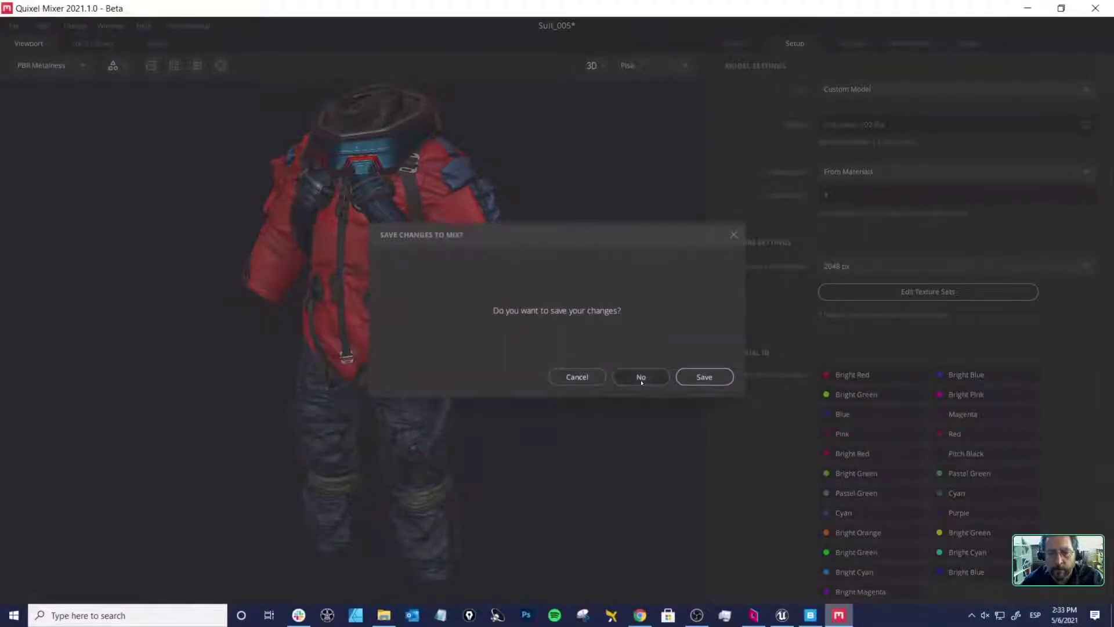
left_click(641, 378)
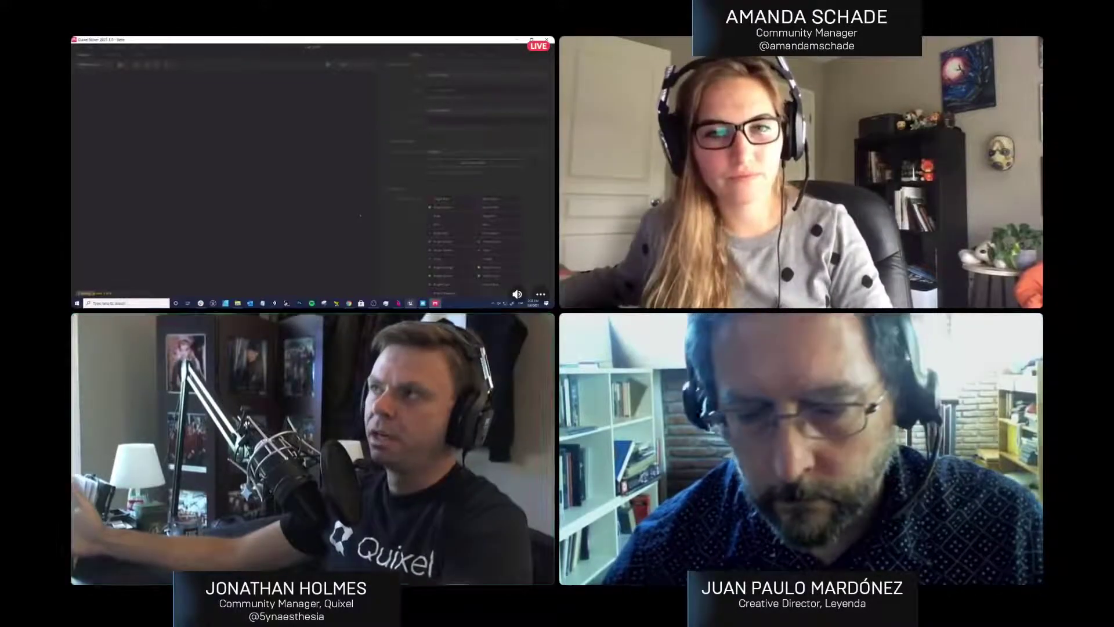
Step: Switch back to Unreal Editor and select the red-suited pilot's suit in the scene
left_click(411, 303)
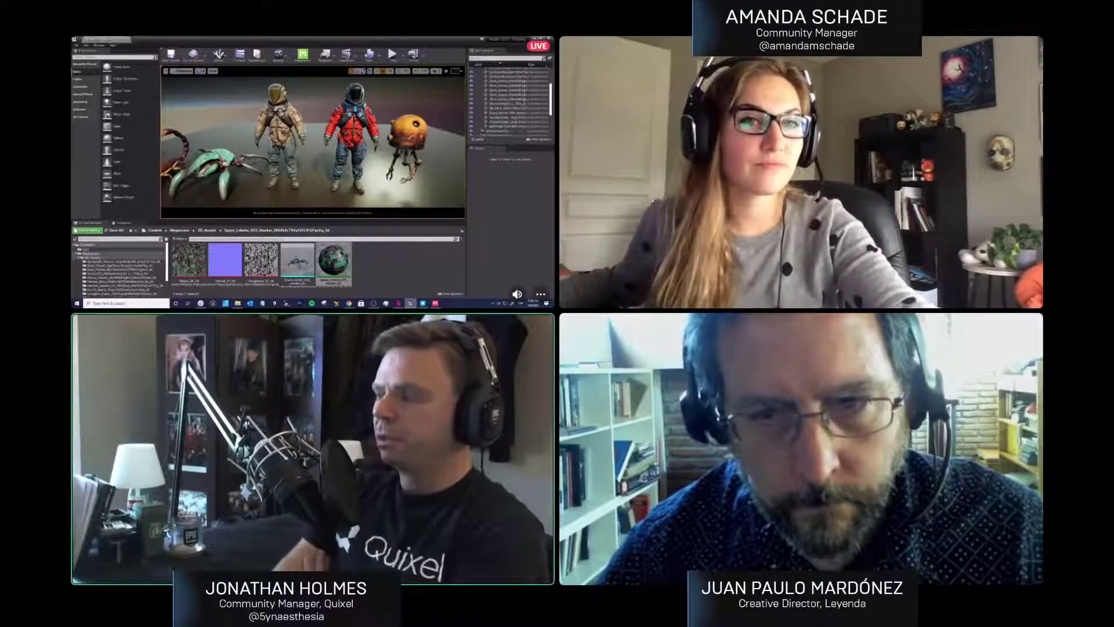
left_click(349, 154)
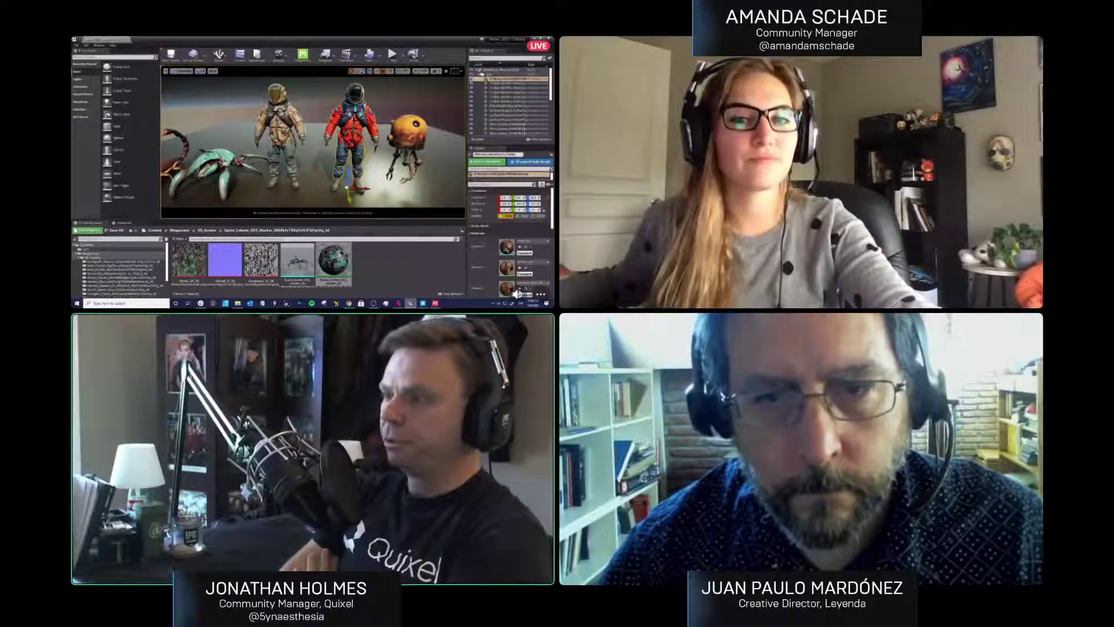
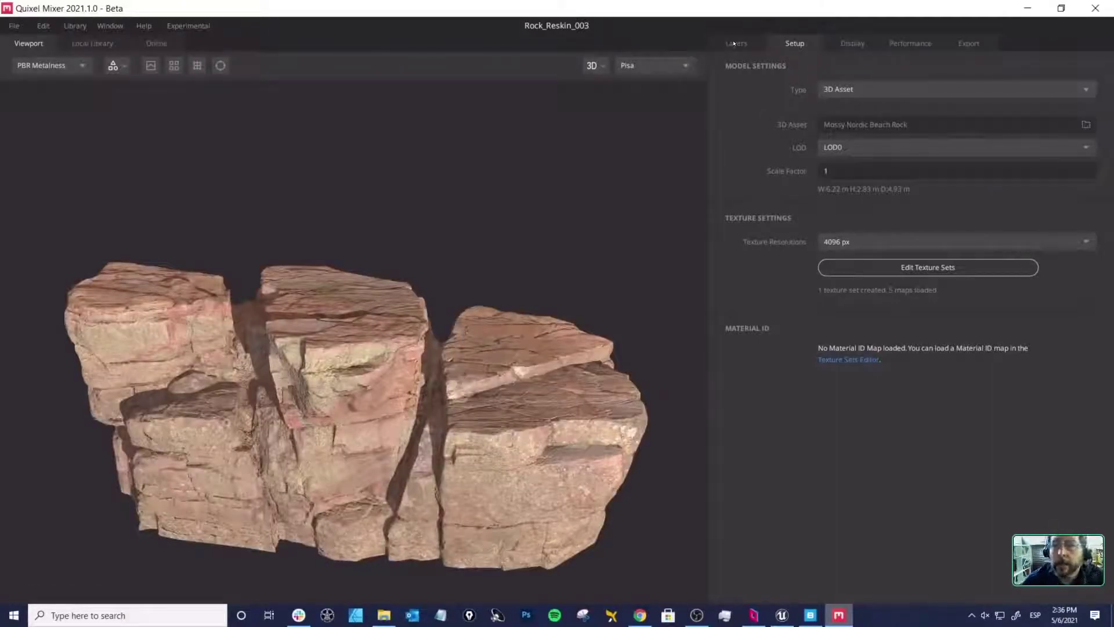
Step: Show the layers of the Rock_Reskin_003 mix, orbit around the rock and make LAYER SET 1 visible
left_click(734, 44)
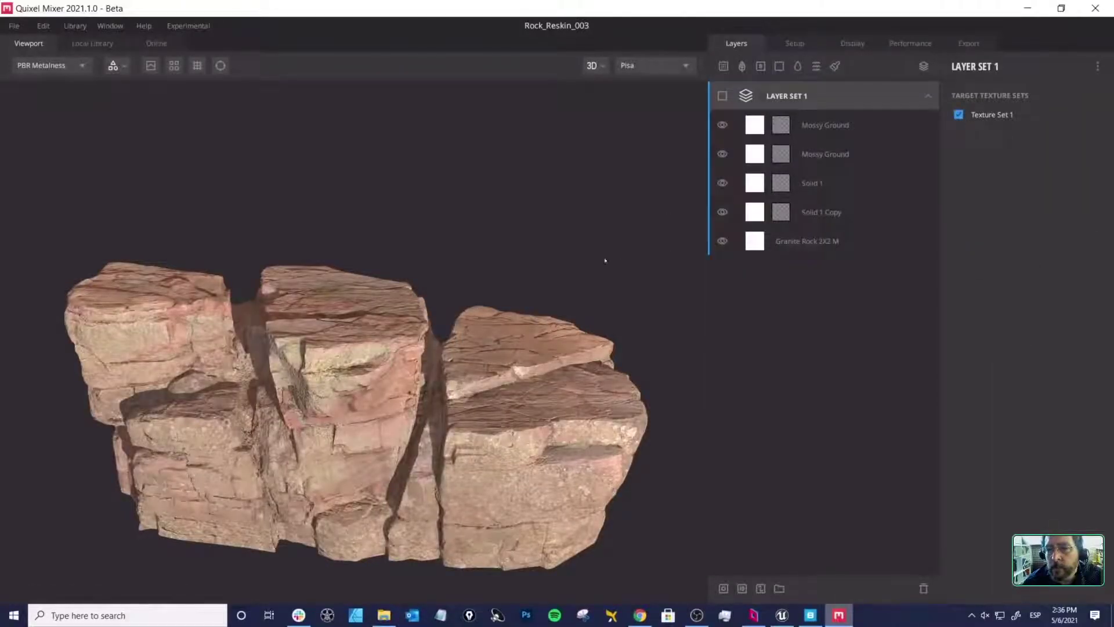
left_click_drag(605, 260, 399, 300)
mouse_move(470, 266)
left_mouse_down("shift")
mouse_move(505, 260)
mouse_move(389, 247)
mouse_move(427, 268)
mouse_move(420, 289)
mouse_move(477, 269)
left_mouse_up("shift")
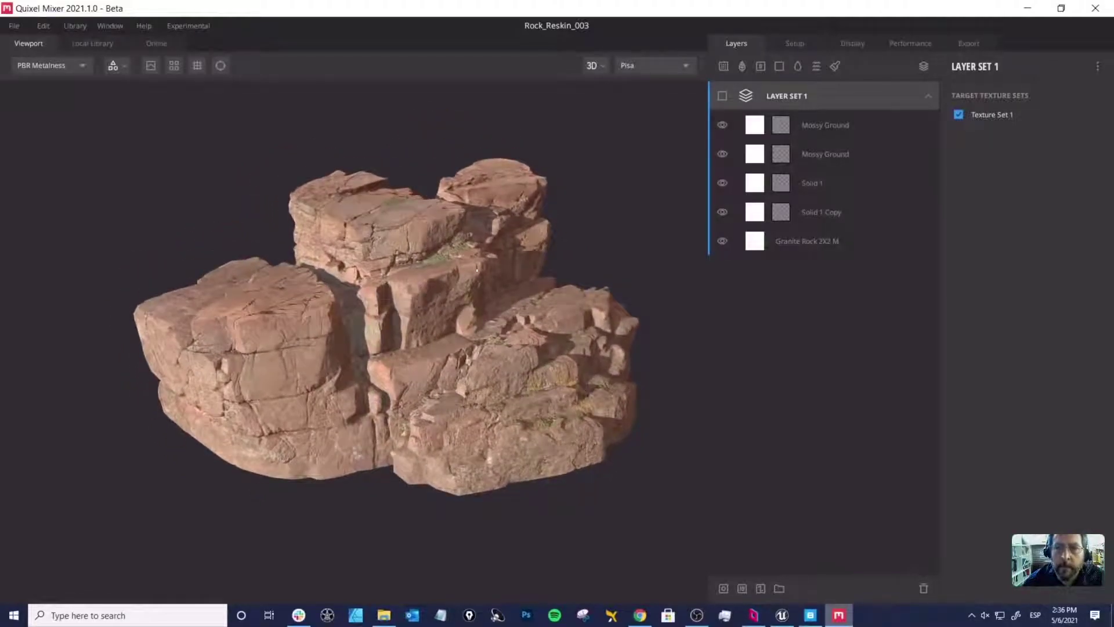
left_click(722, 96)
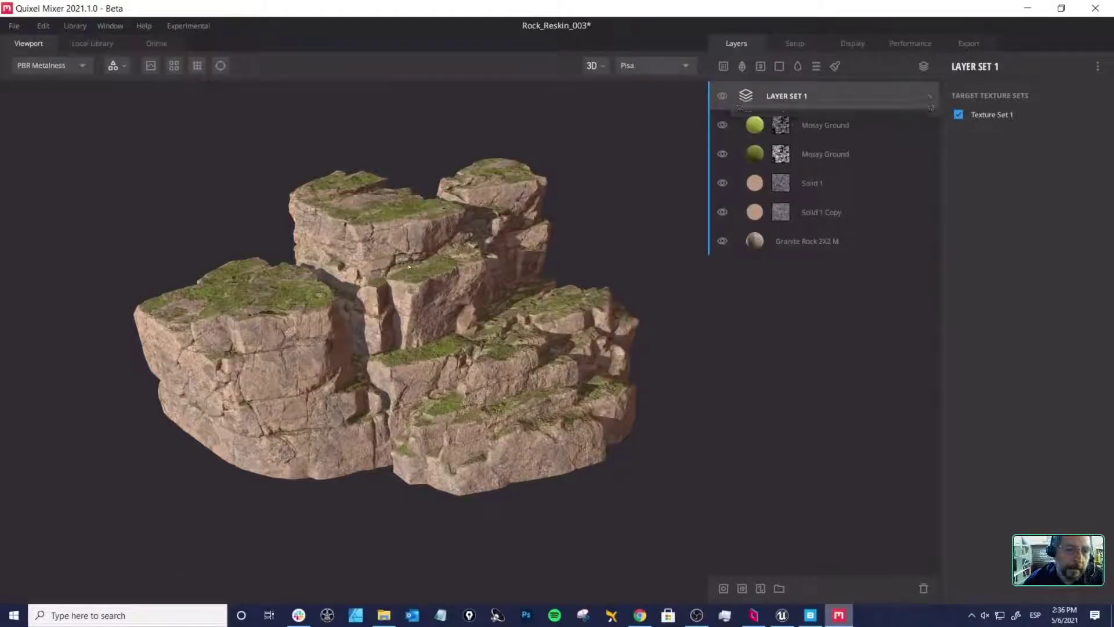
middle_click_drag(460, 279, 441, 268)
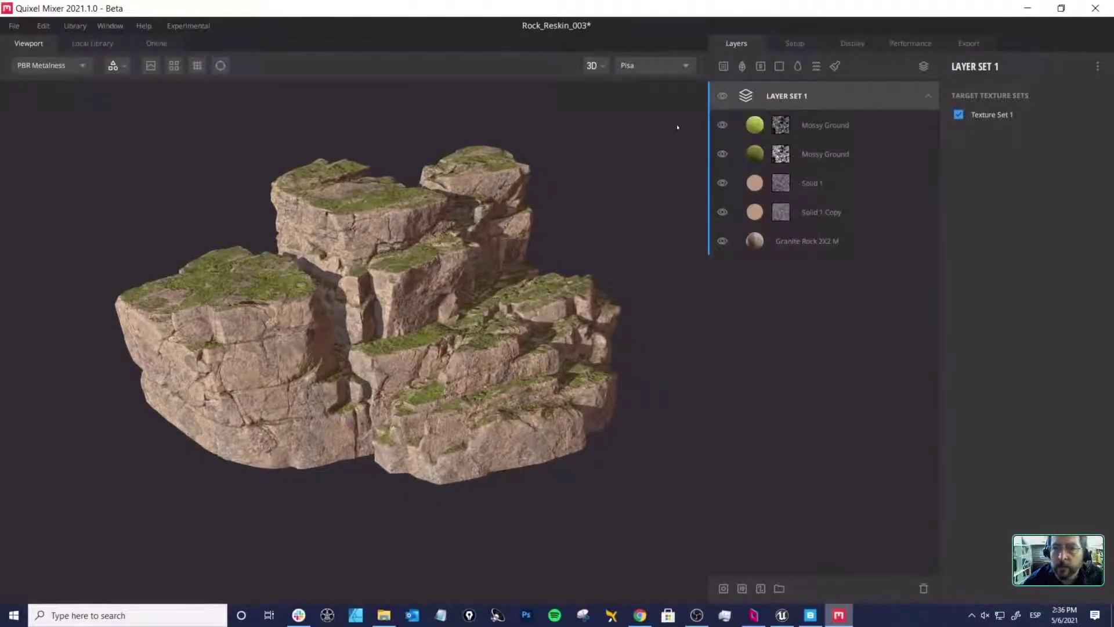
Step: Hide both Mossy Ground layers, Solid 1 and Solid 1 Copy to expose the Granite Rock base layer
left_click(722, 125)
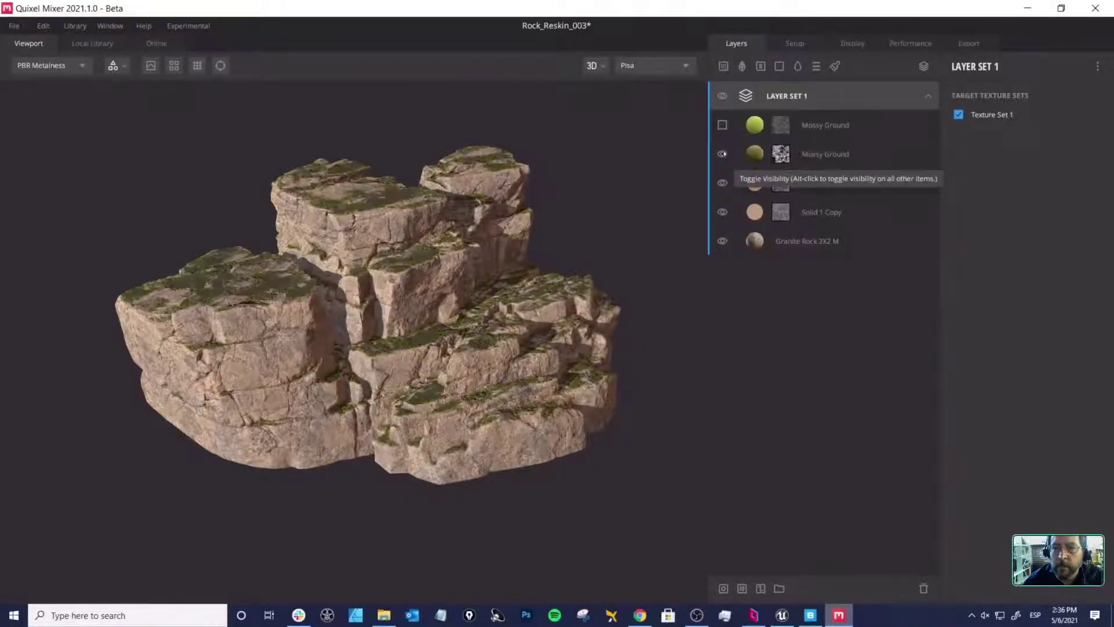
left_click(722, 154)
left_click(722, 183)
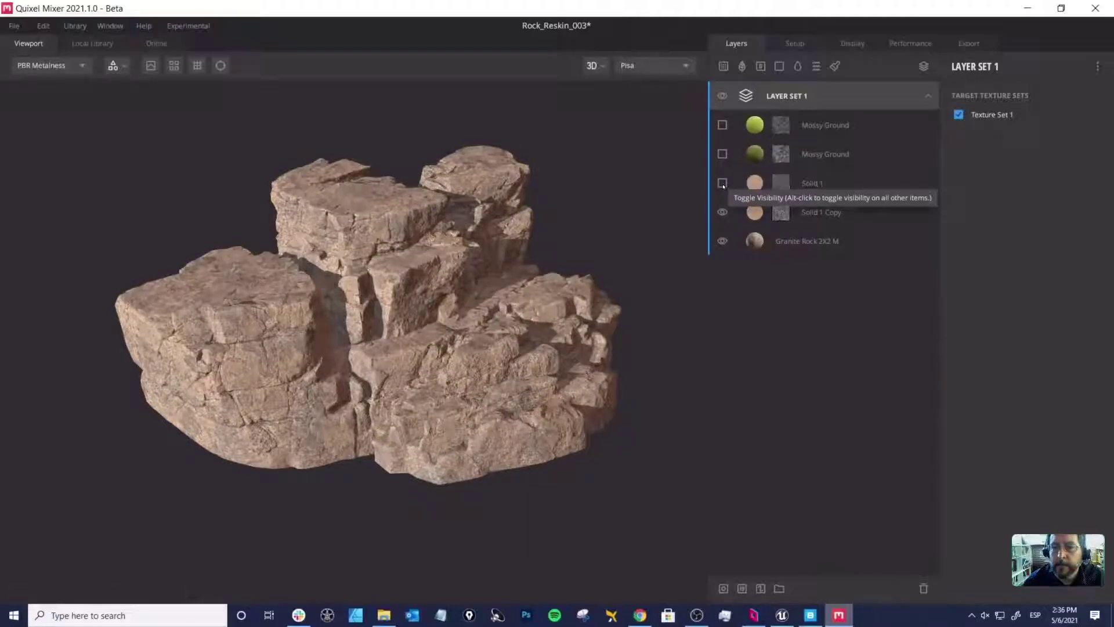
left_click(726, 212)
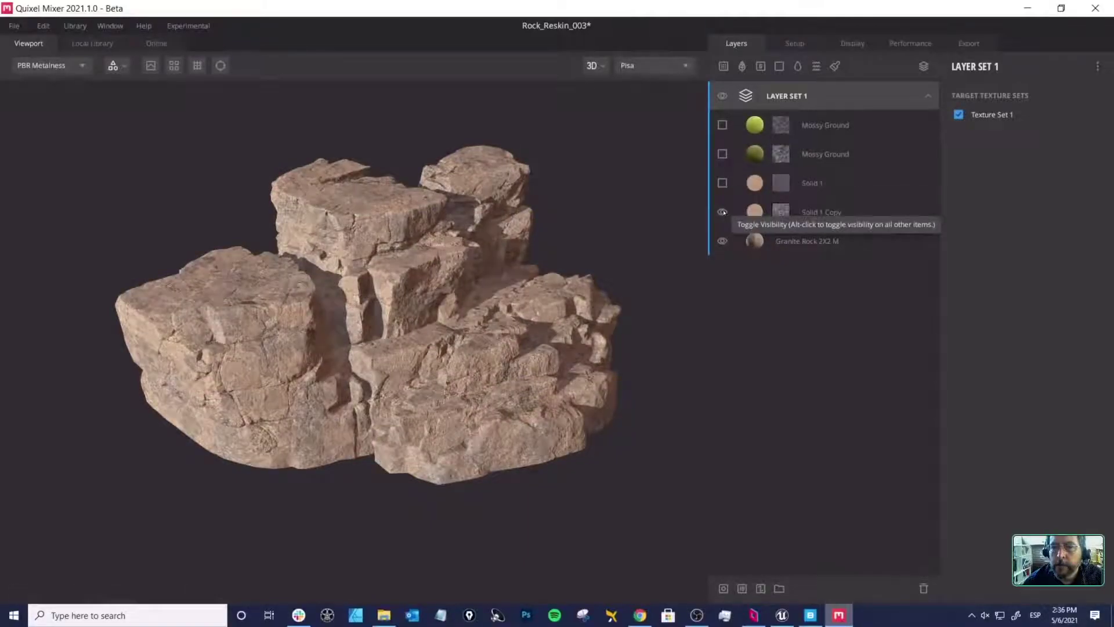
Step: Make Solid 1 Copy and Solid 1 visible again and preview each one's layer mask on the rock
left_click(756, 216)
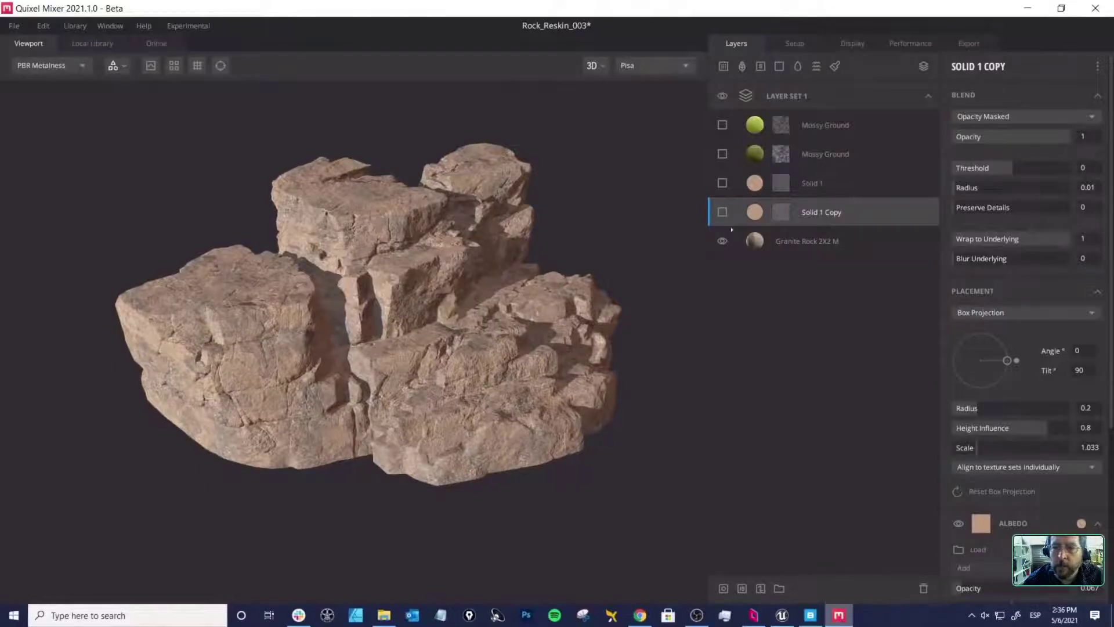
left_click(781, 212)
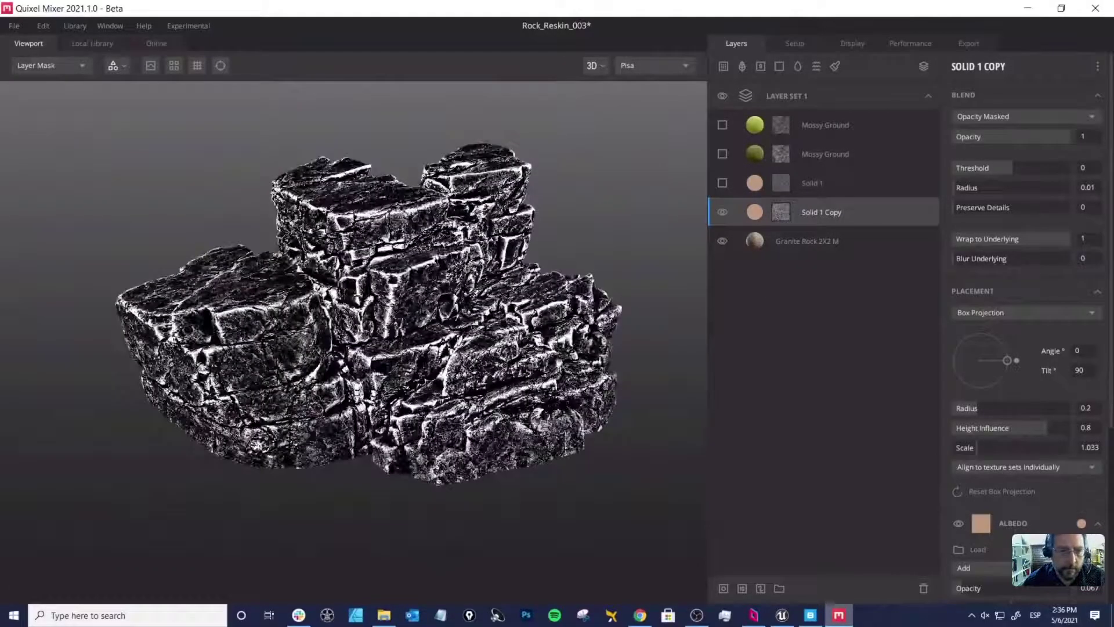
left_click(755, 184)
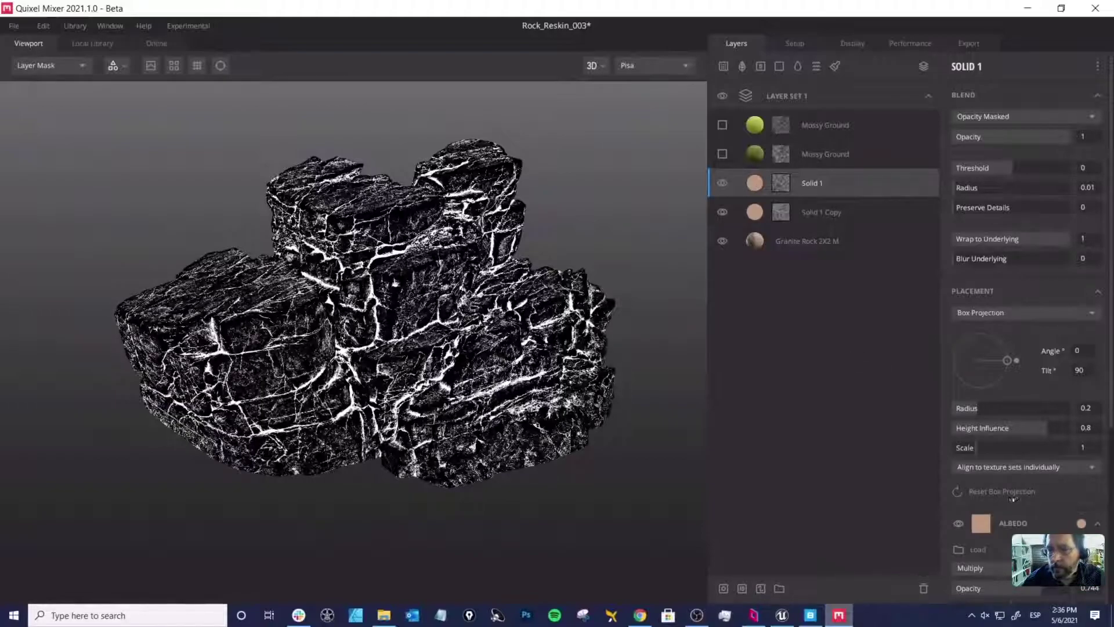
Step: Display the rock's Albedo channel in the viewport with the Solid 1 layer selected
scroll(1027, 348, "down", 1)
key("c")
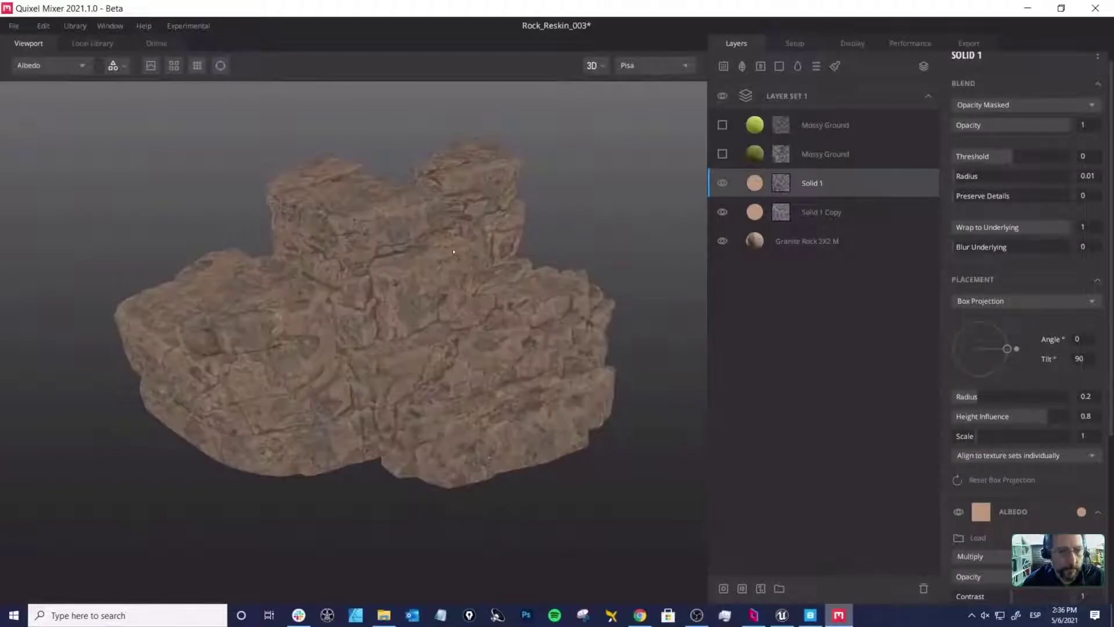
middle_click_drag(473, 222, 470, 219)
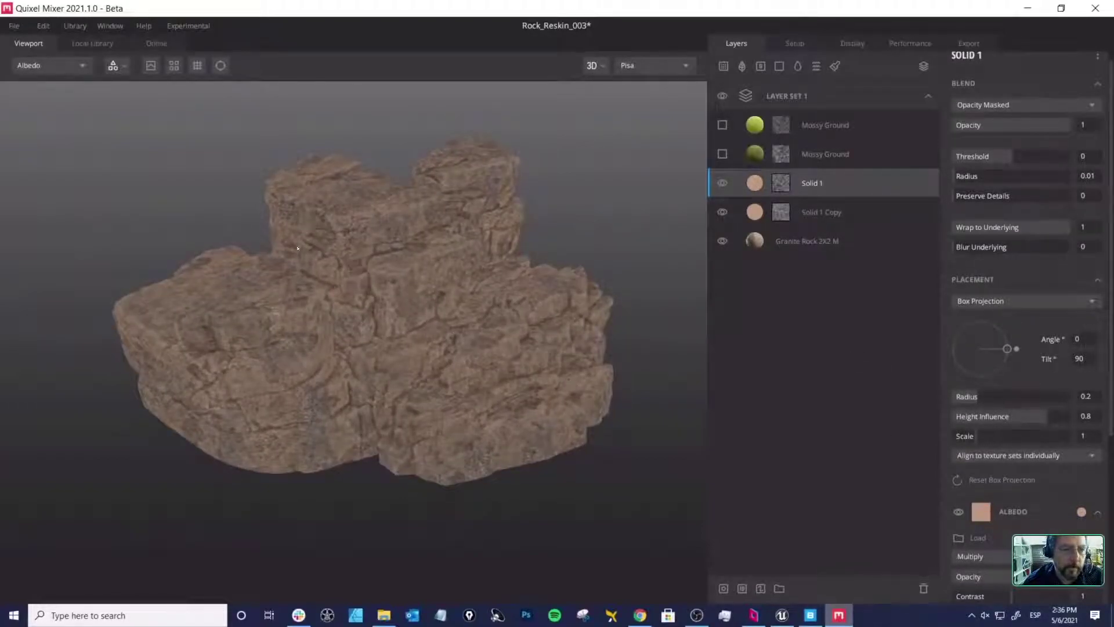
Step: Make the dark Mossy Ground layer visible and inspect its mask stack, collapsing the Posterize, Texture Map and first Normal components
left_click(753, 156)
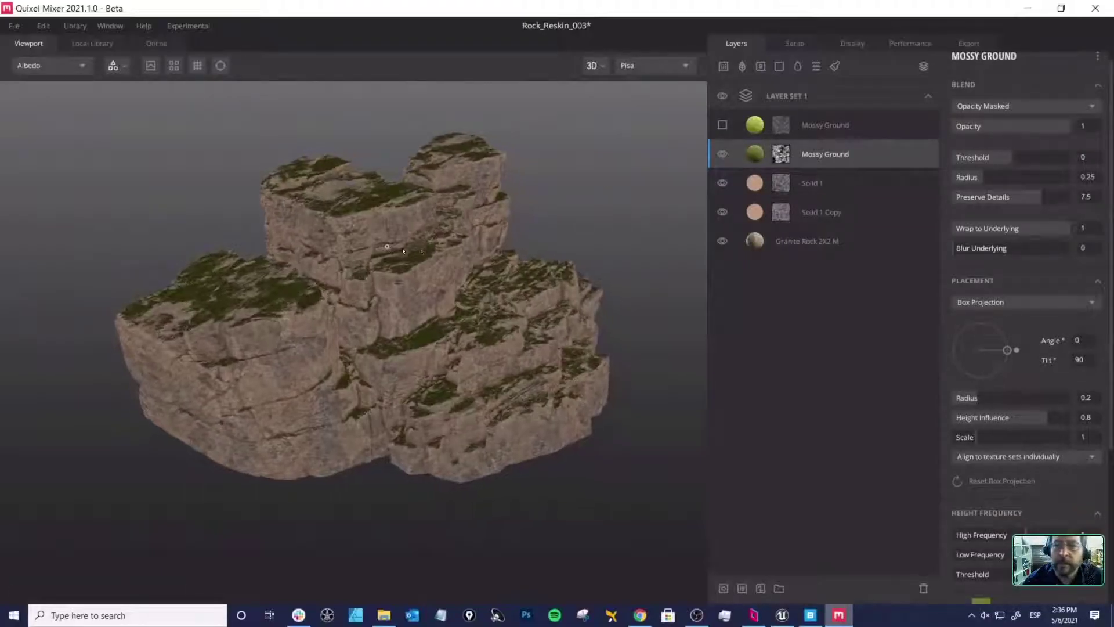
left_click(781, 155)
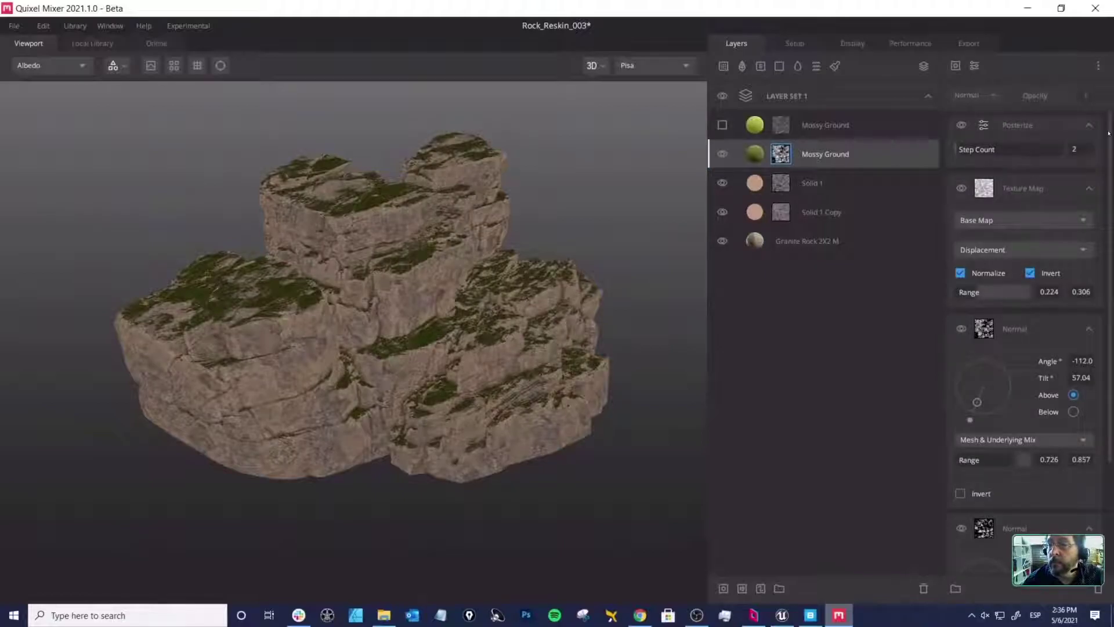
left_click(1089, 125)
left_click(1089, 154)
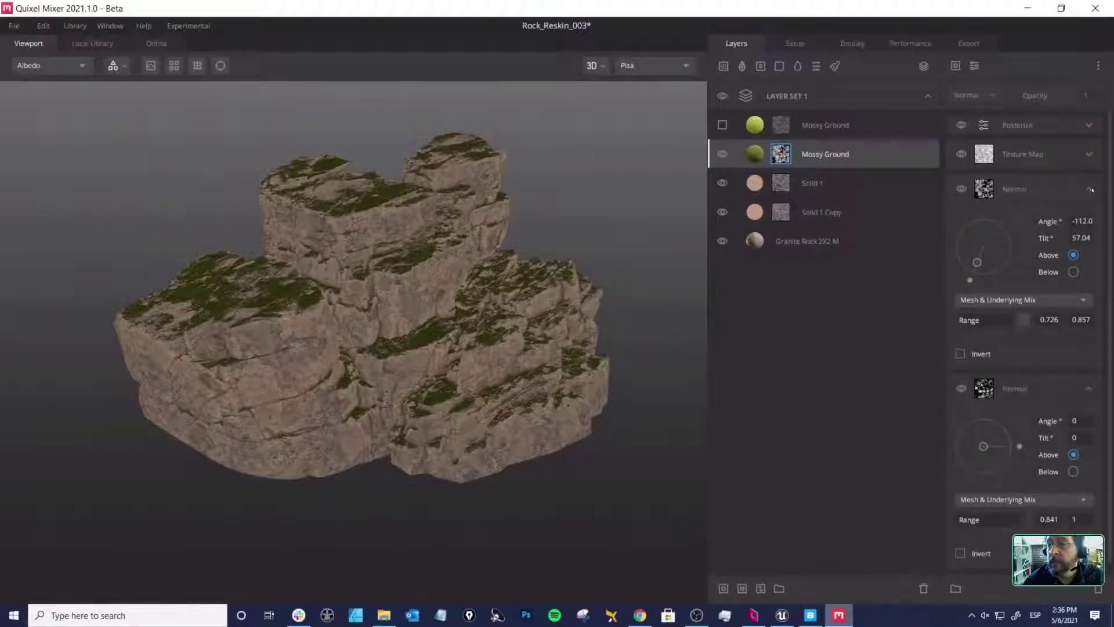
left_click(1090, 189)
Step: Make the bright green Mossy Ground layer visible and display the rock in PBR Metalness mode
left_click(713, 128)
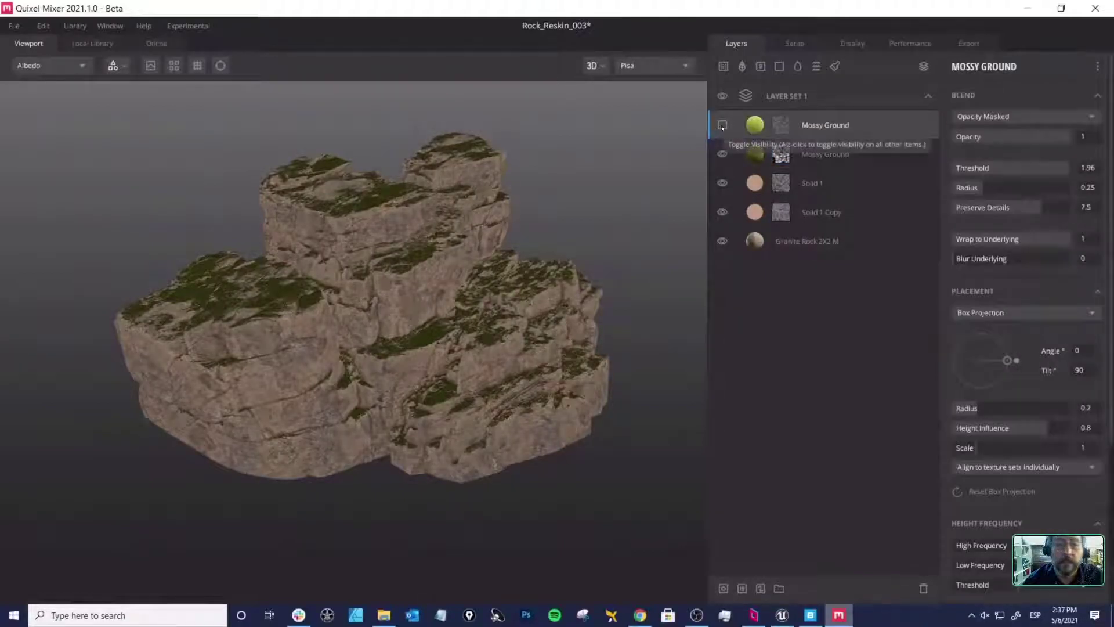
mouse_move(266, 269)
left_mouse_down()
mouse_move(534, 262)
mouse_move(417, 290)
mouse_move(286, 273)
left_mouse_up()
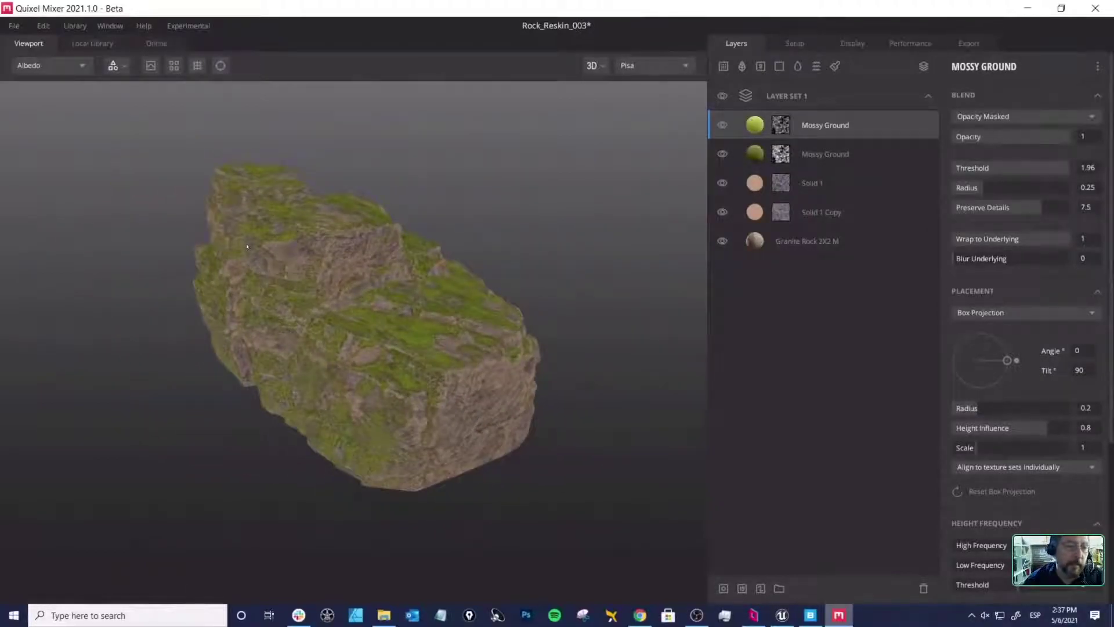
key("1")
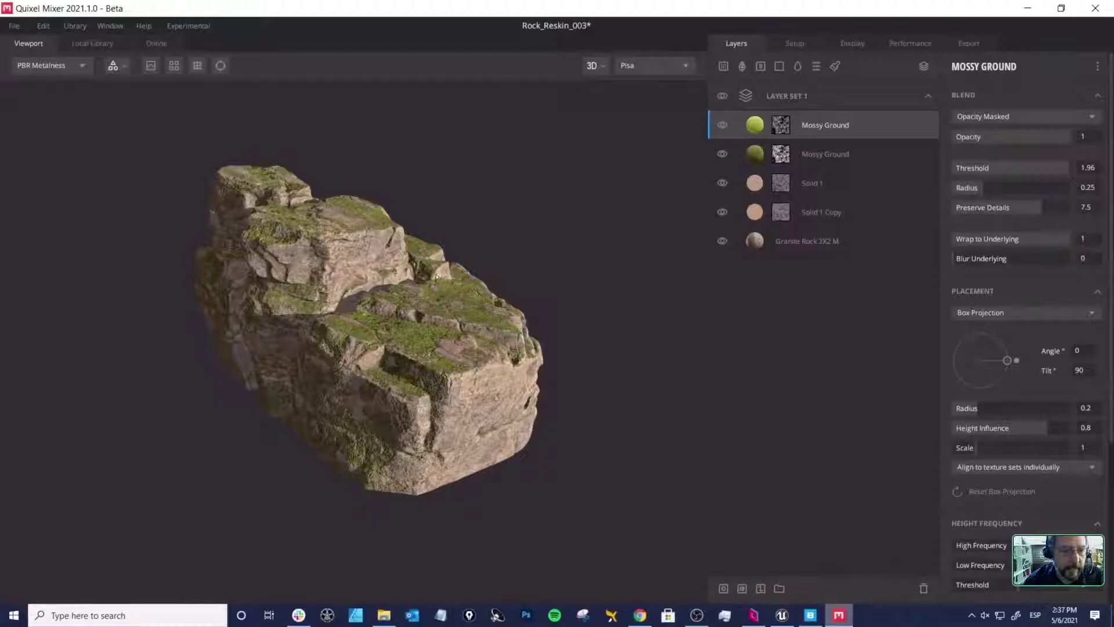
Step: Rotate the environment lighting and examine the mossy rock's shading from several sides
right_click_drag(437, 277, 573, 263, "shift")
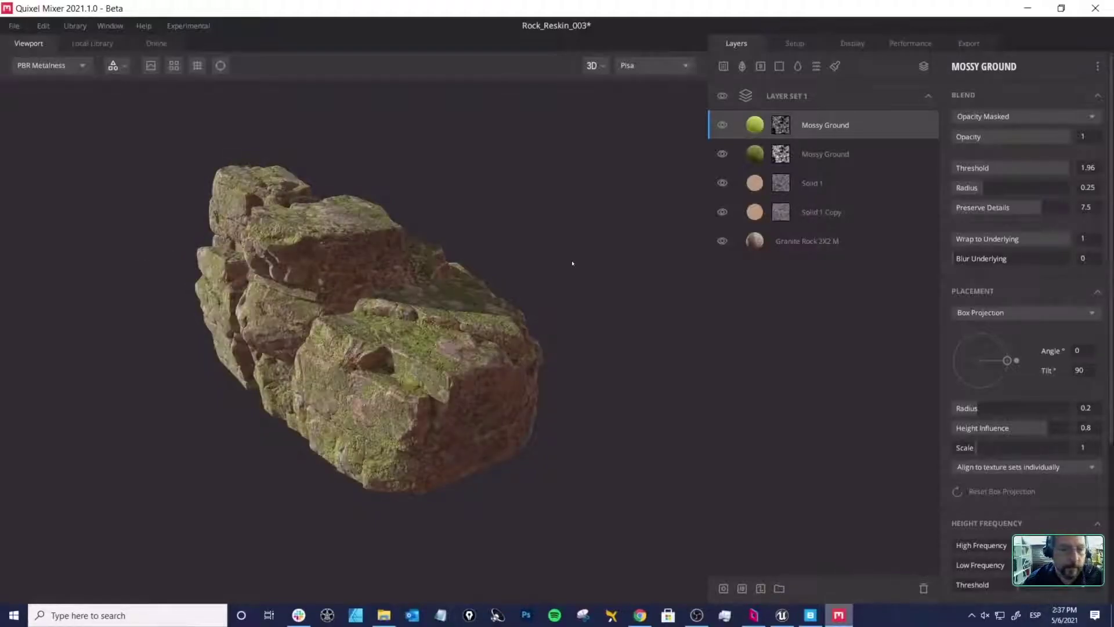
left_click_drag(449, 248, 481, 272)
middle_click_drag(367, 285, 414, 277)
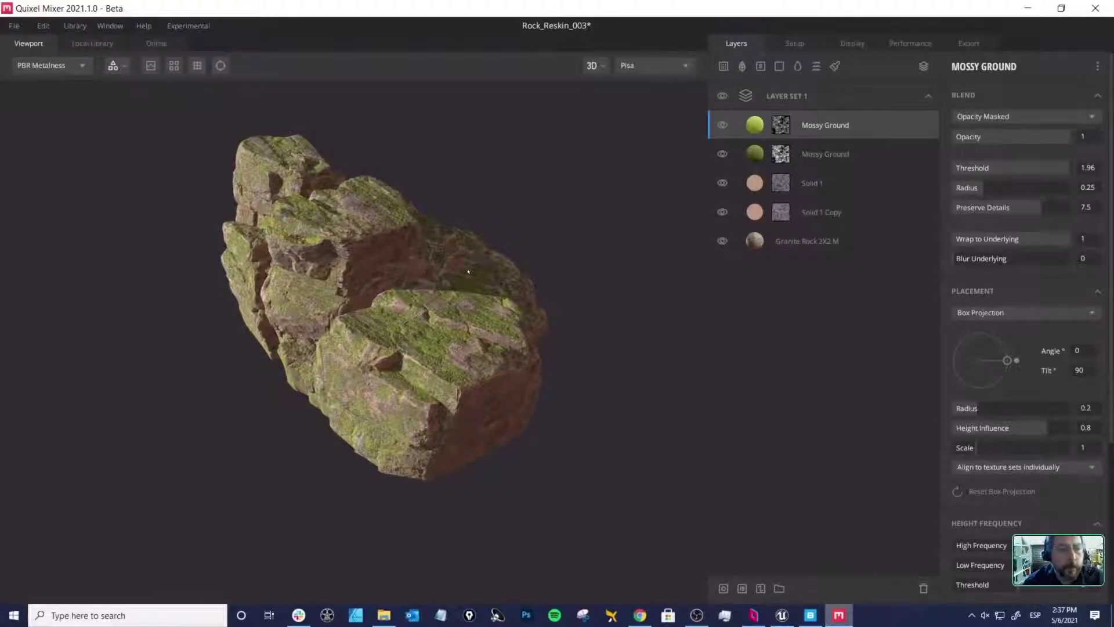
left_click_drag(468, 271, 438, 279)
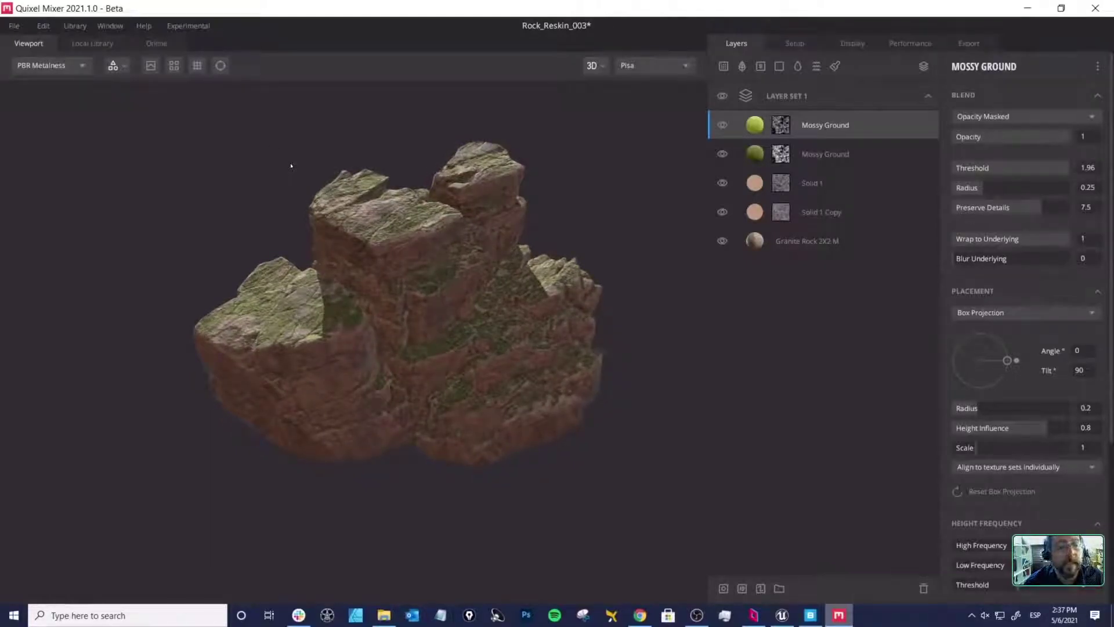
left_click_drag(303, 152, 295, 155)
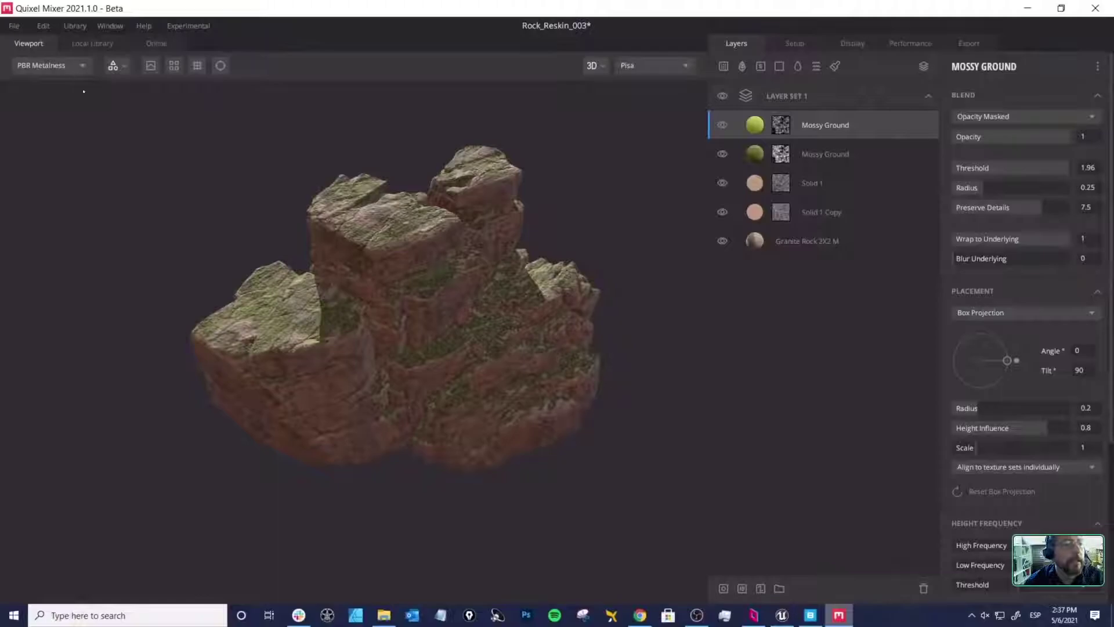
Step: Open the Droid_Udim_Clean mix from the Inside Unreal project, without saving the changes to the rock mix
left_click(13, 25)
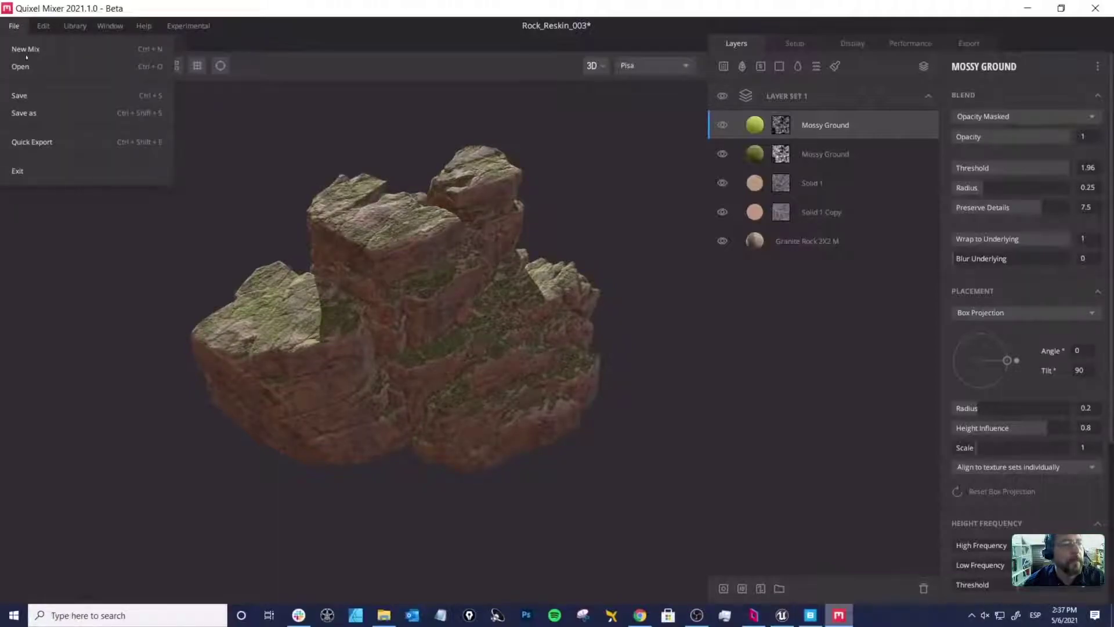
key("ctrl+o")
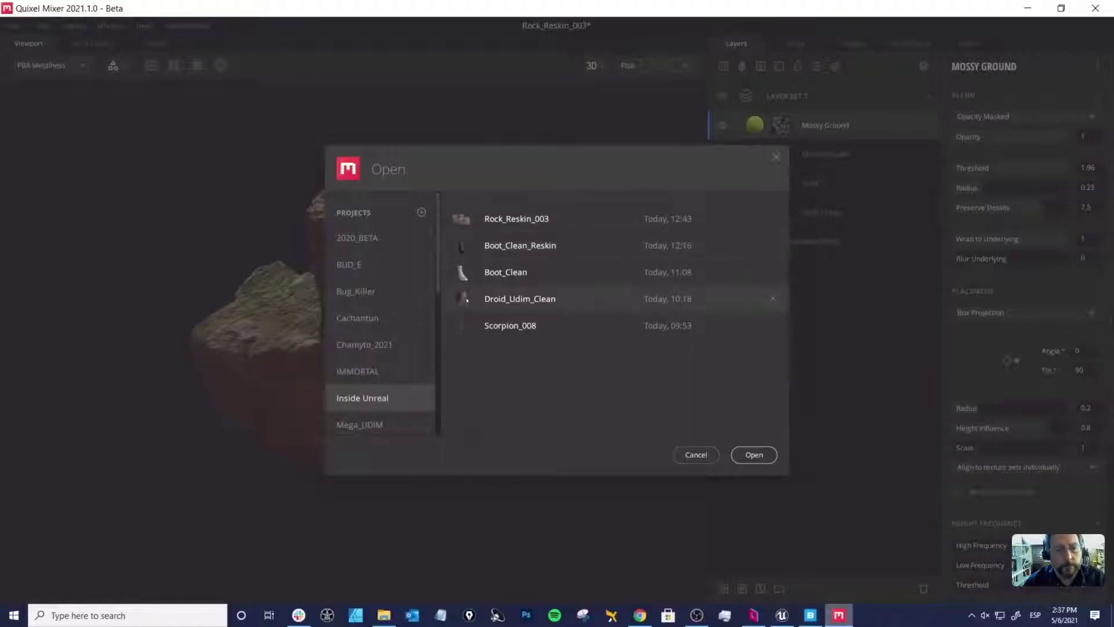
left_click(493, 299)
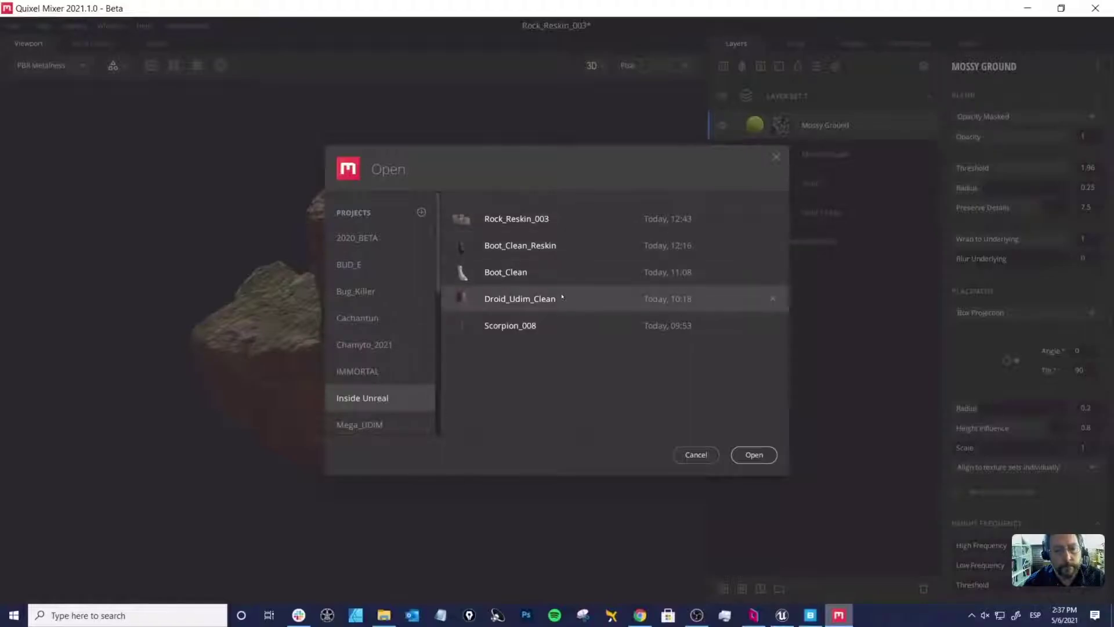
left_click(754, 455)
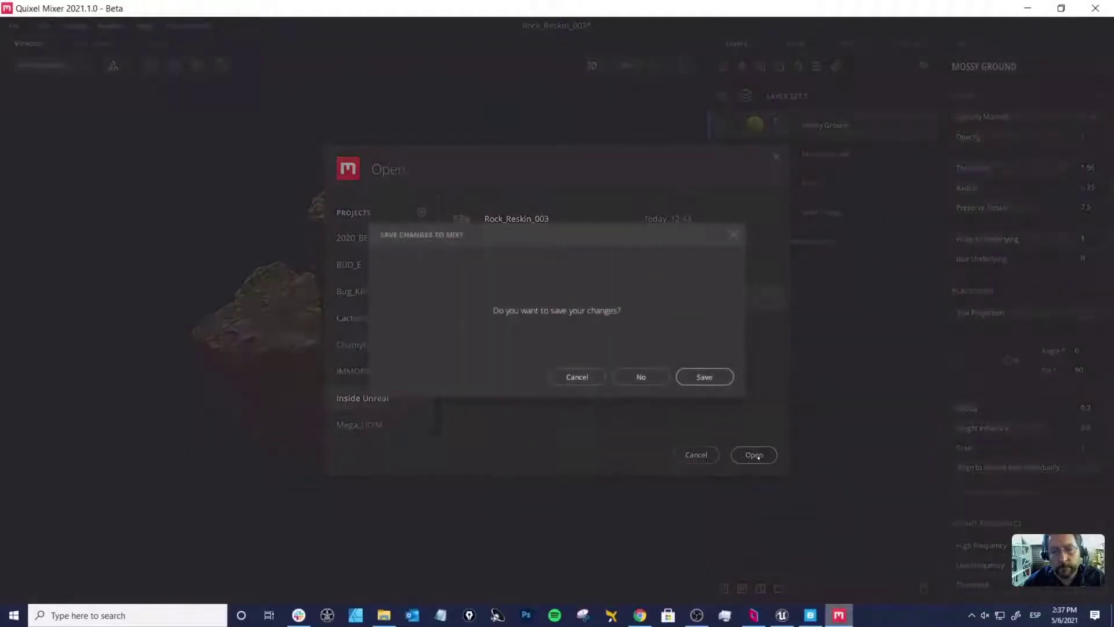
left_click(644, 378)
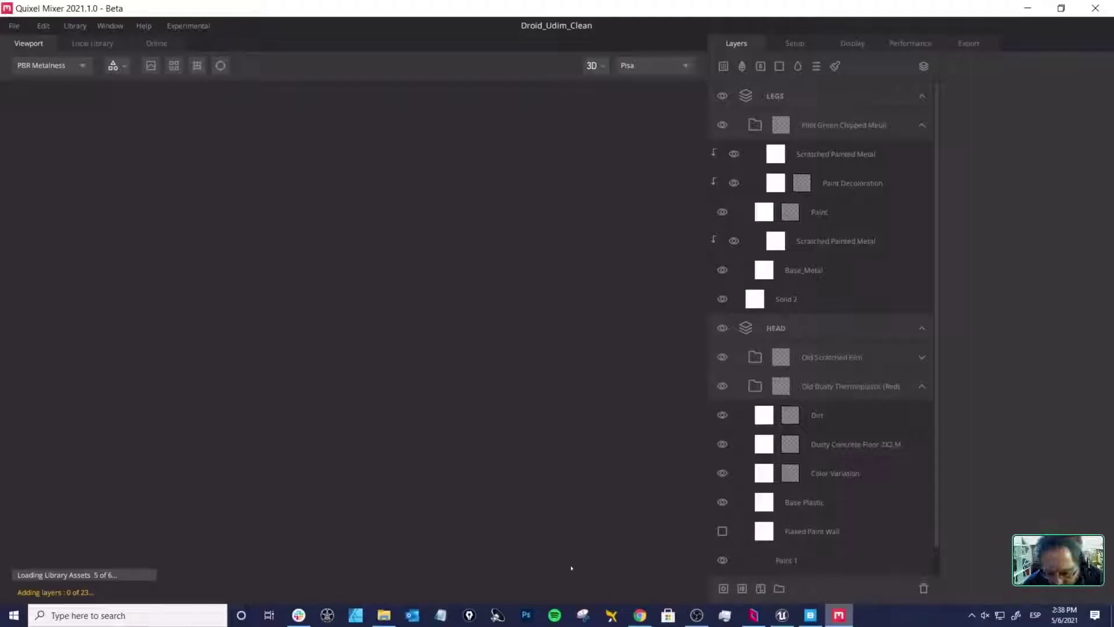
Step: Switch to Unreal Editor, select the orange droid and view it up close, then return to Mixer
left_click(783, 615)
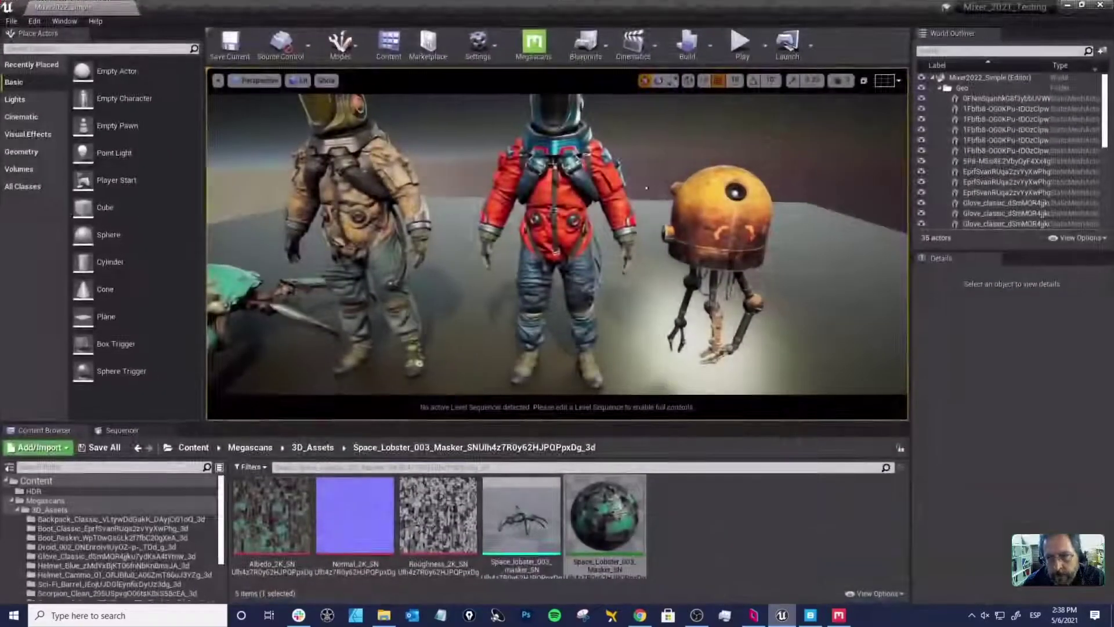
left_click(699, 367)
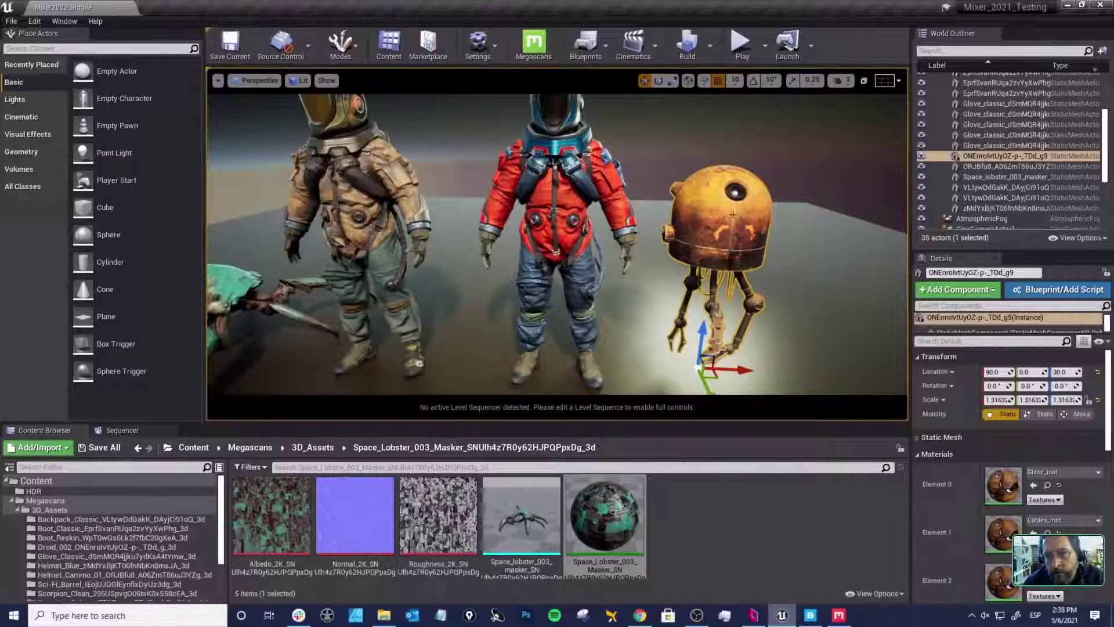
left_click_drag(730, 217, 690, 223, "alt")
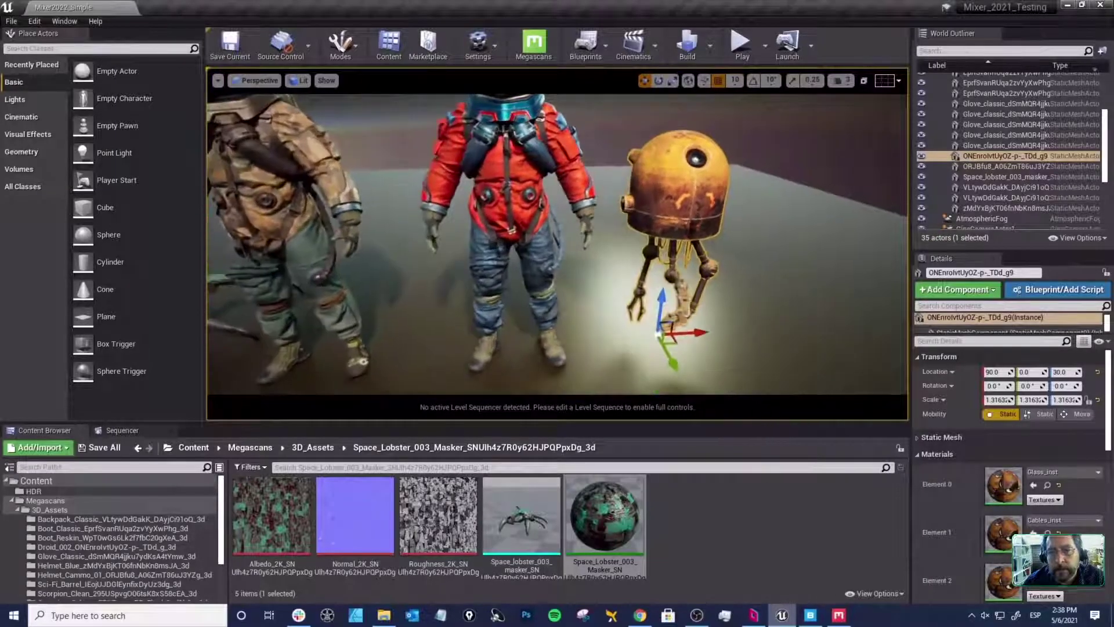
left_click(1067, 5)
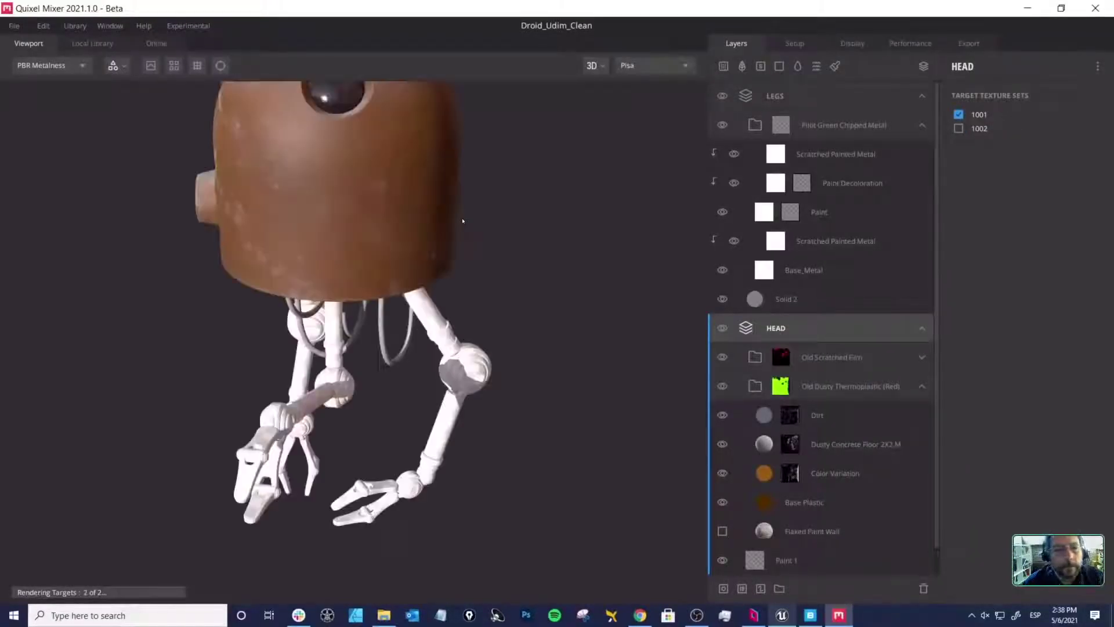
Step: Examine the textured droid from different angles, preview its texture sets in 2D and return to the 3D view
left_click_drag(468, 266, 486, 240)
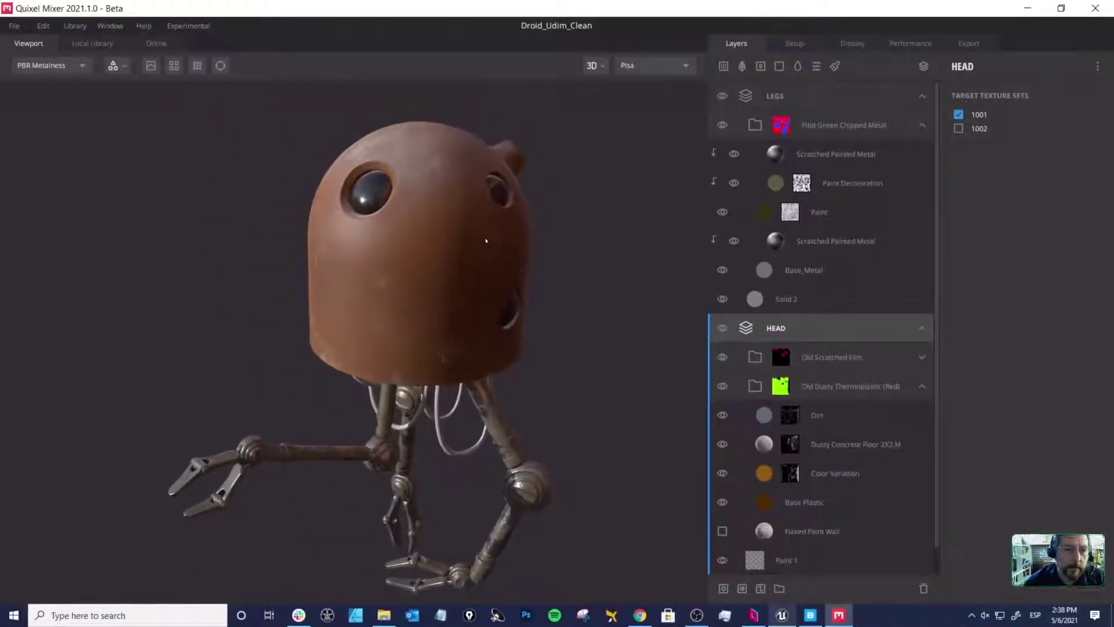
left_click_drag(384, 192, 590, 89)
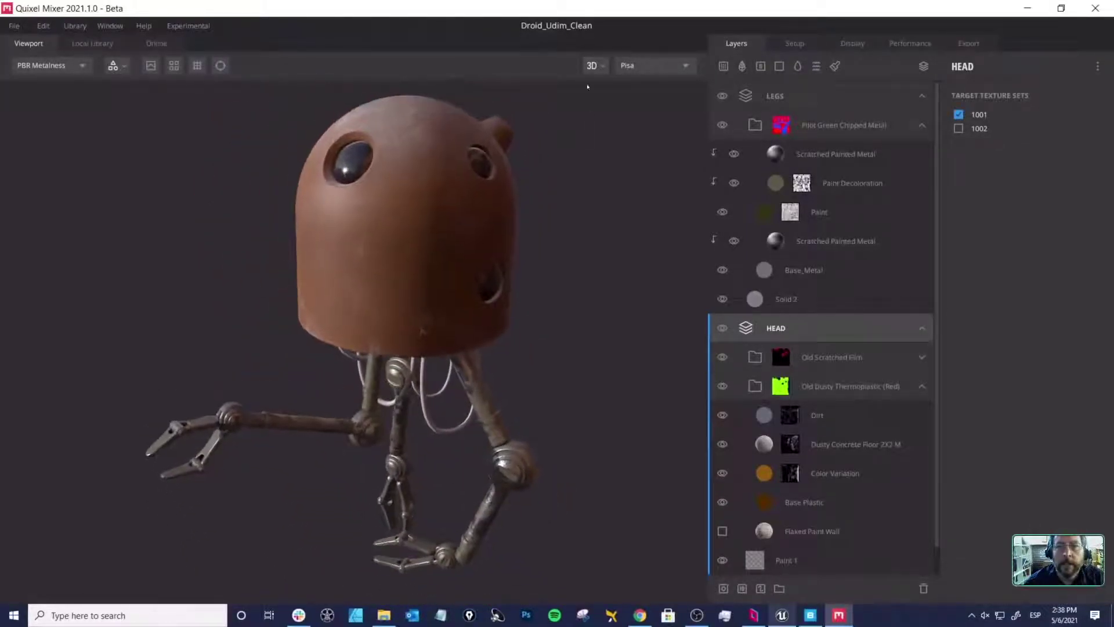
left_click(592, 65)
left_click(585, 115)
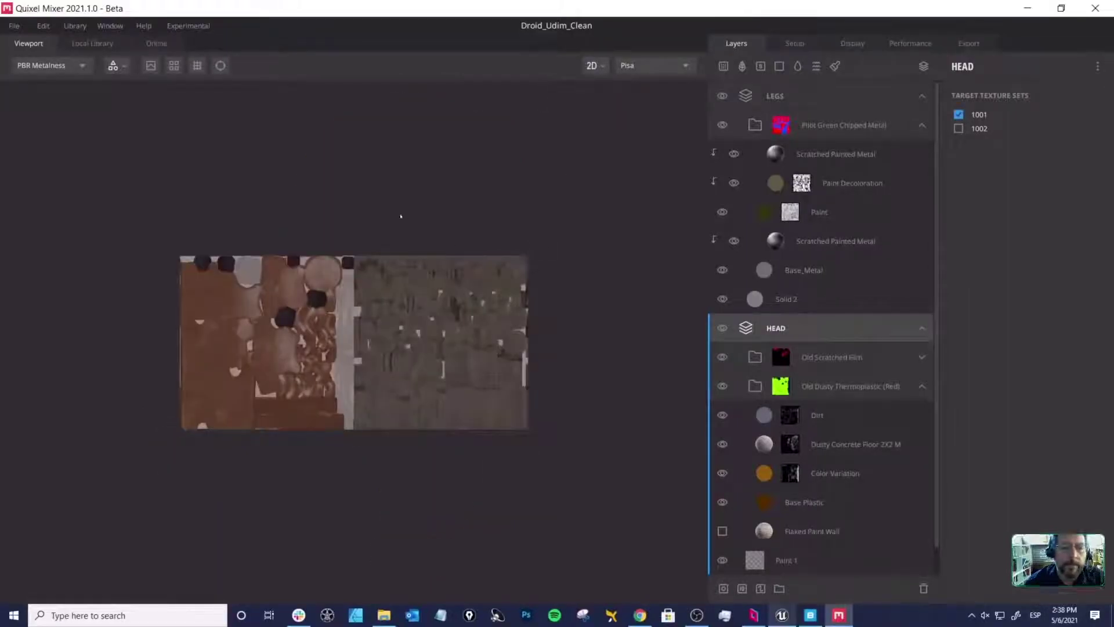
left_click(592, 65)
left_click(587, 95)
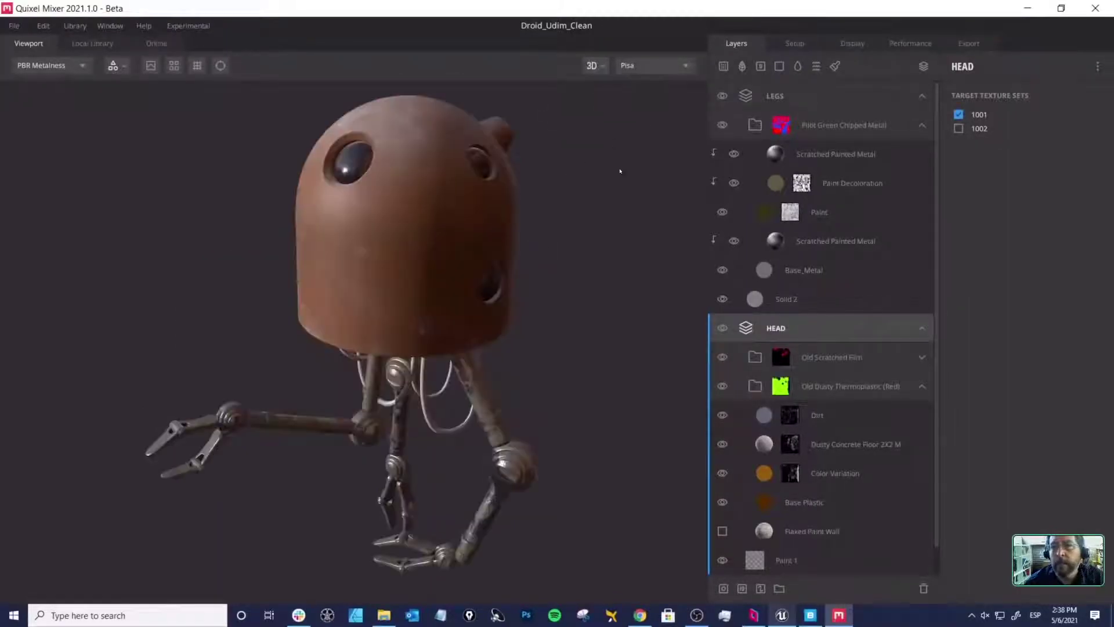
Step: Delete the LEGS layer set and clear all layers from the HEAD layer set
left_click(788, 96)
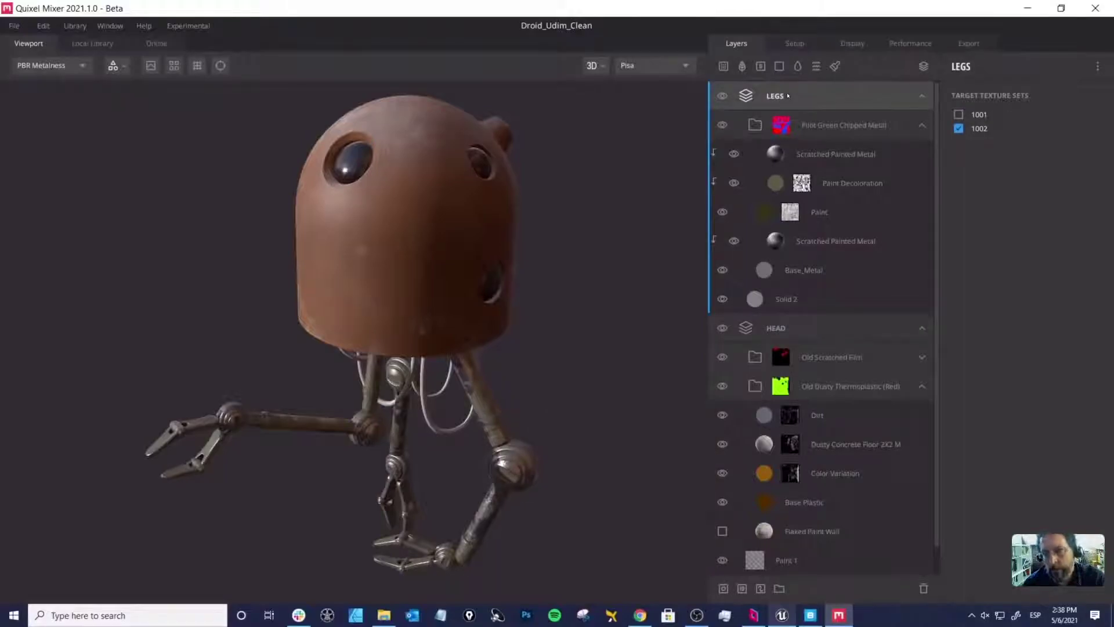
key("Delete")
key("Delete")
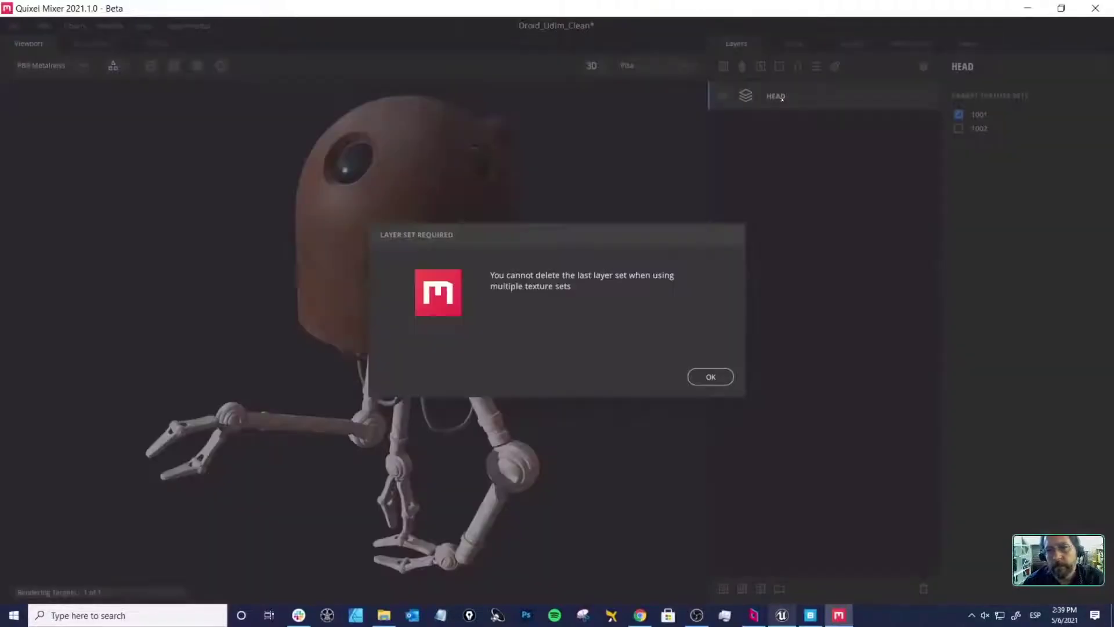
left_click(710, 377)
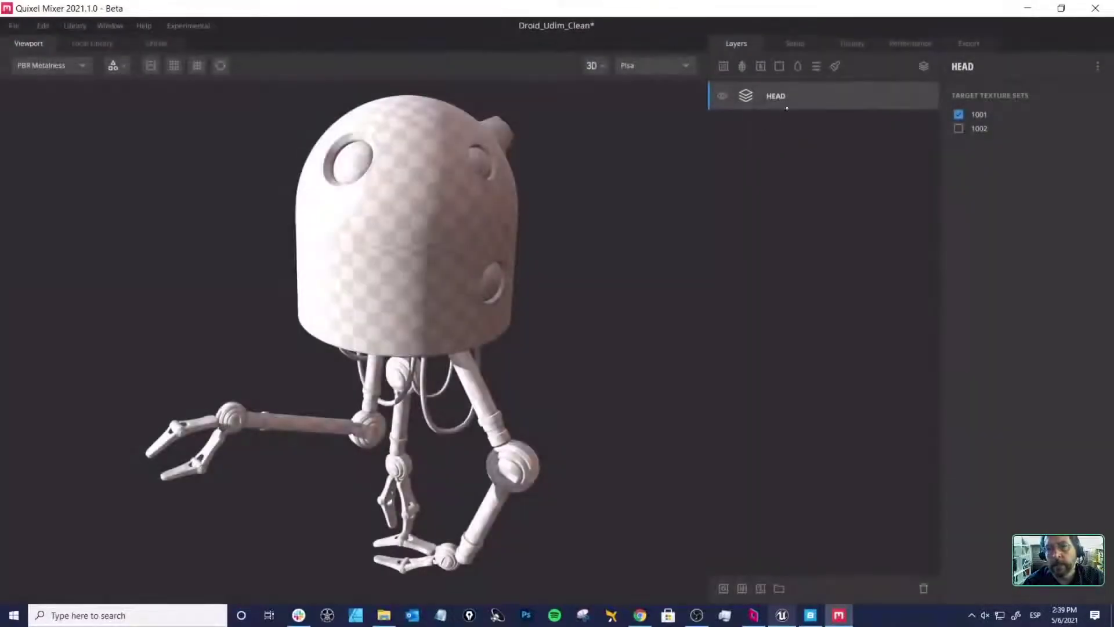
Step: Rename the HEAD layer set as TS
scroll(509, 262, "down", 2)
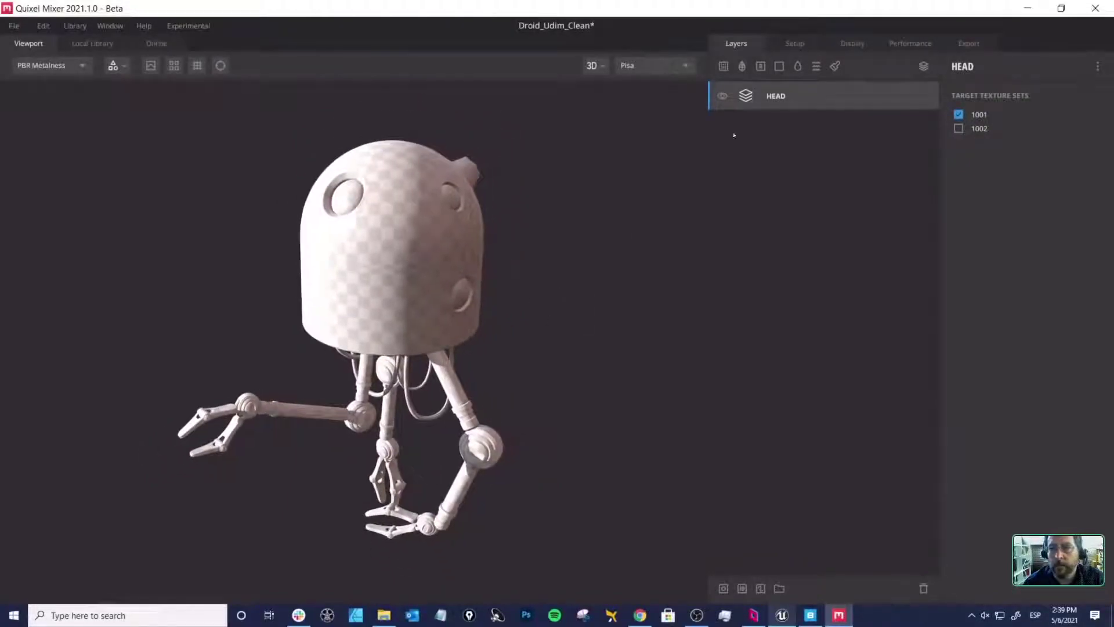
double_click(785, 100)
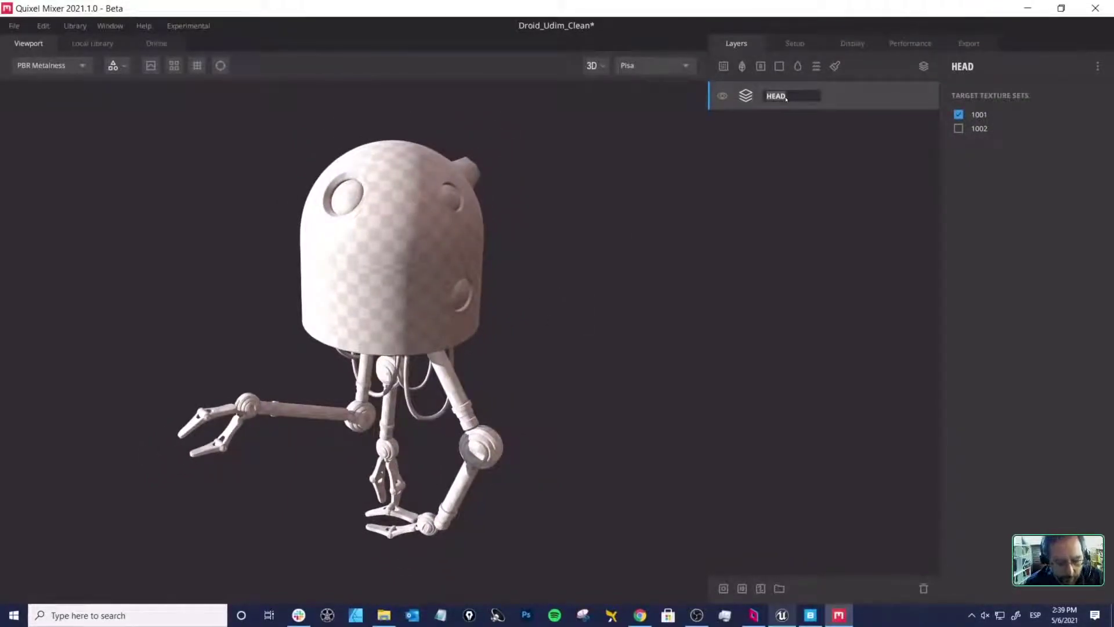
type("TS")
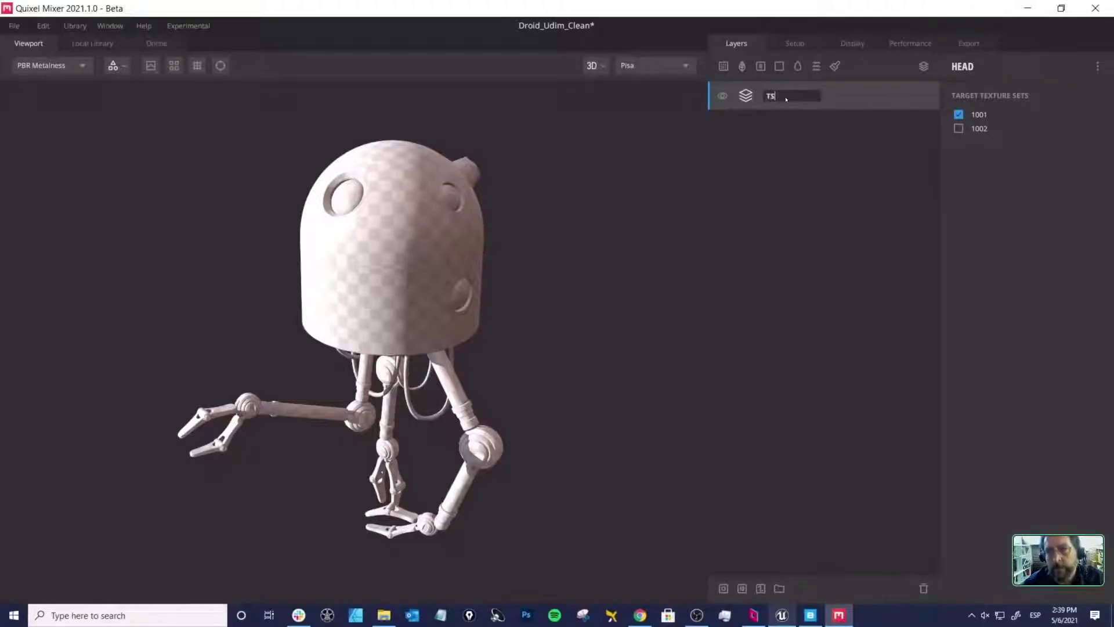
key("Return")
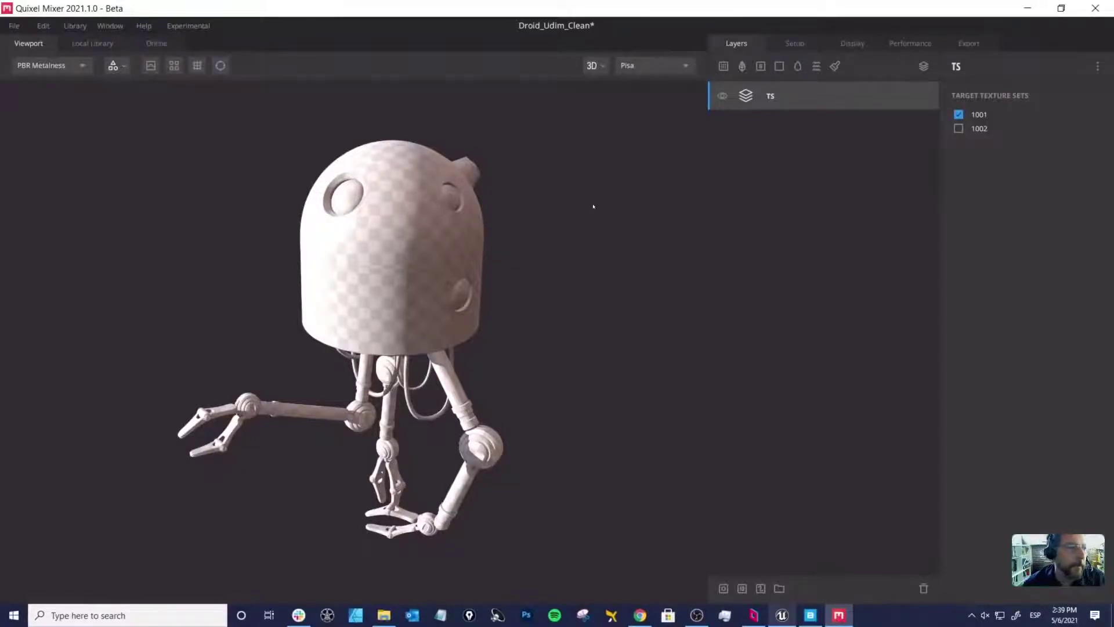
mouse_move(548, 235)
middle_mouse_down()
mouse_move(577, 249)
mouse_move(588, 235)
mouse_move(565, 231)
middle_mouse_up()
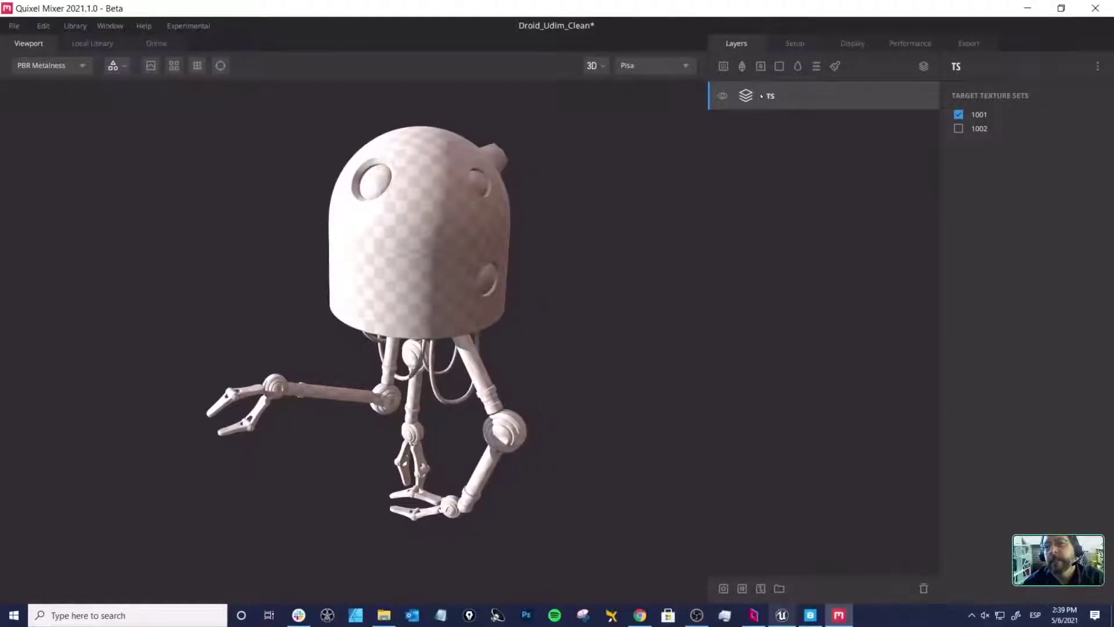
Step: Review the droid's model setup and the maps assigned to texture set 1001, then return to the layer stack
left_click(795, 43)
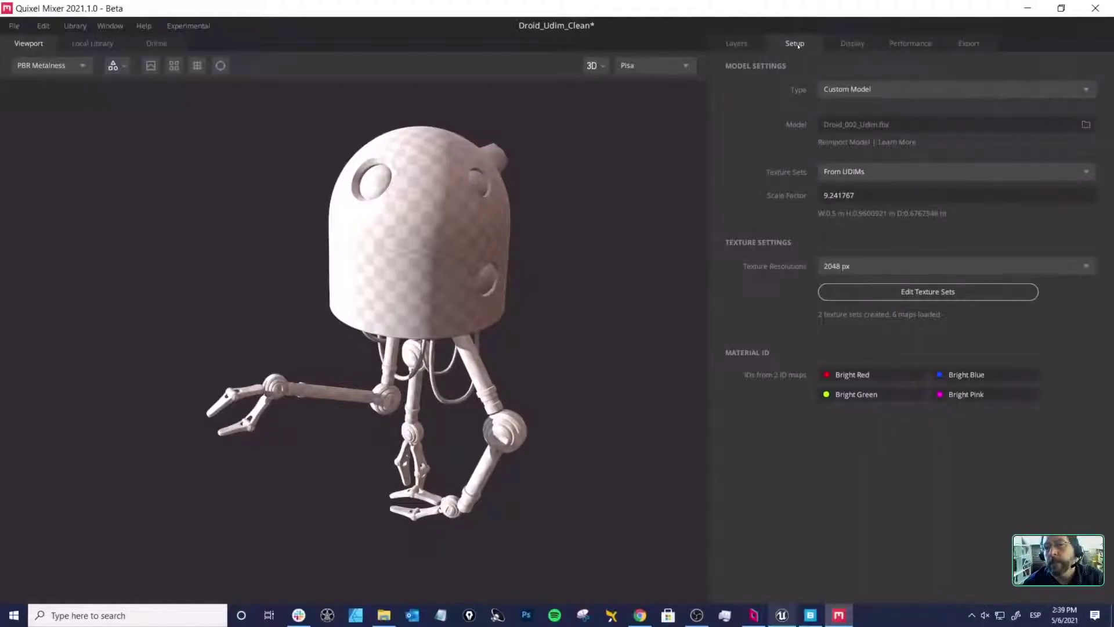
left_click(915, 294)
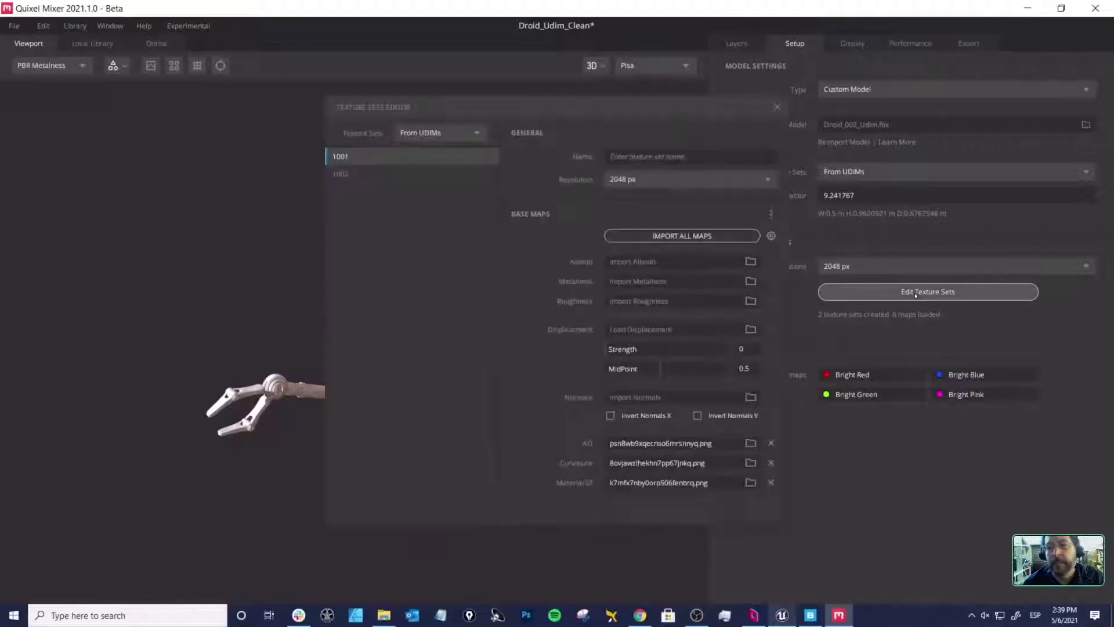
left_click_drag(607, 110, 517, 143)
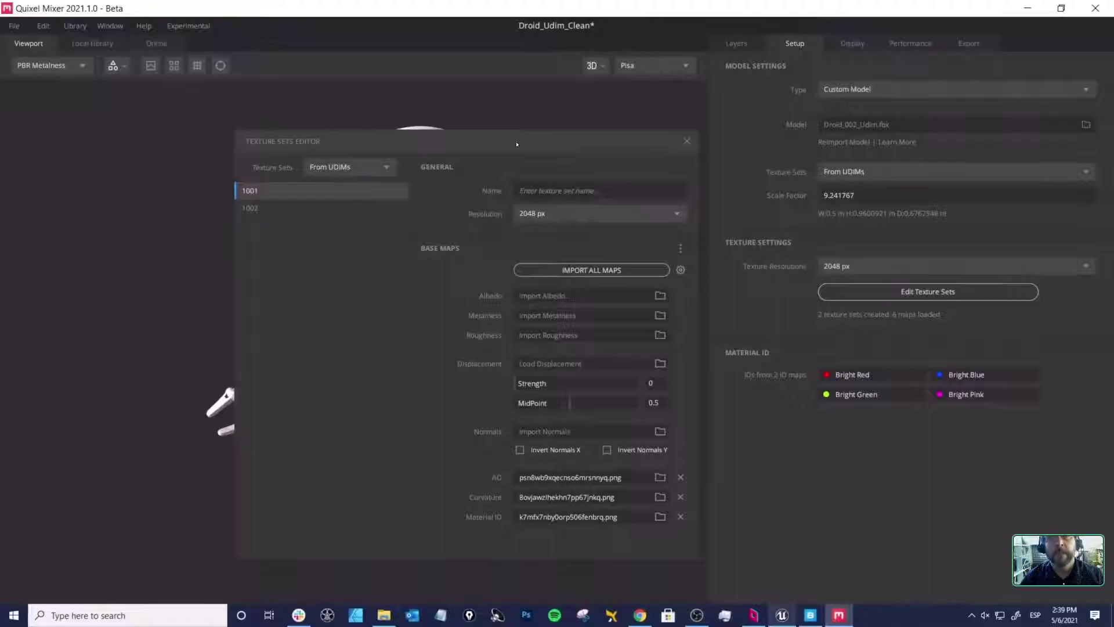
left_click(687, 141)
left_click(736, 43)
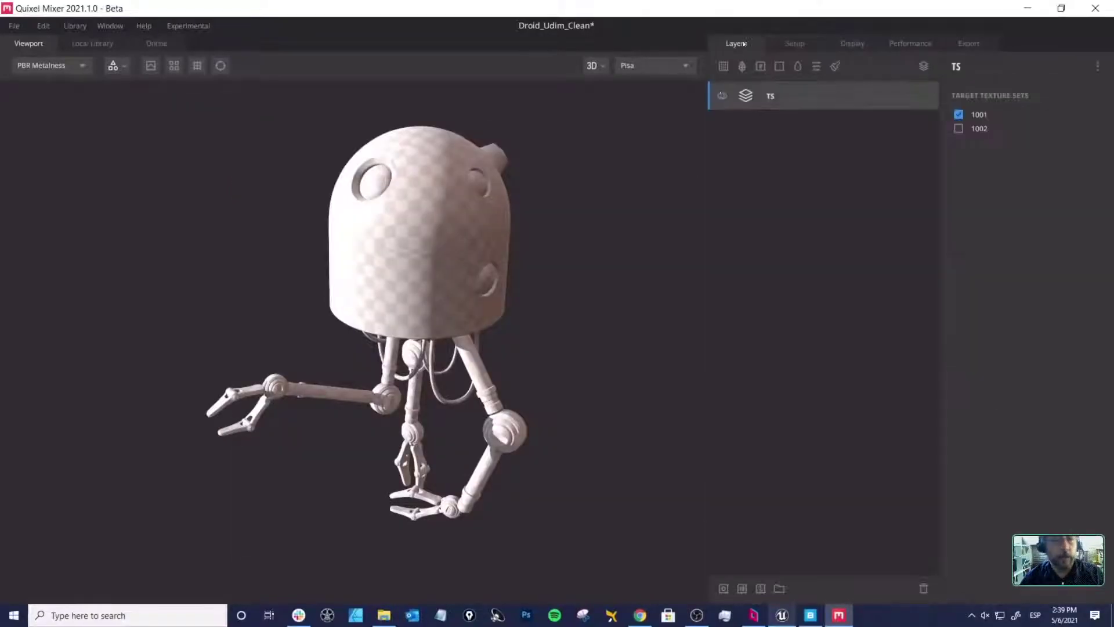
Step: Examine the untextured droid from several angles and review the export settings for its texture sets, returning to the layer stack
middle_click_drag(582, 195, 600, 197, "alt")
left_click_drag(600, 197, 603, 206, "alt")
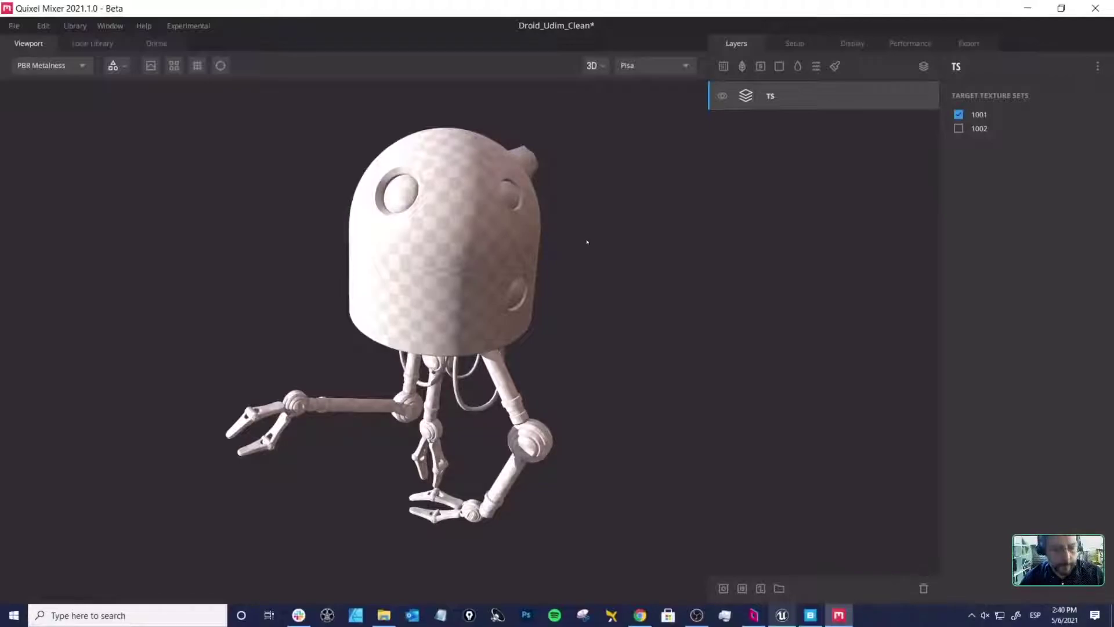
mouse_move(587, 242)
middle_mouse_down("alt")
mouse_move(576, 233)
mouse_move(592, 229)
mouse_move(582, 231)
middle_mouse_up("alt")
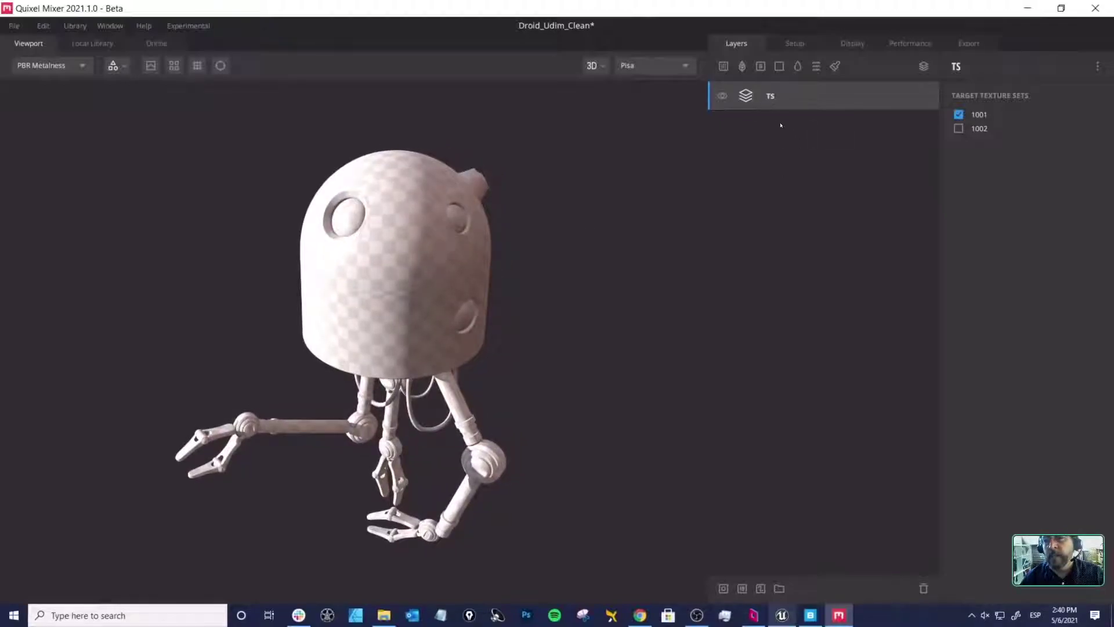
middle_click_drag(527, 268, 518, 273, "alt")
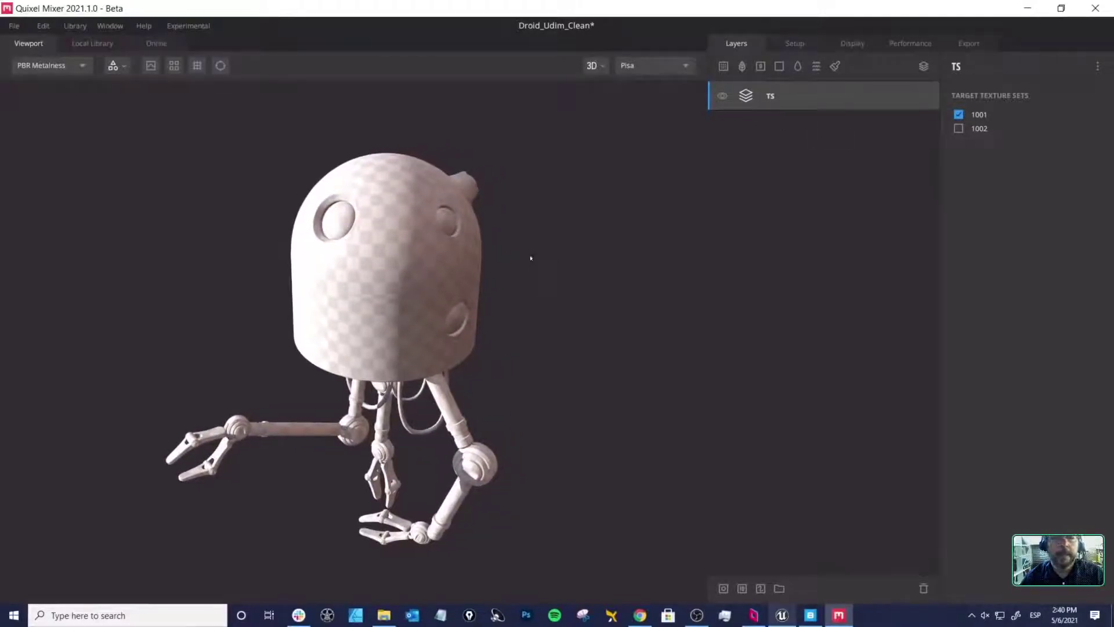
left_click(969, 44)
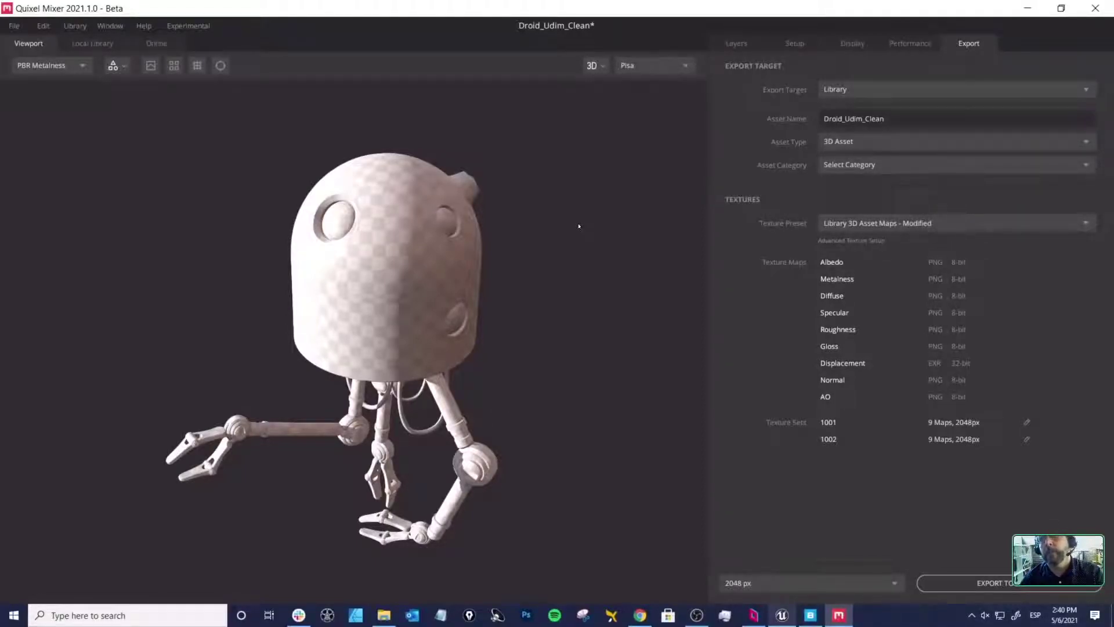
left_click(737, 43)
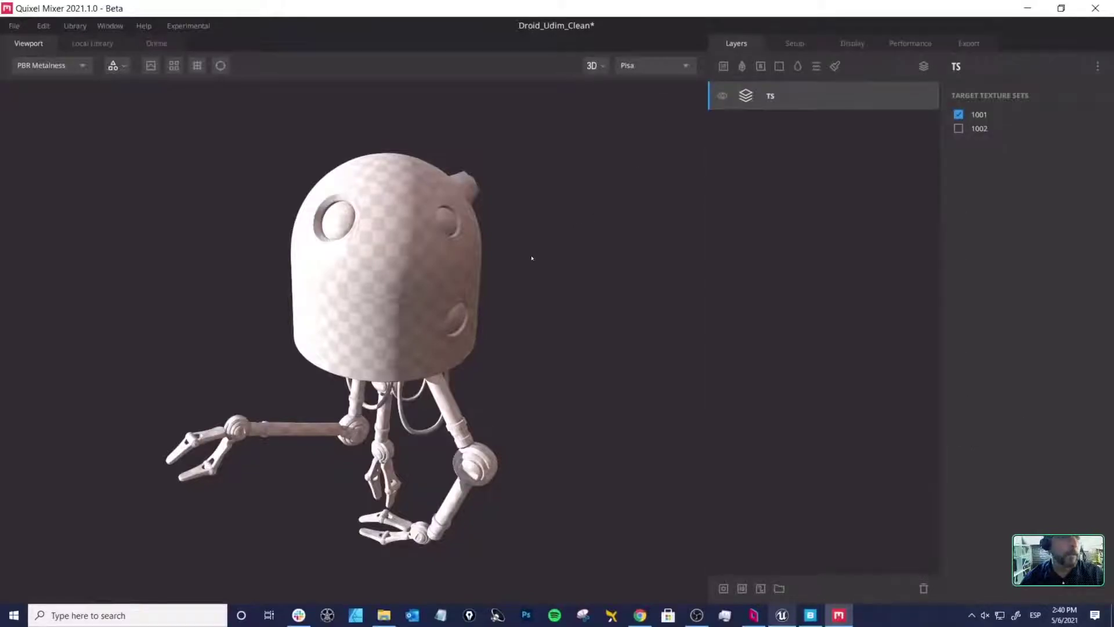
left_click_drag(540, 278, 552, 290, "alt")
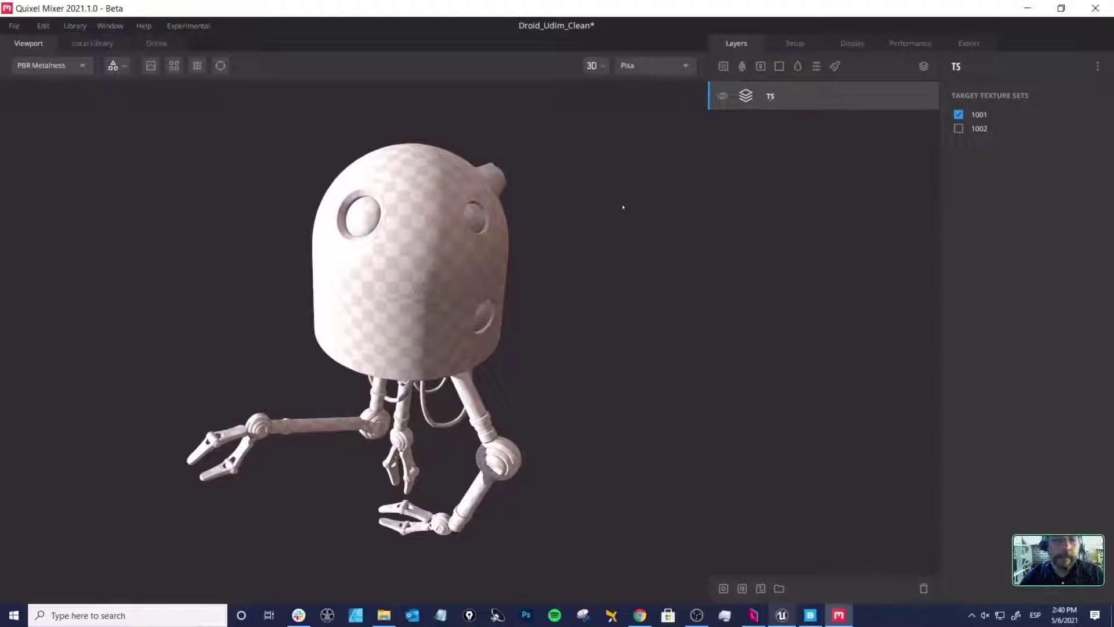
left_click_drag(607, 191, 617, 189, "alt")
left_click_drag(547, 244, 553, 229, "alt")
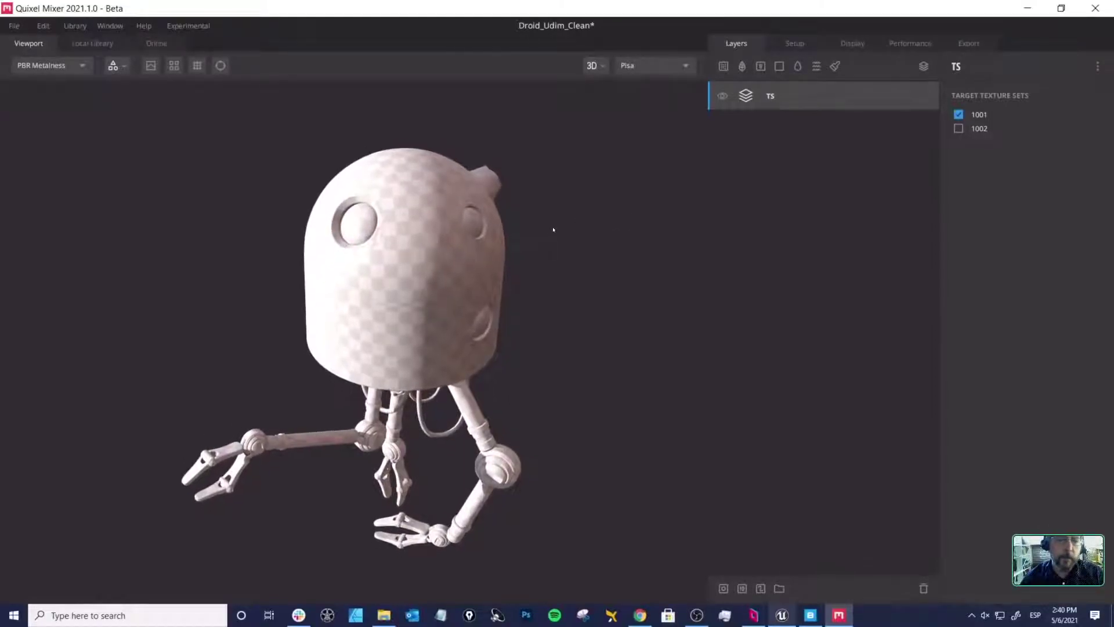
left_click_drag(549, 278, 564, 277, "alt")
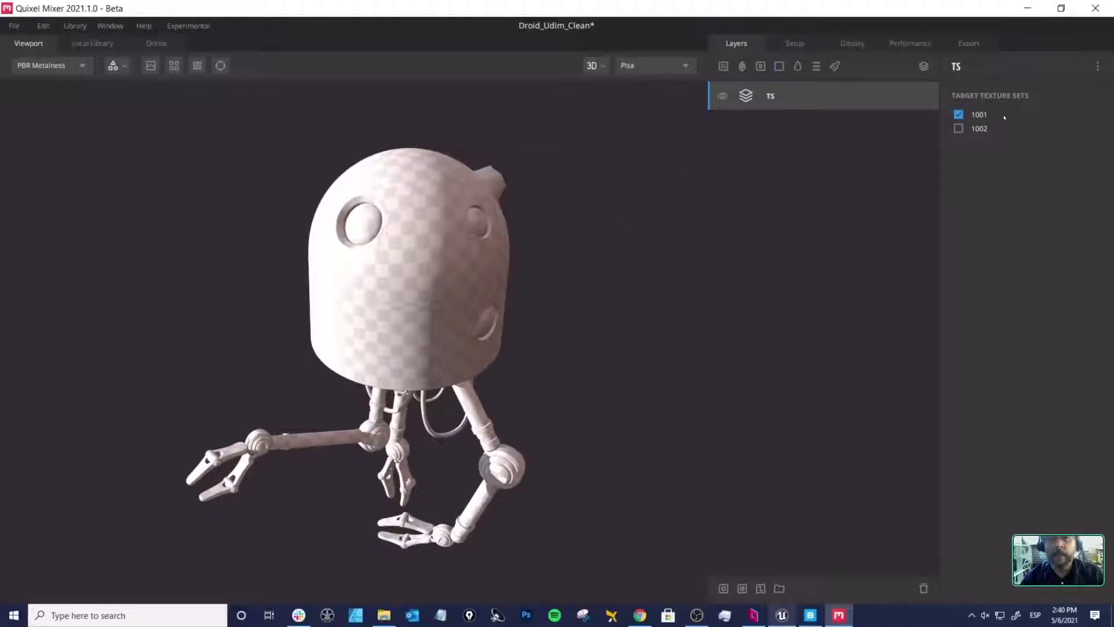
left_click_drag(568, 214, 565, 211, "alt")
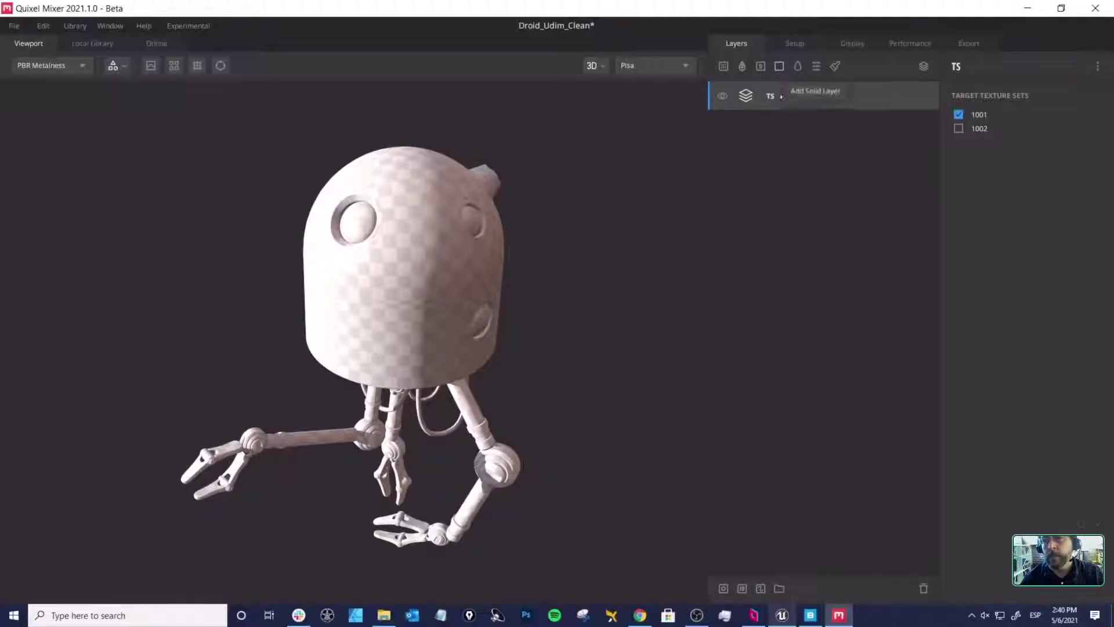
Step: Add a solid layer to the TS layer set and extend the set's targets to include texture set 1002
left_click(780, 68)
left_click_drag(603, 212, 541, 256, "alt")
left_click(771, 97)
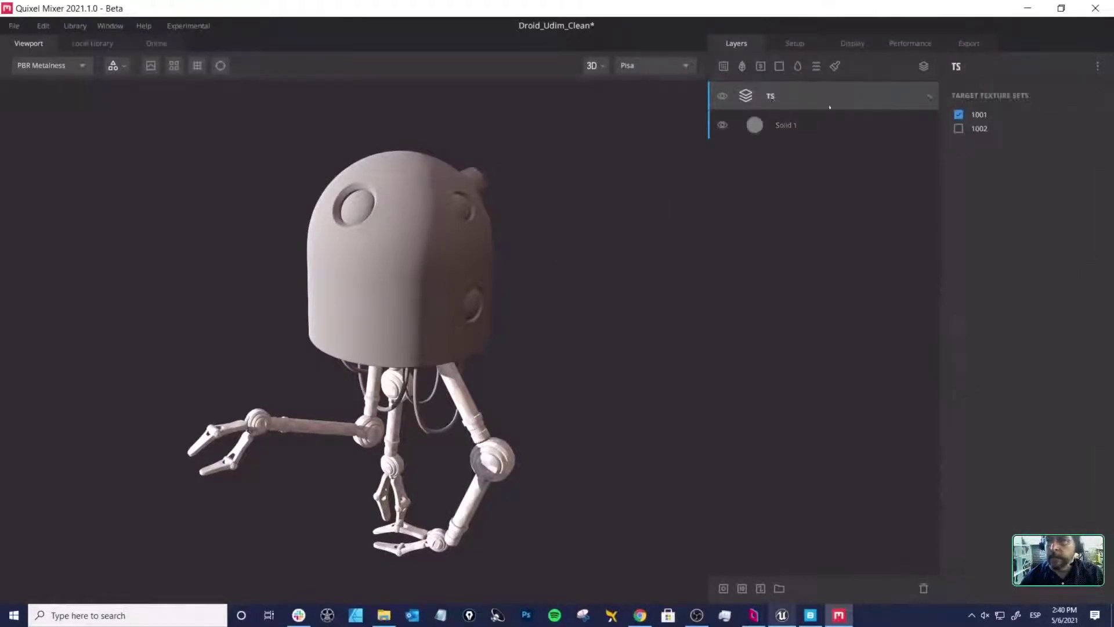
left_click_drag(524, 259, 524, 279, "alt")
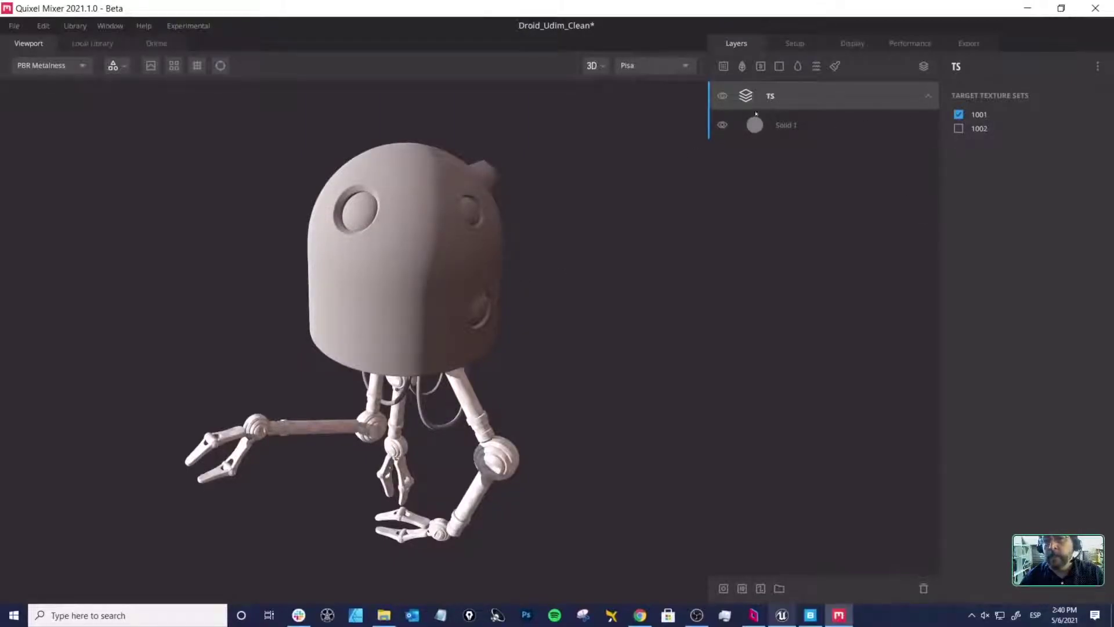
left_click(960, 129)
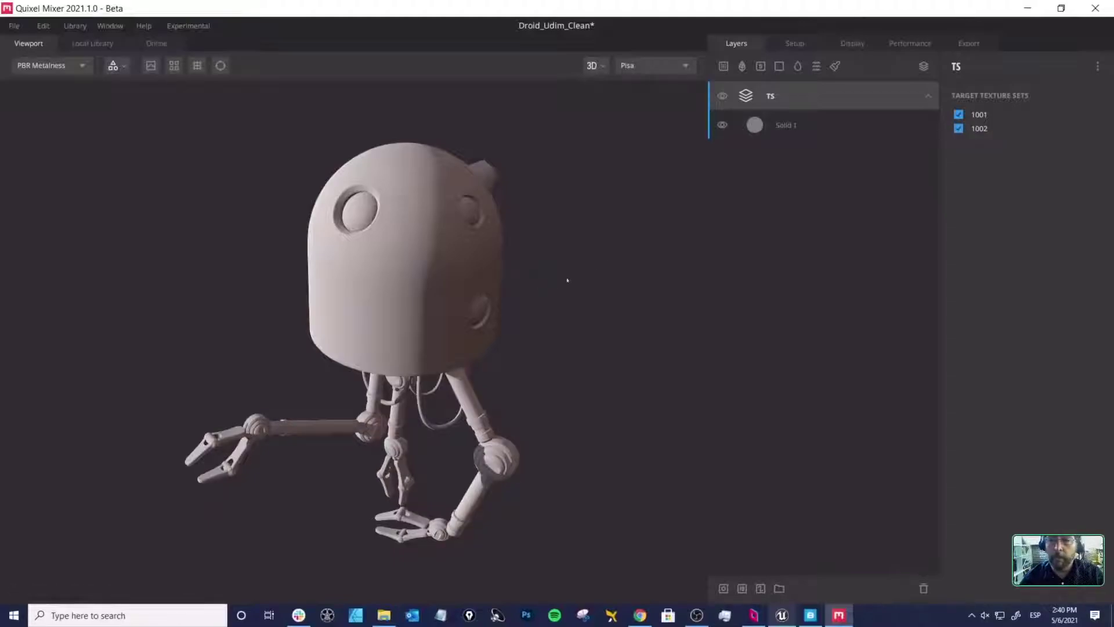
Step: Set the Solid 1 layer's roughness color to the darker gray 5E5E5E and check the shine on the droid
left_click(755, 129)
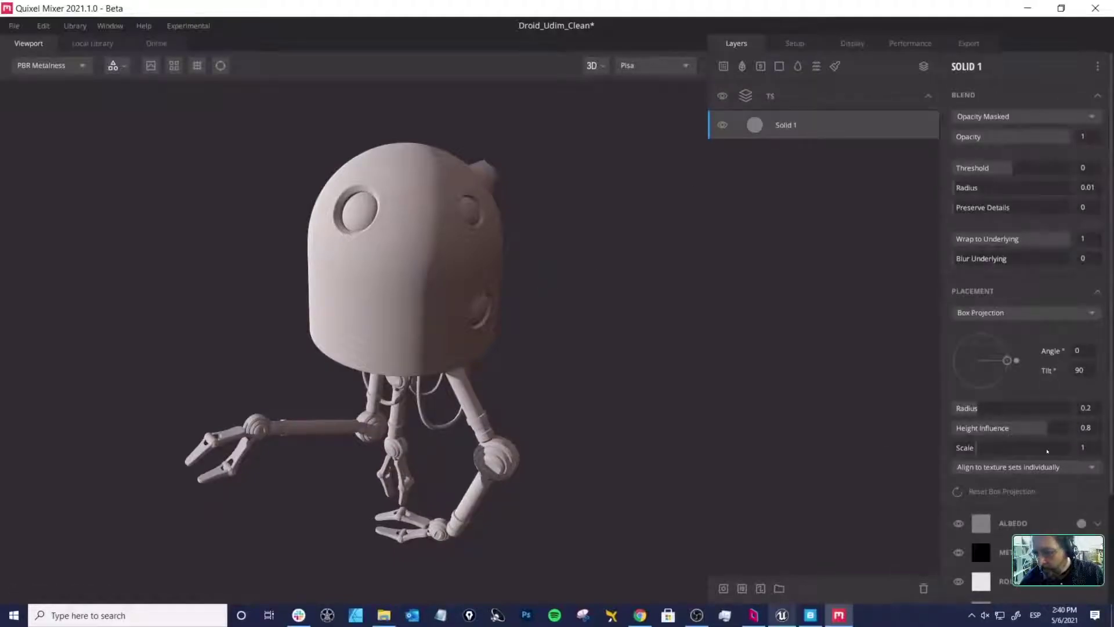
scroll(1048, 451, "down", 3)
scroll(1047, 452, "down", 1)
left_click(1081, 488)
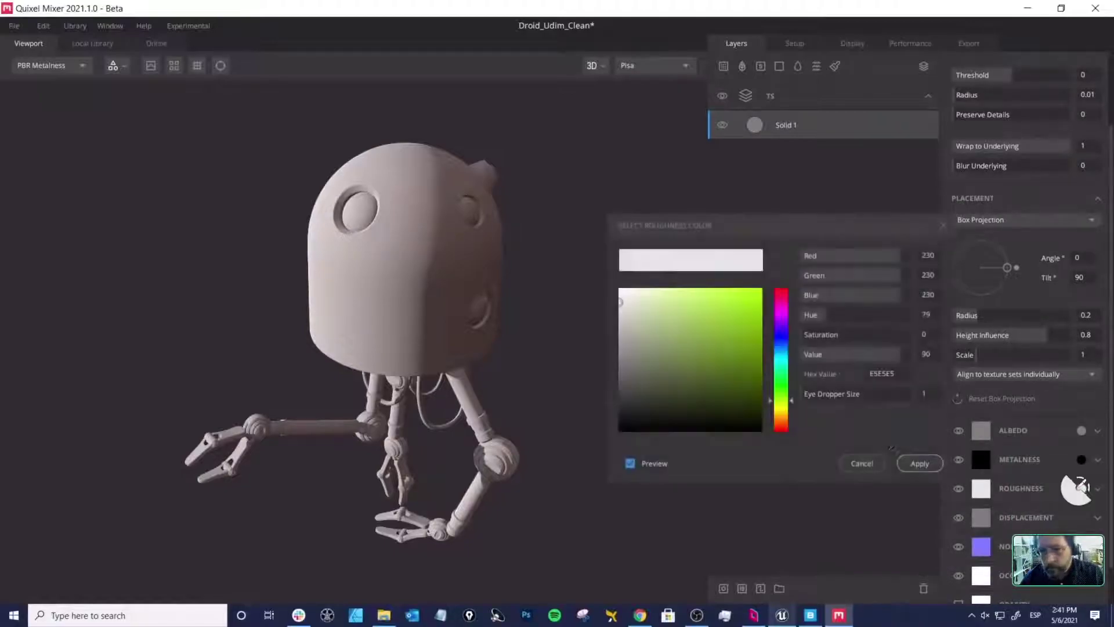
left_click_drag(624, 342, 619, 379)
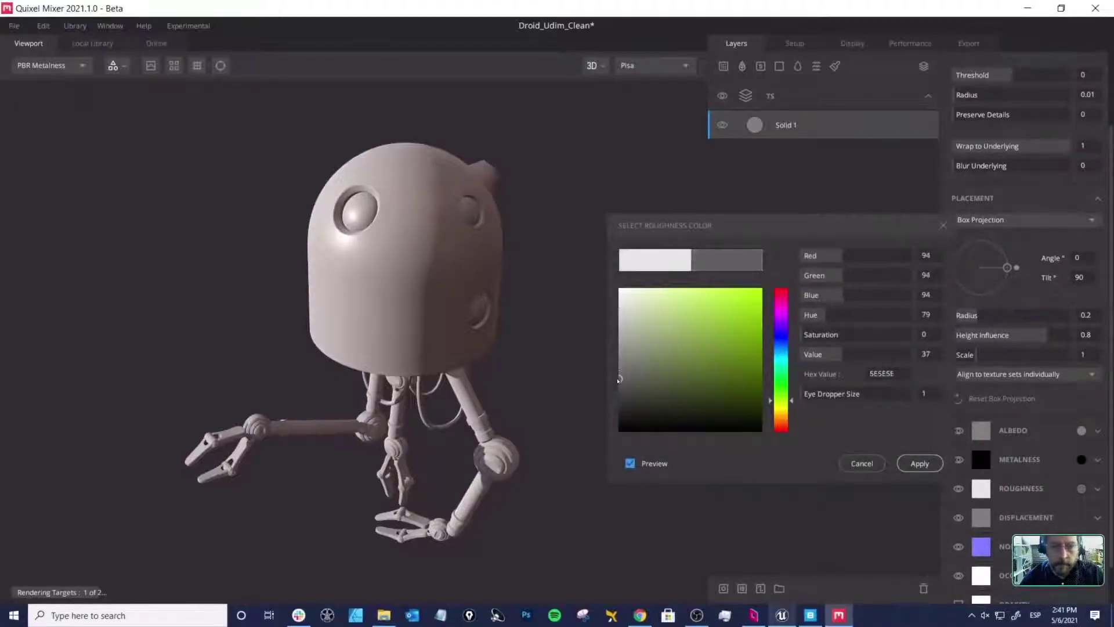
left_click(919, 463)
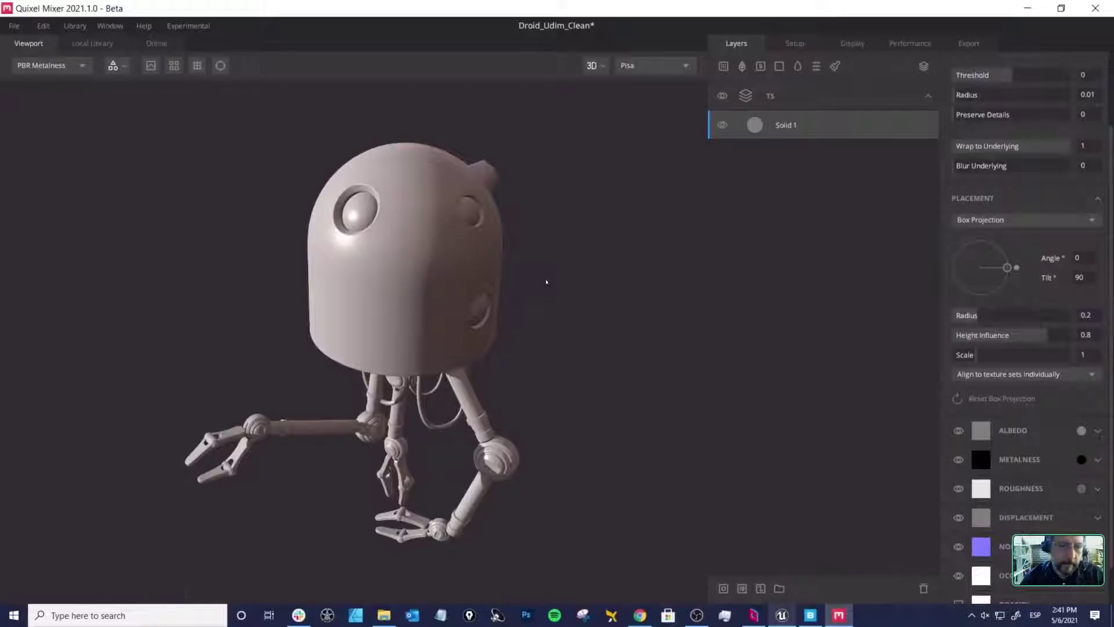
left_click_drag(547, 279, 439, 271)
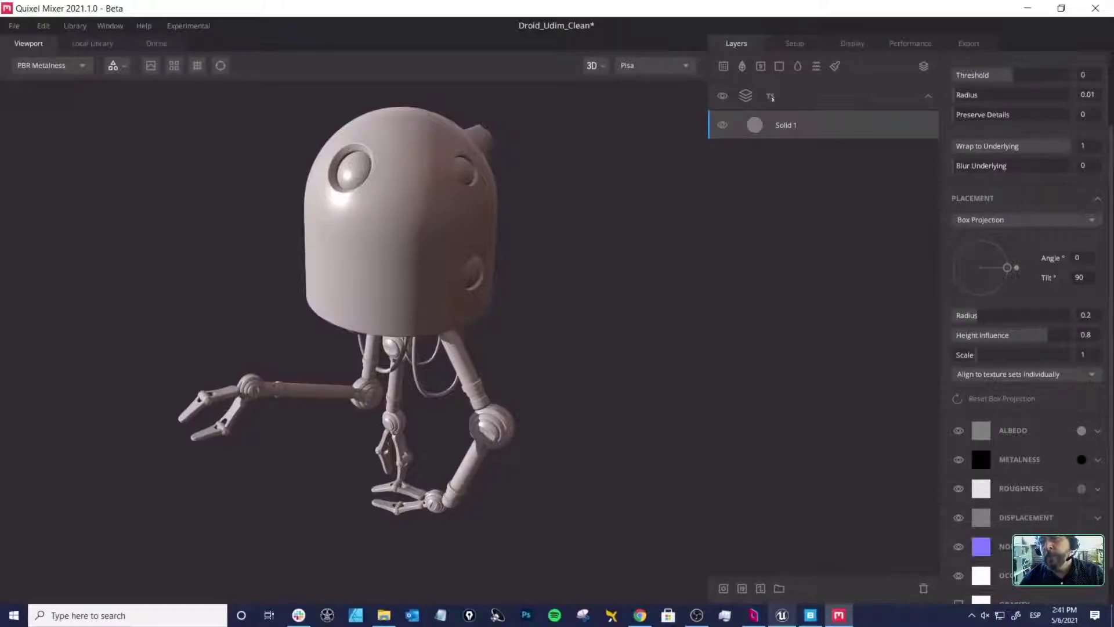
Step: Rename the TS layer set as HEAD and limit it to texture set 1001
left_click(773, 96)
double_click(775, 96)
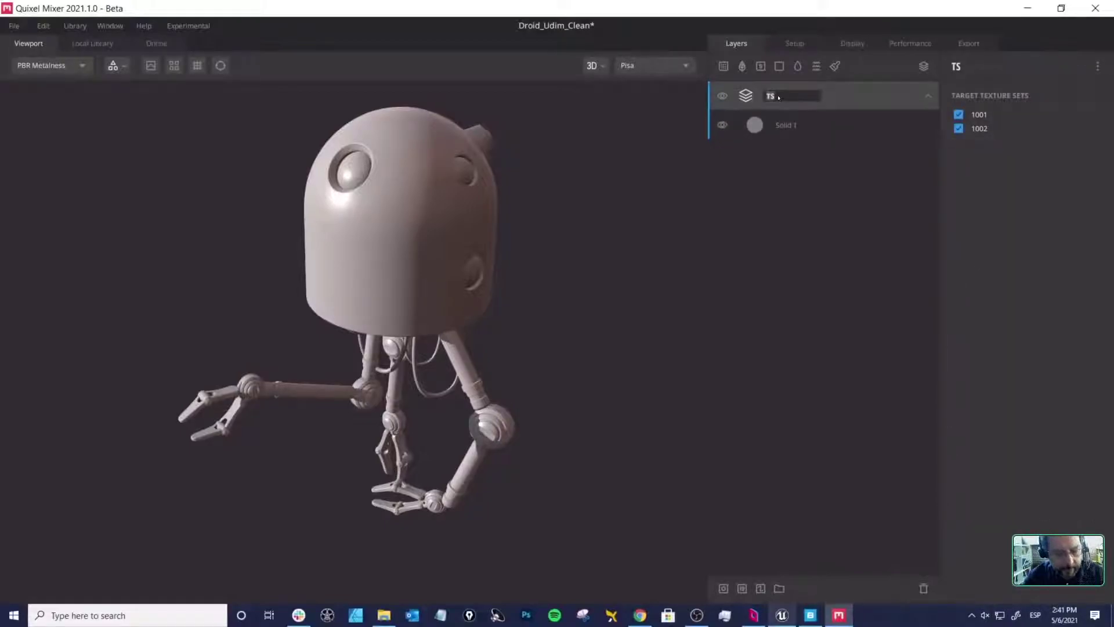
type("HEAD")
key("Return")
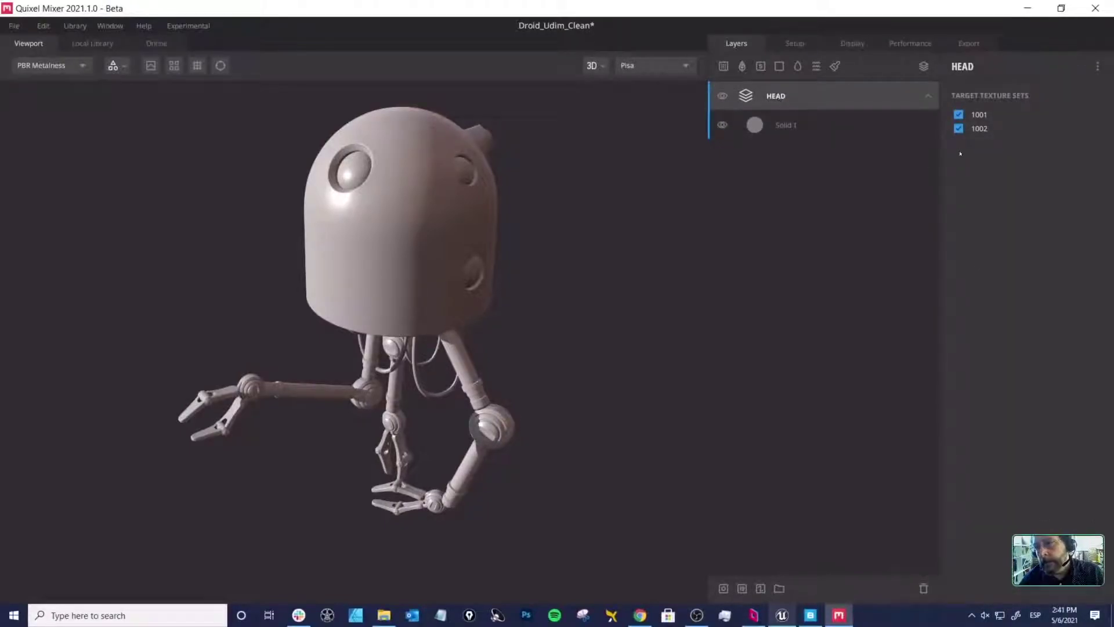
left_click(960, 129)
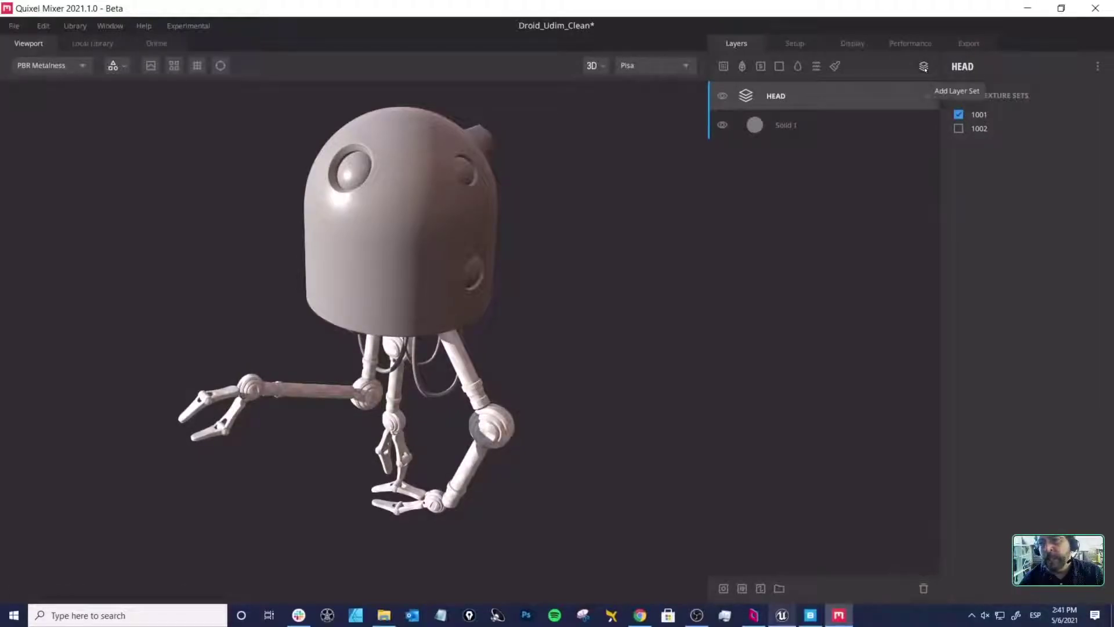
Step: Add a new layer set above HEAD and name it LEGS
left_click(924, 68)
double_click(793, 96)
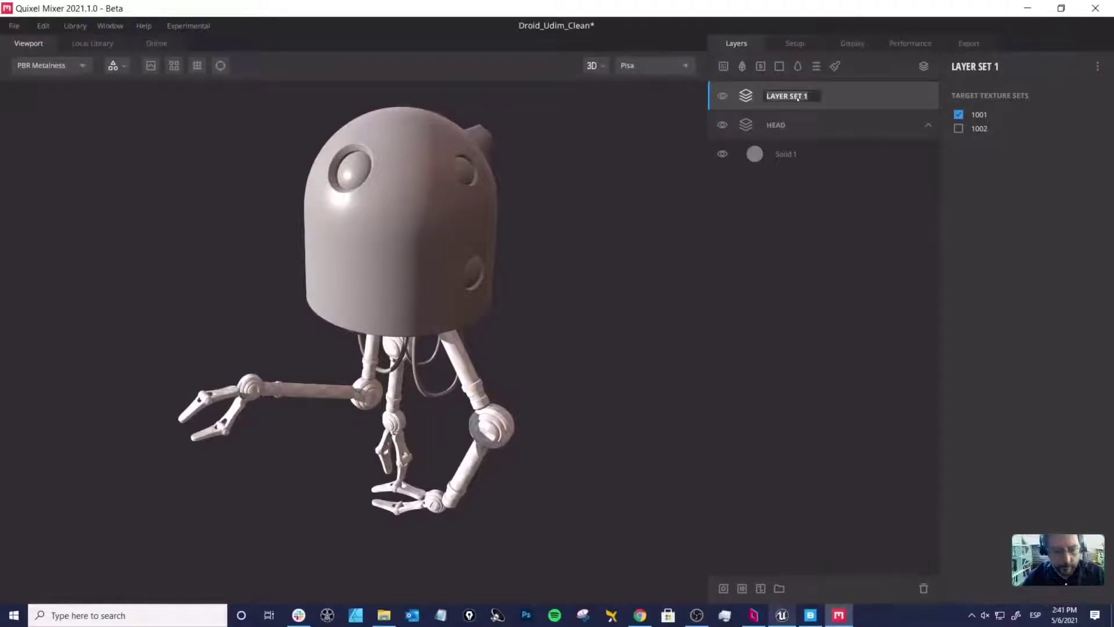
type("LEGS")
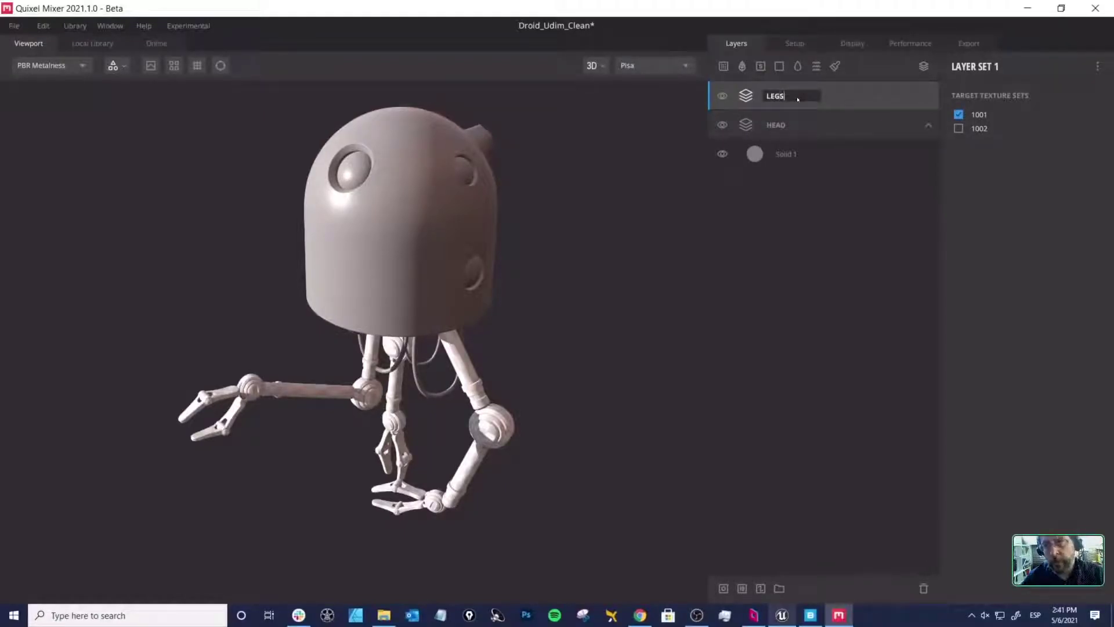
key("Return")
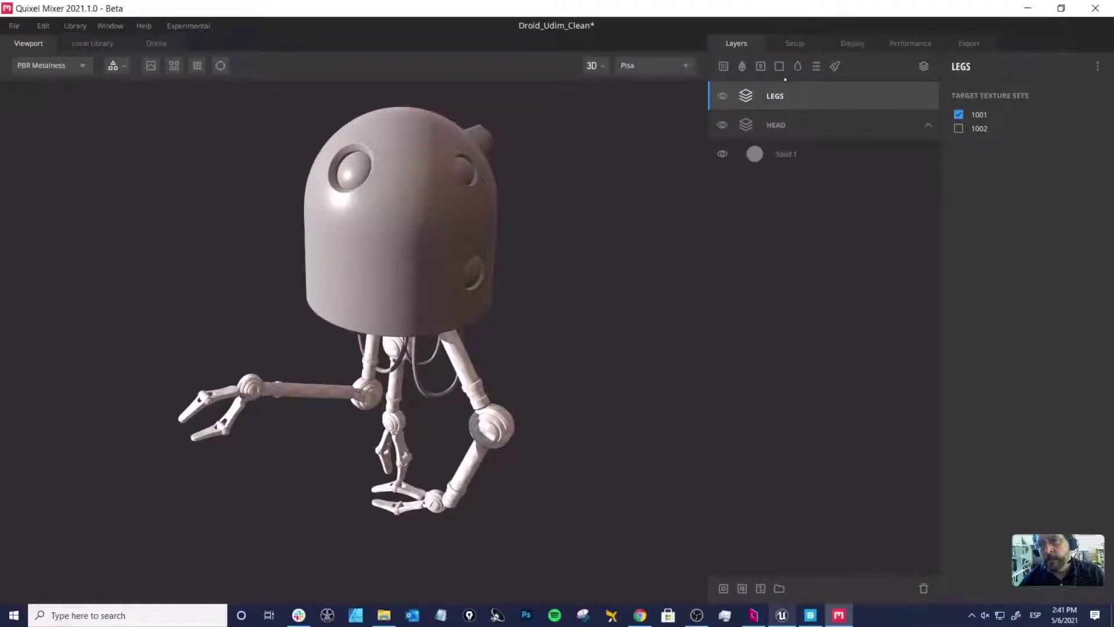
Step: Add a solid layer to the LEGS layer set and give it a bright green albedo color
left_click(779, 65)
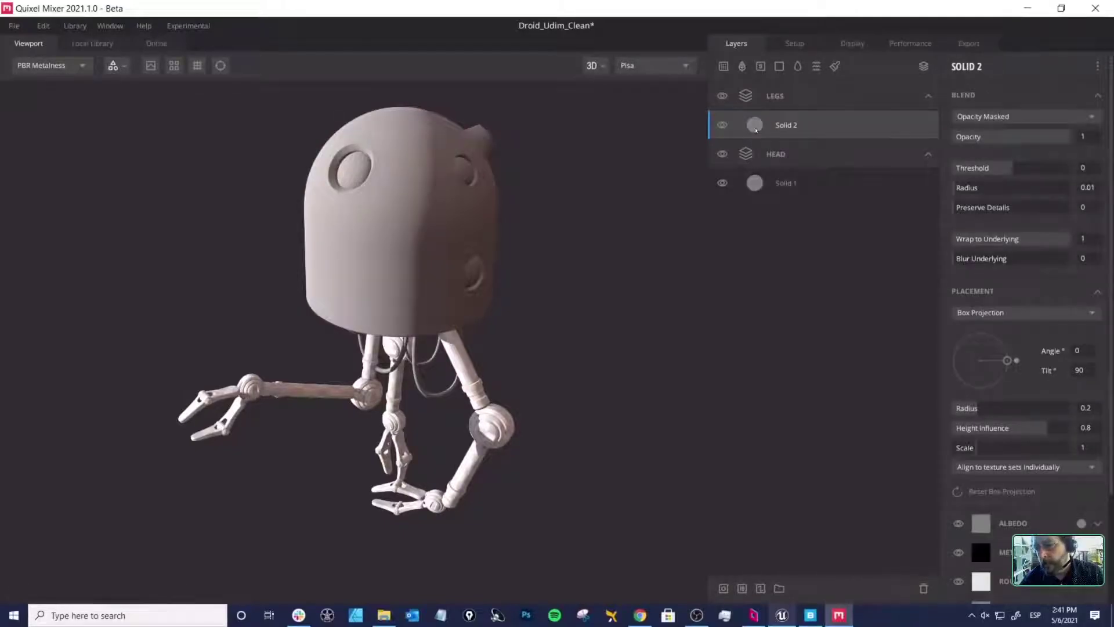
left_click(981, 522)
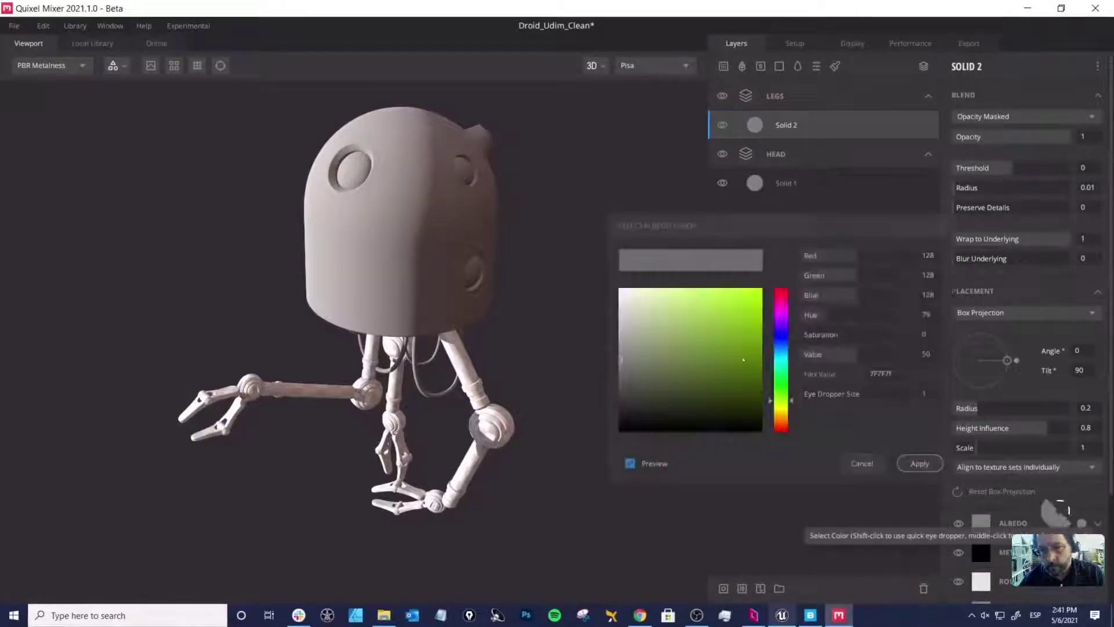
left_click(718, 330)
left_click(919, 463)
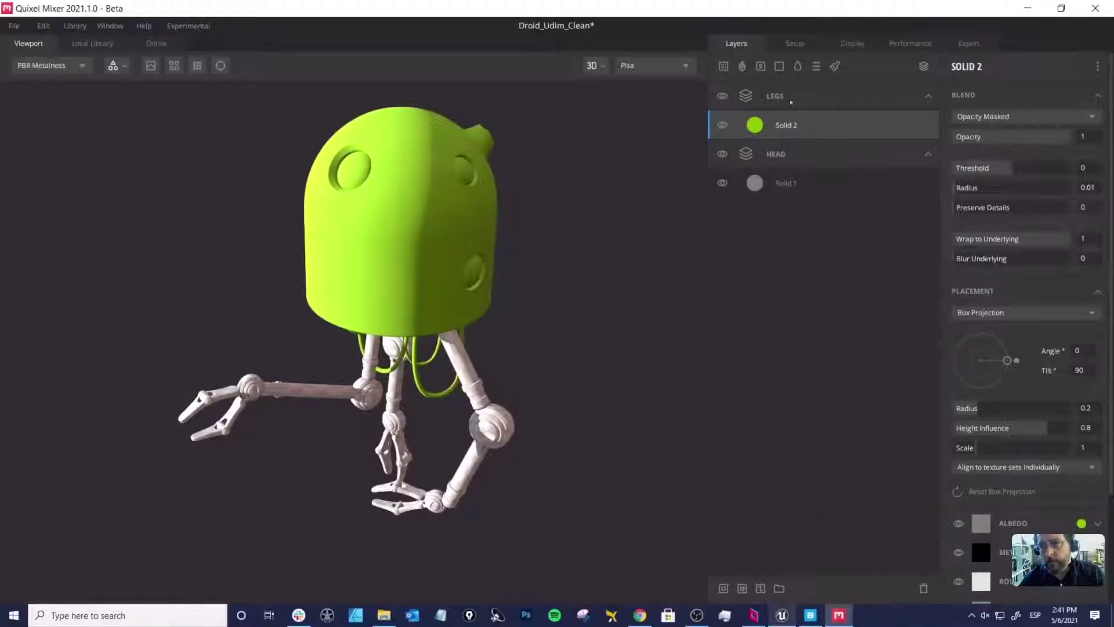
Step: Retarget the LEGS layer set to texture set 1002 only, removing 1001, and check the droid's coloring
left_click(791, 99)
left_click(959, 115)
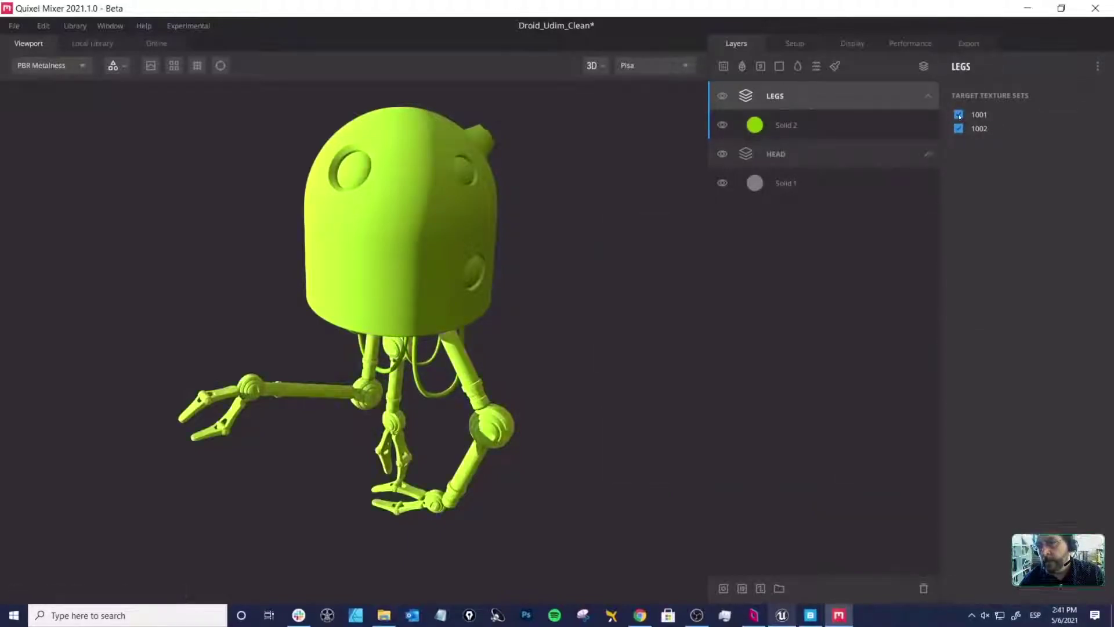
left_click(958, 115)
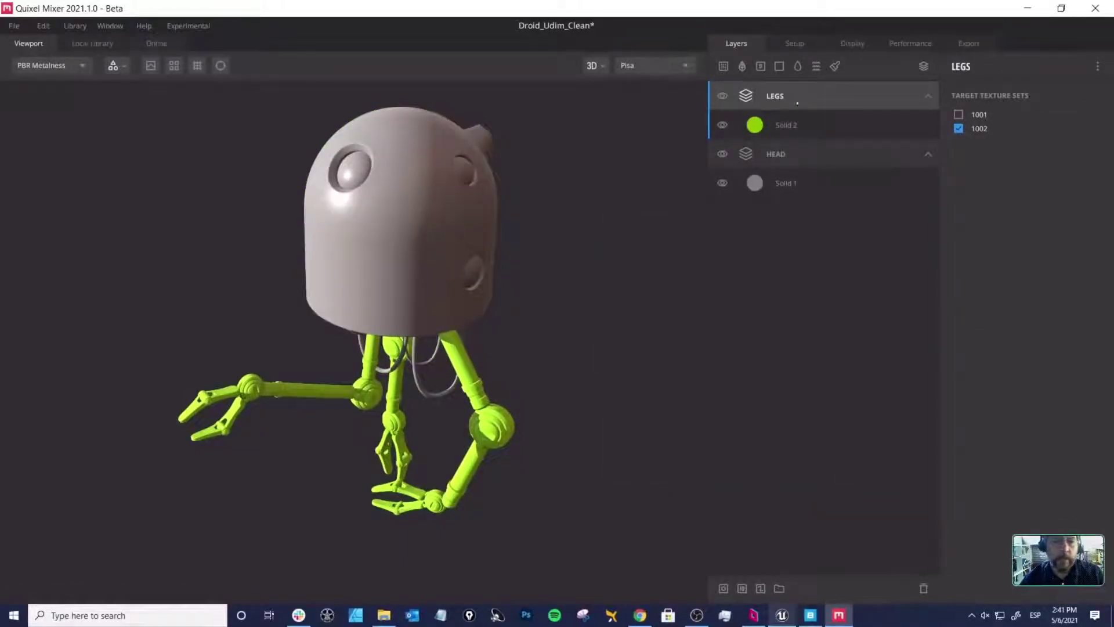
mouse_move(548, 301)
left_mouse_down()
mouse_move(567, 286)
mouse_move(543, 266)
mouse_move(547, 291)
mouse_move(532, 301)
left_mouse_up()
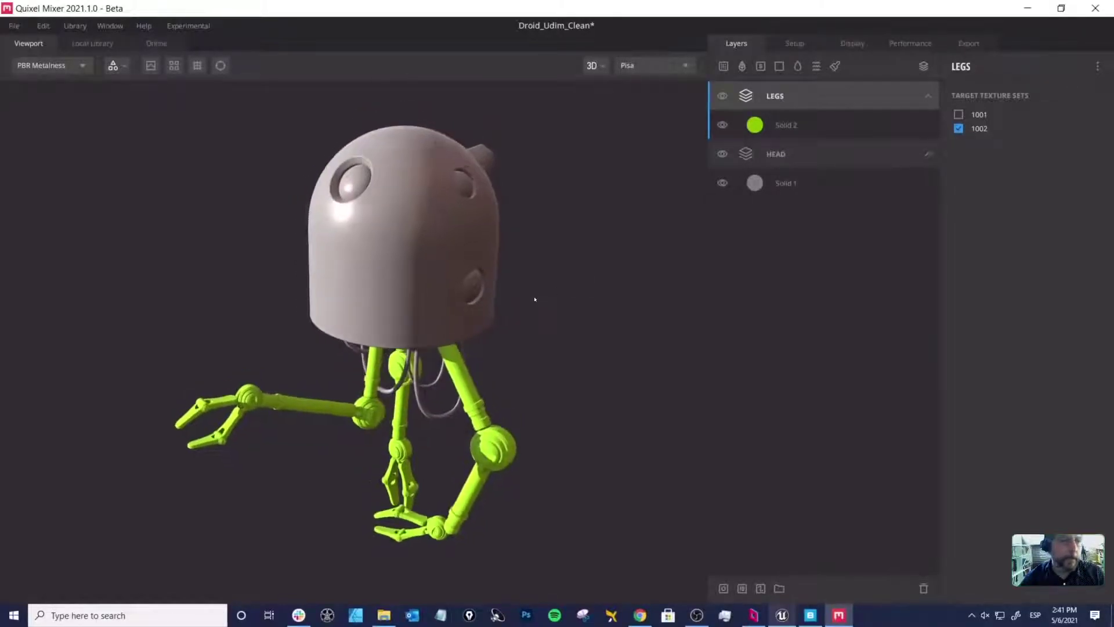
Step: Hide texture set 1002 in the viewport and examine the droid's head on its own
left_click(113, 65)
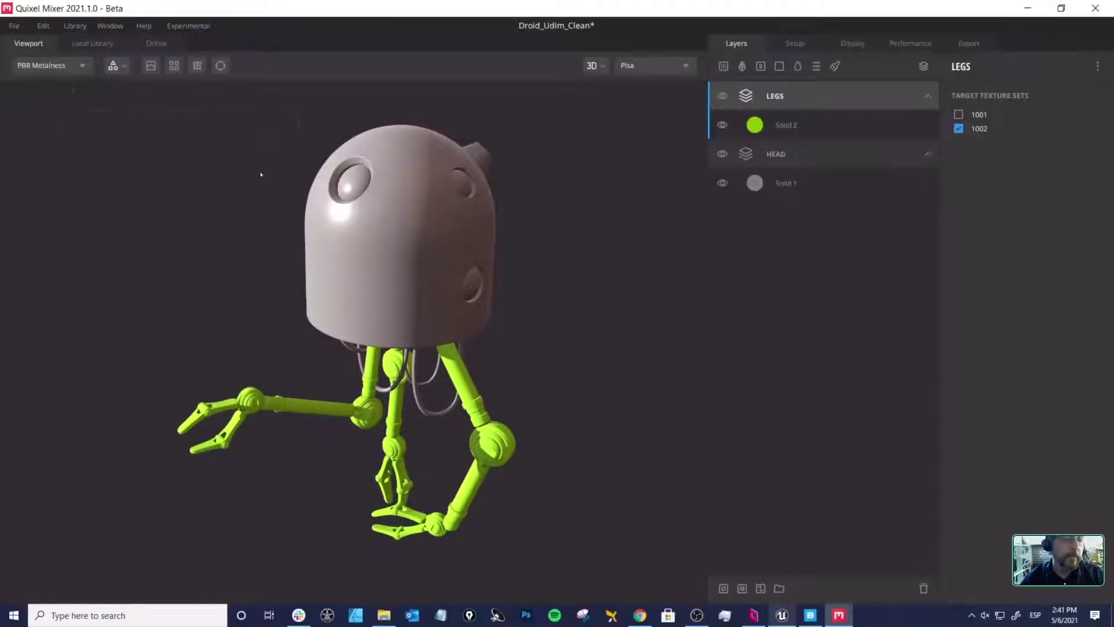
left_click(114, 65)
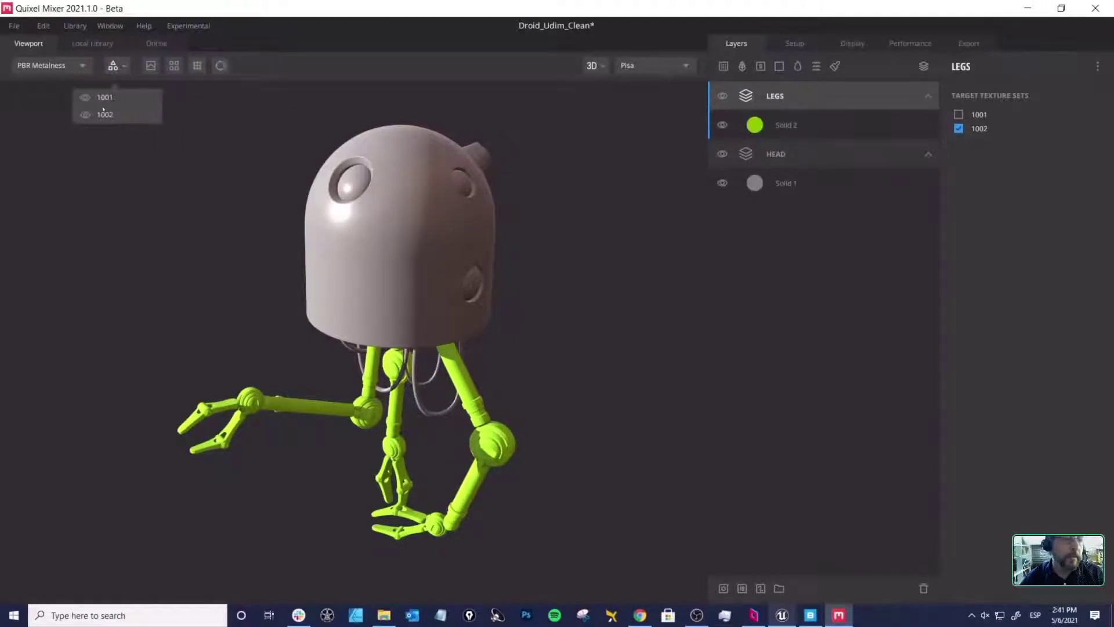
left_click(85, 115)
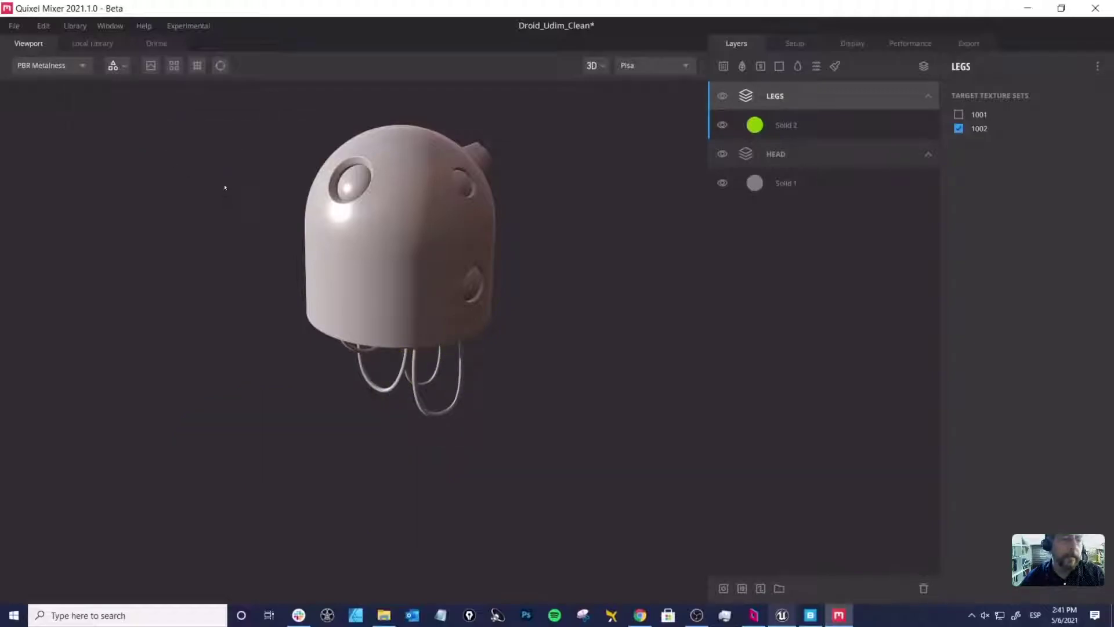
middle_click_drag(420, 215, 414, 274, "alt")
right_click_drag(383, 264, 448, 326, "alt")
left_click_drag(444, 318, 436, 330, "alt")
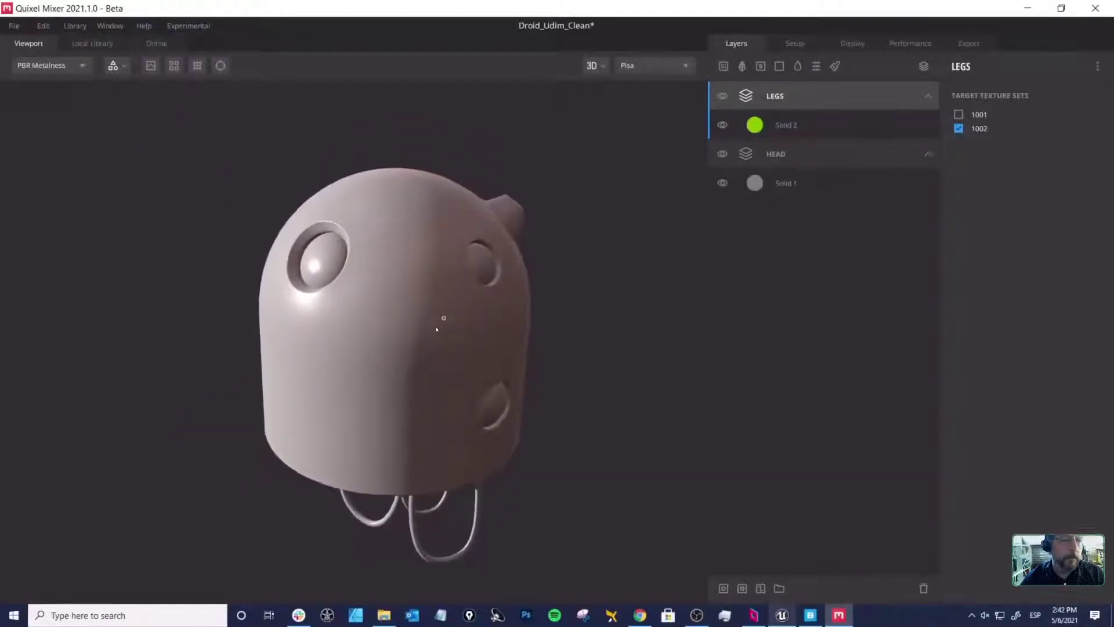
Step: Show texture set 1002 again and hide texture set 1001 to view the legs alone
left_click(114, 65)
left_click(85, 114)
left_click(85, 97)
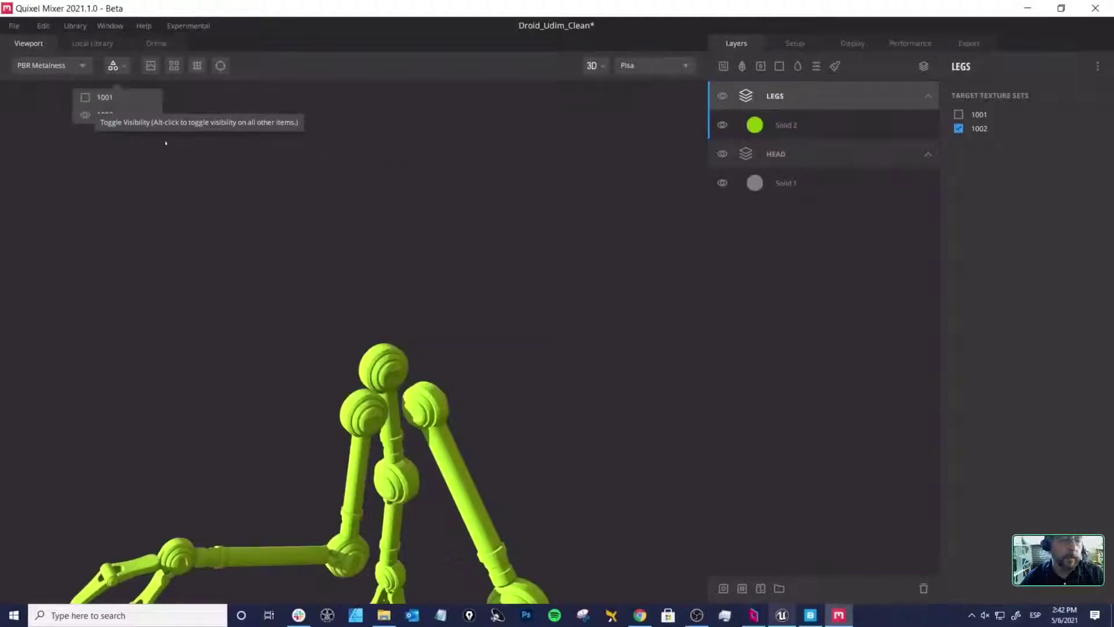
left_click(374, 310)
Step: Show texture set 1001 in the viewport again so the droid's head and legs display together
left_click(115, 65)
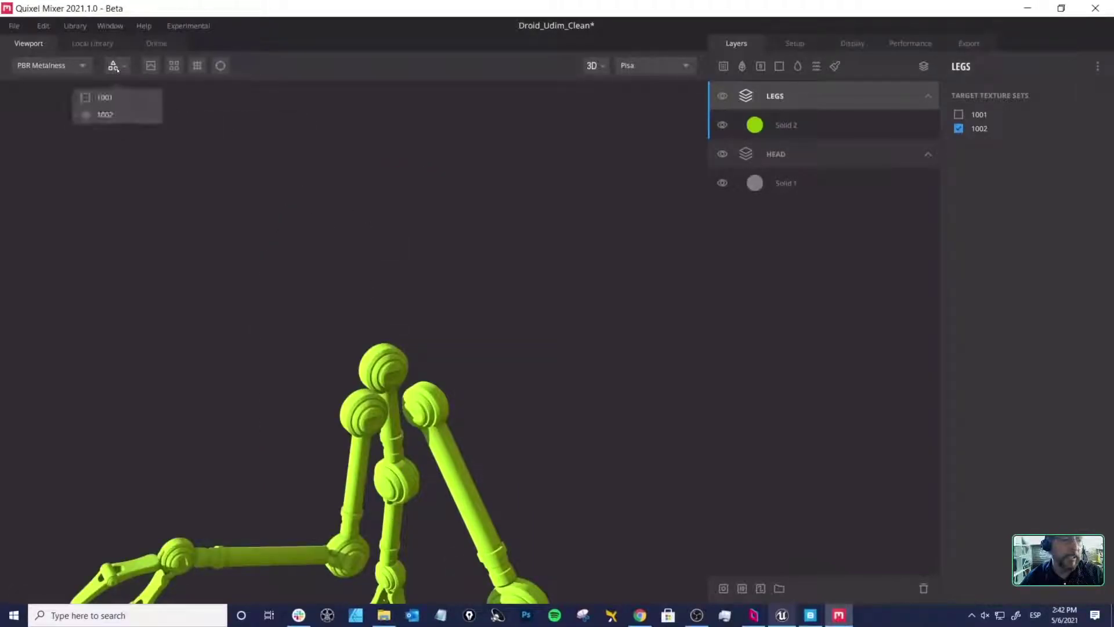
left_click(84, 96)
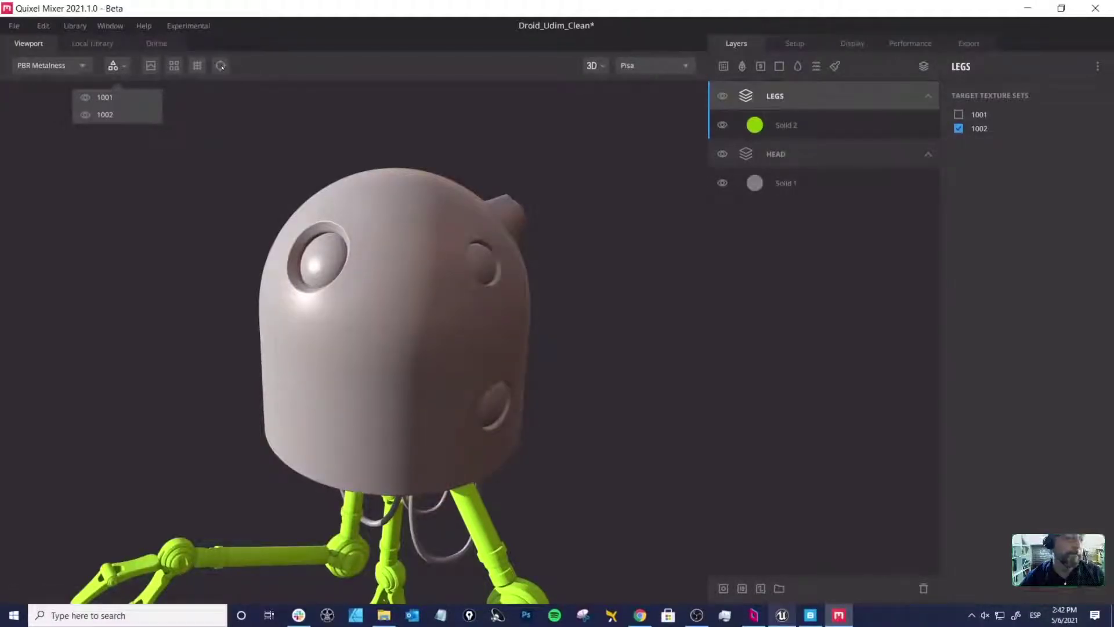
left_click(222, 67)
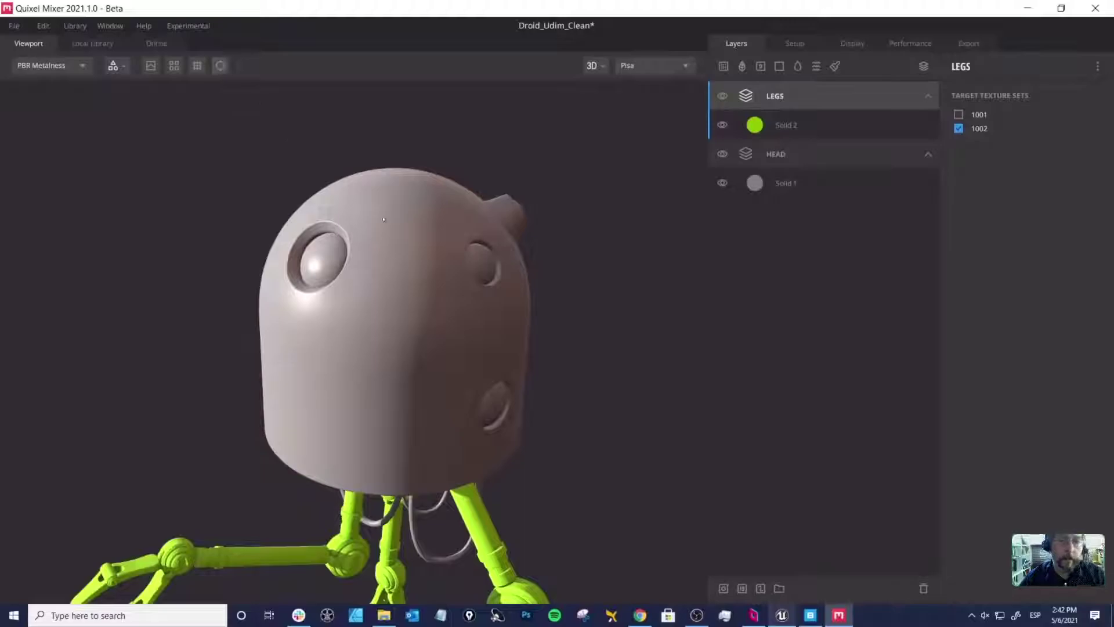
right_click_drag(555, 201, 482, 182, "alt")
middle_click_drag(482, 182, 484, 153, "alt")
Step: Check the HEAD and LEGS target texture sets, view the LEGS set with Active Area Focus, and turn the focus off
left_click(770, 158)
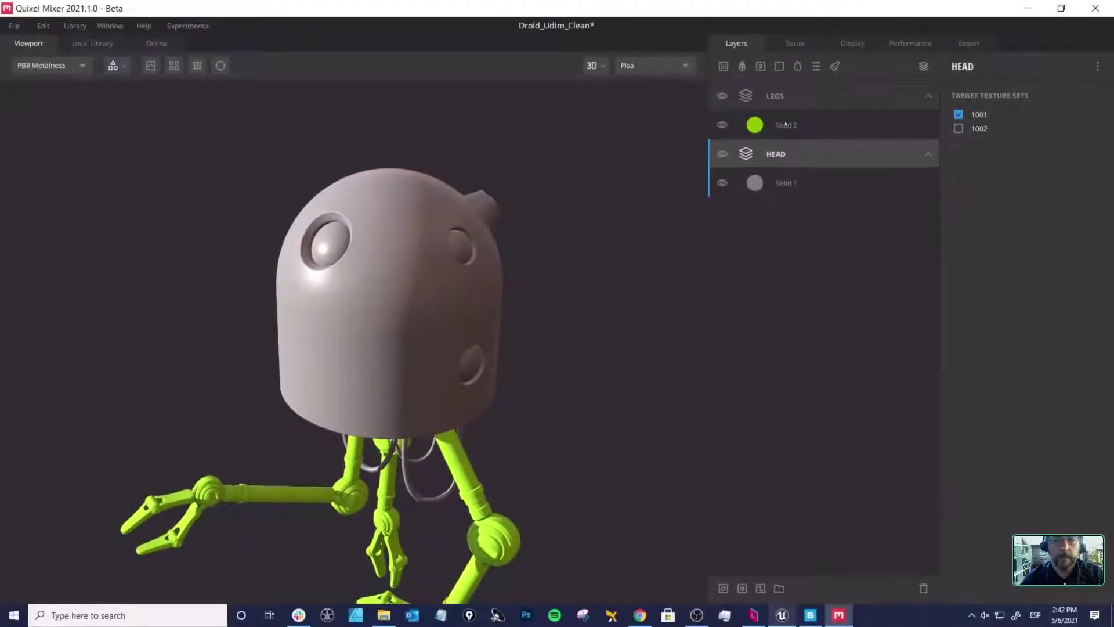
left_click(772, 95)
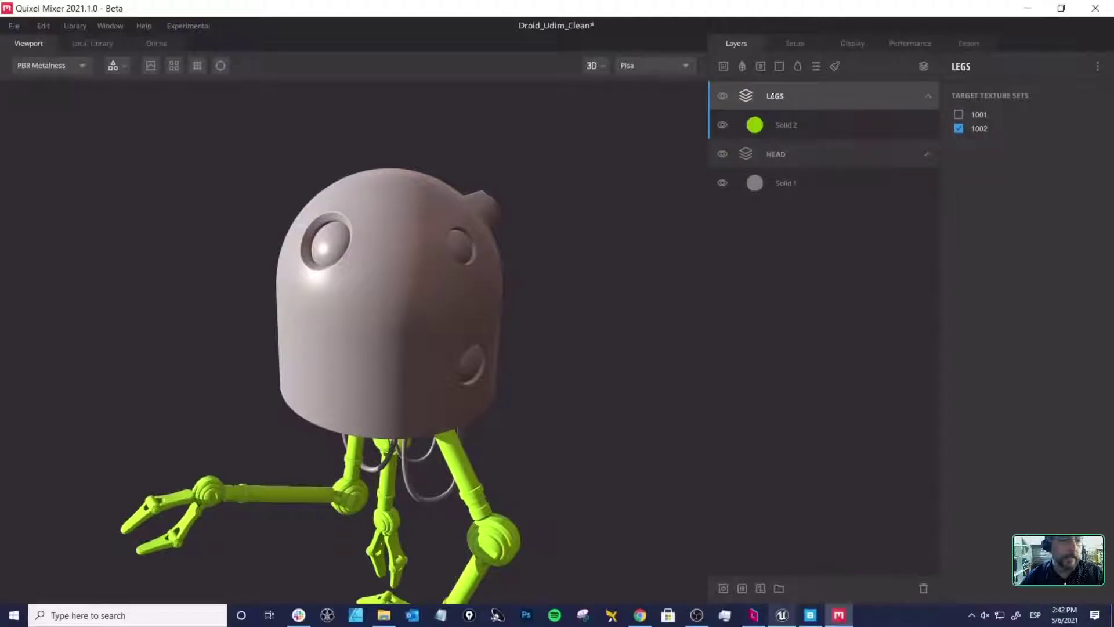
left_click(220, 66)
left_click_drag(379, 234, 381, 270, "alt")
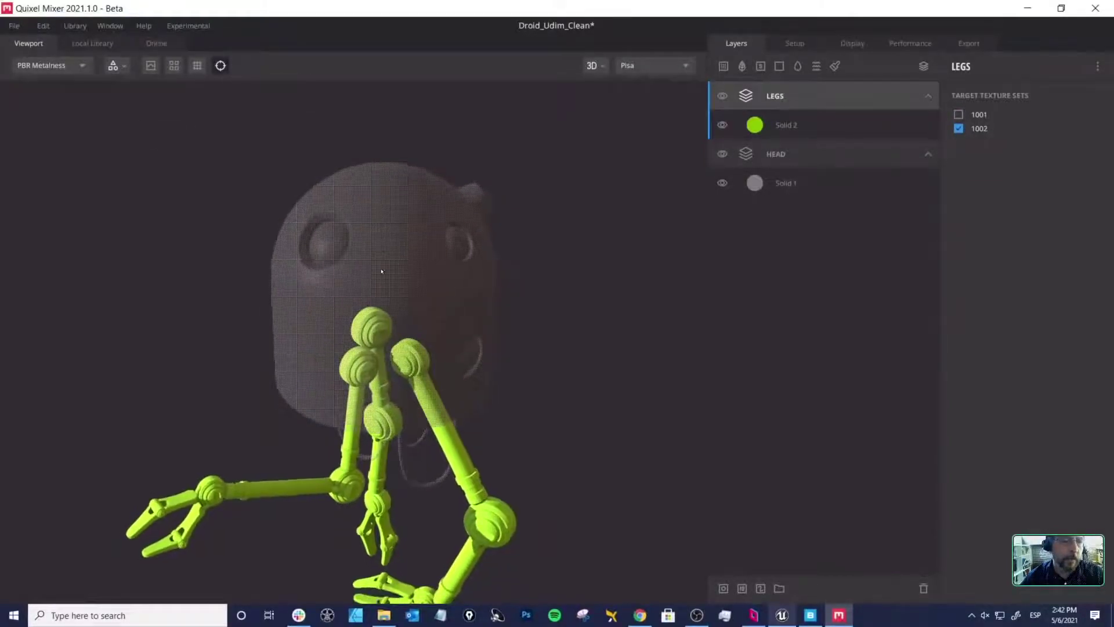
middle_click_drag(381, 272, 396, 245, "alt")
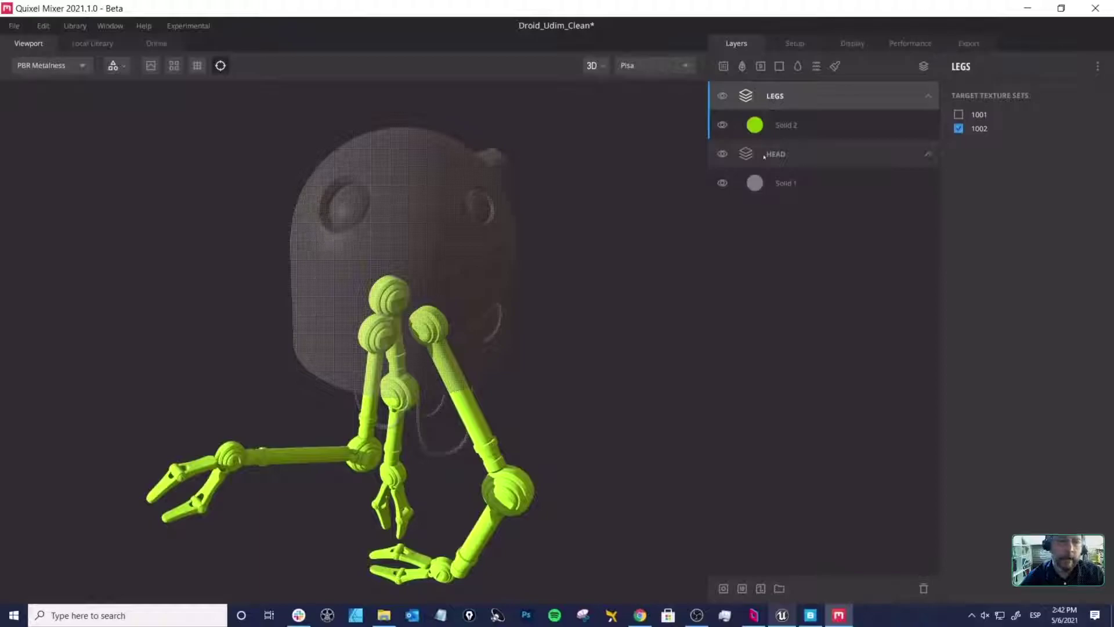
left_click(219, 68)
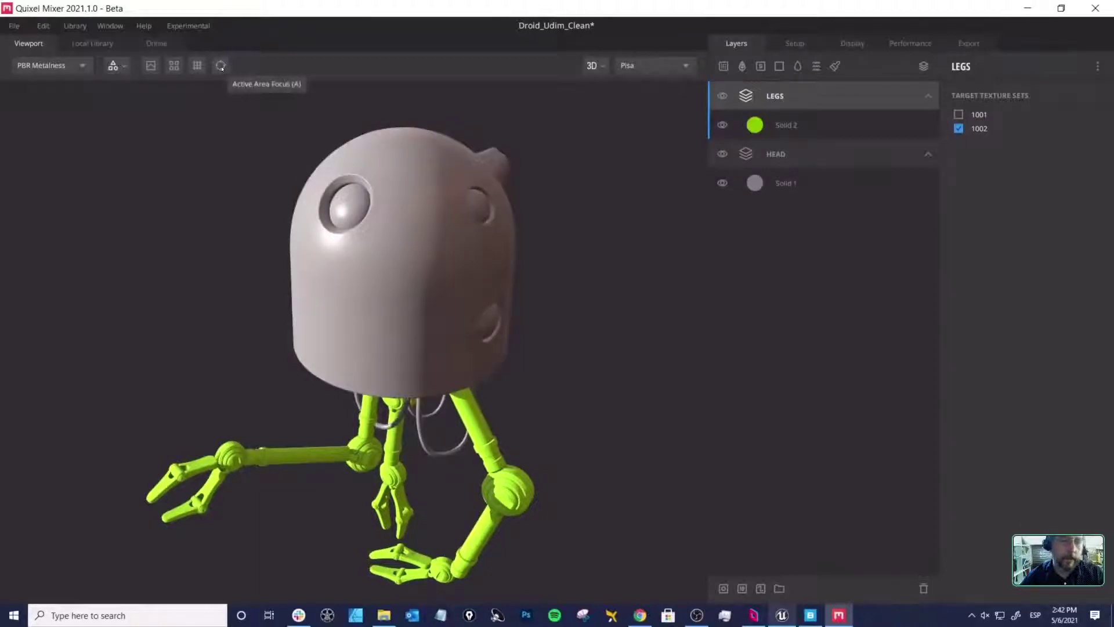
Step: Use Active Area Focus to compare the LEGS layer set with the HEAD layer set, and switch it off again
left_click(218, 68)
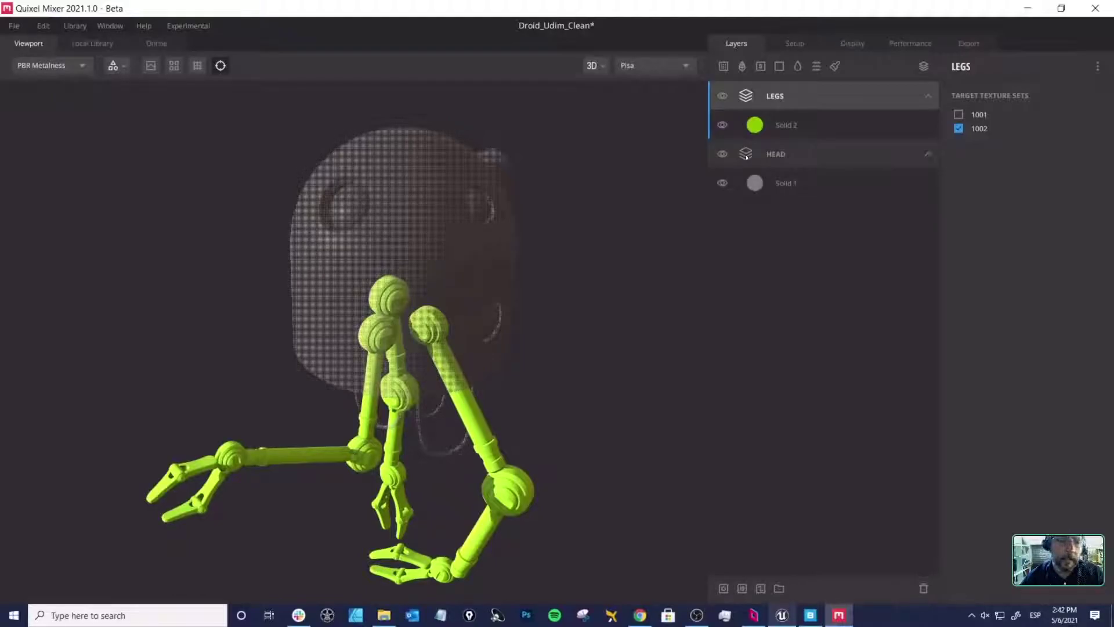
left_click(746, 156)
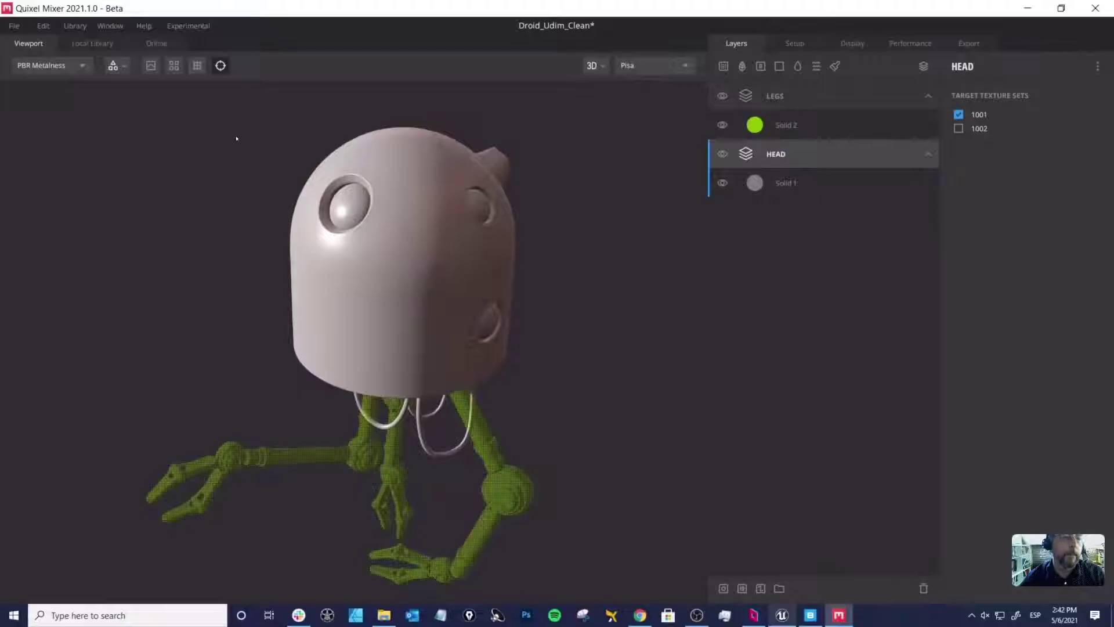
left_click(221, 65)
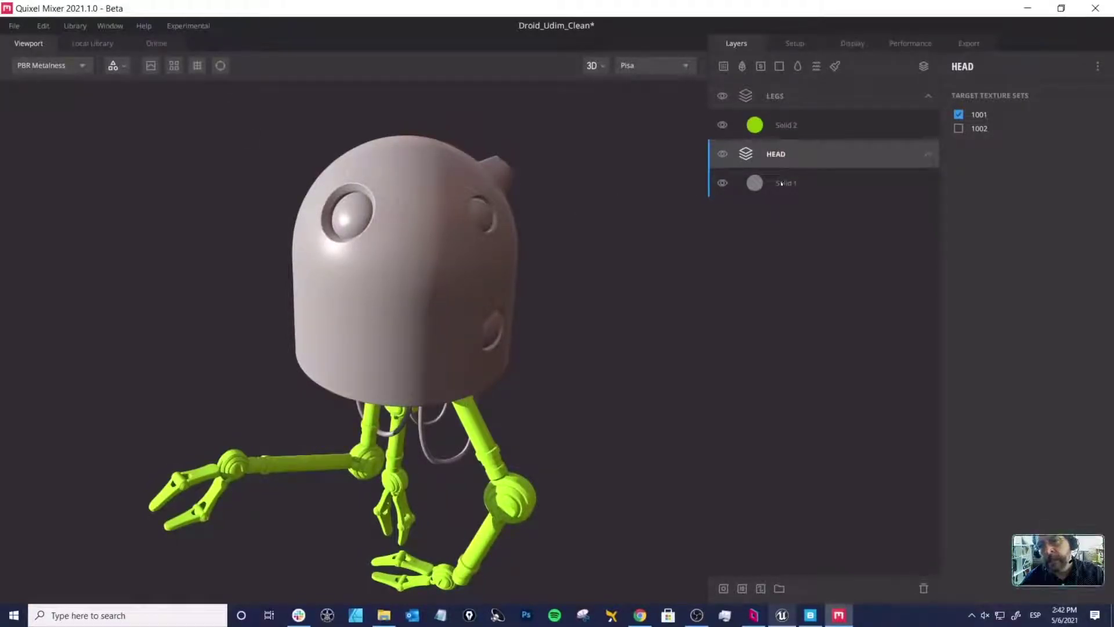
Step: With the HEAD set's Solid 1 layer selected, clear the local library search and filter the assets to Smart Material
left_click(751, 184)
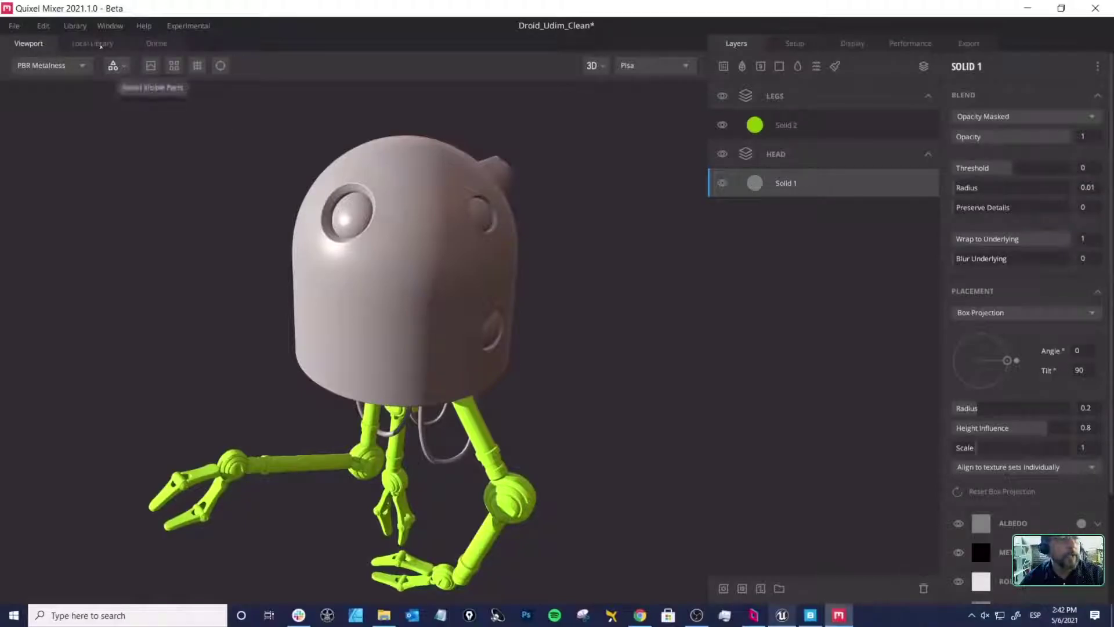
left_click(103, 45)
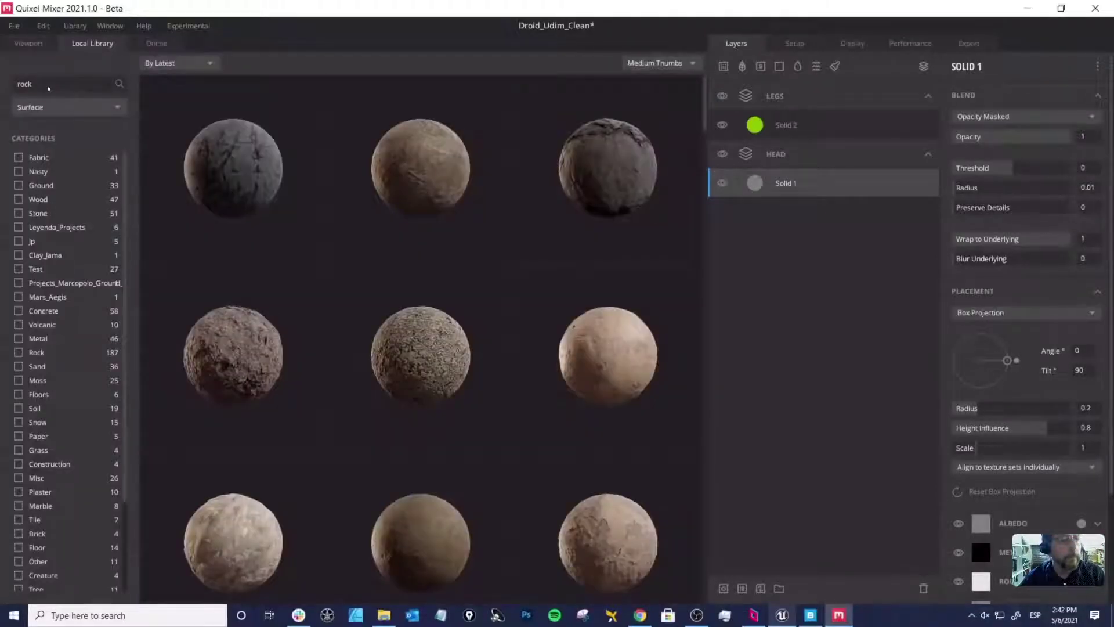
left_click(47, 87)
key("BackSpace")
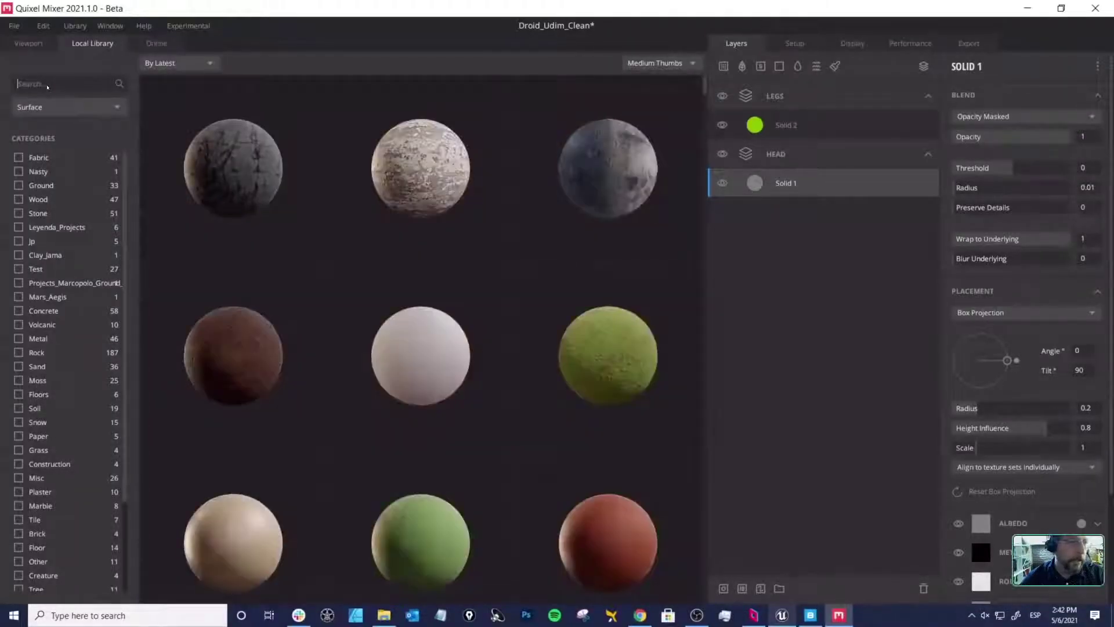
key("Return")
left_click(54, 108)
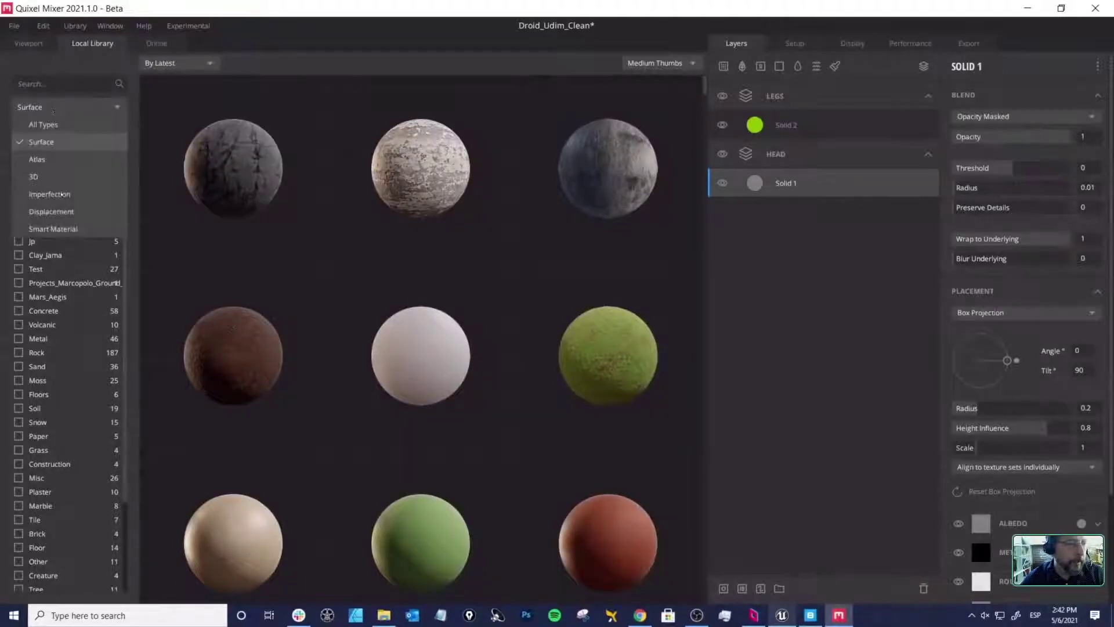
left_click(67, 230)
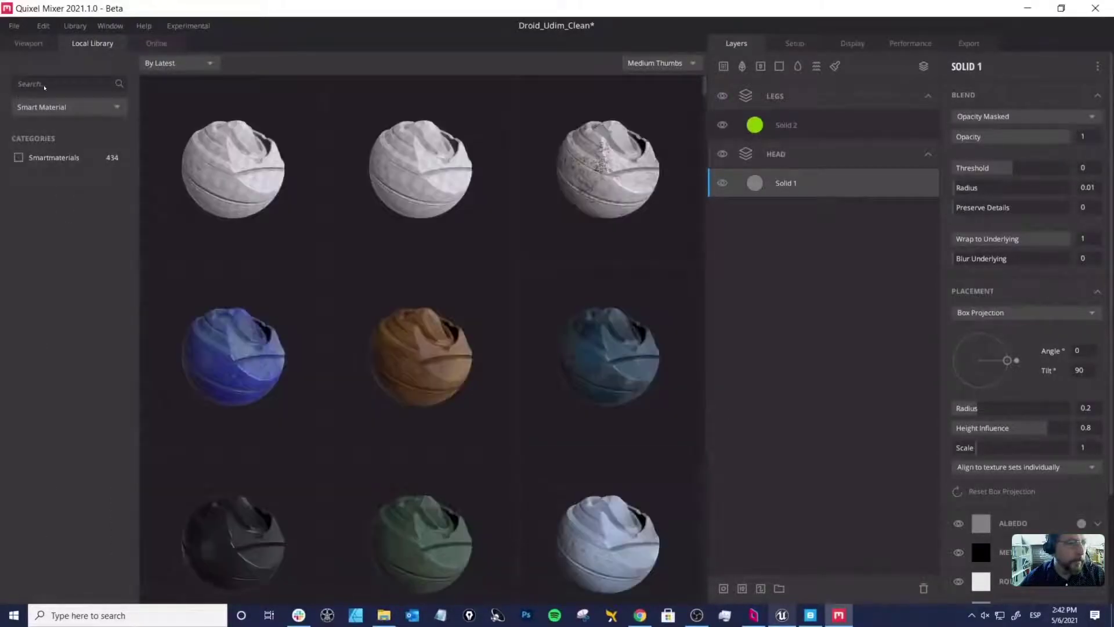
Step: Search the smart materials for "old" and browse the thumbnails for a material suited to the droid's head
left_click(46, 86)
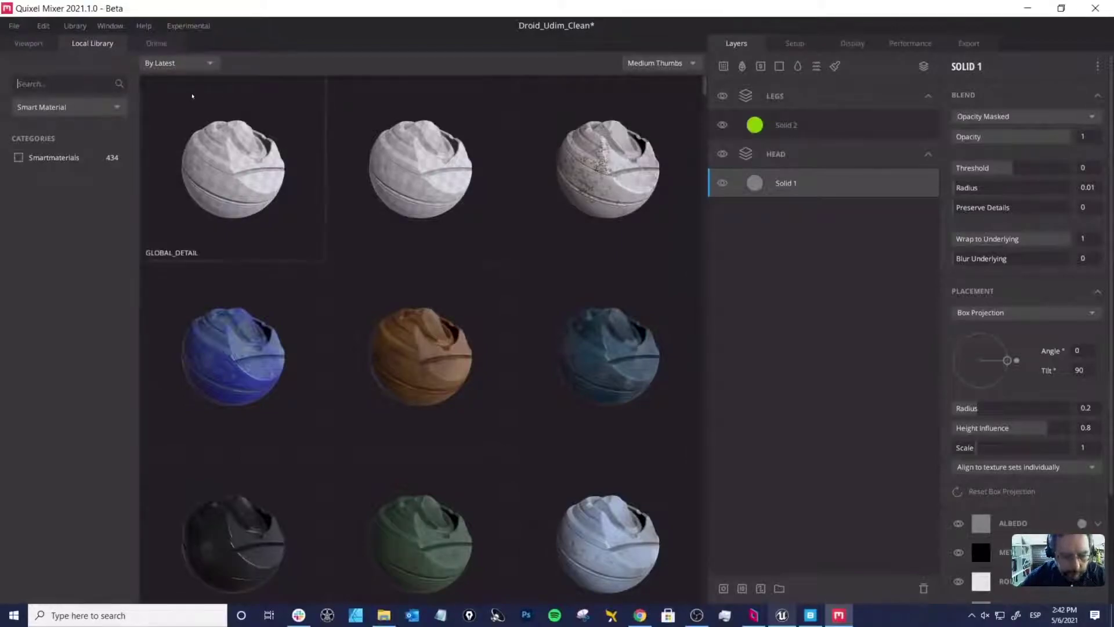
type("old")
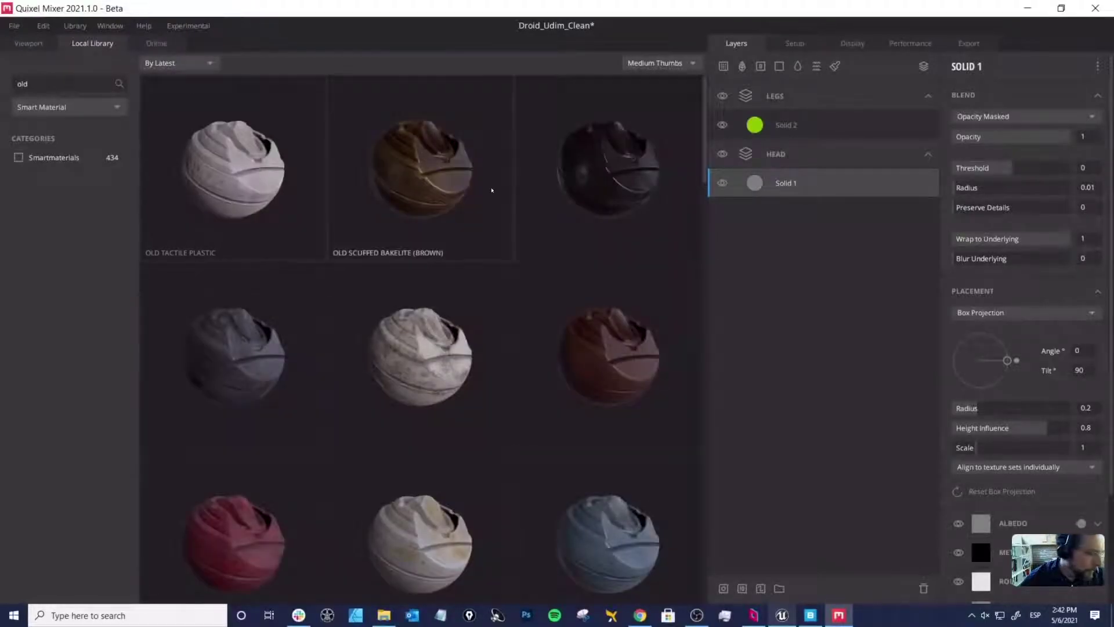
scroll(506, 260, "down", 1)
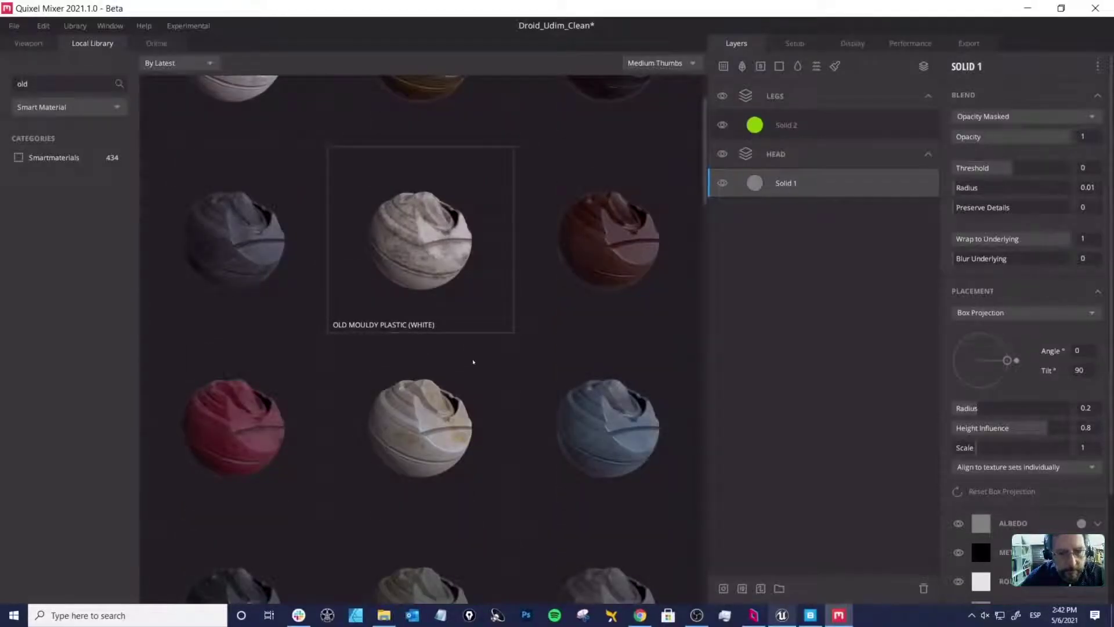
scroll(473, 362, "down", 3)
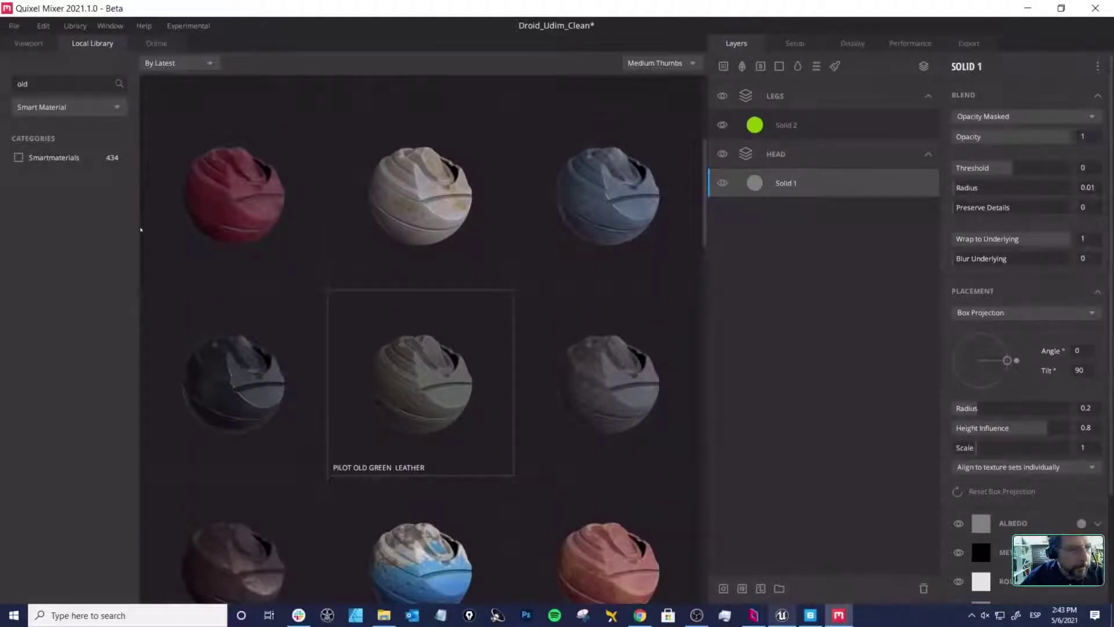
scroll(140, 230, "down", 1)
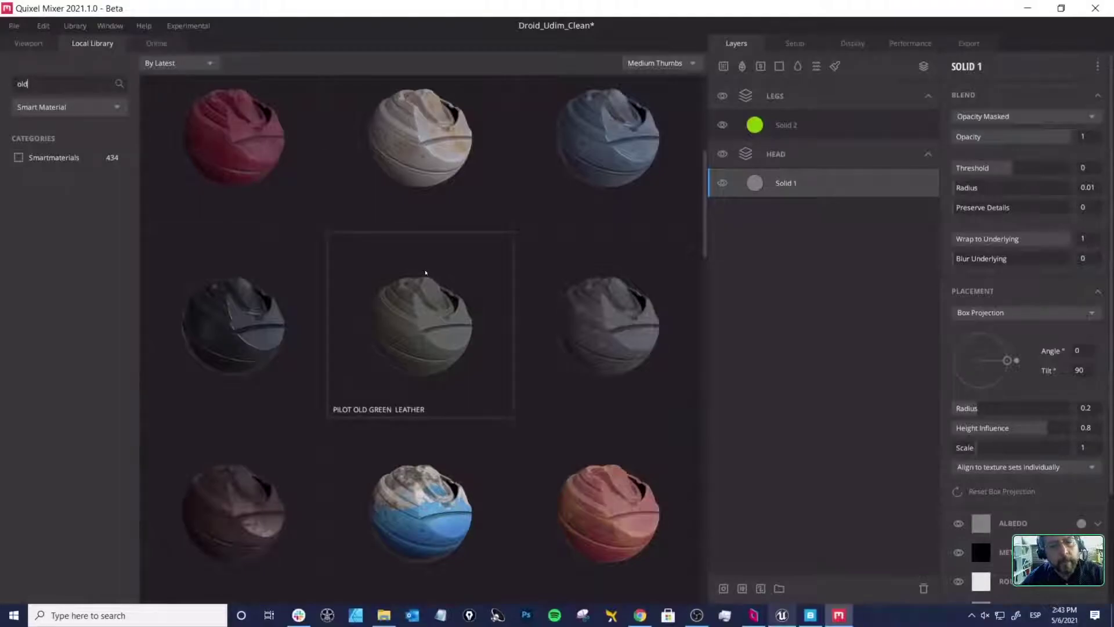
scroll(454, 306, "down", 1)
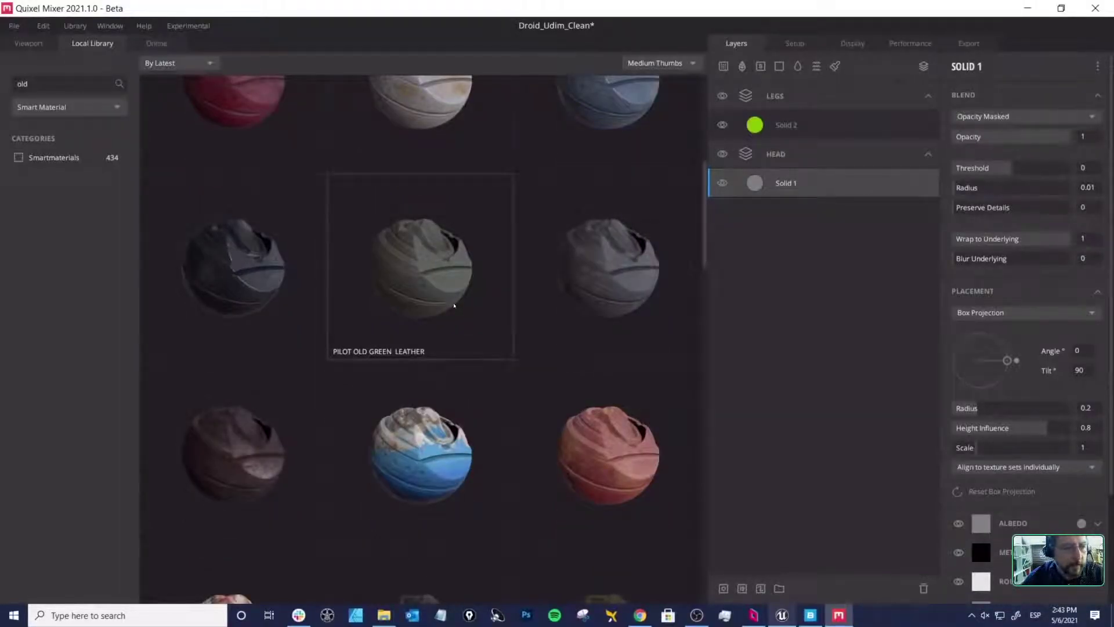
scroll(455, 306, "down", 3)
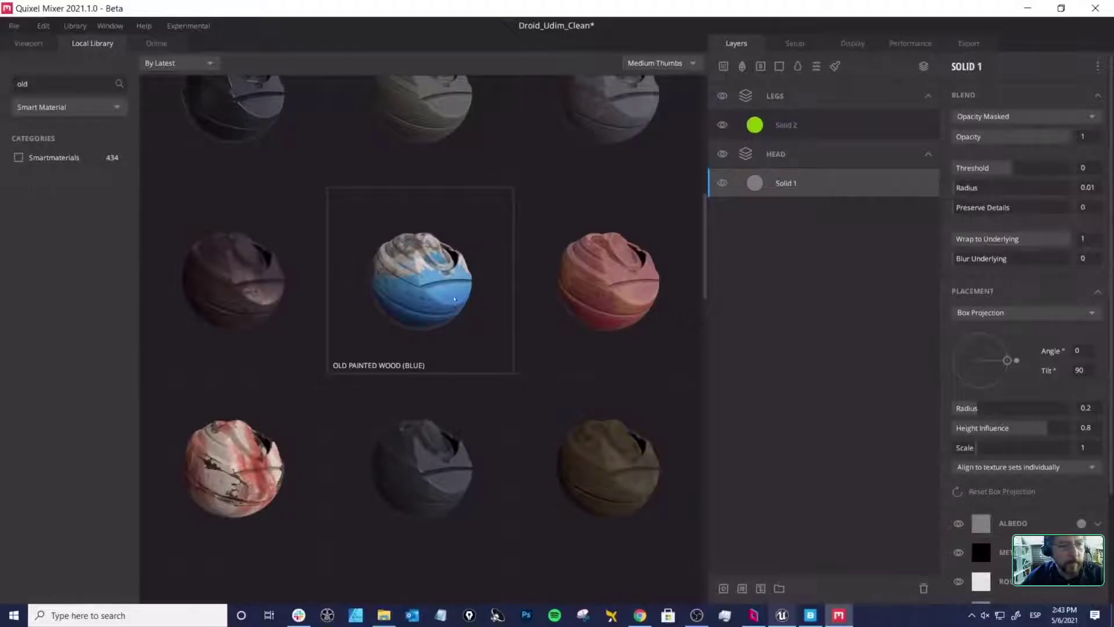
scroll(454, 298, "down", 1)
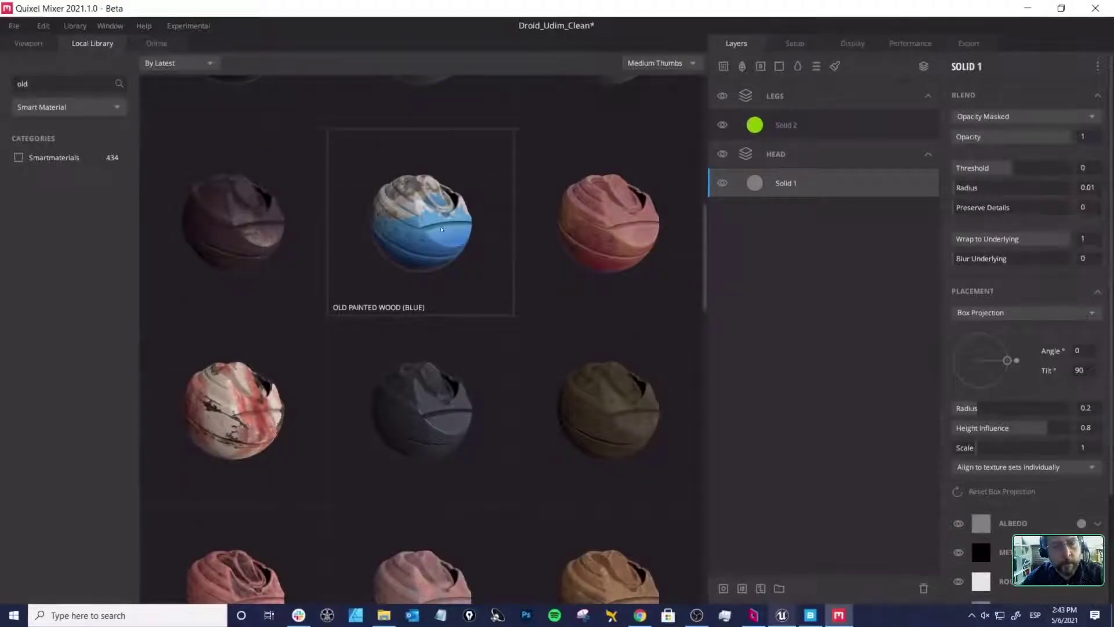
scroll(442, 232, "down", 1)
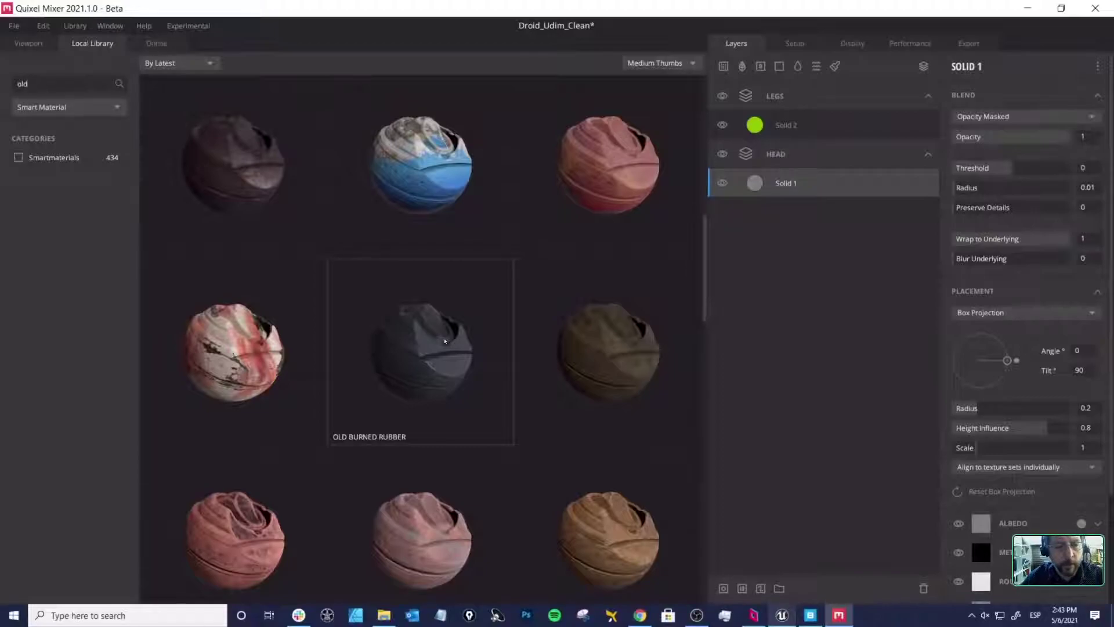
scroll(444, 341, "down", 1)
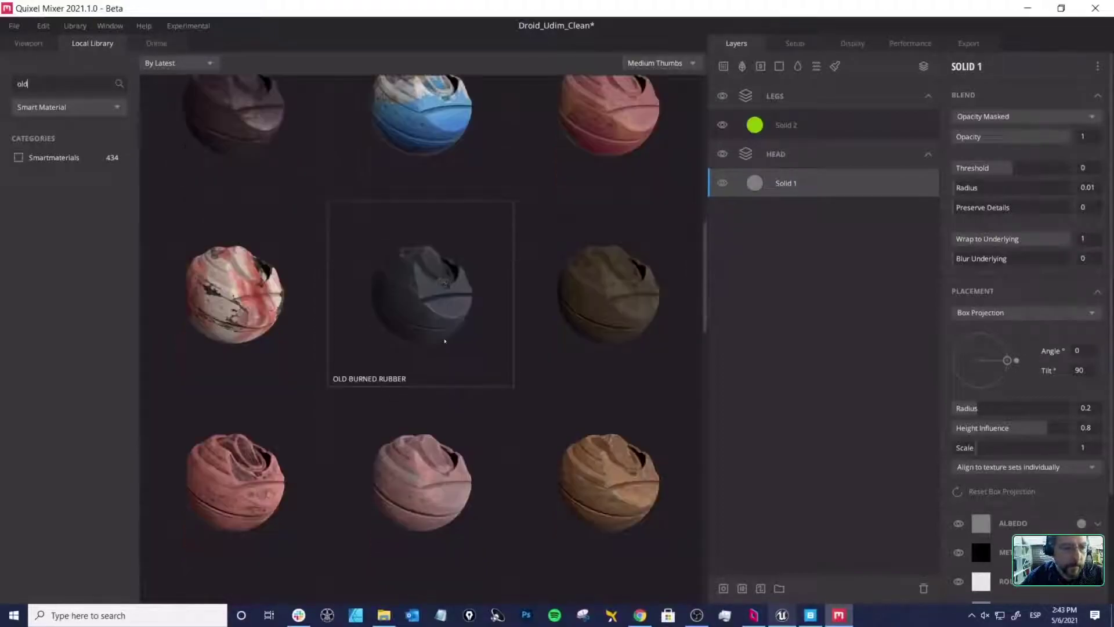
scroll(419, 284, "down", 2)
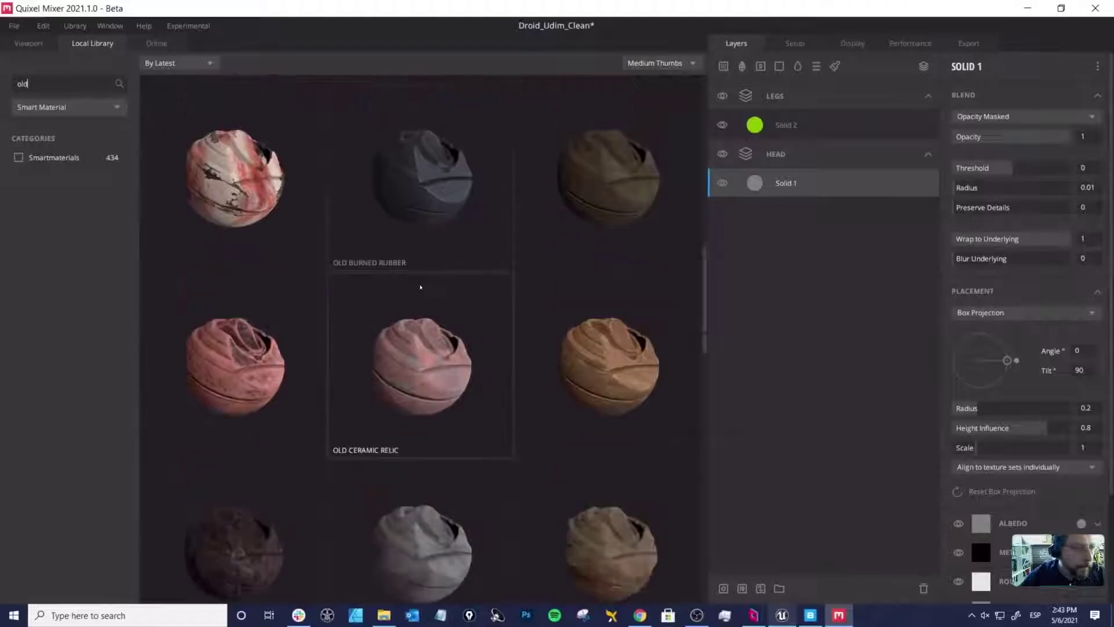
scroll(426, 296, "down", 1)
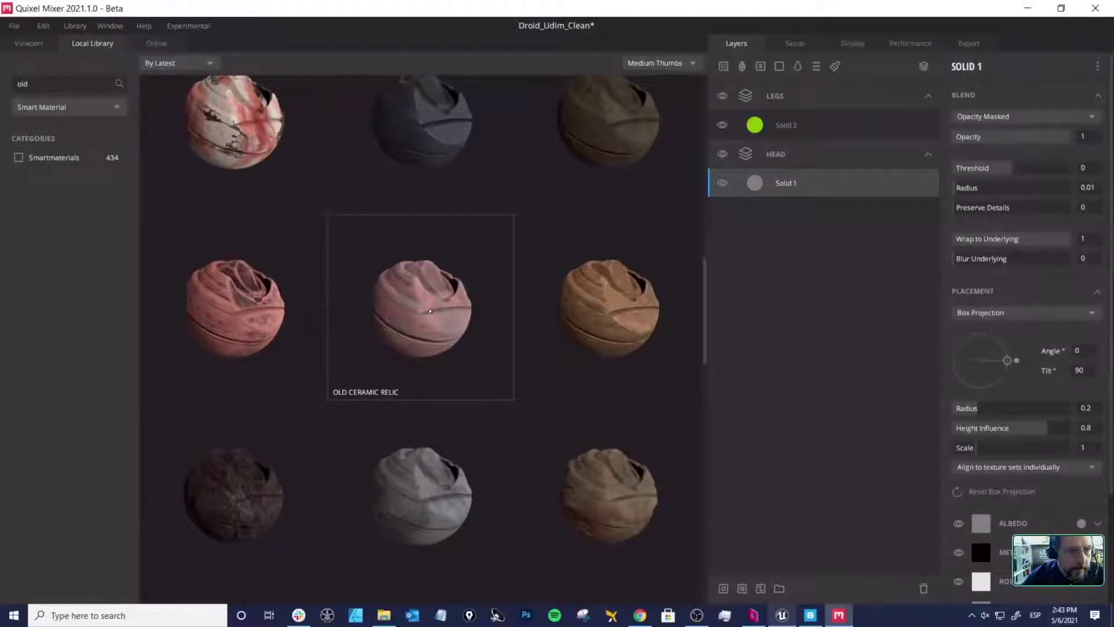
scroll(429, 310, "up", 4)
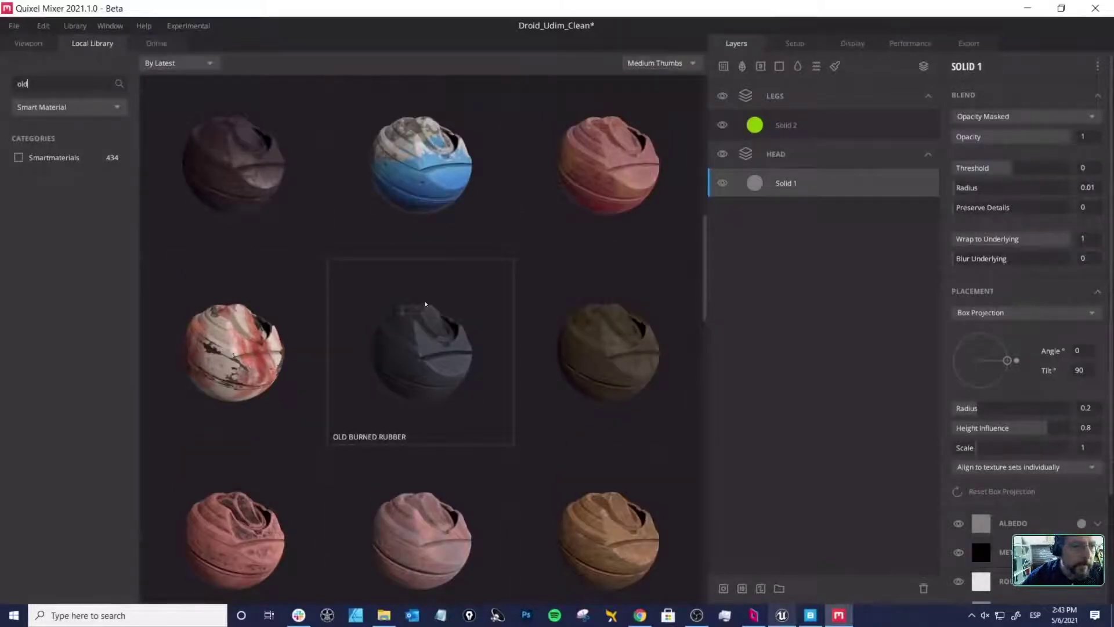
scroll(425, 290, "up", 5)
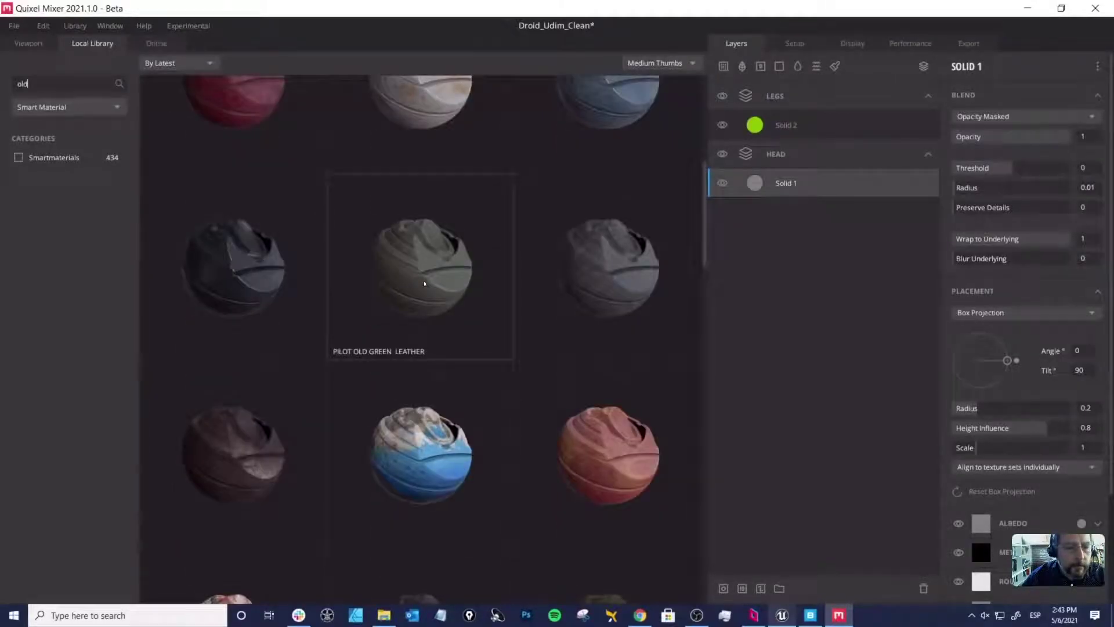
scroll(436, 289, "up", 1)
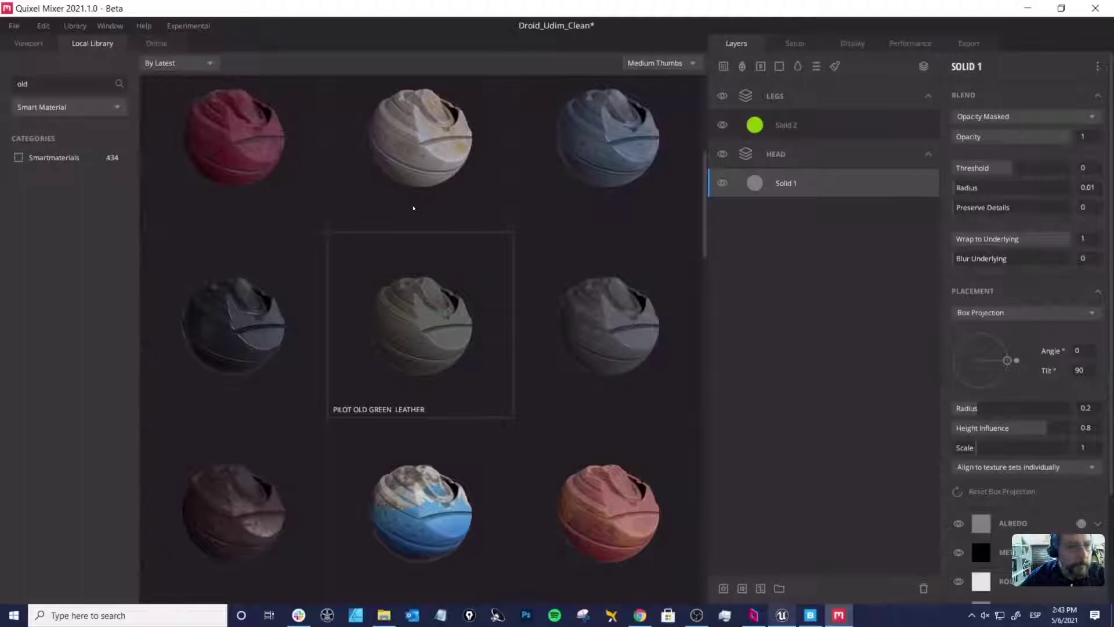
scroll(208, 145, "up", 3)
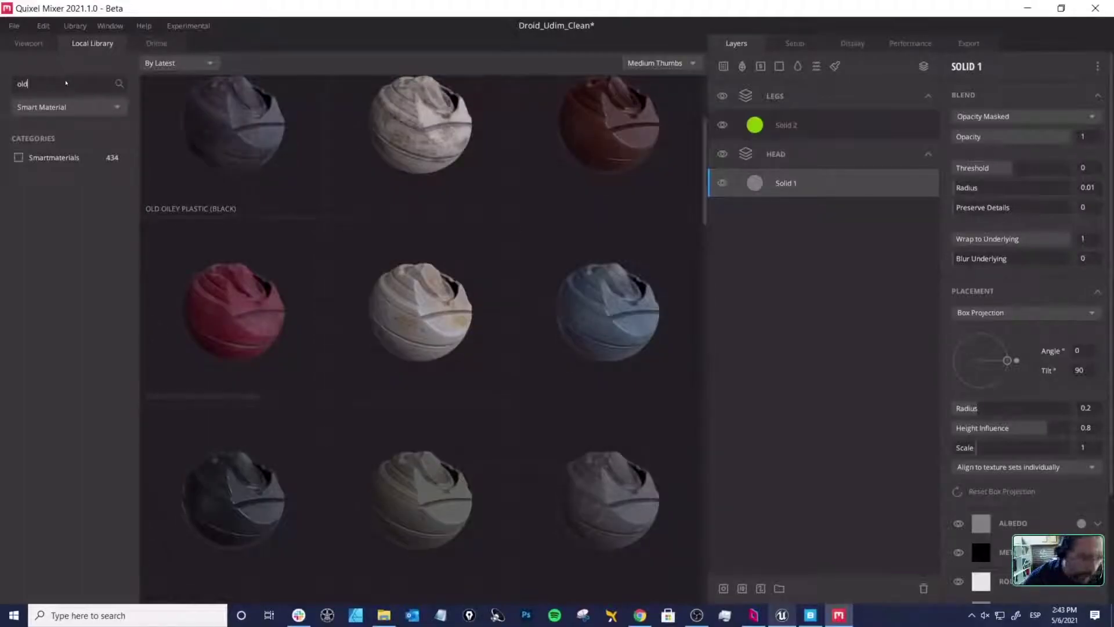
Step: Search the smart materials for "dusty" and add Dusty PVC Plastic (Green) above Solid 1 in the HEAD layer set
key("BackSpace")
key("BackSpace")
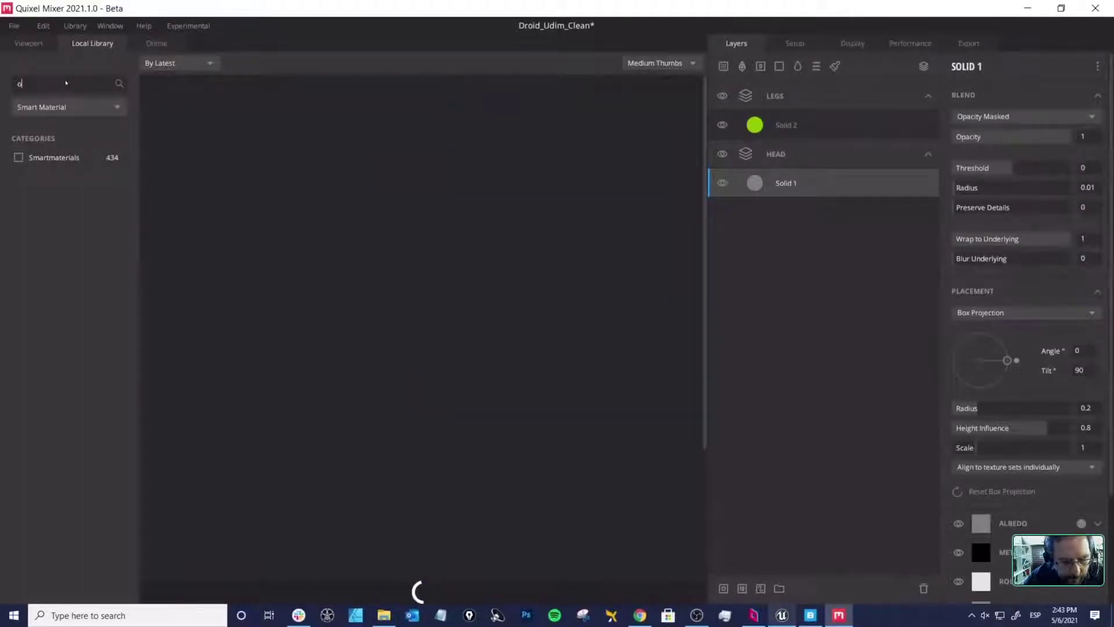
key("BackSpace")
type("dusty")
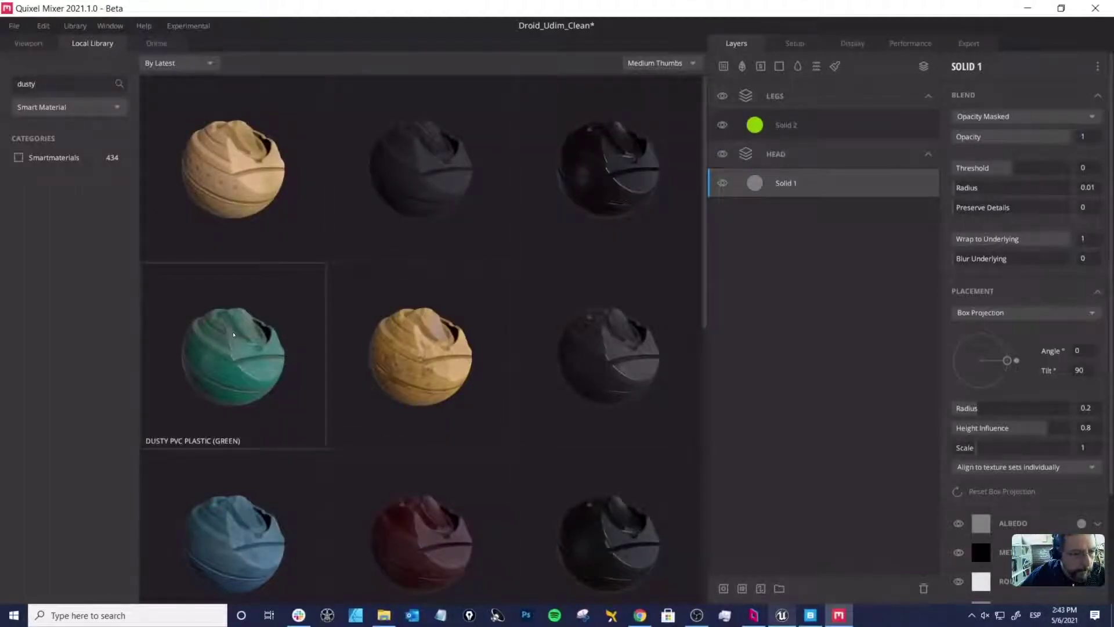
left_click(225, 341)
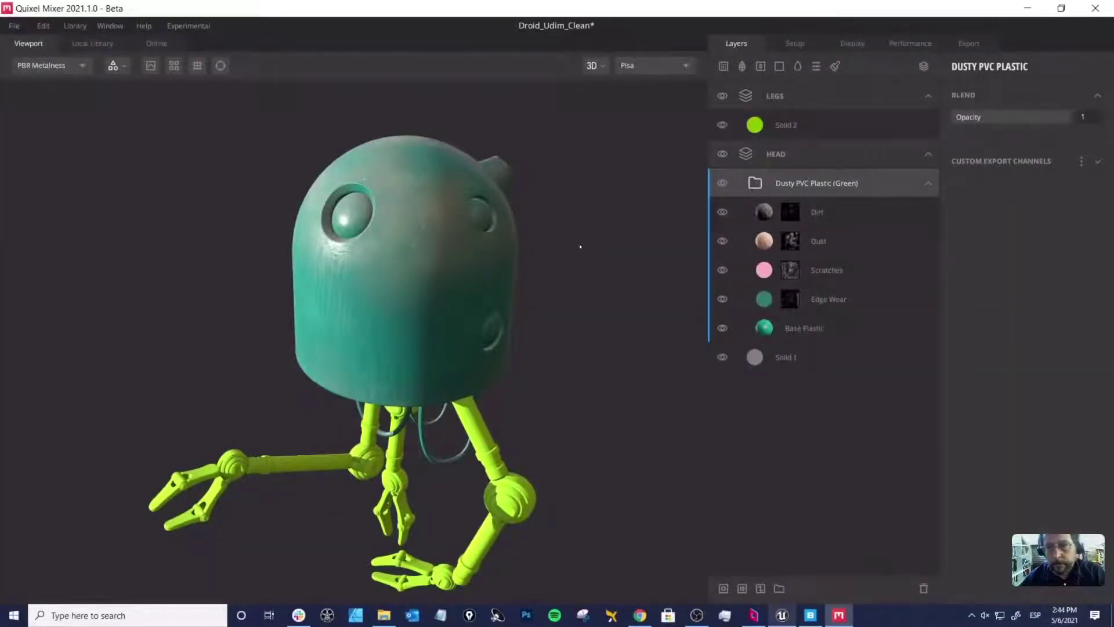
Step: Change the albedo colour of the LEGS set's Solid 2 layer to neutral grey 8F8F8F
mouse_move(582, 293)
left_mouse_down()
mouse_move(599, 249)
mouse_move(557, 263)
mouse_move(616, 269)
mouse_move(588, 279)
left_mouse_up()
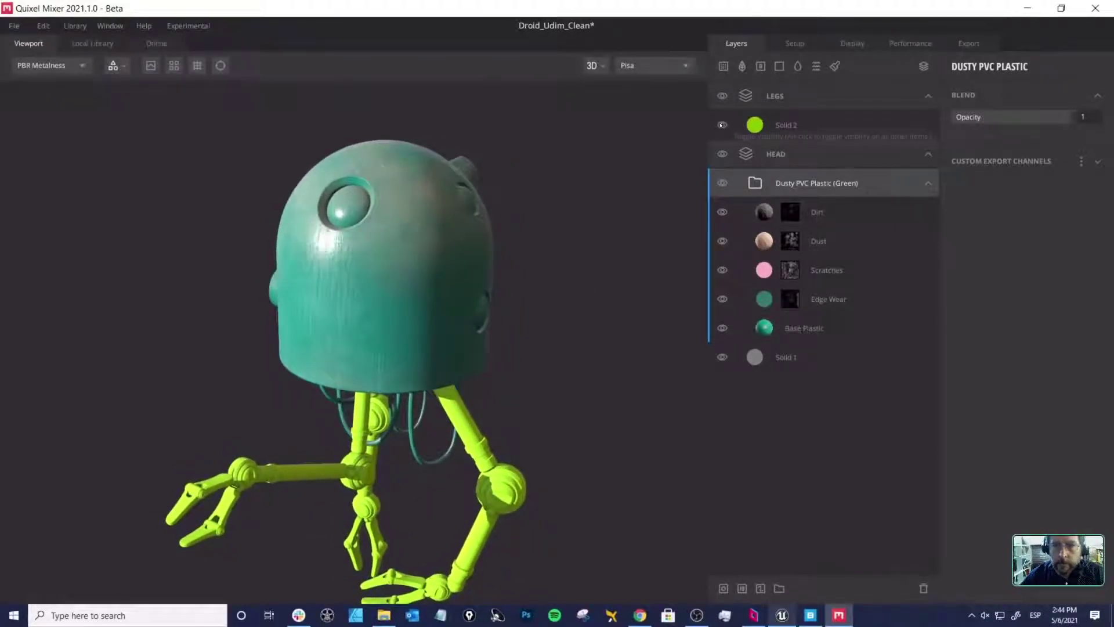
left_click(749, 125)
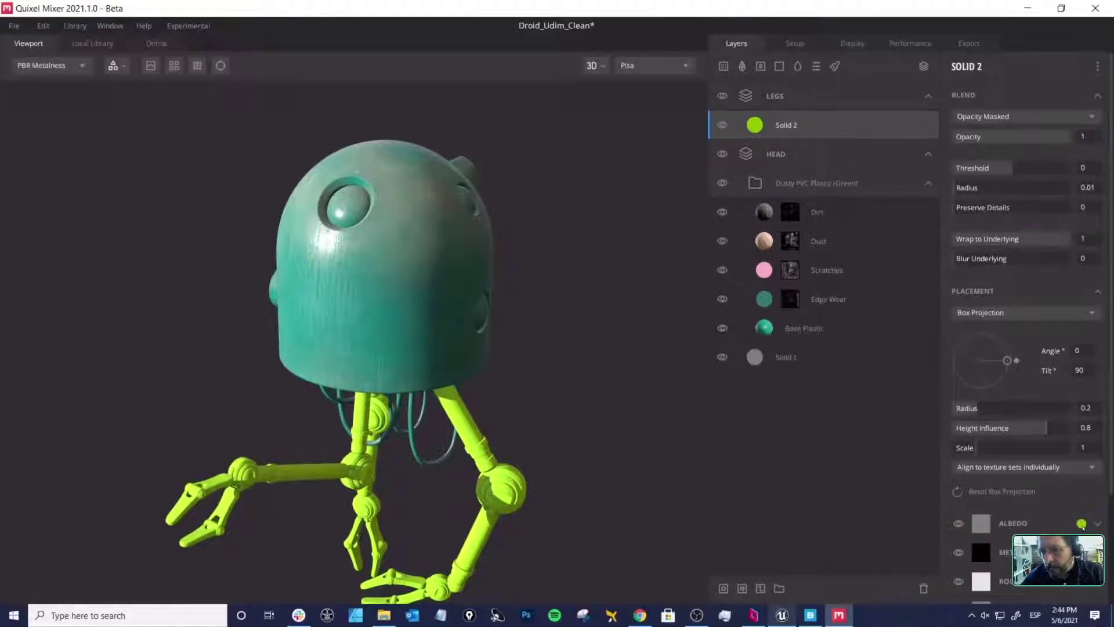
left_click(754, 125)
left_click_drag(672, 341, 620, 352)
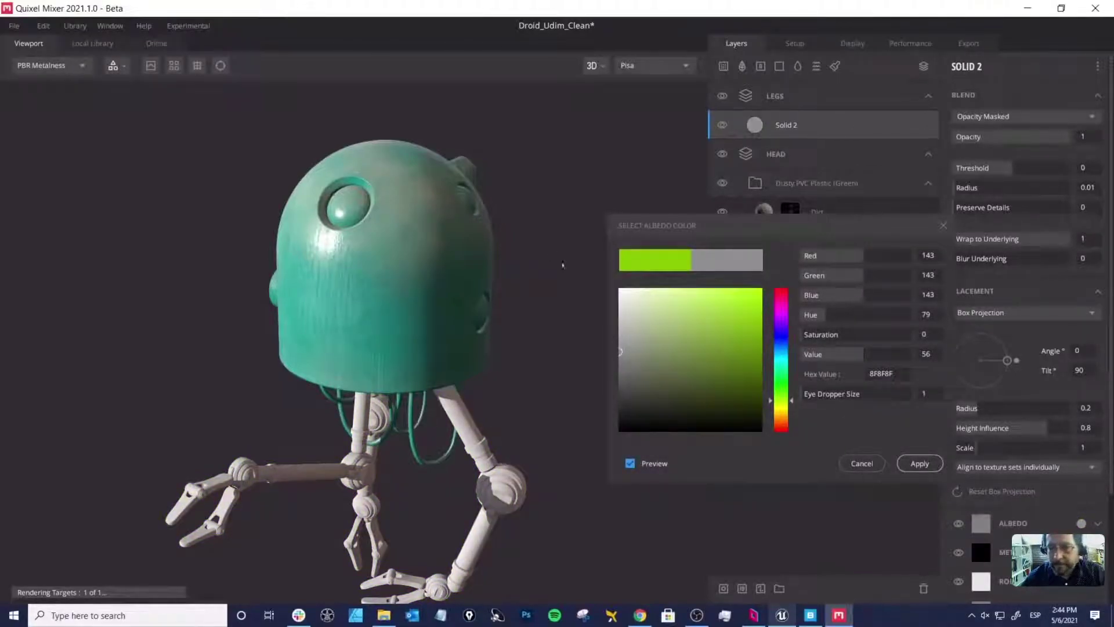
left_click(908, 462)
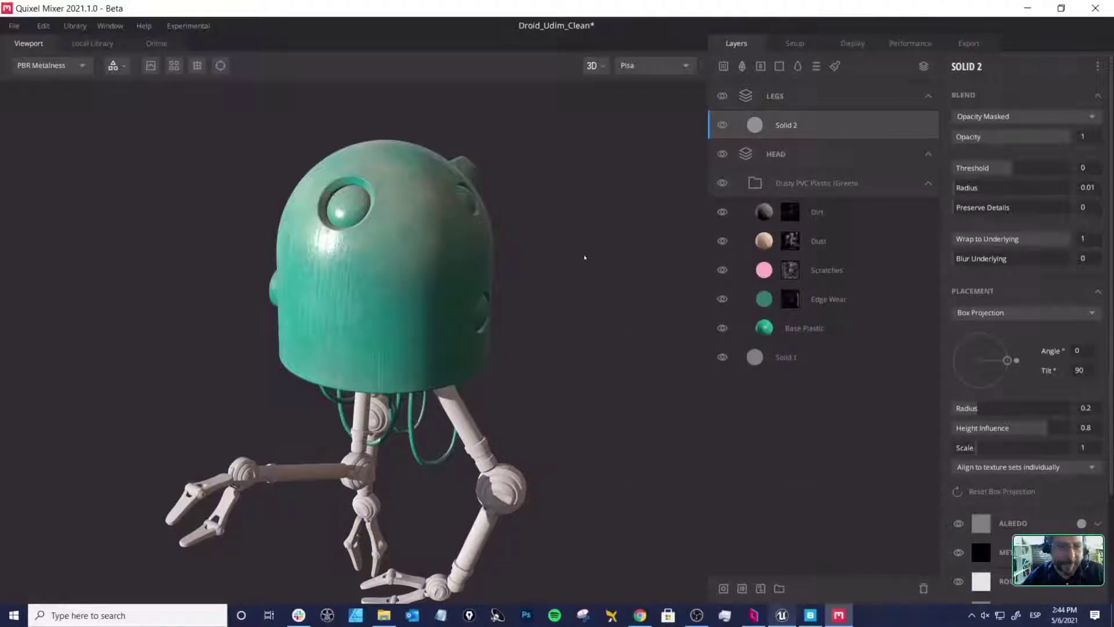
Step: Collapse the Dusty PVC Plastic (Green) group in the HEAD layer set and select it
left_click_drag(584, 257, 421, 277)
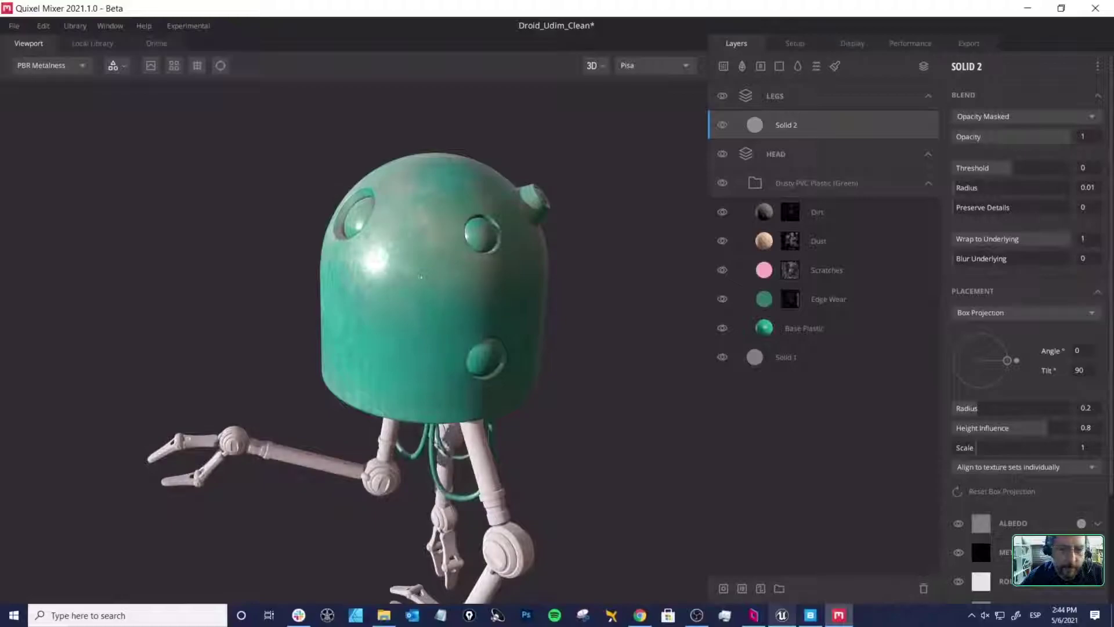
left_click(800, 185)
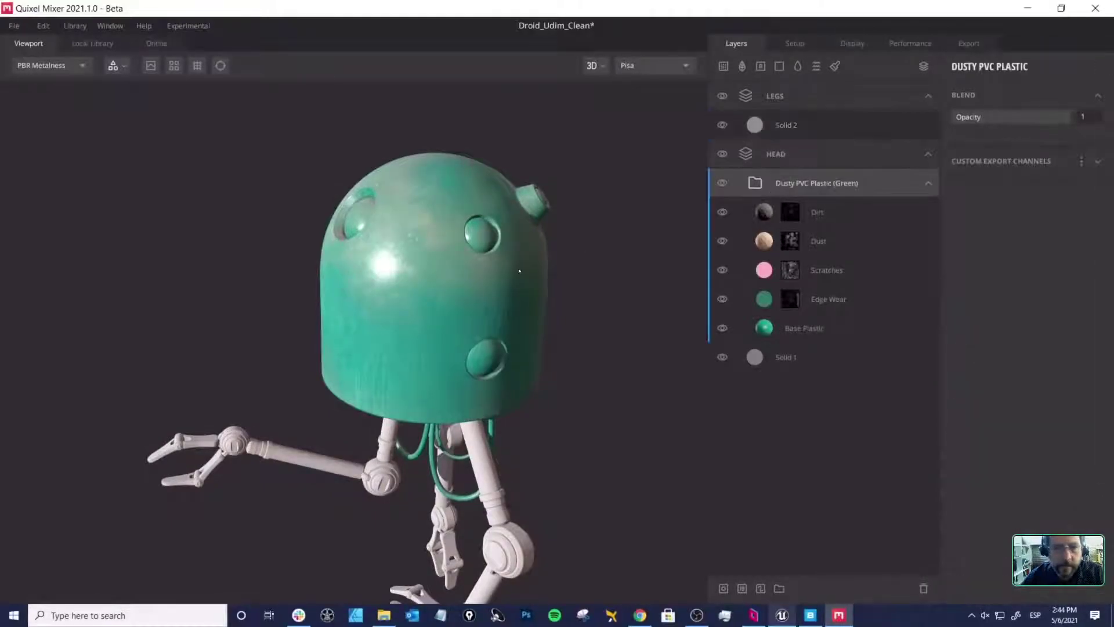
left_click_drag(419, 285, 494, 294)
left_click_drag(387, 315, 364, 291)
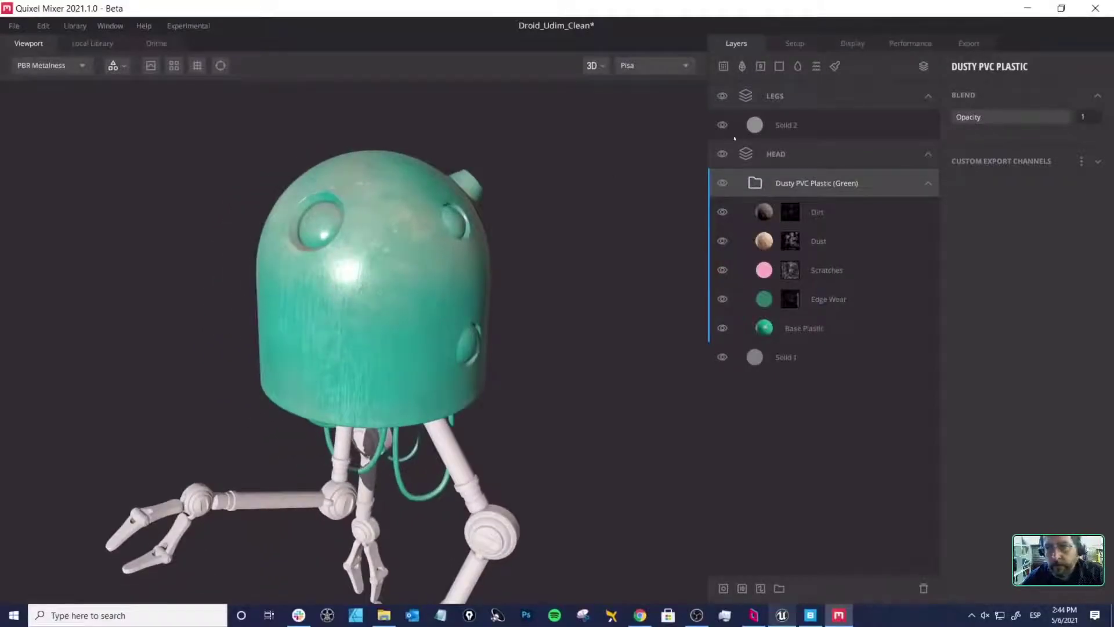
left_click(754, 154)
left_click(928, 183)
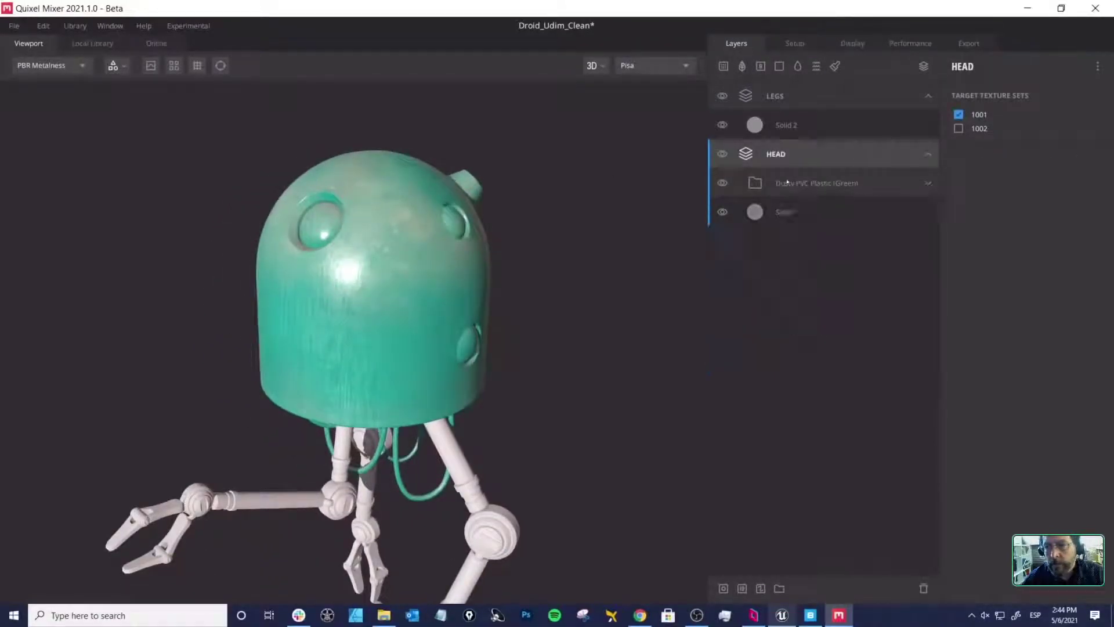
left_click(799, 187)
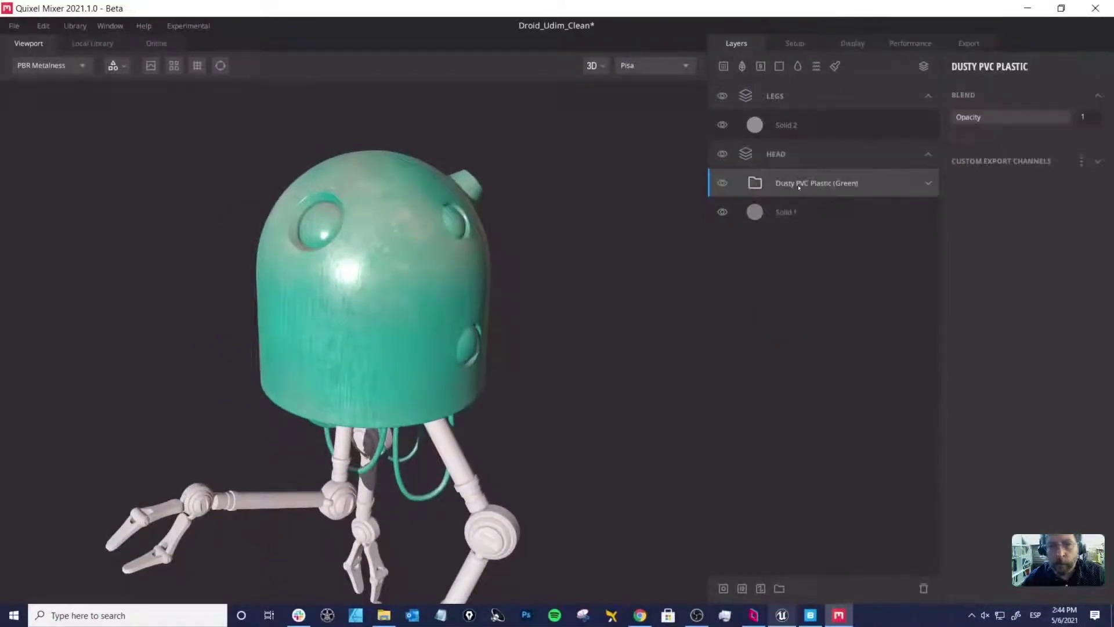
Step: Search the smart materials for "scrat" and add Dusty Scratched Plastic (Black) above Dusty PVC Plastic (Green) in the HEAD set
left_click(94, 43)
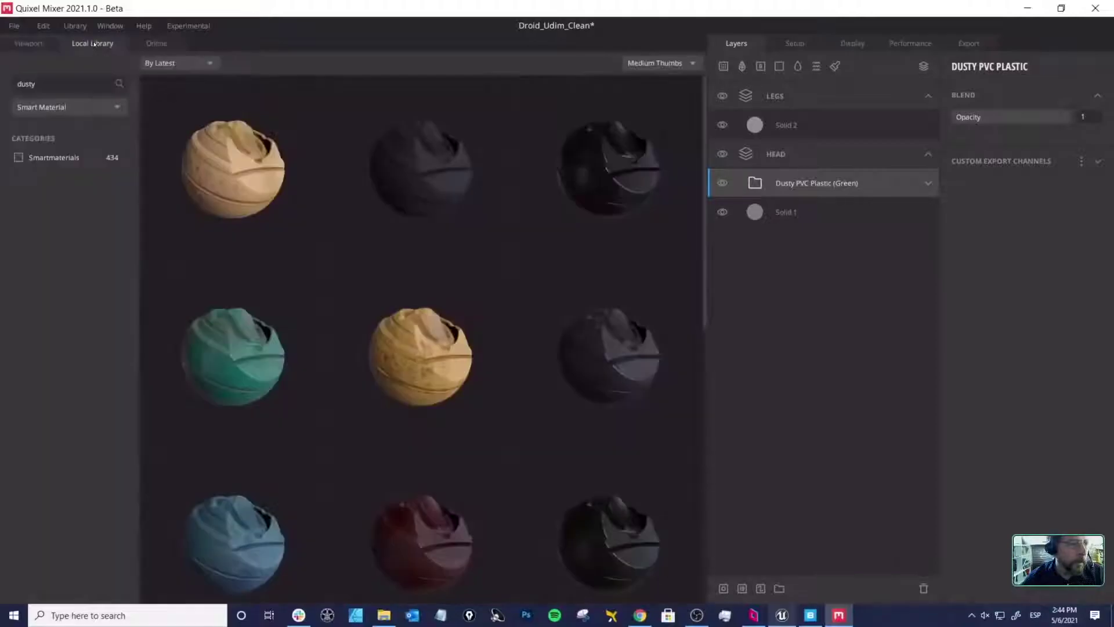
double_click(47, 87)
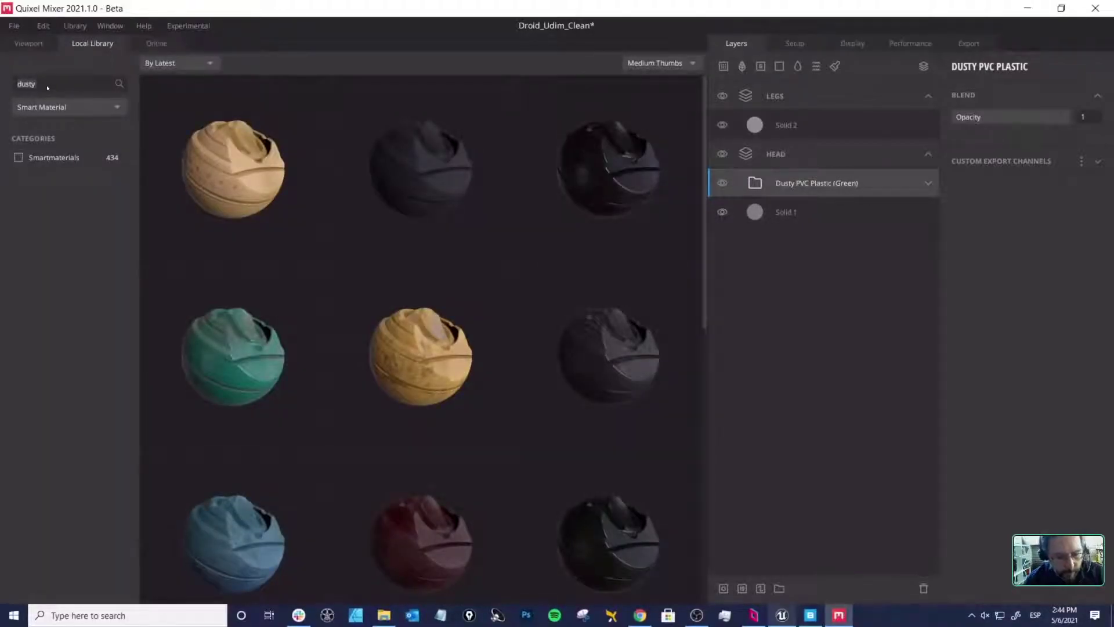
type("scrat")
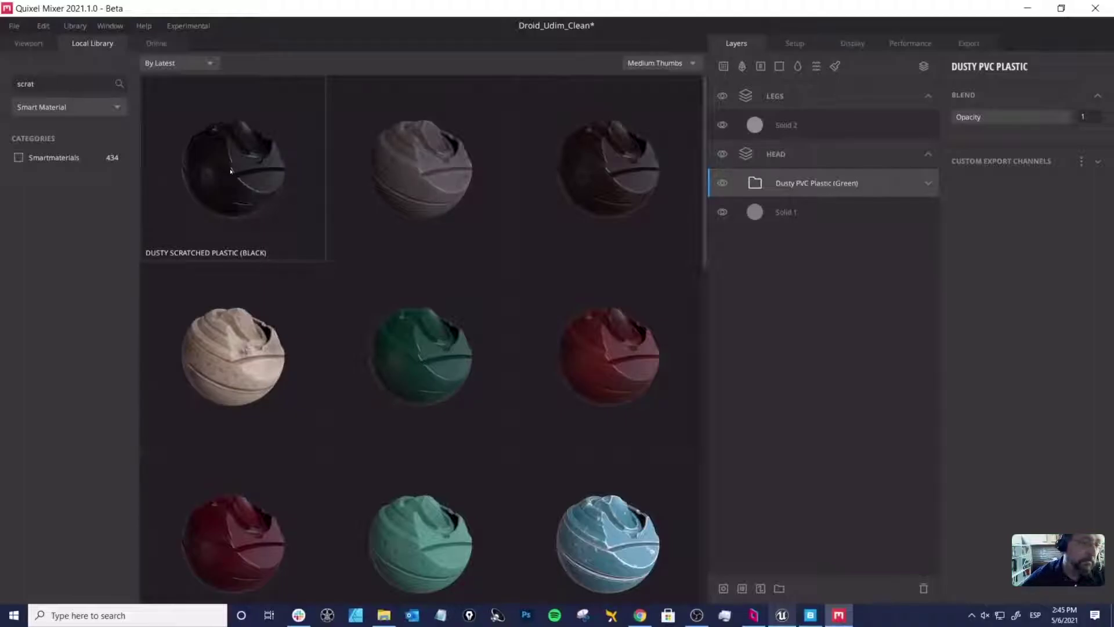
left_click(230, 170)
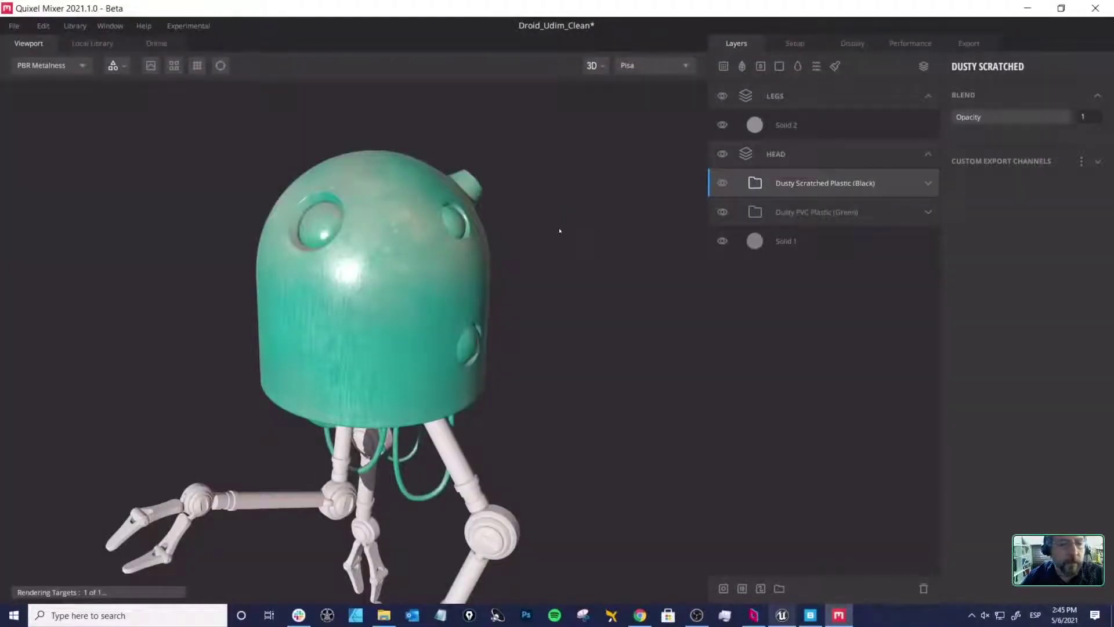
left_click_drag(552, 231, 579, 251, "alt")
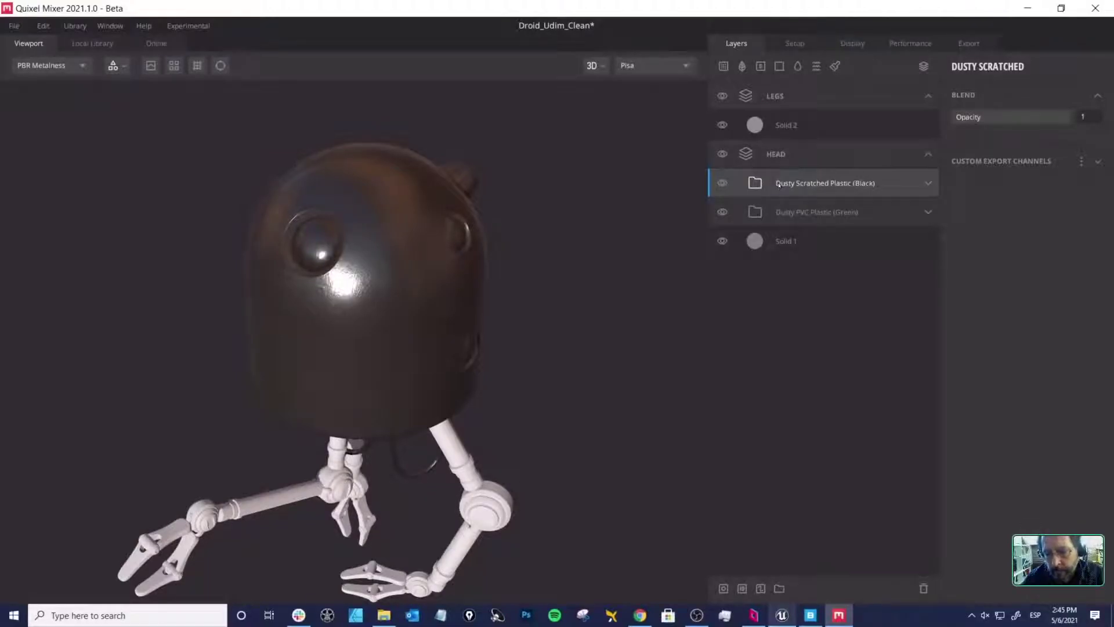
Step: Add a Material ID mask to Dusty Scratched Plastic (Black) and pick Bright Red to limit it to the droid's eyes
left_click(742, 588)
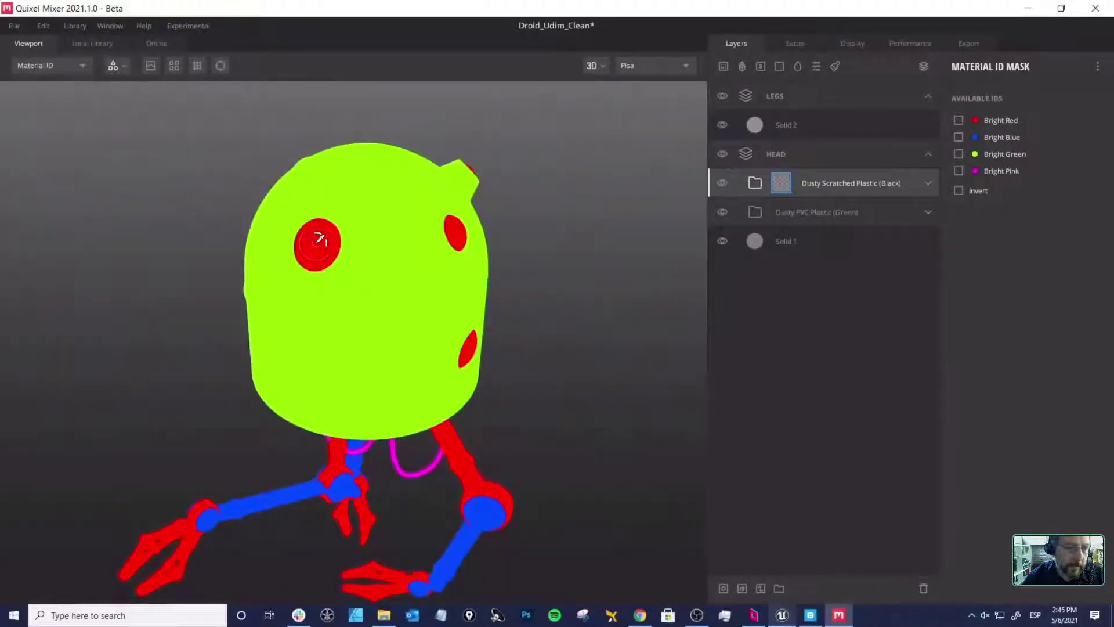
left_click(317, 243)
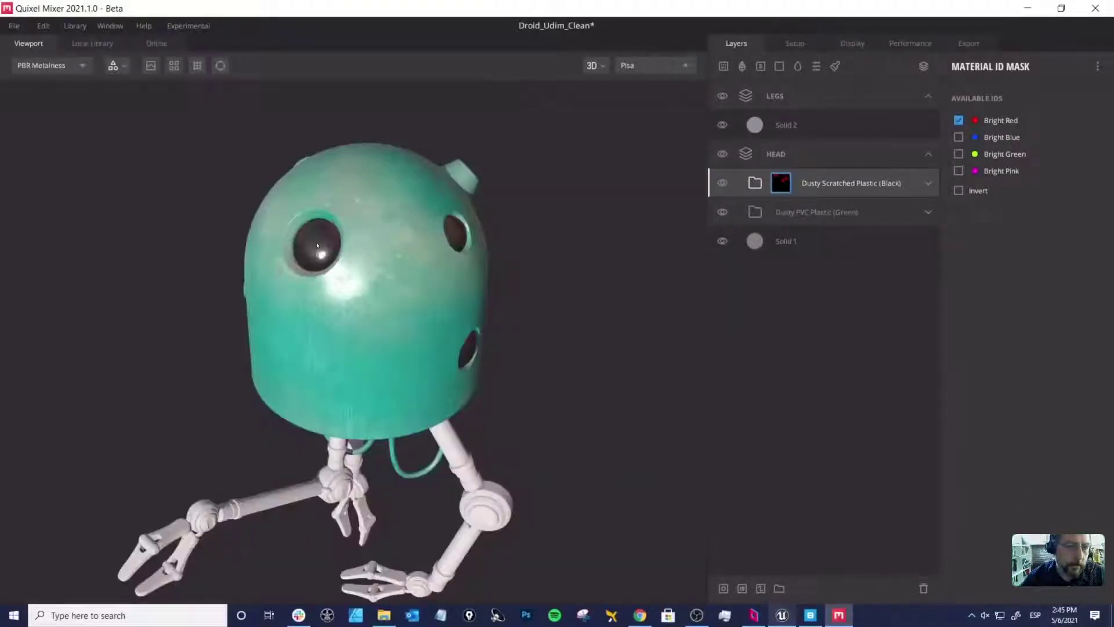
left_click_drag(546, 264, 496, 247)
left_click_drag(372, 246, 387, 241)
scroll(406, 235, "down", 1)
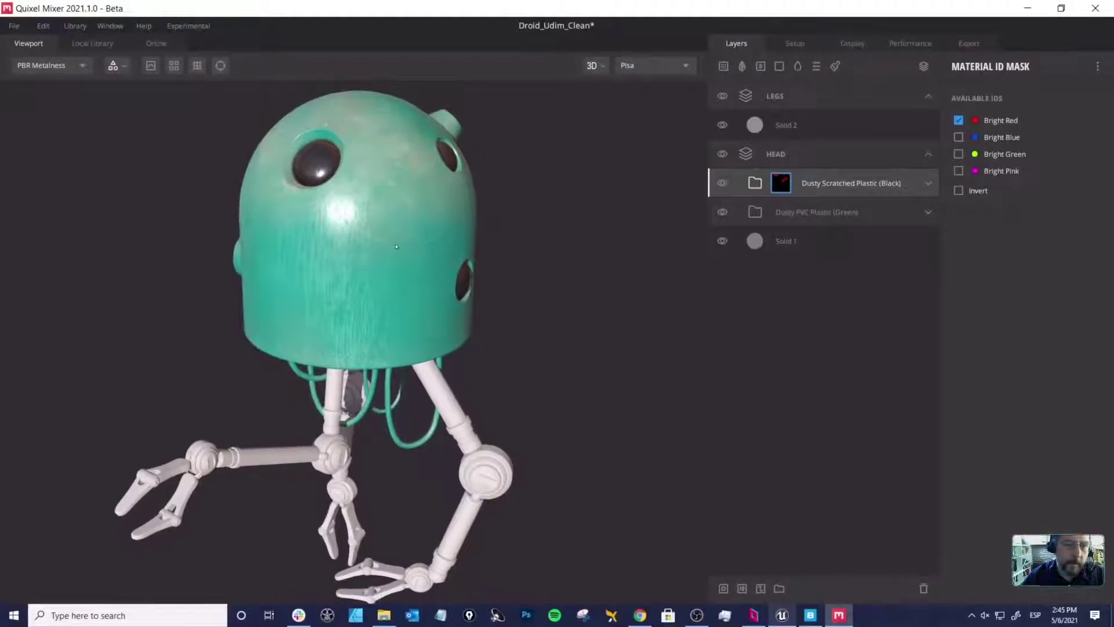
left_click_drag(540, 242, 509, 243)
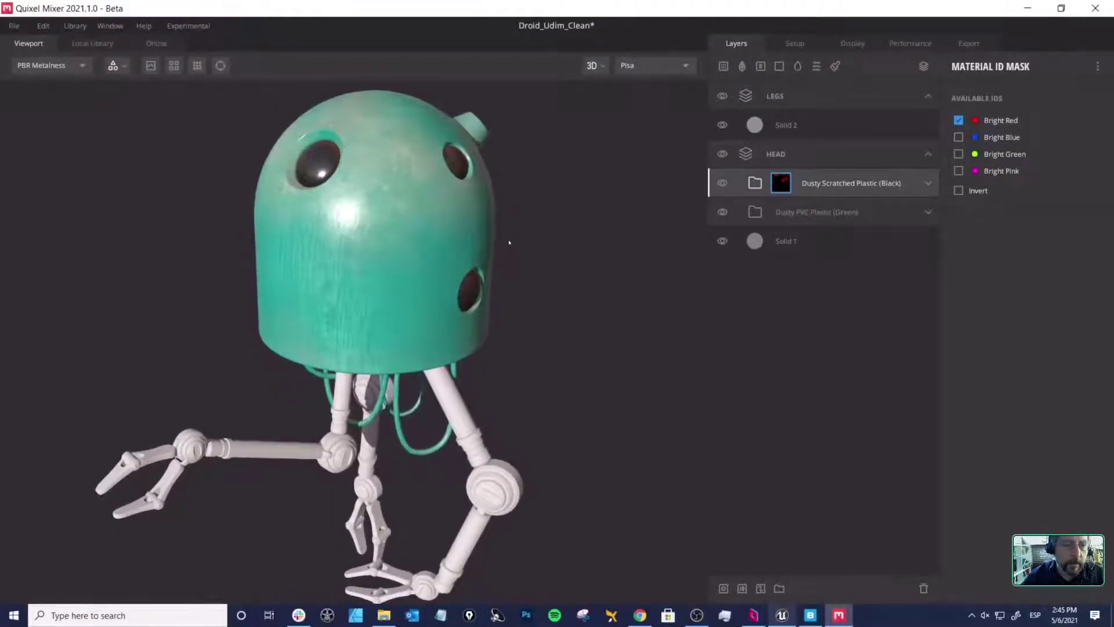
Step: Search the smart materials for "pilot" and add Pilot Green Chipped Metal above Solid 2 in the LEGS layer set
left_click(781, 97)
left_click(760, 125)
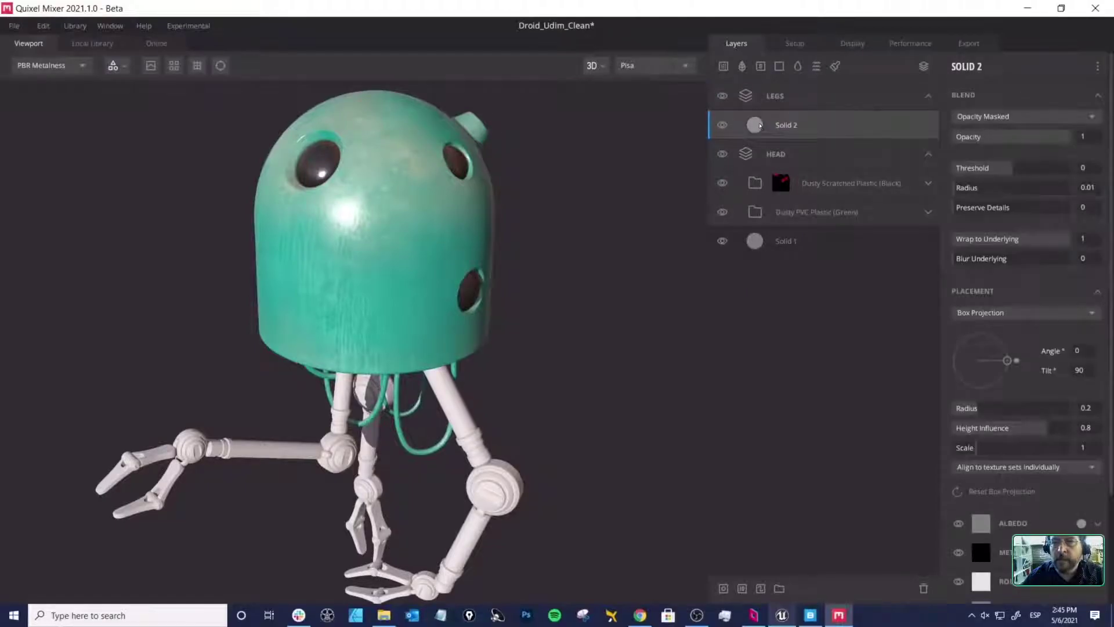
left_click(93, 43)
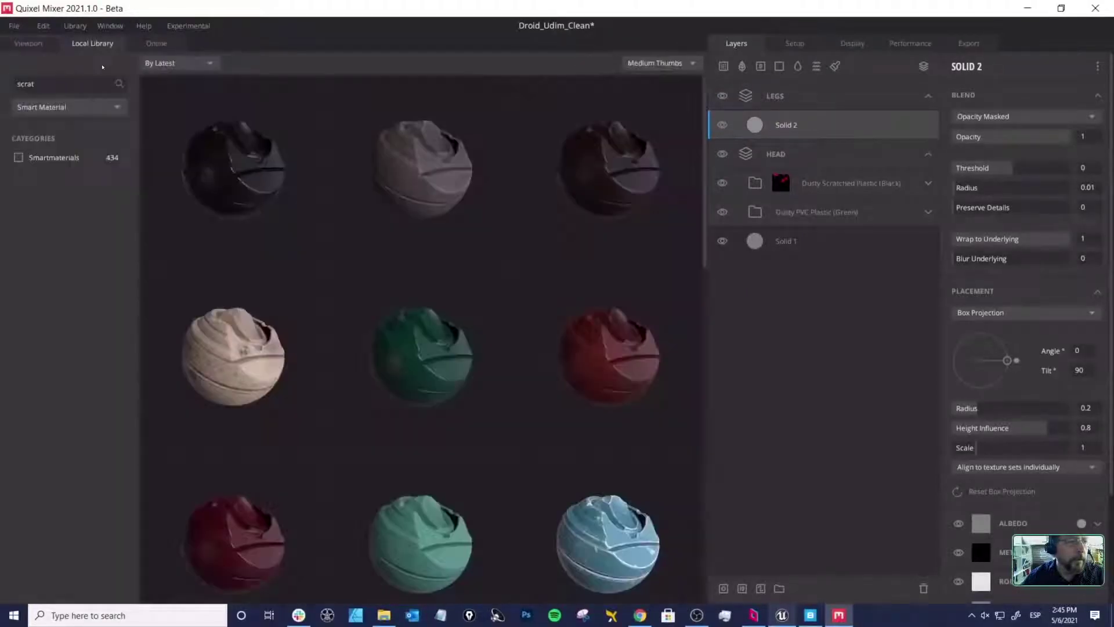
left_click(52, 87)
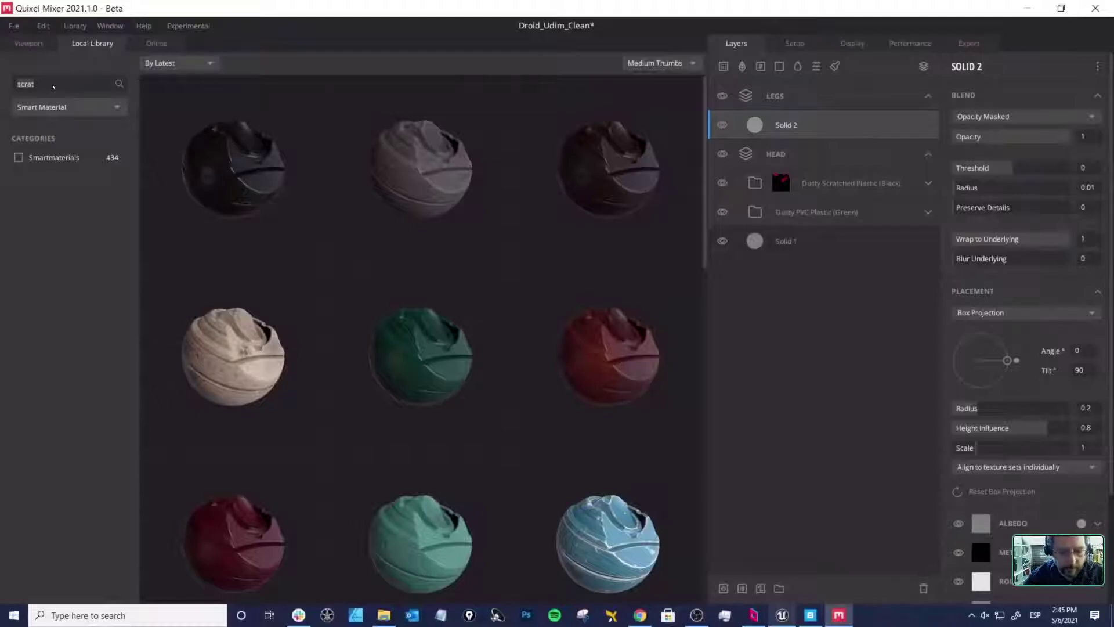
key("BackSpace")
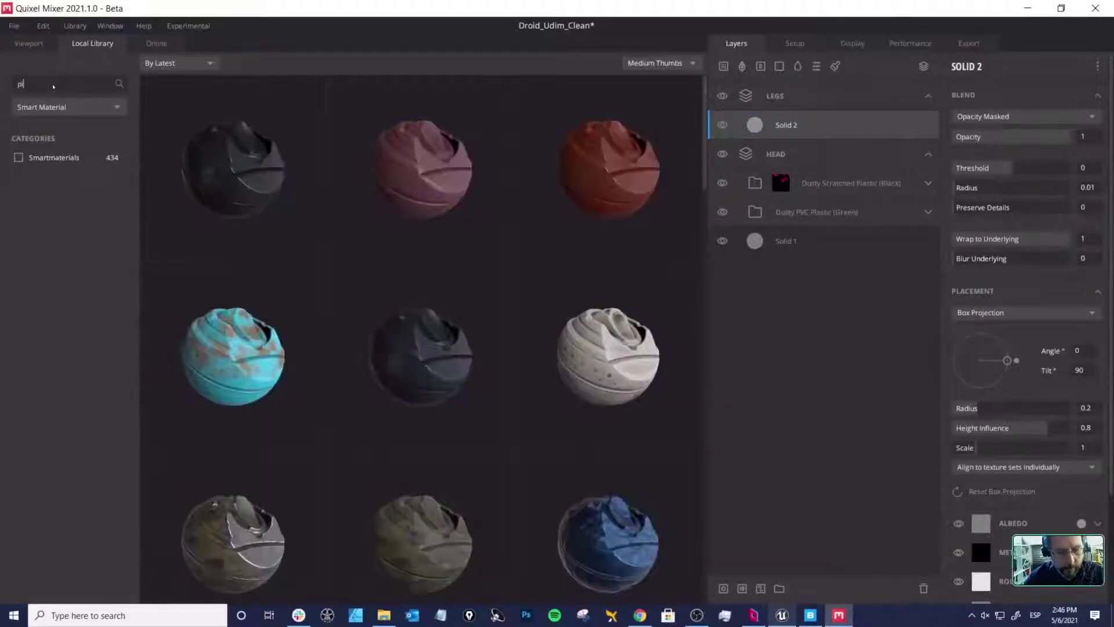
type("pidl")
key("BackSpace")
key("BackSpace")
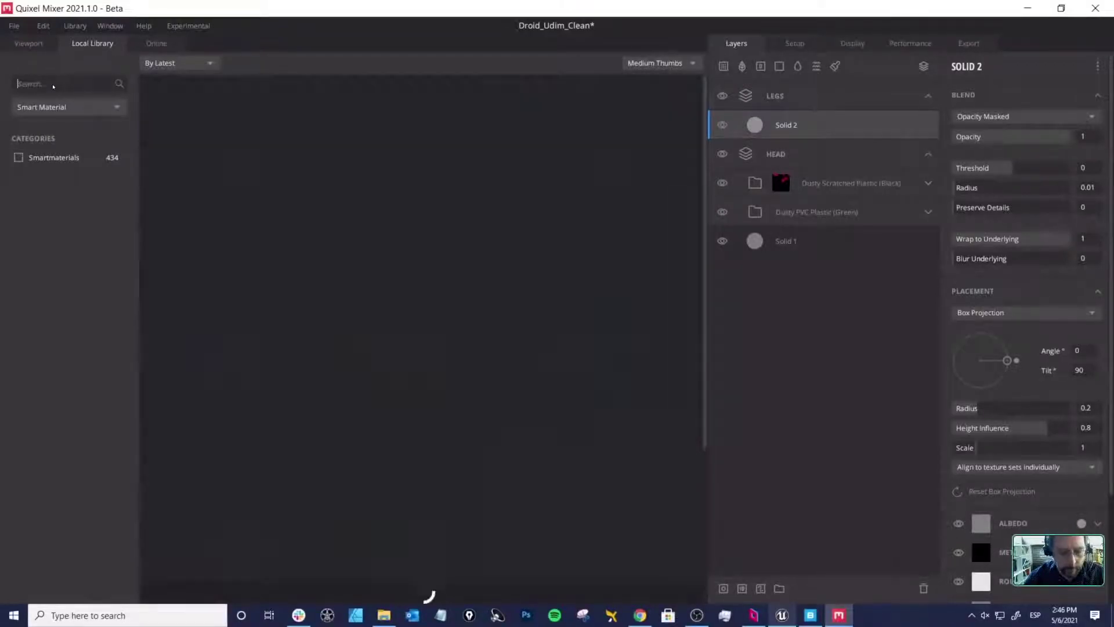
type("lot")
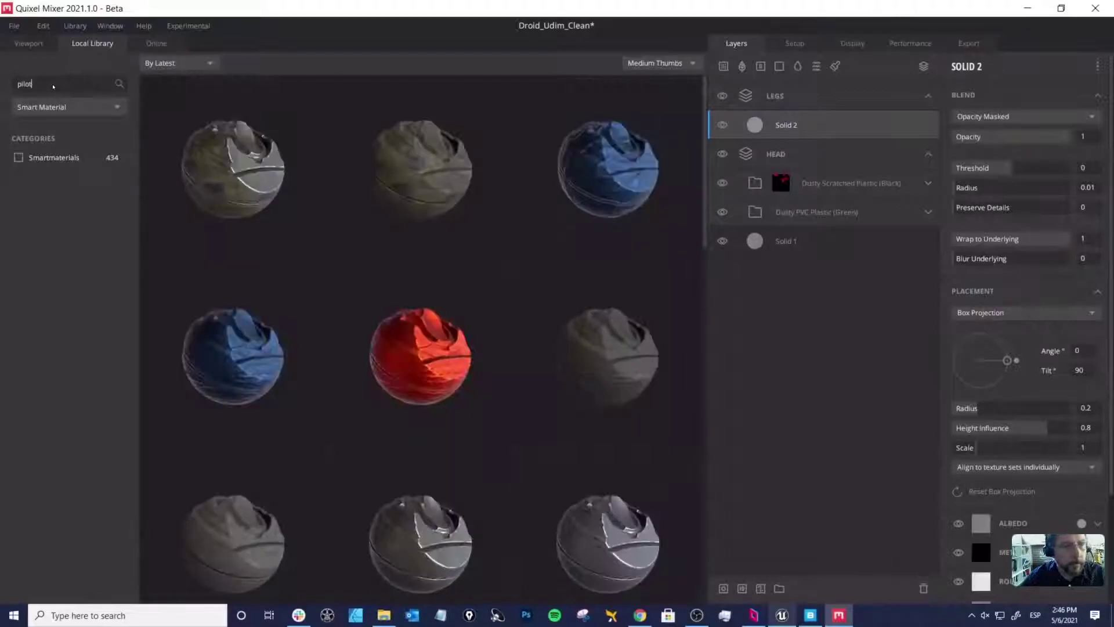
scroll(425, 247, "down", 2)
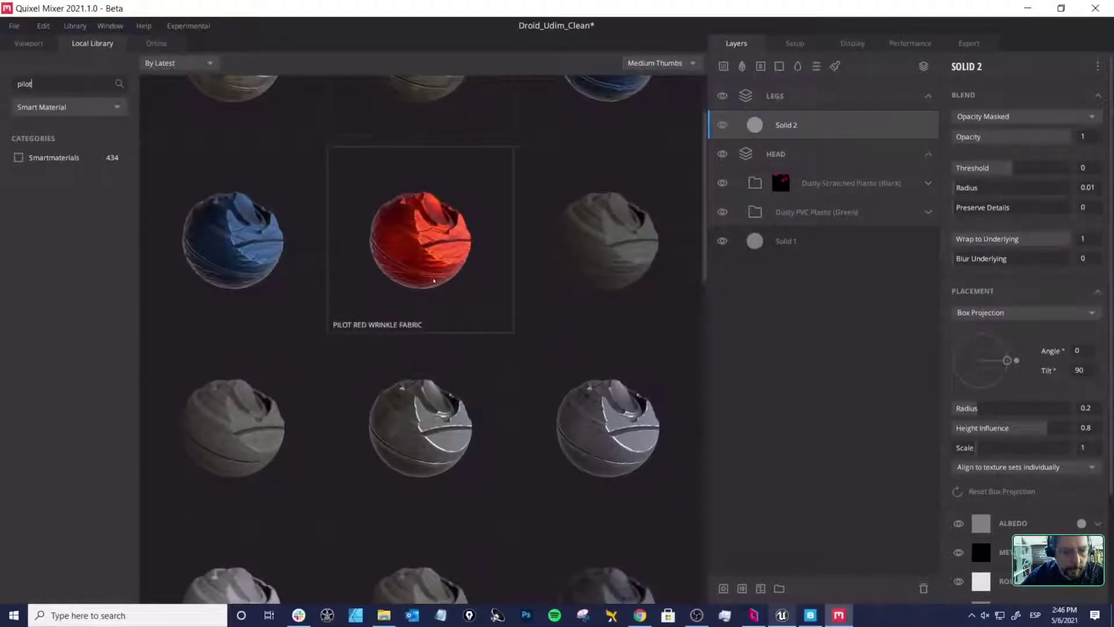
left_click(415, 421)
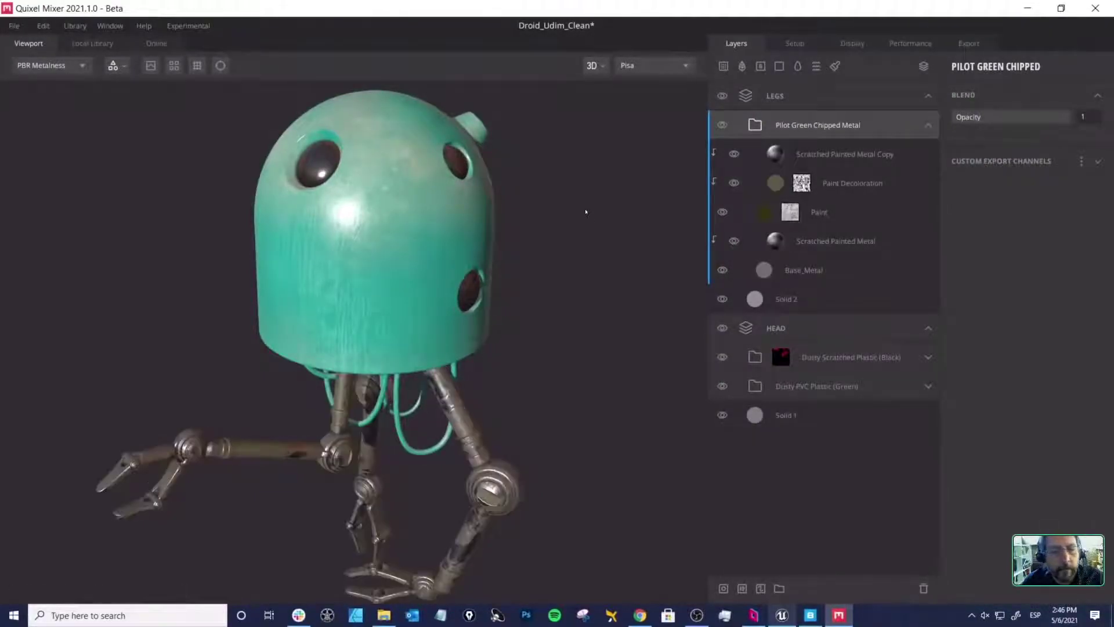
Step: Examine the chipped metal surface on the droid's legs and claws up close
middle_click_drag(536, 323, 587, 134)
scroll(470, 341, "up", 5)
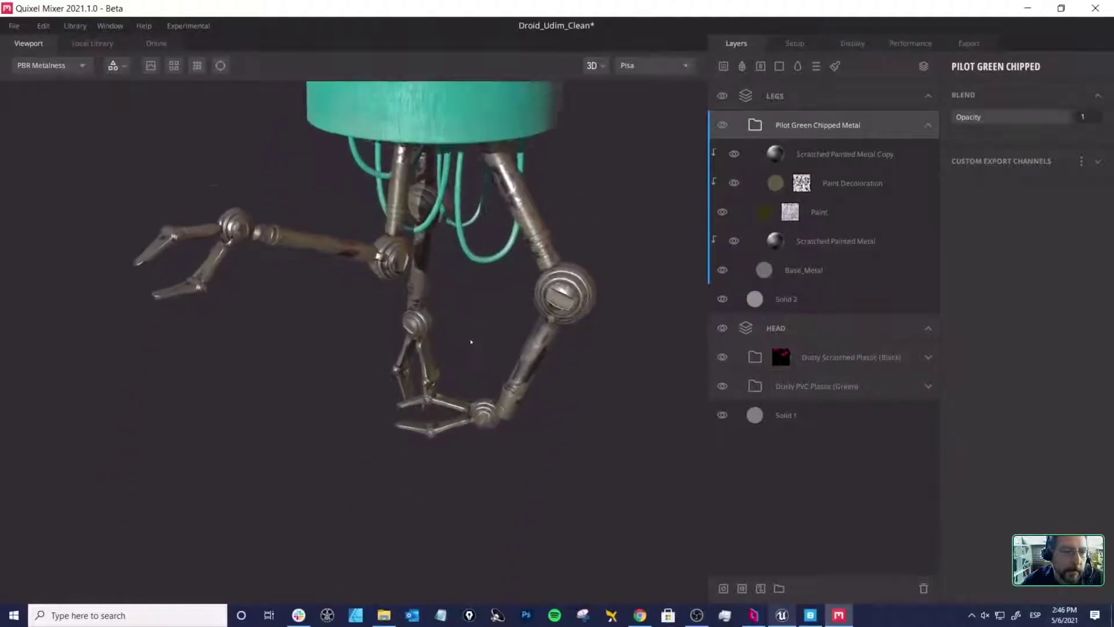
middle_click_drag(381, 264, 467, 337)
scroll(393, 328, "up", 4)
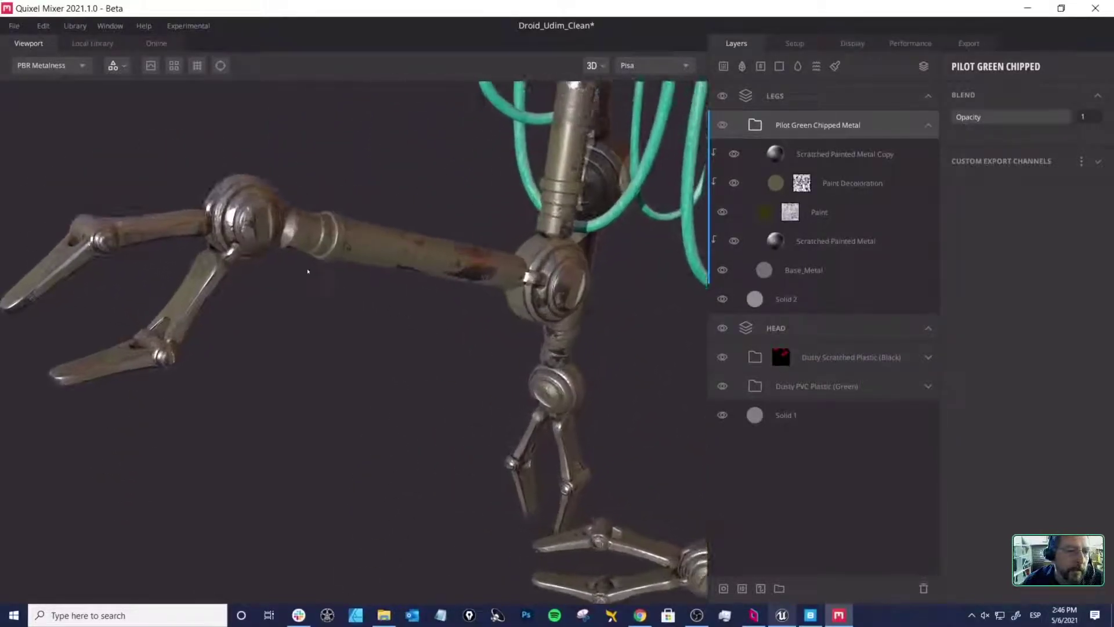
middle_click_drag(308, 271, 354, 334)
left_click_drag(289, 261, 519, 274, "alt")
scroll(377, 300, "up", 3)
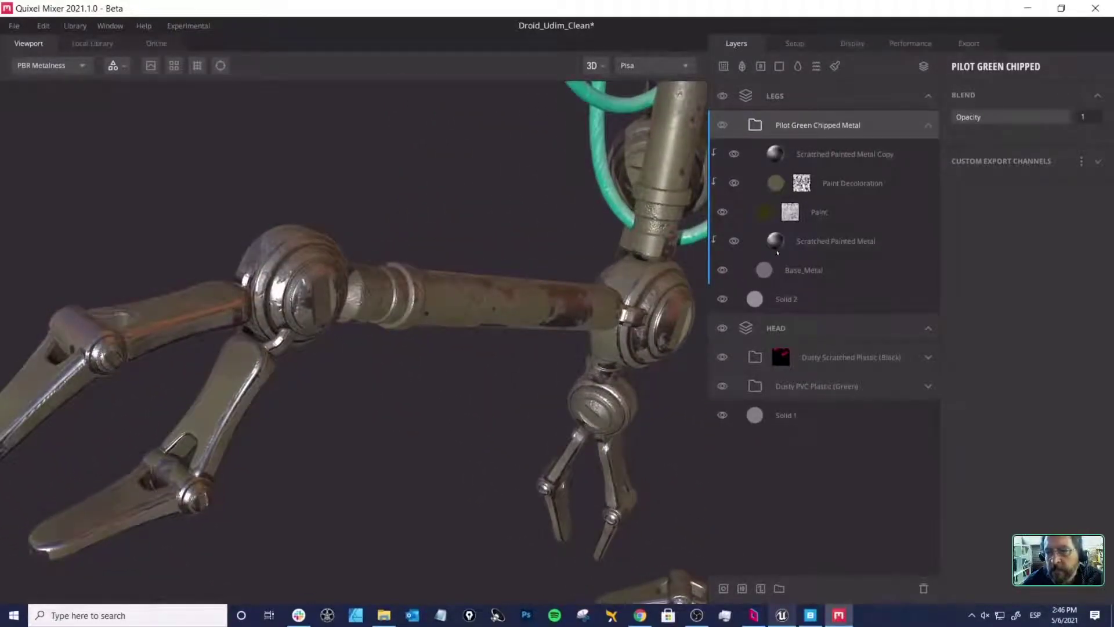
Step: Try a Wrap to Underlying value of 0.999 on the Pilot Green Chipped Metal's Paint layer, and set it to 1
left_click(765, 214)
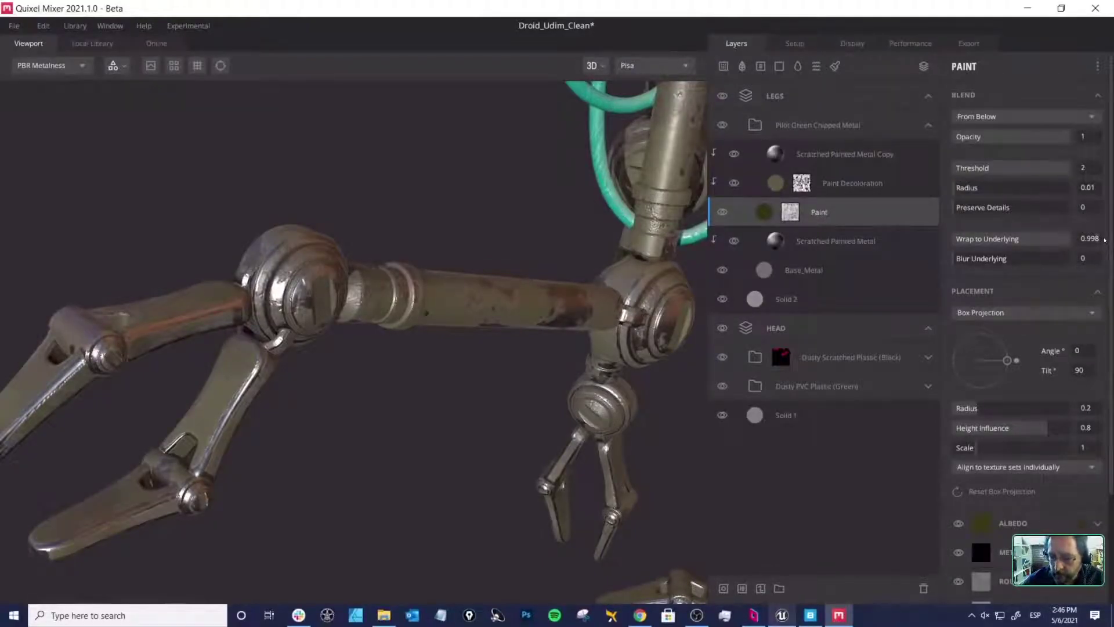
key("BackSpace")
type("9")
key("Return")
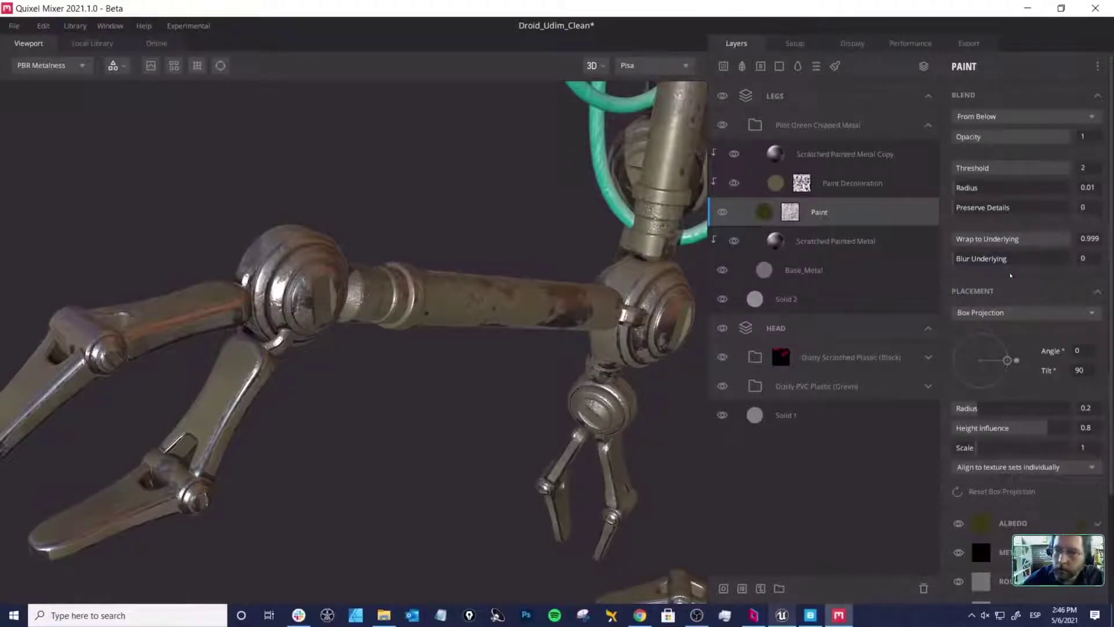
left_click(1090, 241)
type("1")
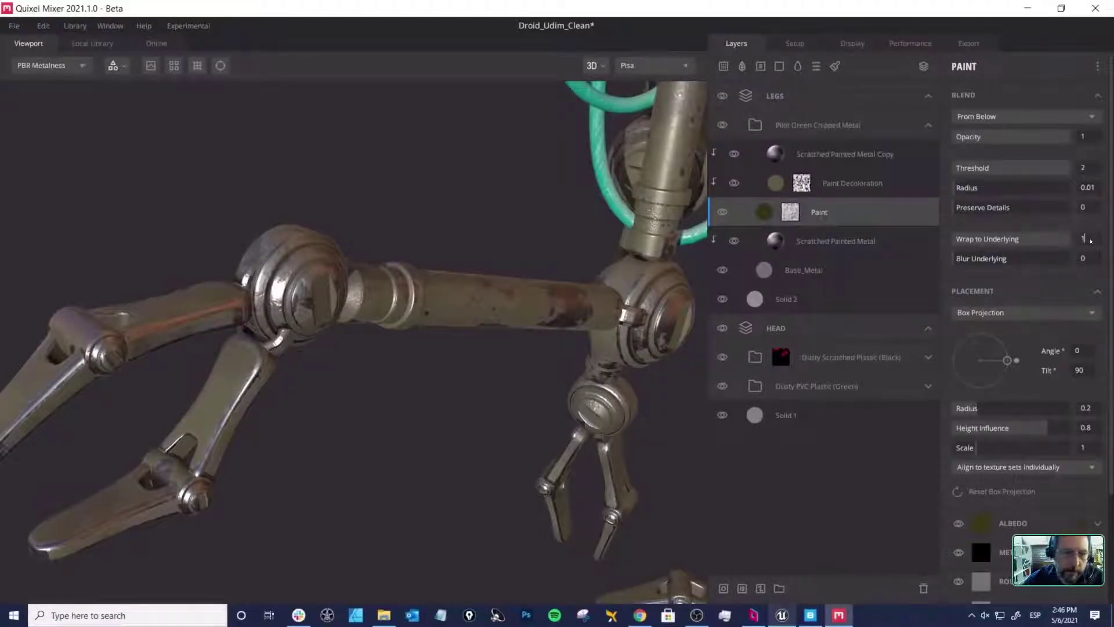
key("Return")
Step: Collapse the LEGS layer set and select the HEAD layer set
left_click_drag(354, 190, 390, 181)
middle_click_drag(446, 232, 431, 203)
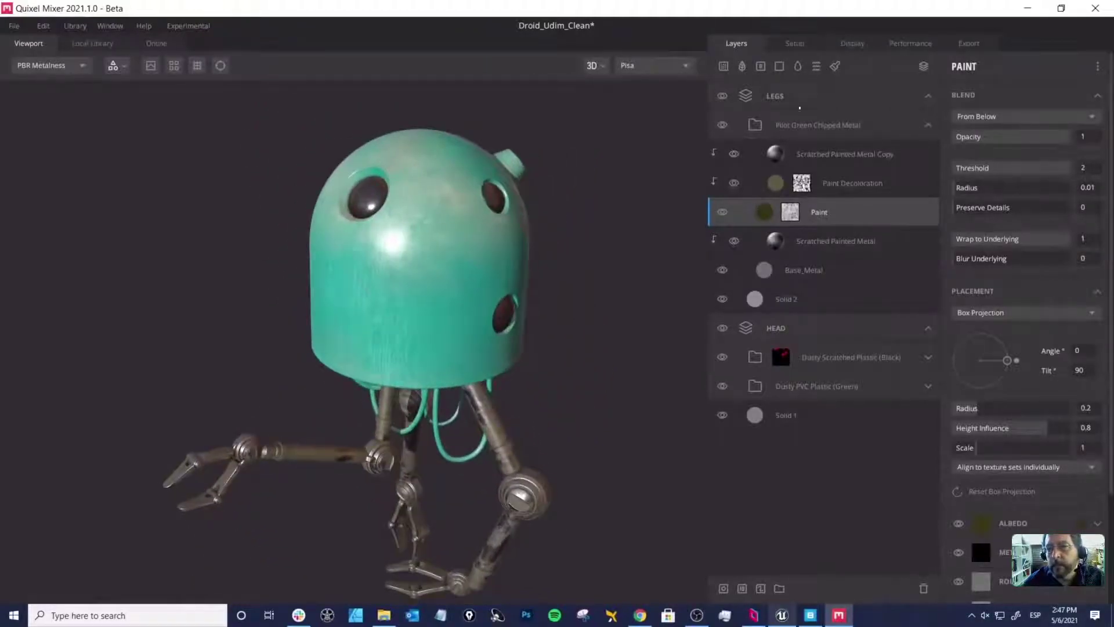
left_click(928, 97)
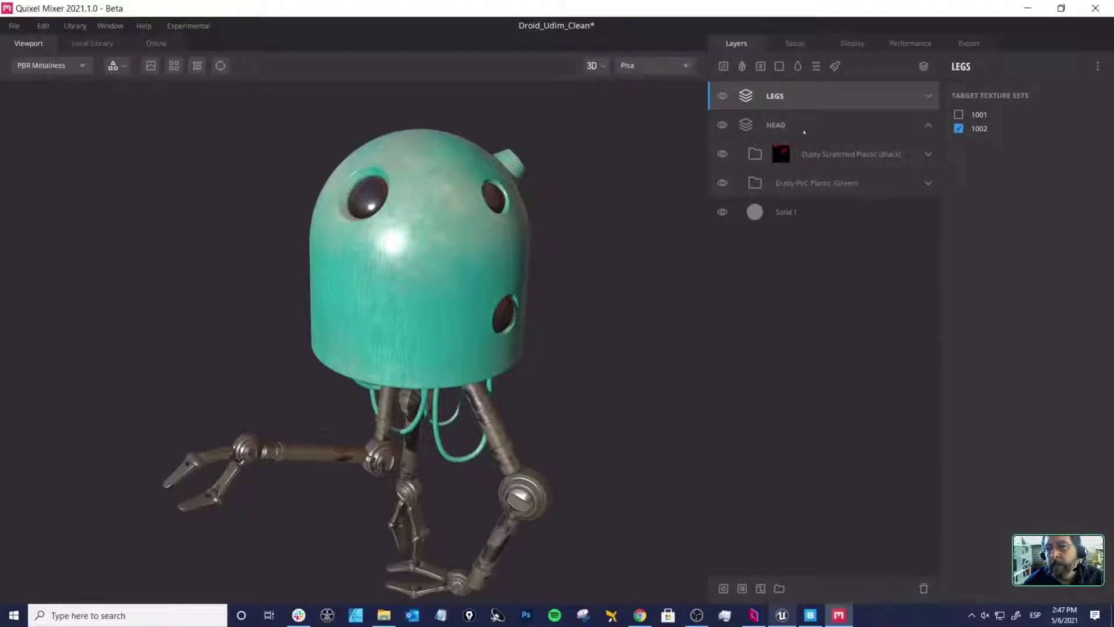
left_click(780, 132)
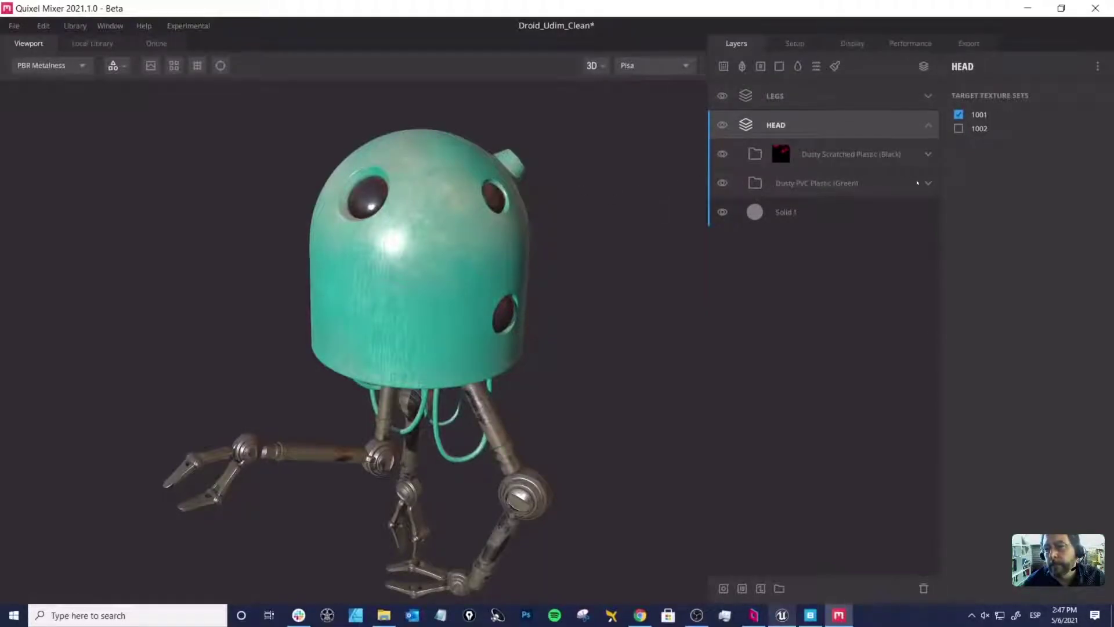
Step: Expand the head's Dusty PVC Plastic (Green) group, hide its Dirt, Dust, Scratches and Edge Wear layers, and select Base Plastic
left_click(927, 183)
left_click(817, 182)
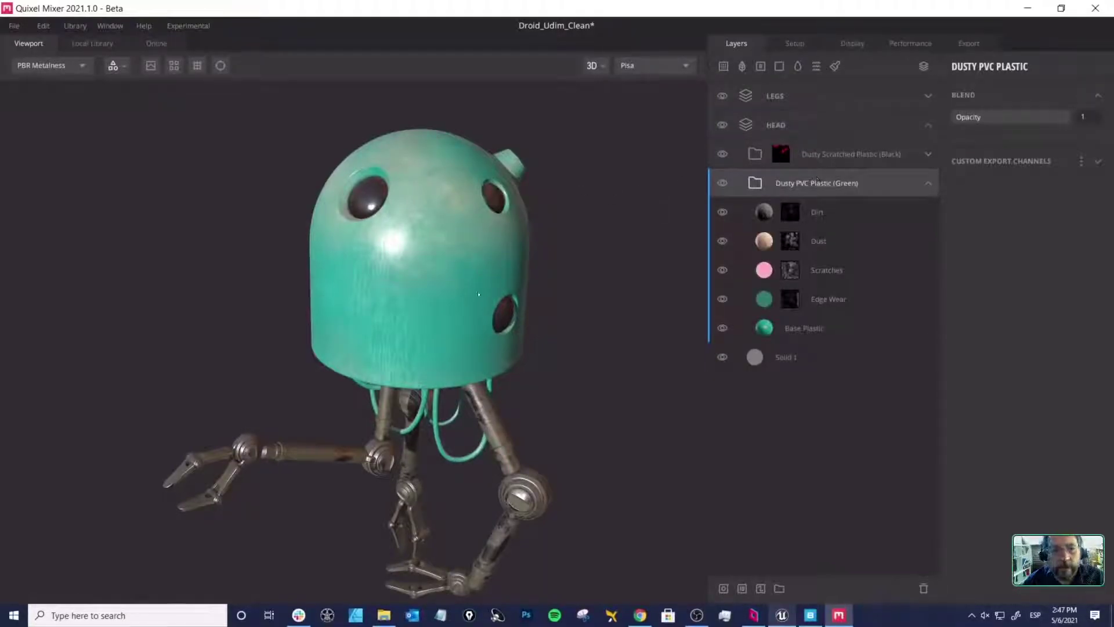
middle_click_drag(528, 279, 514, 242)
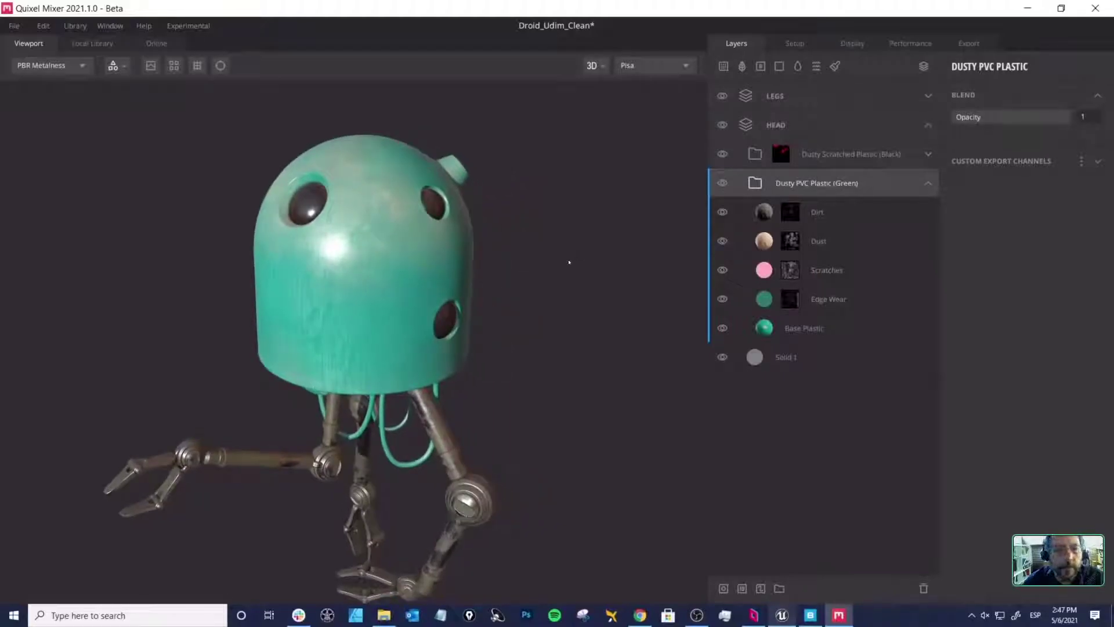
left_click_drag(569, 262, 529, 257)
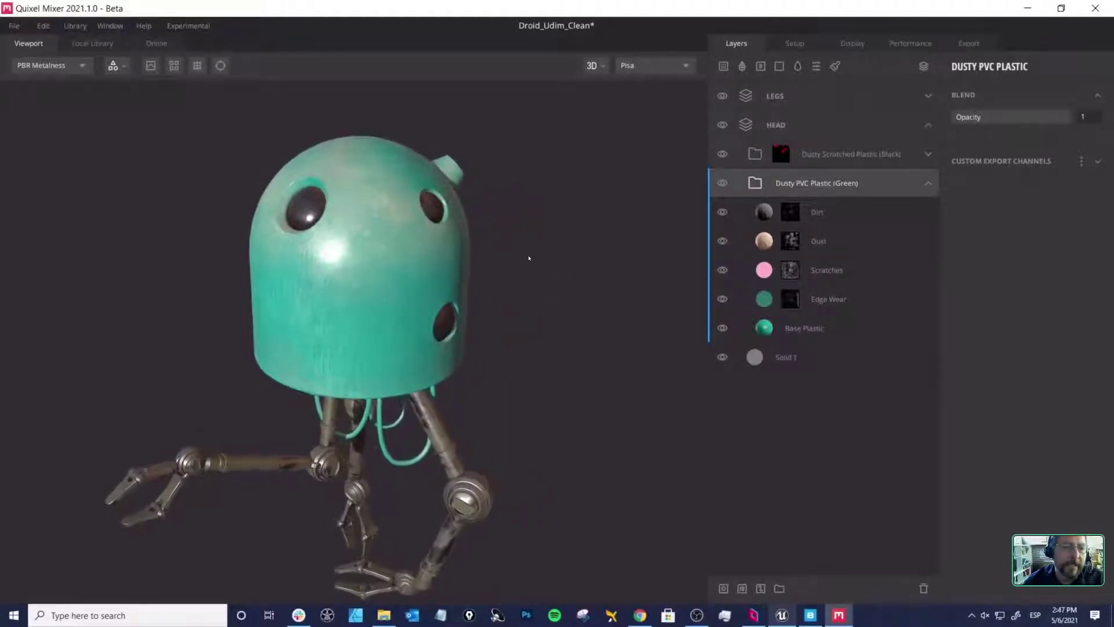
middle_click_drag(526, 252, 530, 257)
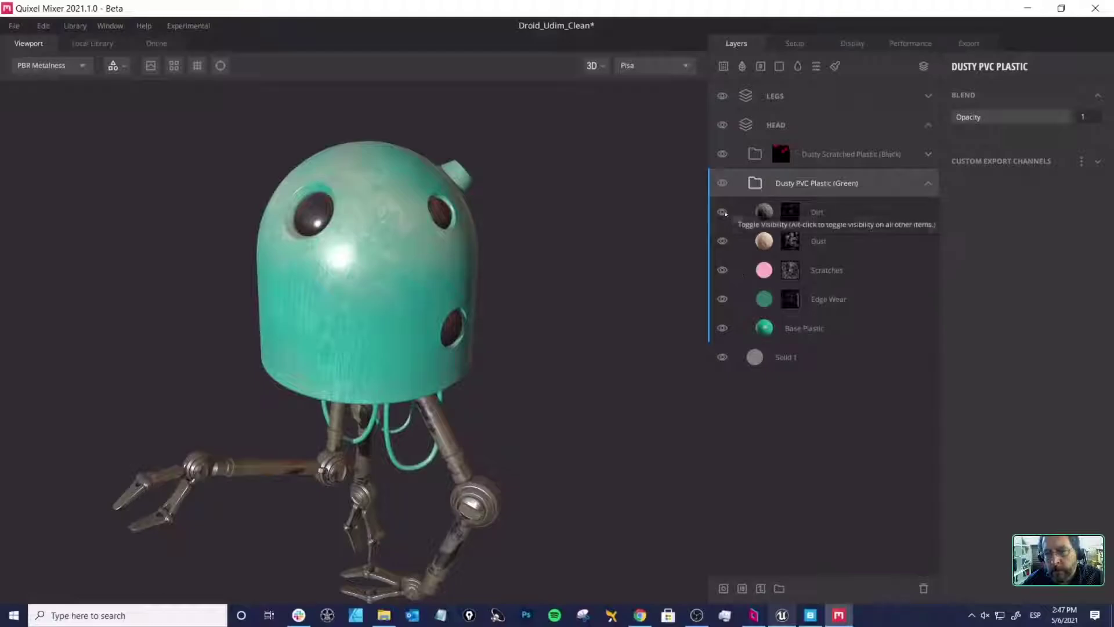
left_click(726, 213)
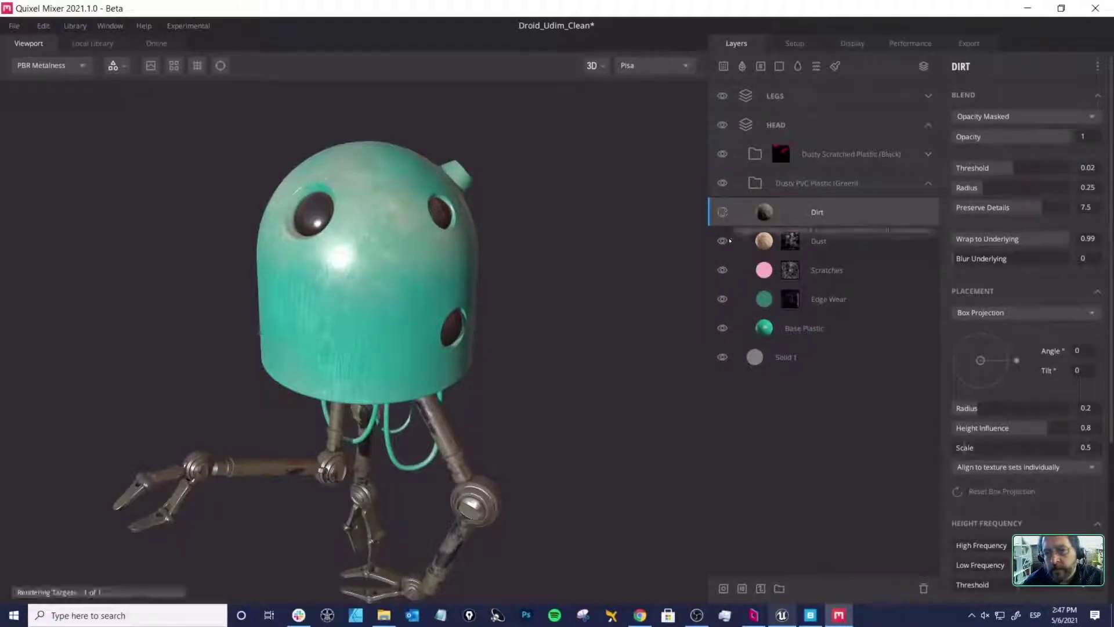
left_click(726, 240)
left_click(723, 269)
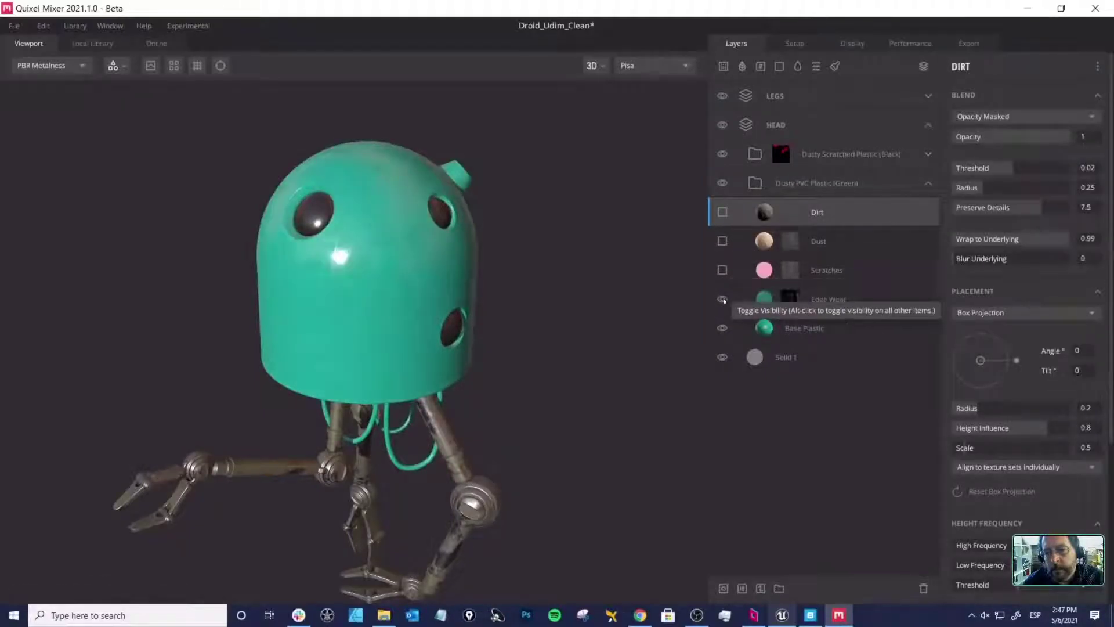
left_click(723, 301)
left_click(767, 329)
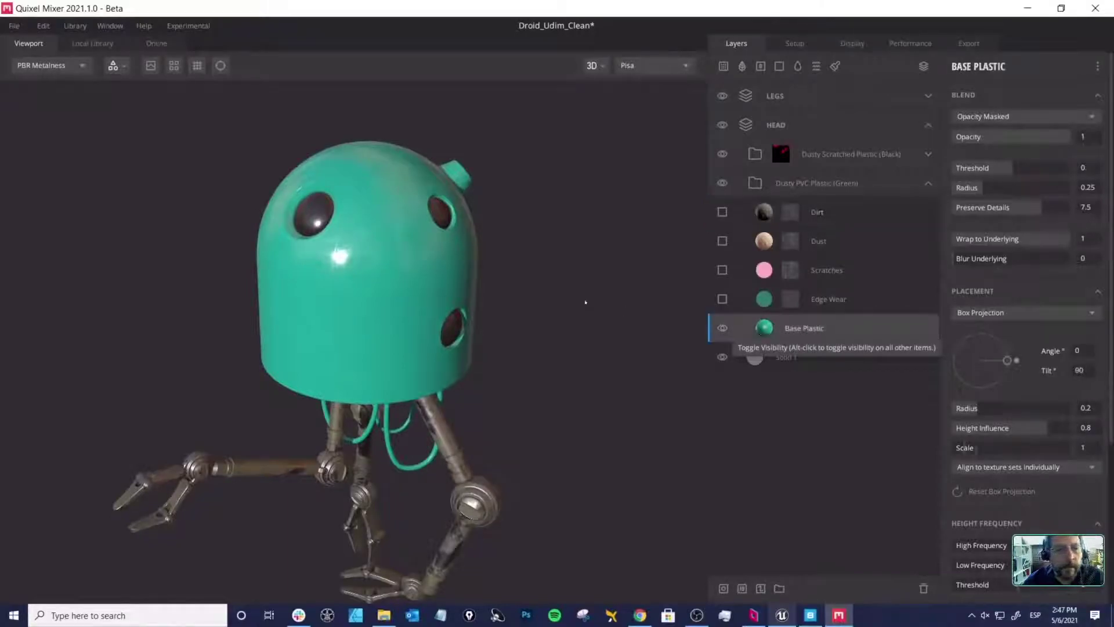
Step: Set the Base Plastic layer's box projection tilt to 2.767° and its scale to 0.5
middle_click_drag(423, 276, 444, 284)
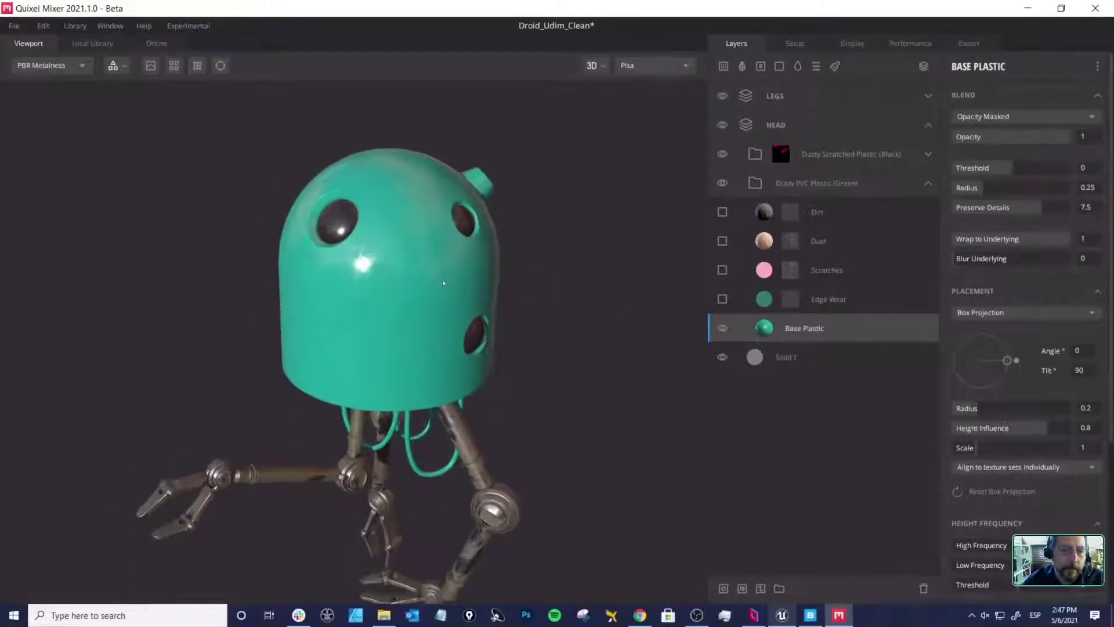
left_click_drag(444, 284, 397, 250)
right_click_drag(397, 250, 557, 434)
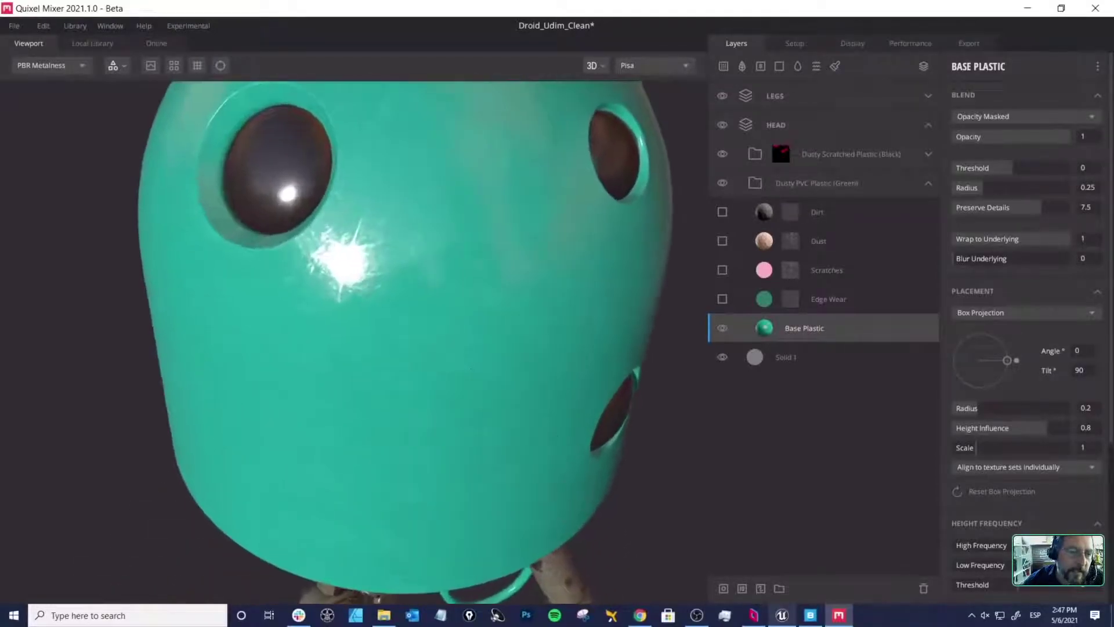
left_click_drag(557, 434, 410, 289)
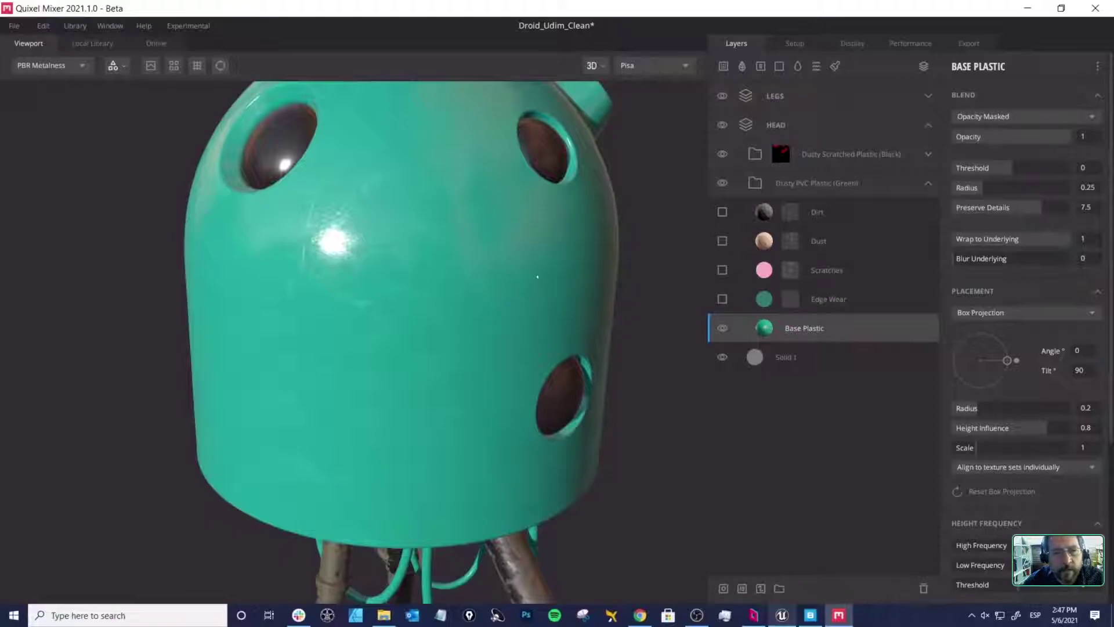
scroll(504, 255, "down", 3)
left_click_drag(501, 262, 511, 242)
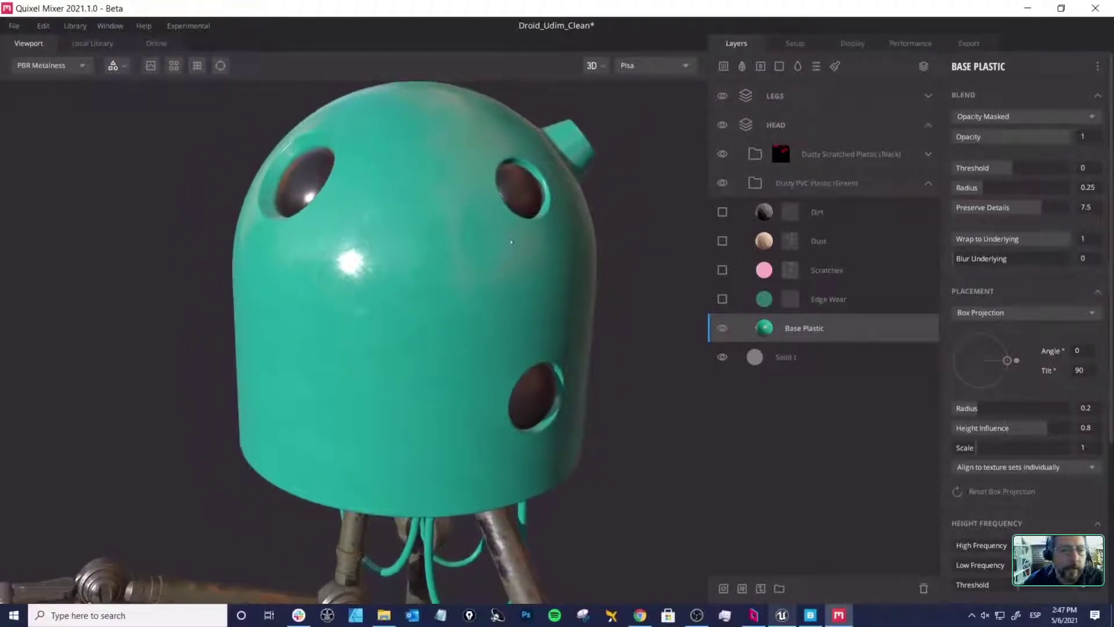
left_click_drag(436, 300, 412, 282)
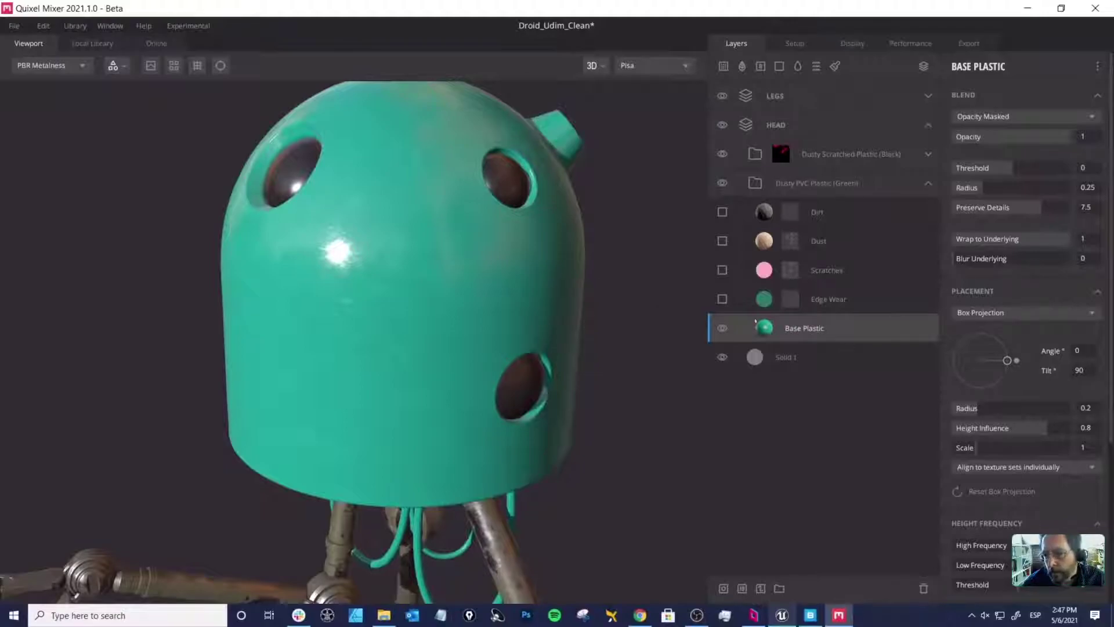
left_click_drag(1007, 360, 981, 361)
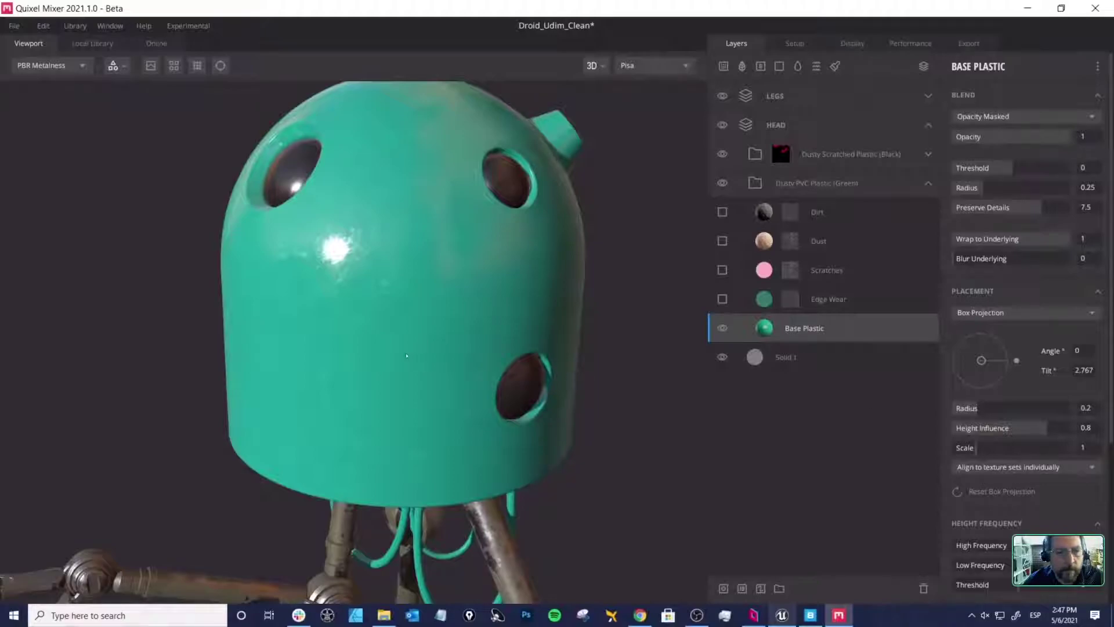
middle_click_drag(409, 366, 411, 331)
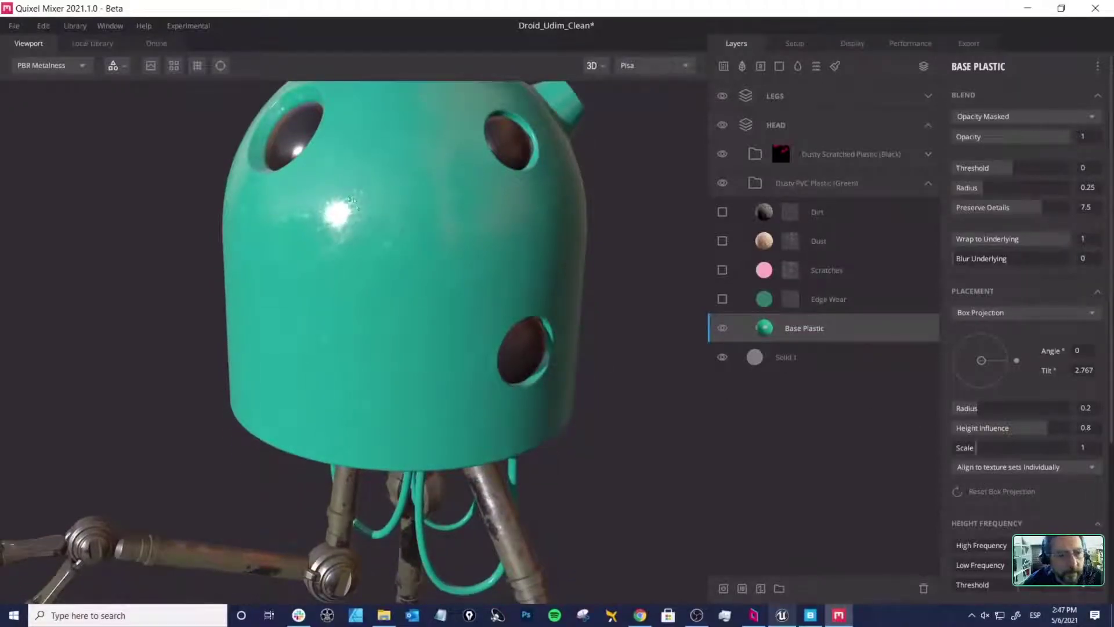
scroll(351, 200, "up", 2)
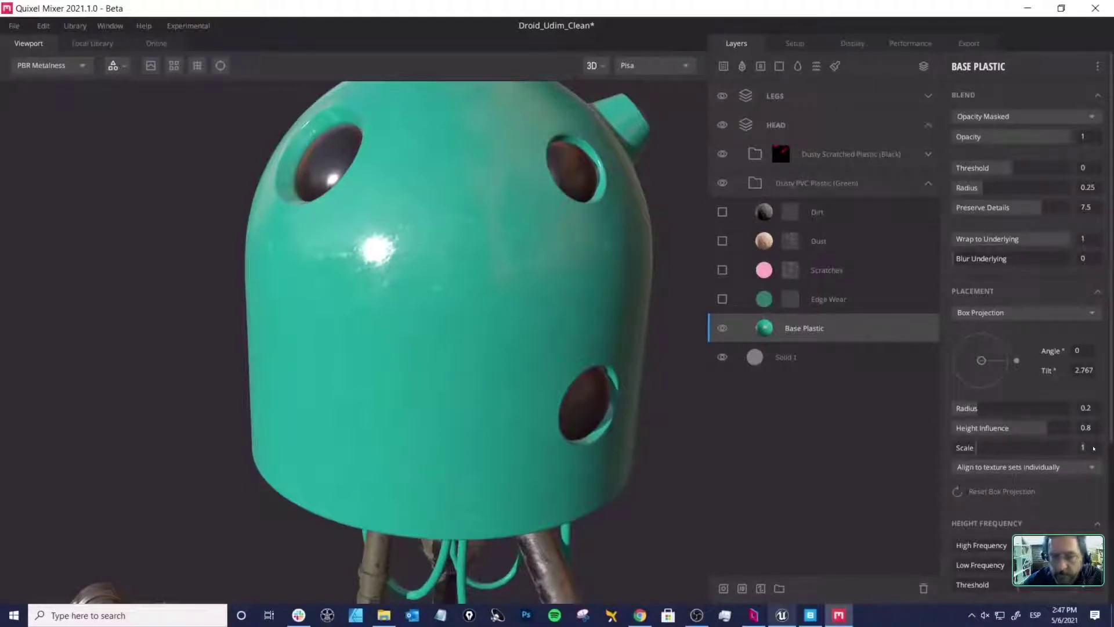
type("0.5")
key("Return")
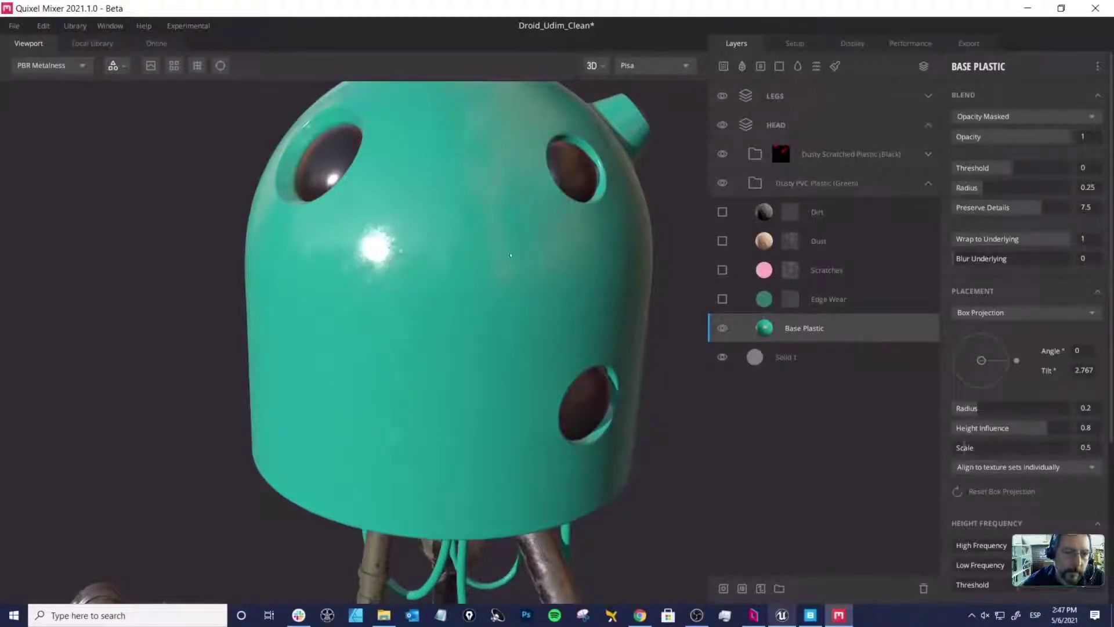
Step: Examine the rescaled base plastic surface on the droid's head from several angles and distances
left_click_drag(323, 286, 470, 279, "alt")
scroll(452, 283, "down", 3)
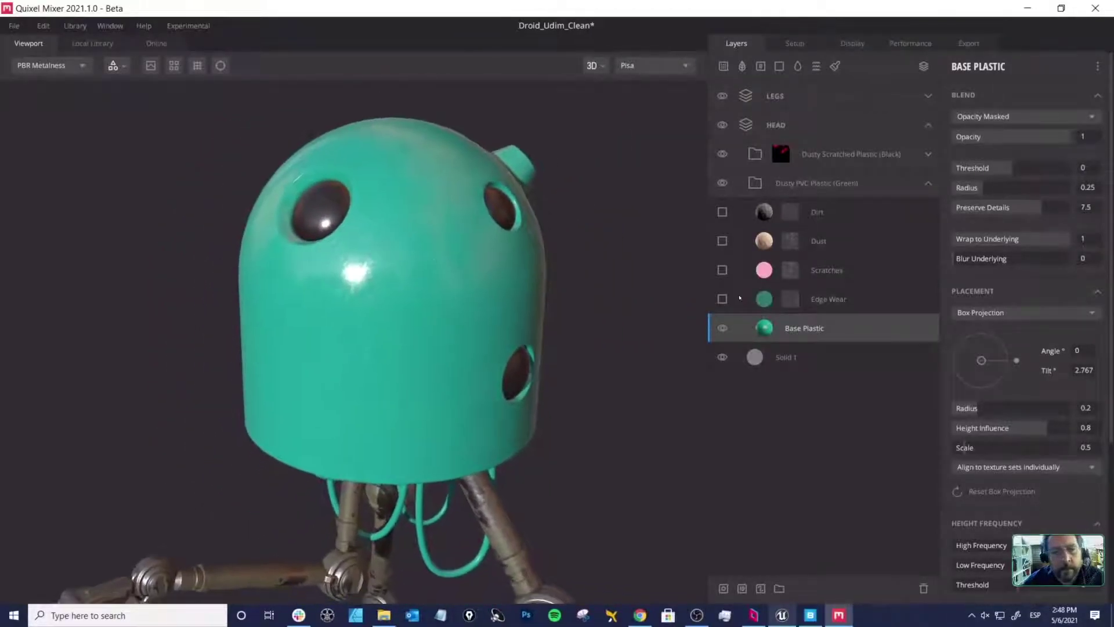
middle_click_drag(440, 293, 507, 218)
scroll(493, 232, "down", 3)
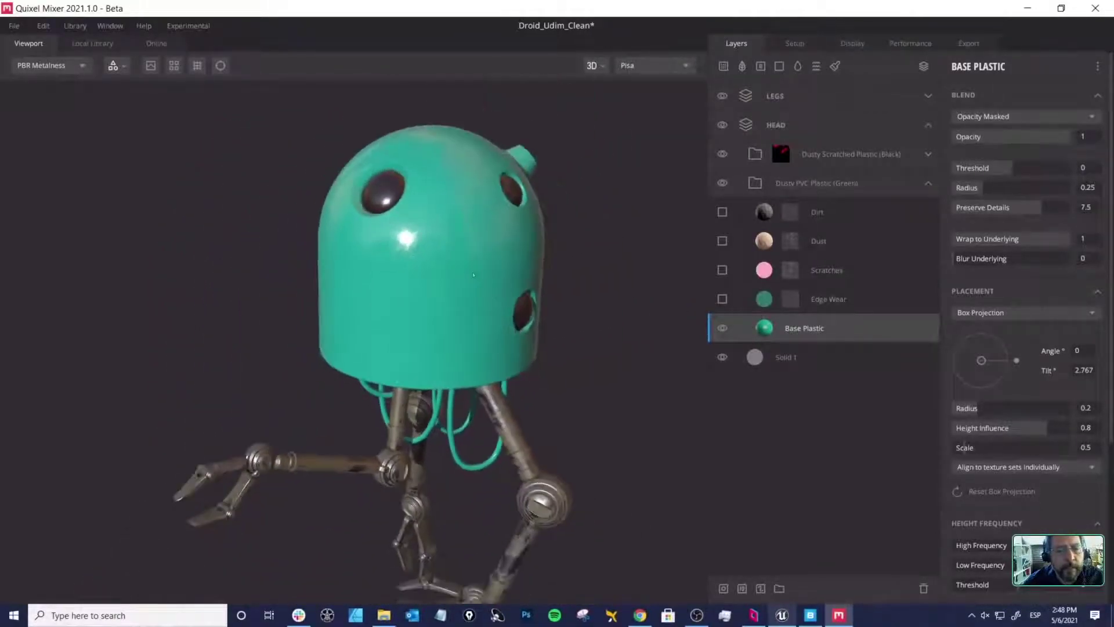
middle_click_drag(449, 315, 449, 263)
left_click_drag(450, 263, 488, 243, "alt")
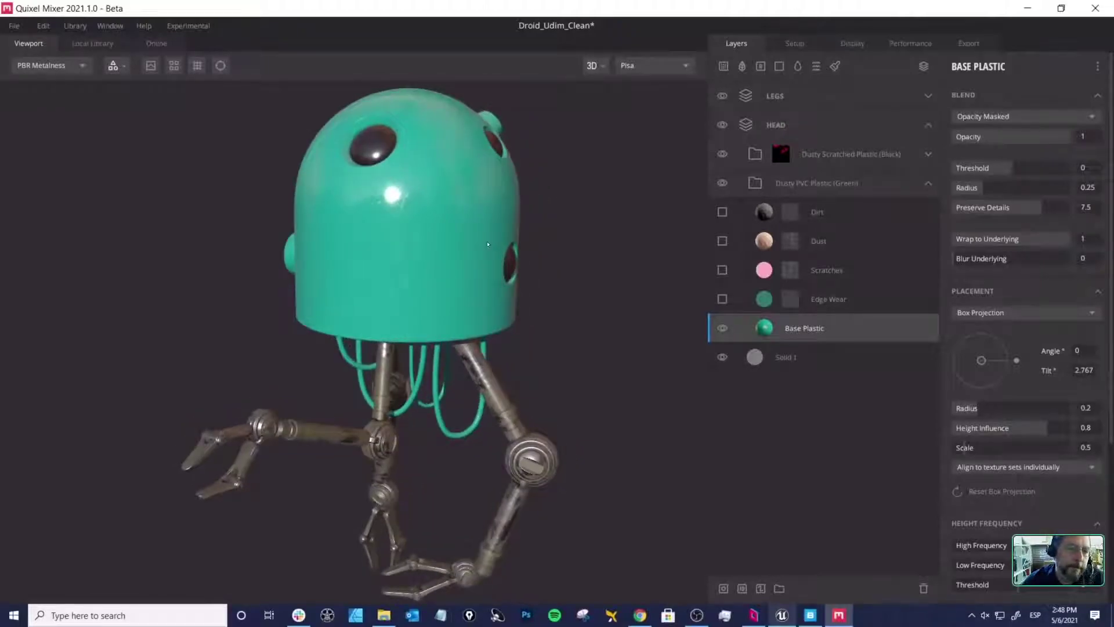
middle_click_drag(446, 217, 446, 251)
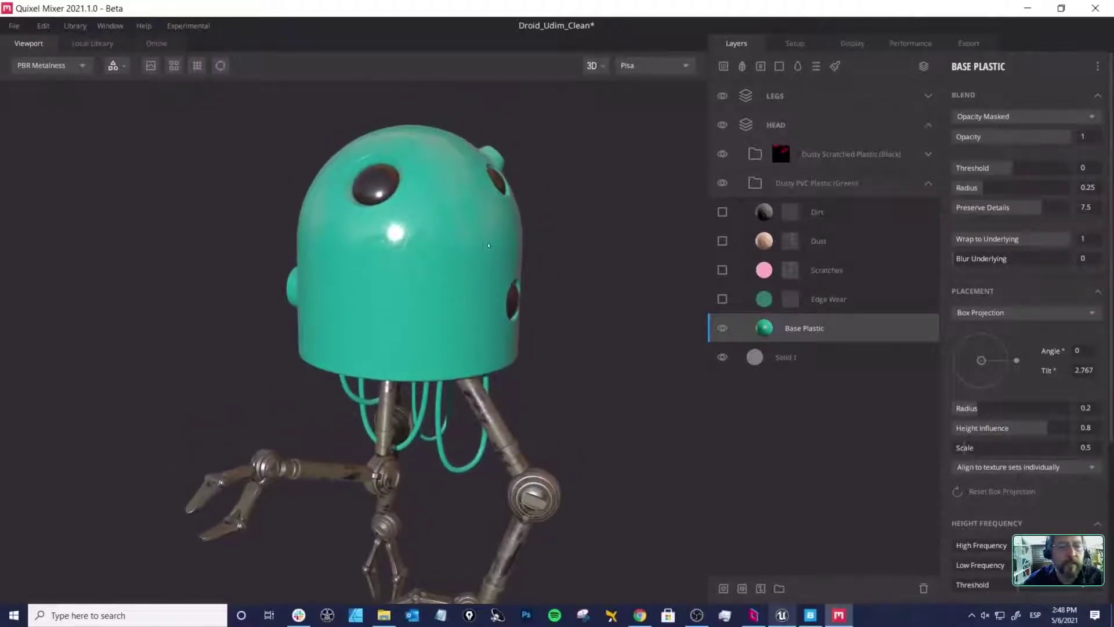
left_click_drag(455, 244, 450, 260, "alt")
right_click_drag(450, 260, 525, 303, "alt")
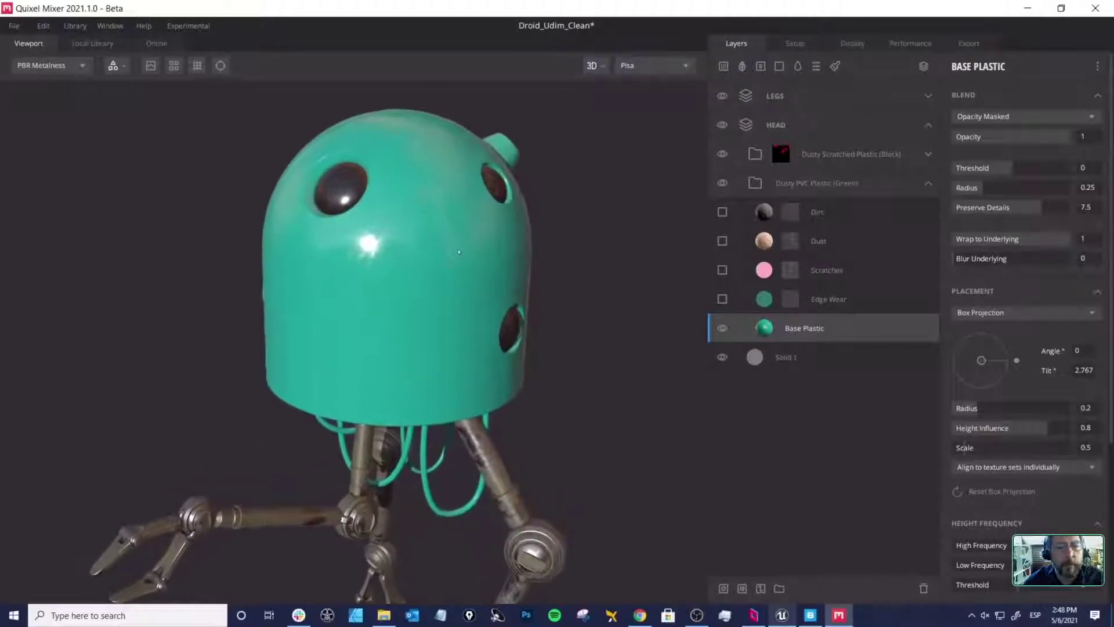
middle_click_drag(462, 252, 460, 247)
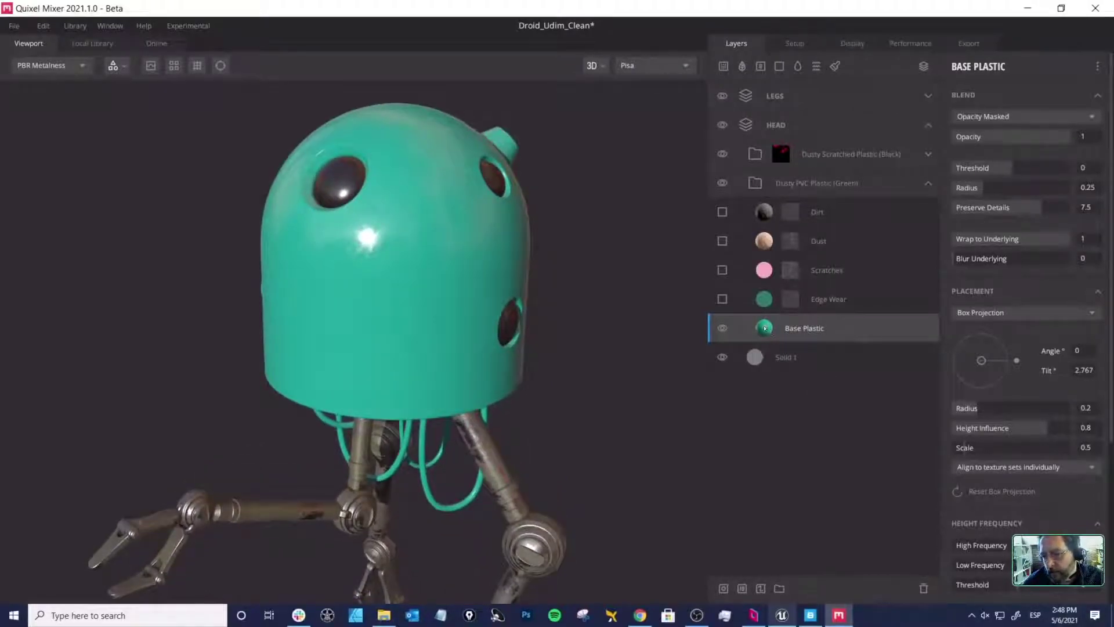
Step: Change the Base Plastic layer's albedo colour to a muted dark green with hue 131, hex 2E4A33
scroll(1071, 520, "down", 2)
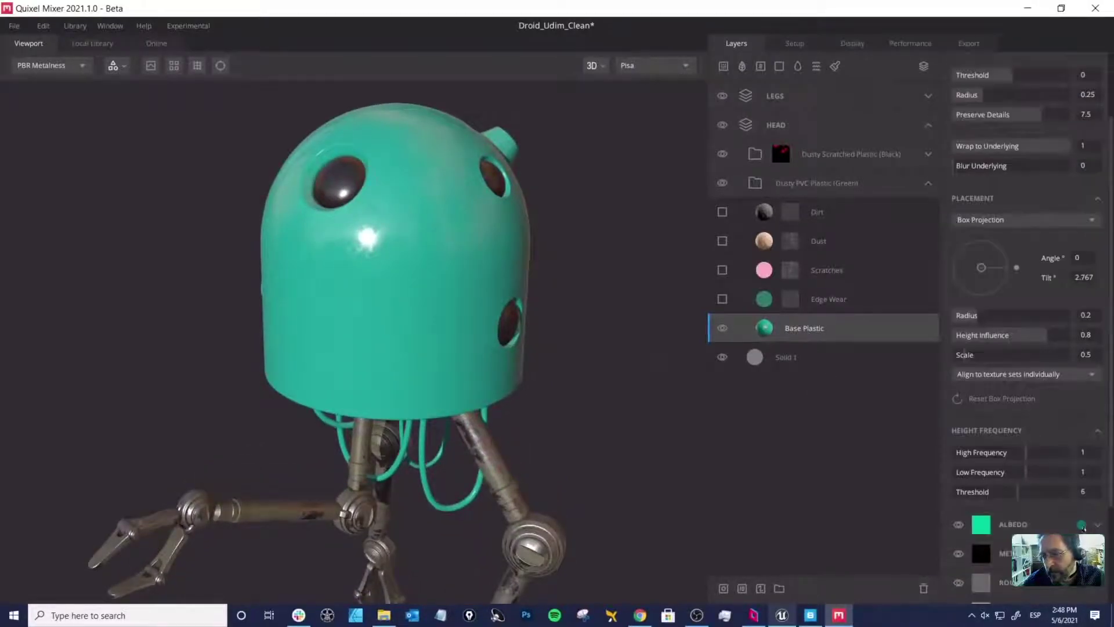
left_click(1082, 525)
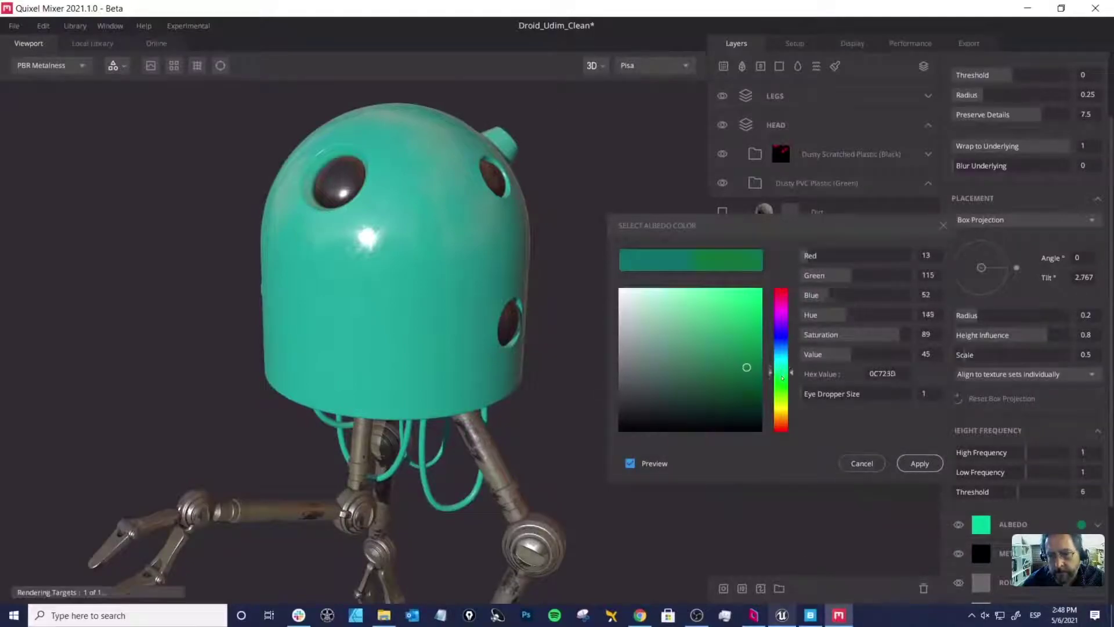
left_click_drag(782, 377, 782, 382)
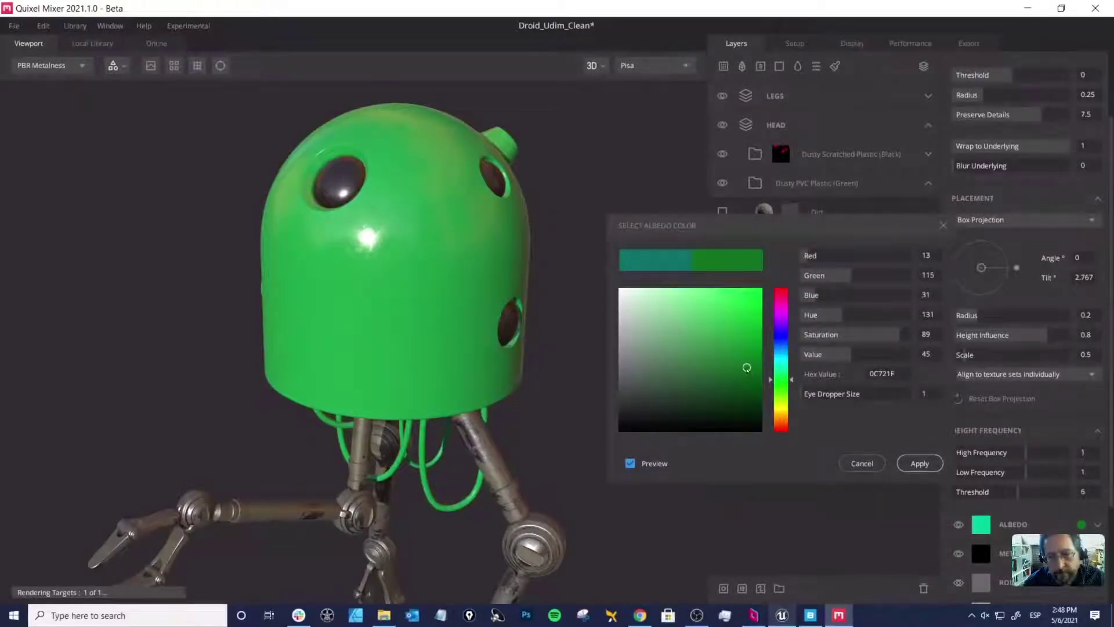
left_click(687, 385)
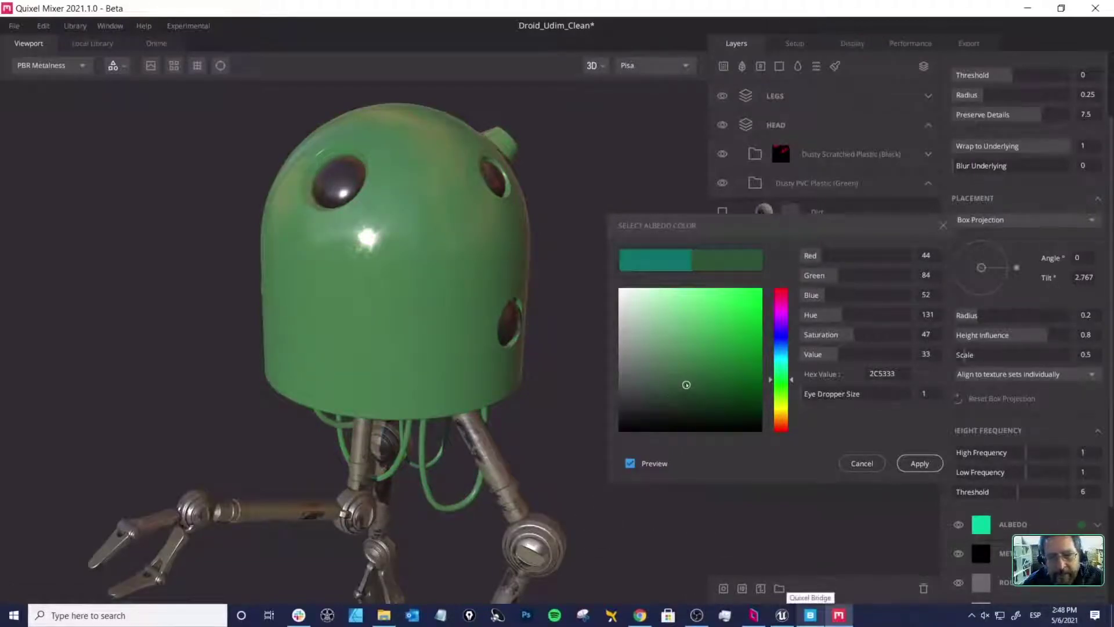
left_click(673, 391)
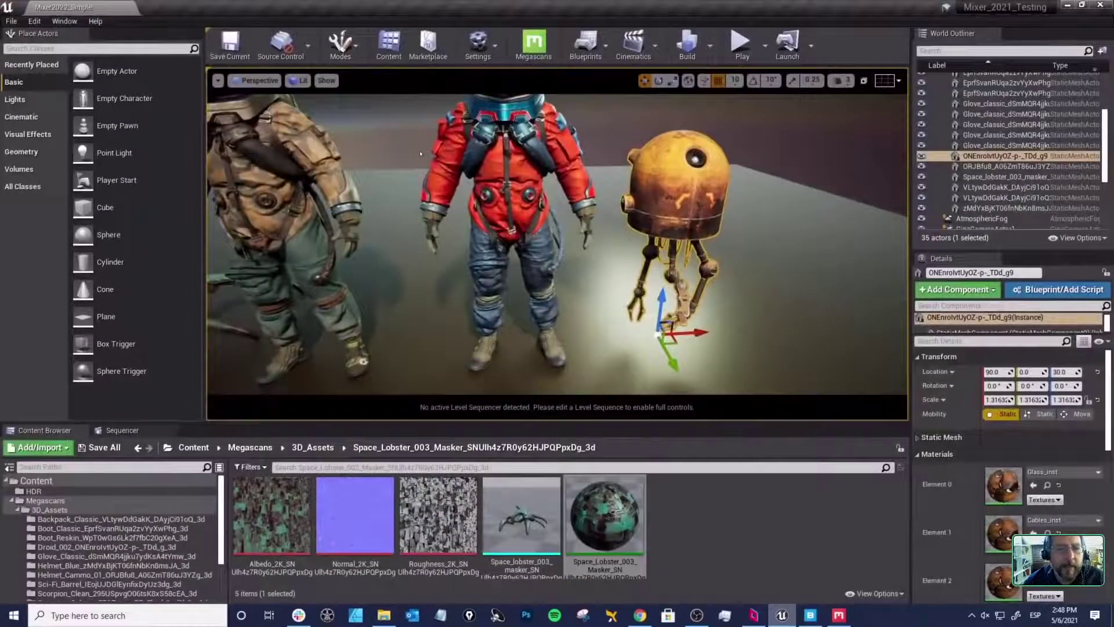
Step: Switch to Unreal Editor and examine the astronaut suits, lobster and droid in the scene
right_click_drag(557, 244, 493, 218)
left_click_drag(557, 244, 551, 219, "alt")
left_click_drag(503, 185, 510, 197, "alt")
left_click(503, 185)
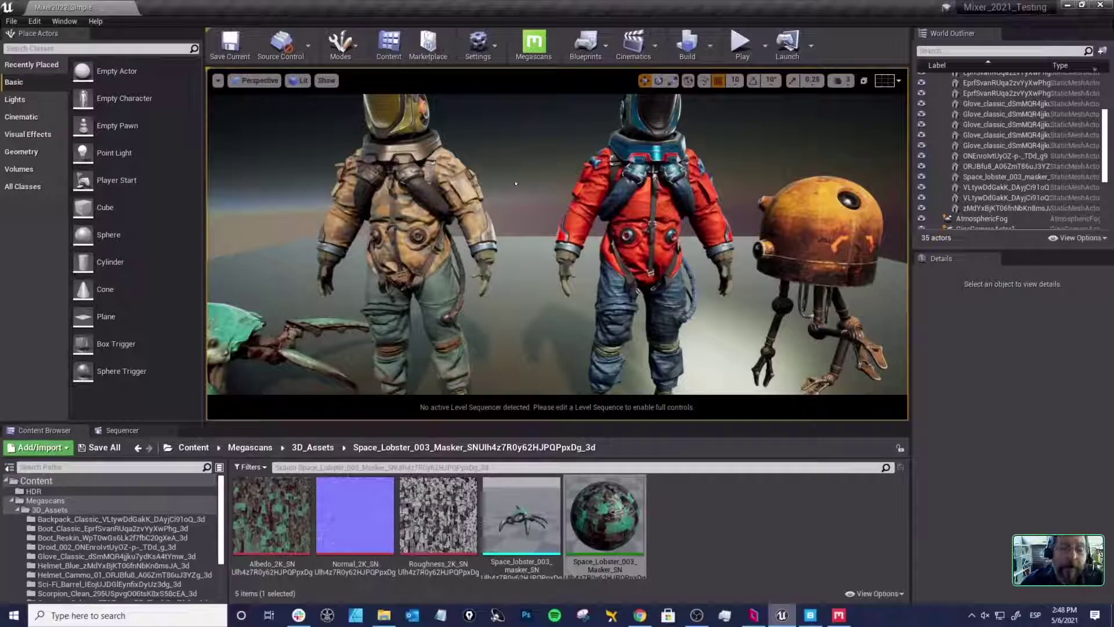
scroll(506, 184, "up", 3)
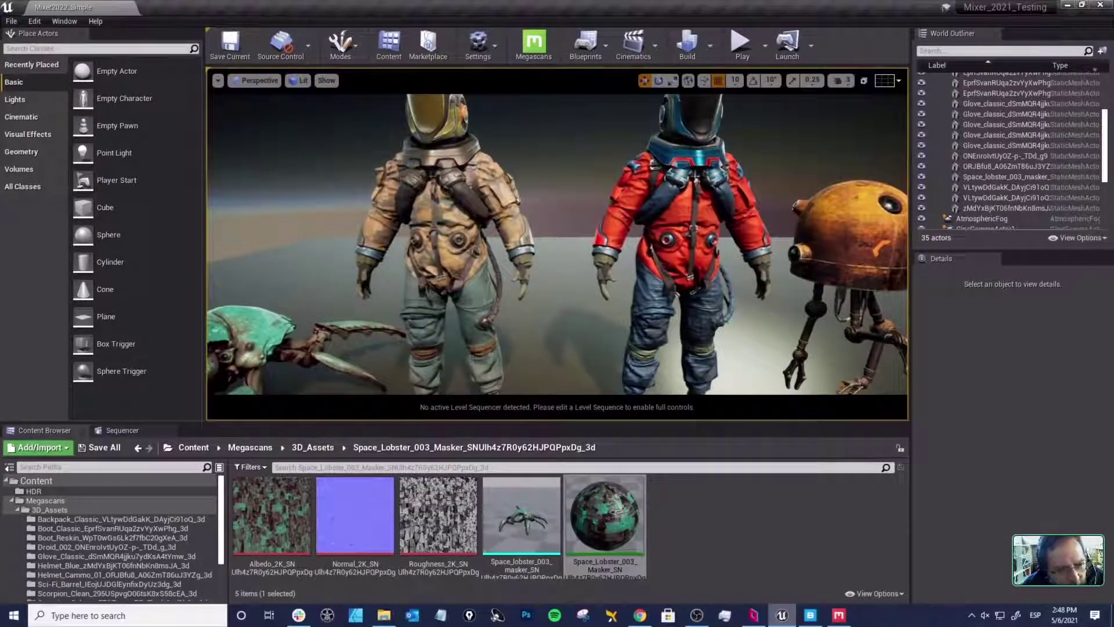
right_click_drag(493, 192, 472, 192)
left_click(494, 192)
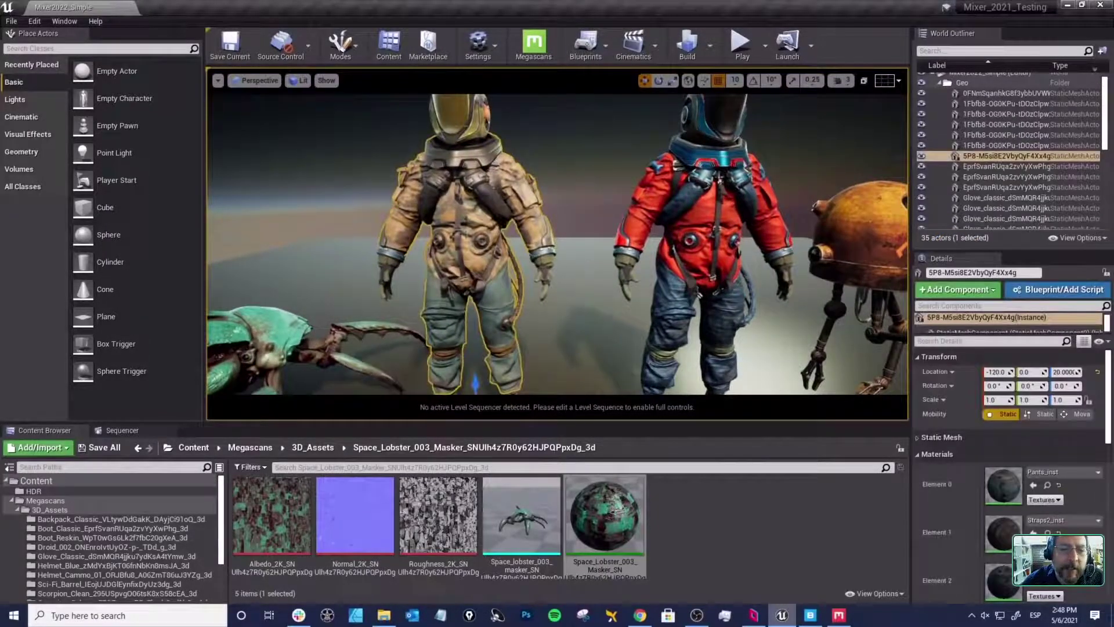
right_click_drag(613, 182, 634, 183)
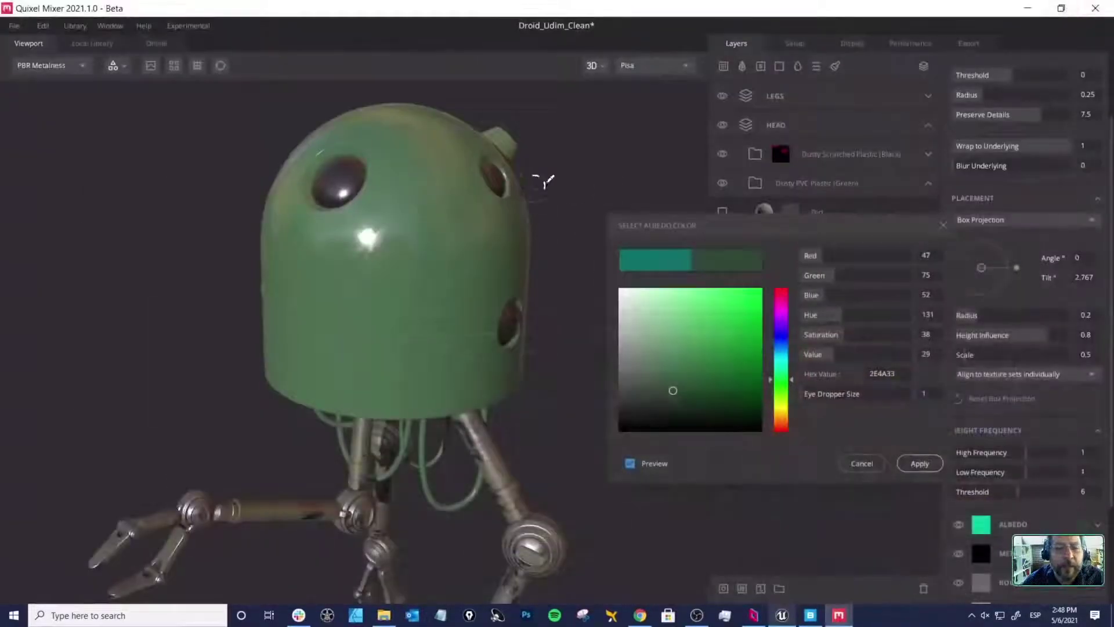
Step: Back in Mixer, refine the Base Plastic albedo to the muted green 335038 and apply it
left_click(670, 394)
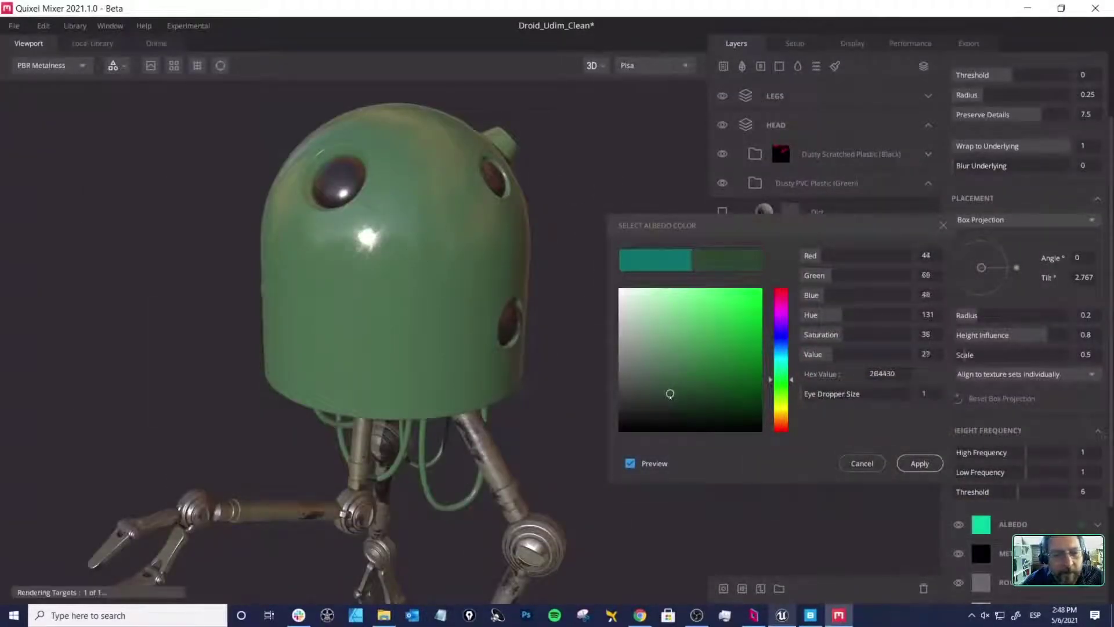
left_click_drag(670, 395, 669, 386)
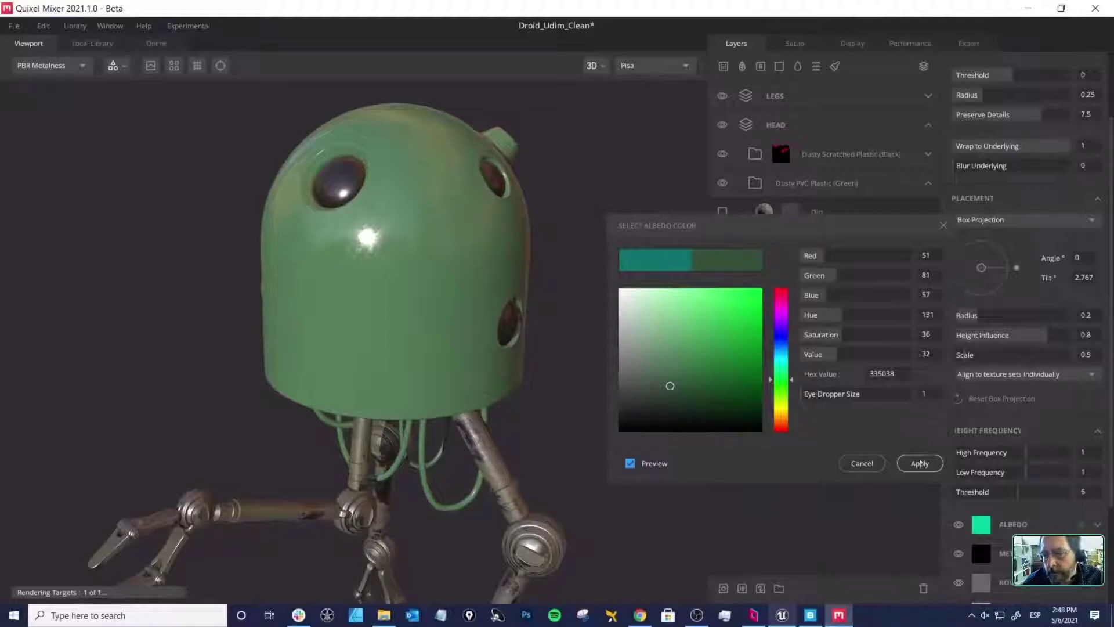
left_click(919, 463)
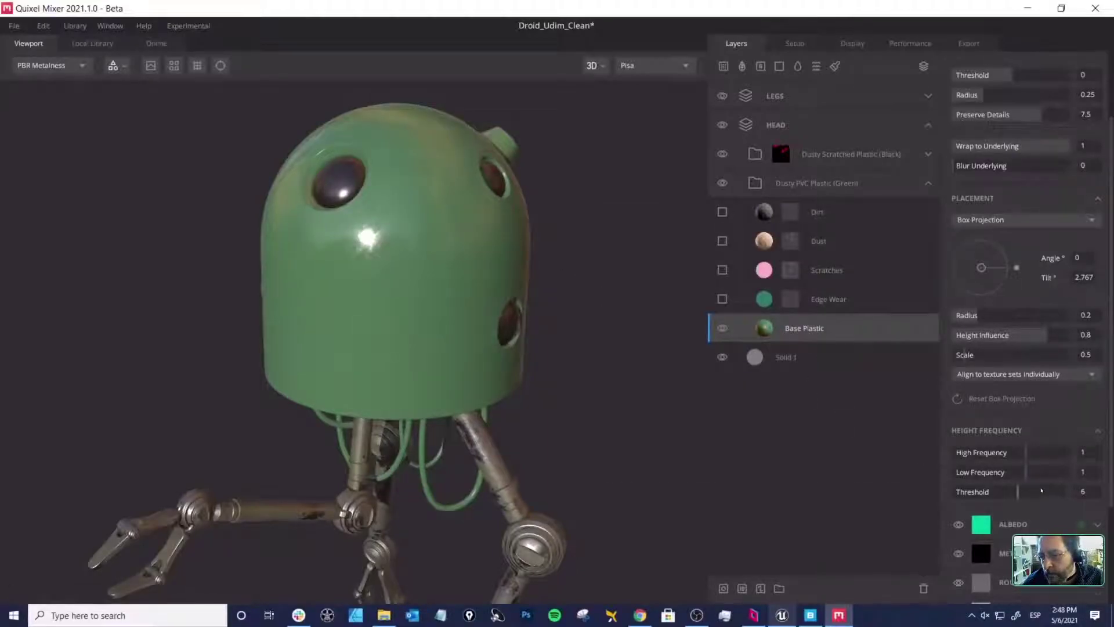
scroll(987, 435, "down", 3)
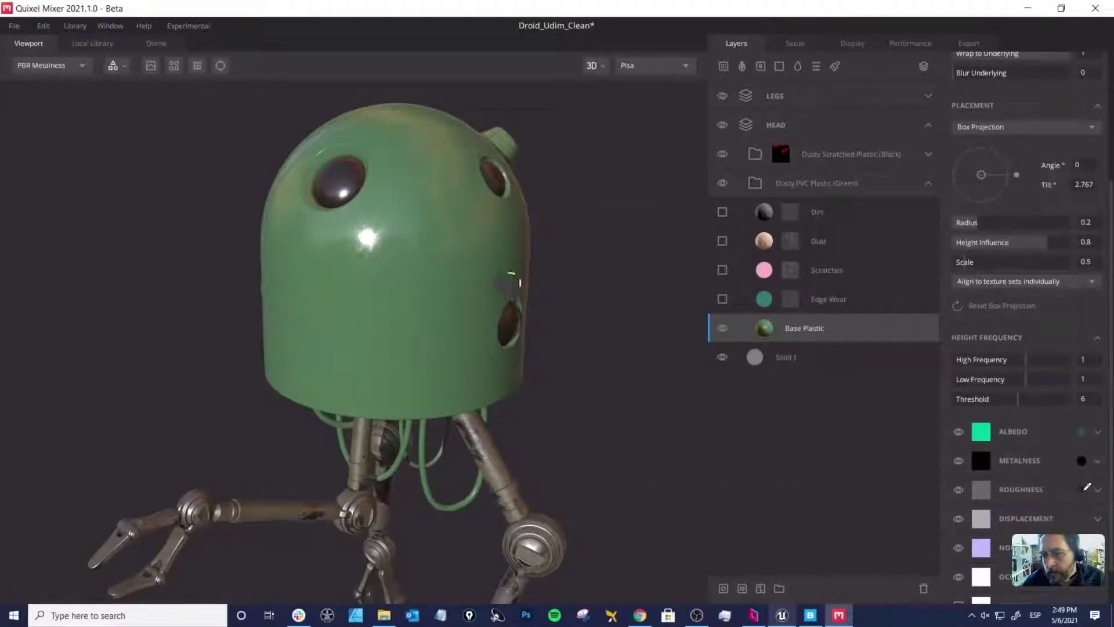
Step: Set the Base Plastic layer's roughness colour to grey 595959 and apply it
left_click(1080, 490)
left_click(621, 382)
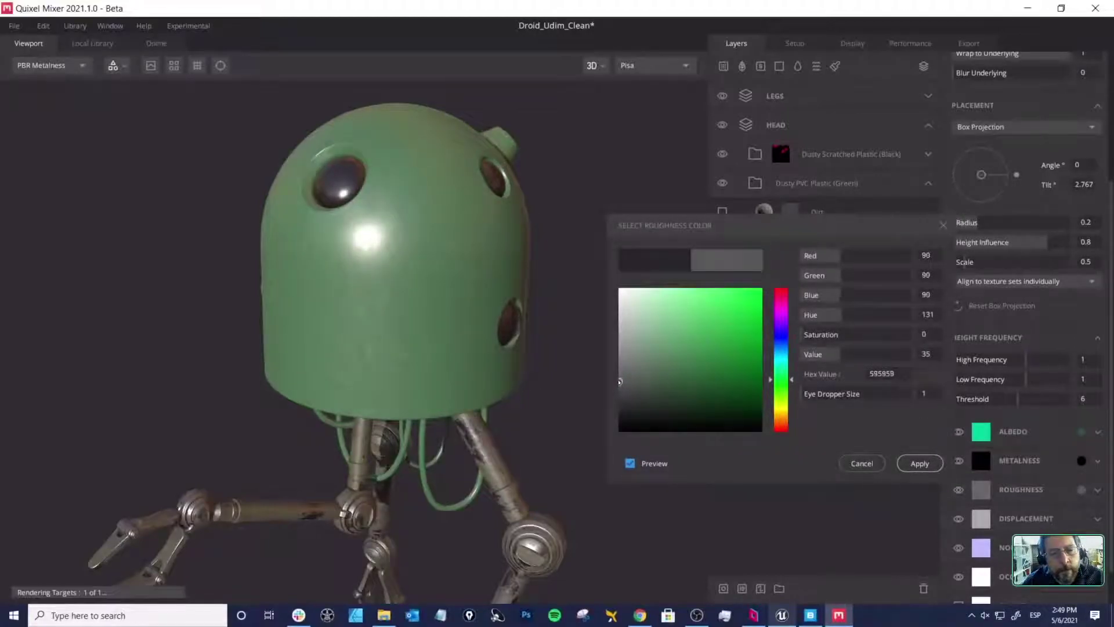
left_click_drag(621, 381, 619, 380)
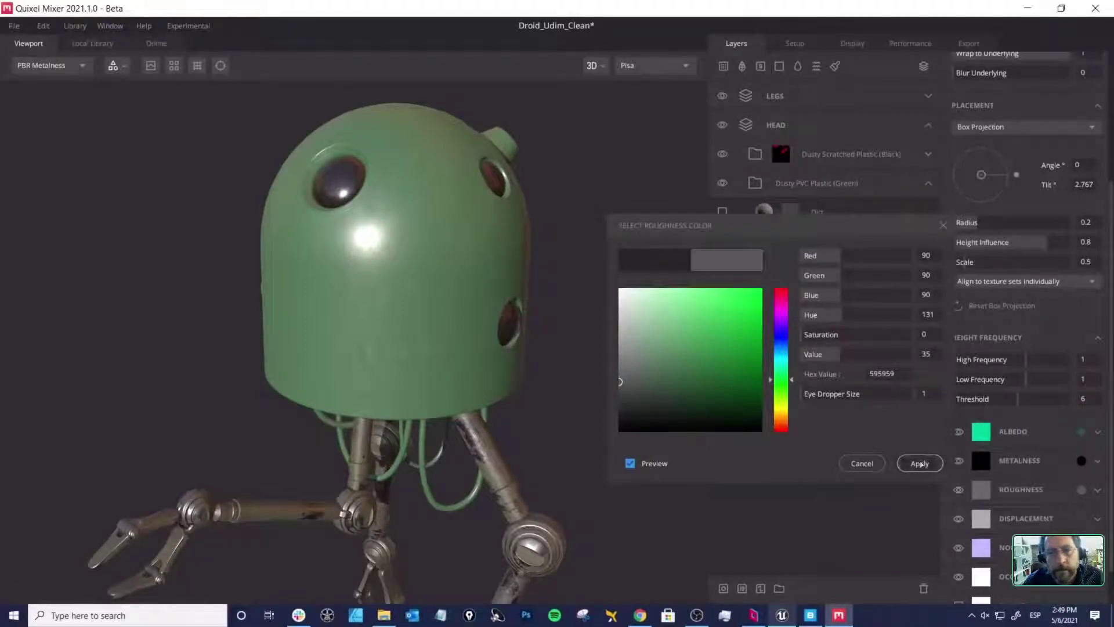
left_click(920, 463)
left_click_drag(579, 271, 506, 259)
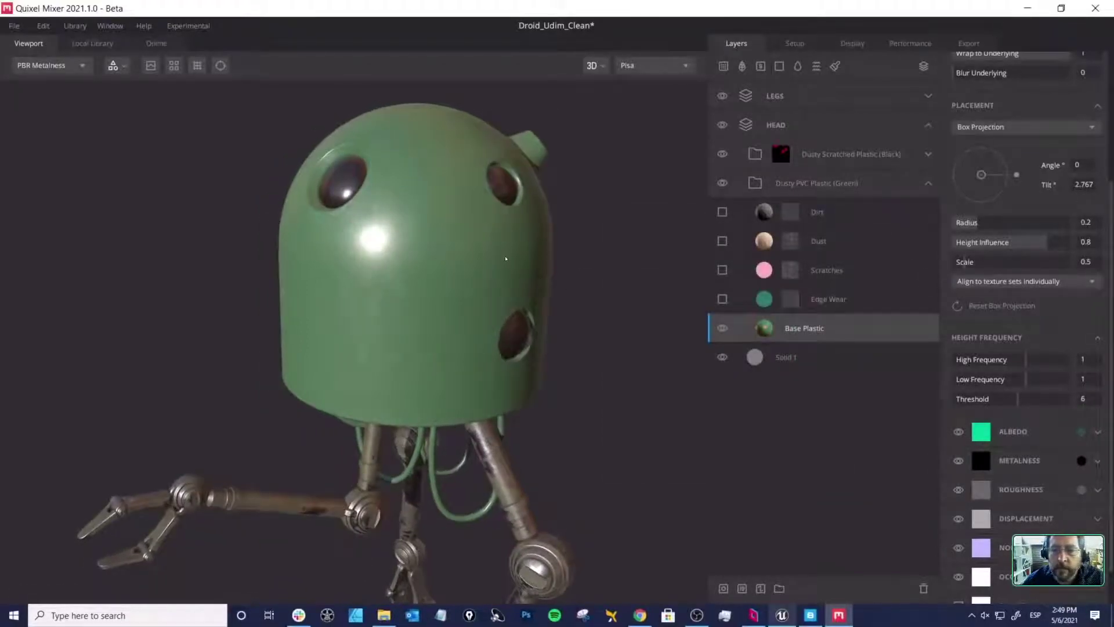
Step: Select the Edge Wear layer in the Dusty PVC Plastic (Green) group and make it visible
left_click(738, 299)
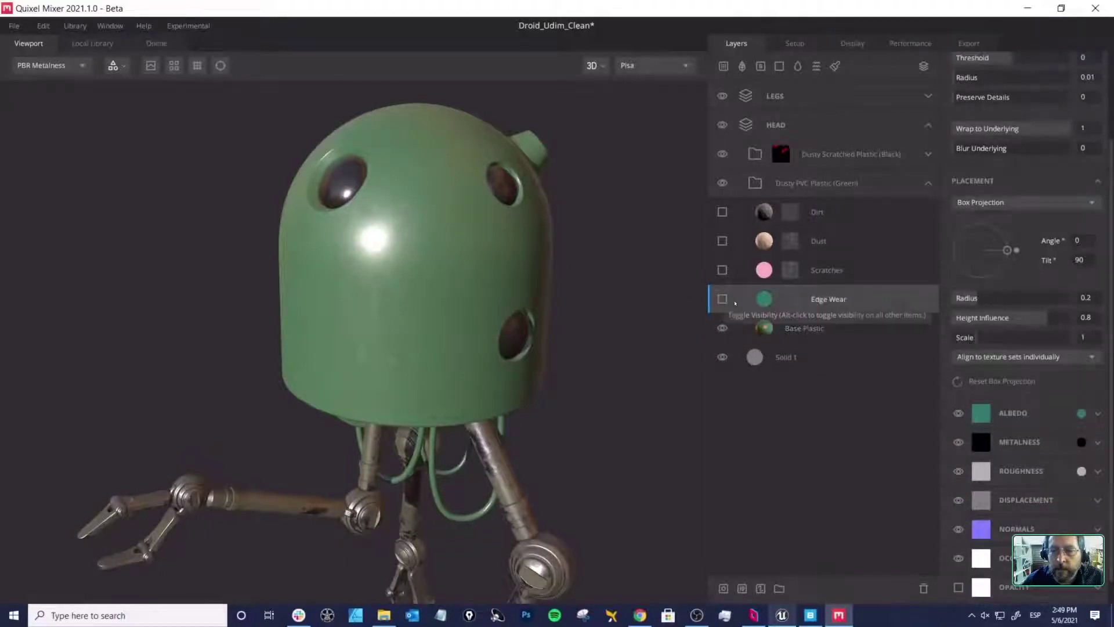
left_click(722, 299)
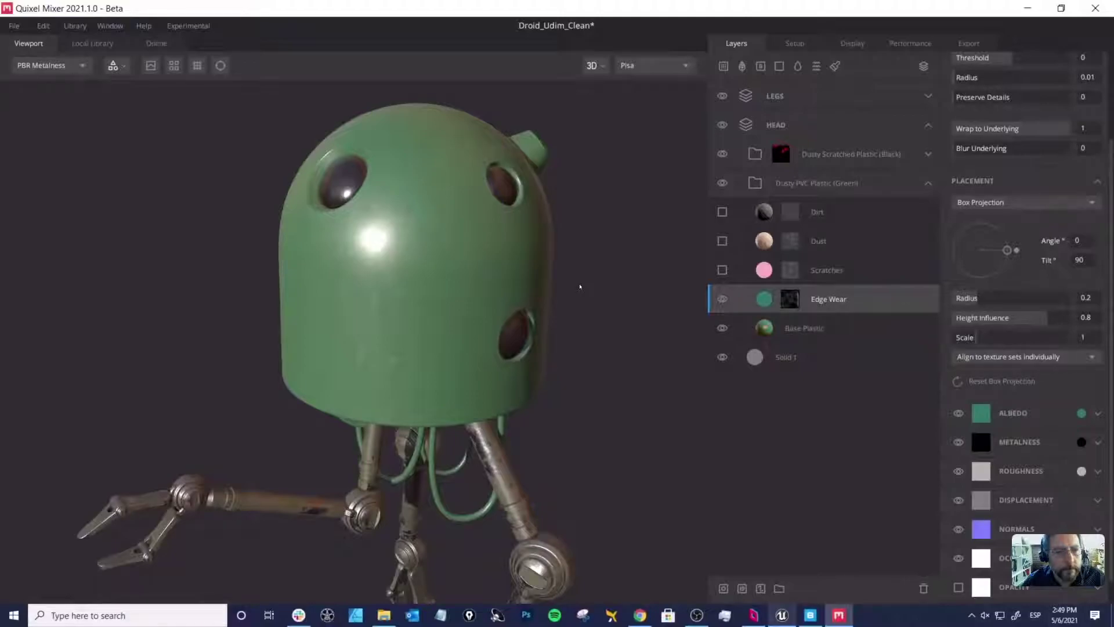
left_click_drag(572, 292, 582, 290)
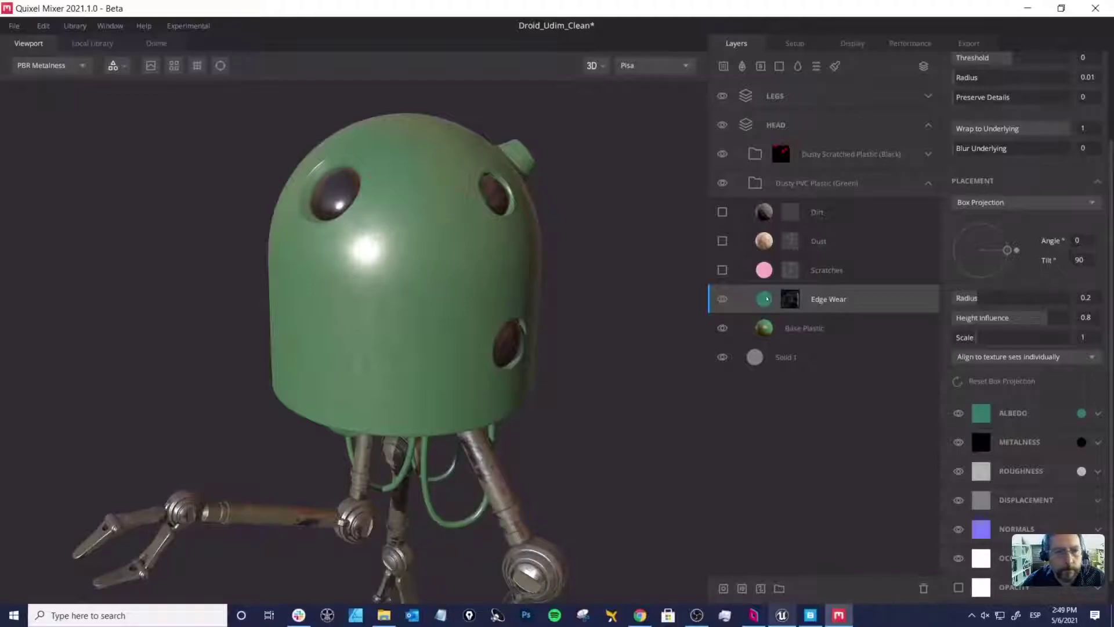
Step: Add a Gradient Remap modifier above Details Mask in the Edge Wear mask and set its range to 0–0.595
left_click(788, 304)
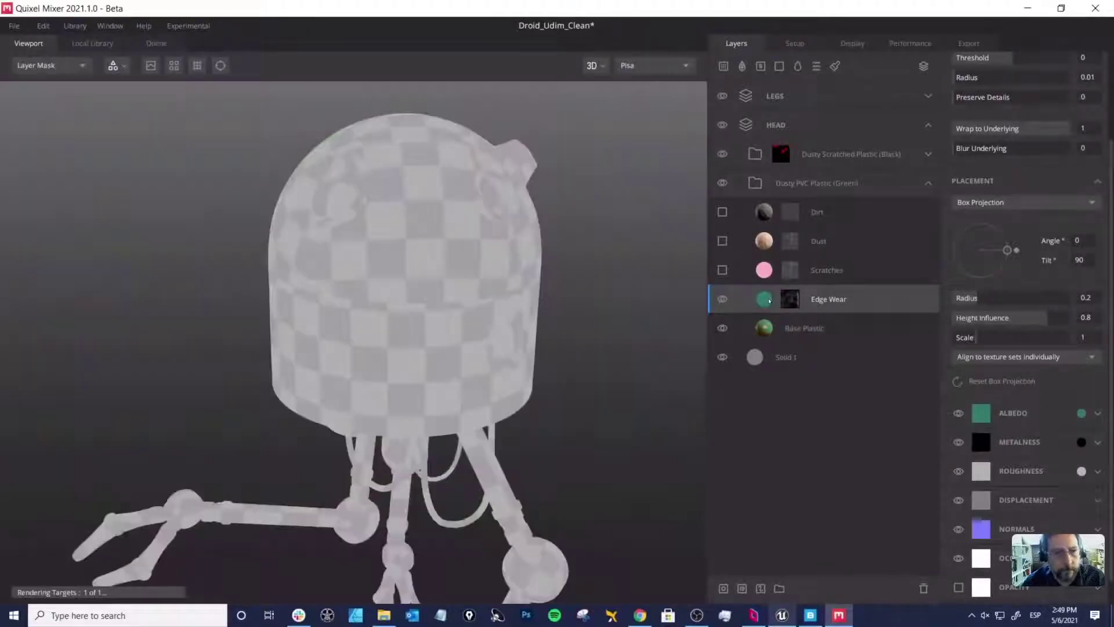
left_click(788, 300)
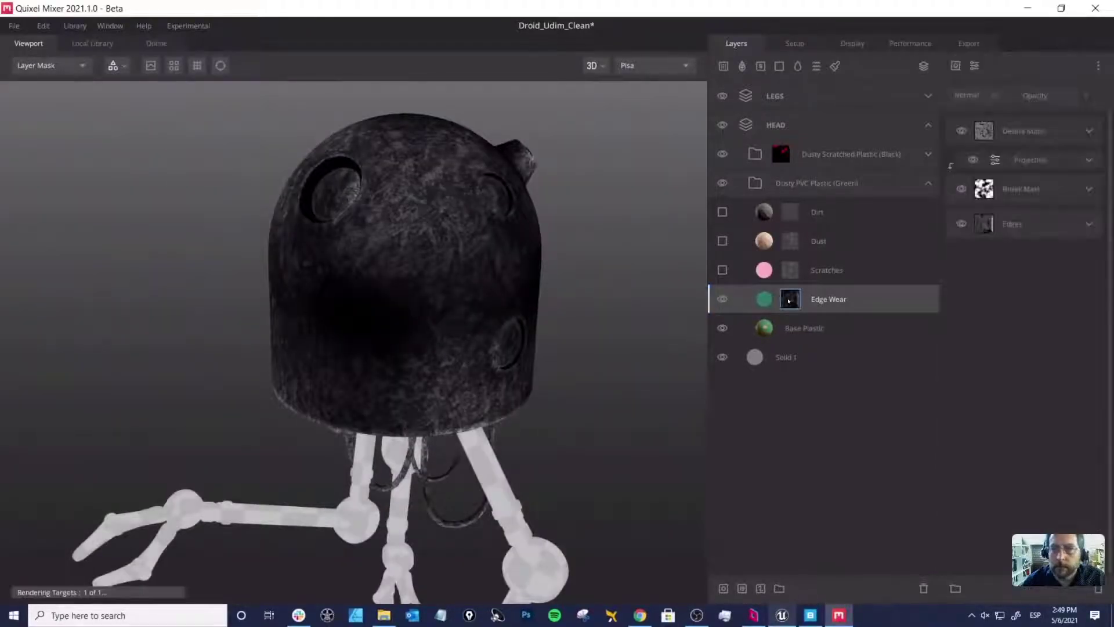
left_click(1051, 135)
left_click(974, 65)
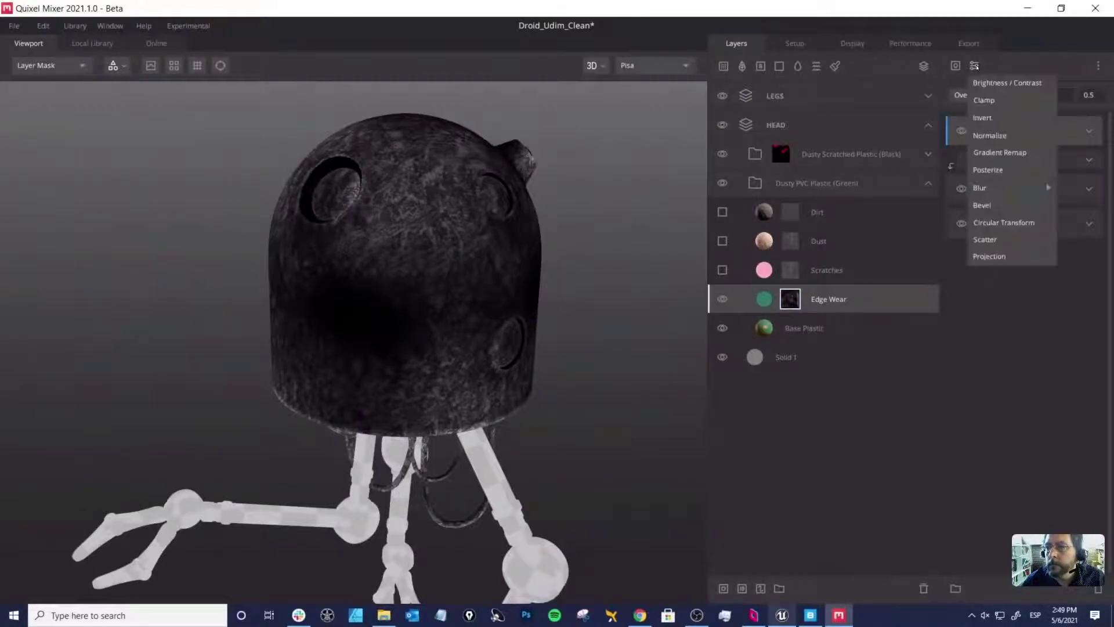
left_click(997, 153)
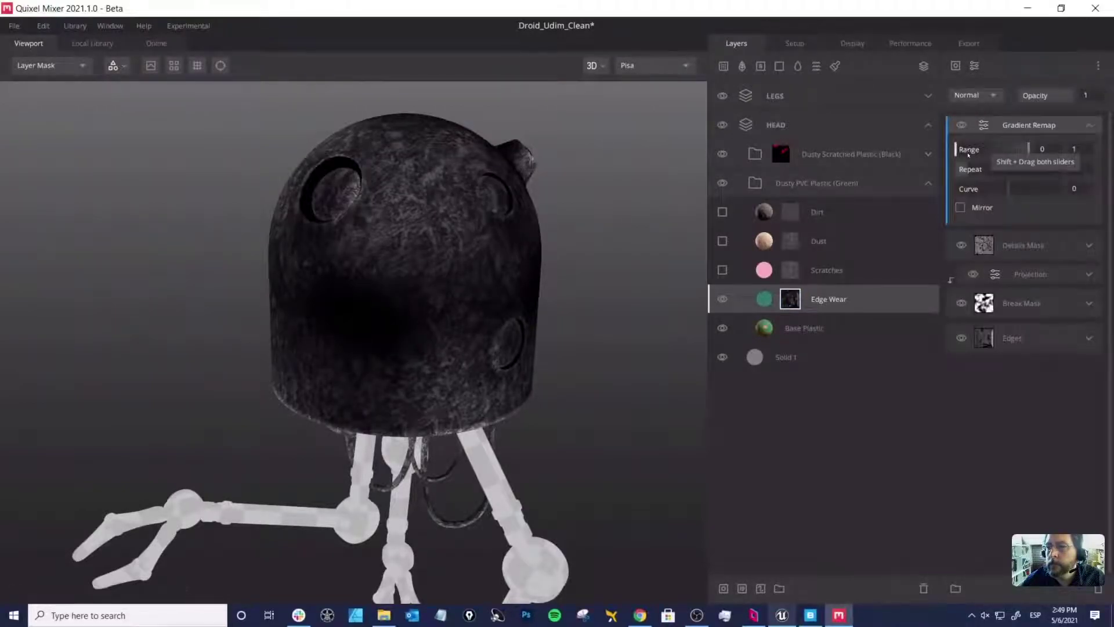
left_click_drag(1015, 149, 999, 148)
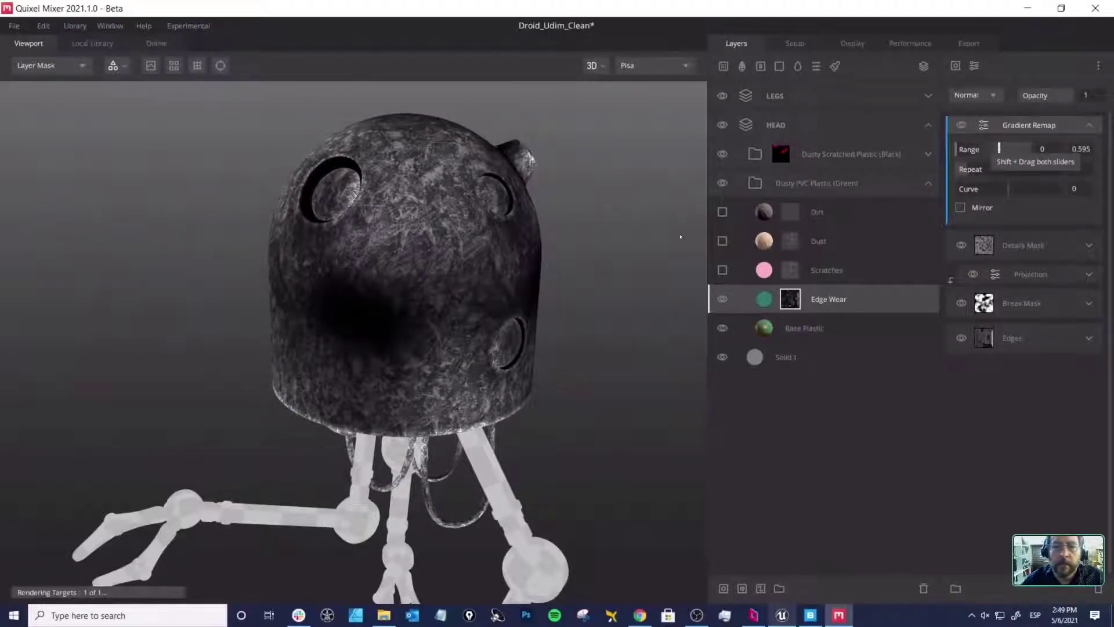
Step: Examine the edge wear on the droid's head and legs in the full material view and the layer mask view
mouse_move(589, 259)
left_mouse_down()
mouse_move(597, 288)
mouse_move(592, 268)
mouse_move(567, 267)
mouse_move(578, 272)
left_mouse_up()
key("m")
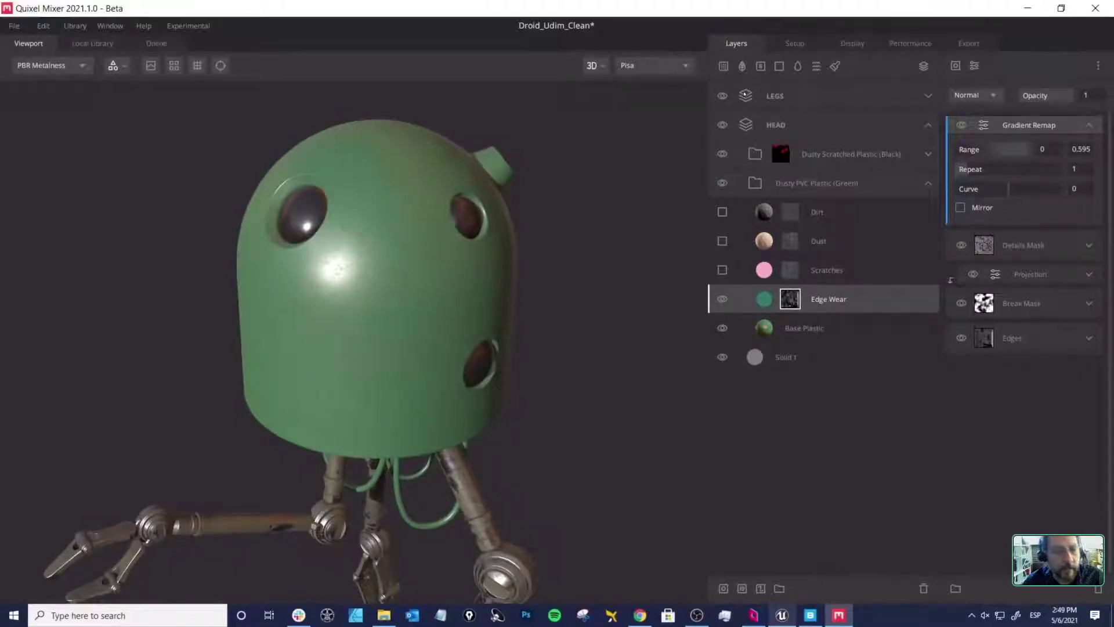
middle_click_drag(224, 530, 279, 426)
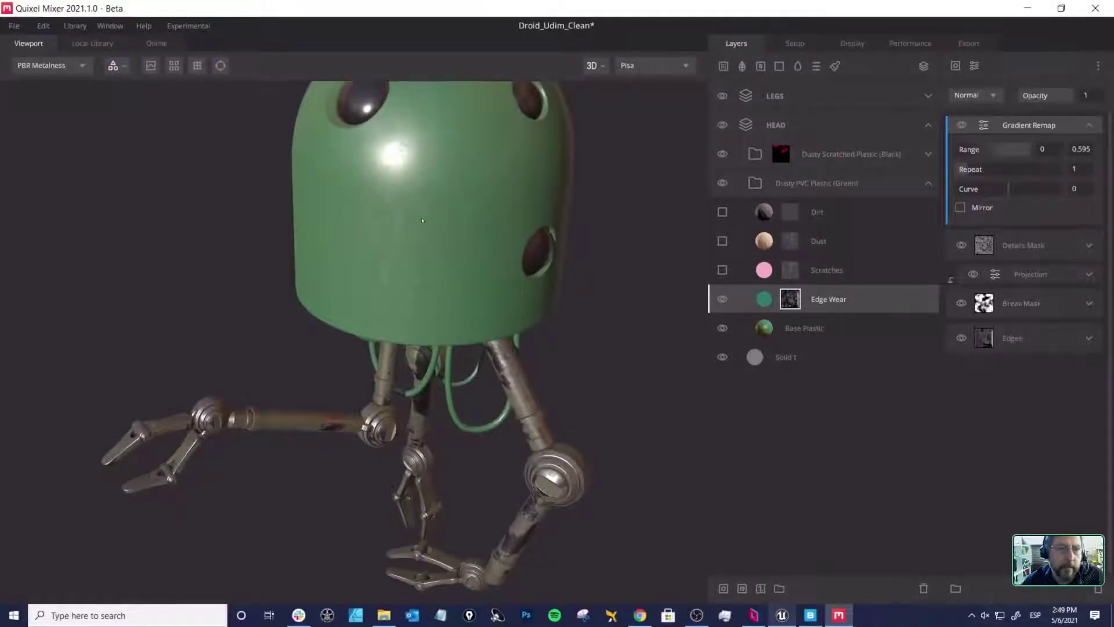
middle_click_drag(422, 221, 390, 310)
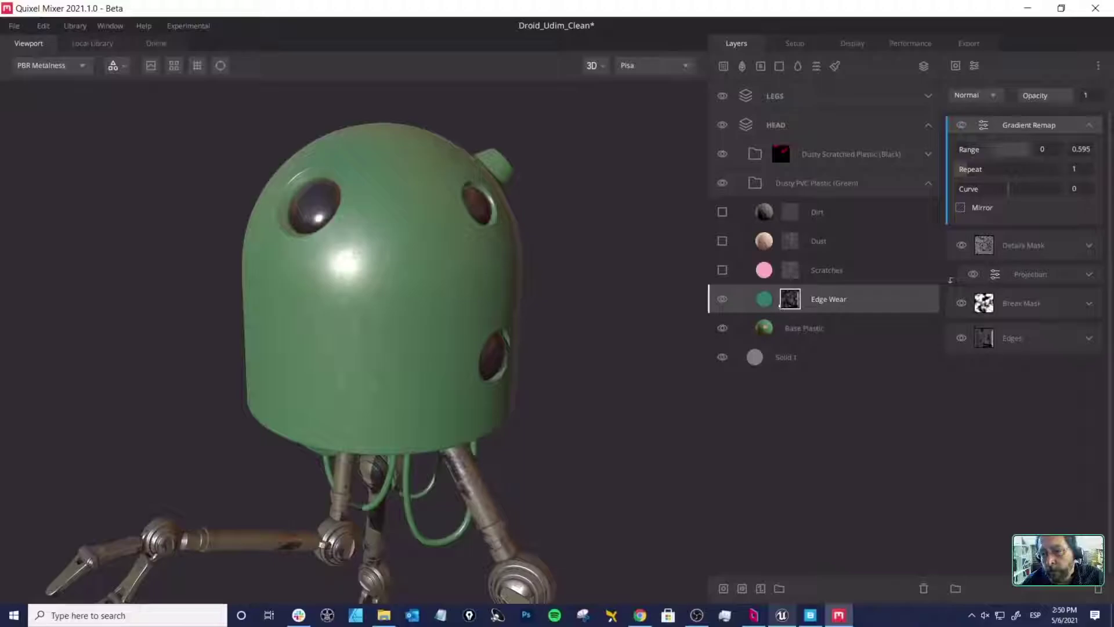
left_click(765, 300)
left_click(792, 301)
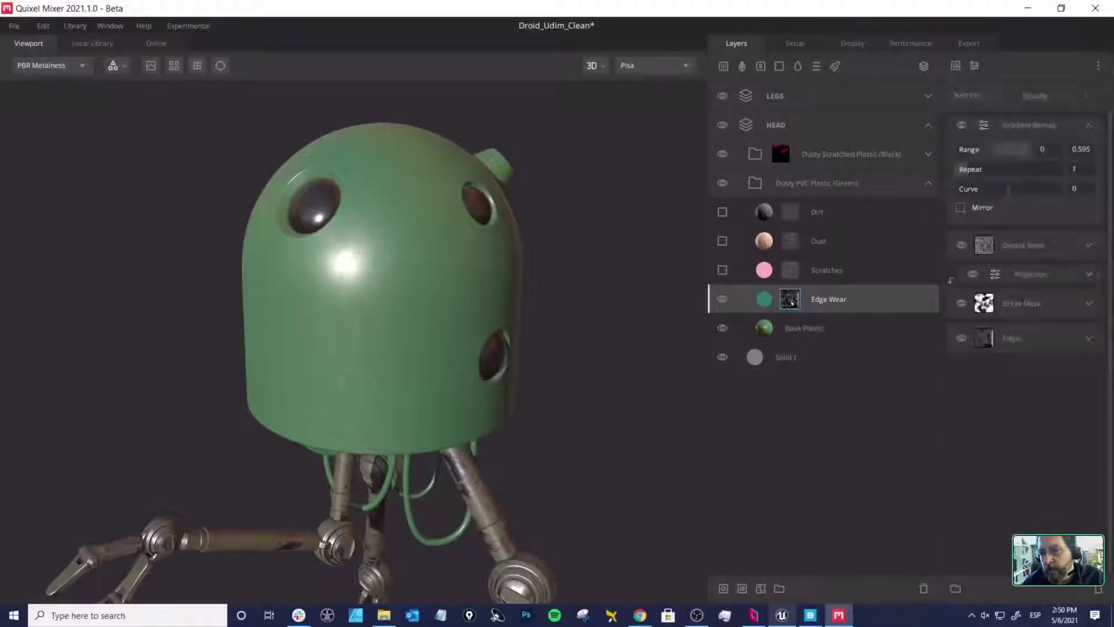
middle_click_drag(591, 303, 556, 289)
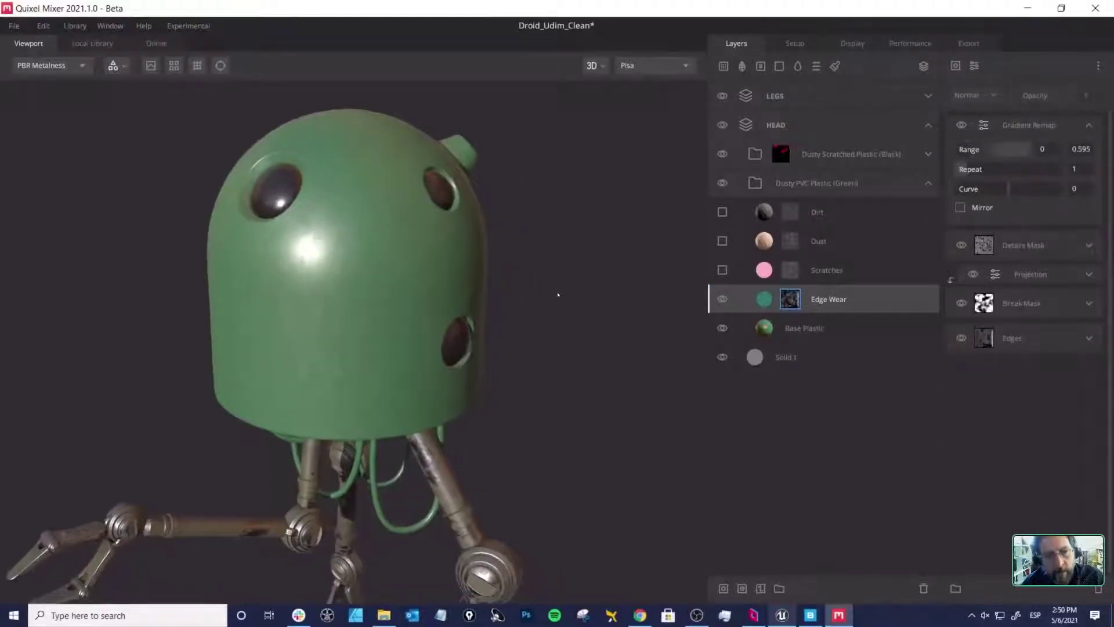
key("m")
left_click_drag(556, 289, 539, 306, "alt")
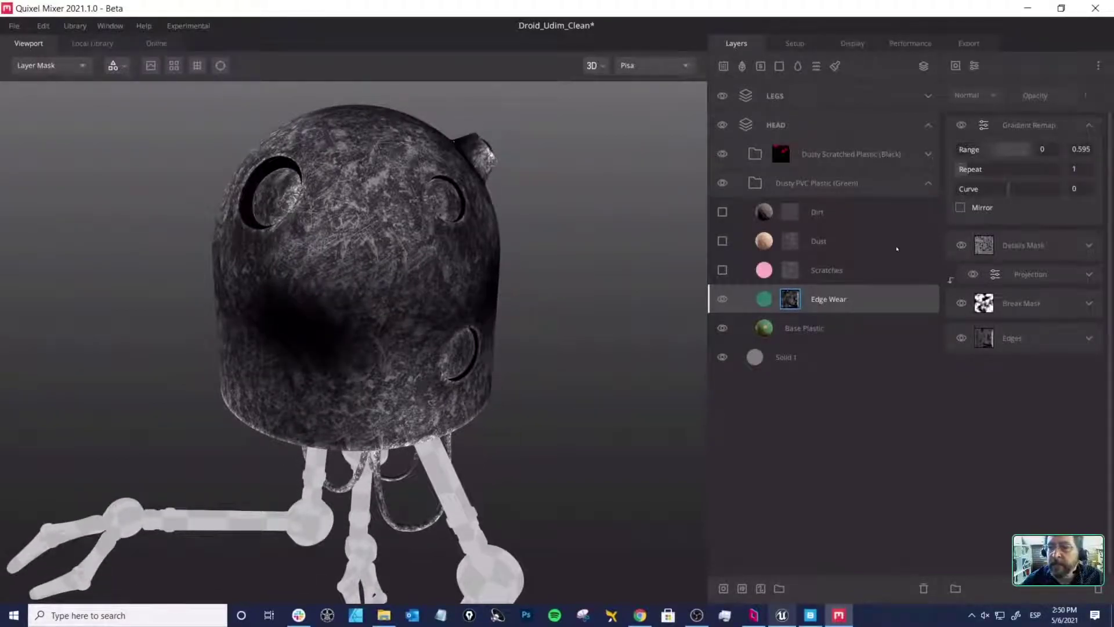
Step: Hide the Break Mask, Projection, Details Mask and Gradient Remap components to isolate Edges in the Edge Wear mask
left_click(961, 303)
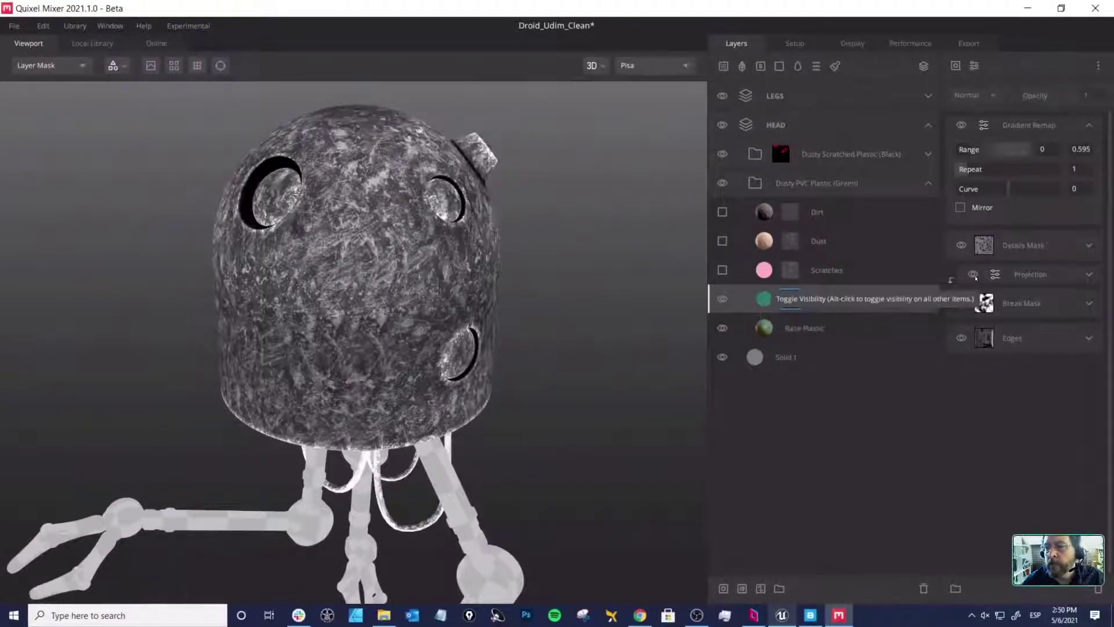
left_click(973, 274)
left_click(961, 245)
left_click(961, 125)
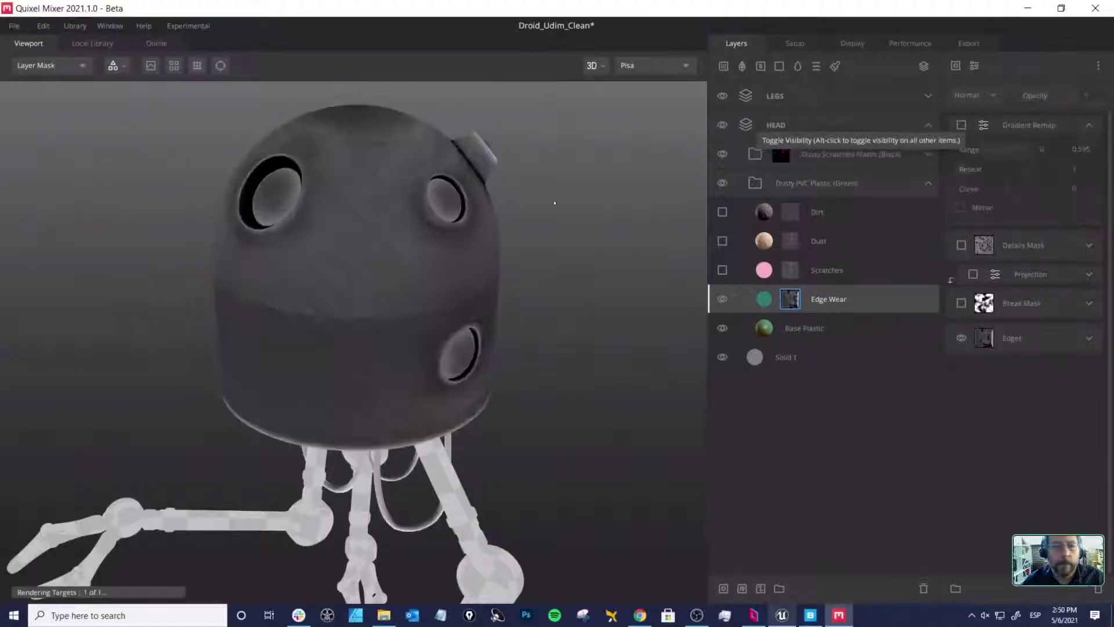
Step: Keep the Edges component on Default Curvature and change its source to Base Curvature Map
left_click(1089, 340)
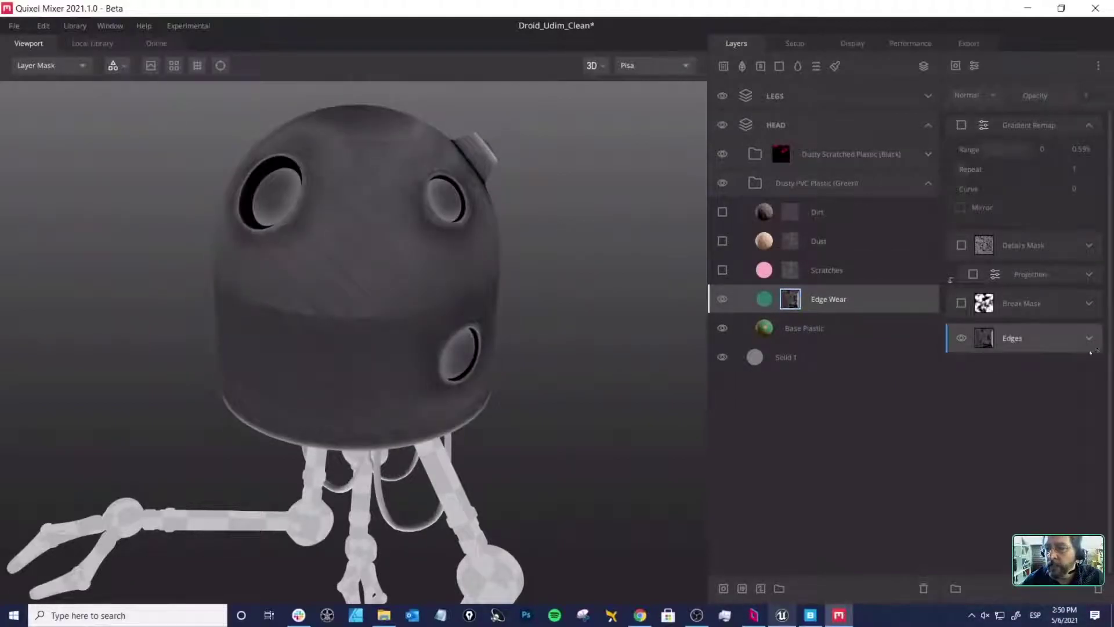
left_click(1091, 339)
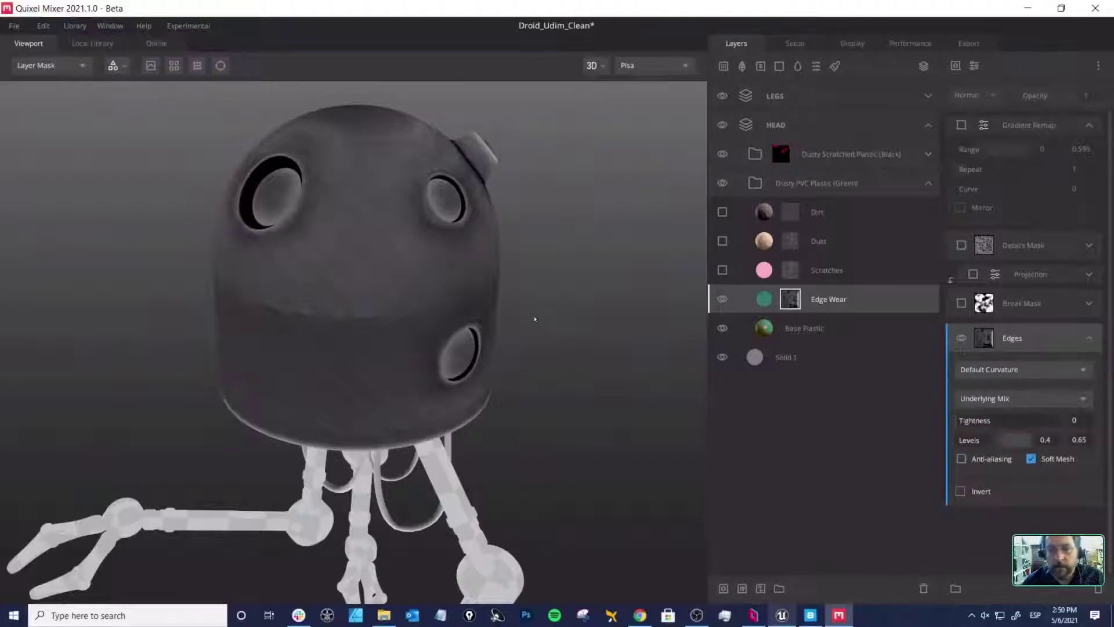
middle_click_drag(453, 304, 445, 268)
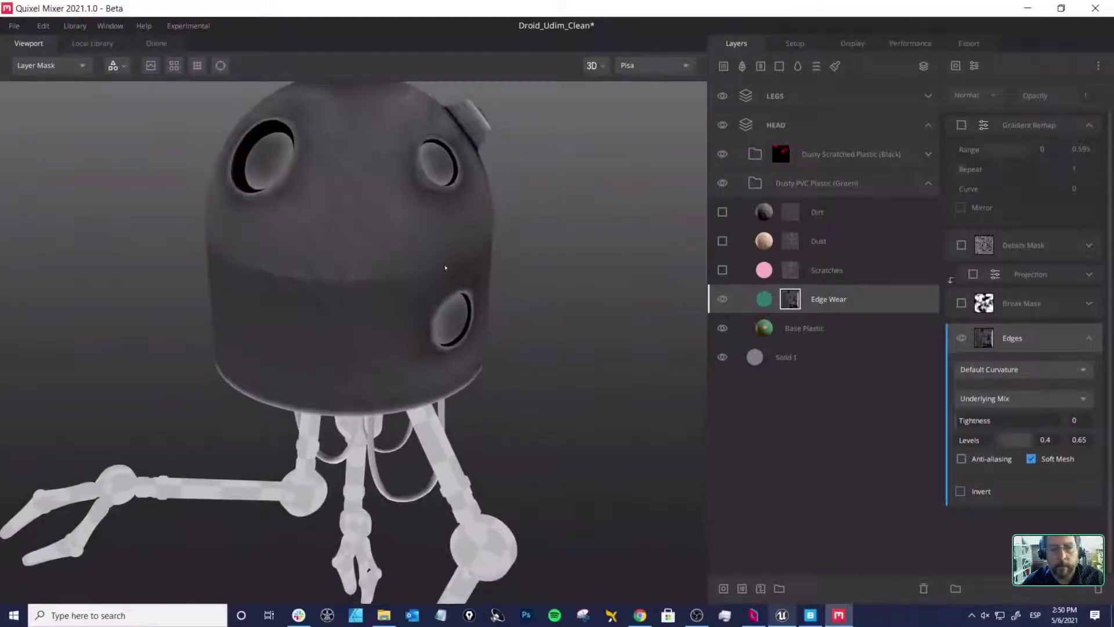
left_click(1011, 370)
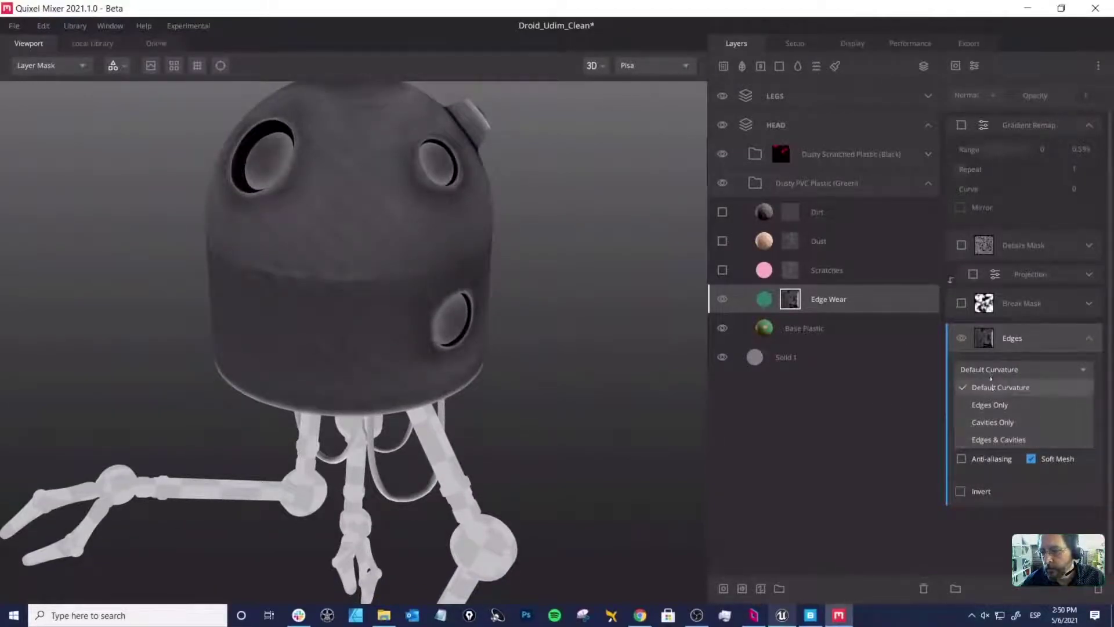
left_click(990, 383)
left_click(982, 398)
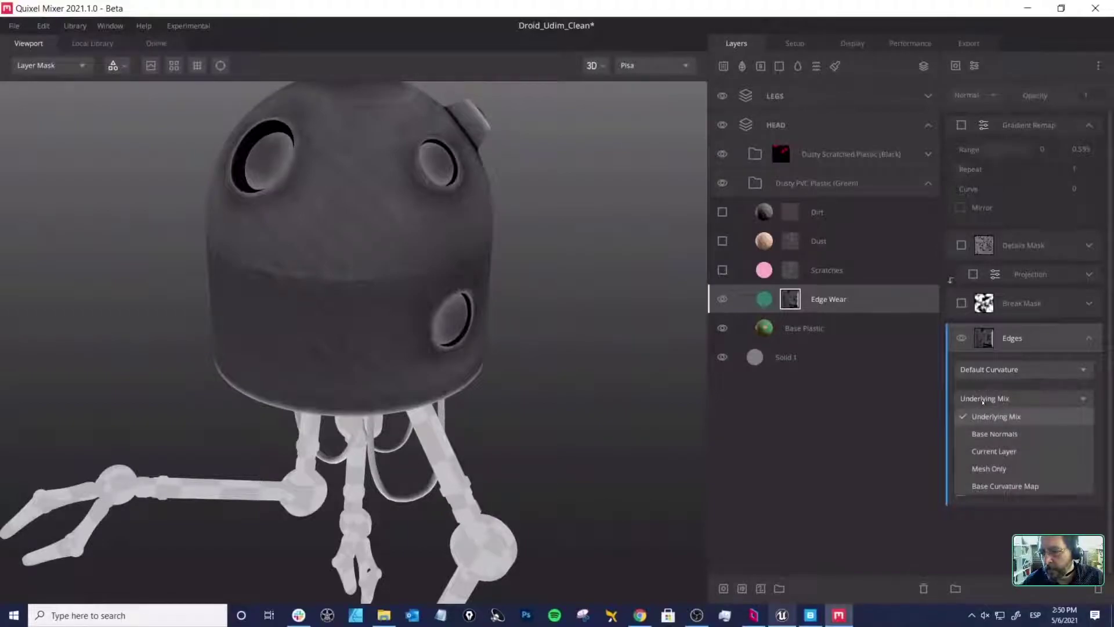
left_click(1005, 486)
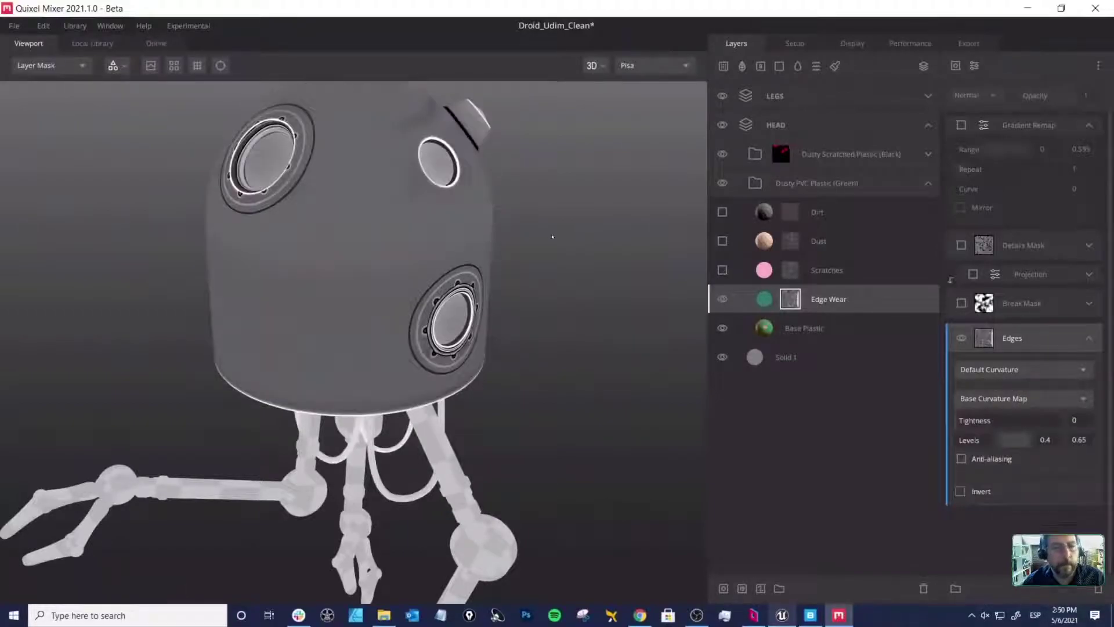
mouse_move(552, 237)
middle_mouse_down()
mouse_move(554, 249)
mouse_move(542, 249)
middle_mouse_up()
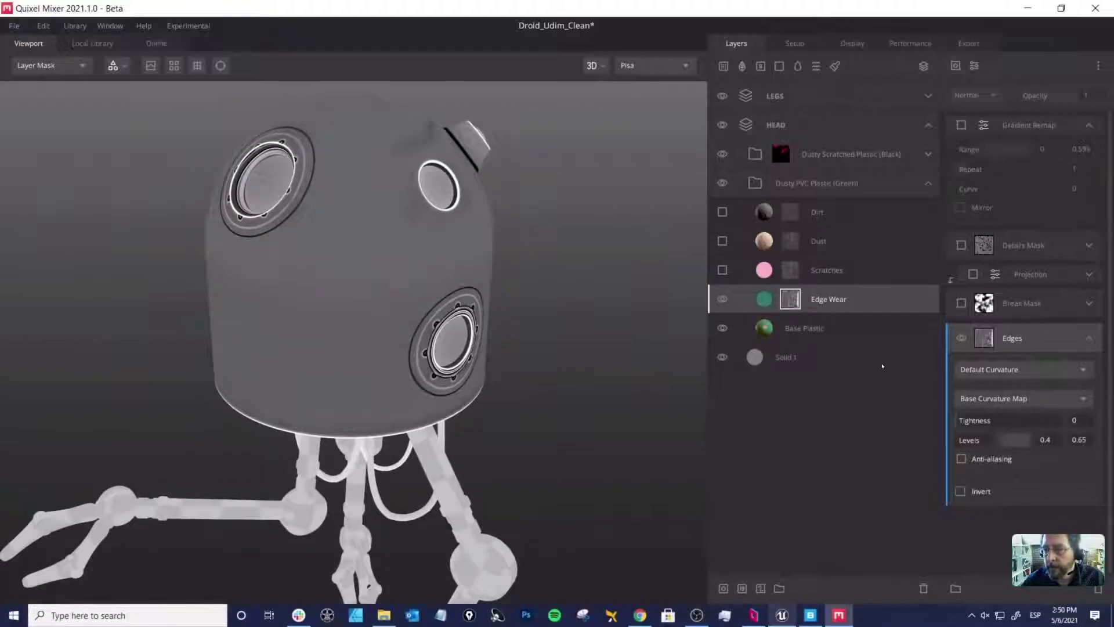
Step: Restore the visibility of Break Mask, Projection, Details Mask and Gradient Remap in the Edge Wear mask
left_click(961, 303)
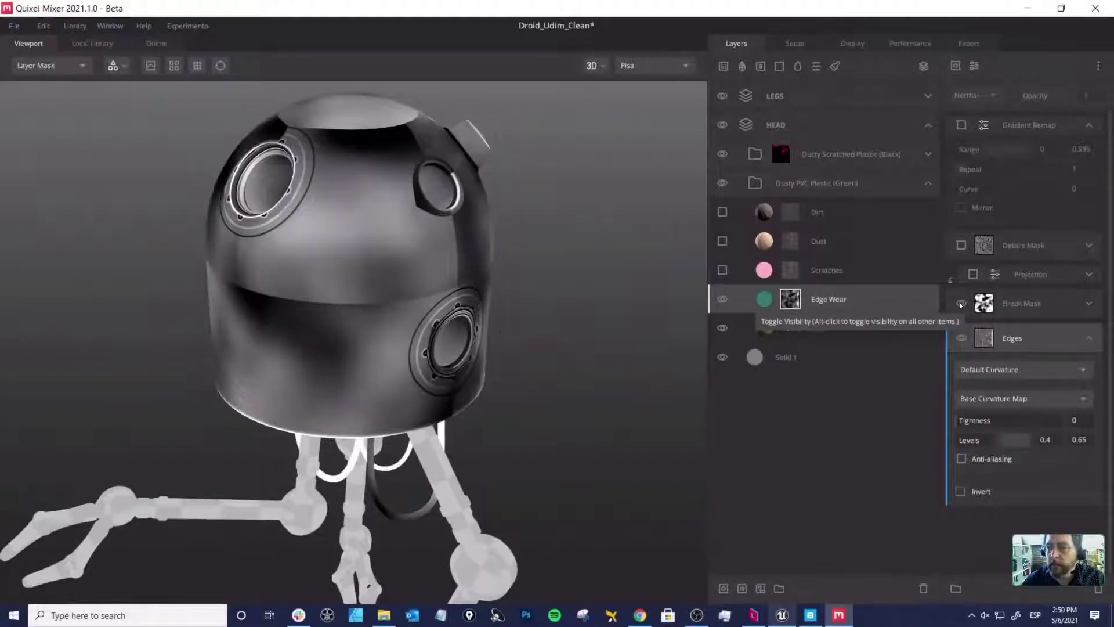
left_click(1014, 304)
left_click(973, 275)
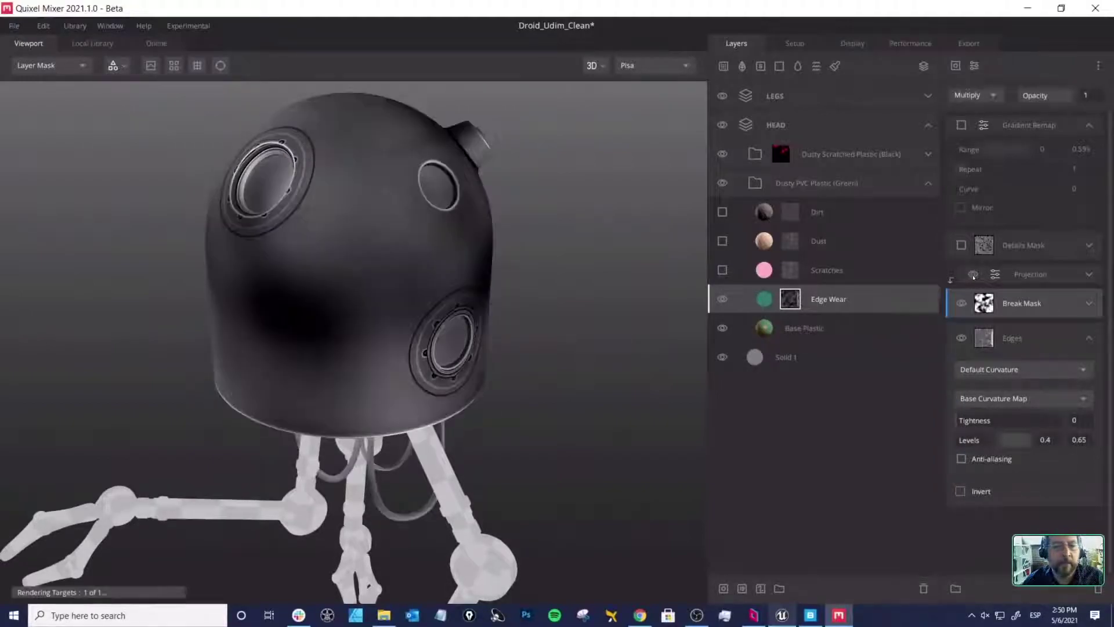
left_click(961, 246)
middle_click_drag(583, 220, 572, 256)
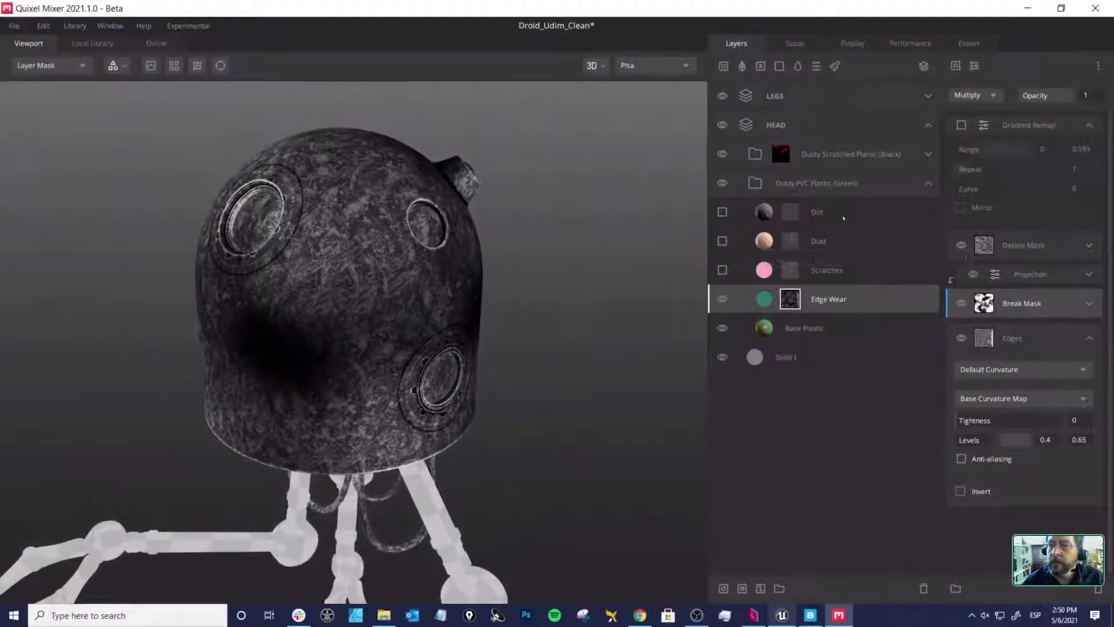
left_click(962, 125)
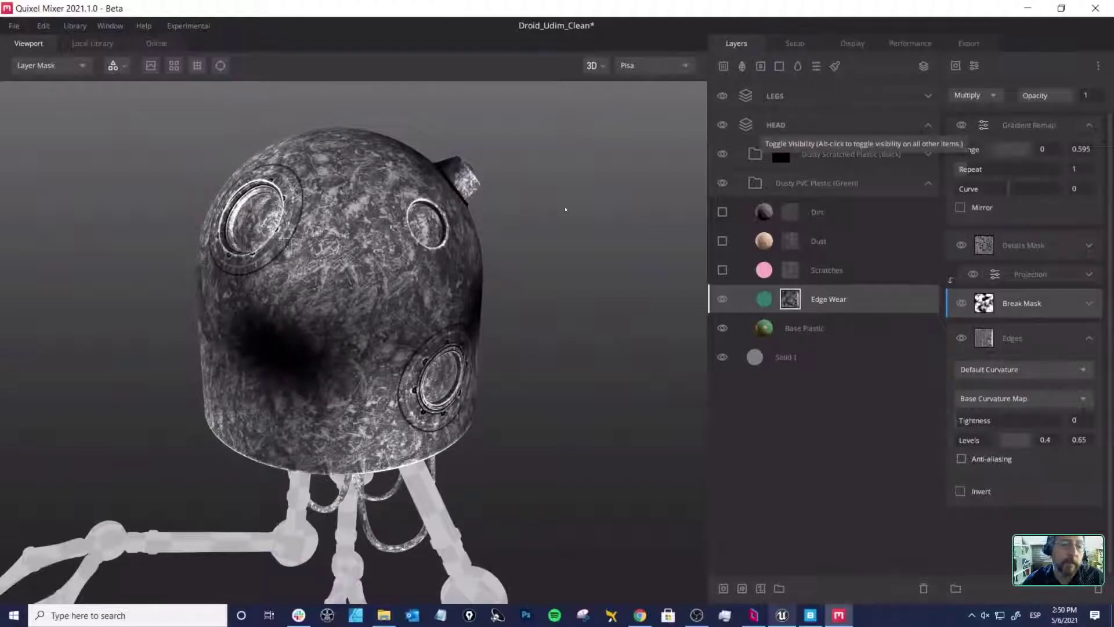
Step: Set the Edge Wear mask's Gradient Remap curve to -0.309
middle_click_drag(522, 208, 541, 218)
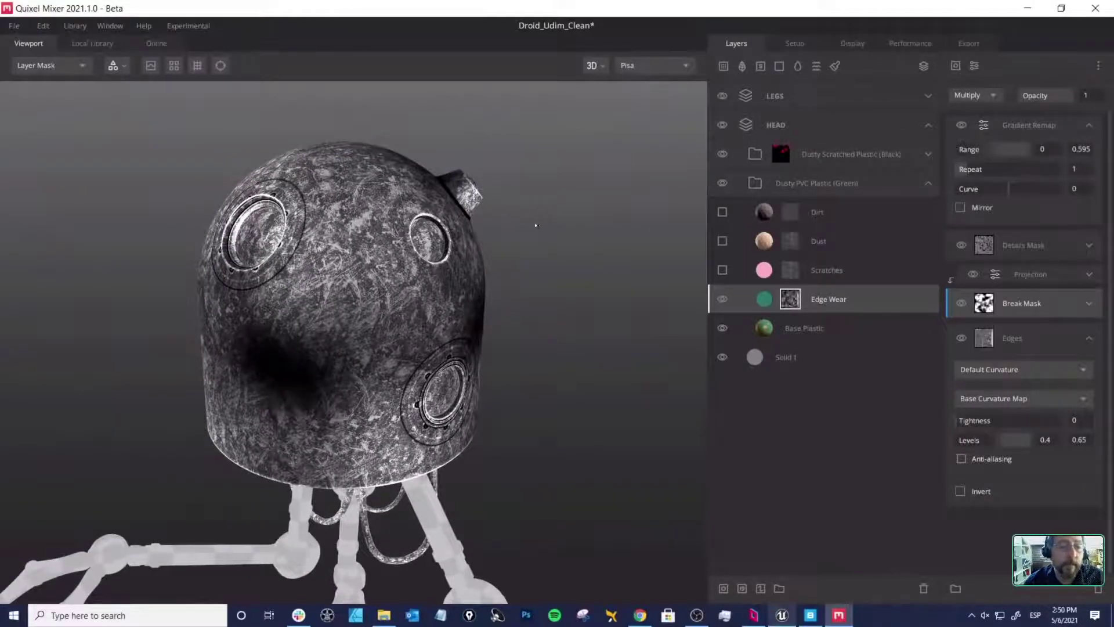
left_click_drag(536, 225, 547, 221, "alt")
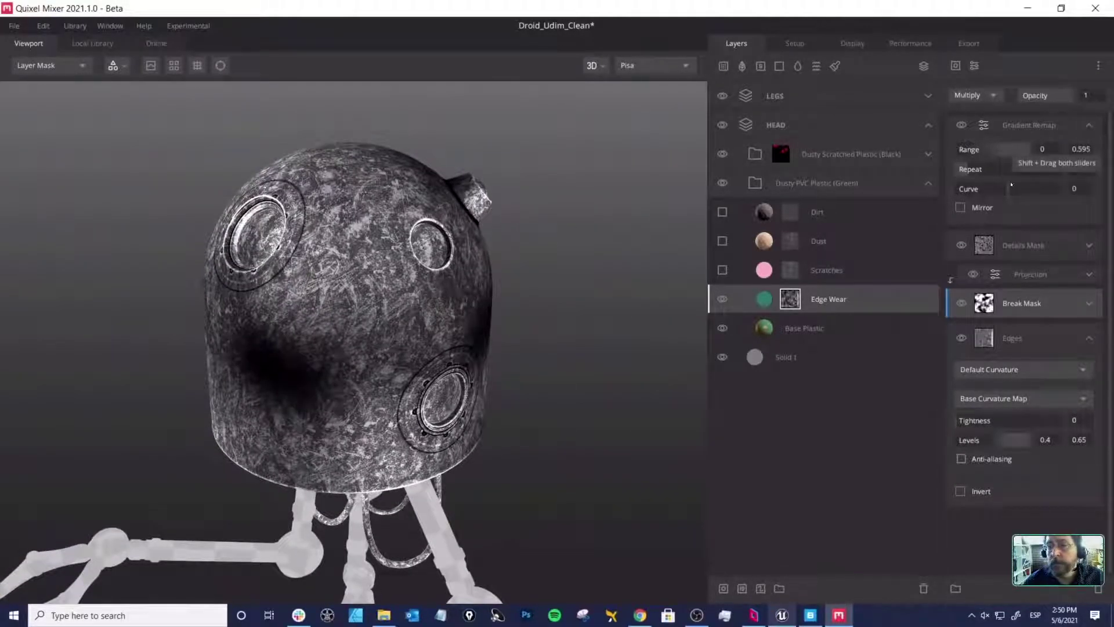
mouse_move(1011, 186)
left_mouse_down()
mouse_move(1043, 188)
mouse_move(994, 193)
left_mouse_up()
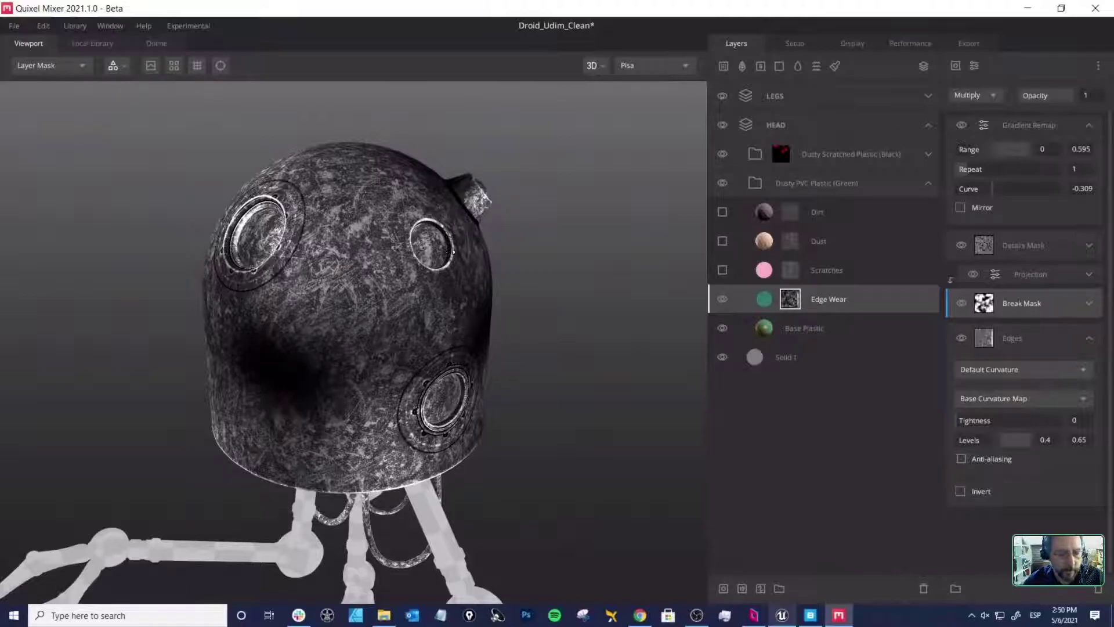
Step: Inspect the droid's head in the PBR Metalness view and the Albedo view
key("m")
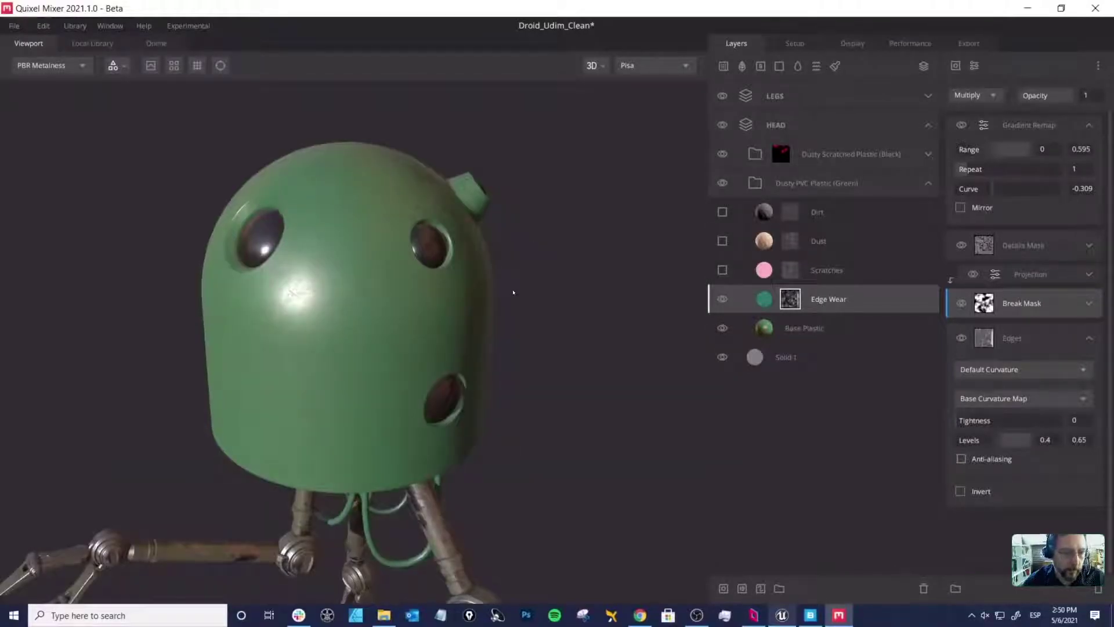
key("c")
left_click_drag(382, 291, 385, 266)
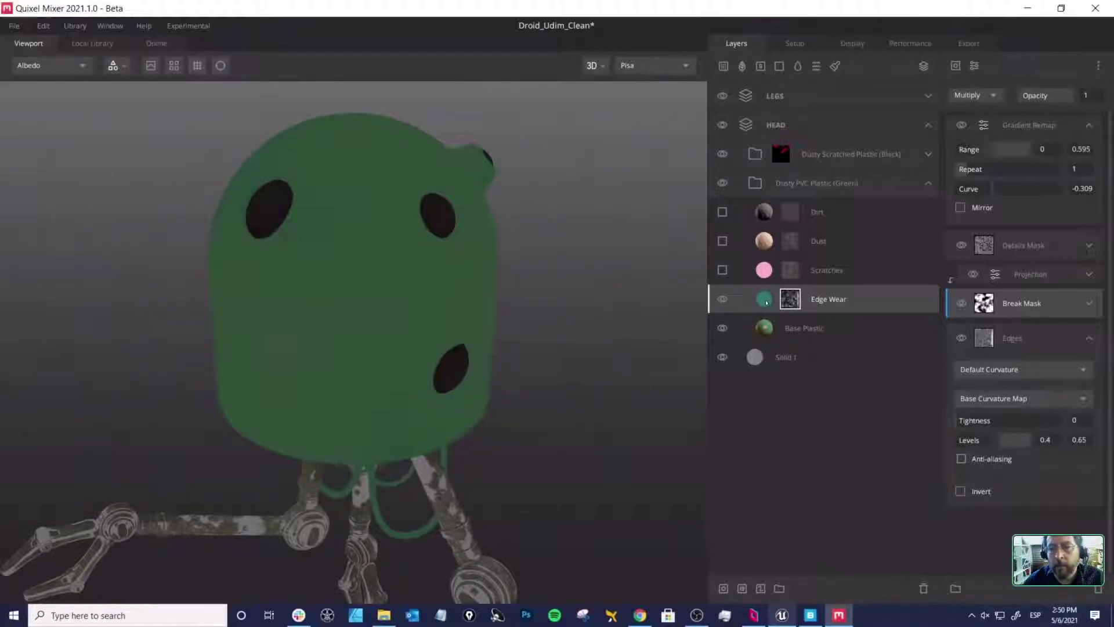
Step: Set the Edge Wear layer's albedo colour to a pale mint green, hex A6DACC, and apply it
left_click(765, 300)
left_click(766, 329)
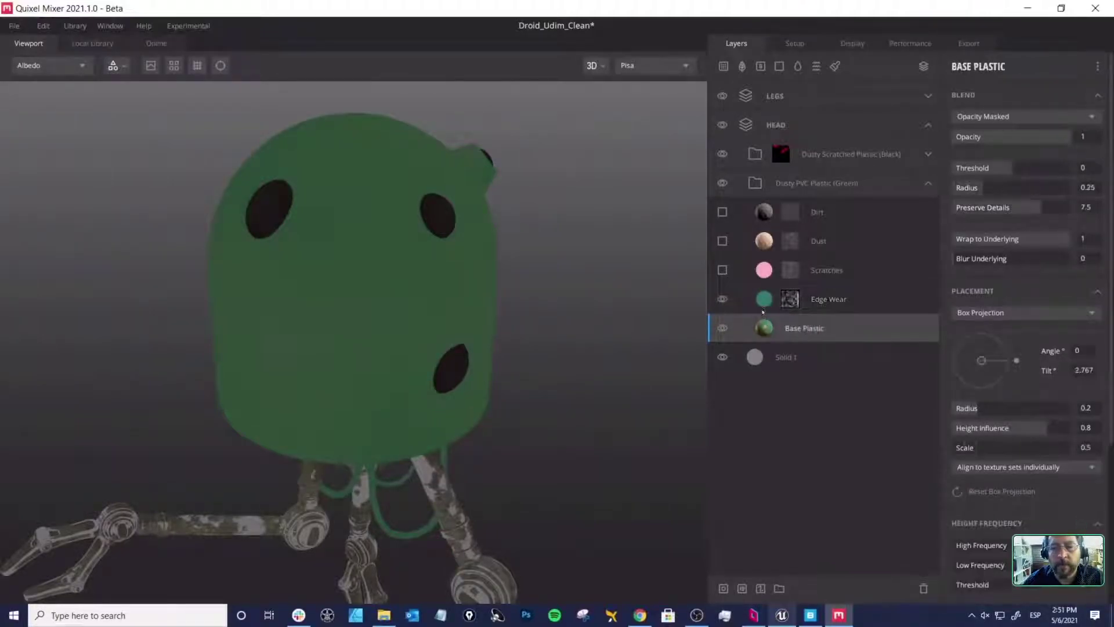
left_click(766, 299)
left_click(1021, 523)
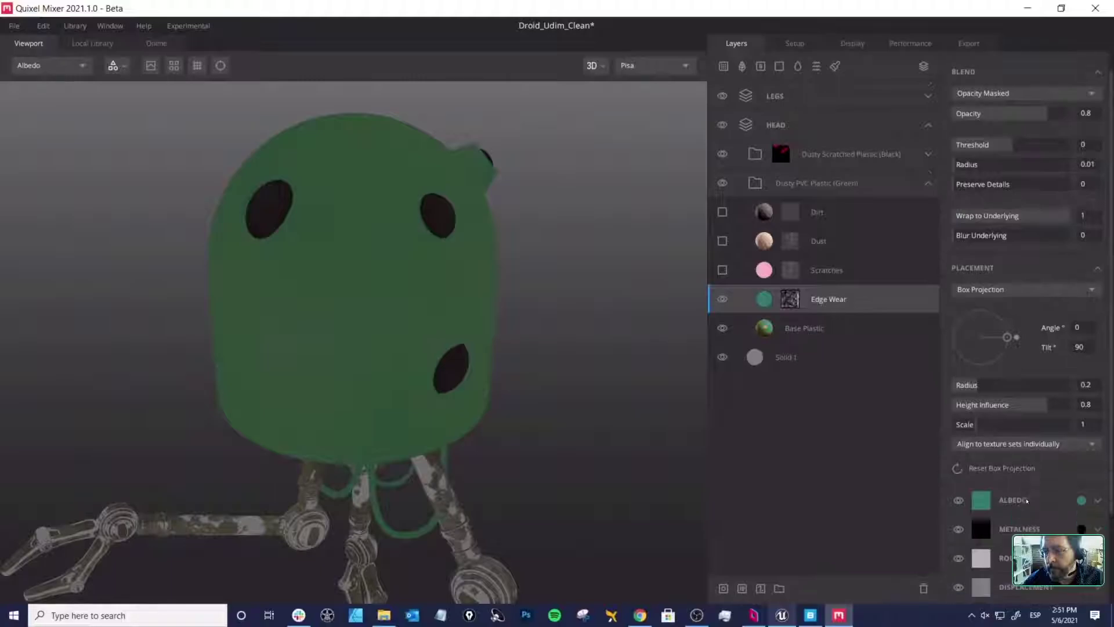
scroll(1028, 498, "down", 1)
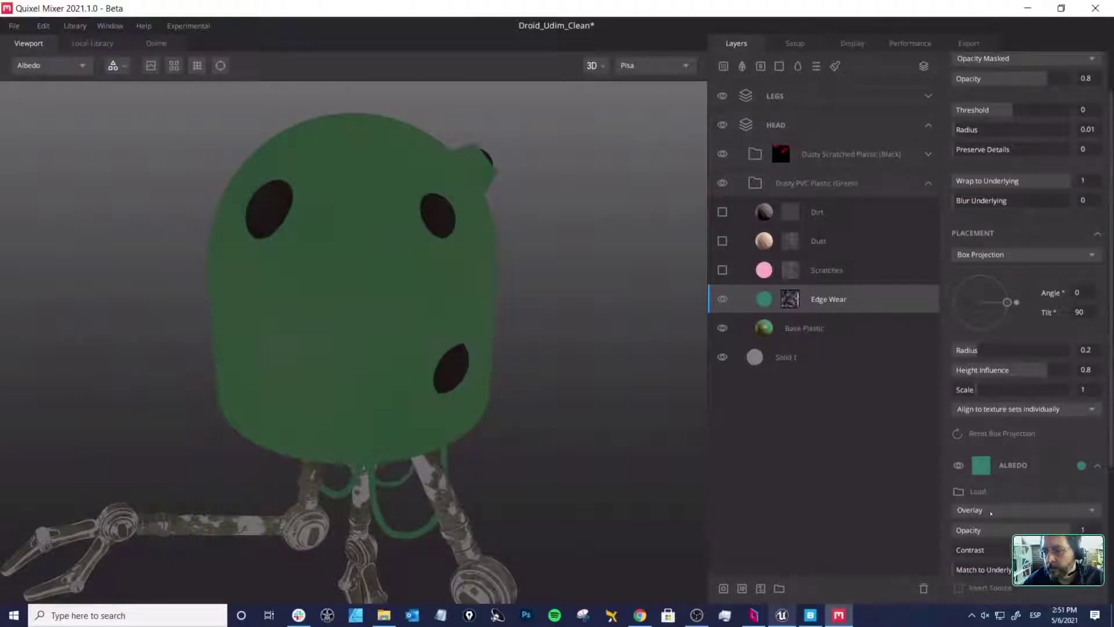
left_click(981, 465)
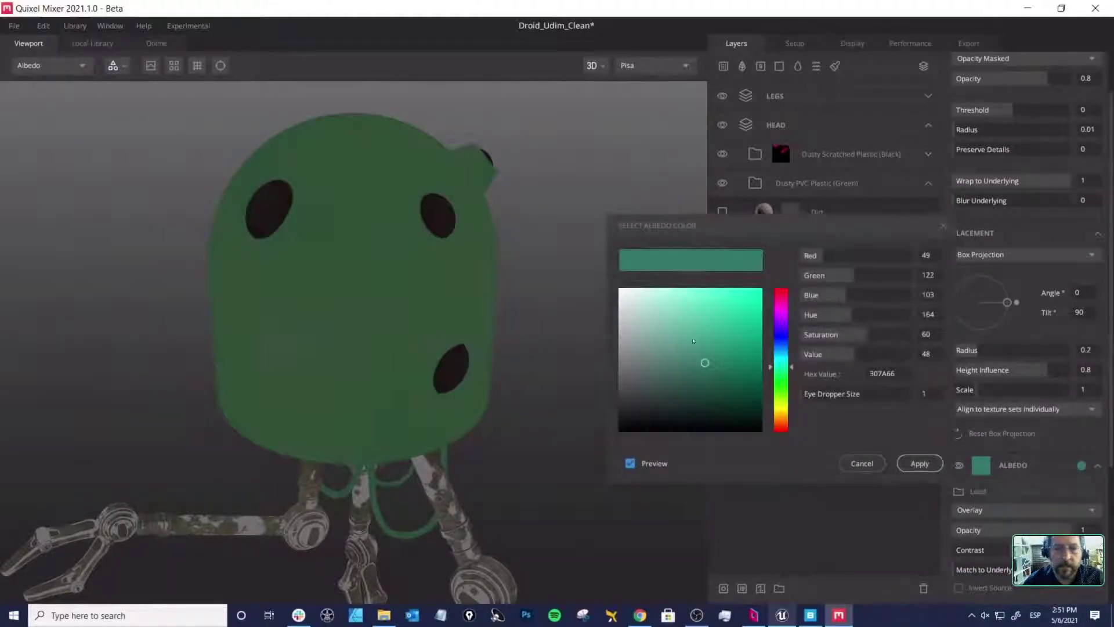
left_click(685, 333)
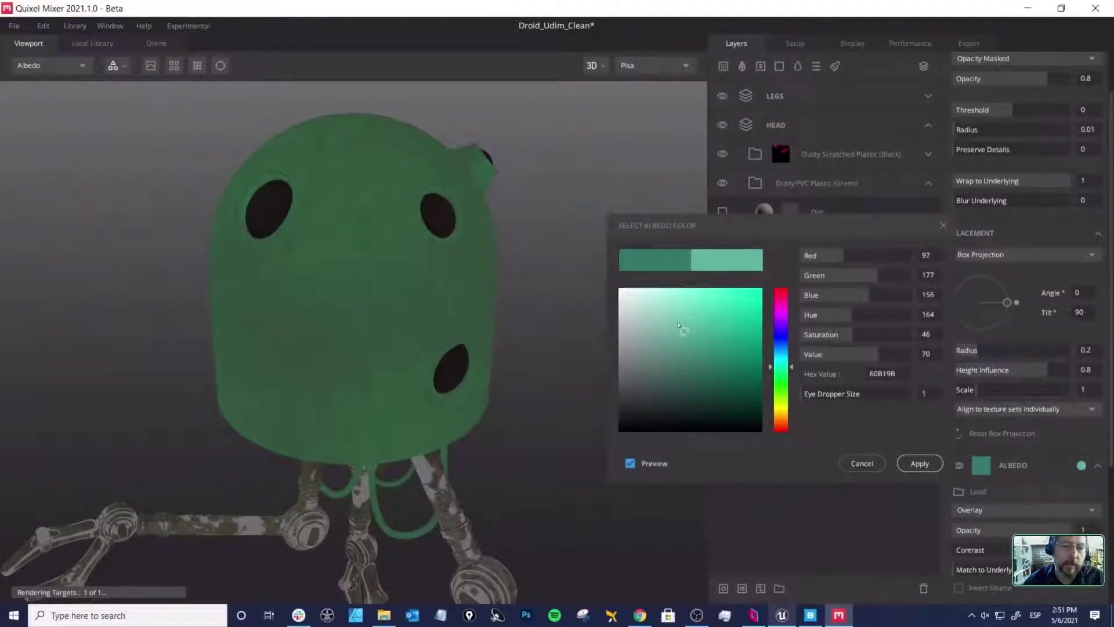
left_click(665, 316)
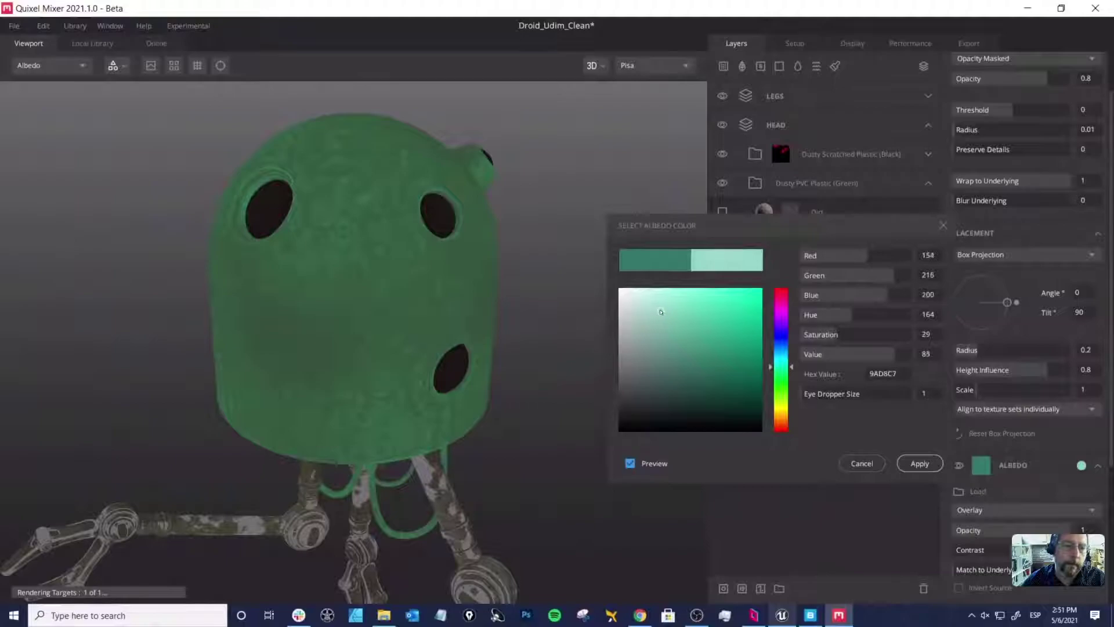
left_click(656, 312)
left_click(654, 308)
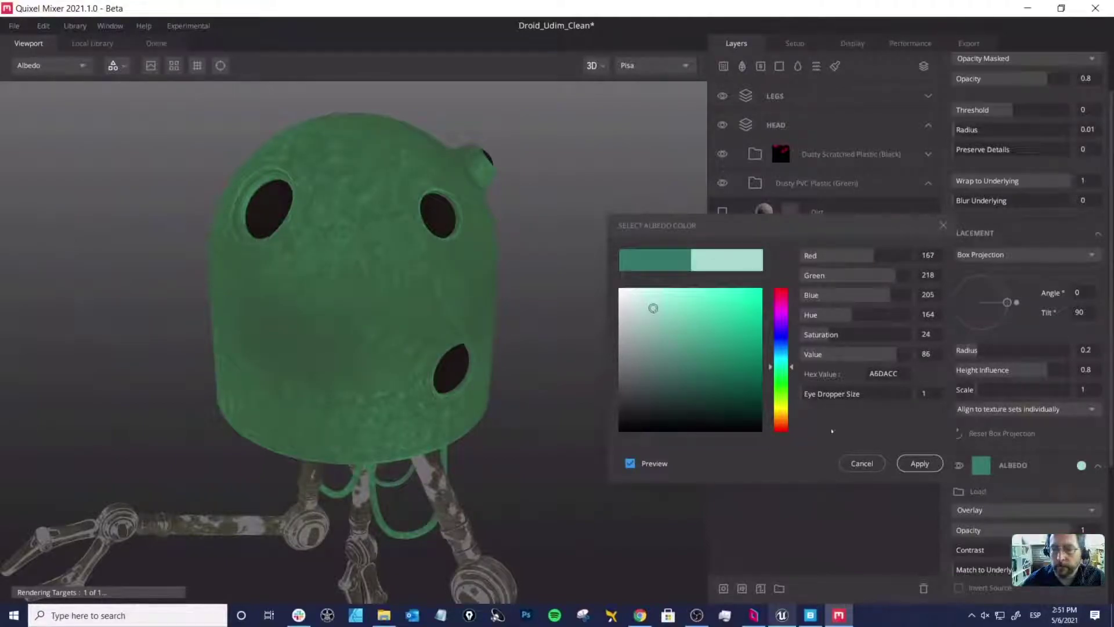
left_click(927, 464)
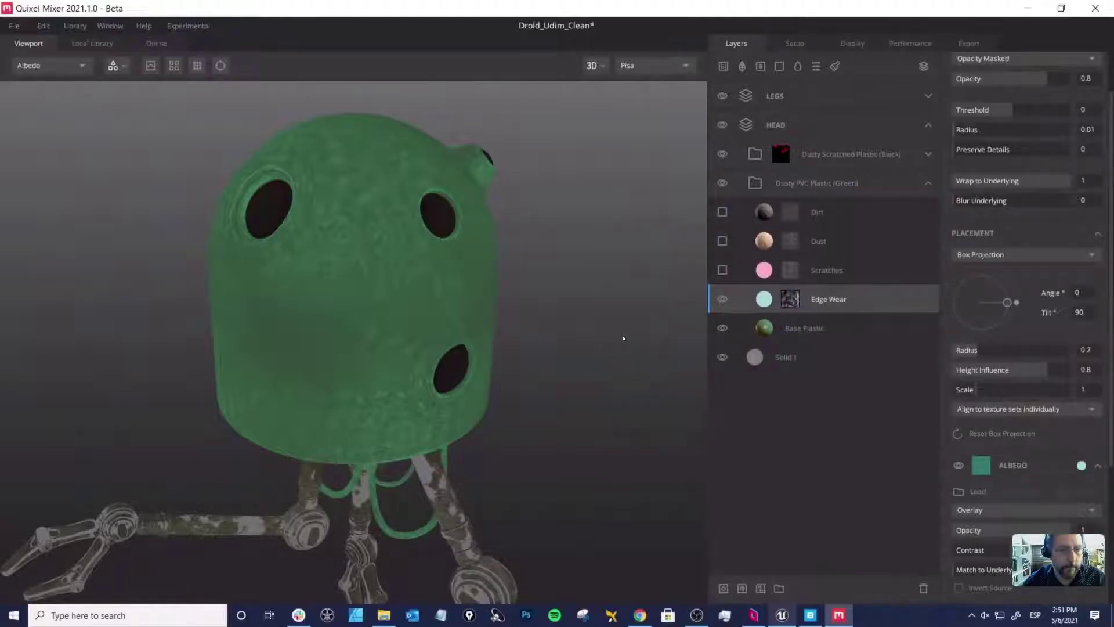
Step: Switch the viewport to PBR Metalness and turn on the Scratches layer of the green plastic, checking it on the head
key("1")
left_click_drag(584, 303, 462, 287)
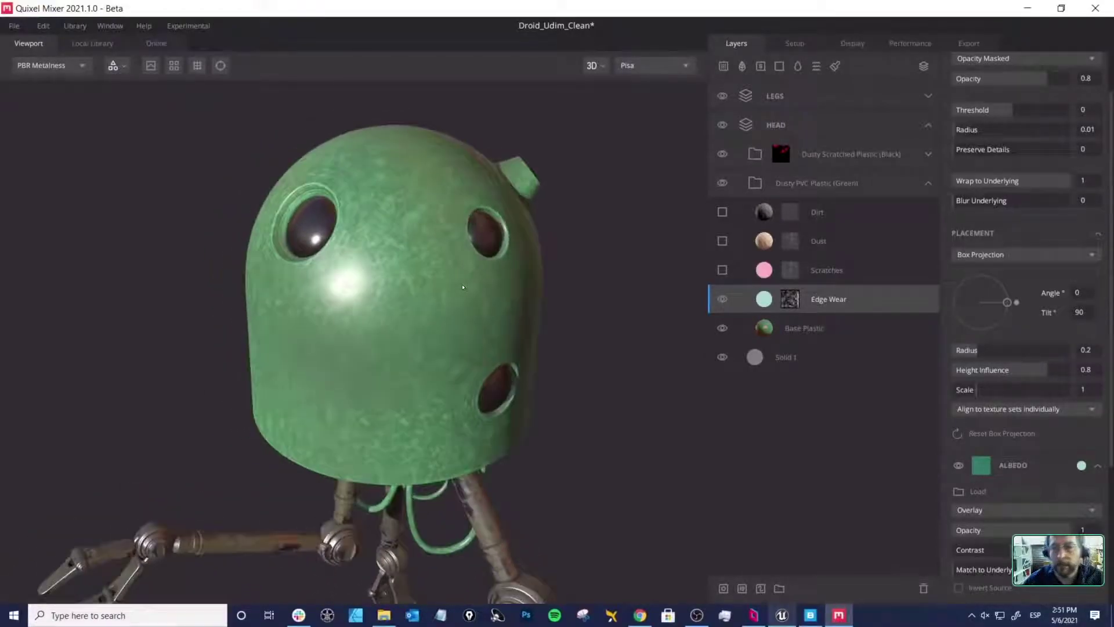
left_click(766, 272)
left_click(724, 271)
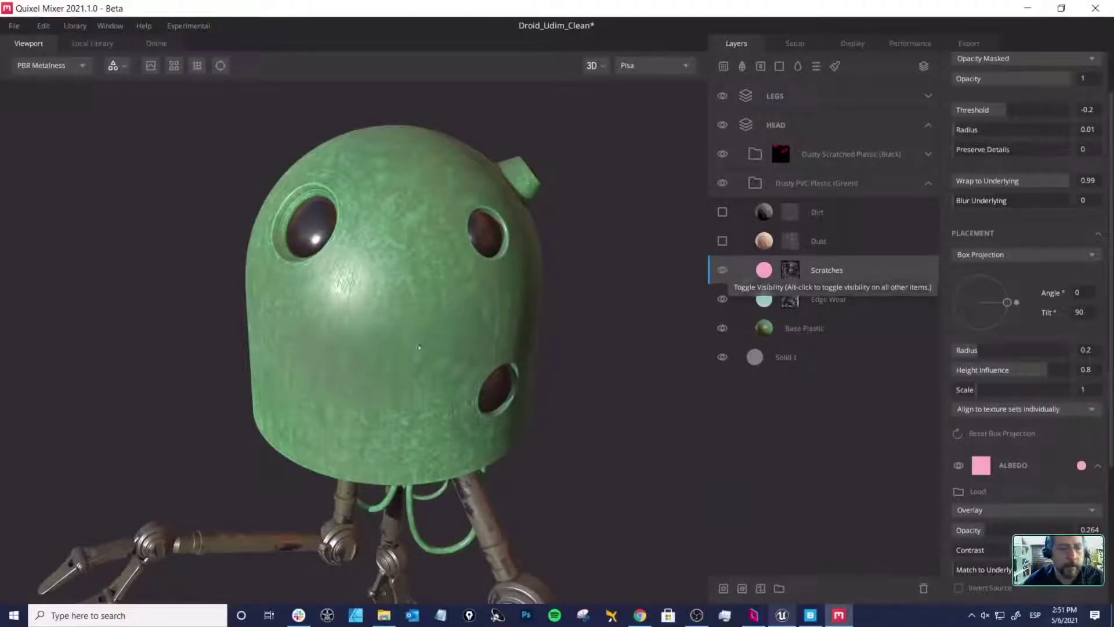
left_click_drag(358, 372, 365, 329)
middle_click_drag(392, 345, 385, 280)
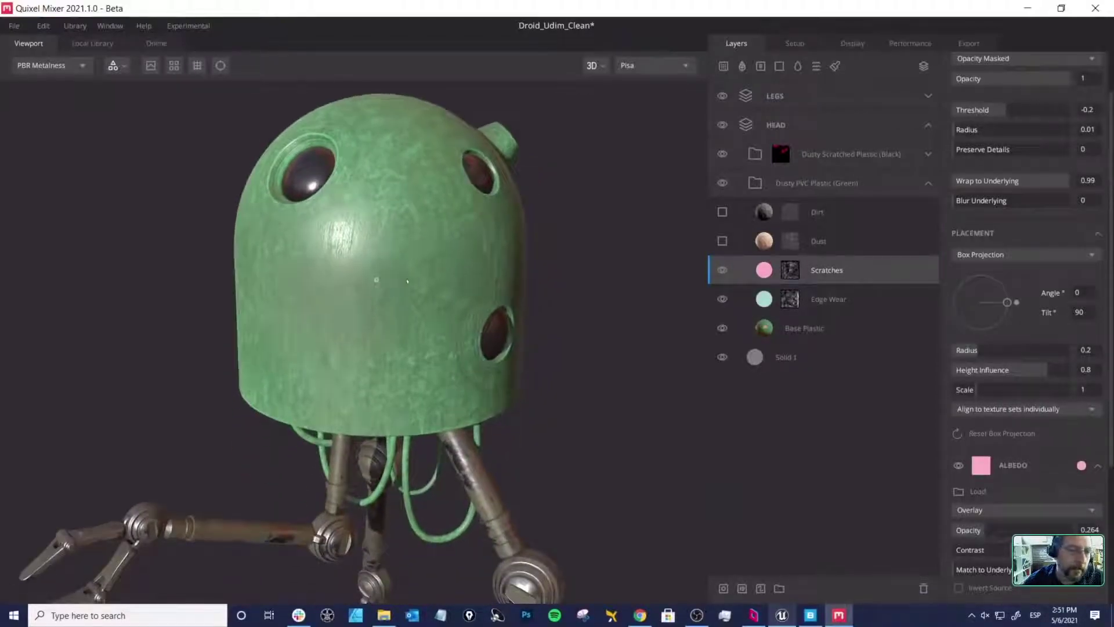
mouse_move(385, 280)
left_mouse_down()
mouse_move(360, 281)
mouse_move(462, 279)
left_mouse_up()
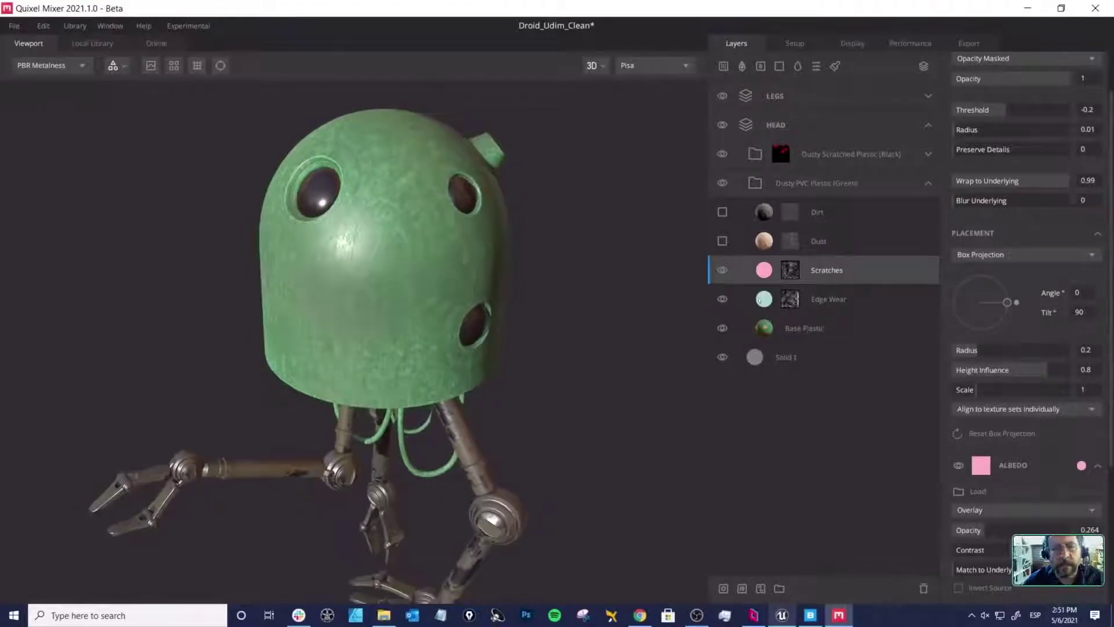
Step: Darken the Edge Wear layer's albedo colour to the muted grey-green 7BA69A and apply it
left_click(767, 301)
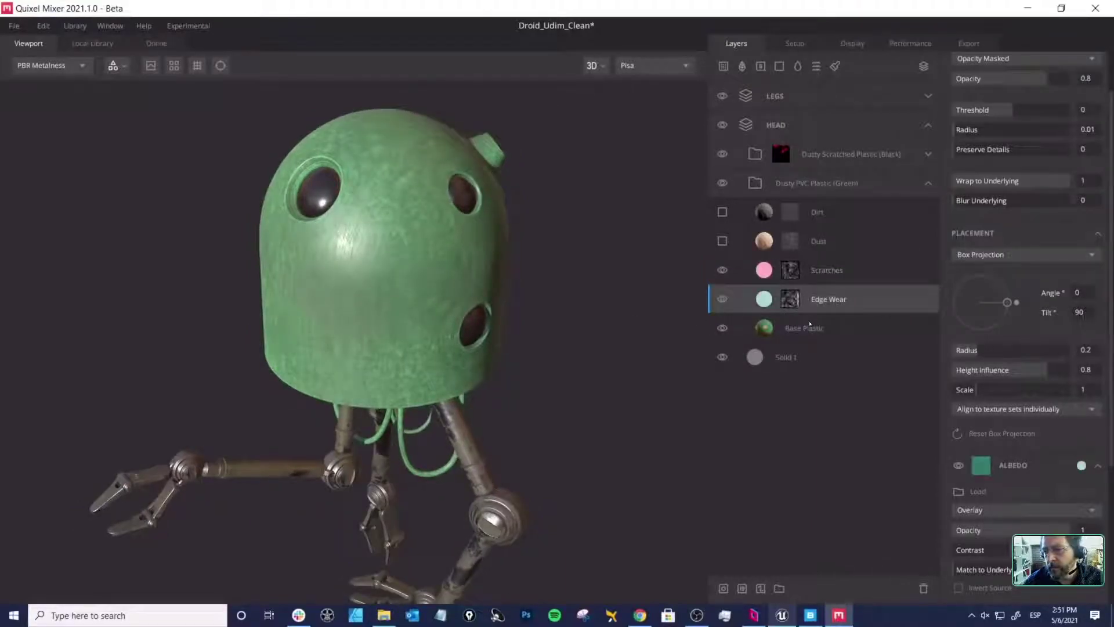
left_click(1080, 465)
left_click_drag(652, 310, 656, 339)
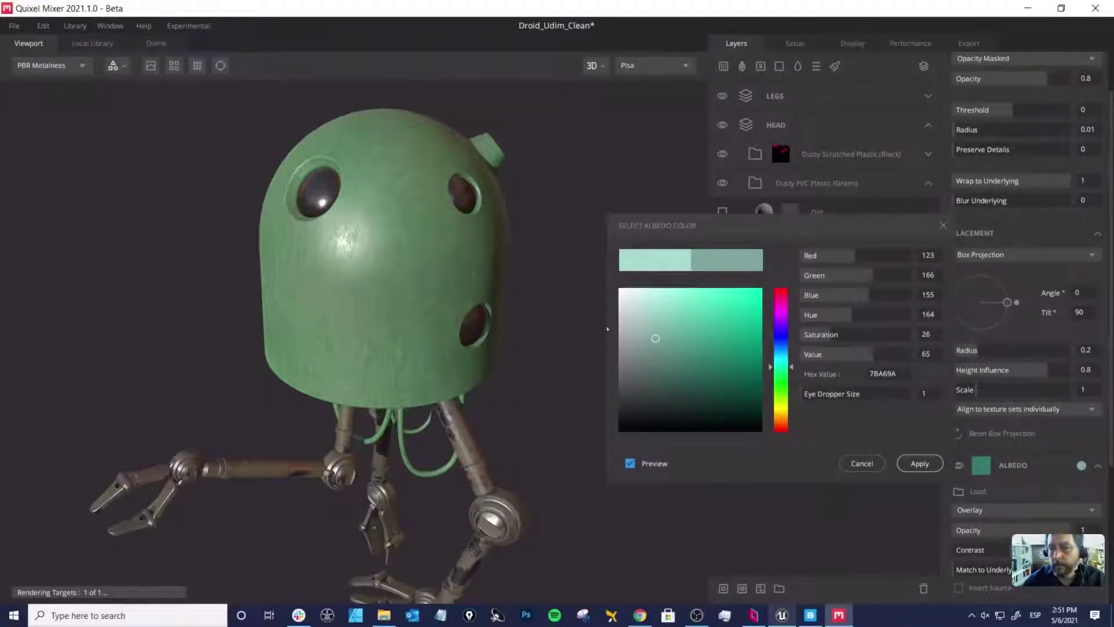
left_click(905, 461)
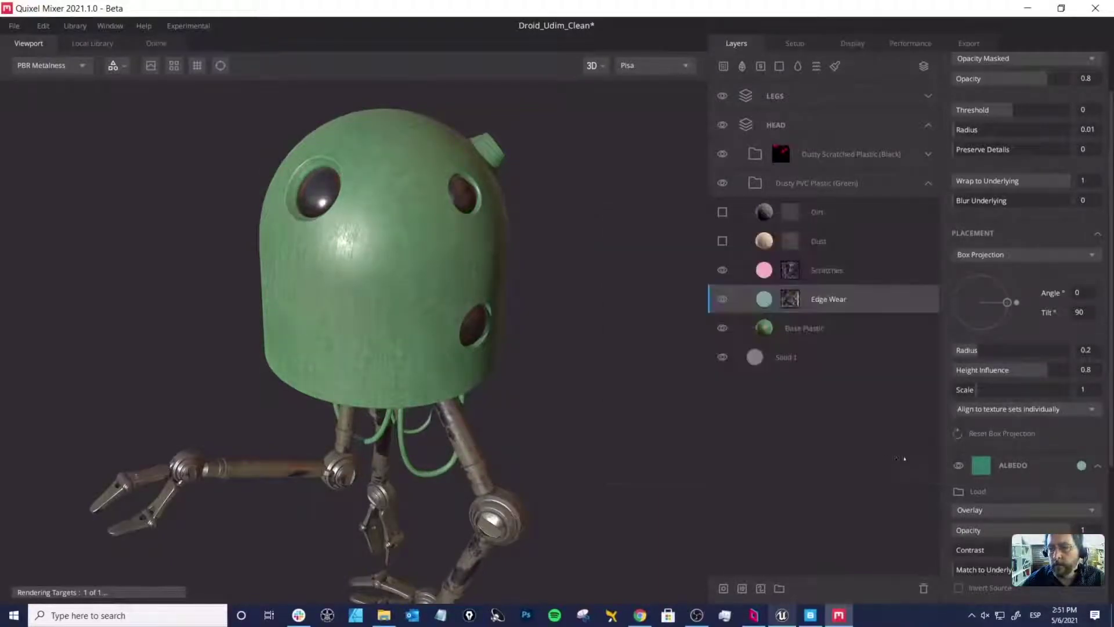
Step: Turn on the Dust layer of the green plastic and inspect its coverage on the droid's head
left_click(765, 243)
left_click(723, 240)
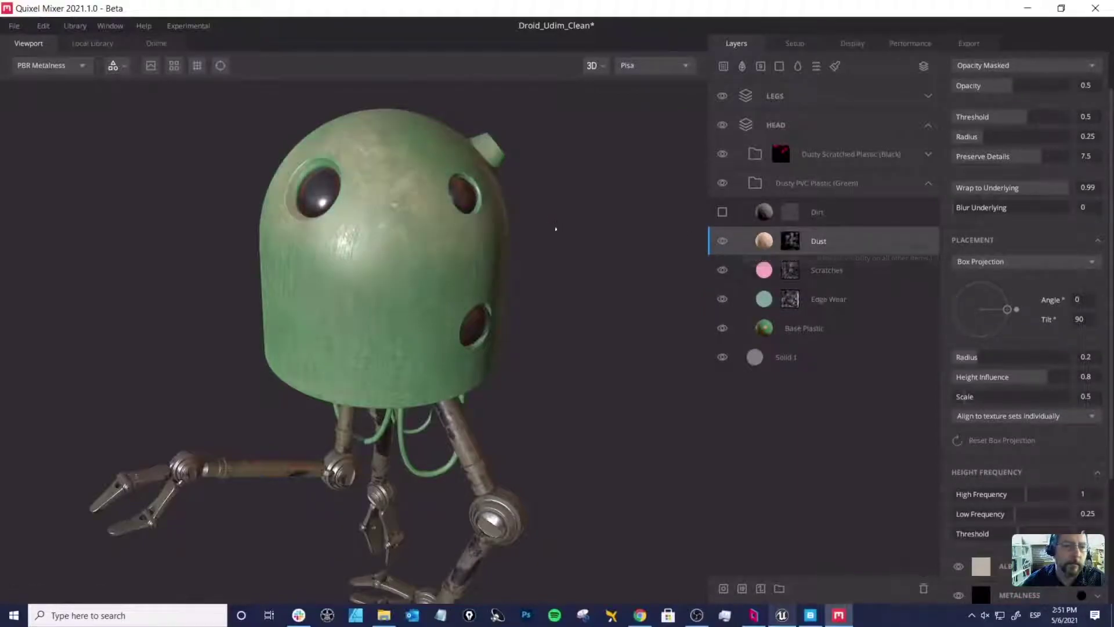
left_click_drag(556, 228, 573, 255)
middle_click_drag(573, 255, 575, 315)
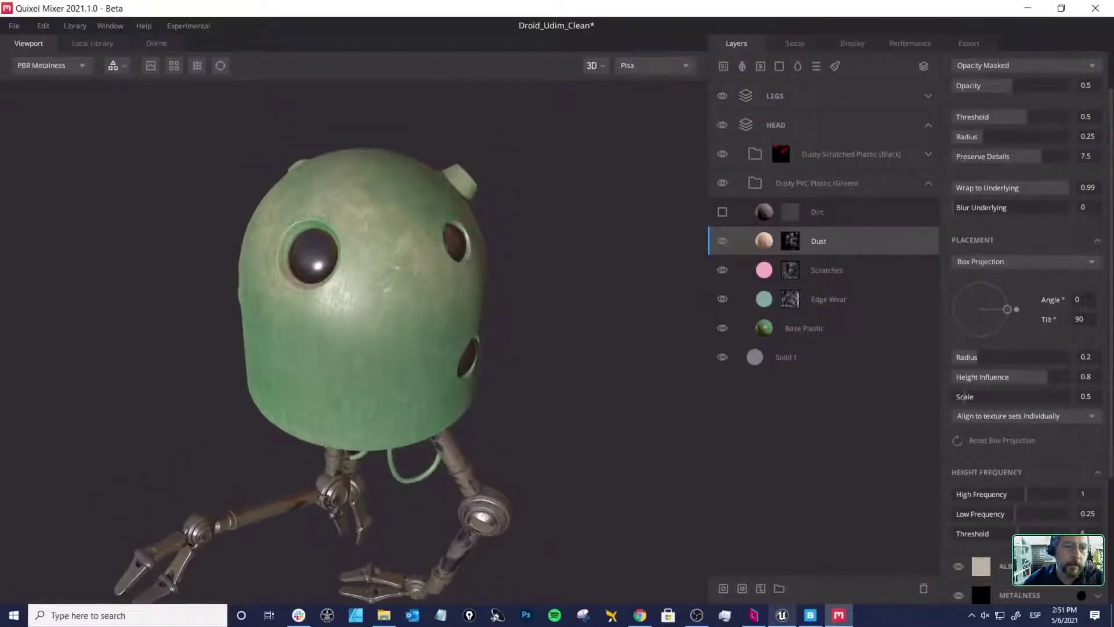
left_click_drag(445, 224, 387, 217)
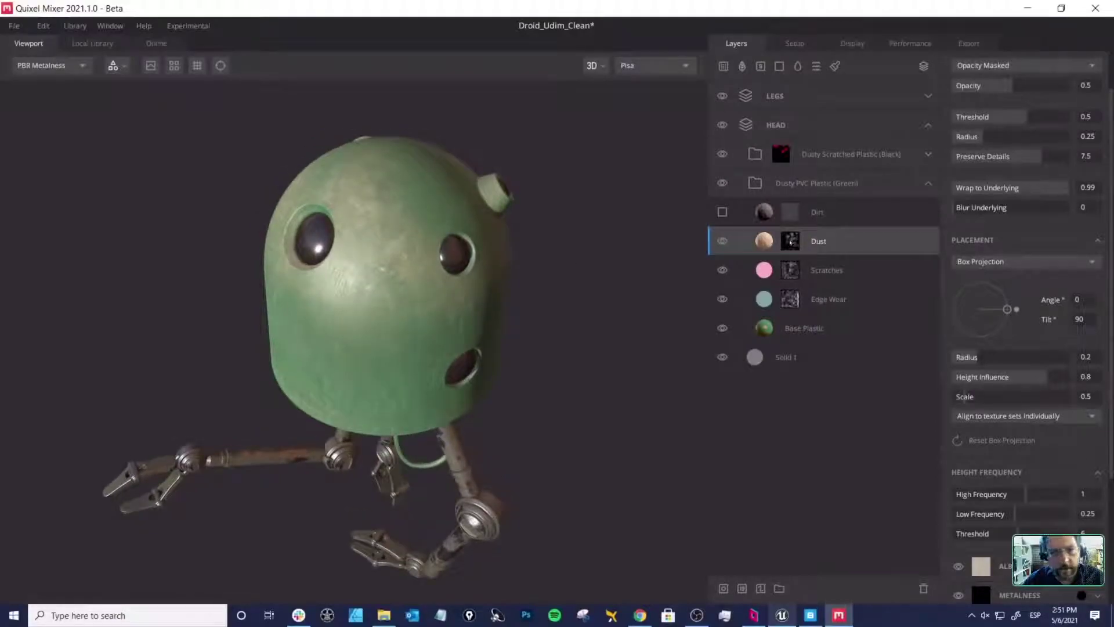
Step: Open the Dust layer's mask and examine it on the head in the Layer Mask view
left_click(790, 242)
left_click_drag(524, 282, 395, 258)
key("q")
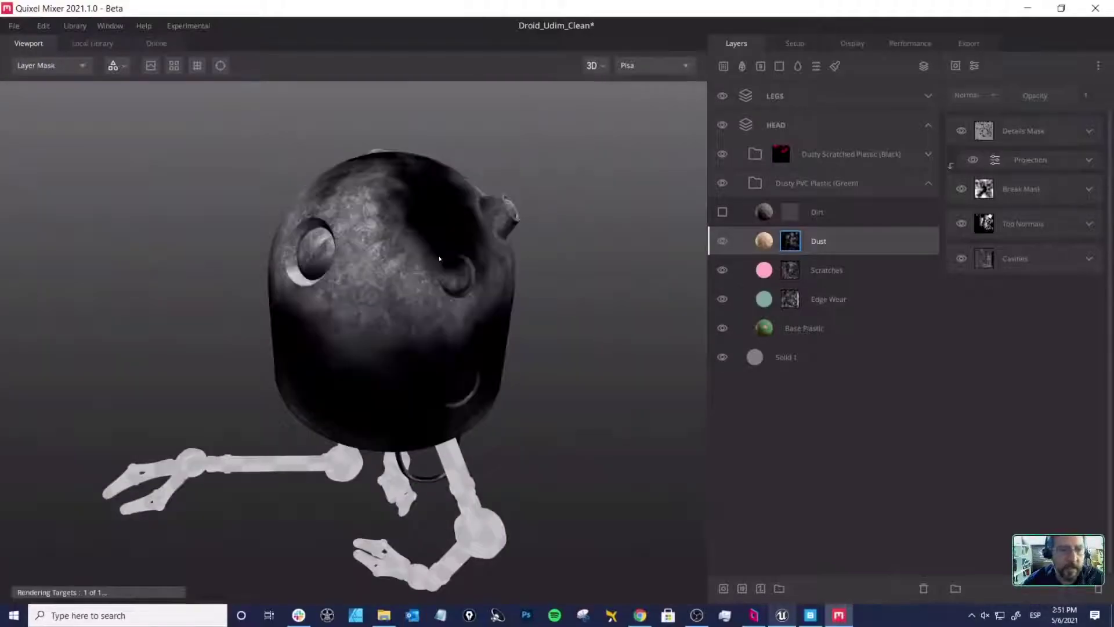
Step: Hide Top Normals, Break Mask, Projection and Details Mask in the Dust mask stack and expand Cavities to inspect it alone
left_click_drag(504, 267, 635, 250)
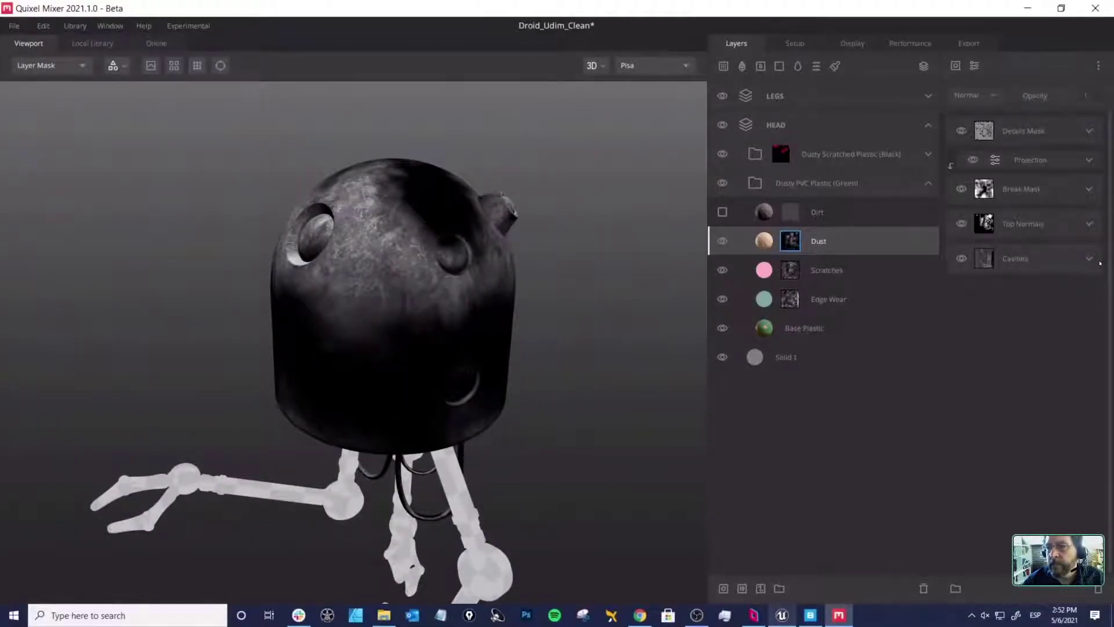
left_click(962, 223)
left_click(962, 188)
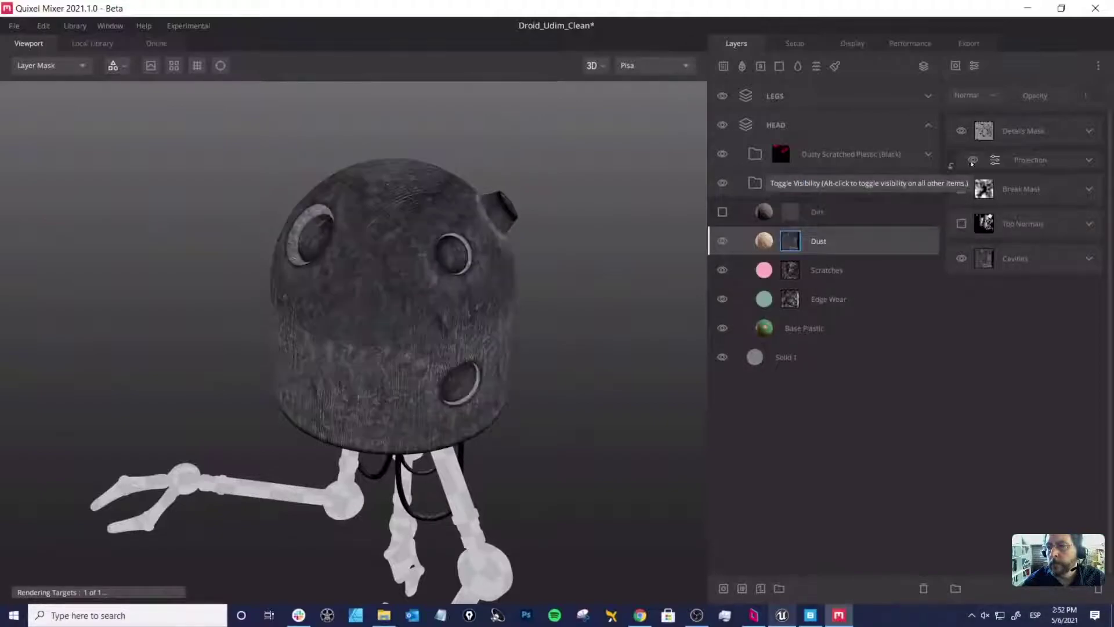
left_click(973, 160)
left_click(961, 132)
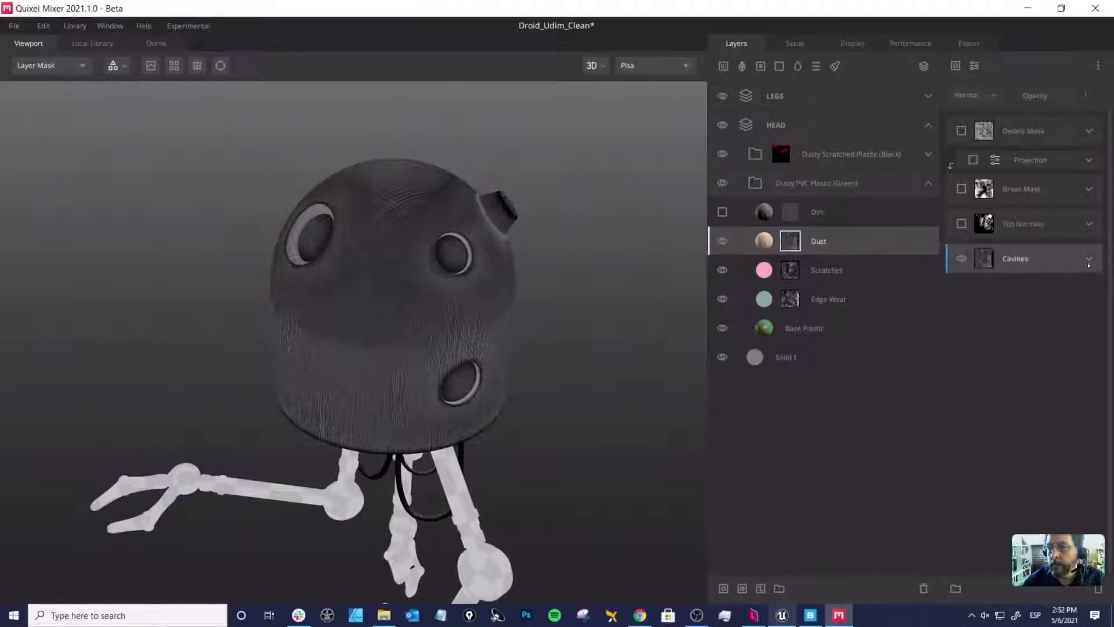
left_click(1056, 261)
middle_click_drag(555, 345, 528, 300)
left_click_drag(528, 300, 532, 317, "alt")
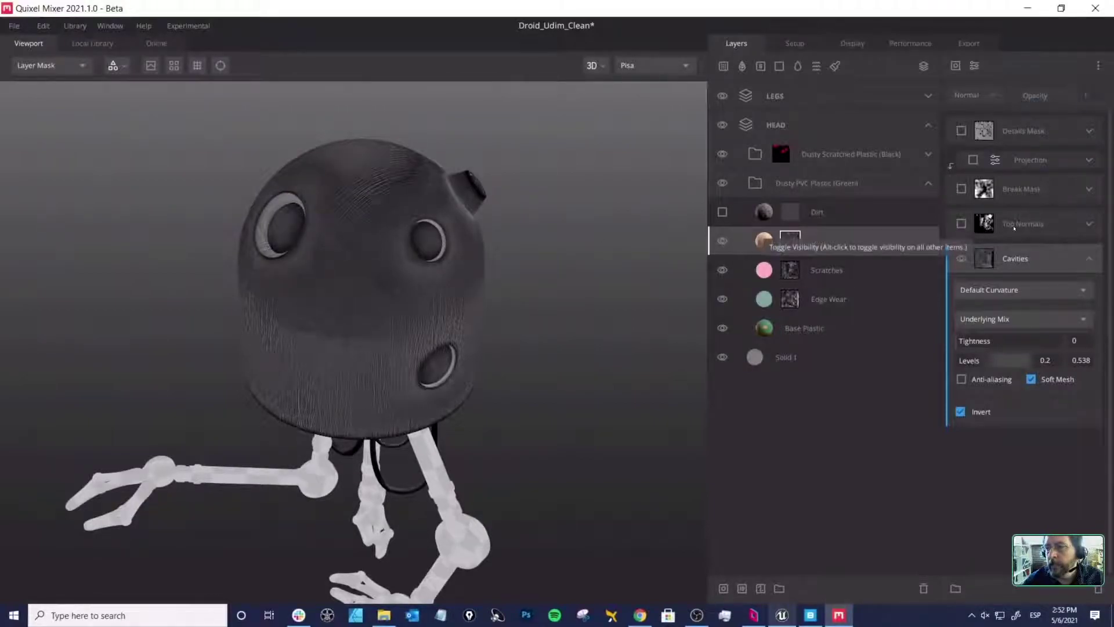
Step: Expand Top Normals and turn the Dust mask's Top Normals, Break Mask, Projection and Details Mask back on one at a time
left_click(1089, 224)
left_click(961, 224)
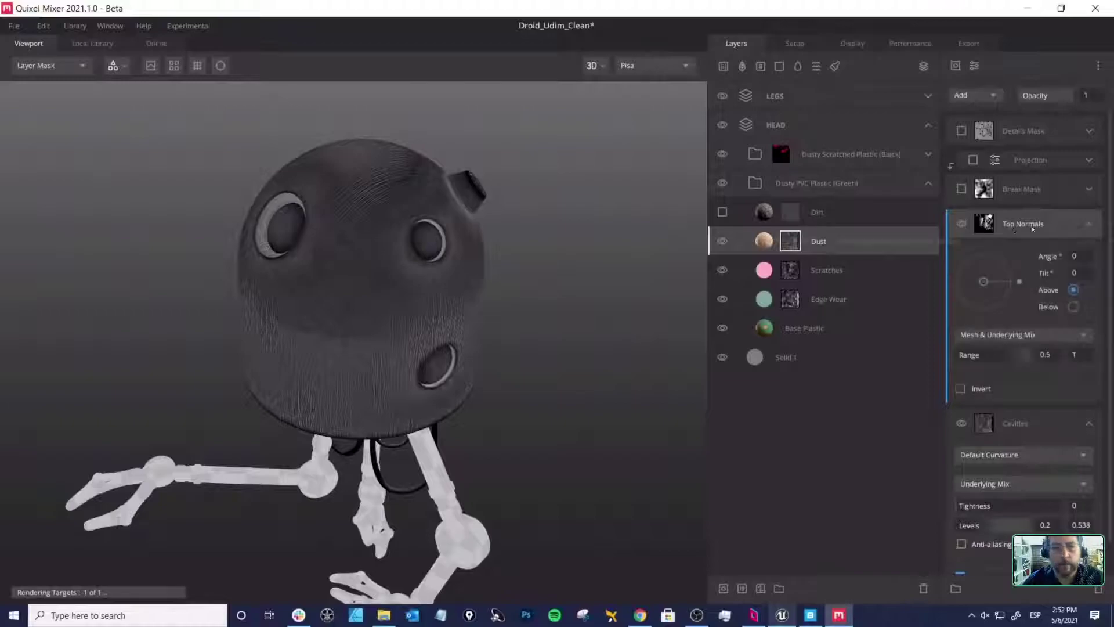
middle_click_drag(541, 282, 535, 283)
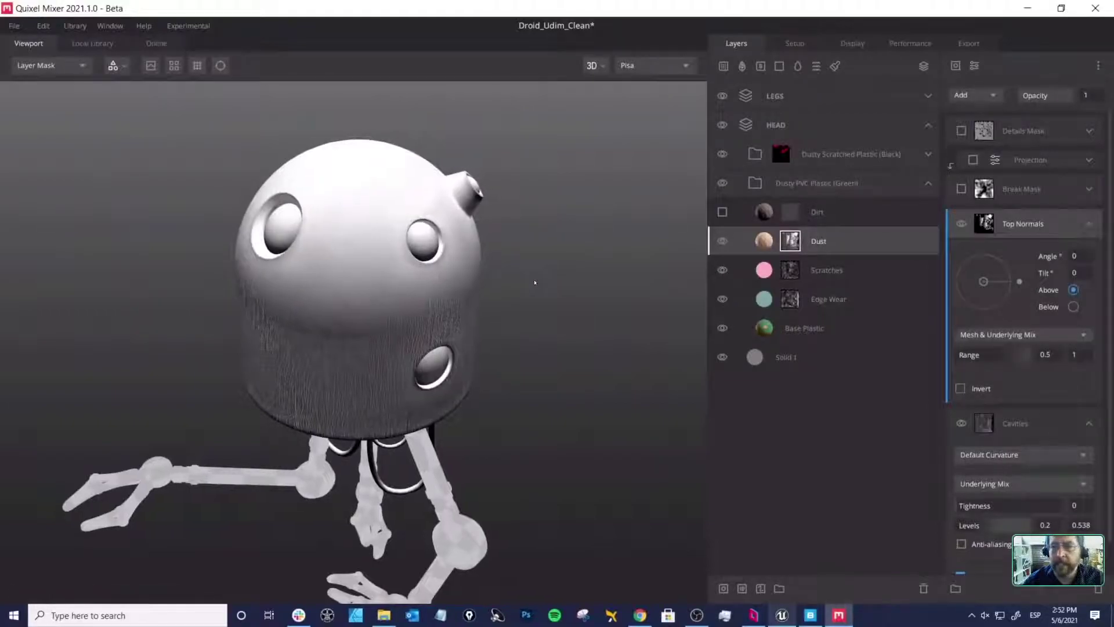
left_click(962, 188)
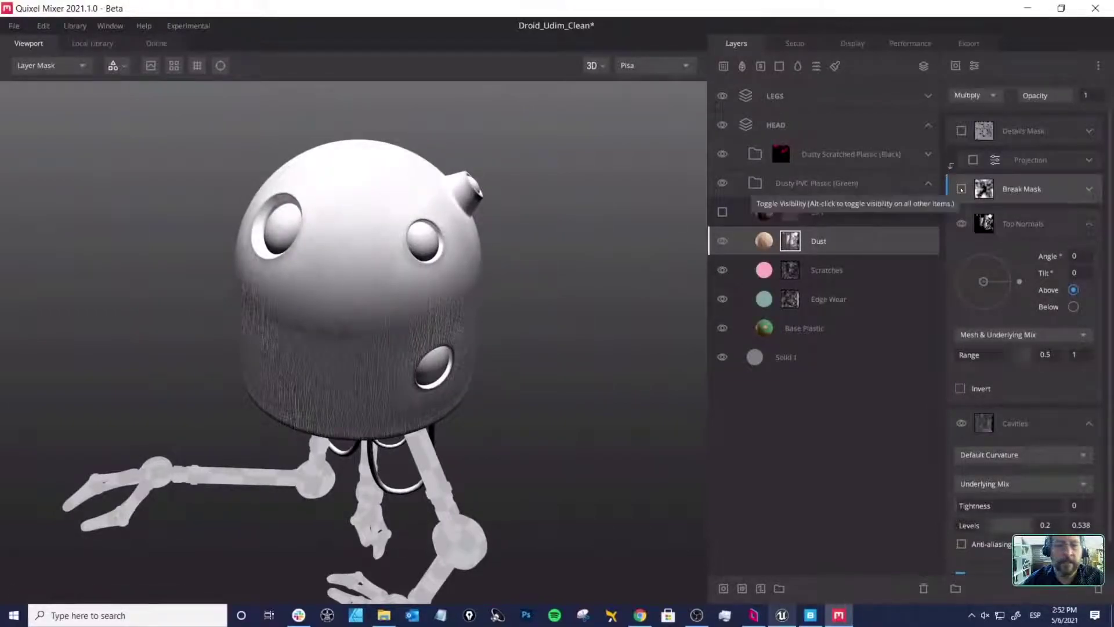
left_click(973, 160)
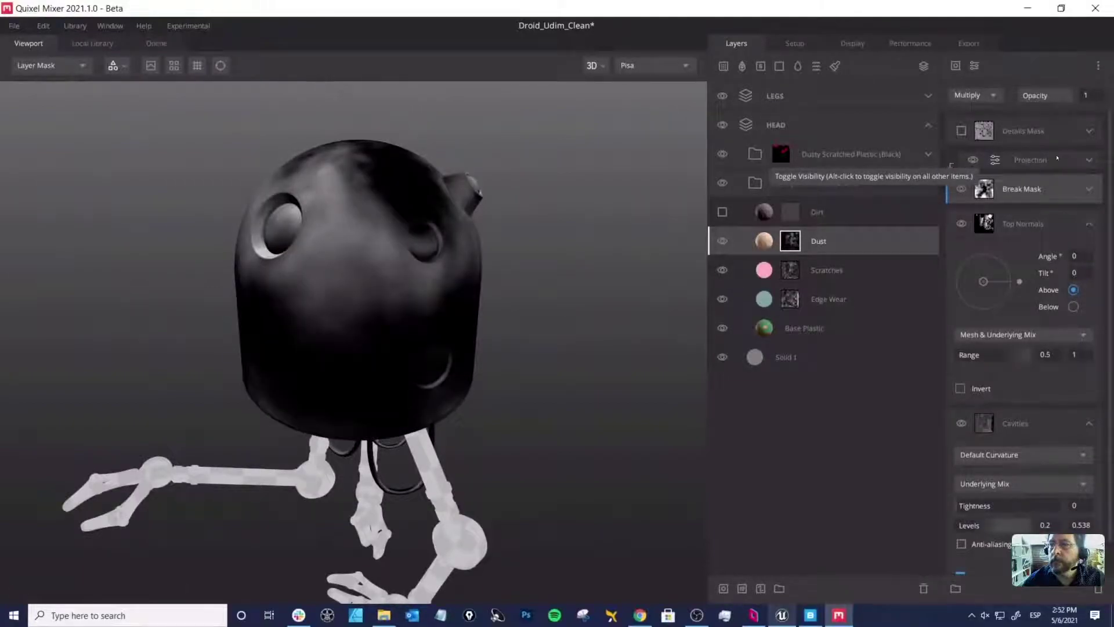
left_click(963, 131)
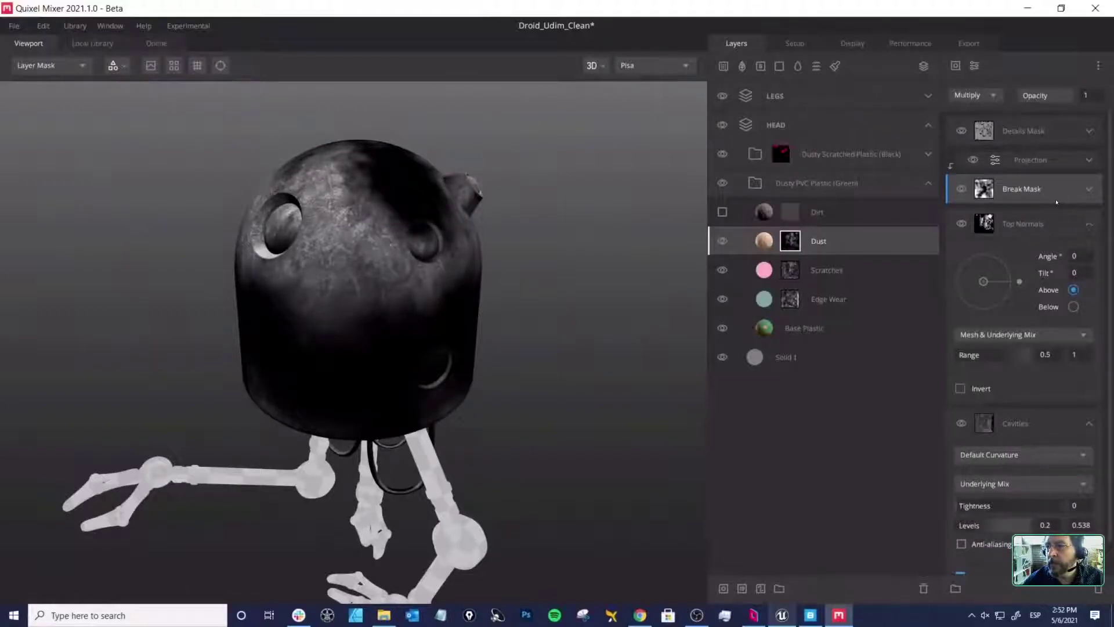
Step: Set the Break Mask's Perlin frequency to 13.03 and octaves to 7, and switch the viewport to PBR Metalness
left_click(1089, 193)
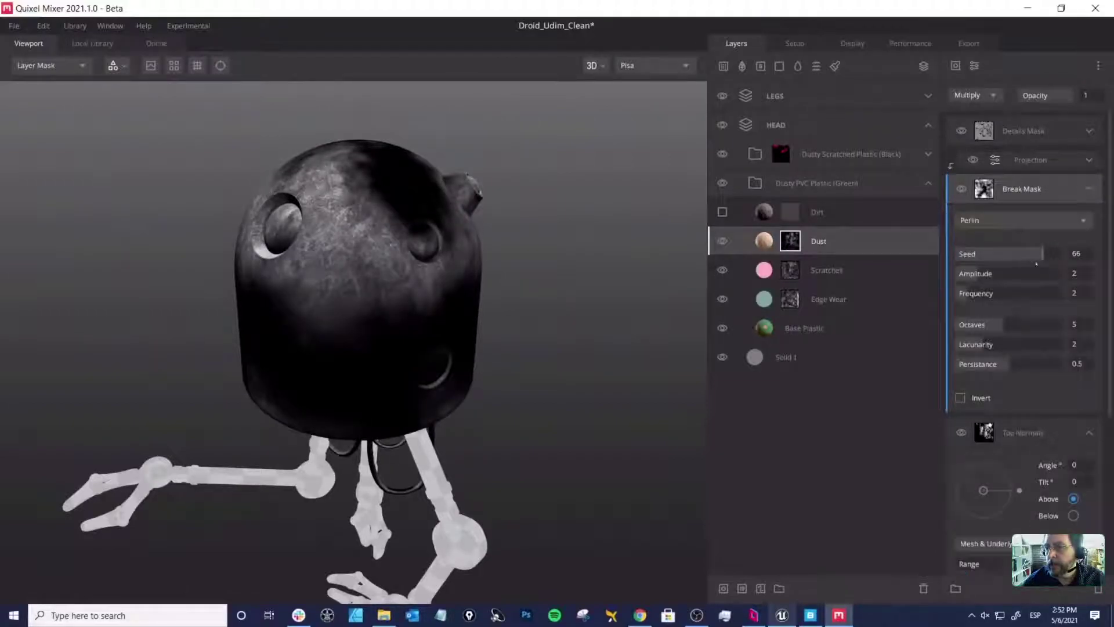
left_click_drag(966, 296, 1000, 298)
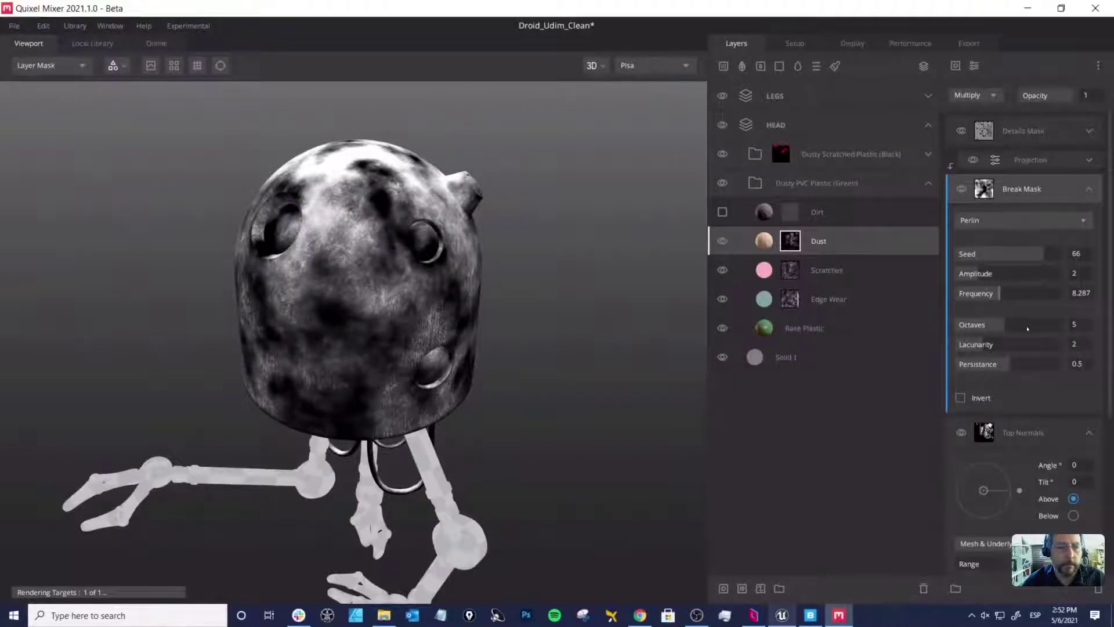
left_click_drag(1005, 331, 1026, 324)
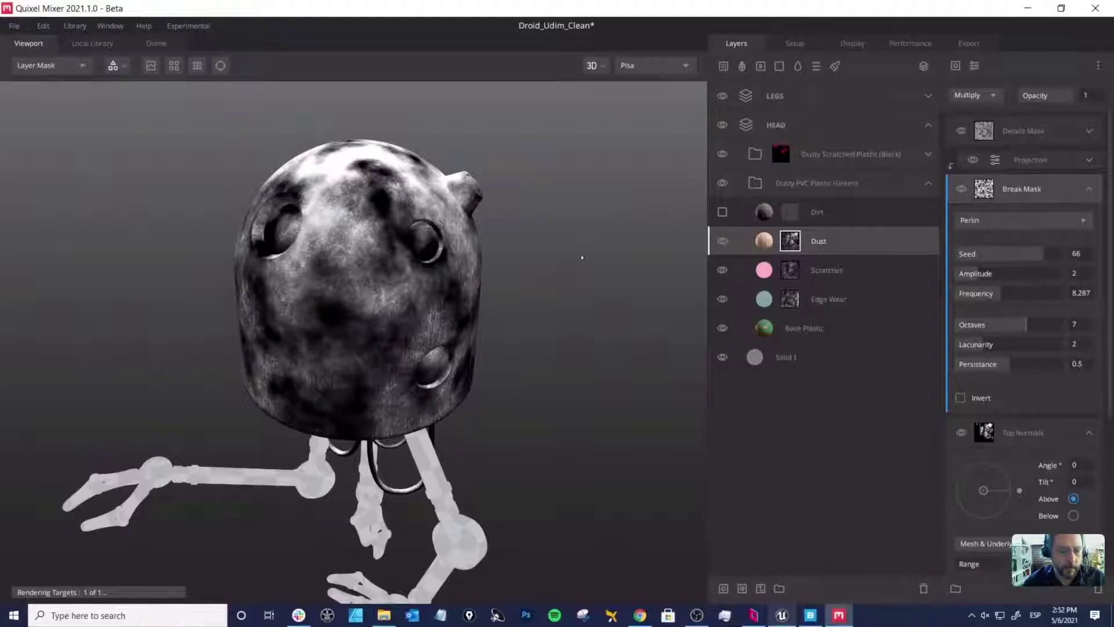
key("m")
middle_click_drag(465, 256, 471, 266)
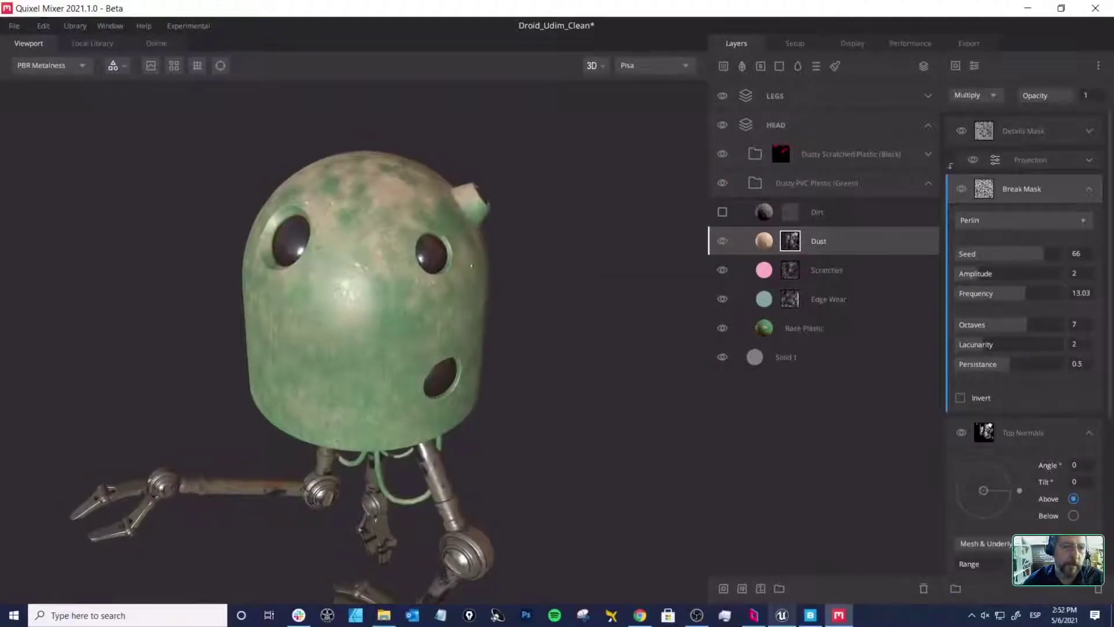
left_click_drag(400, 239, 438, 228)
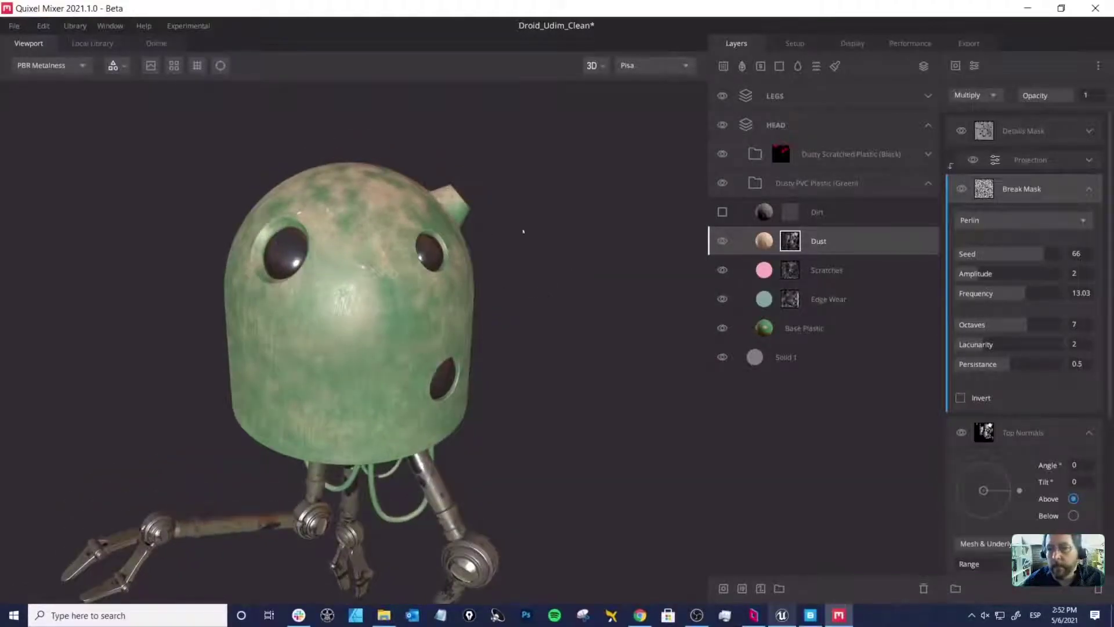
Step: Darken the Base Plastic layer's albedo color to a deep green, hex 243327, and apply it
left_click(764, 240)
middle_click_drag(485, 256, 495, 228)
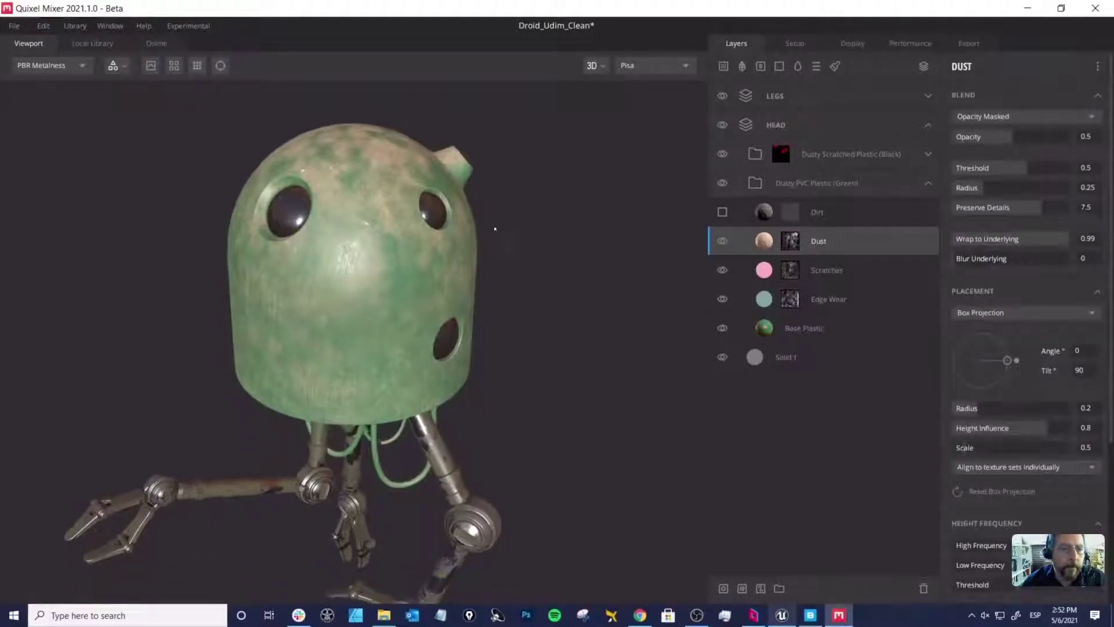
left_click_drag(495, 229, 507, 251)
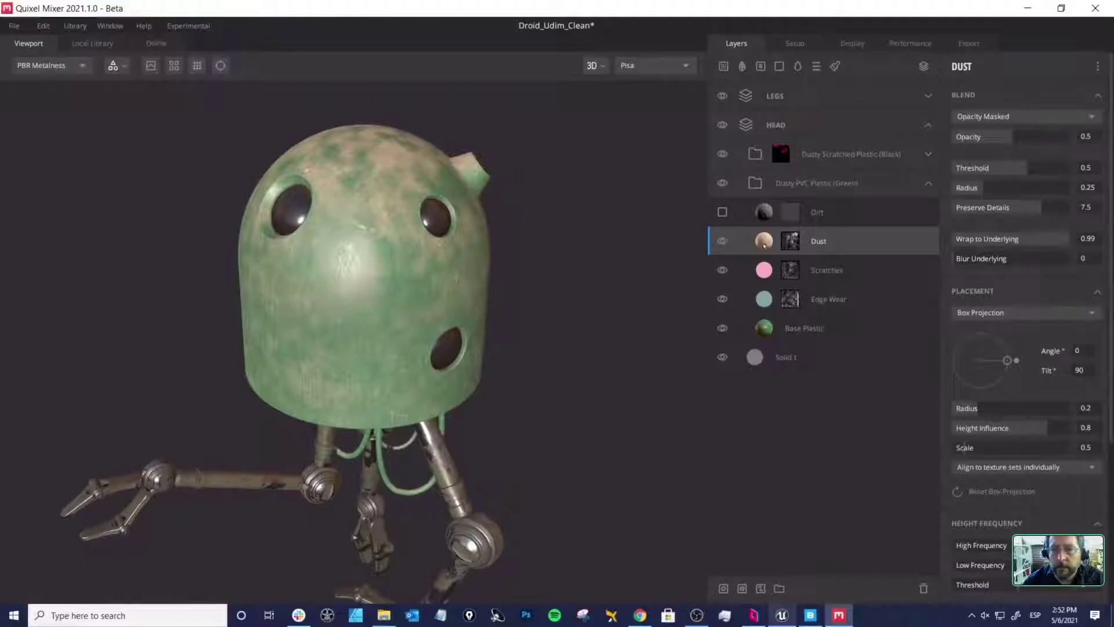
left_click(763, 329)
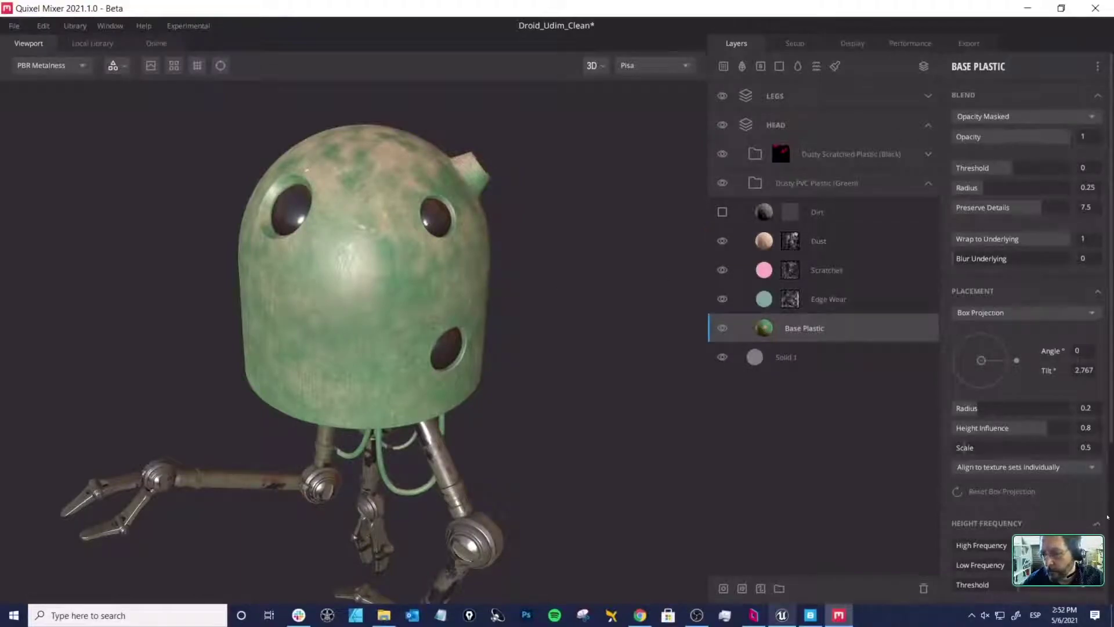
scroll(1103, 511, "down", 3)
left_click(1080, 523)
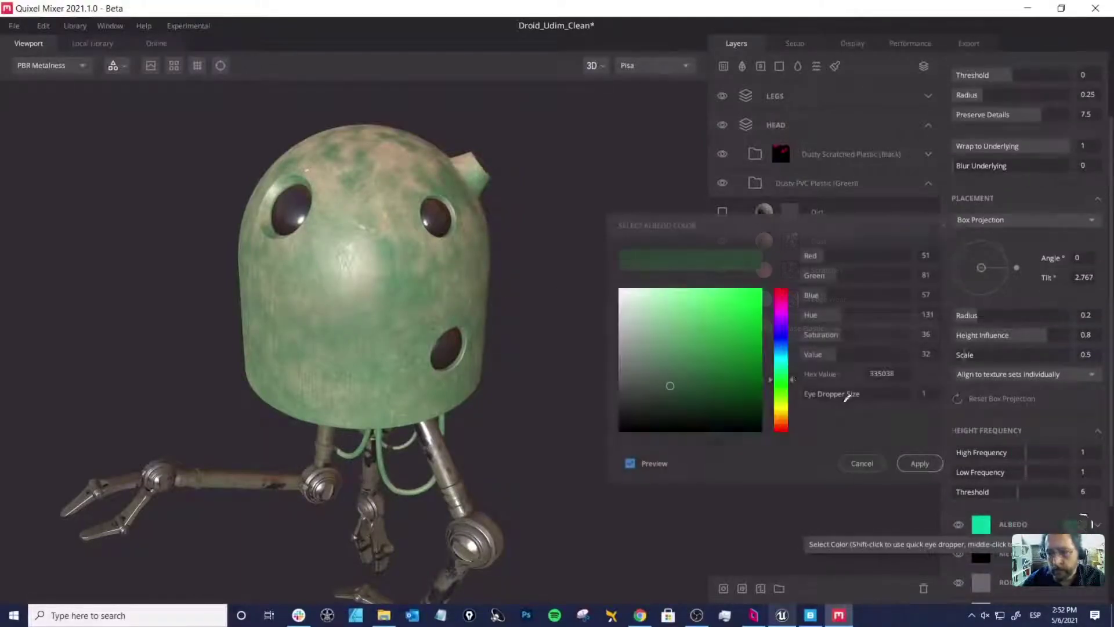
left_click_drag(669, 387, 660, 403)
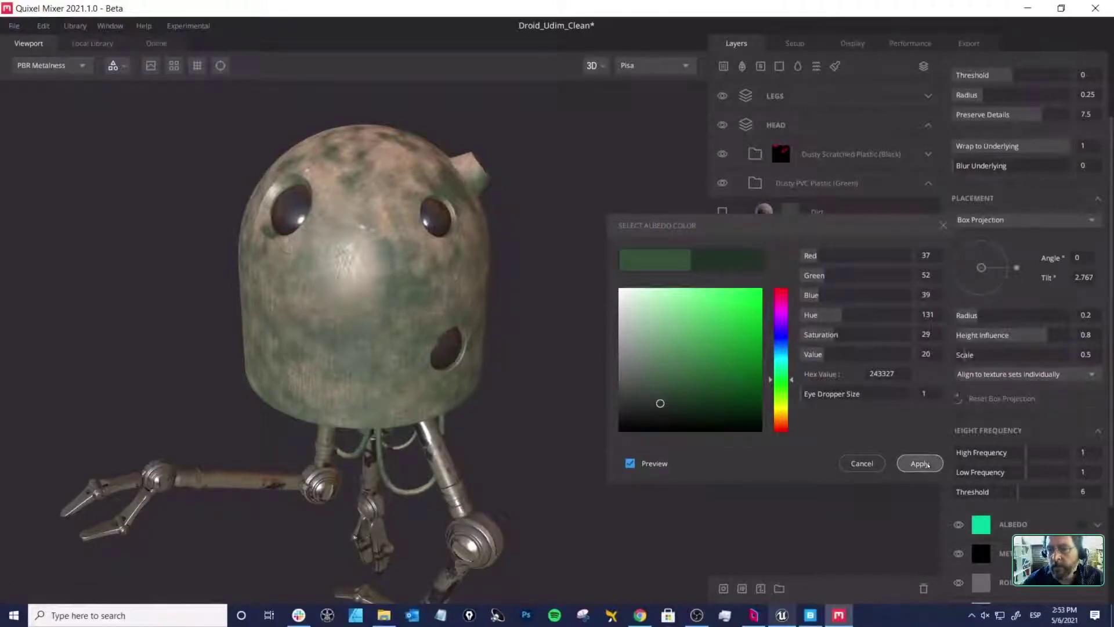
left_click(927, 465)
Step: In the Dust layer's Break Mask, set the Perlin octaves to 4 and the frequency to 7.072
left_click(762, 244)
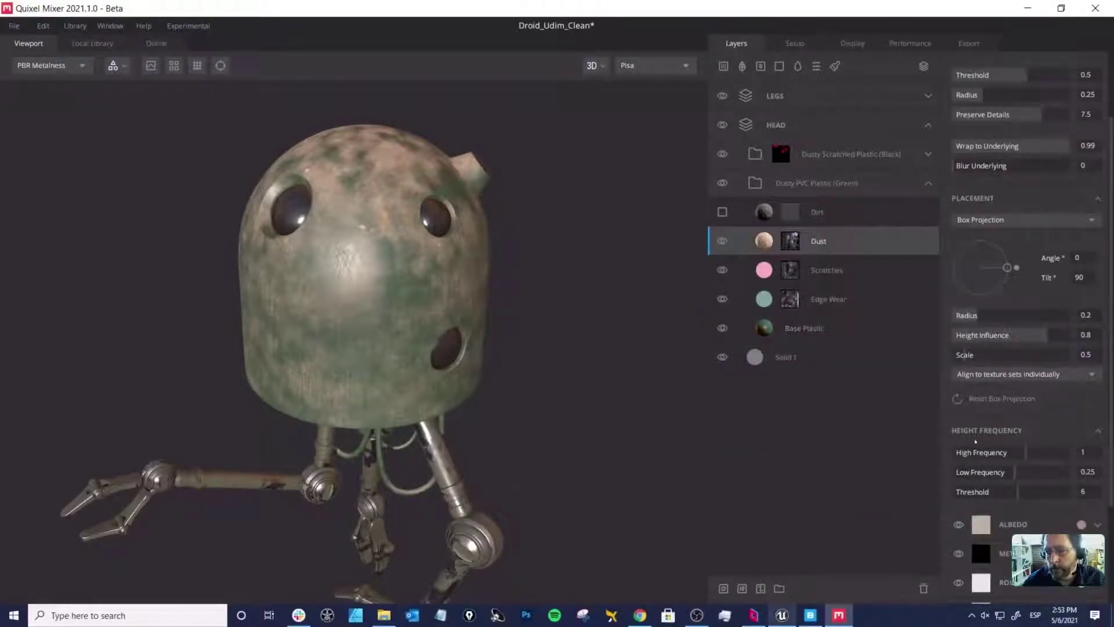
middle_click_drag(417, 282, 423, 251)
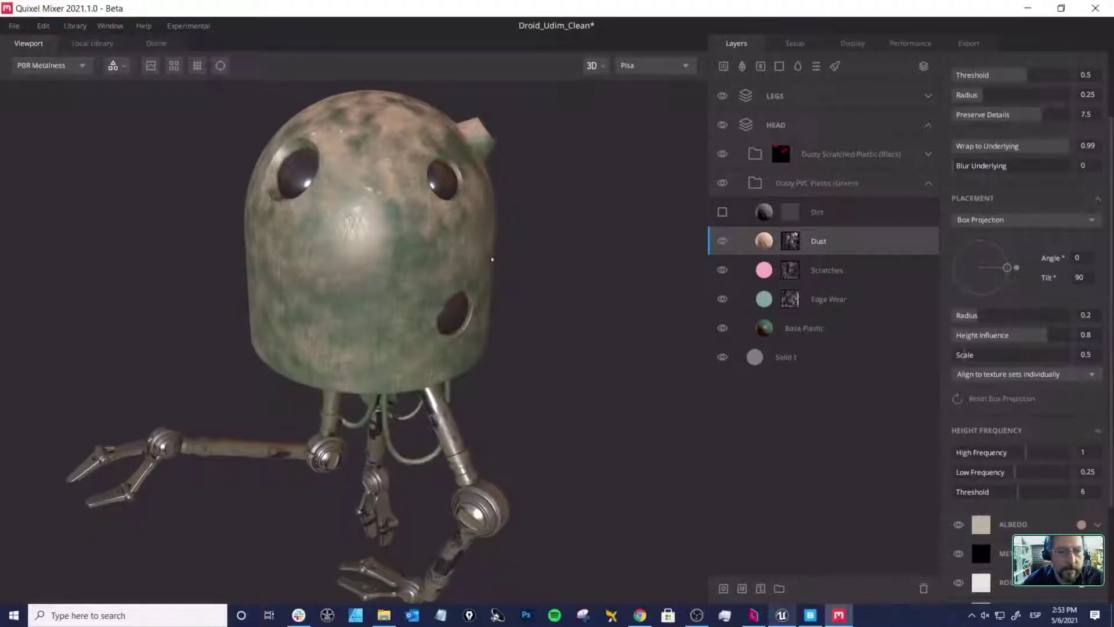
left_click_drag(491, 258, 468, 280)
left_click(797, 244)
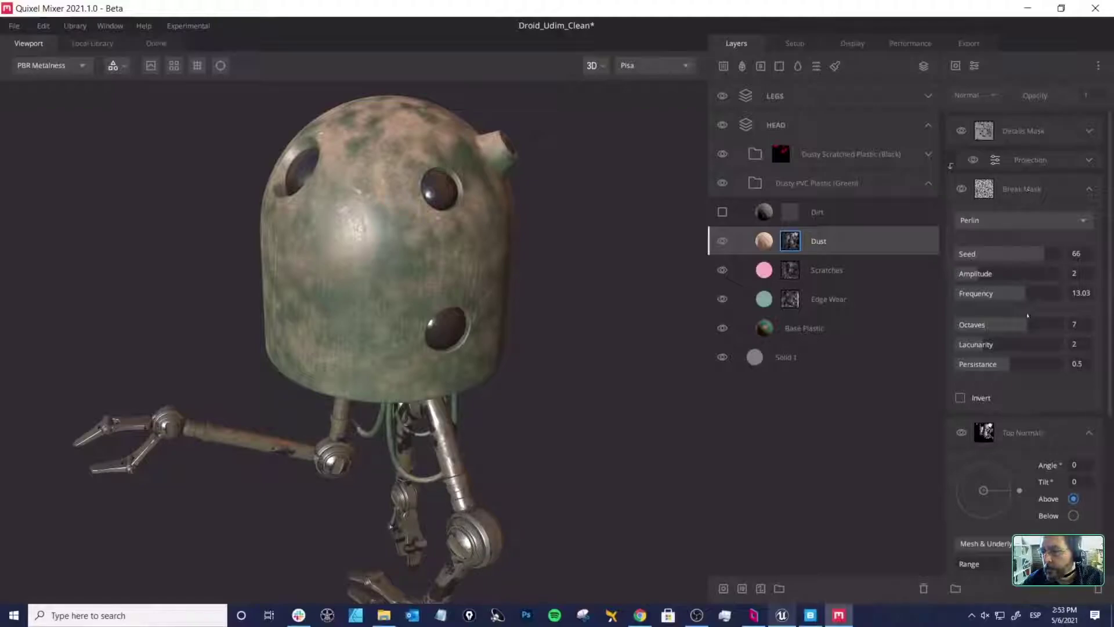
left_click(988, 325)
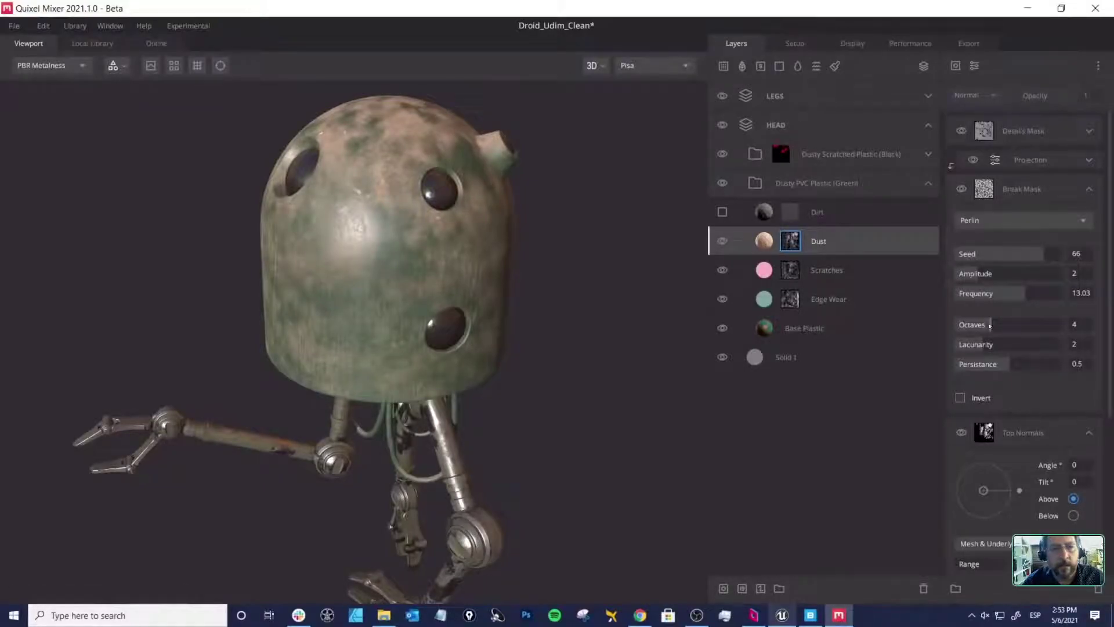
left_click_drag(990, 326, 991, 327)
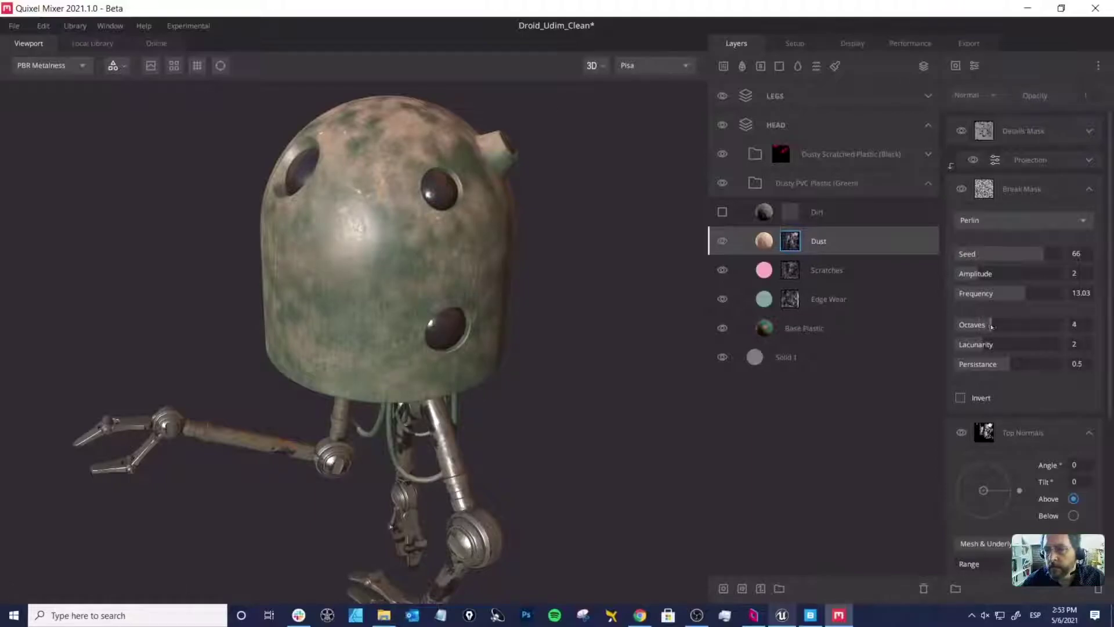
left_click(990, 295)
left_click_drag(991, 295, 993, 294)
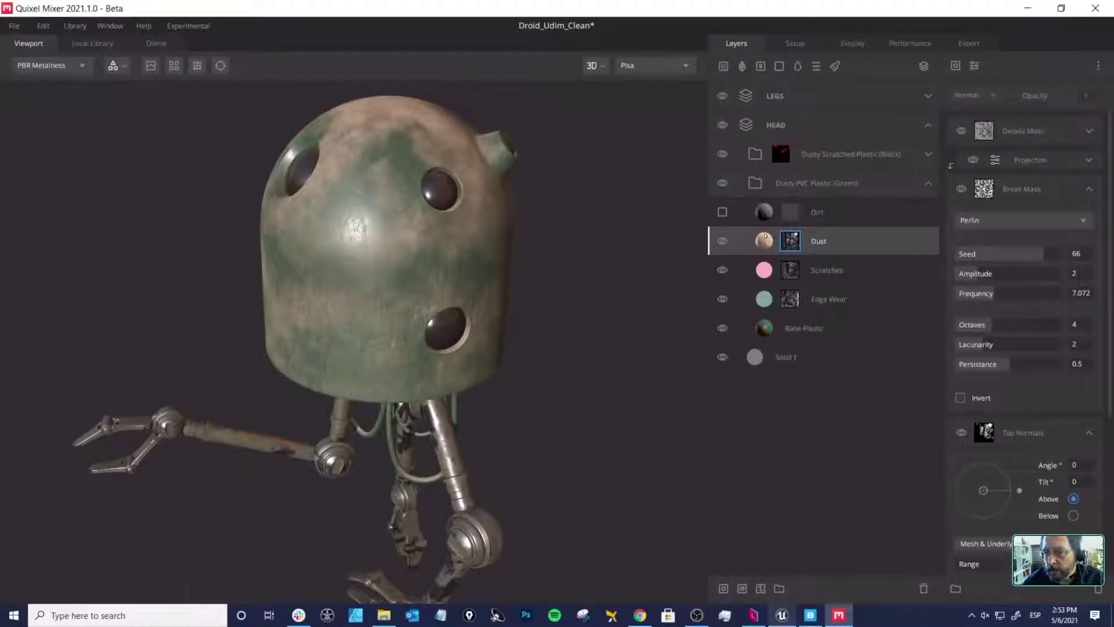
Step: Turn off the Dust layer's displacement channel and check the head's surface
left_click(764, 241)
scroll(1047, 445, "down", 5)
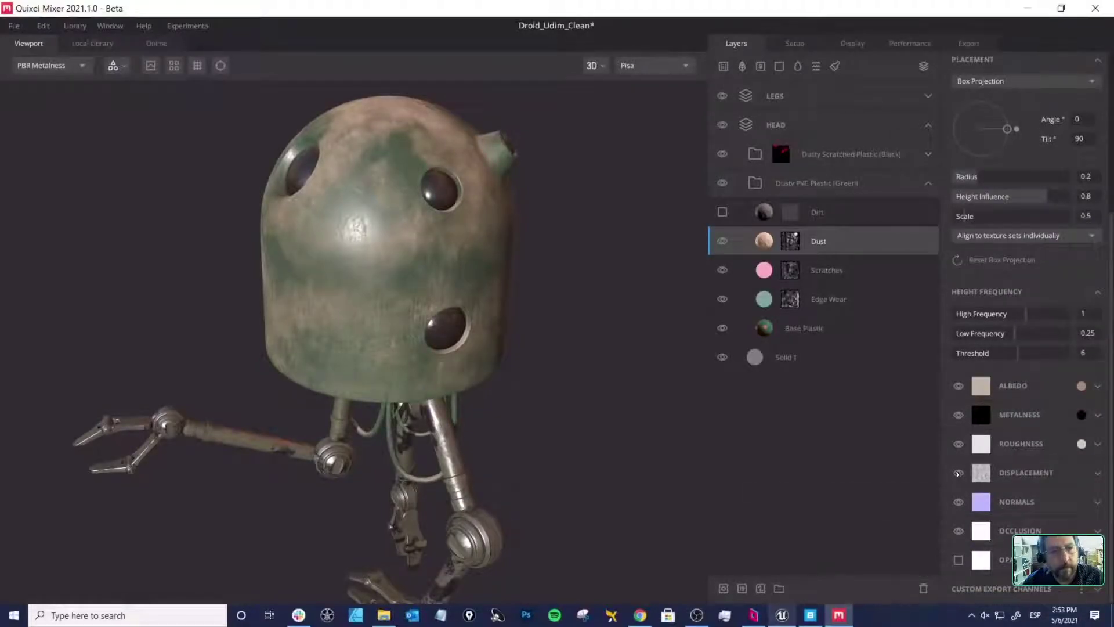
left_click(959, 472)
left_click_drag(516, 349, 544, 304, "alt")
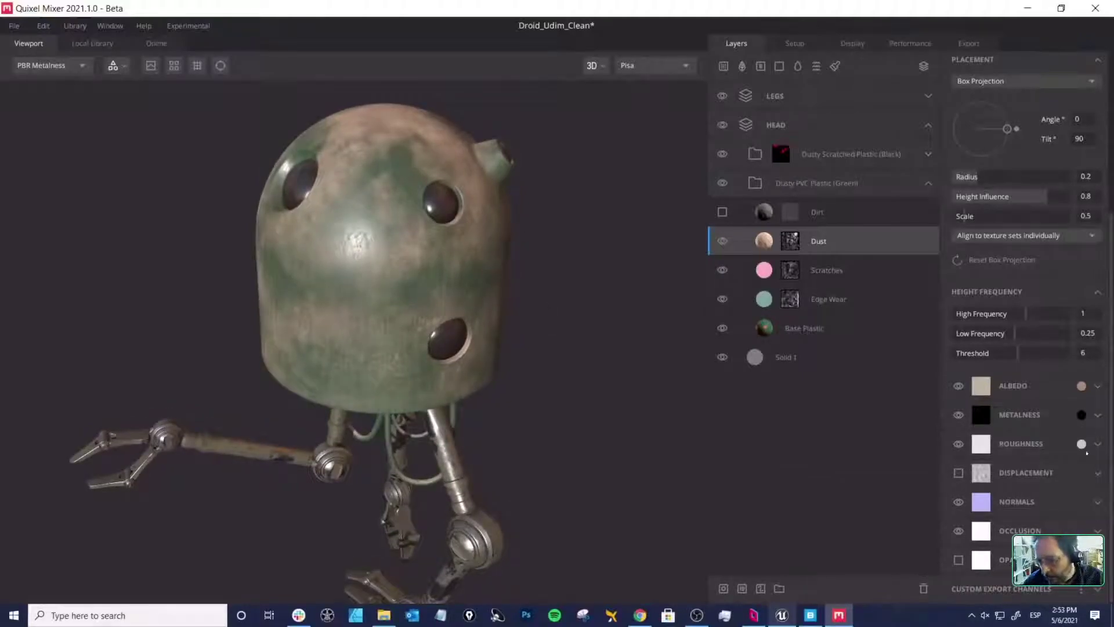
Step: Turn the Dust layer's normals channel off and back on, comparing the surface close up on the dome
left_click(959, 502)
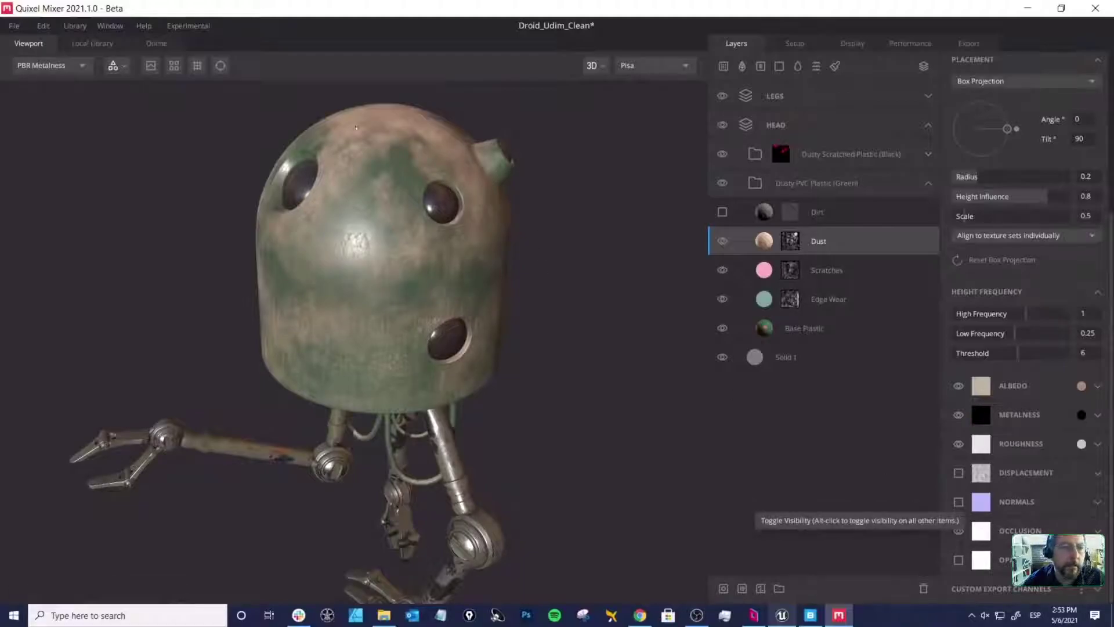
middle_click_drag(352, 90, 368, 215, "alt")
right_click_drag(368, 214, 504, 140, "alt")
middle_click_drag(503, 139, 393, 313, "alt")
right_click_drag(393, 313, 463, 337, "alt")
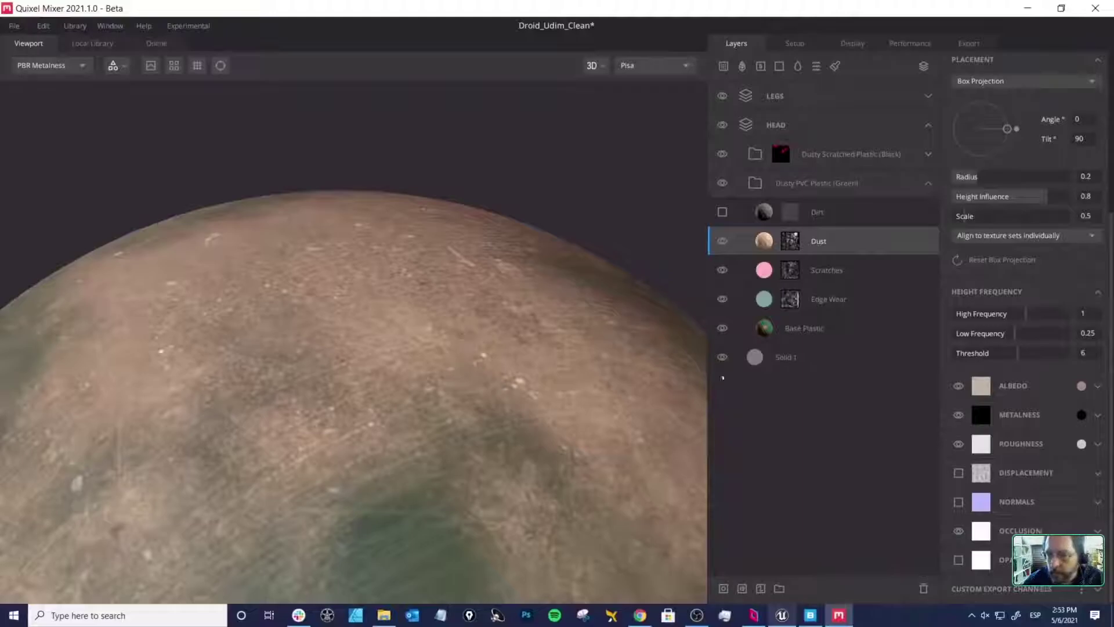
left_click(959, 502)
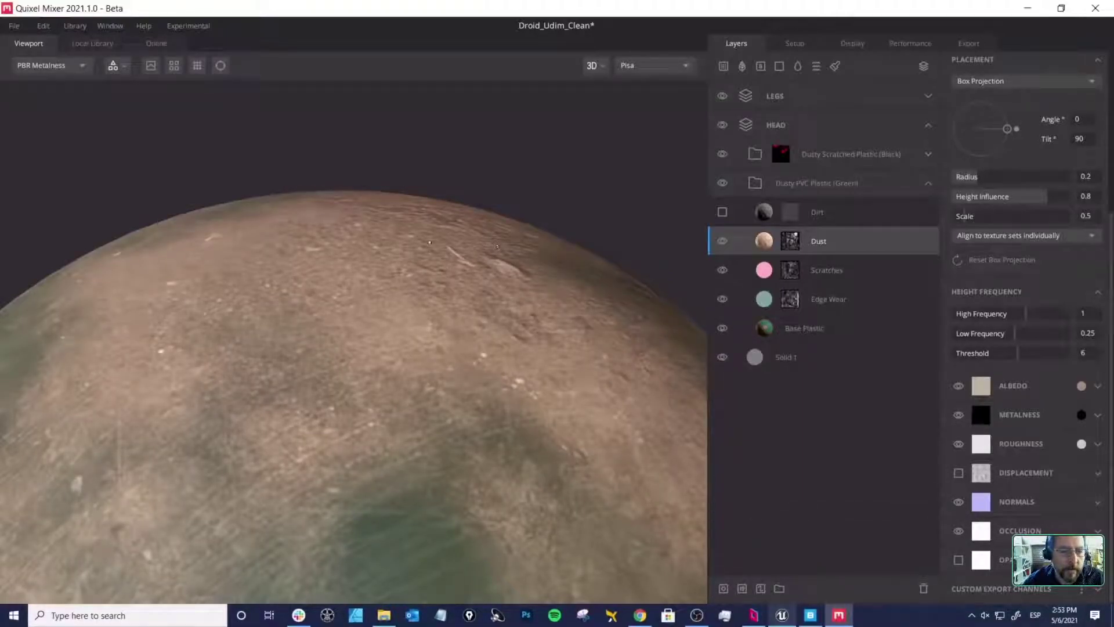
left_click_drag(496, 293, 404, 293)
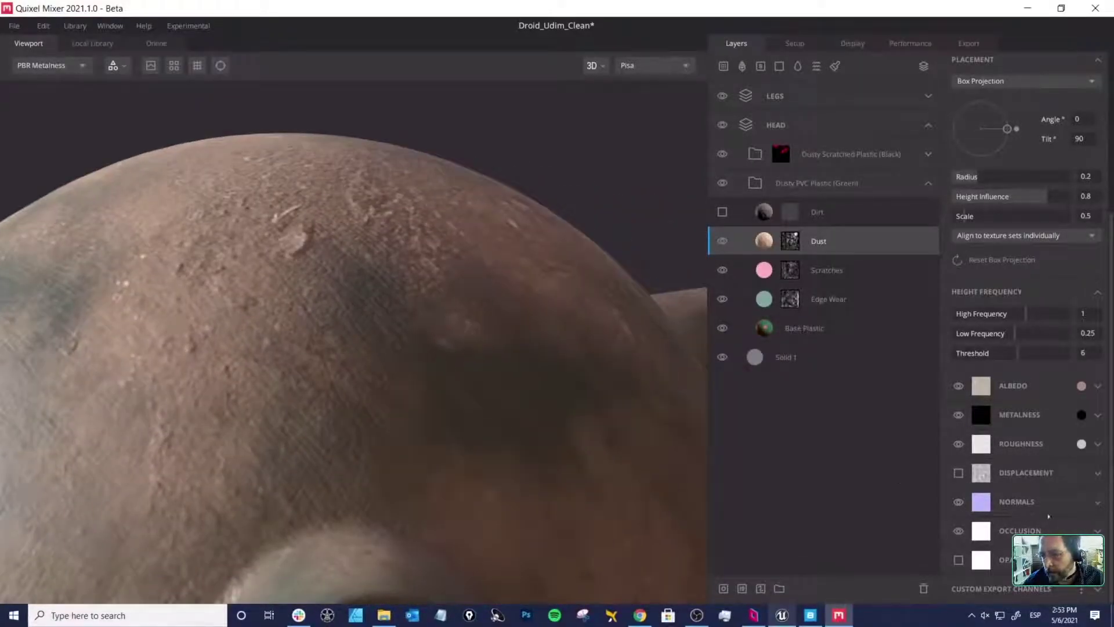
Step: Set the Dust layer's normals strength to 2 and check the relief around the head
left_click(1043, 501)
scroll(1043, 504, "down", 1)
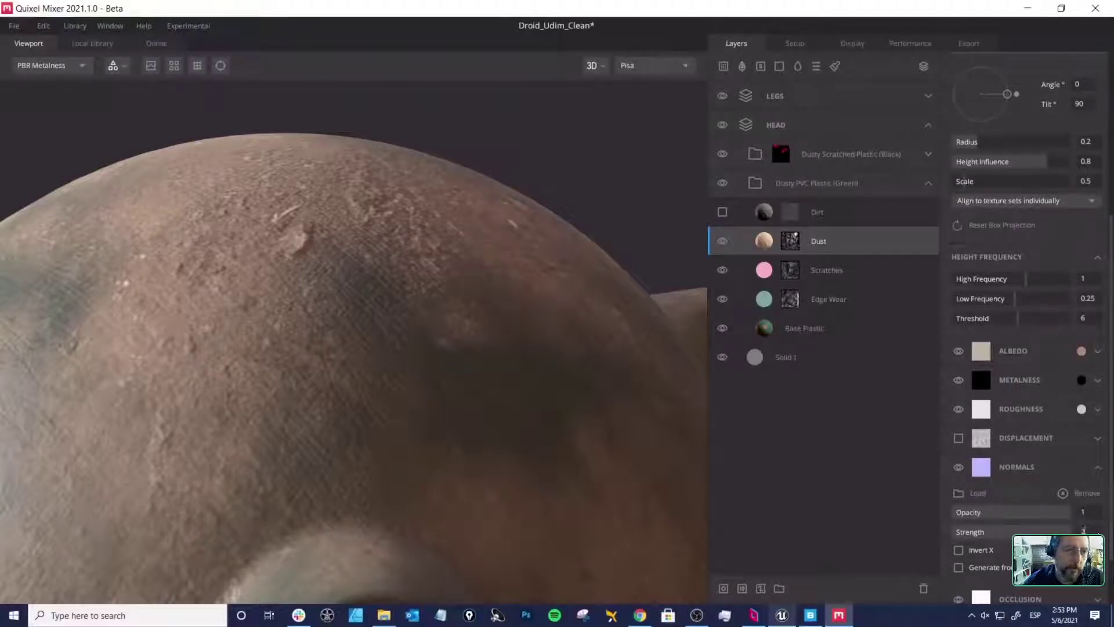
type("2")
key("Return")
right_click_drag(503, 320, 458, 328)
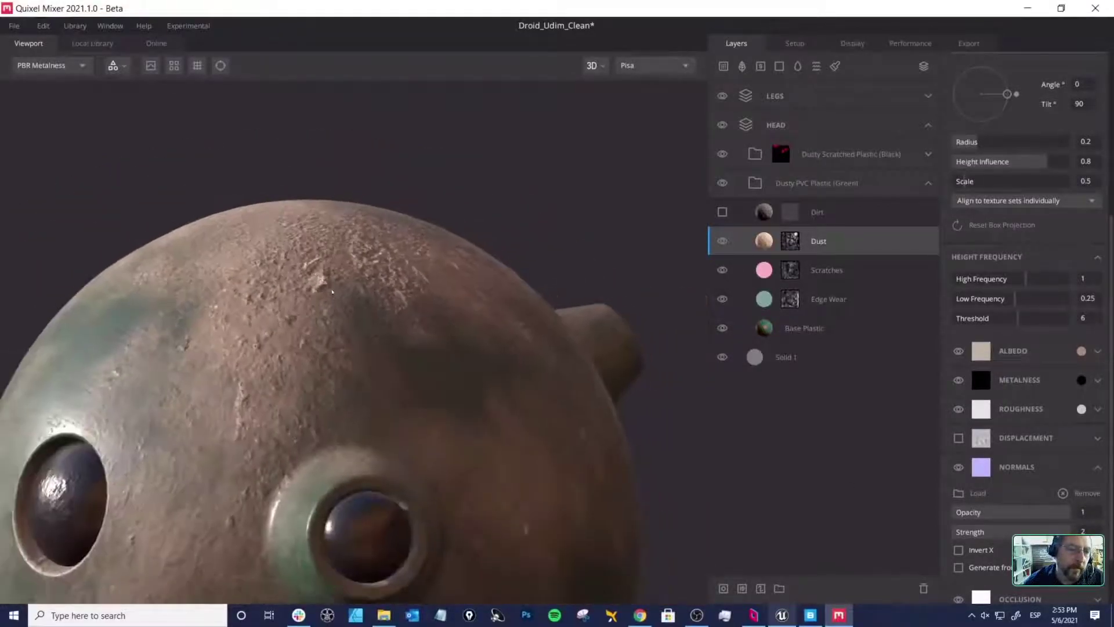
middle_click_drag(458, 328, 505, 247)
right_click_drag(482, 292, 435, 353)
middle_click_drag(435, 354, 425, 285)
mouse_move(426, 286)
left_mouse_down()
mouse_move(389, 278)
mouse_move(441, 289)
mouse_move(432, 292)
left_mouse_up()
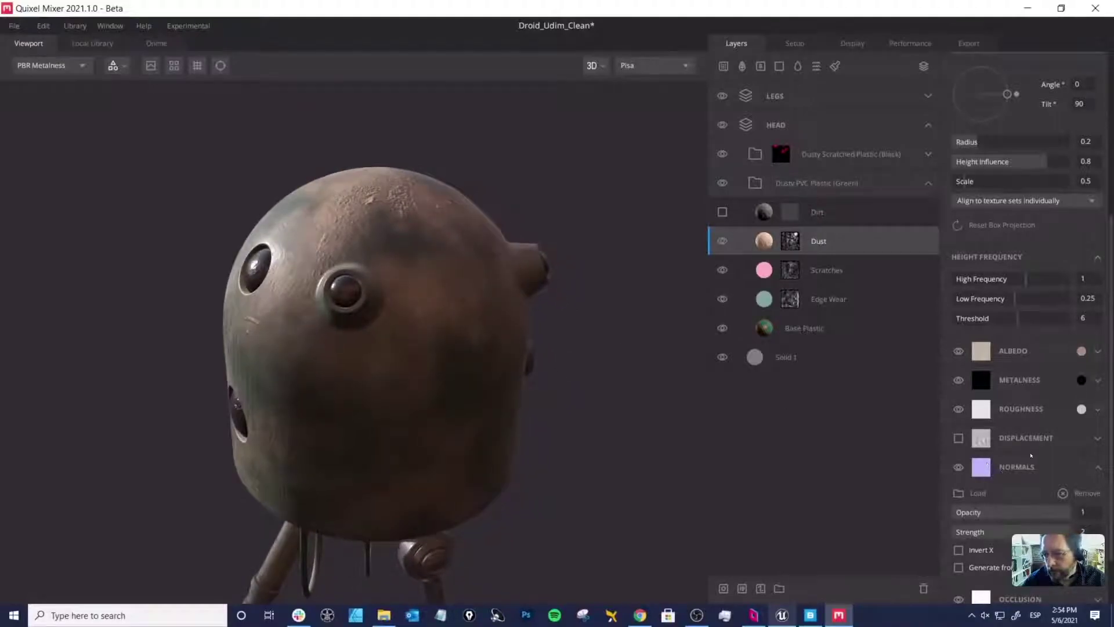
Step: Turn the Dust layer's displacement channel back on and check the head's front
left_click(958, 438)
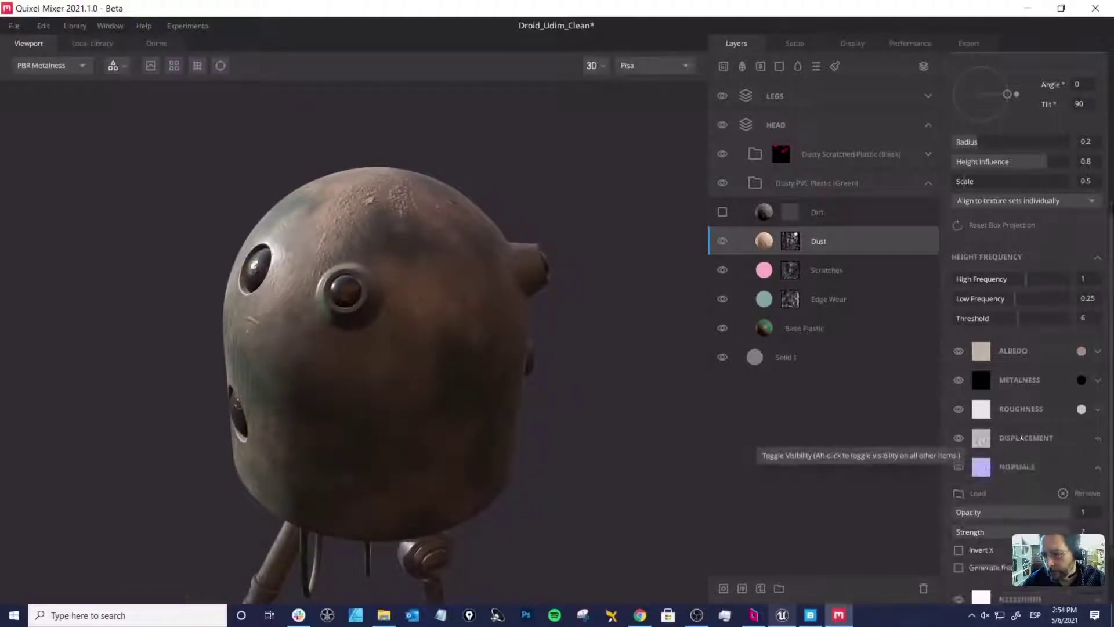
scroll(998, 522, "down", 1)
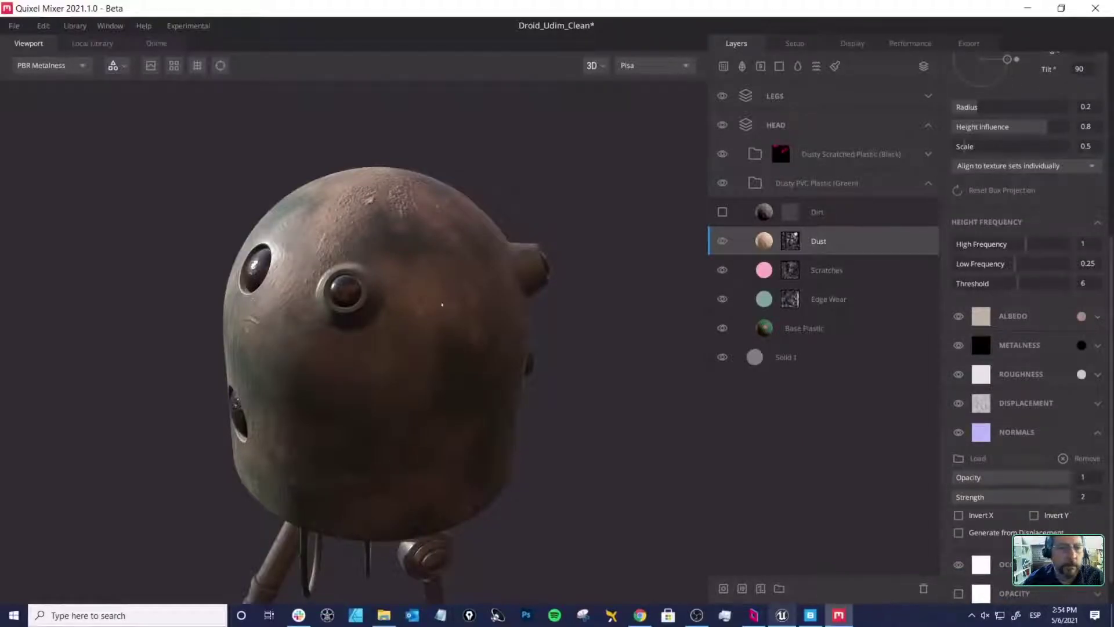
left_click_drag(377, 260, 299, 283)
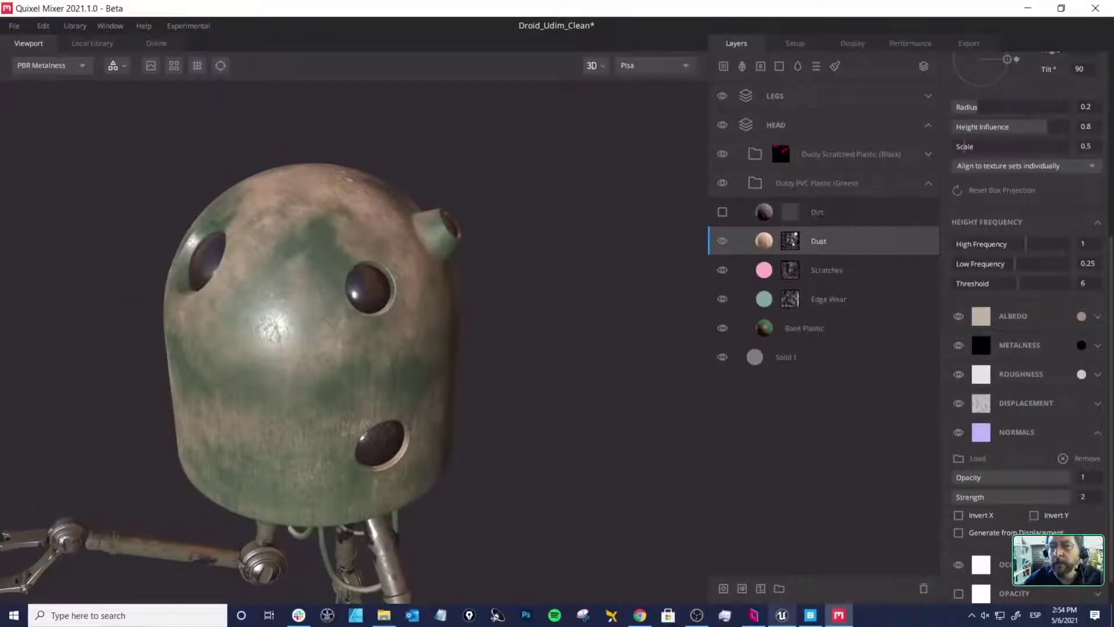
Step: Add a Posterize modifier above the Details Mask in the Dust mask, with step count 3 and opacity 0.582
left_click(790, 241)
left_click(1030, 133)
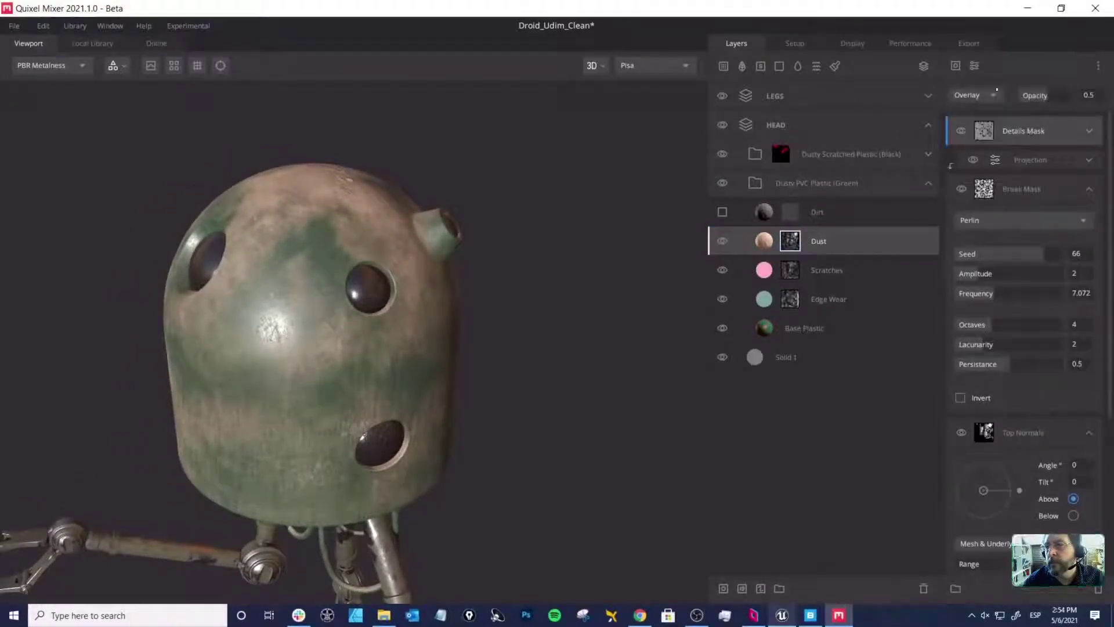
left_click(974, 66)
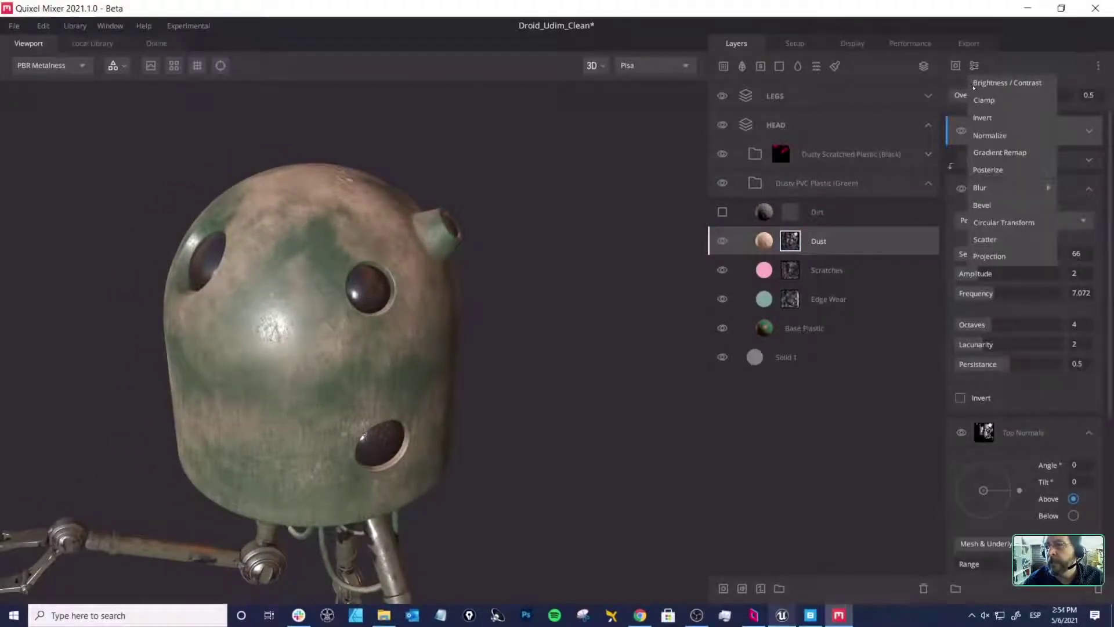
left_click(987, 169)
left_click_drag(296, 239, 328, 233)
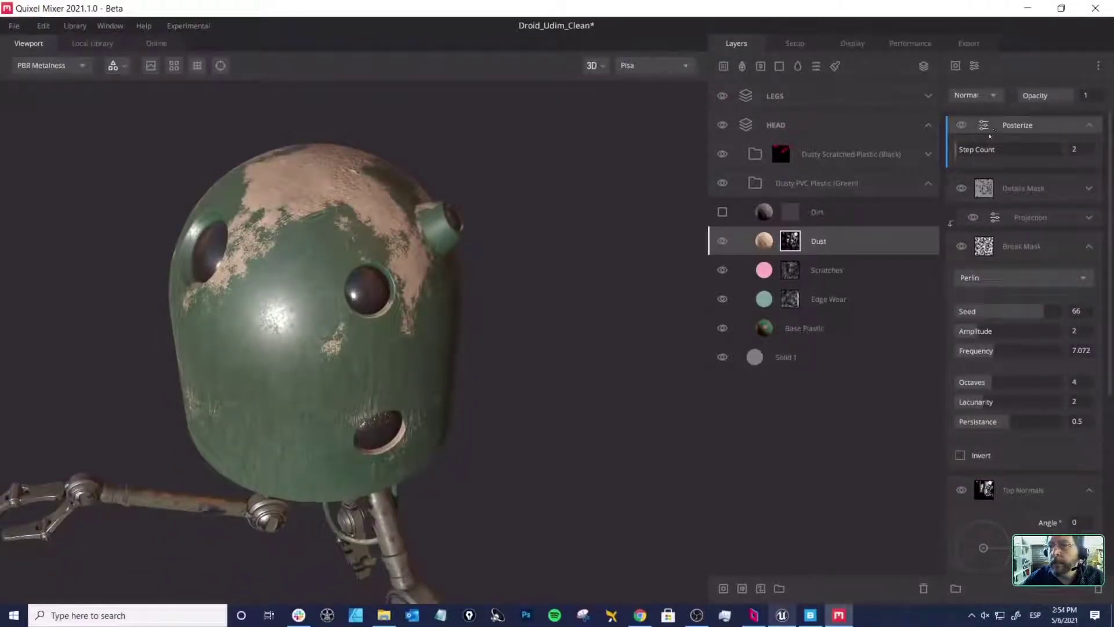
left_click_drag(957, 152, 968, 152)
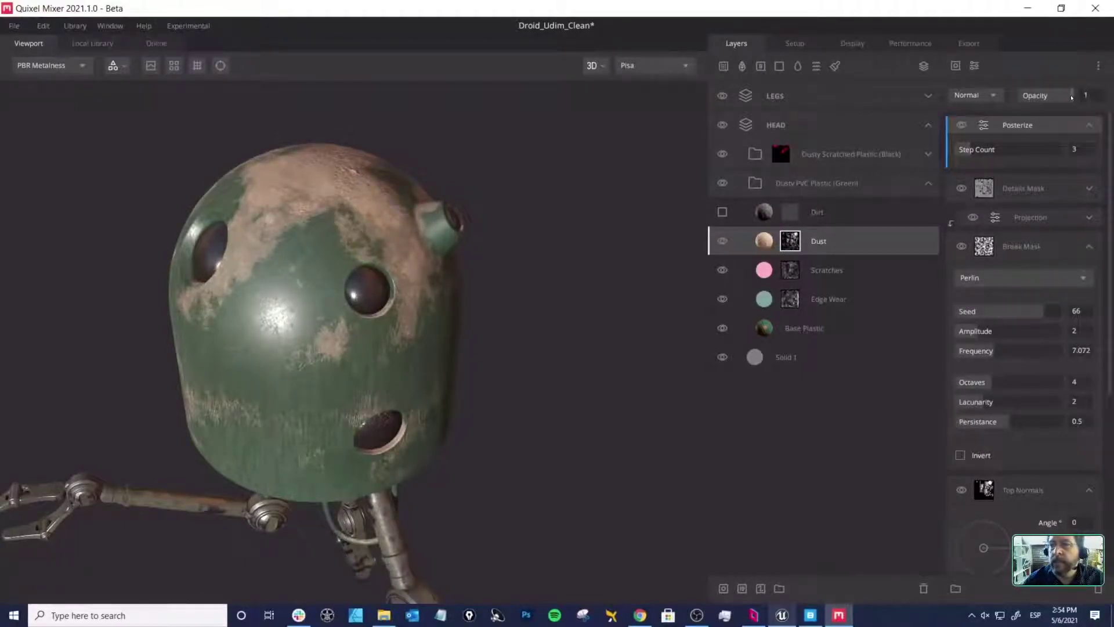
left_click_drag(1072, 95, 1051, 97)
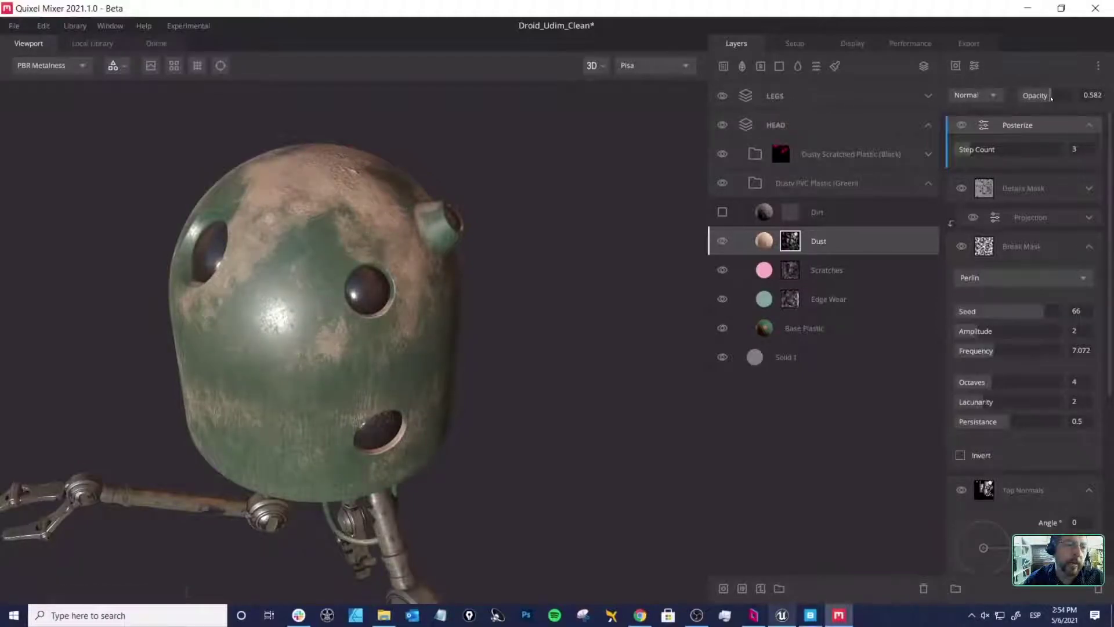
middle_click_drag(276, 270, 349, 258)
left_click_drag(348, 258, 408, 235)
Step: Turn on the Dirt layer and display its mask on the head to examine the coverage
left_click(763, 214)
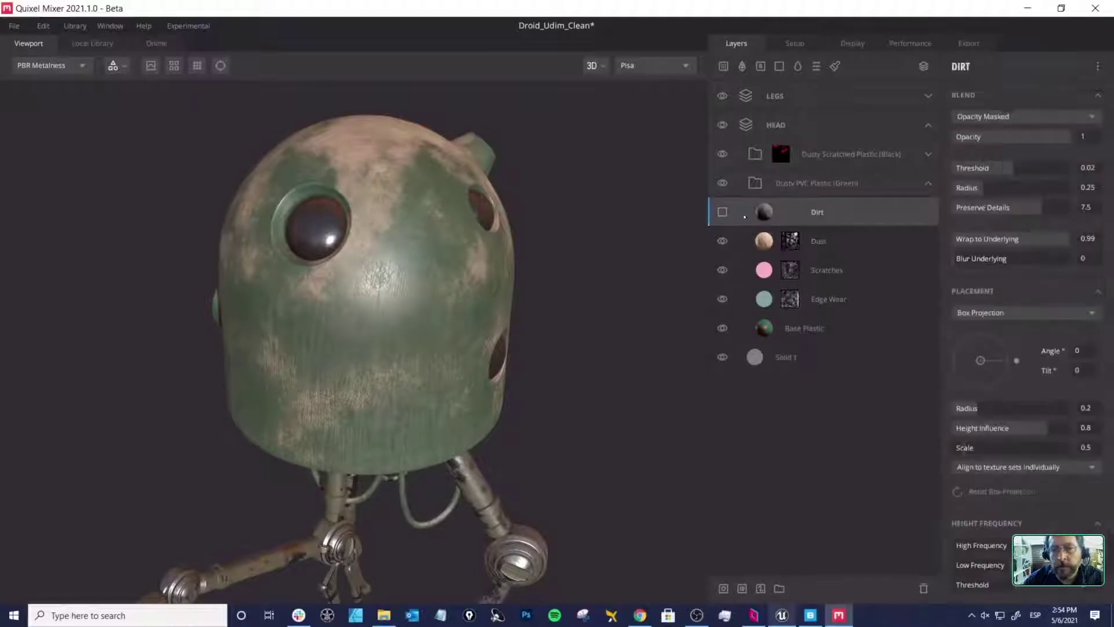
left_click(723, 212)
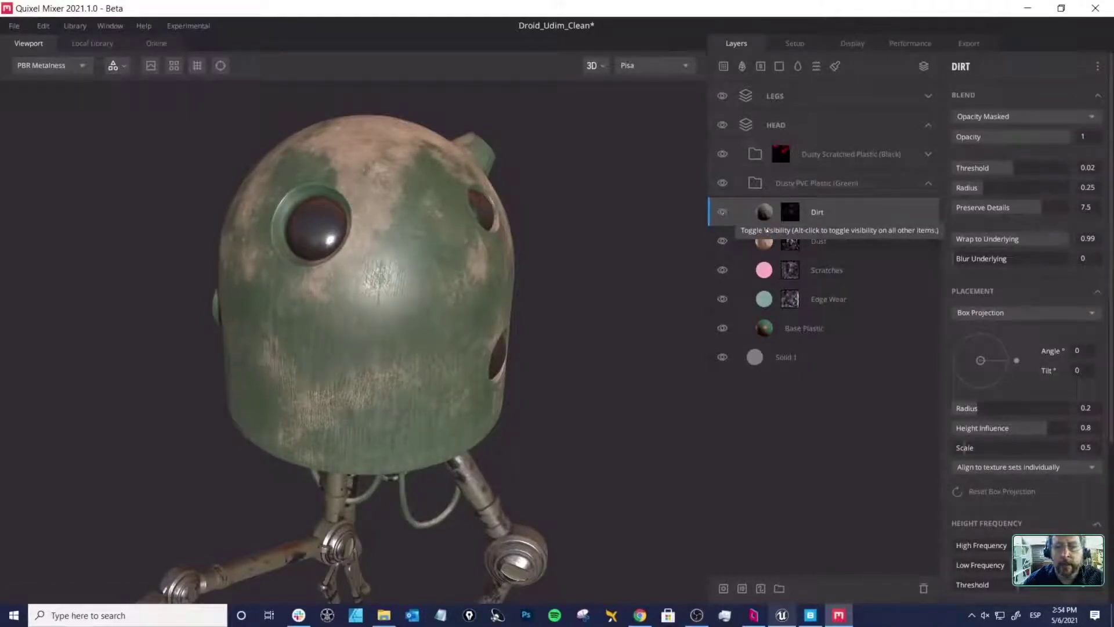
left_click(790, 212)
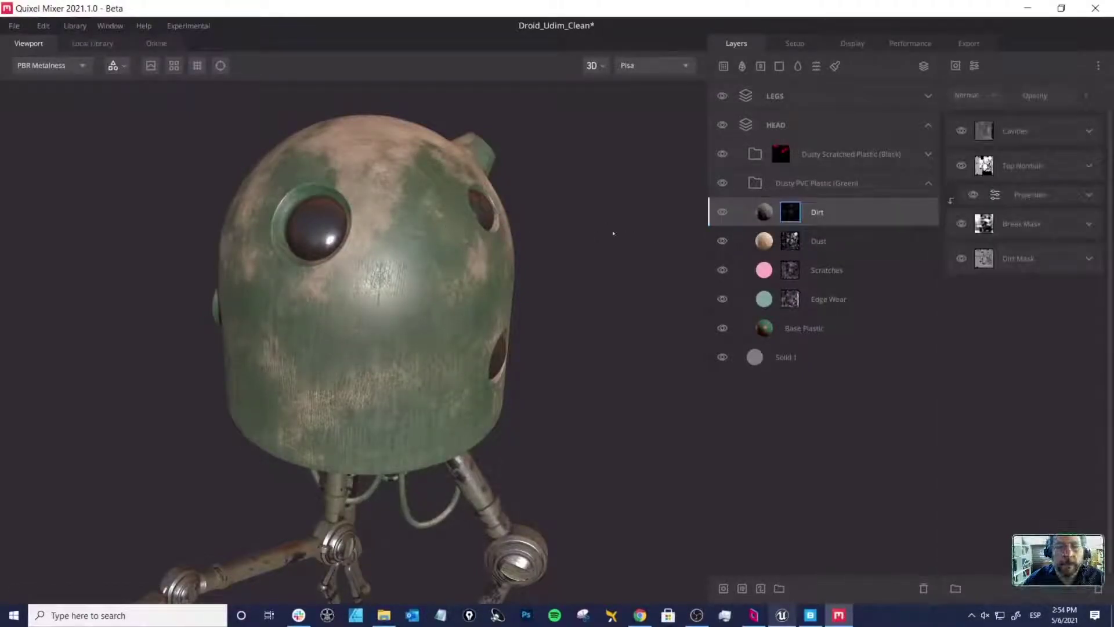
left_click_drag(614, 233, 467, 234)
key("m")
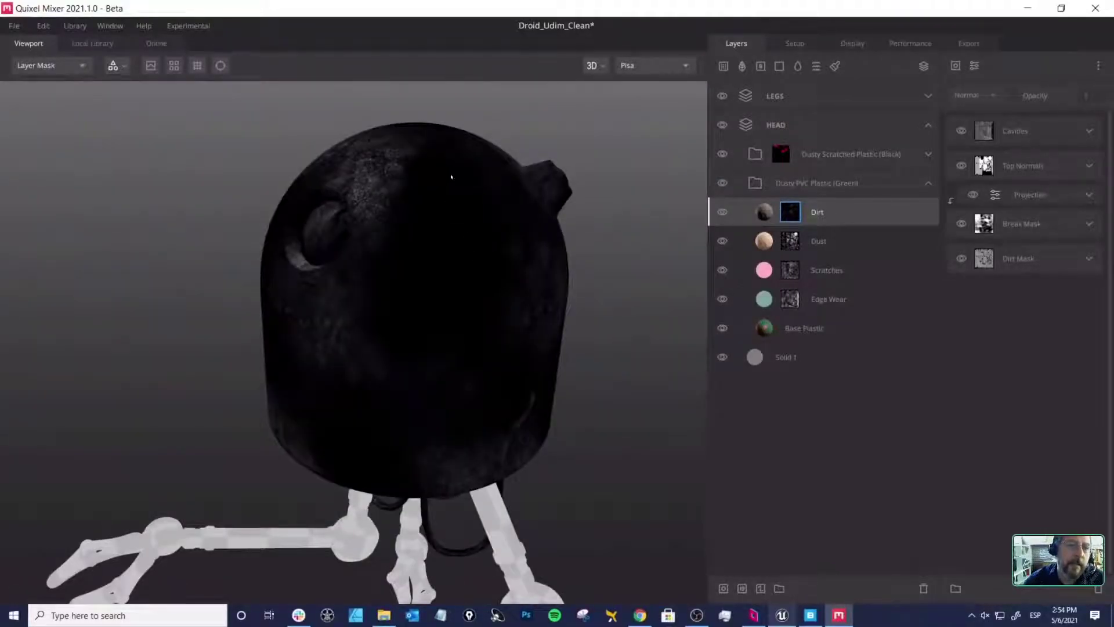
left_click_drag(450, 176, 418, 238)
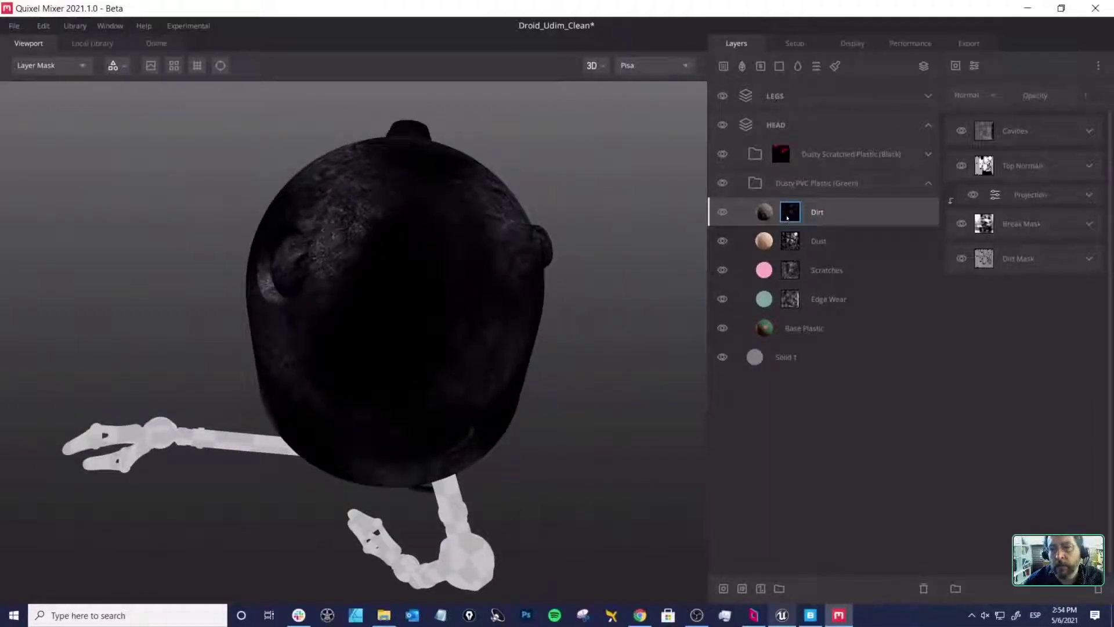
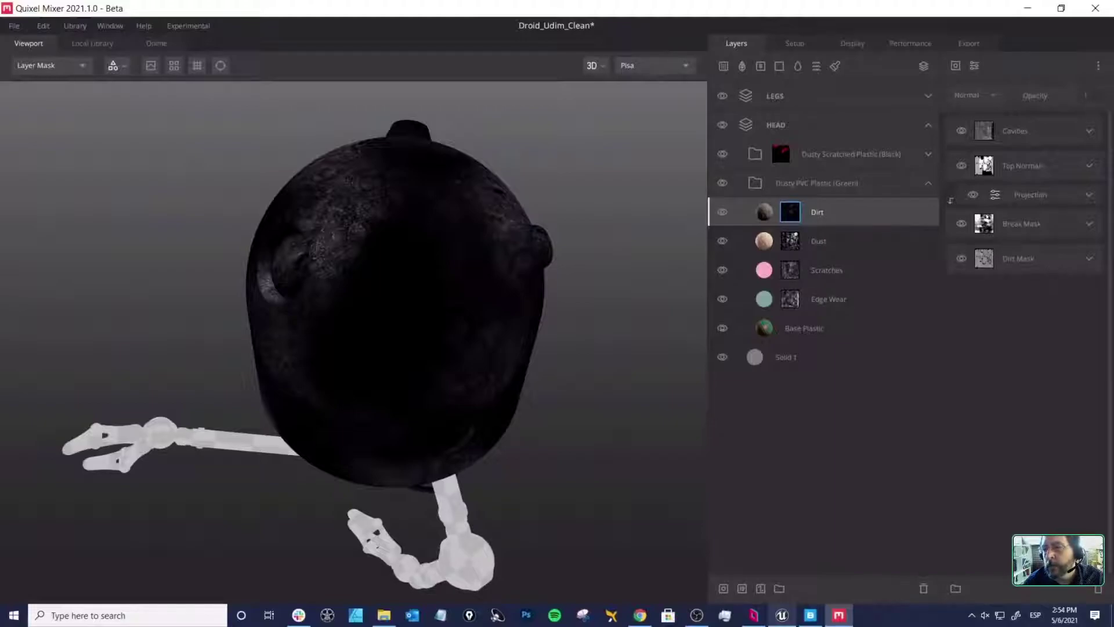
Step: Hide the Cavities, Top Normals, Projection and Break Mask components of the Dirt mask to isolate the Dirt Mask
left_click(764, 212)
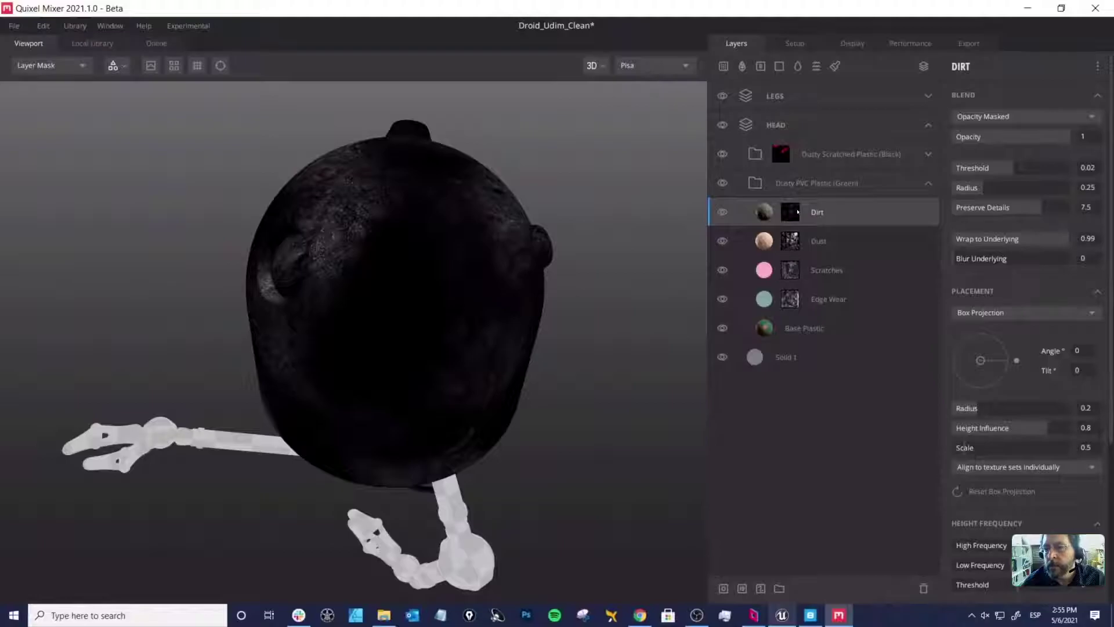
left_click(796, 211)
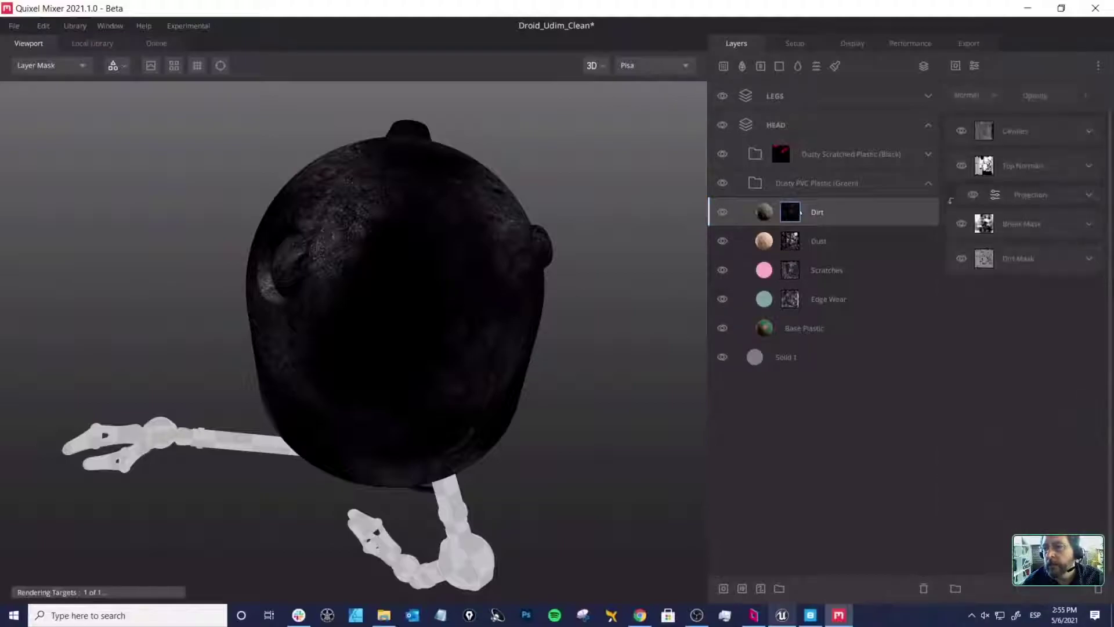
left_click(961, 132)
left_click(961, 167)
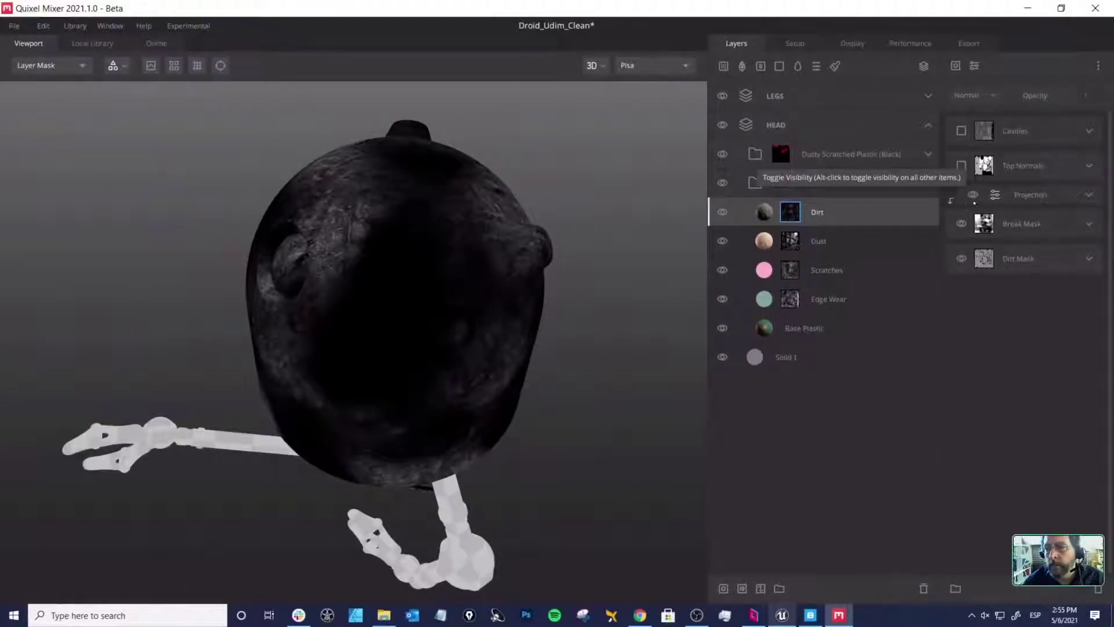
left_click(973, 196)
left_click(963, 226)
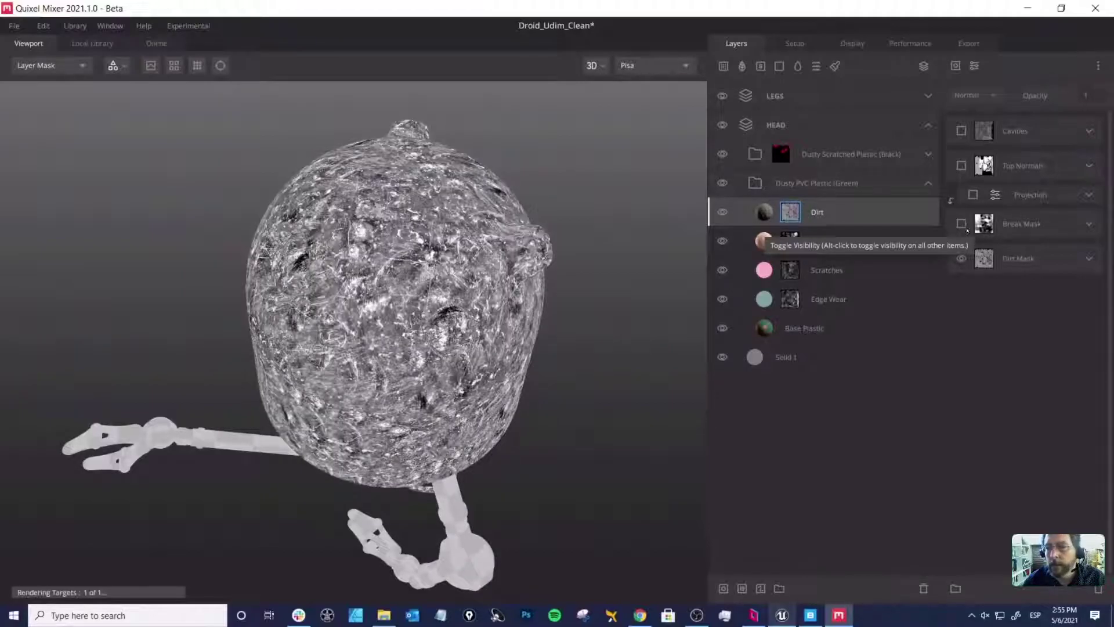
left_click(1052, 260)
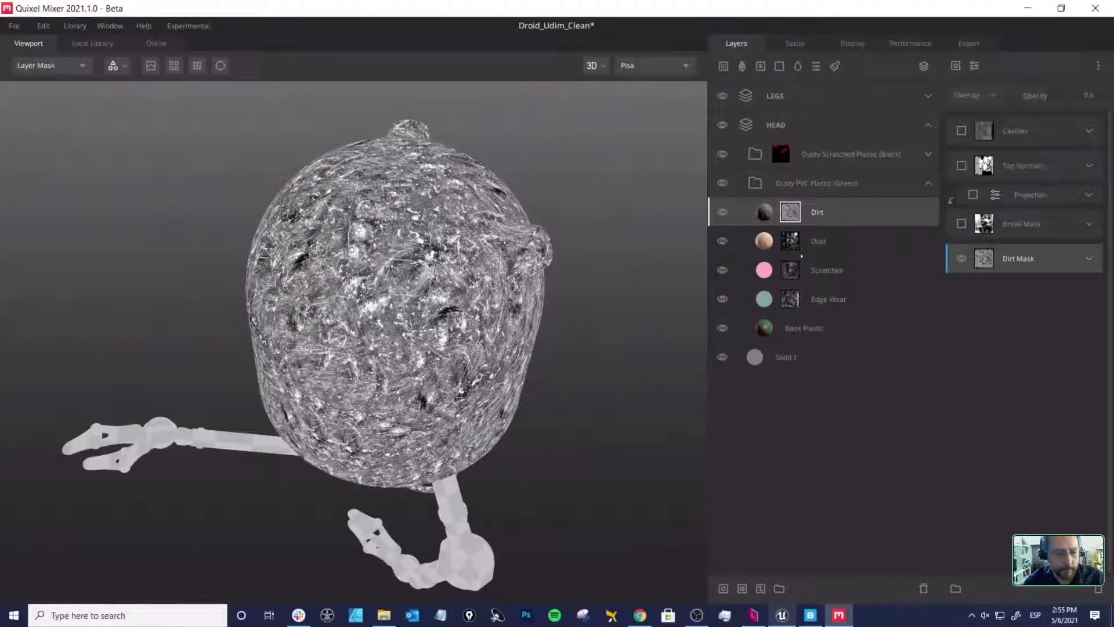
Step: Compare the Dirt layer's effect on the shaded head with its isolated Dirt Mask in the mask view
key("m")
left_click_drag(454, 313, 472, 237)
middle_click_drag(471, 237, 480, 212)
left_click(722, 212)
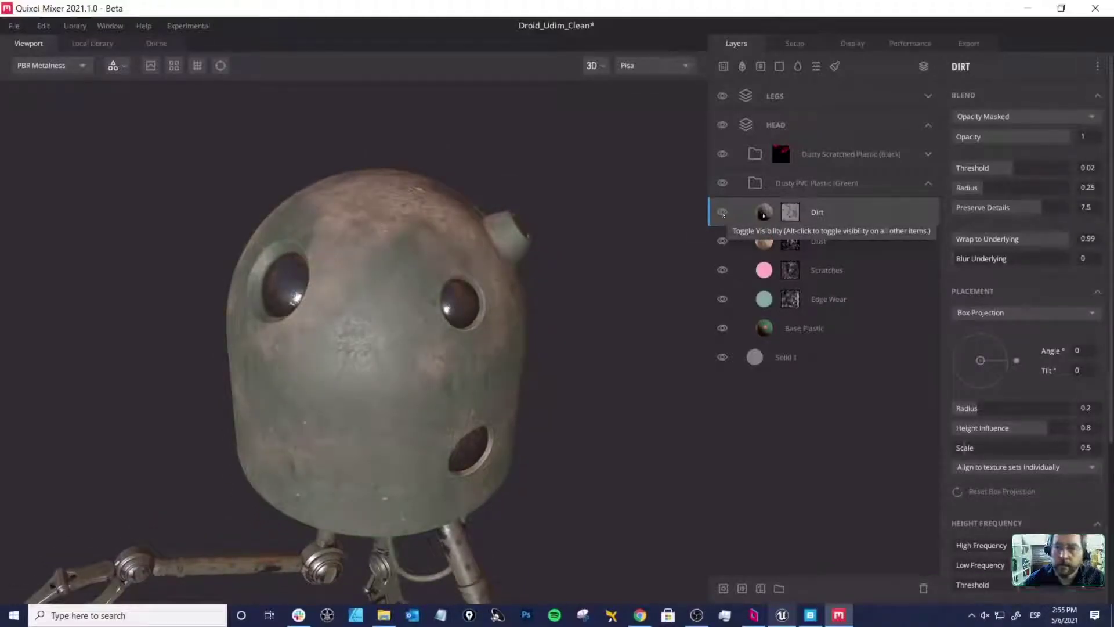
left_click(791, 210)
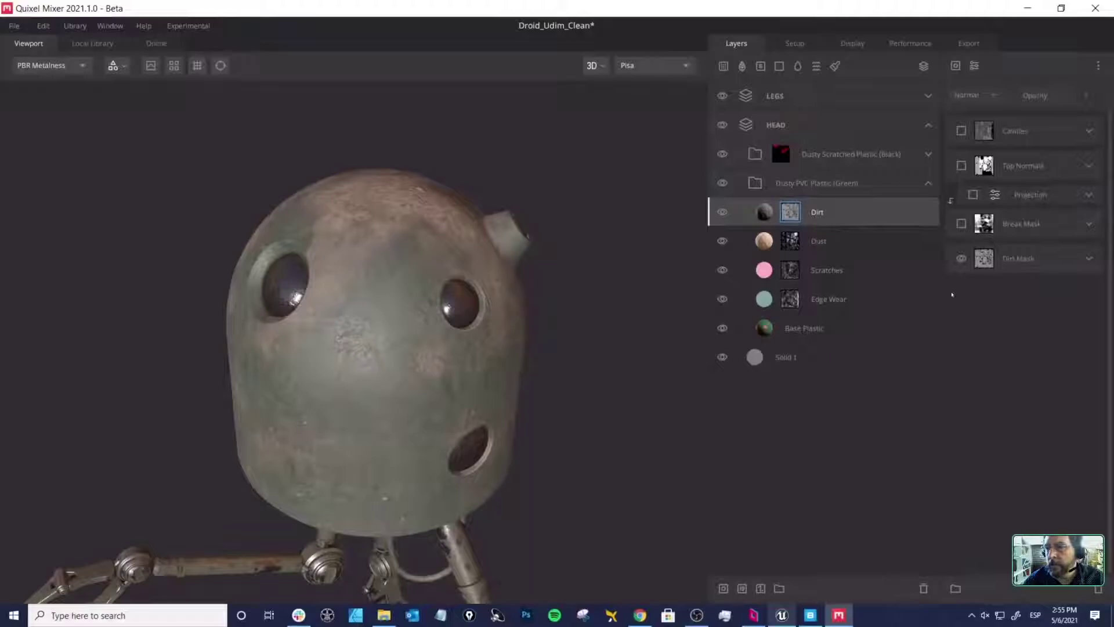
left_click(1013, 264)
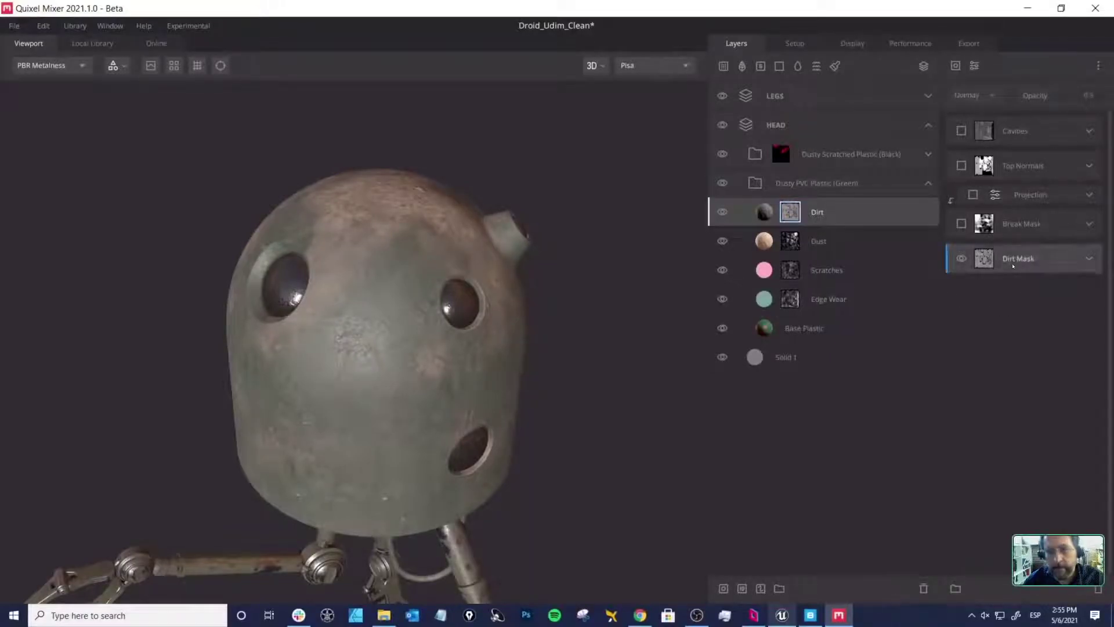
key("m")
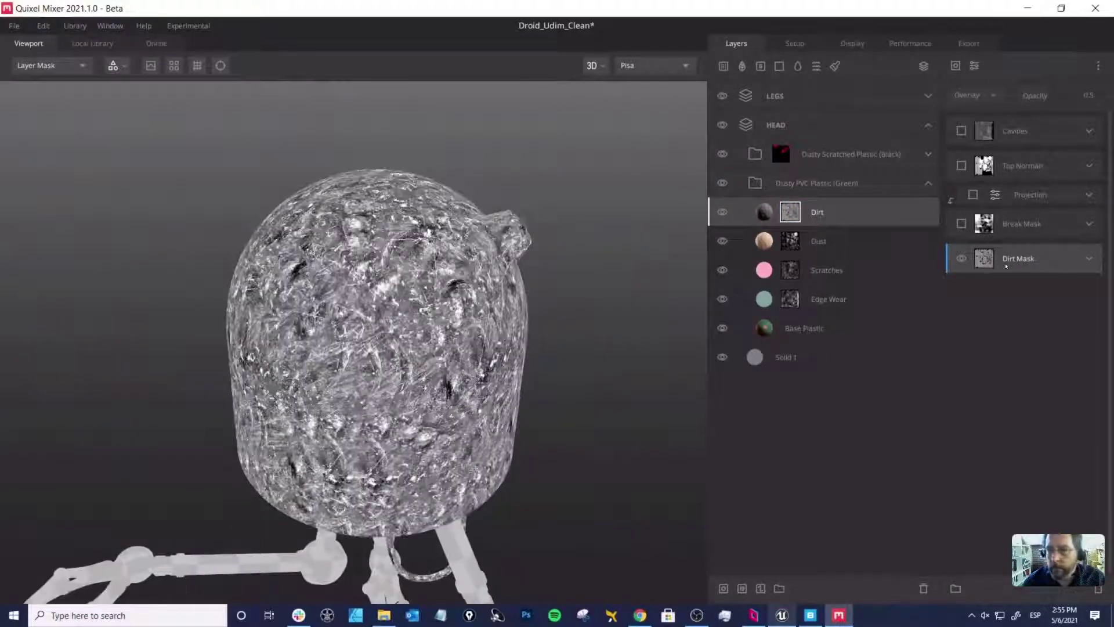
Step: Turn the Dirt layer's Break Mask and its Projection back on and expand the projection settings
left_click(1010, 225)
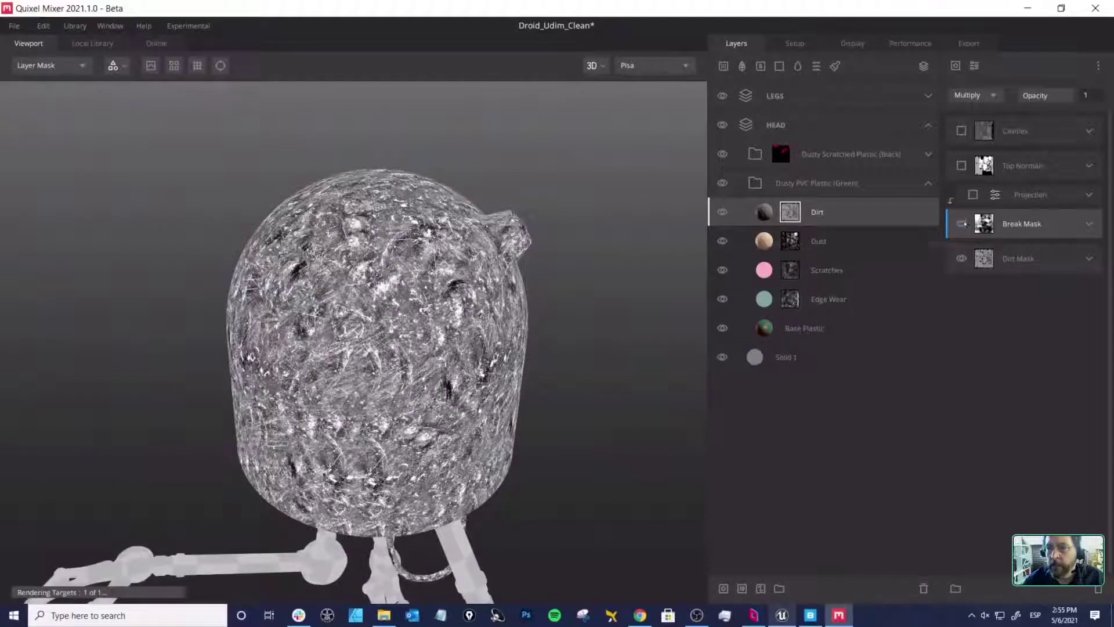
left_click(961, 223)
left_click(973, 195)
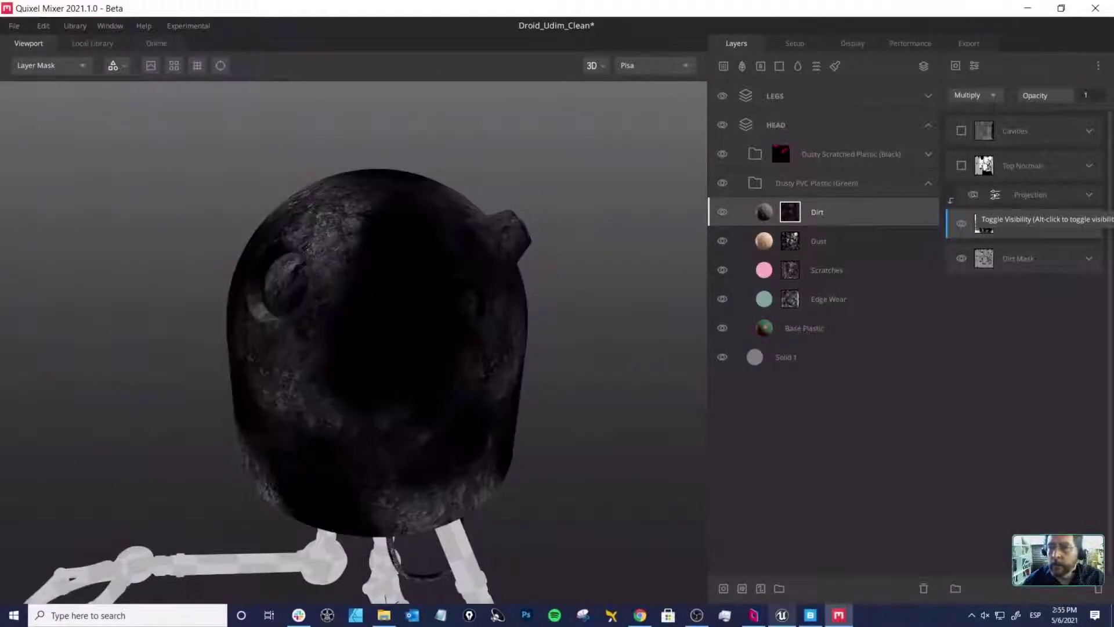
left_click(1021, 195)
left_click(1038, 195)
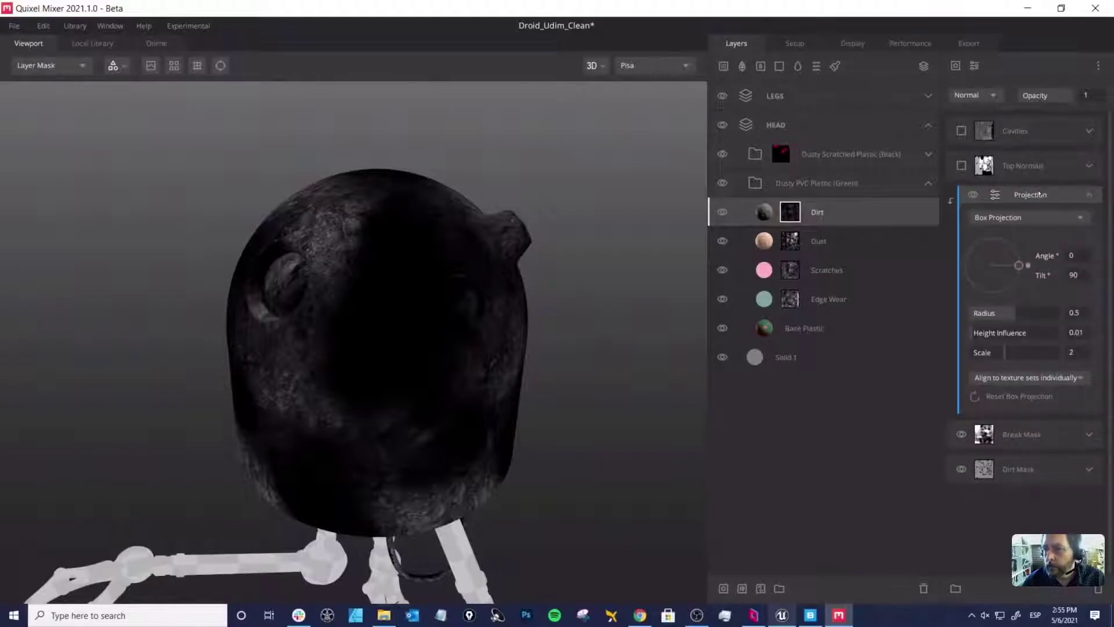
Step: Try the Normal blend mode on the Dirt layer's Break Mask, and settle on Overlay
left_click(1017, 434)
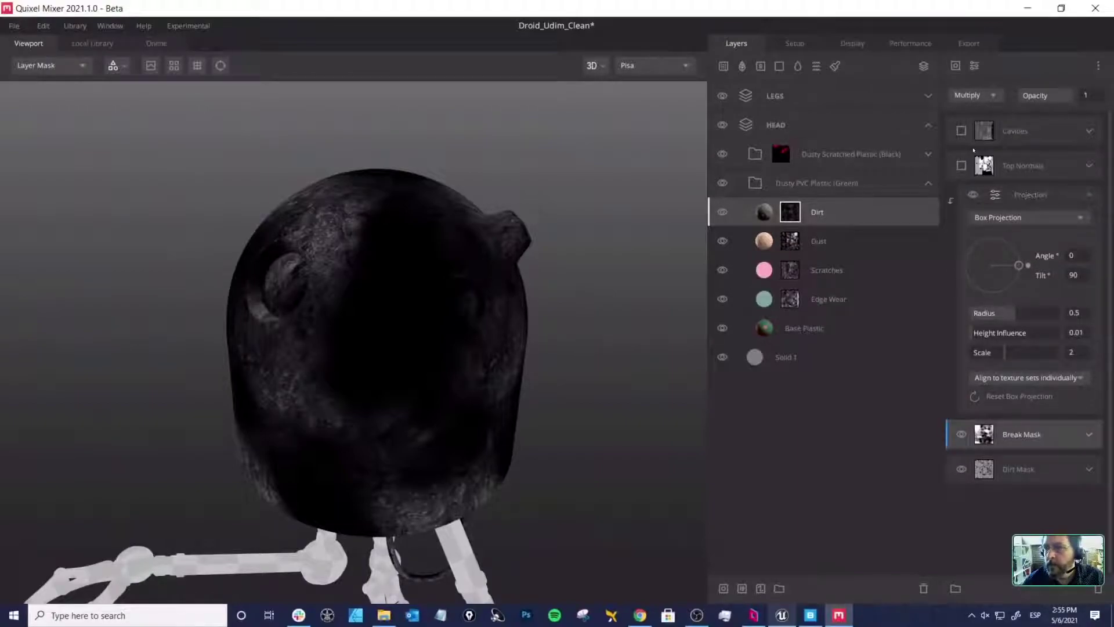
left_click(980, 96)
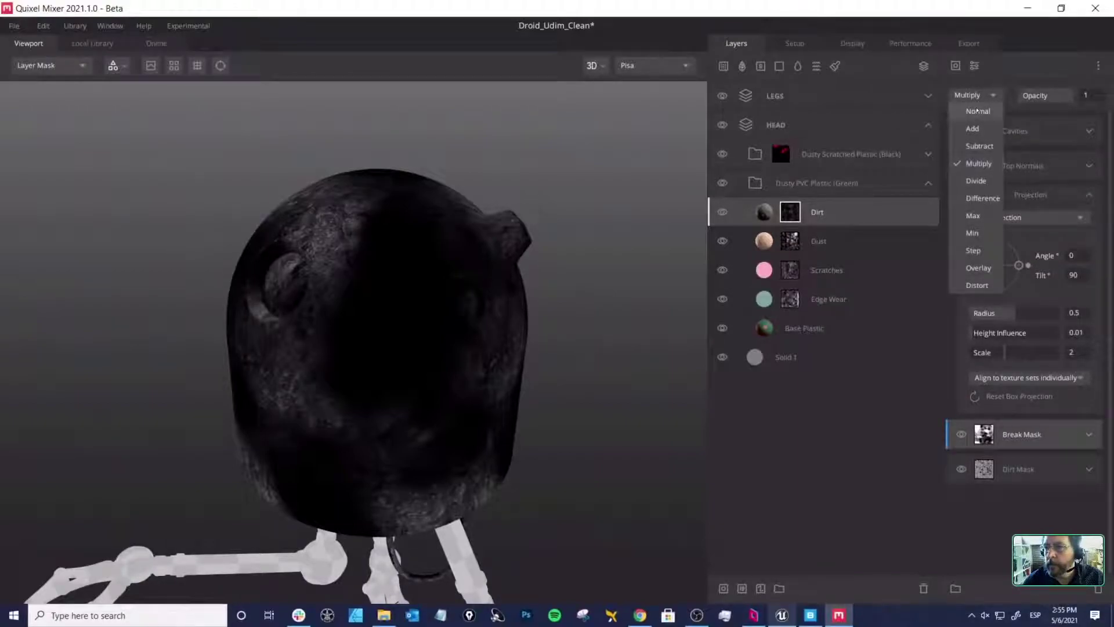
left_click(978, 111)
left_click(975, 95)
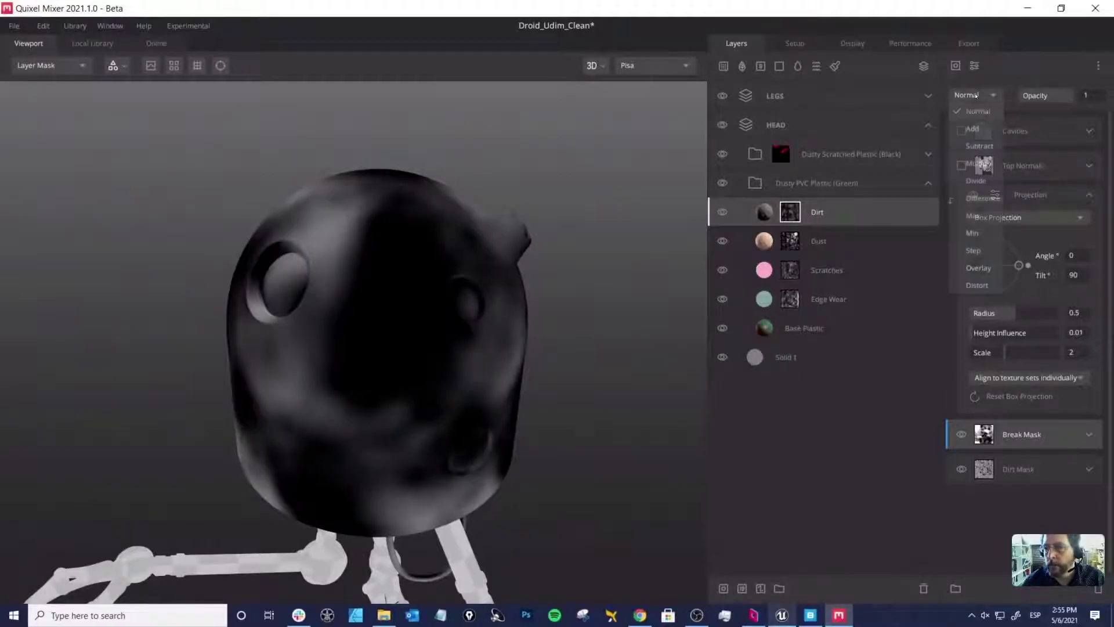
left_click(986, 267)
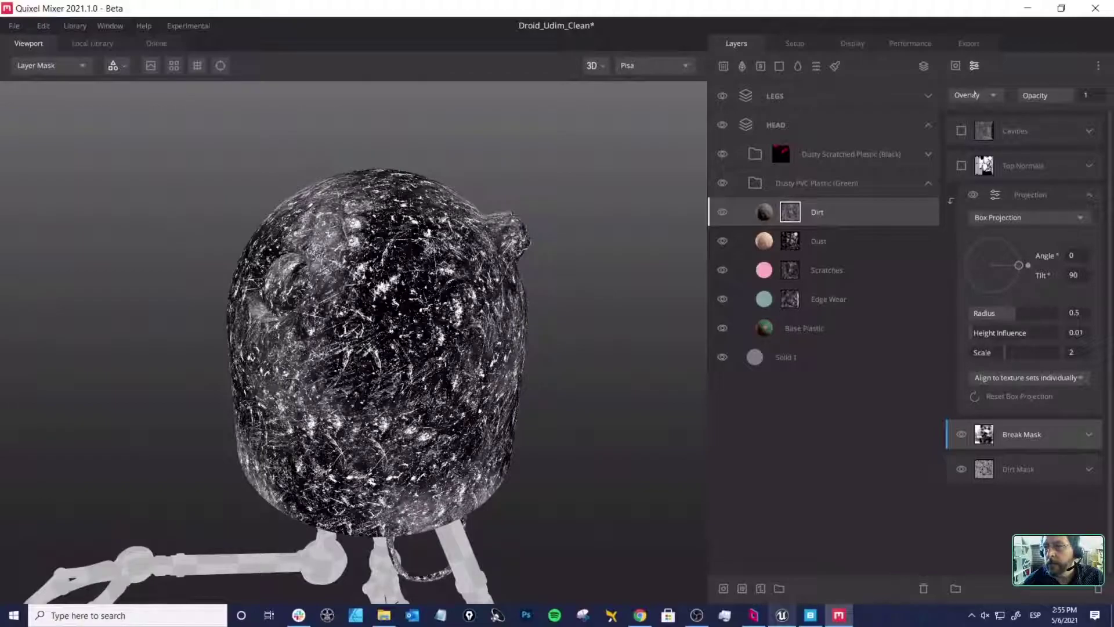
Step: Turn the Top Normals and Cavities components of the Dirt mask back on, checking the mask around the head
left_click(1011, 176)
left_click(961, 166)
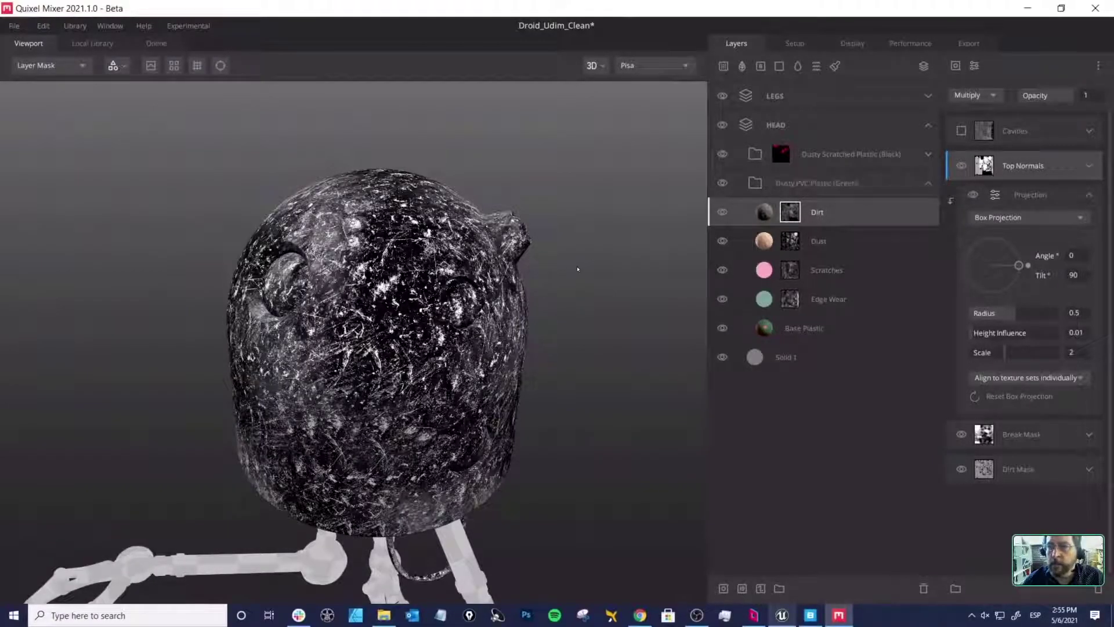
middle_click_drag(578, 268, 573, 240, "alt")
left_click_drag(583, 271, 586, 261, "alt")
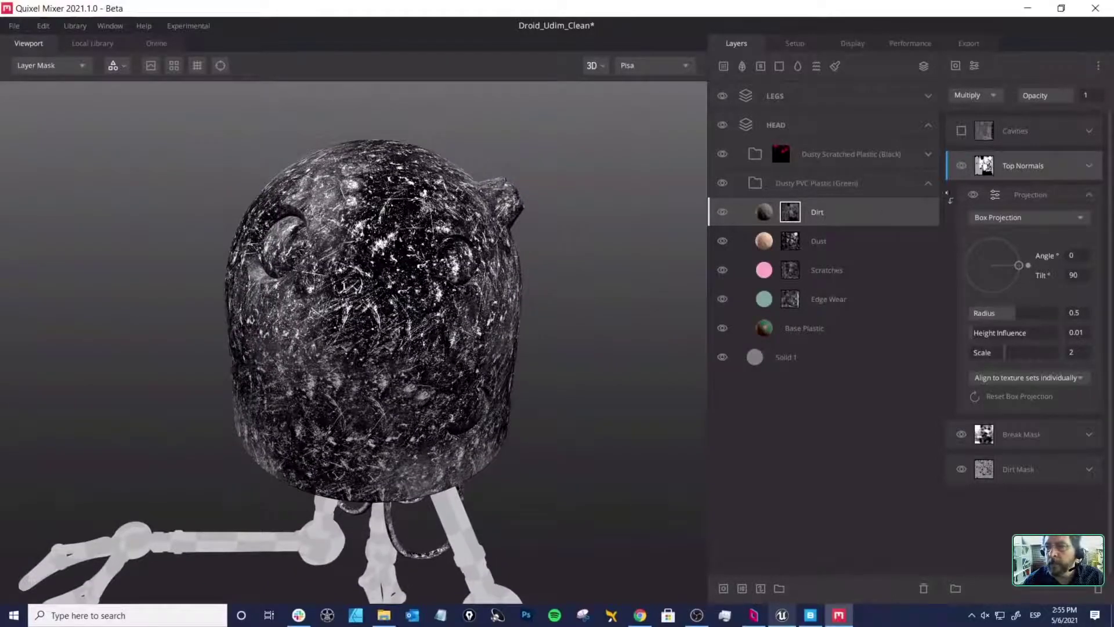
left_click(1009, 132)
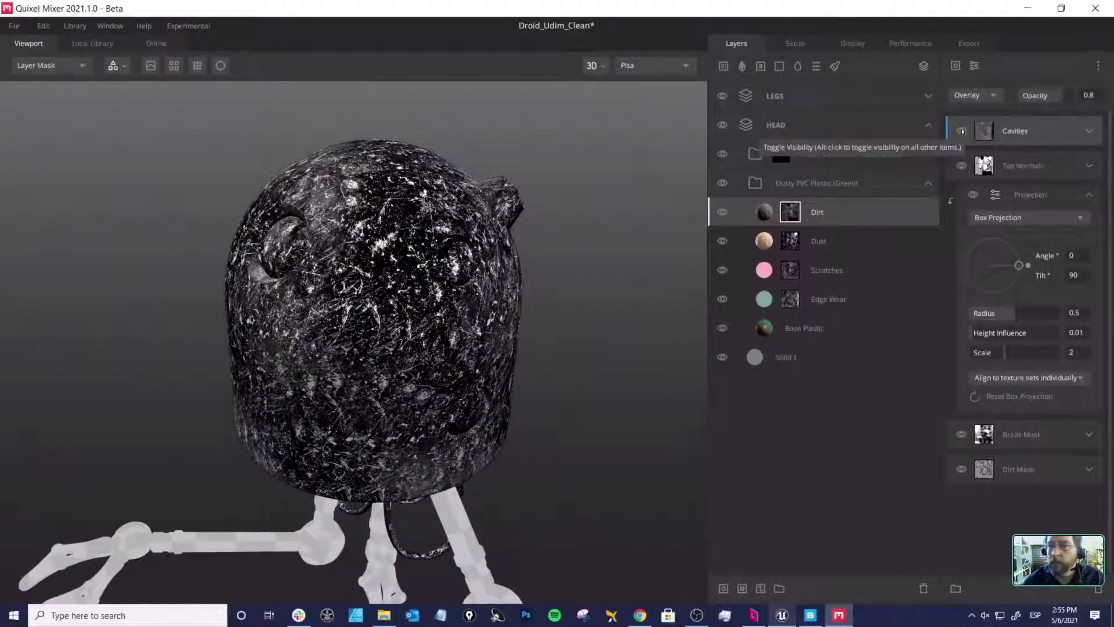
Step: Add a Position Gradient above the Dirt Mask in the Dirt layer's mask and set its blend mode to Overlay
left_click(1028, 474)
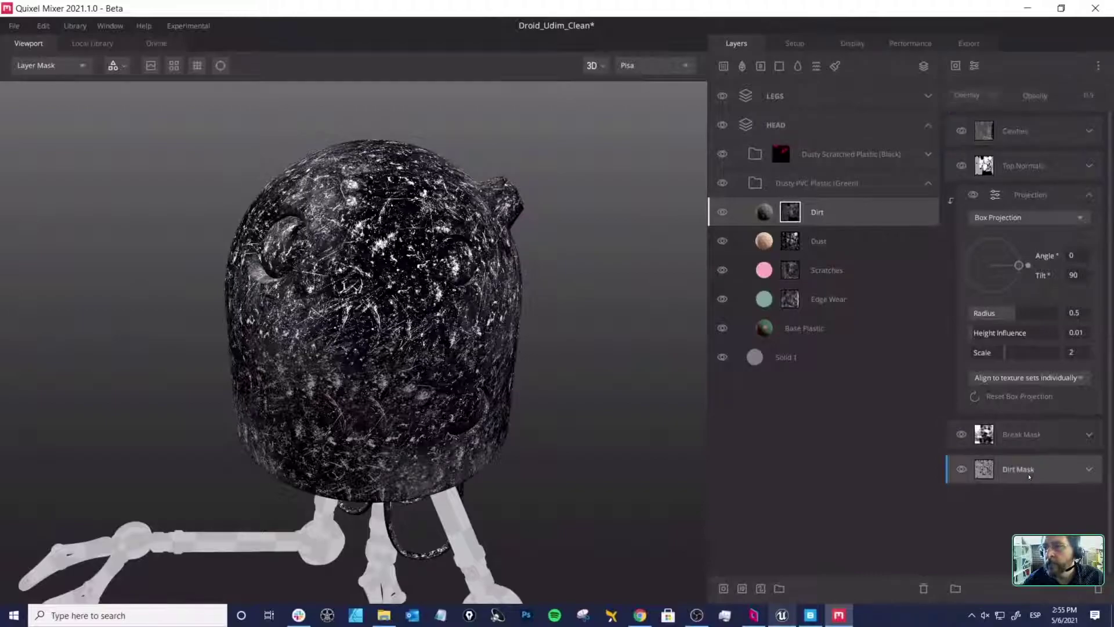
left_click(955, 65)
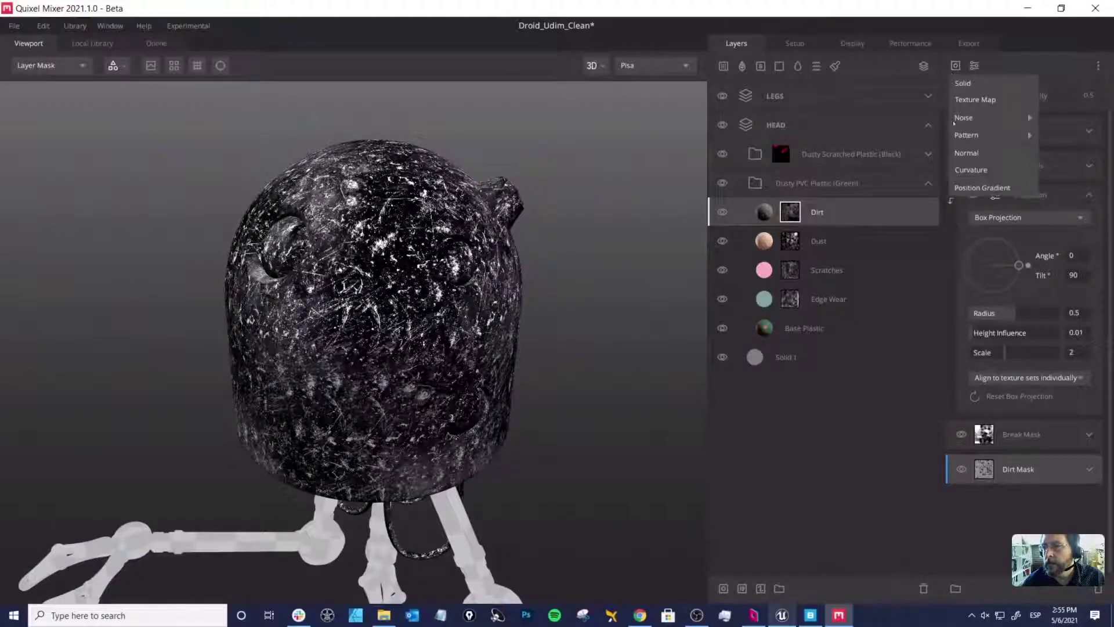
left_click(975, 188)
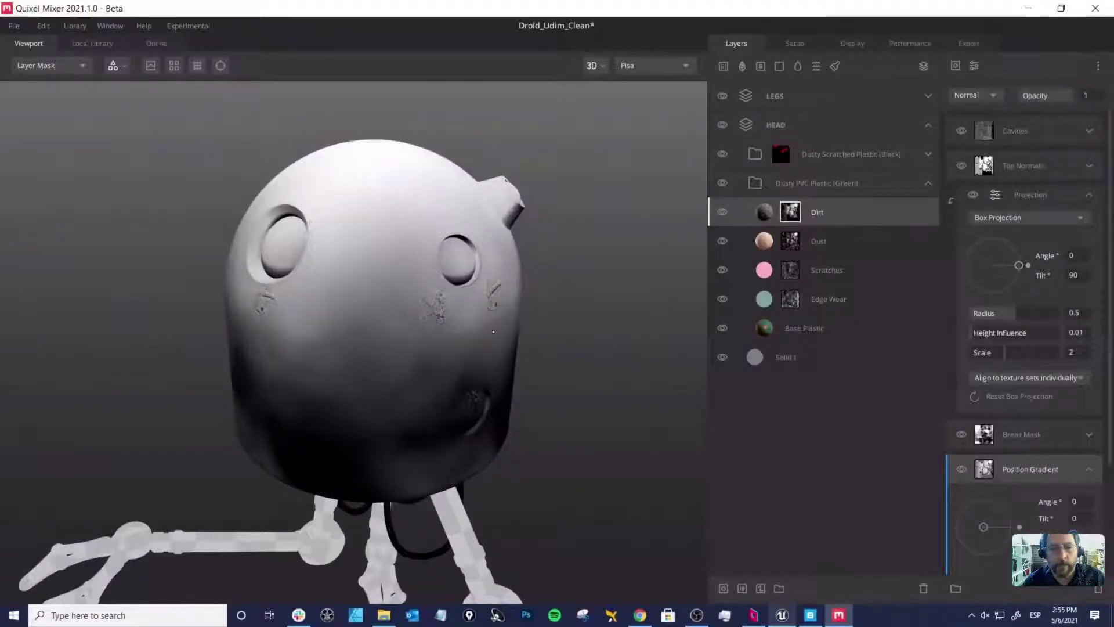
middle_click_drag(542, 302, 540, 305)
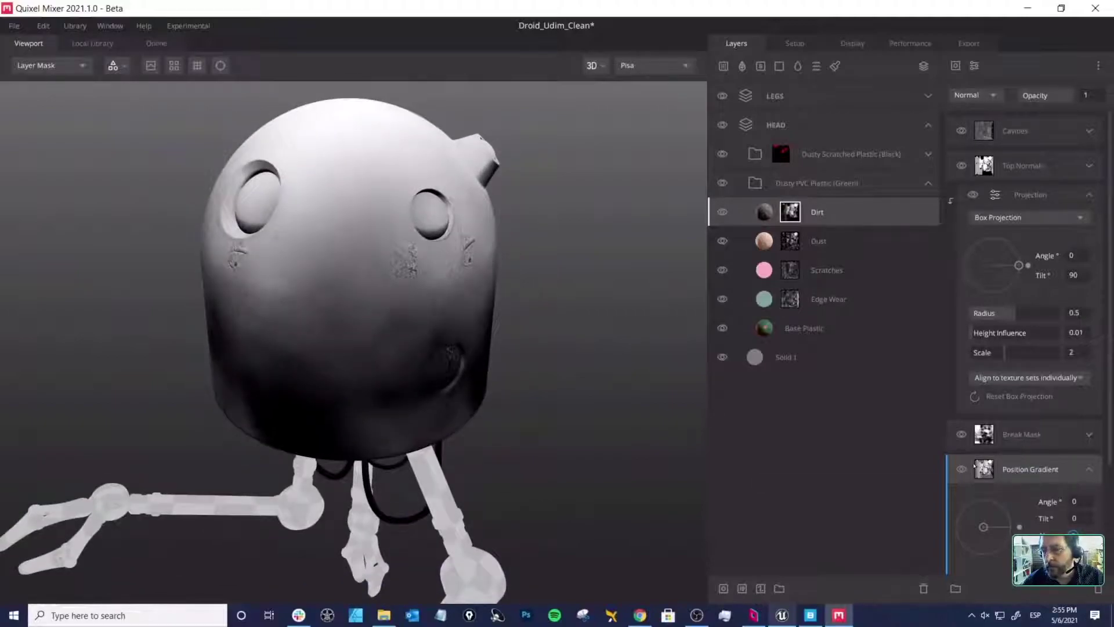
left_click(970, 95)
left_click(989, 267)
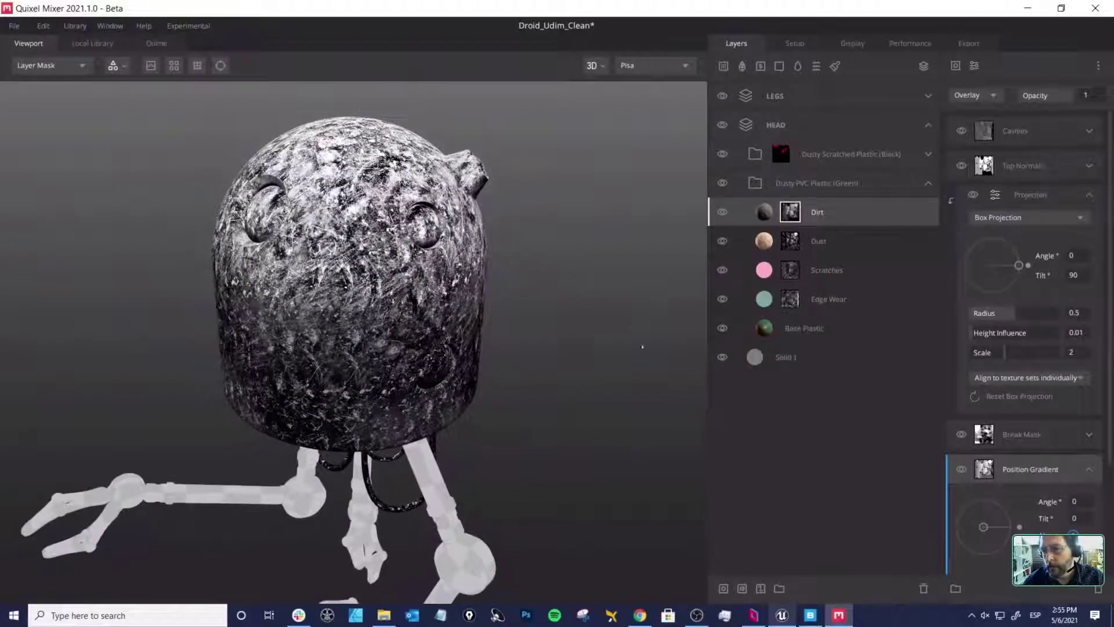
Step: Set the lower limit of the Position Gradient's range to 0.778 and check the head in the PBR Metalness view
scroll(1009, 442, "down", 3)
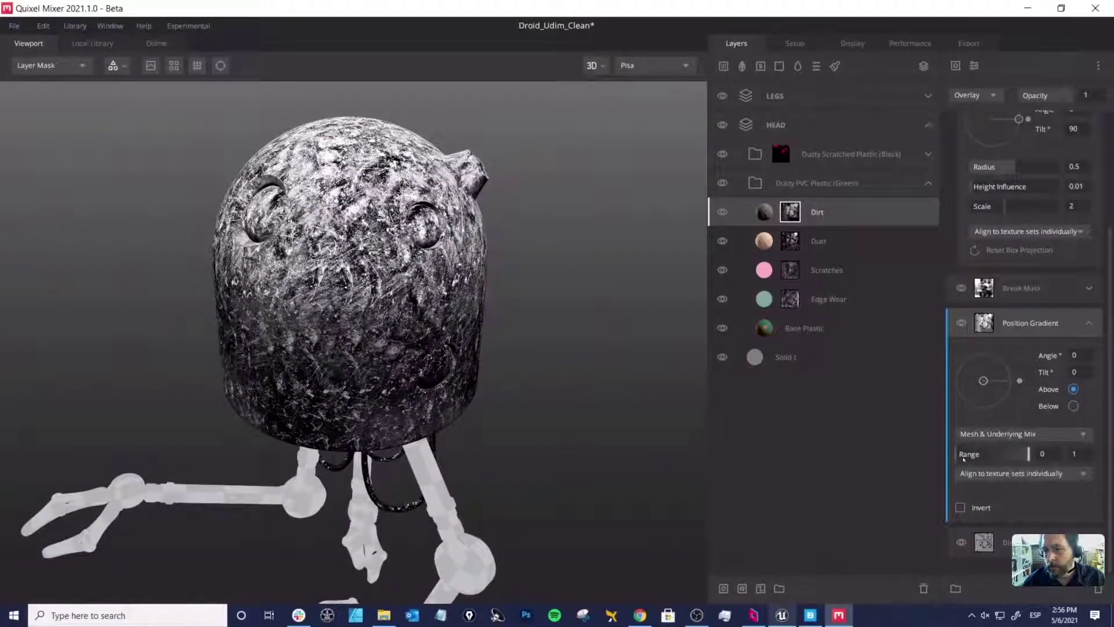
left_click_drag(956, 454, 1013, 459)
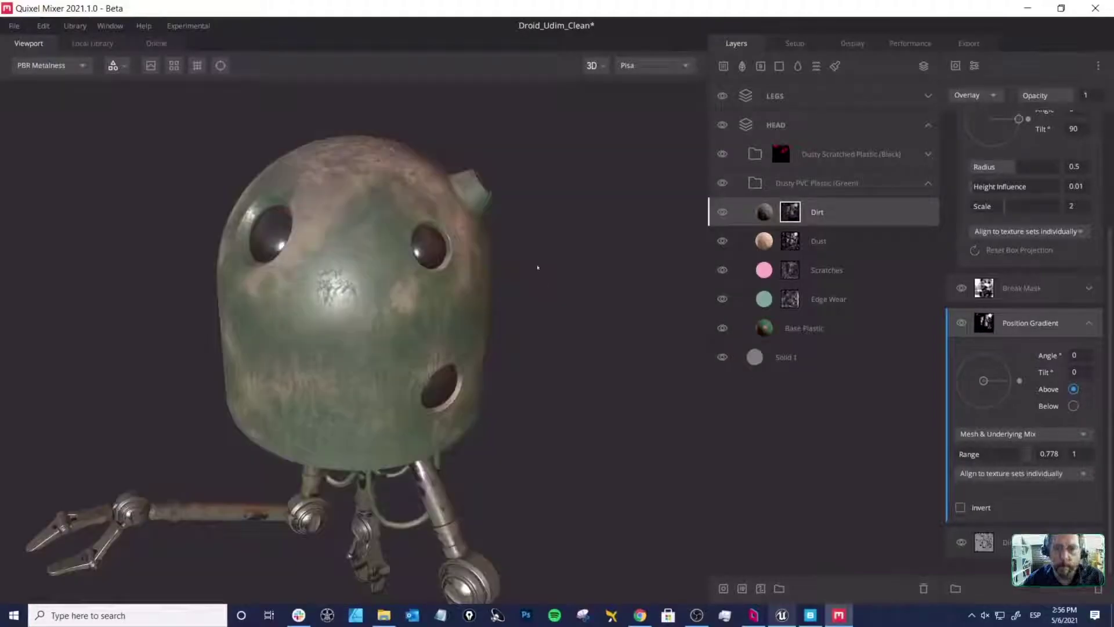
middle_click_drag(538, 267, 539, 276)
Step: Hide the Dust layer of the green plastic and inspect the head from another angle
left_click(723, 241)
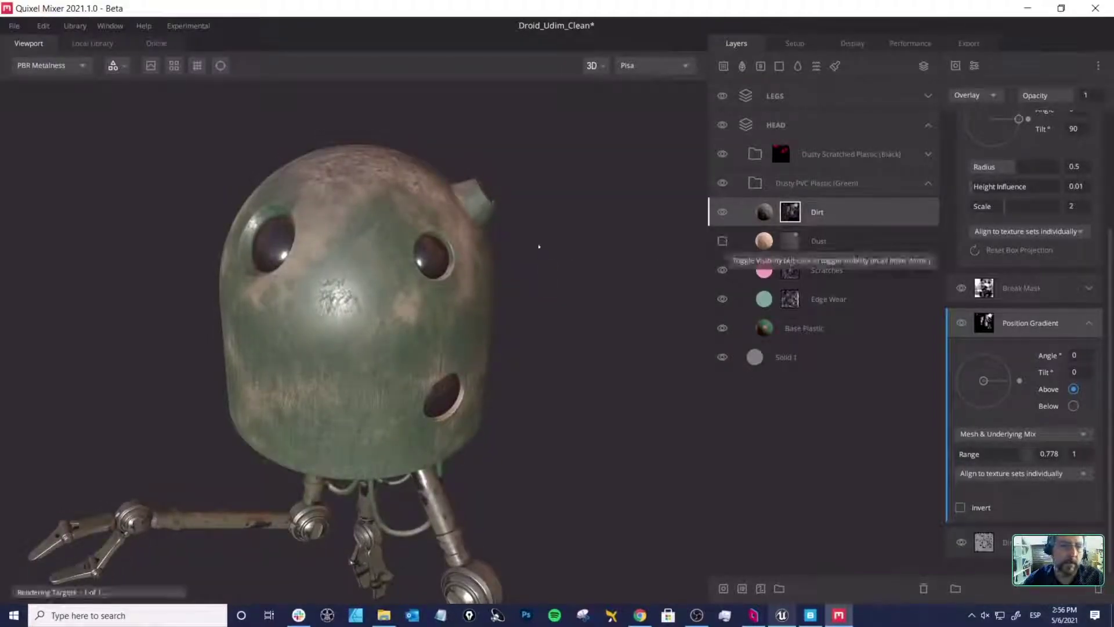
middle_click_drag(522, 248, 415, 219)
left_click_drag(416, 220, 521, 250)
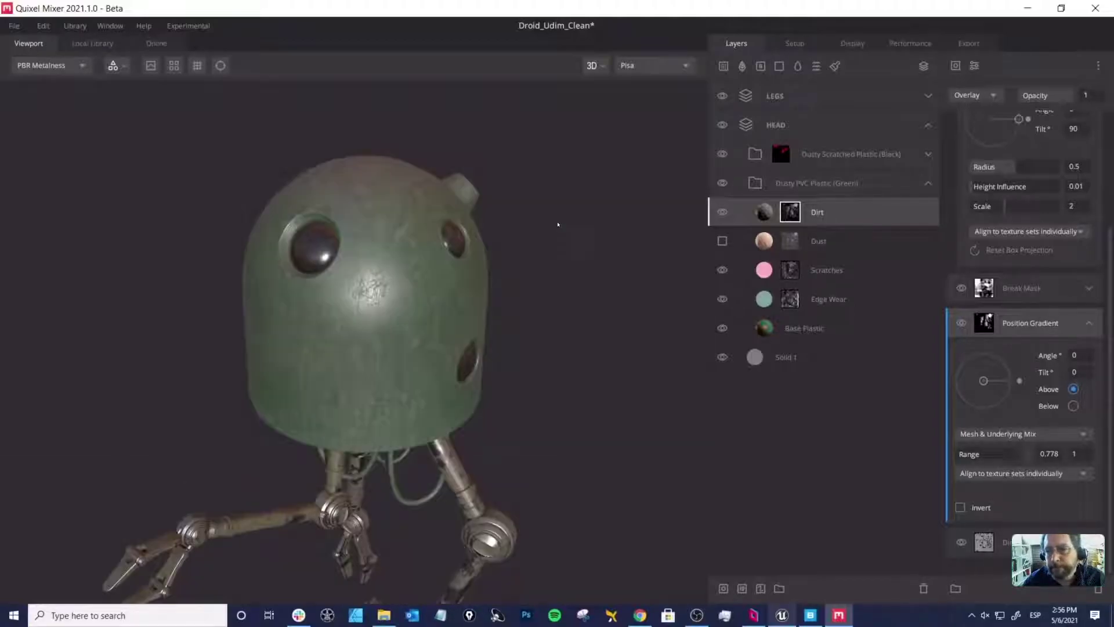
Step: Select the Dusty PVC Plastic (Green) group in the HEAD layer set and collapse it
left_click(833, 184)
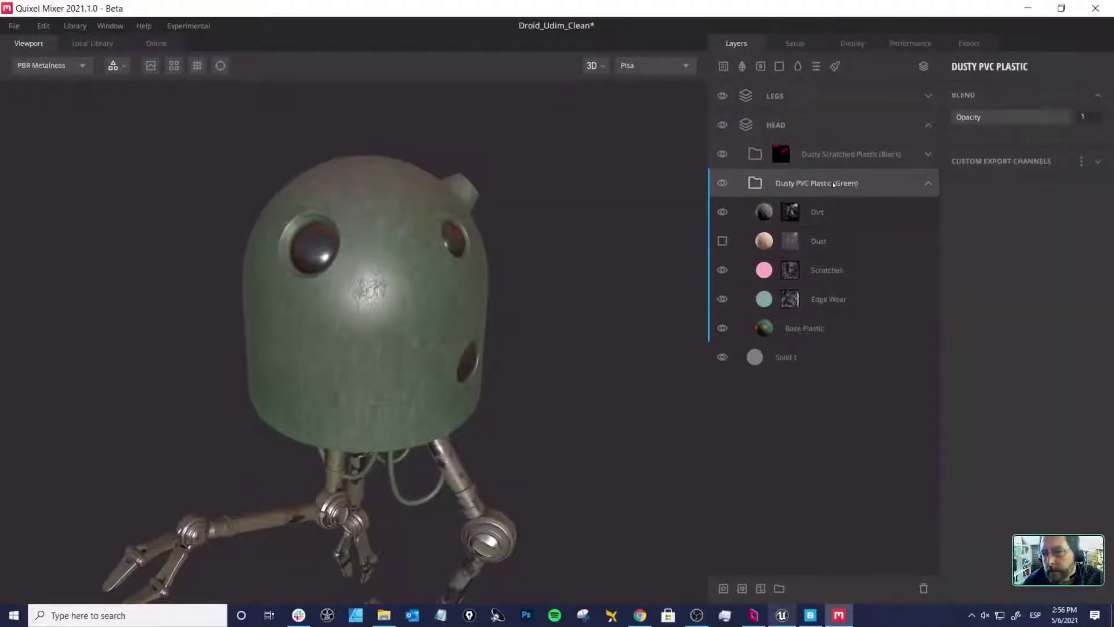
left_click(928, 183)
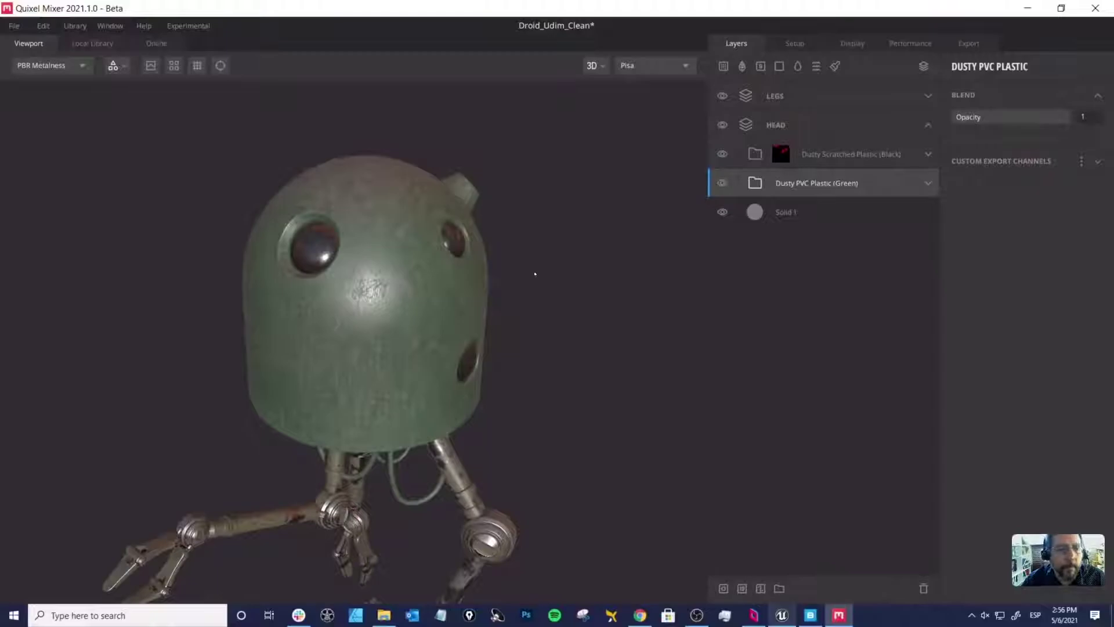
middle_click_drag(532, 261, 533, 271)
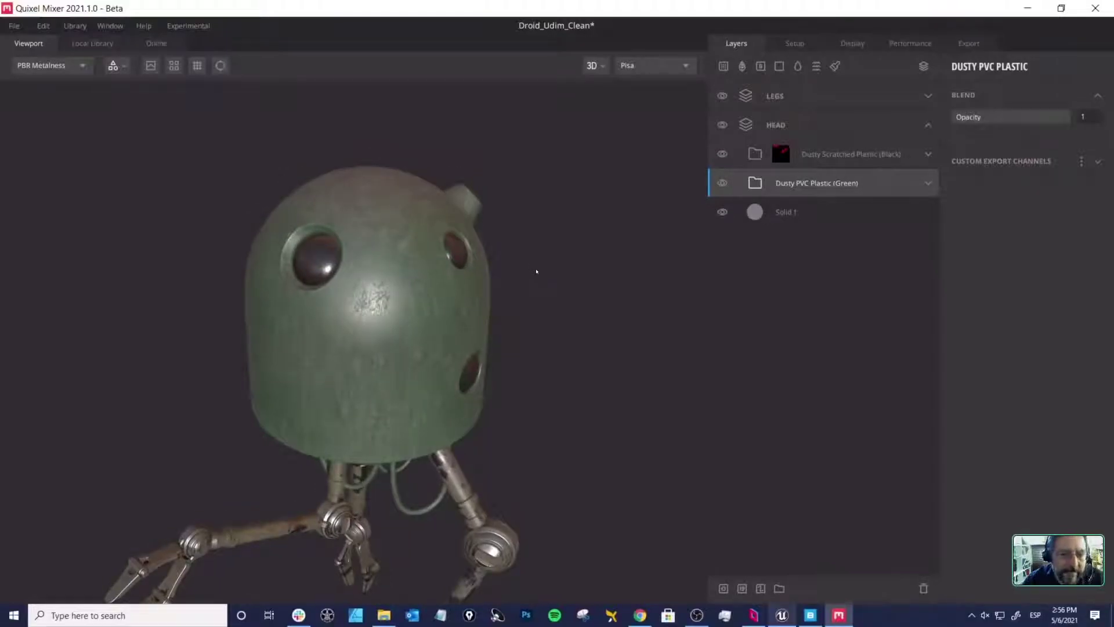
left_click(914, 184)
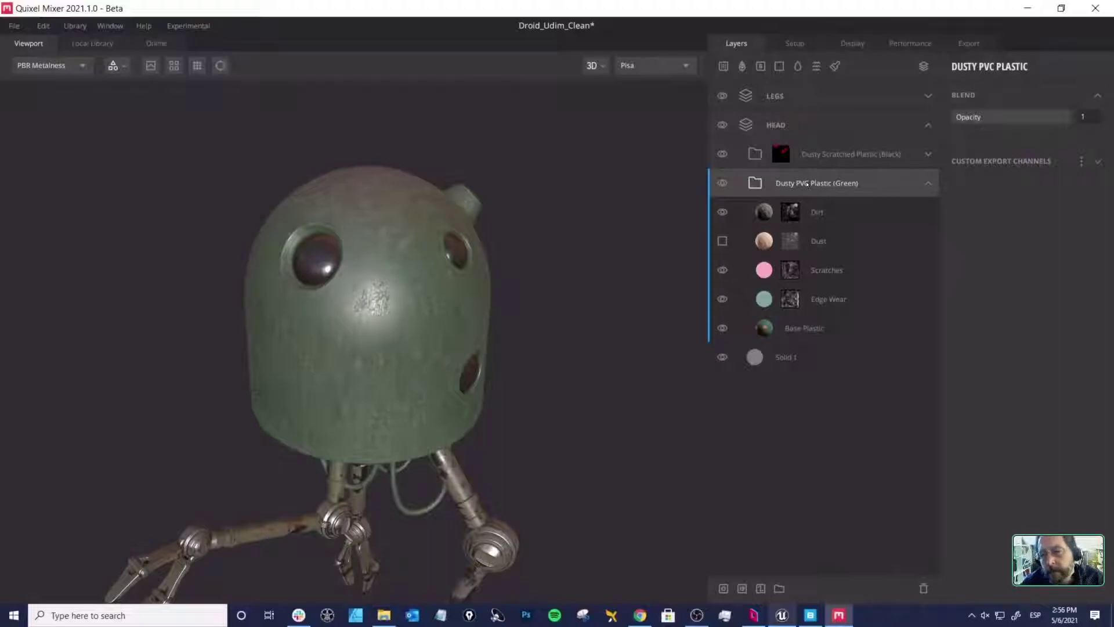
left_click(929, 184)
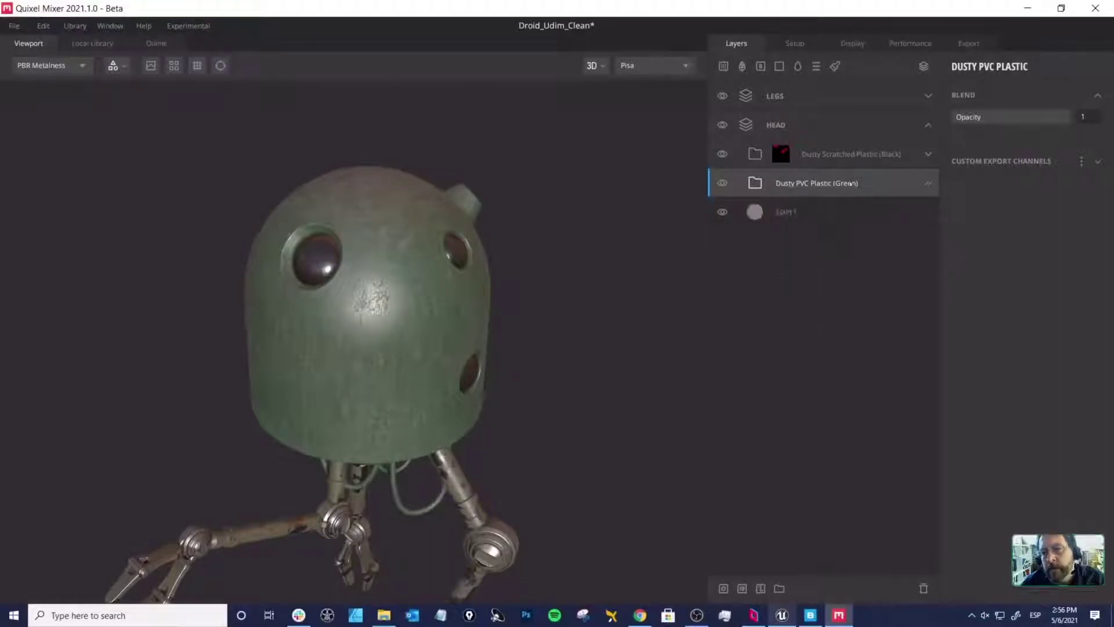
Step: Add the Pilot Cammo Chipped Metal smart material from the local library to the head and try to download its missing Megascans assets
left_click(93, 43)
scroll(243, 213, "up", 2)
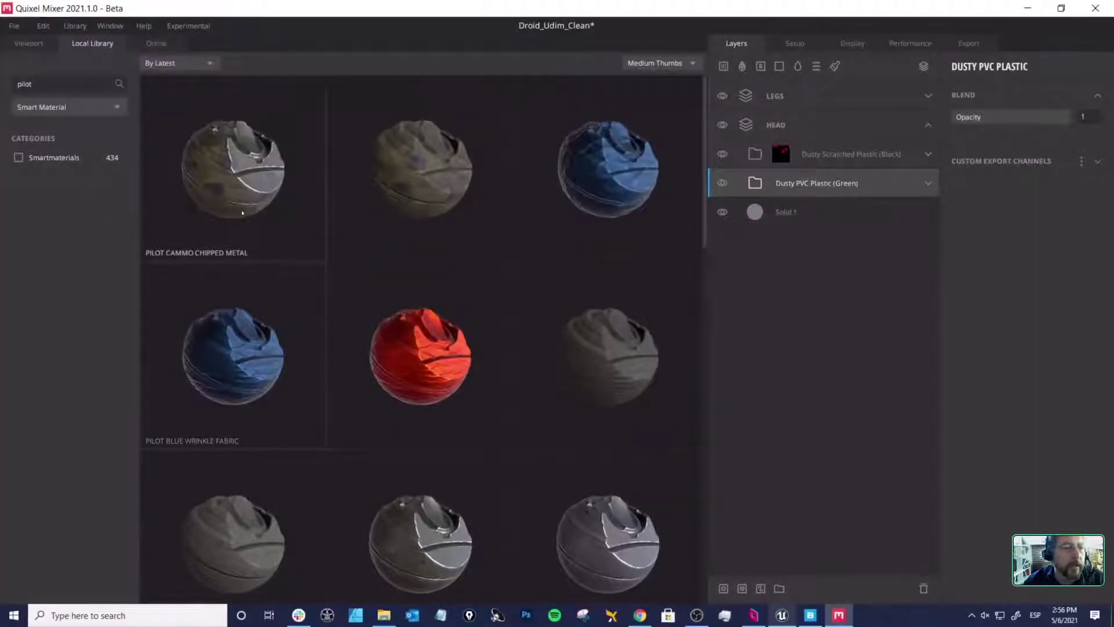
double_click(225, 169)
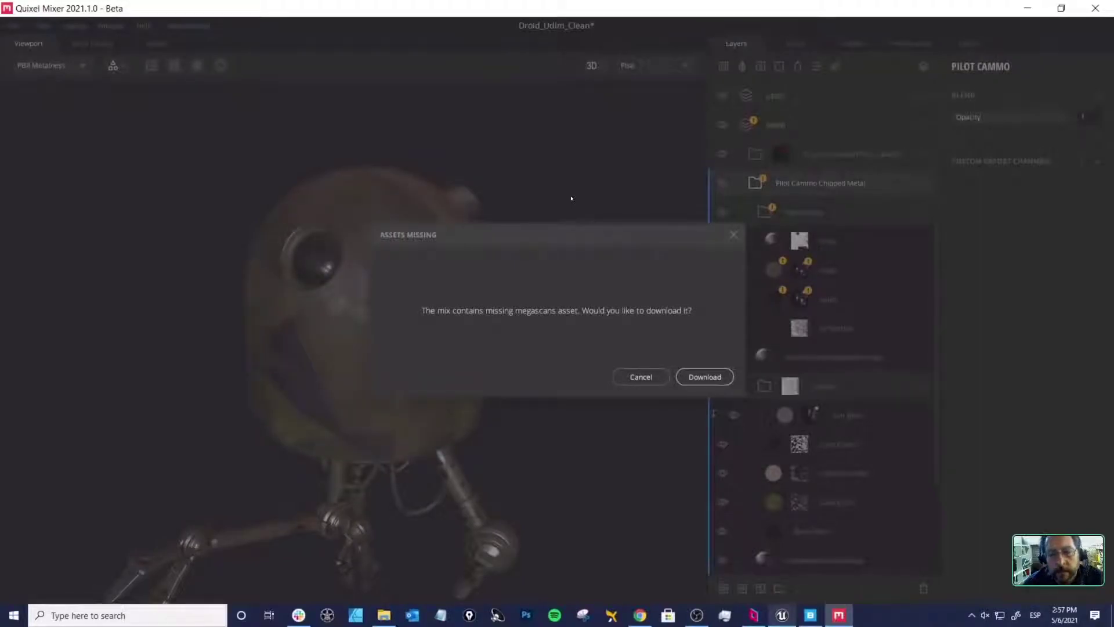
left_click(705, 377)
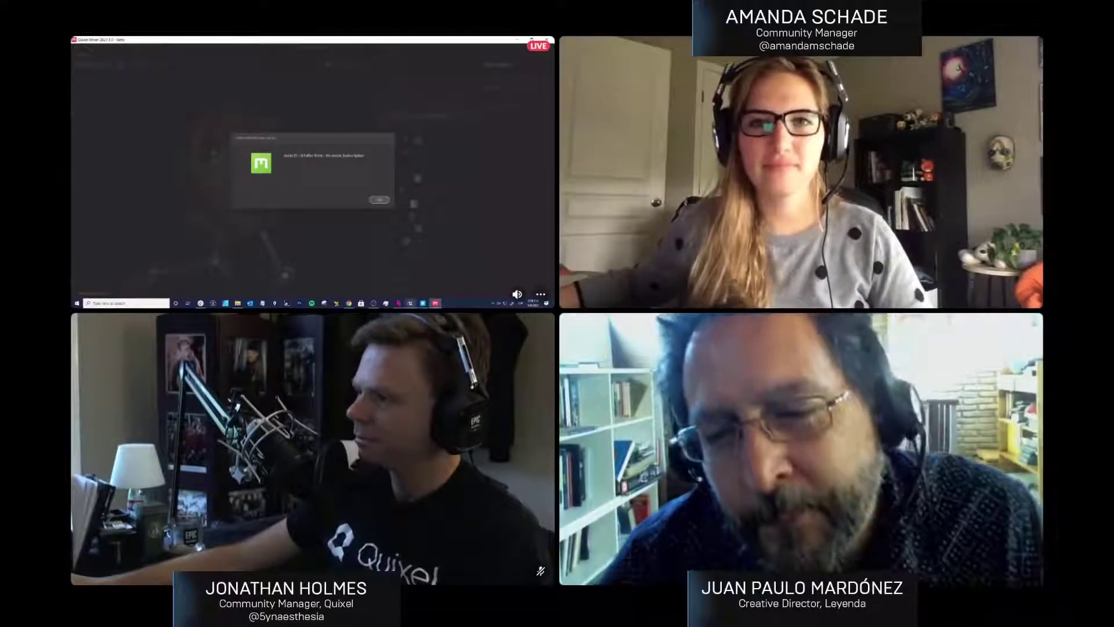
left_click(380, 199)
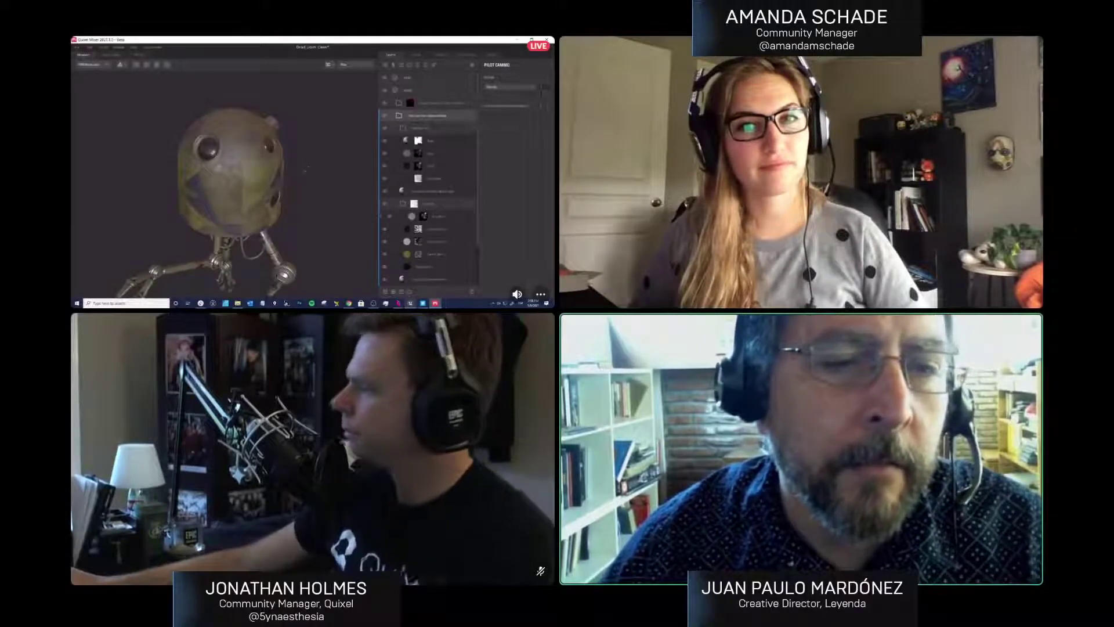
Step: Collapse the Pilot Cammo Chipped Metal group and delete the Dusty PVC Plastic (Green) group beneath it
middle_click_drag(310, 170, 308, 149)
scroll(315, 165, "down", 1)
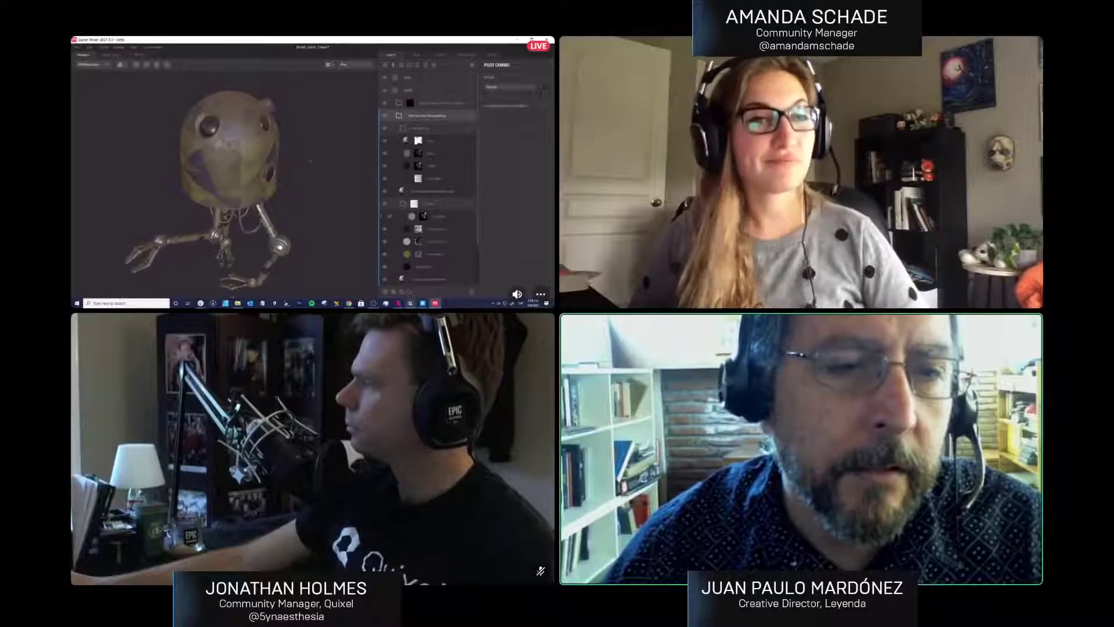
mouse_move(313, 164)
left_mouse_down("alt")
mouse_move(332, 159)
mouse_move(291, 158)
mouse_move(309, 159)
left_mouse_up("alt")
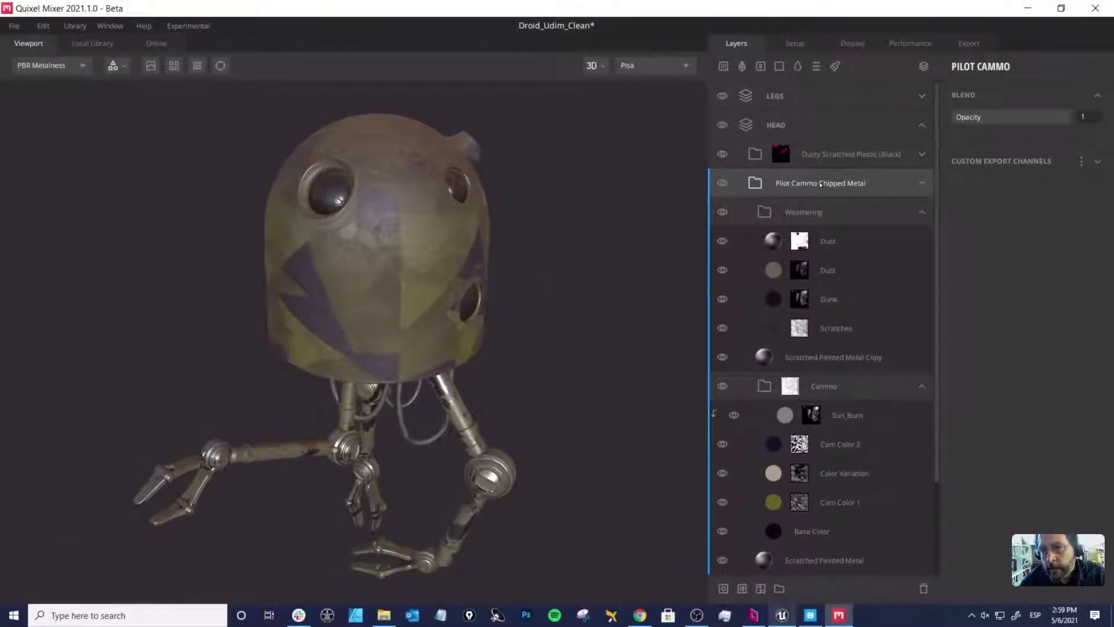
middle_click_drag(516, 259, 525, 314)
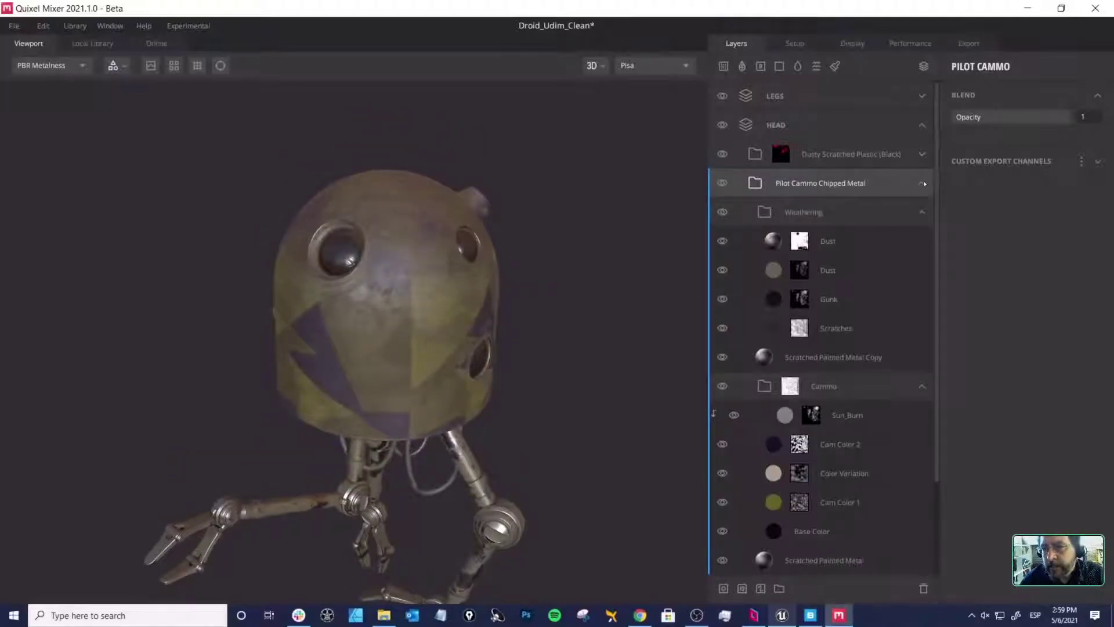
left_click(923, 184)
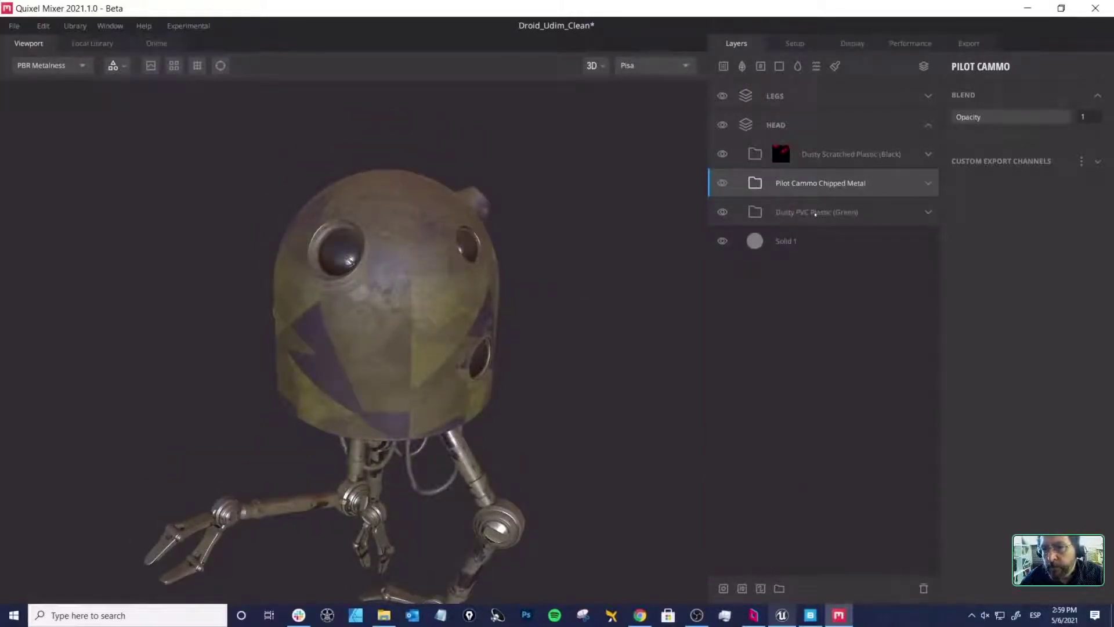
left_click(801, 215)
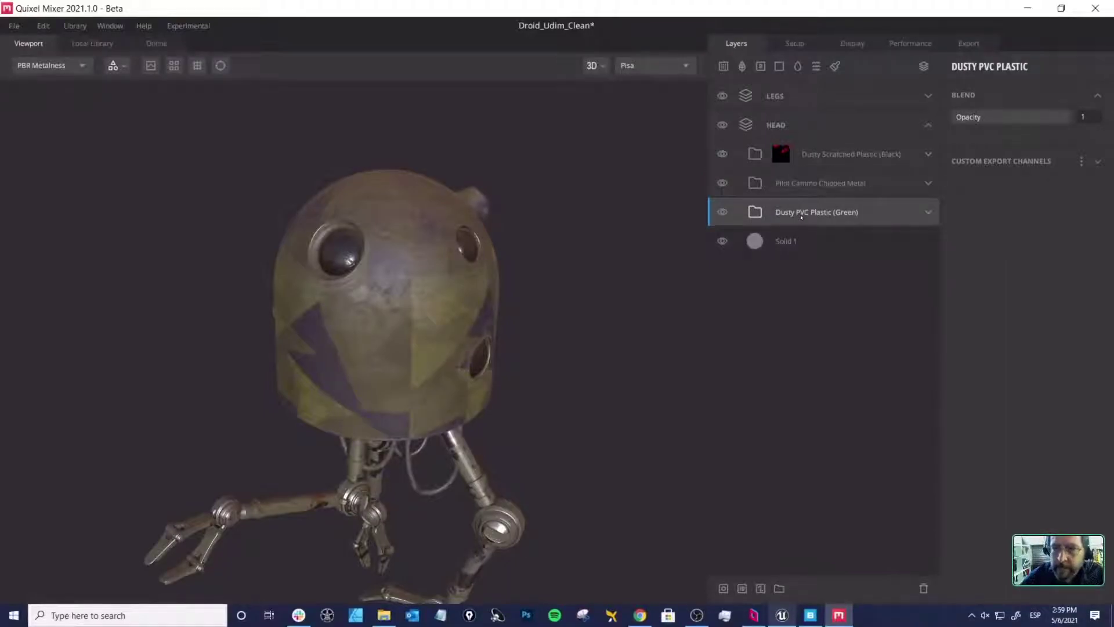
key("Delete")
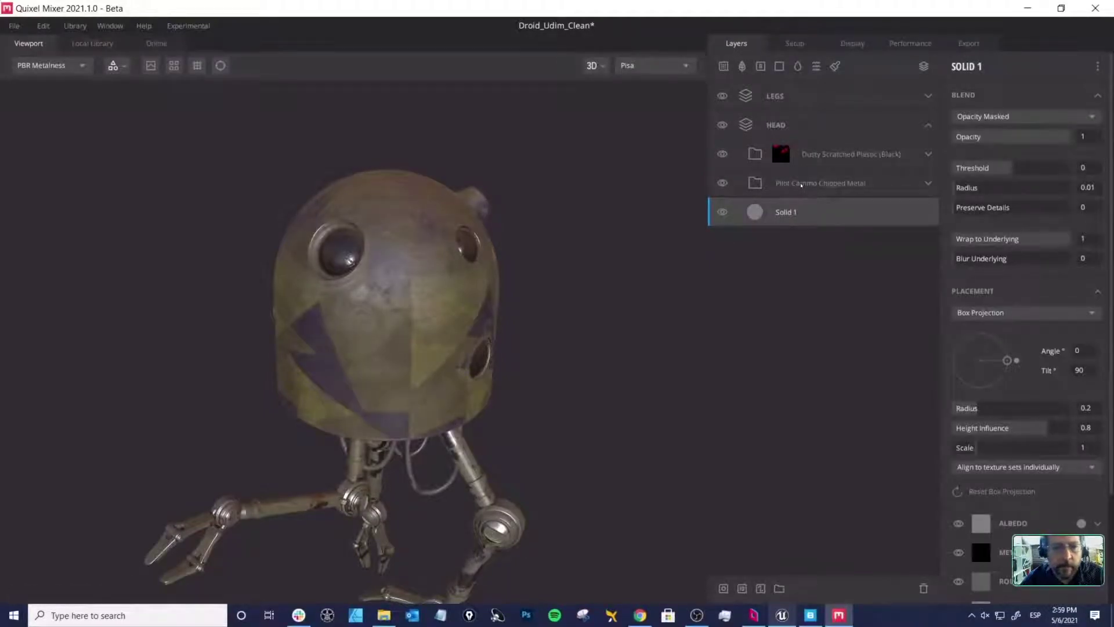
Step: Expand the Pilot Cammo Chipped Metal group, then select and collapse its Weathering subgroup
left_click(802, 184)
left_click_drag(439, 231, 434, 210)
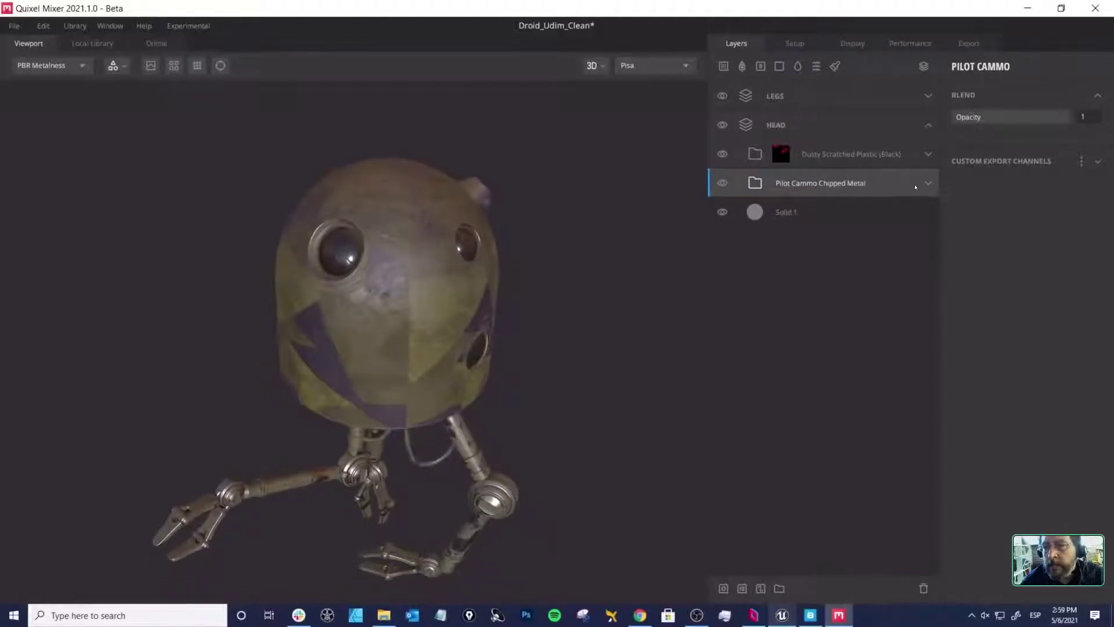
left_click(929, 184)
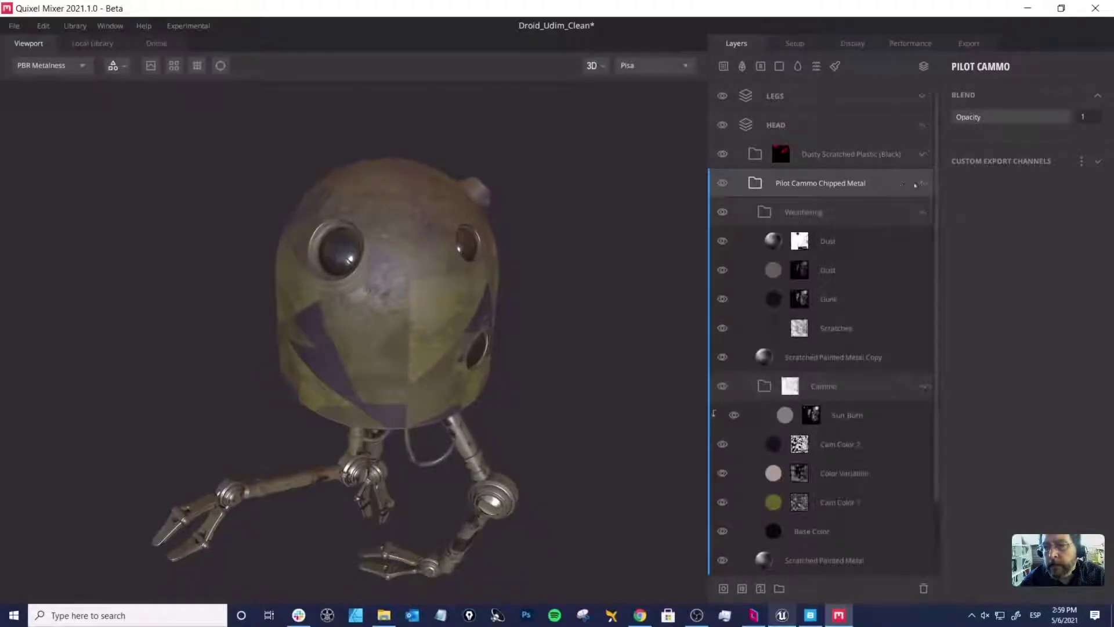
left_click(807, 212)
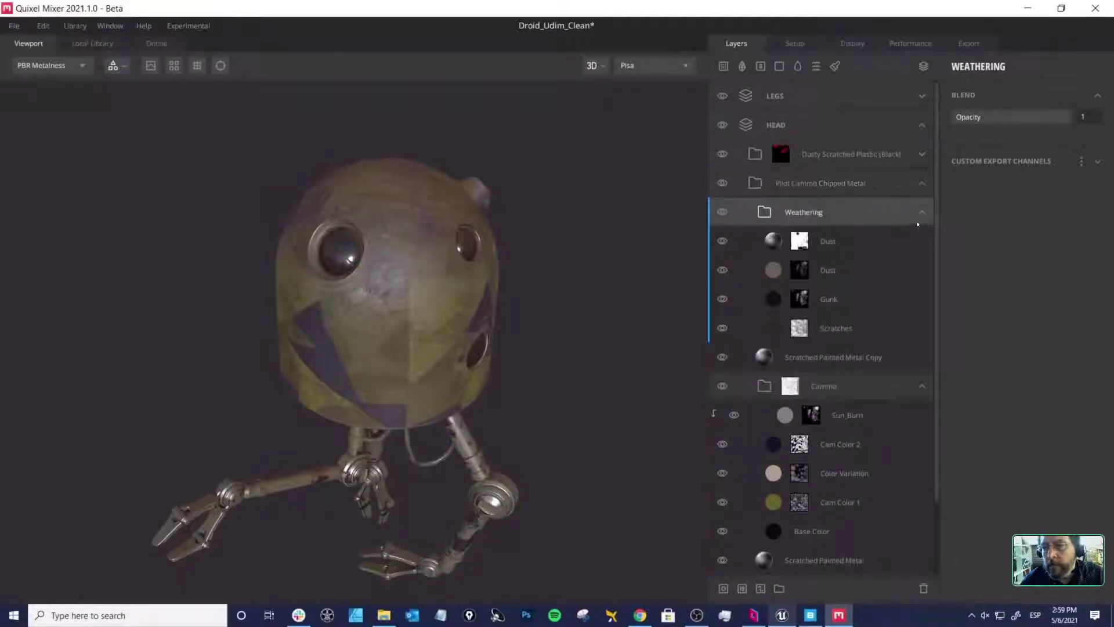
left_click(922, 212)
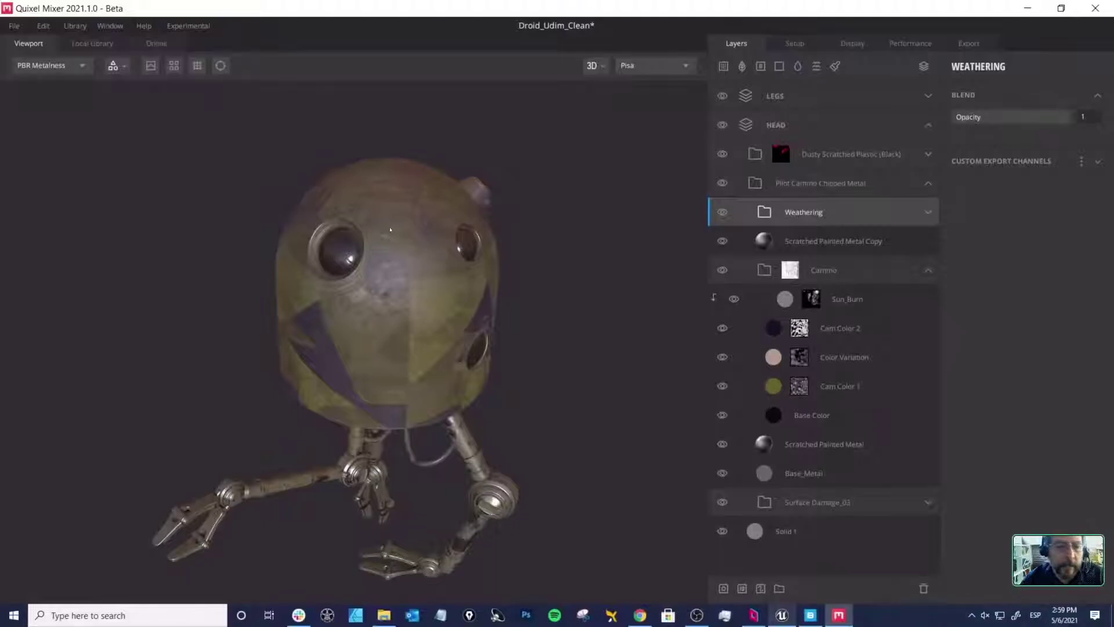
Step: Compare the camouflaged head with the Weathering group hidden and shown
left_click_drag(412, 271, 420, 255)
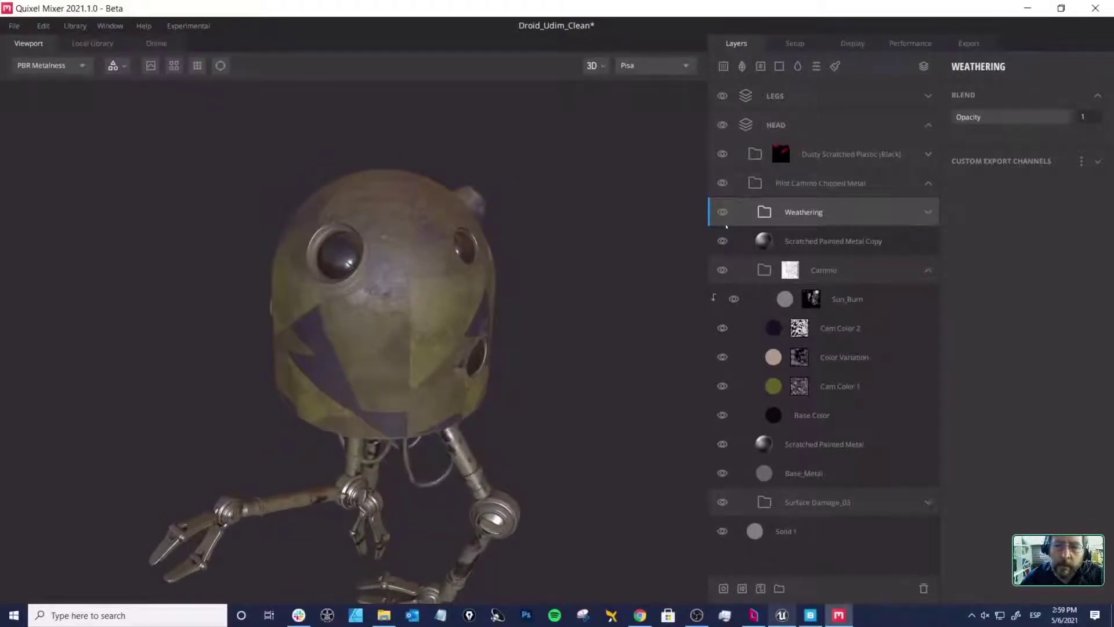
left_click(723, 211)
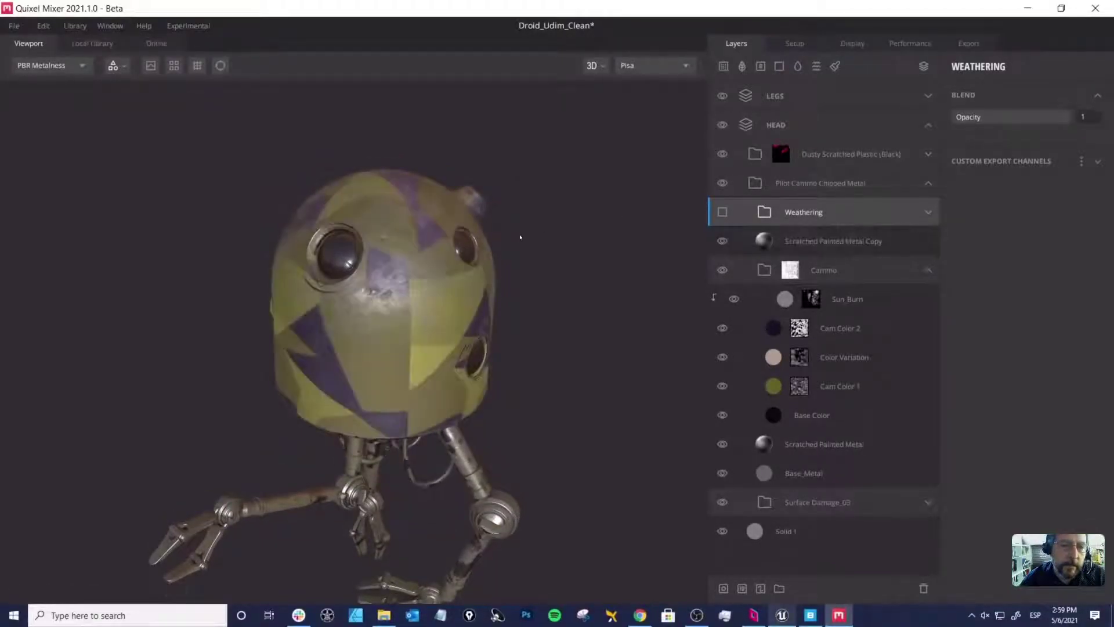
scroll(419, 252, "down", 3)
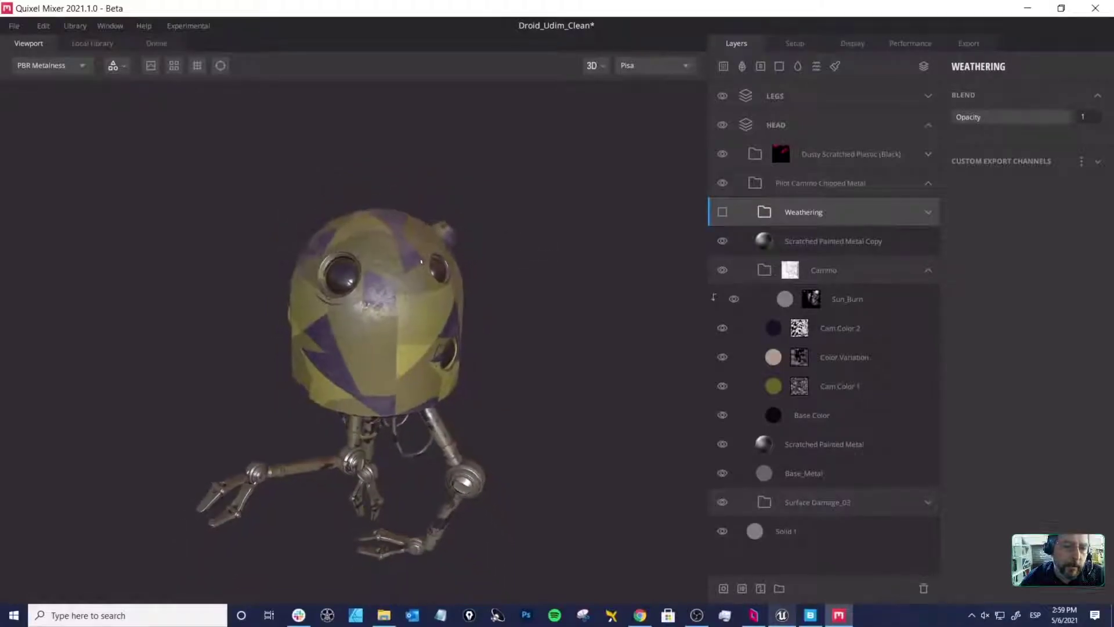
middle_click_drag(415, 257, 432, 231)
scroll(434, 232, "down", 1)
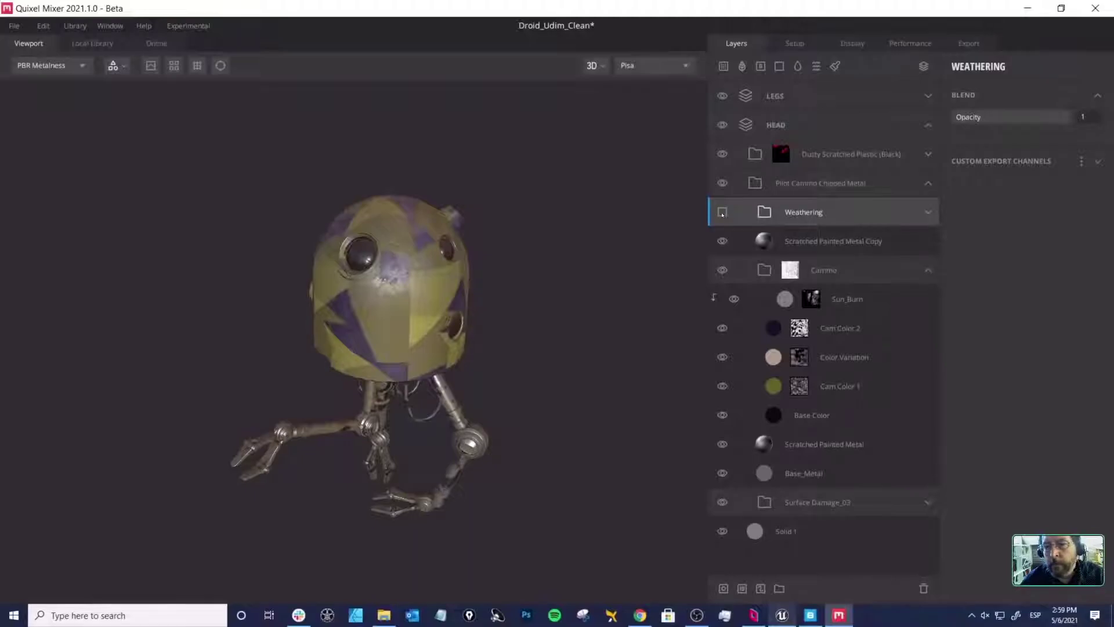
left_click(723, 212)
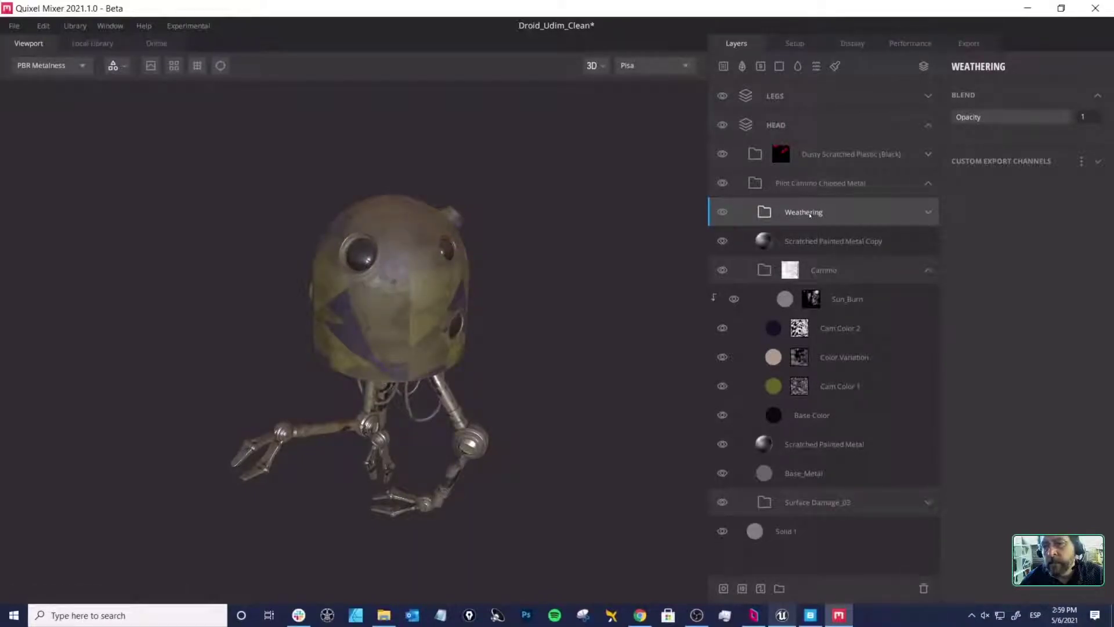
right_click(807, 213)
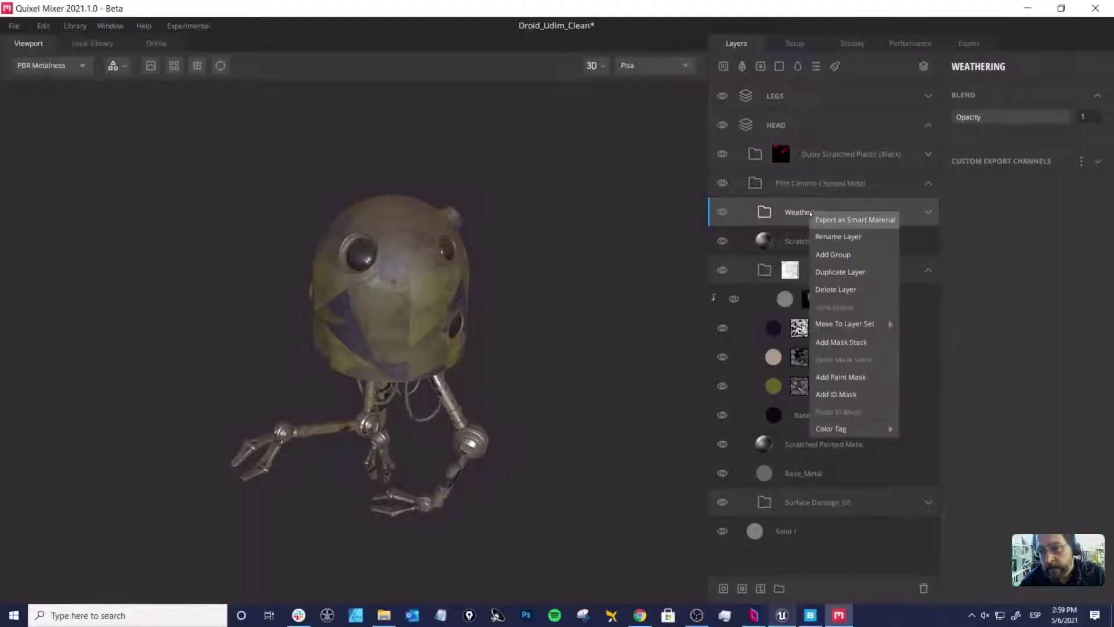
left_click(799, 212)
right_click(800, 211)
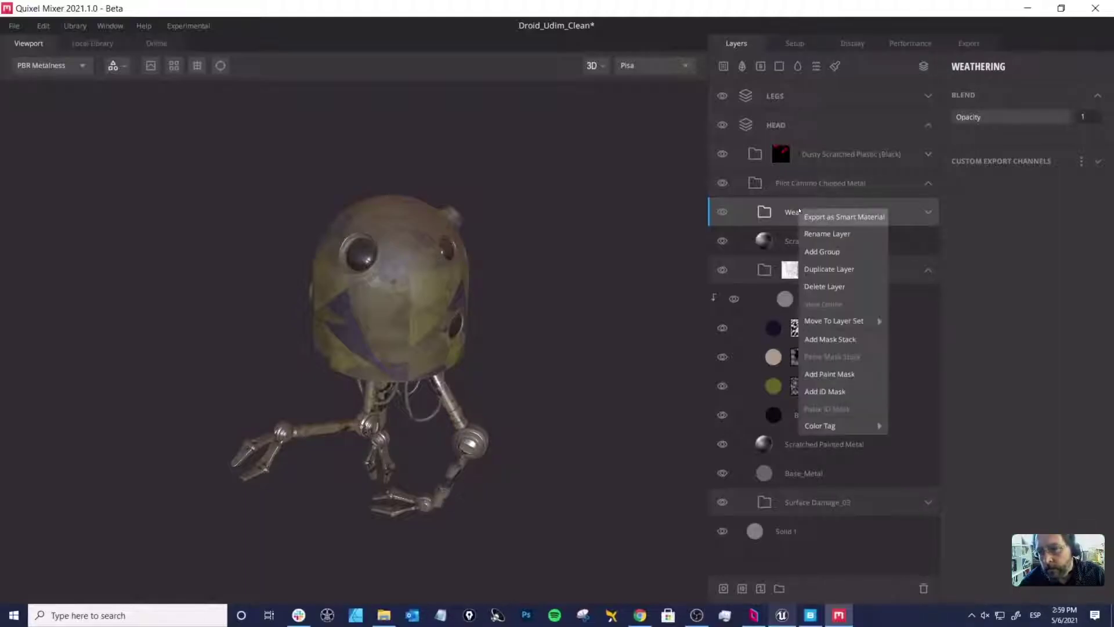
mouse_move(861, 321)
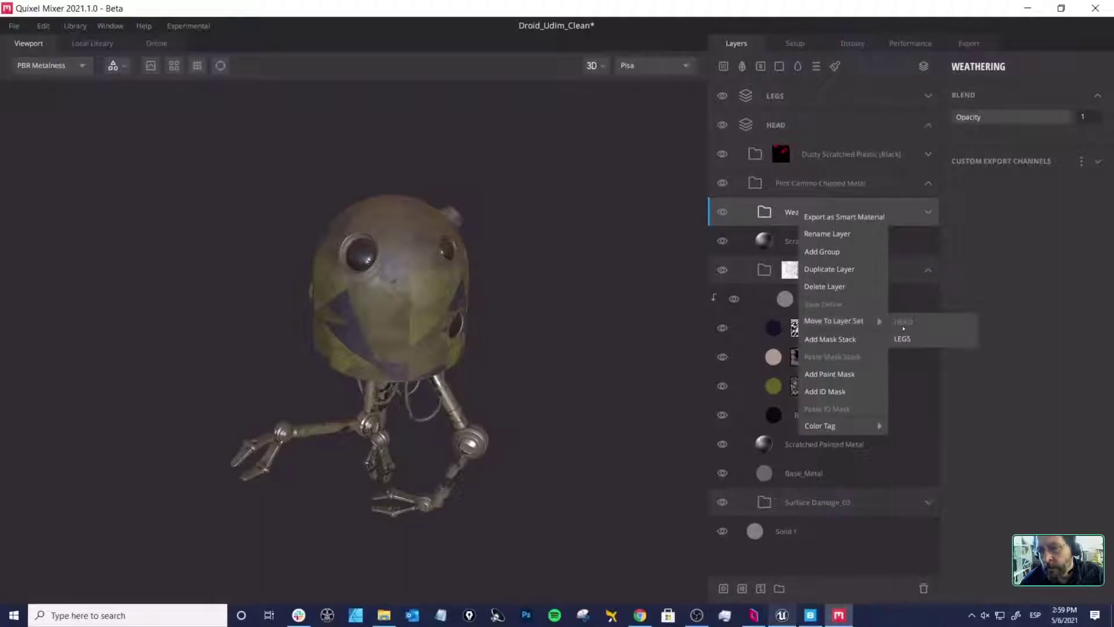
left_click(817, 201)
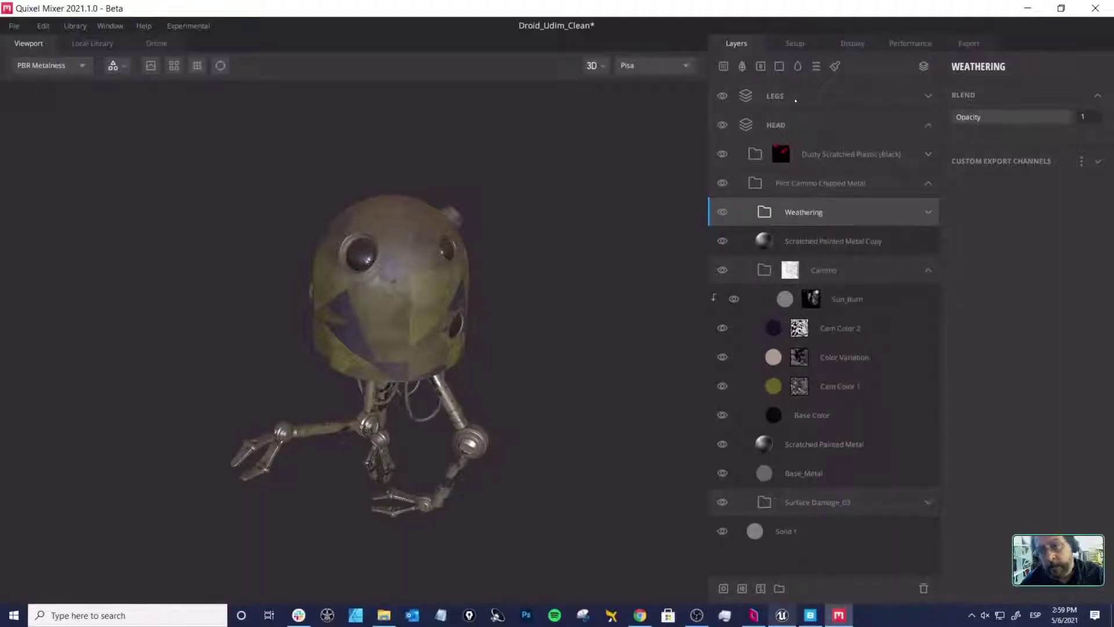
Step: Add a new layer set above LEGS and rename it Weather
left_click(786, 98)
left_click(924, 66)
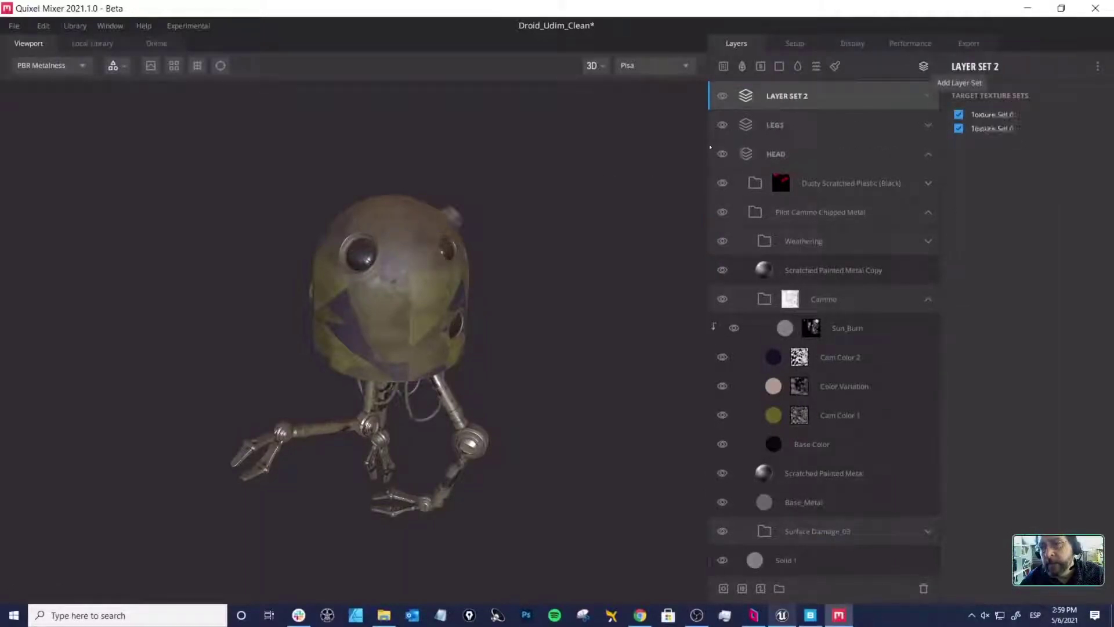
double_click(781, 98)
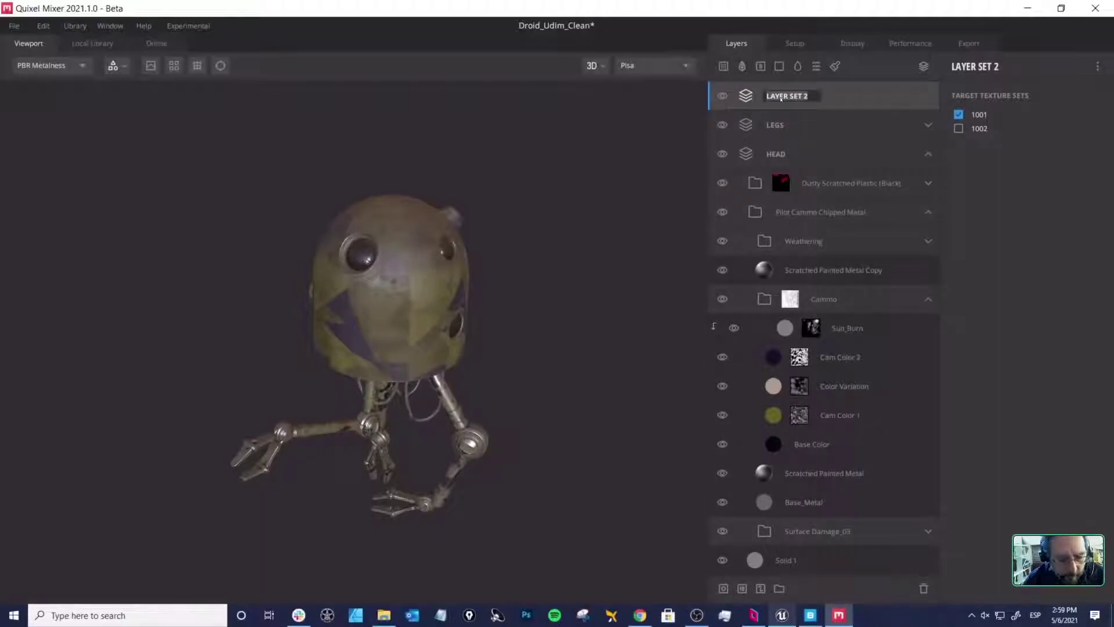
type("Weather")
key("Return")
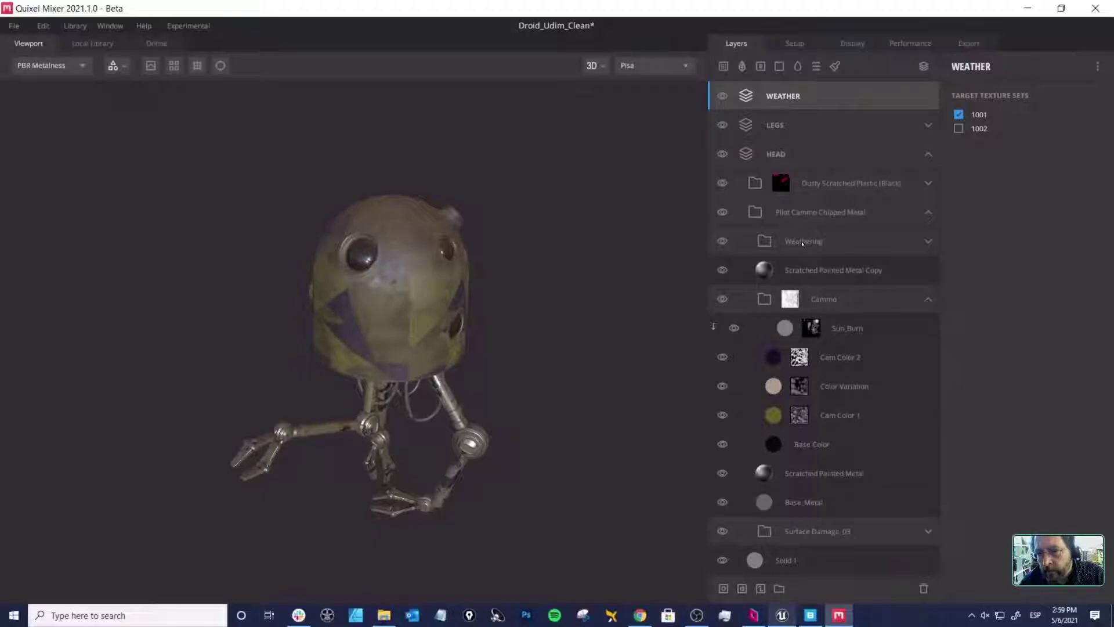
Step: Move the Weathering group from the HEAD layer set to the WEATHER layer set
left_click(837, 245)
right_click(832, 240)
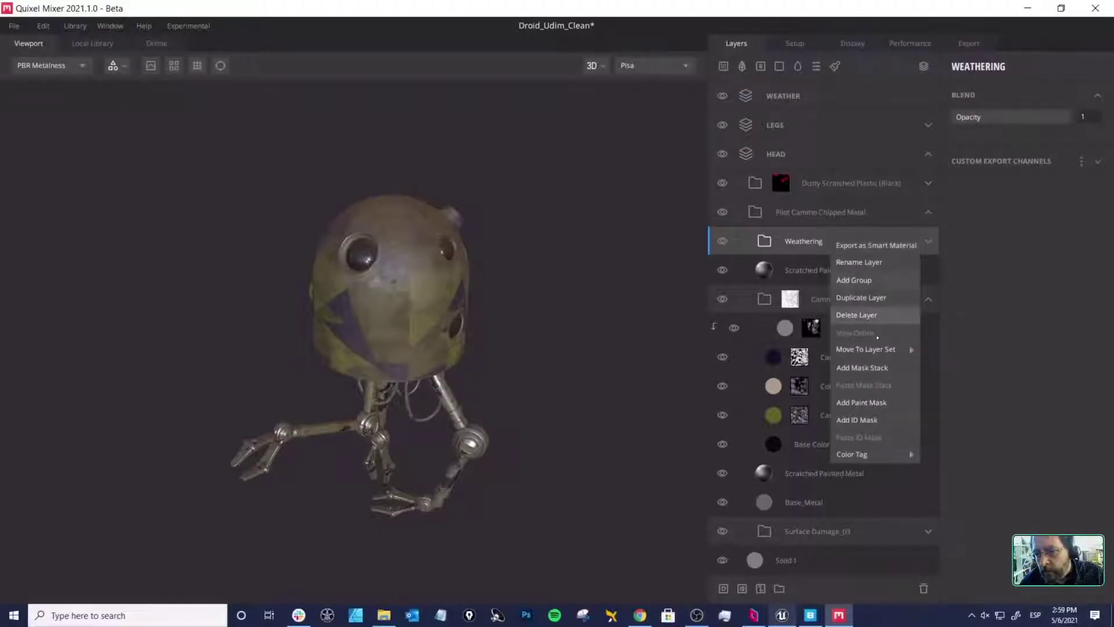
mouse_move(894, 348)
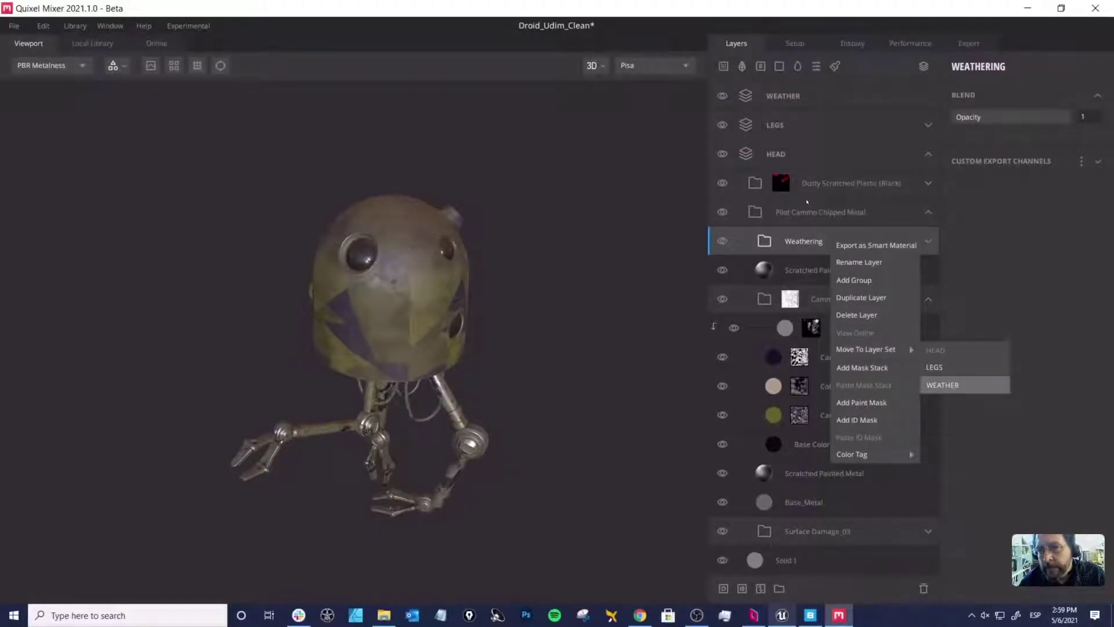
left_click(942, 385)
left_click(781, 97)
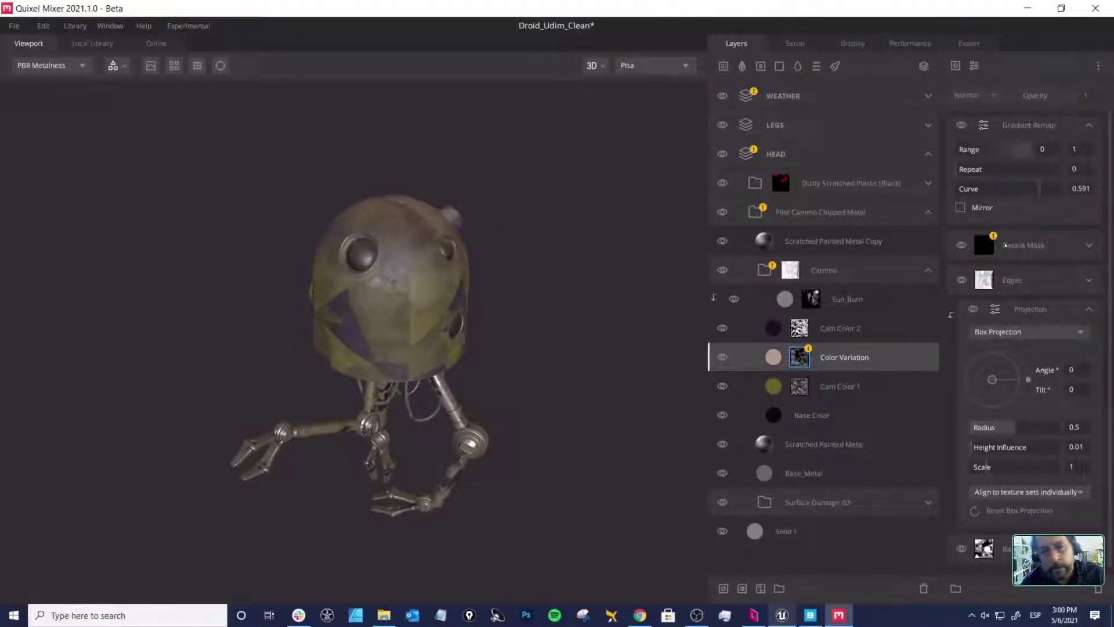
Step: Expand the WEATHER layer set and move its Weathering group into the head's Dusty Scratched Plastic (Black) group
left_click(978, 247)
left_click_drag(510, 254, 543, 289)
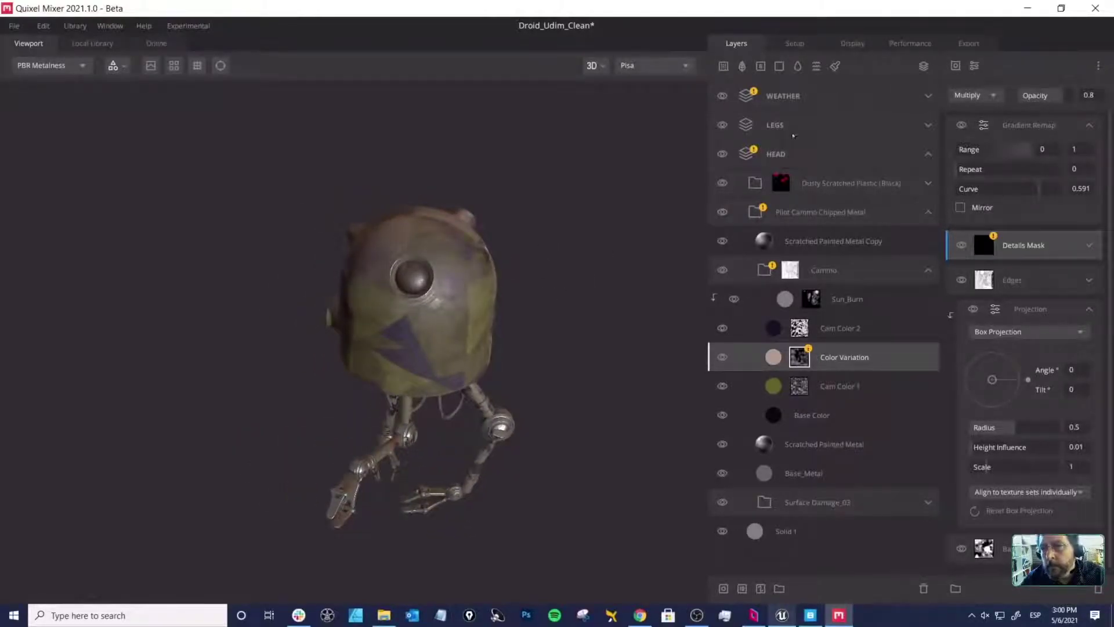
left_click(929, 96)
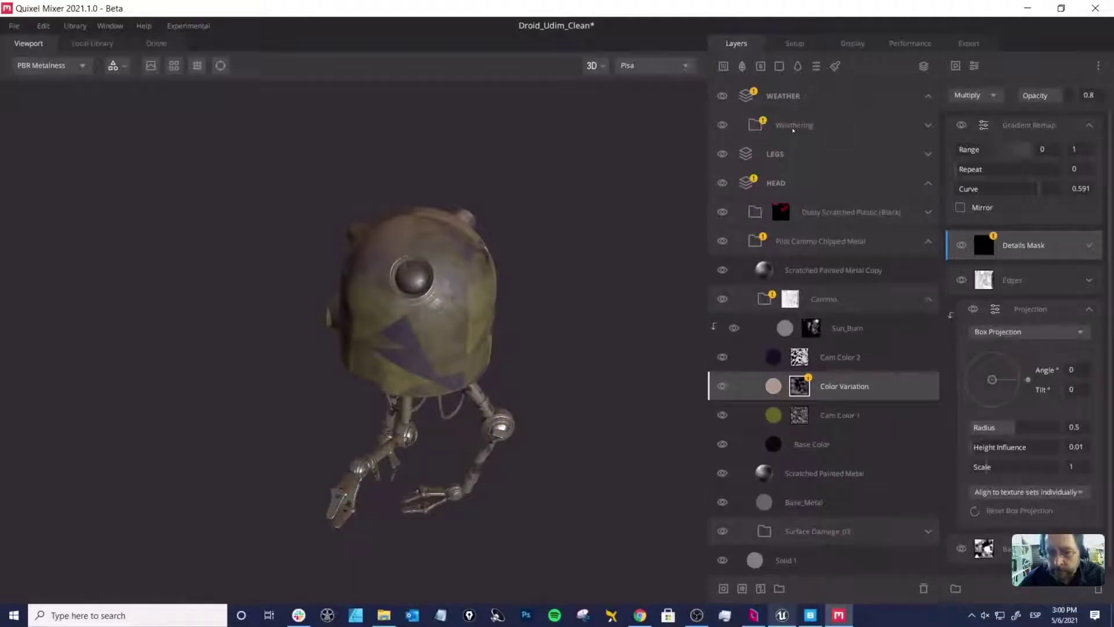
left_click(793, 125)
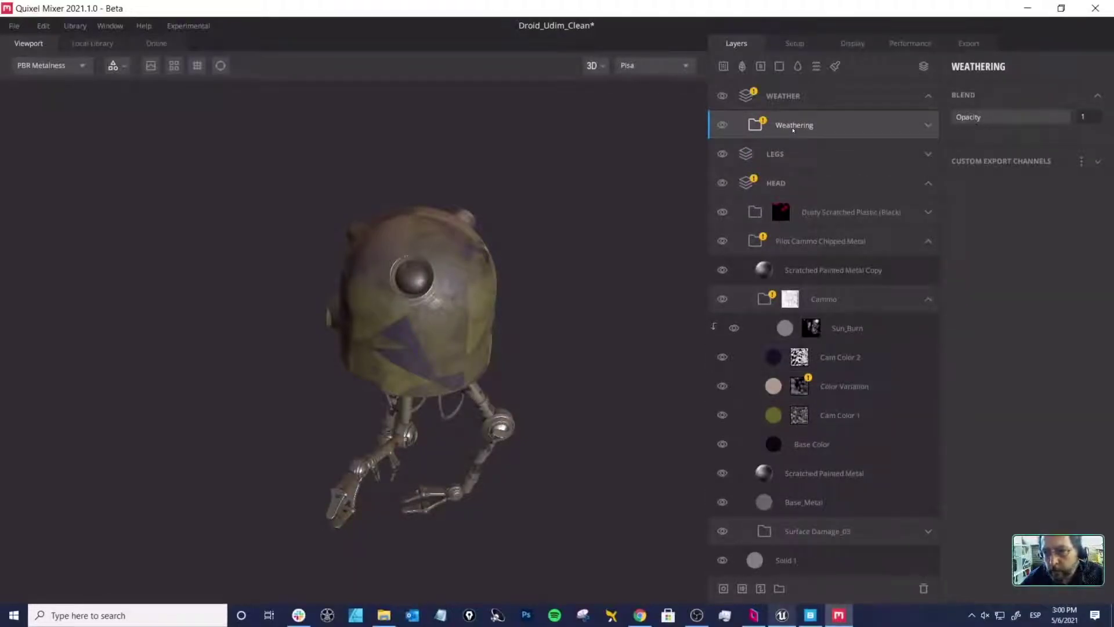
left_click_drag(793, 127, 799, 217)
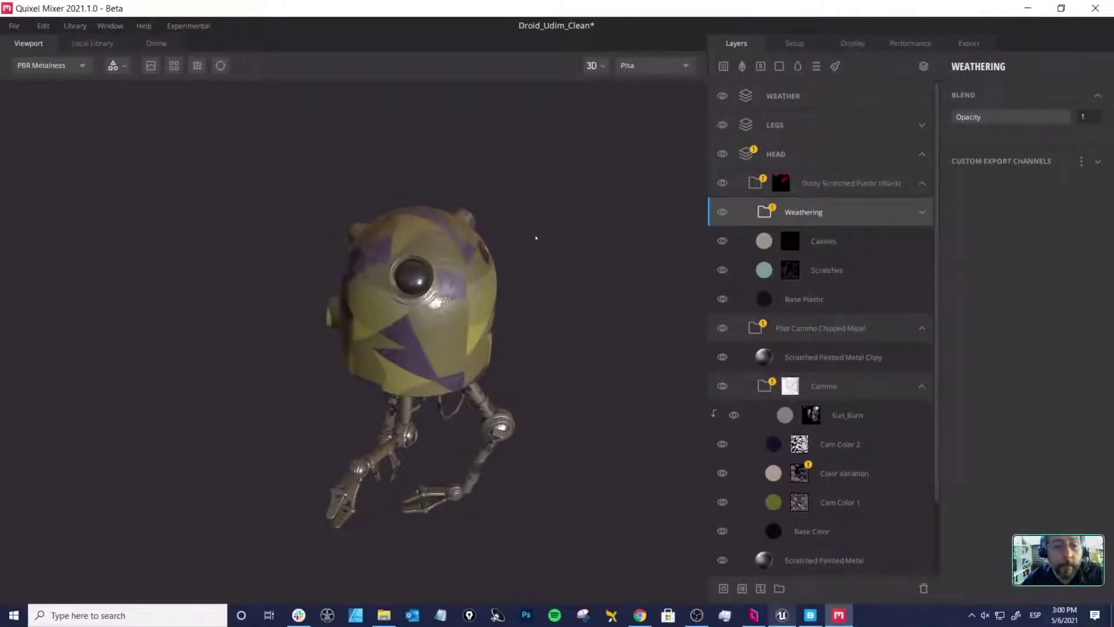
Step: Delete the Weathering group from the Dusty Scratched Plastic (Black) group and select the HEAD layer set
left_click_drag(598, 250, 555, 266, "alt")
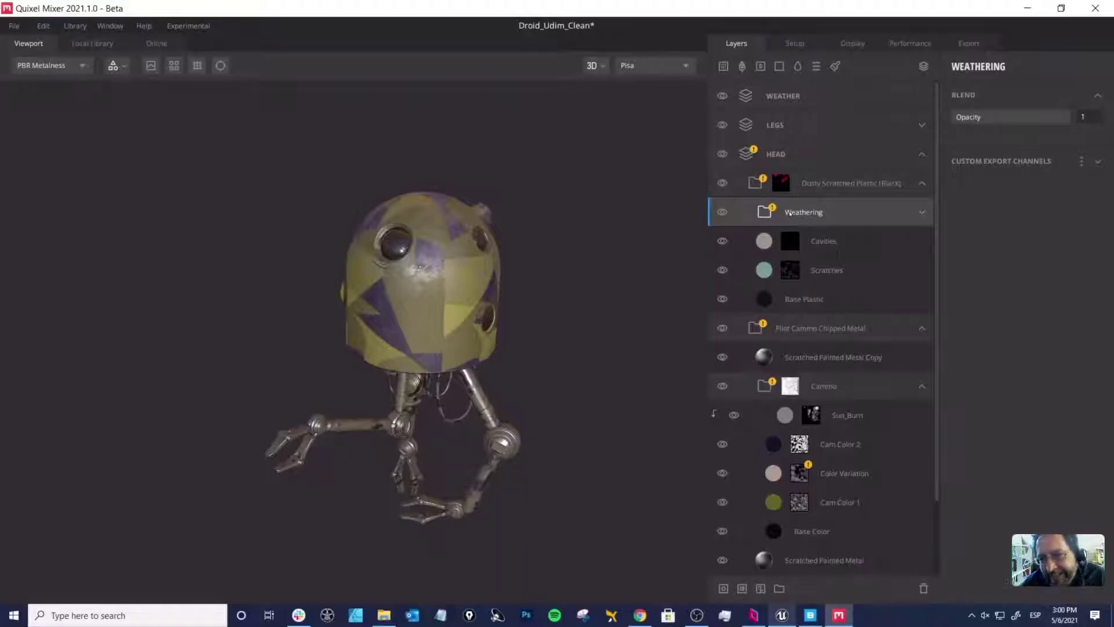
key("Delete")
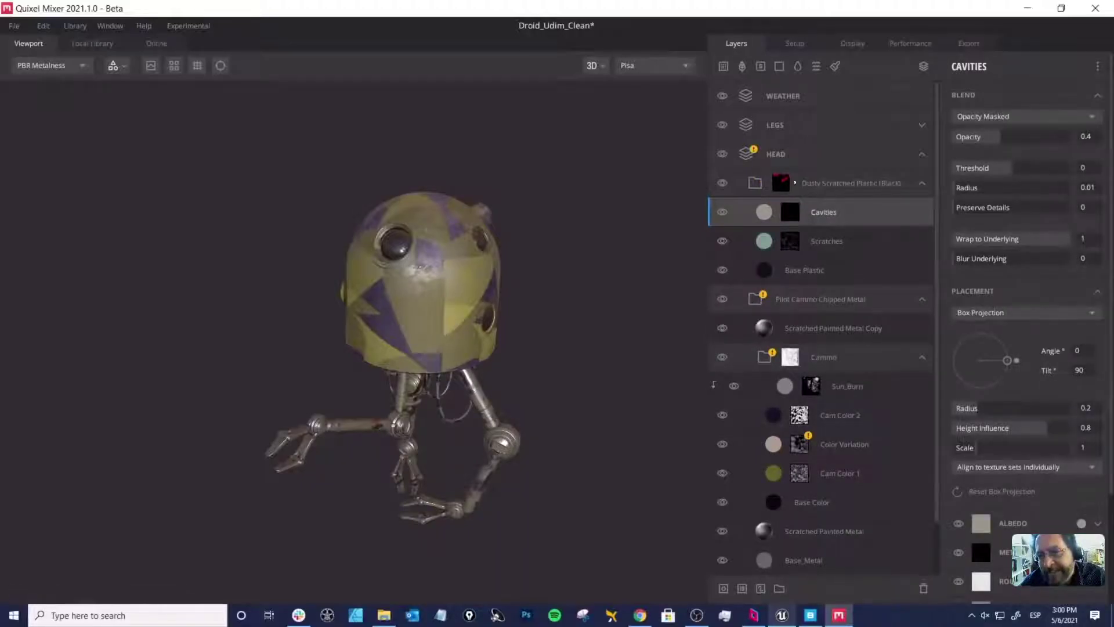
left_click(787, 156)
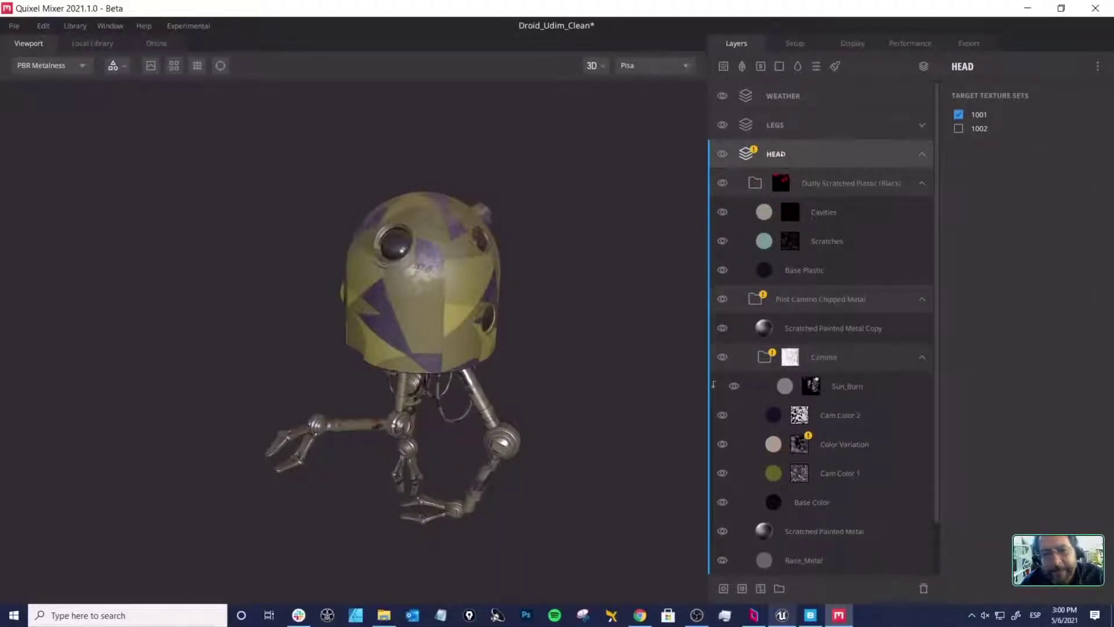
left_click_drag(557, 269, 543, 284, "alt")
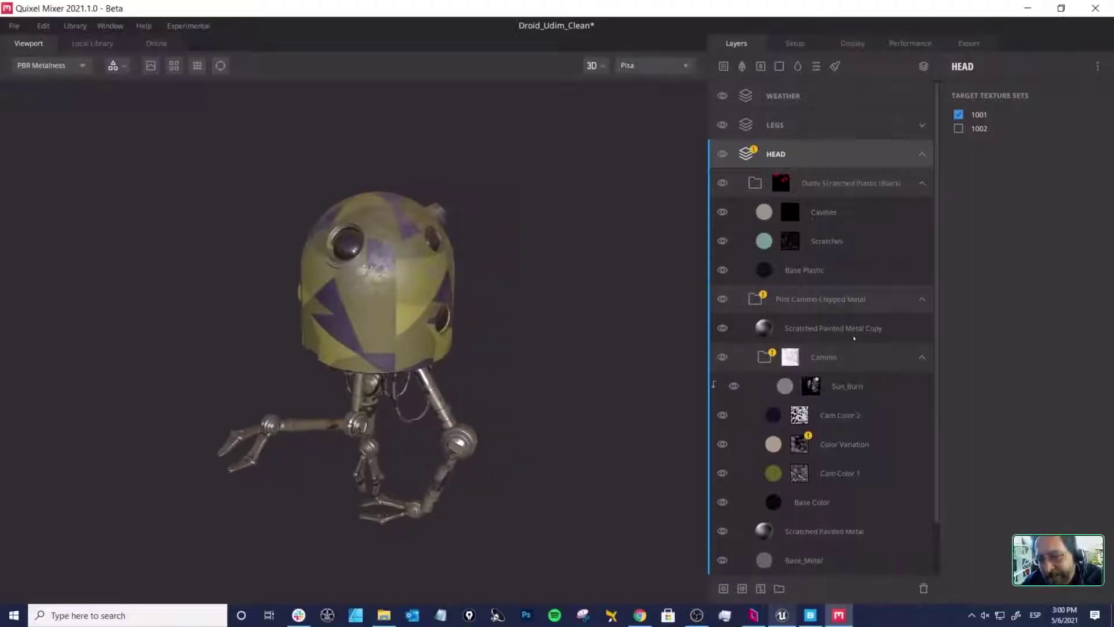
Step: Delete the Details Mask component from the mask stack of the Color Variation layer in the Cammo group
left_click(789, 357)
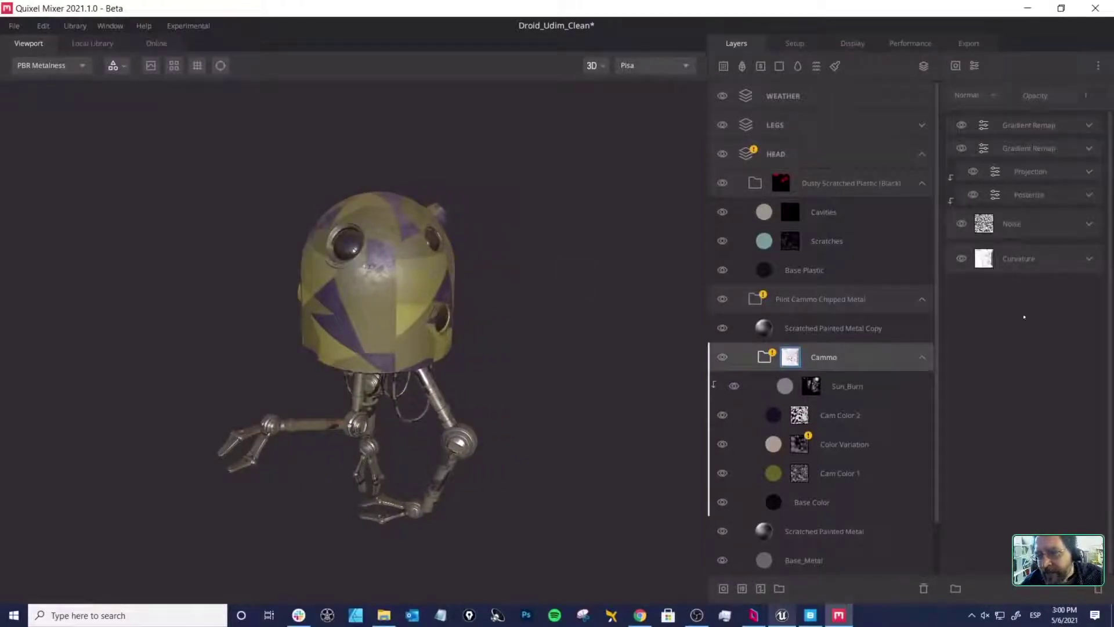
left_click(799, 445)
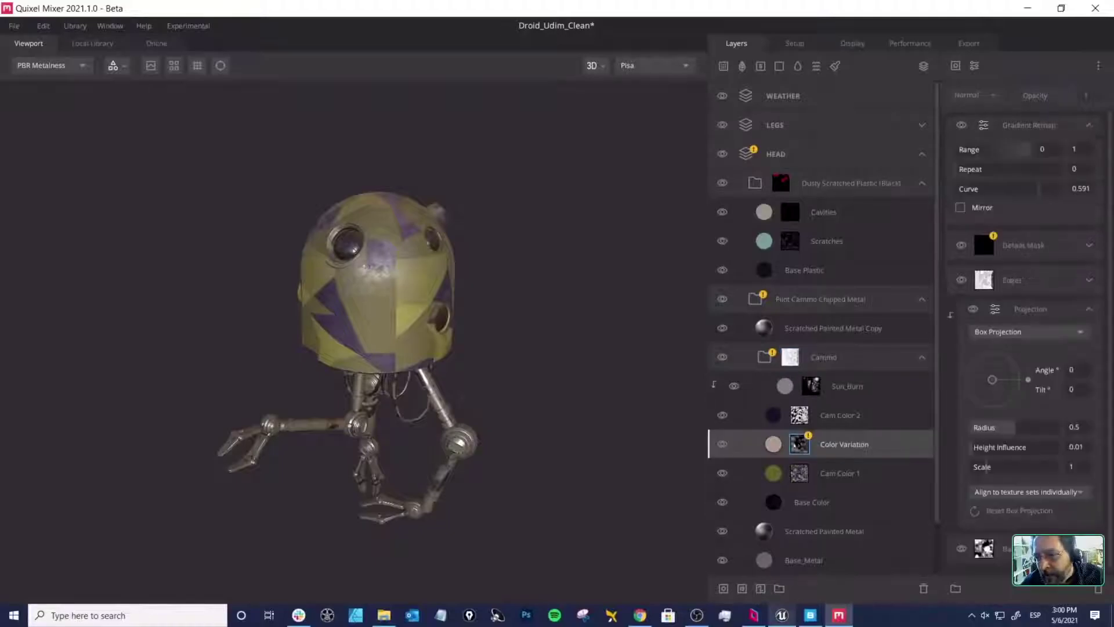
left_click(772, 445)
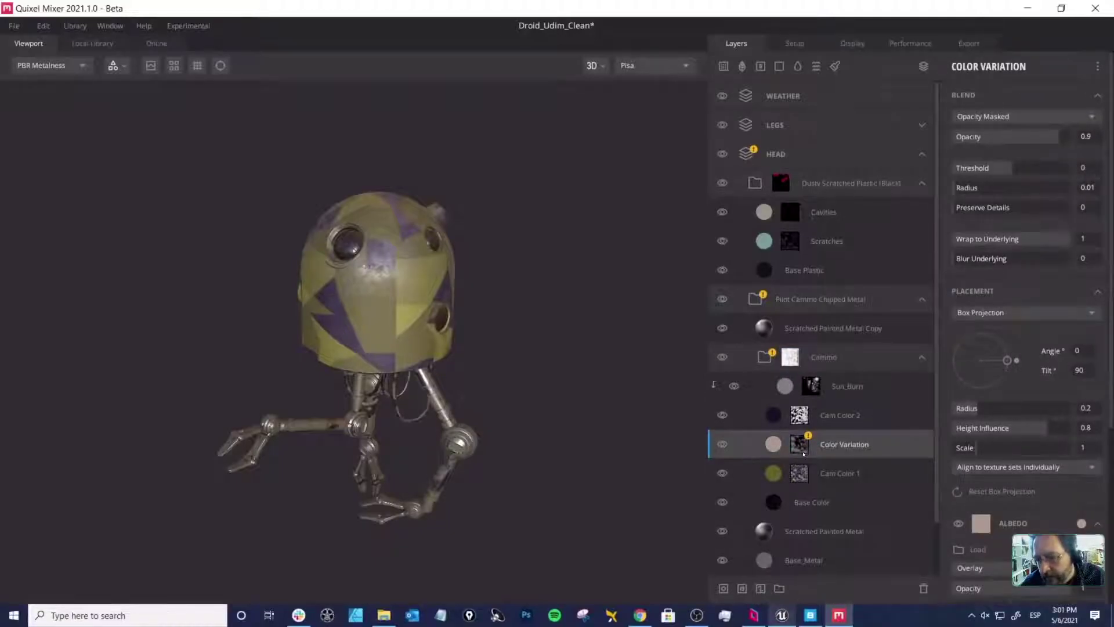
left_click(801, 447)
left_click(1001, 246)
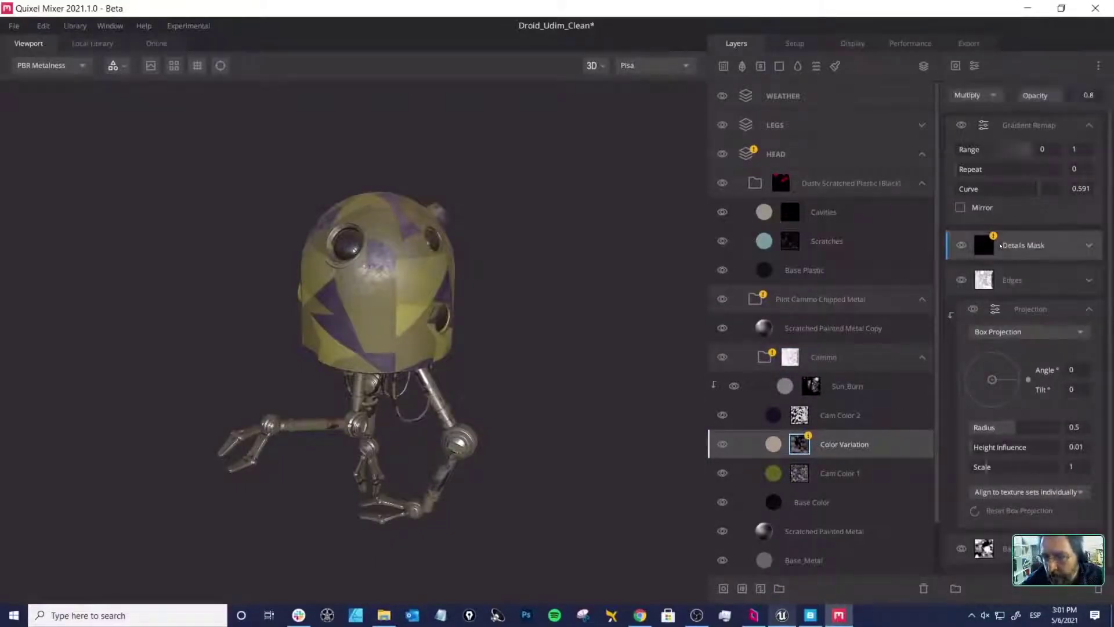
key("Delete")
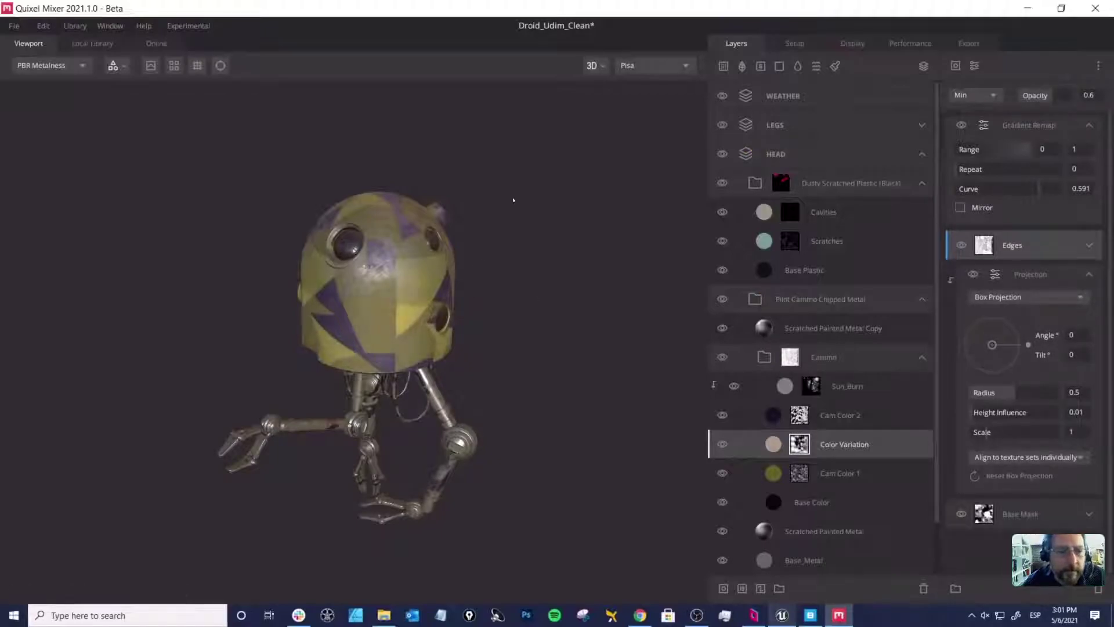
left_click_drag(513, 199, 506, 270)
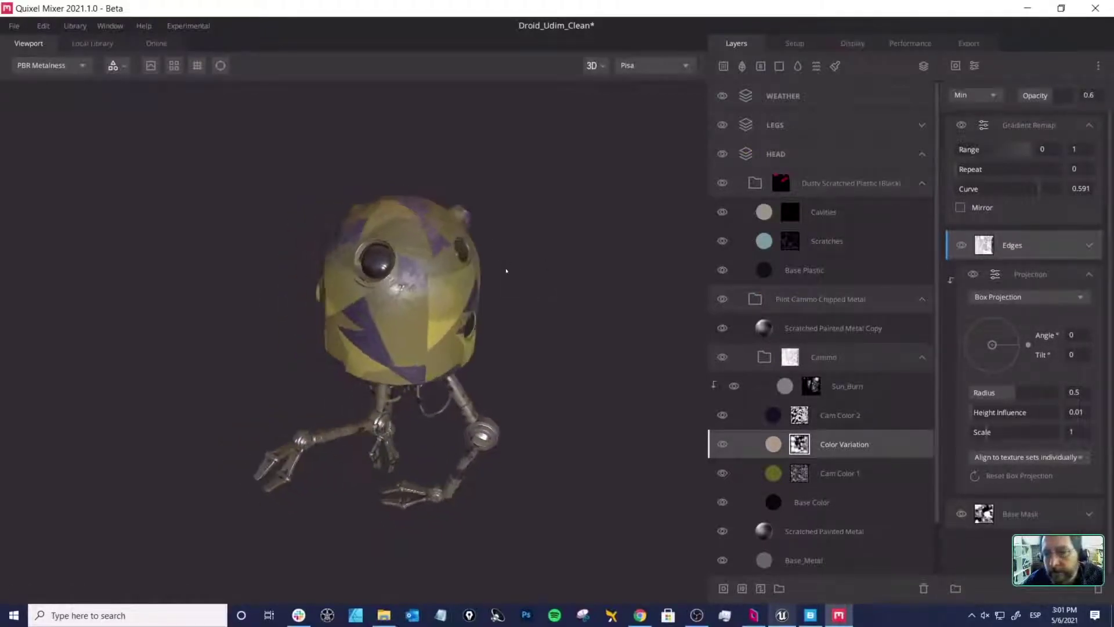
left_click(909, 306)
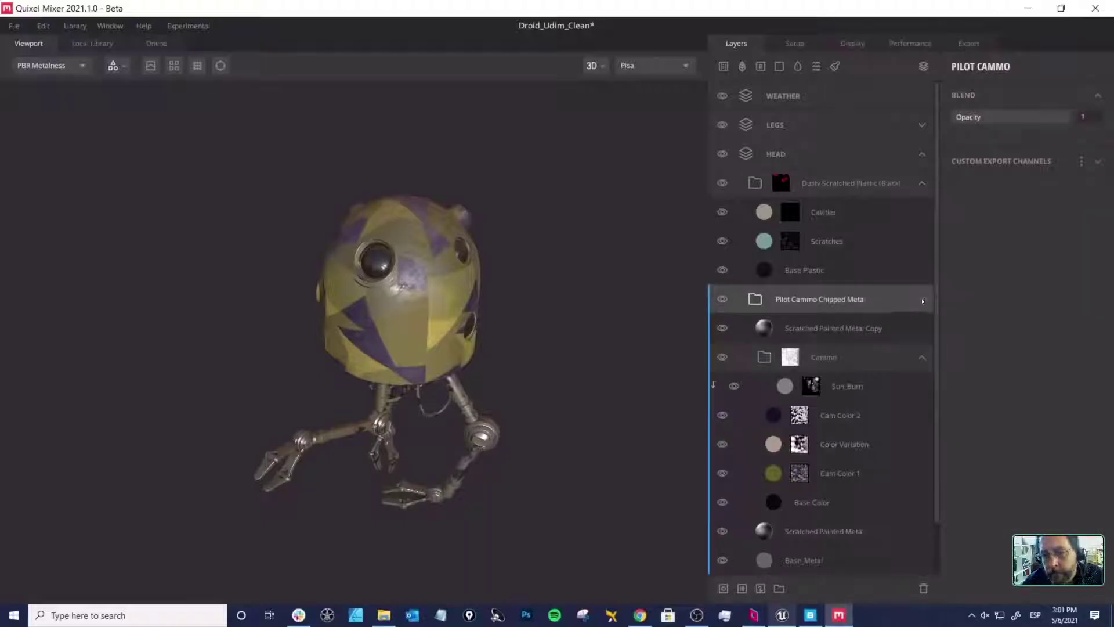
left_click(922, 299)
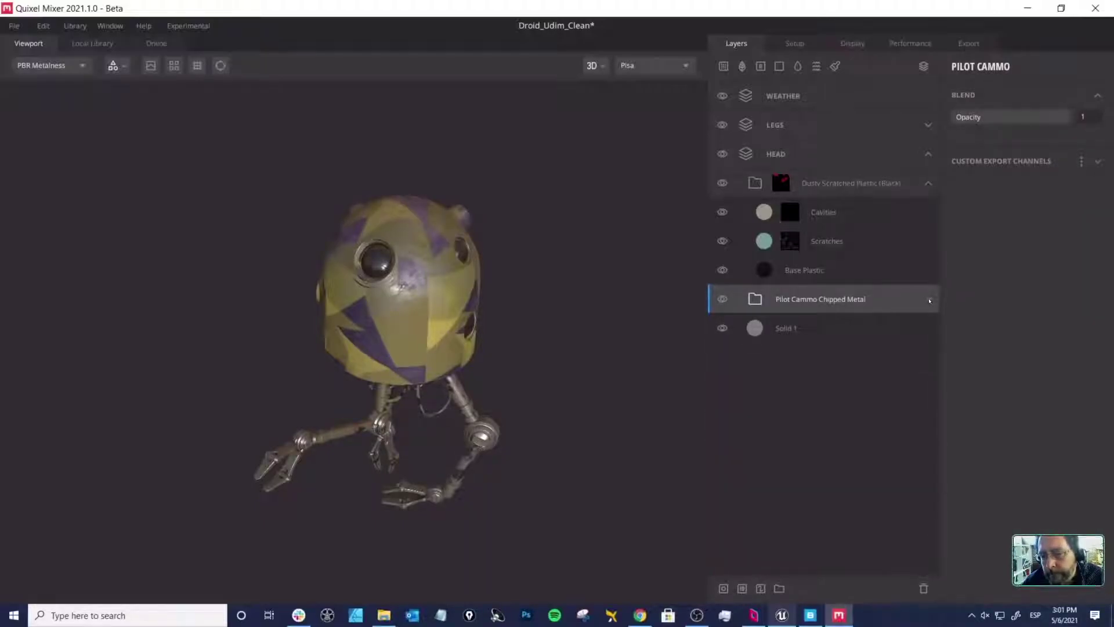
left_click(922, 299)
left_click_drag(517, 324, 514, 312)
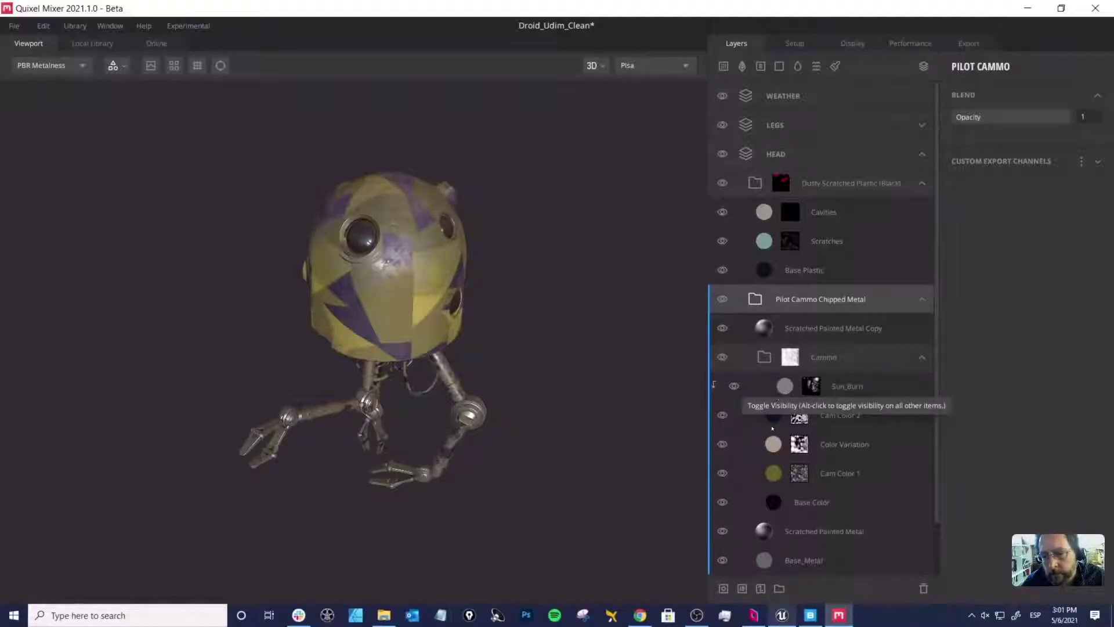
left_click_drag(542, 340, 575, 358)
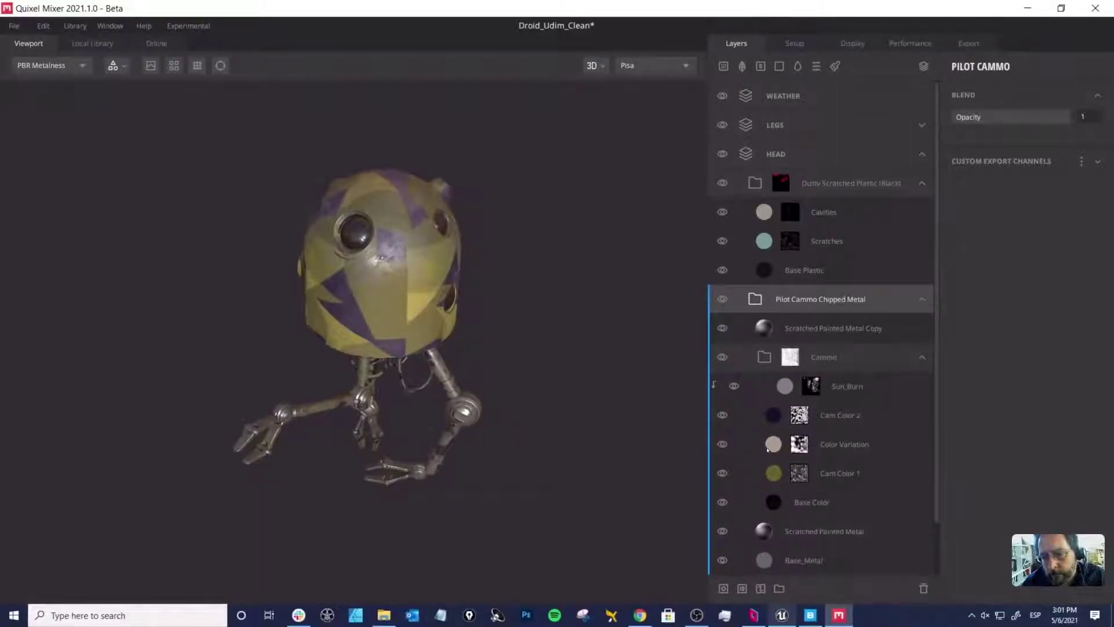
Step: Set the box projection scale of the Color Variation mask to 0.5 and check the Cam Color 2 mask's projection settings
left_click(801, 445)
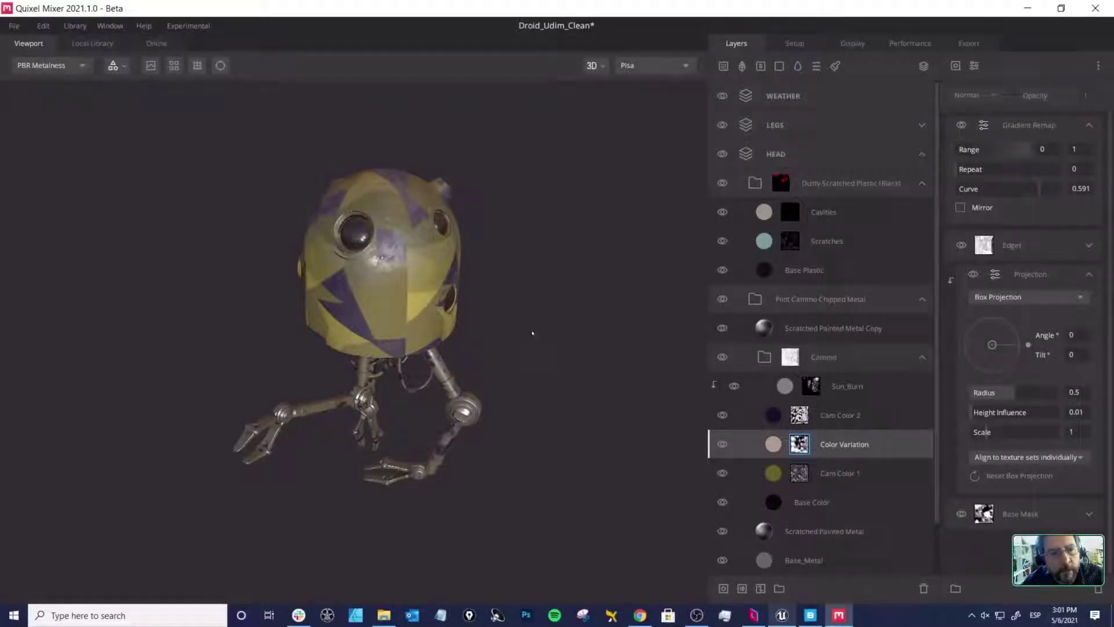
left_click_drag(532, 333, 517, 275)
right_click_drag(498, 306, 522, 360, "alt")
left_click_drag(469, 281, 432, 285, "alt")
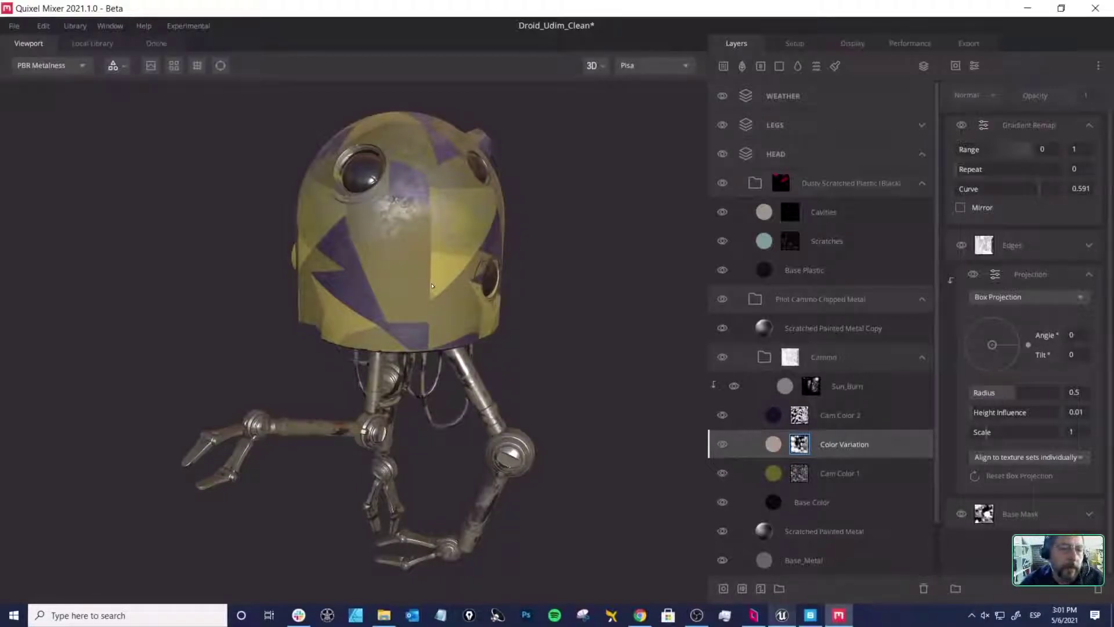
left_click_drag(437, 259, 431, 251, "alt")
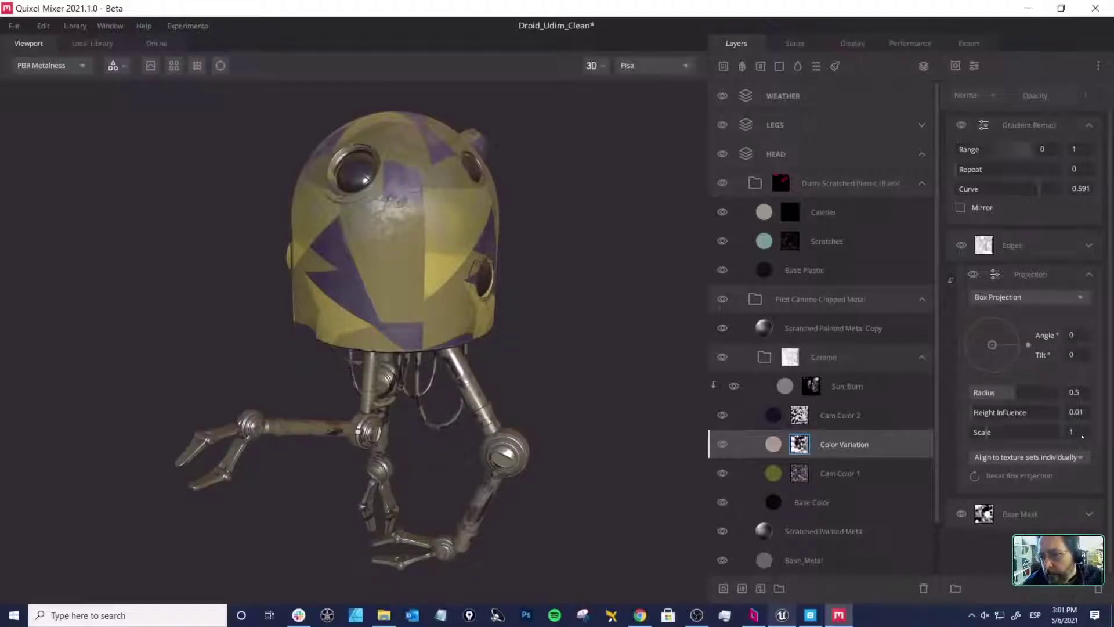
left_click(1081, 436)
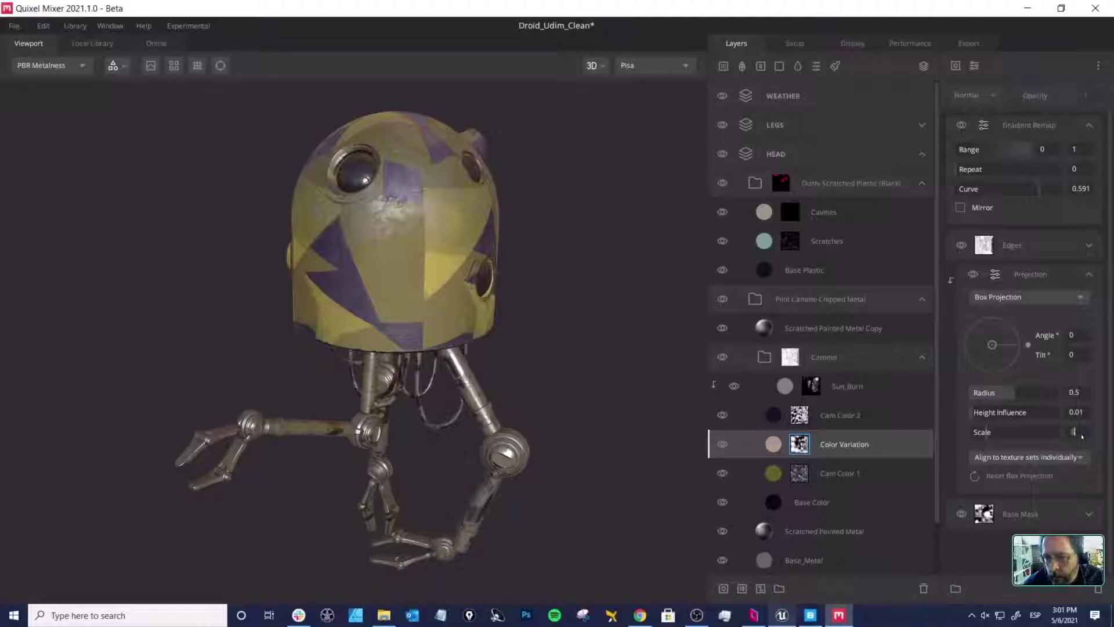
type(".5")
key("Return")
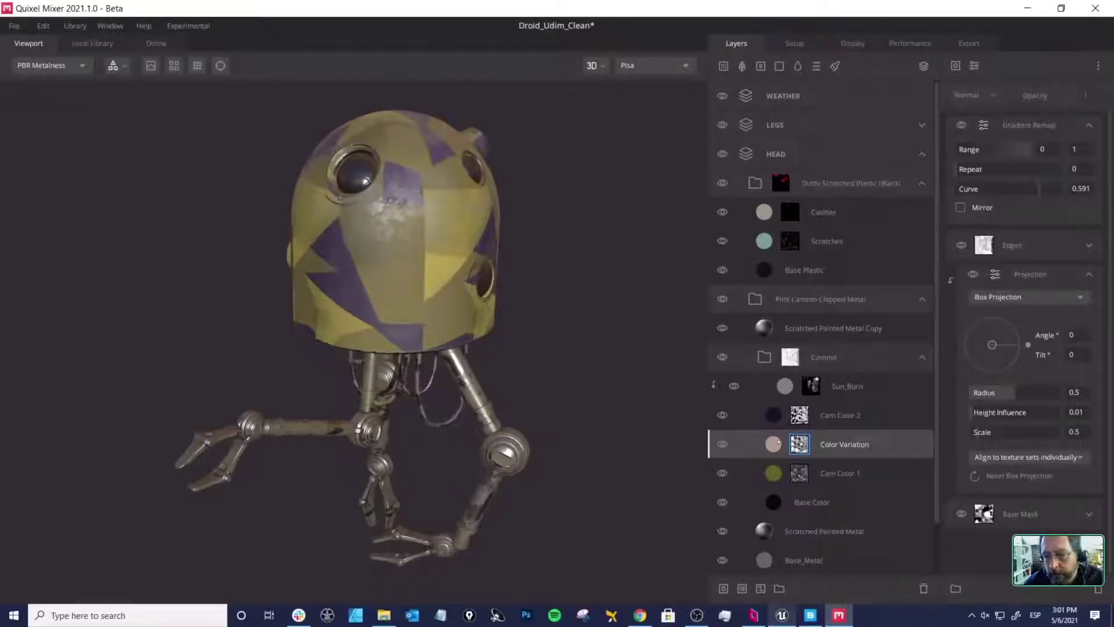
left_click(781, 416)
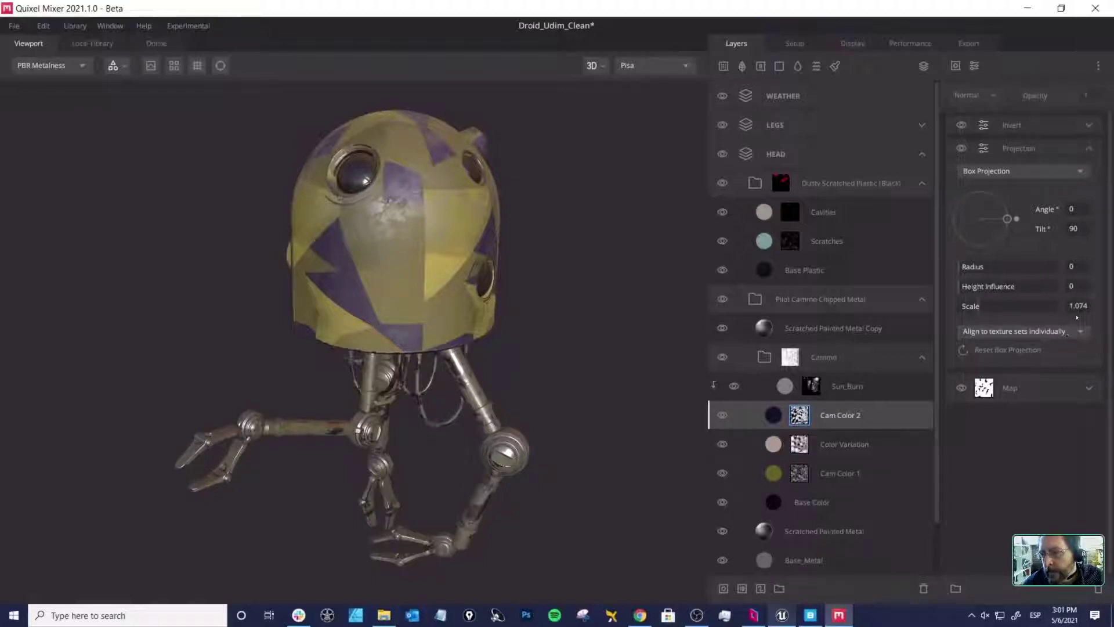
left_click(829, 444)
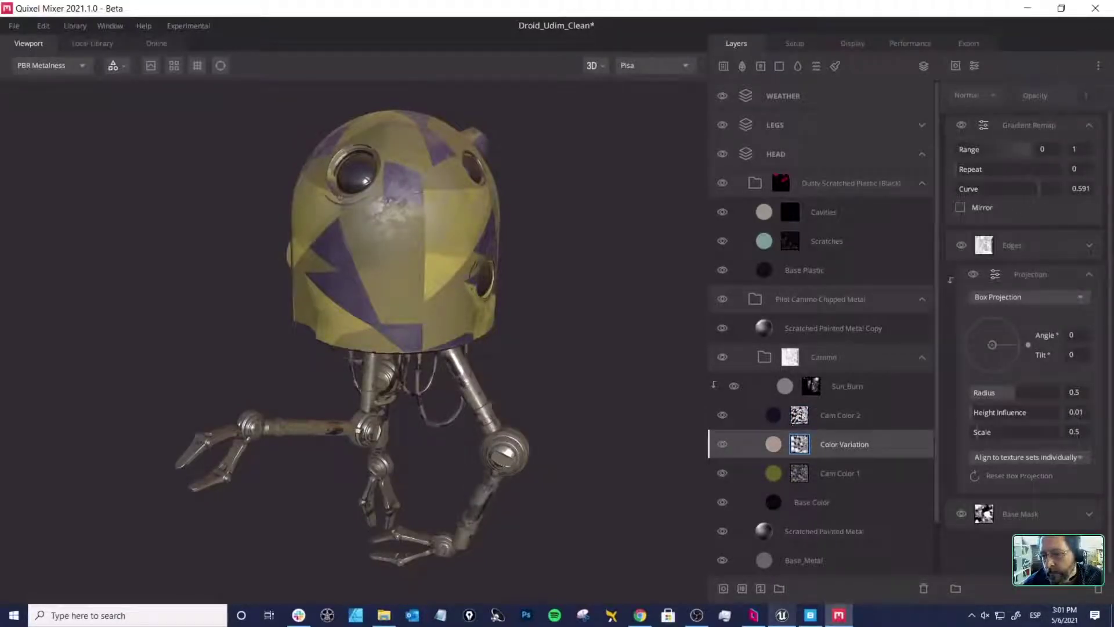
Step: Set the box projection scale of the Cam Color 2 and Cam Color 1 masks to 0.5
left_click(803, 415)
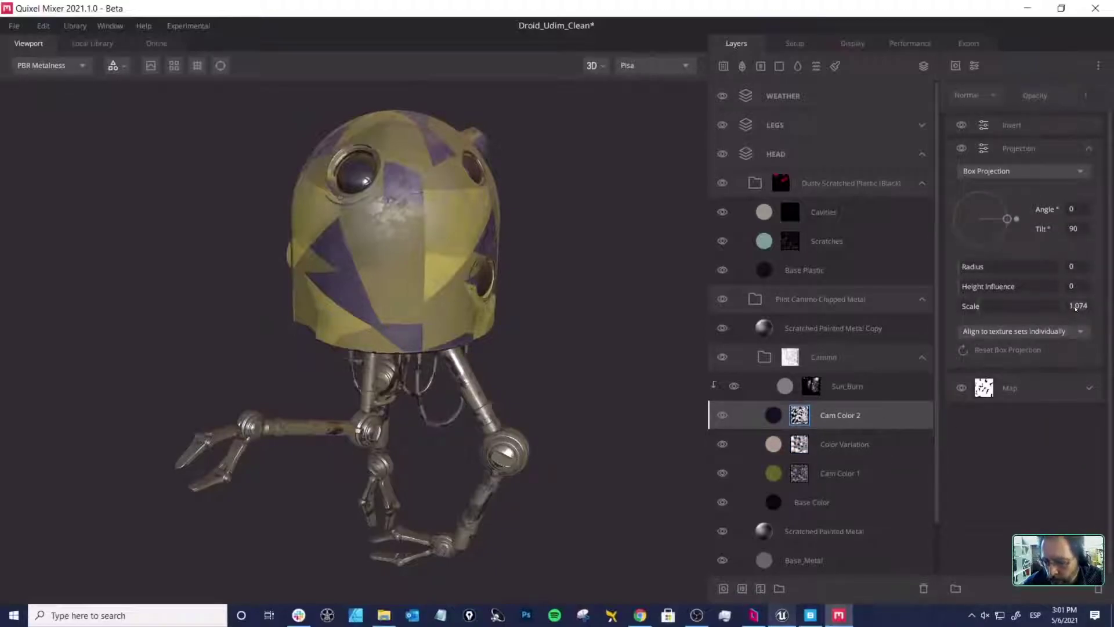
double_click(1076, 305)
type("0.5")
key("Return")
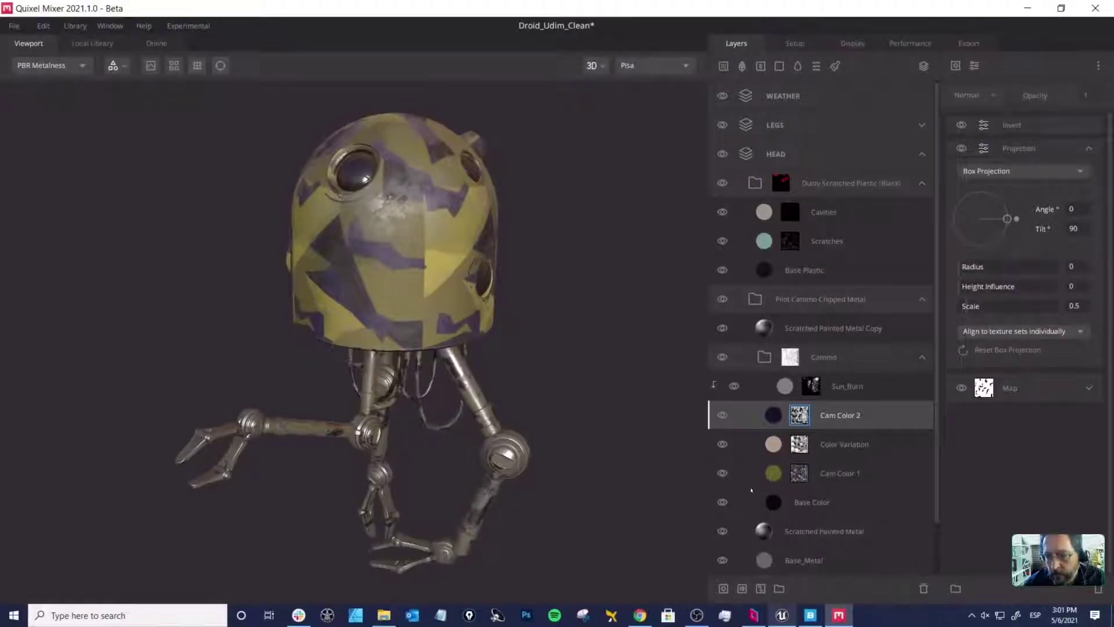
left_click(836, 472)
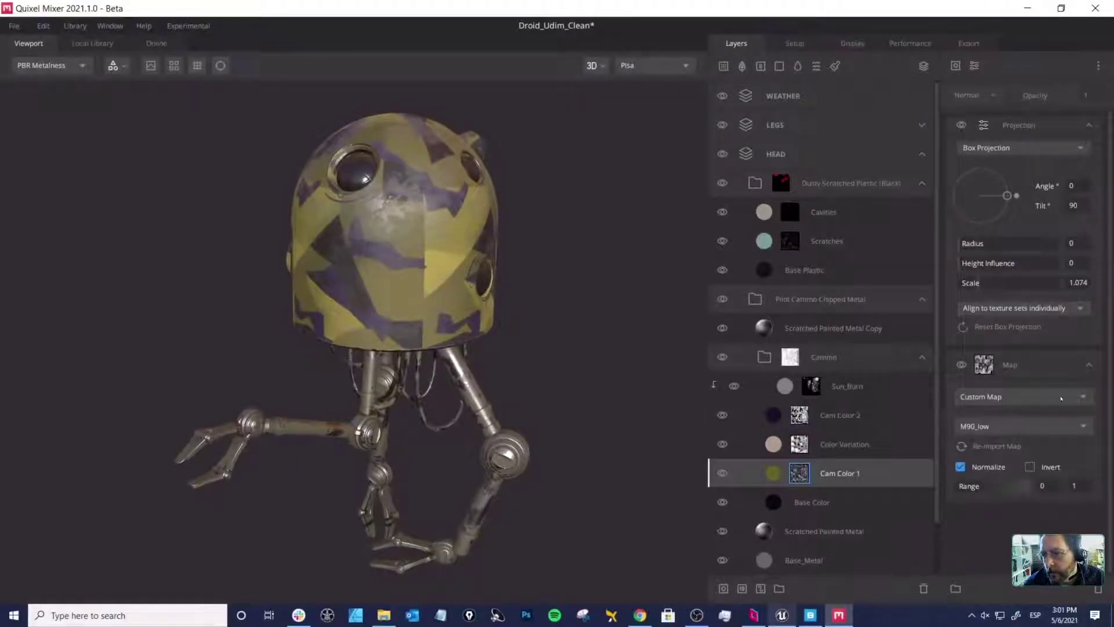
double_click(1078, 282)
type("0.5")
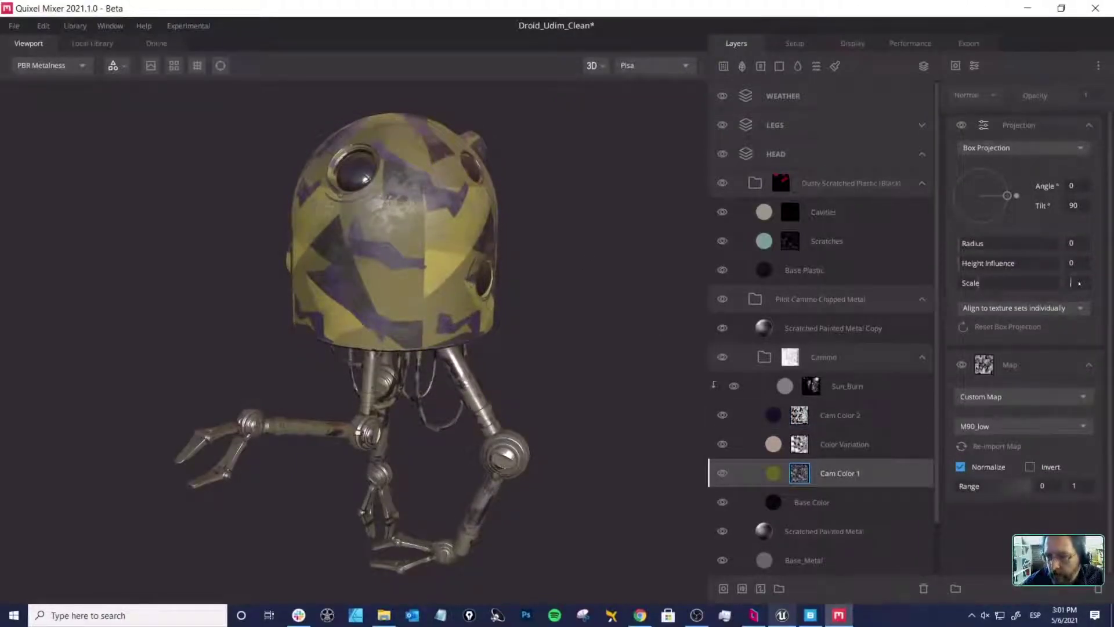
key("Return")
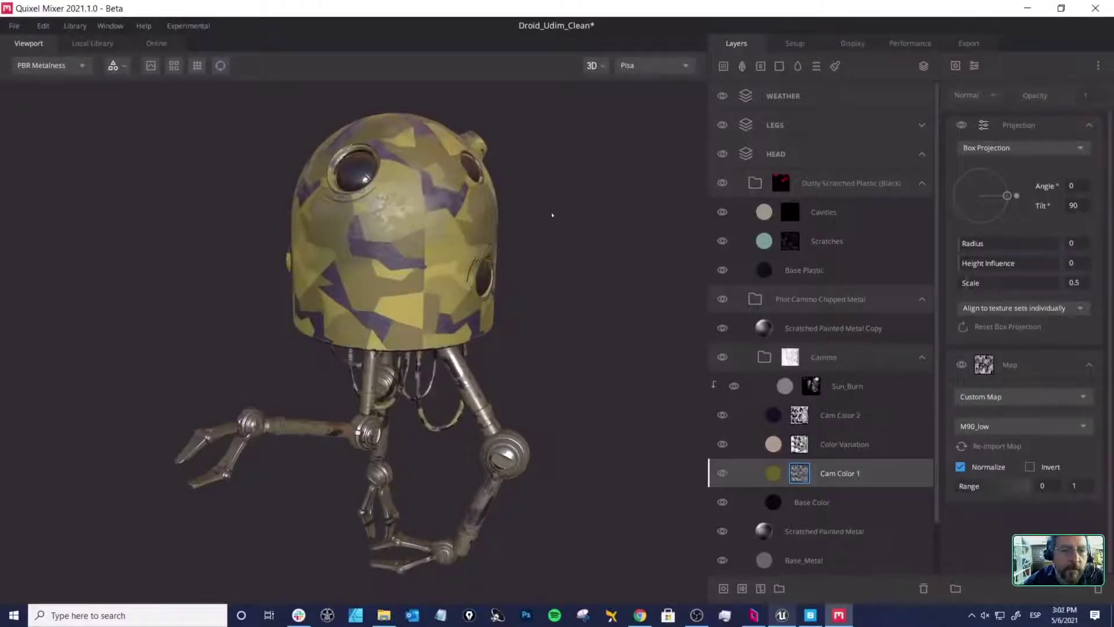
Step: Inspect the rescaled camouflage pattern on the head from several angles and under changed lighting
left_click_drag(541, 238, 567, 241)
mouse_move(441, 264)
left_mouse_down()
mouse_move(425, 227)
mouse_move(454, 242)
mouse_move(460, 286)
mouse_move(438, 283)
left_mouse_up()
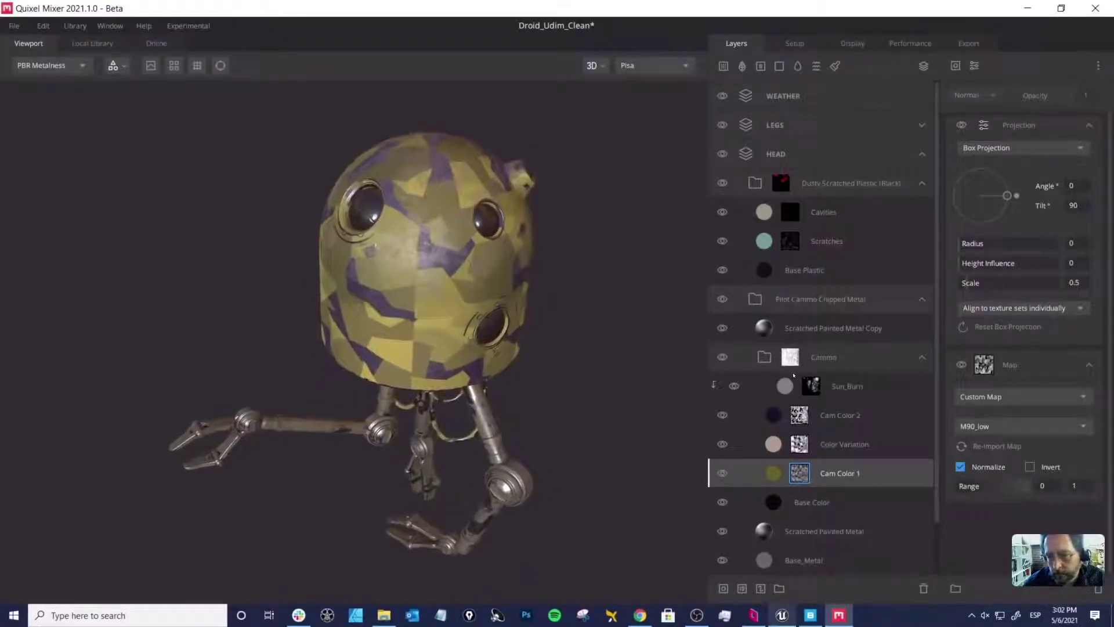
left_click(761, 332)
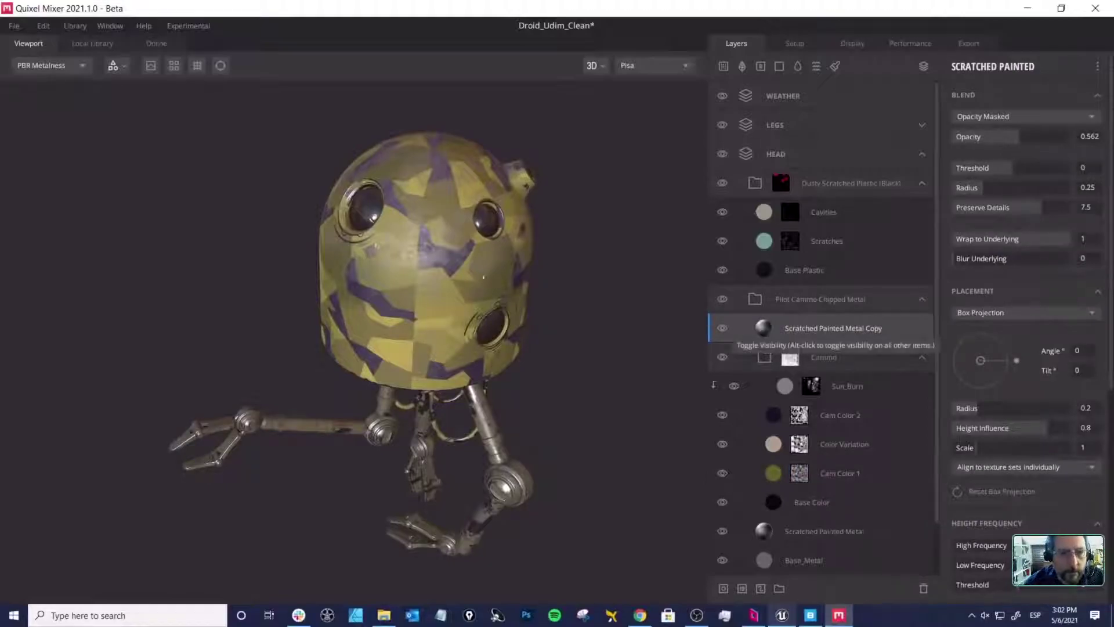
left_click_drag(403, 271, 426, 288)
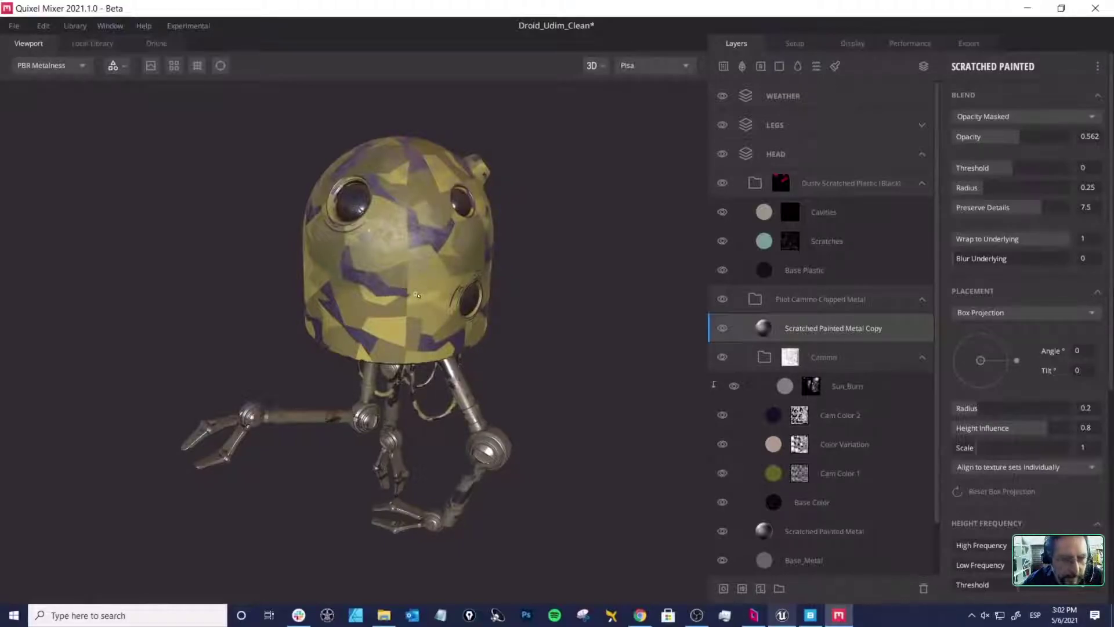
key("c")
mouse_move(400, 298)
left_mouse_down()
mouse_move(379, 283)
mouse_move(440, 288)
mouse_move(389, 289)
left_mouse_up()
key("c")
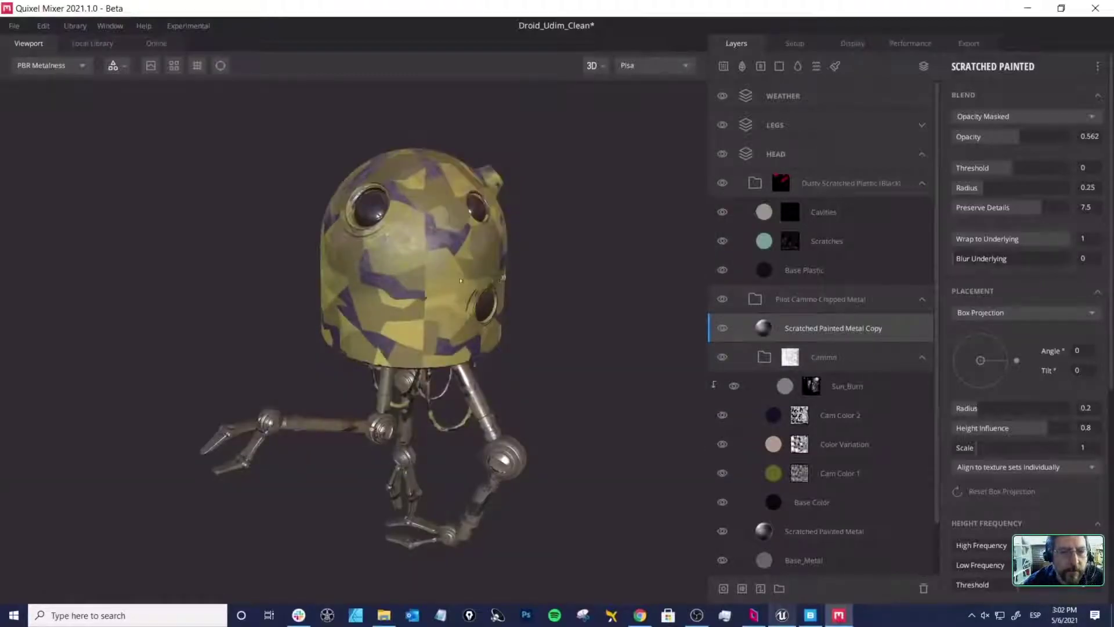
left_click_drag(500, 278, 453, 275)
left_click_drag(487, 273, 444, 263)
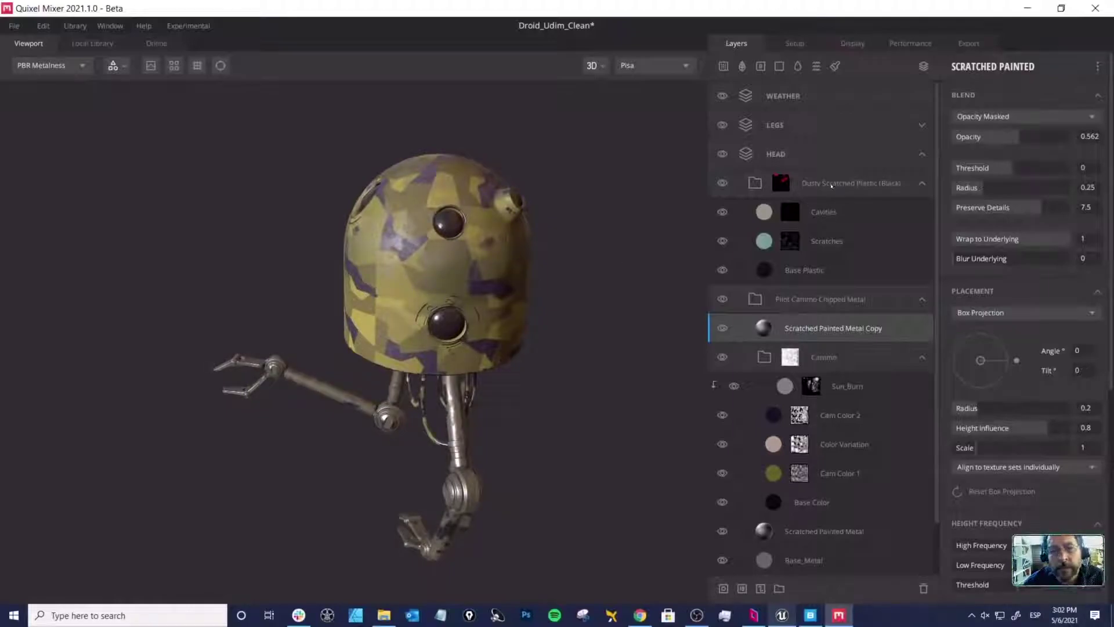
left_click_drag(391, 257, 404, 262)
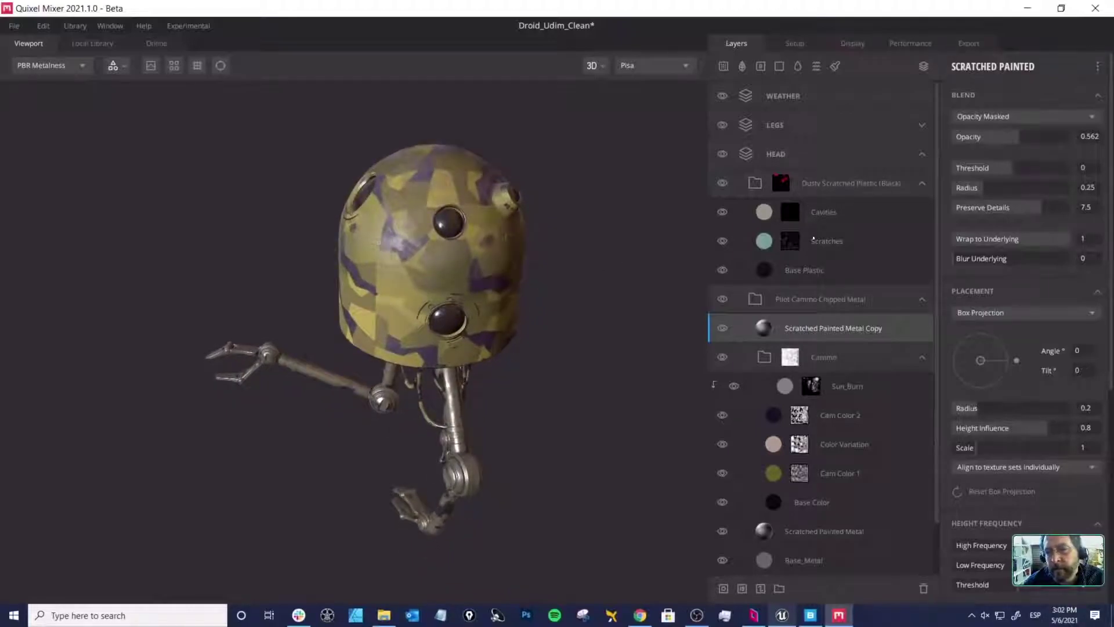
left_click(839, 183)
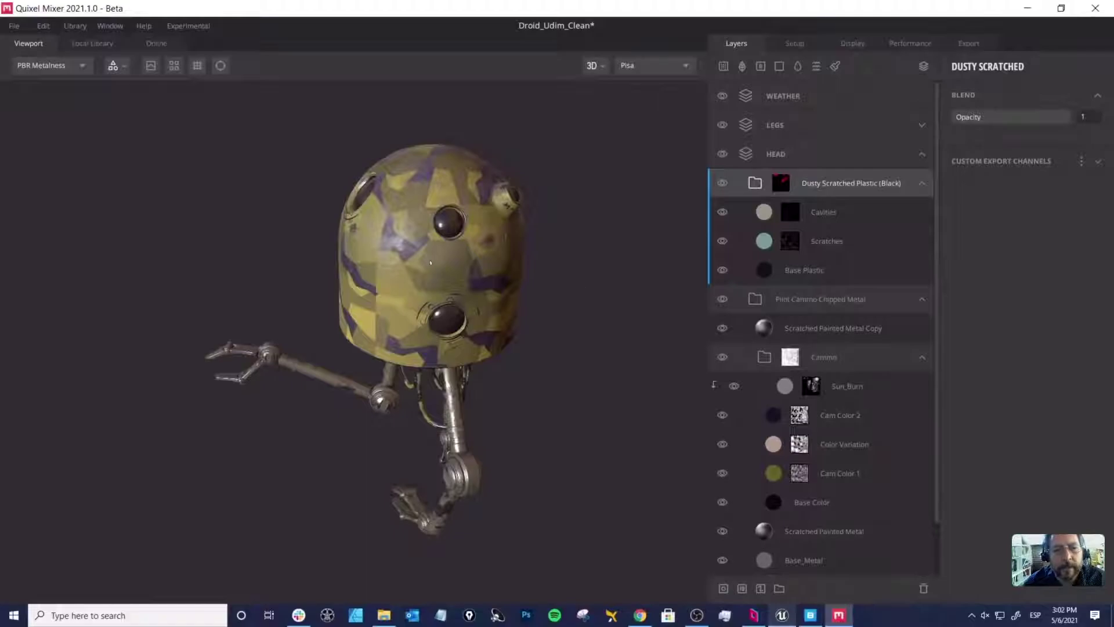
left_click_drag(434, 263, 581, 258)
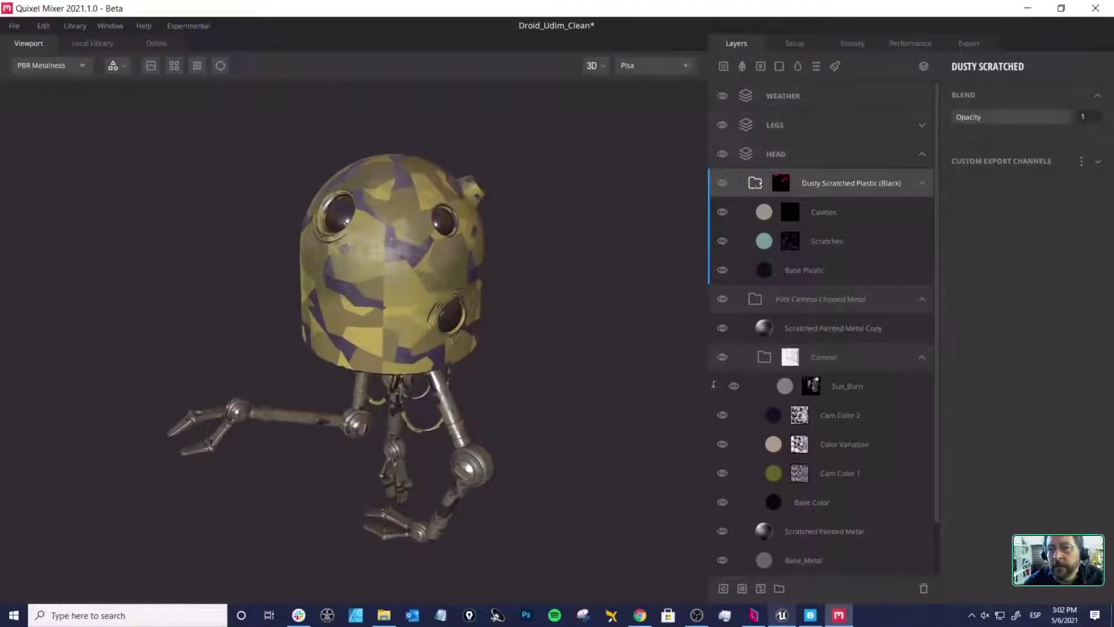
Step: Add a solid layer to the HEAD layer set and move it into the WEATHER layer set
left_click(773, 154)
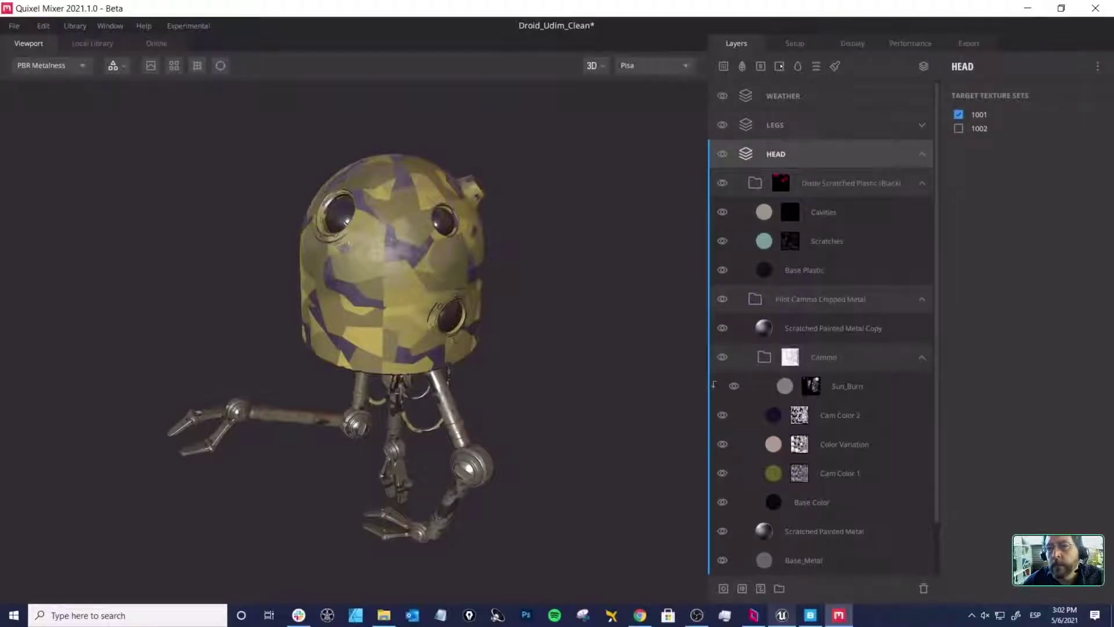
left_click(780, 66)
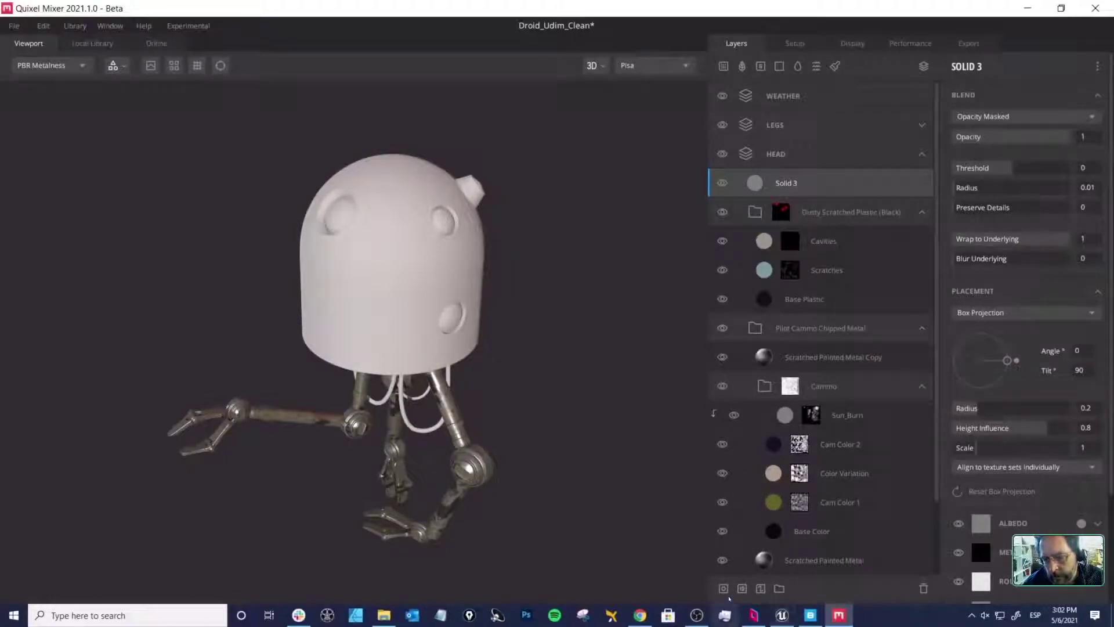
left_click(782, 95)
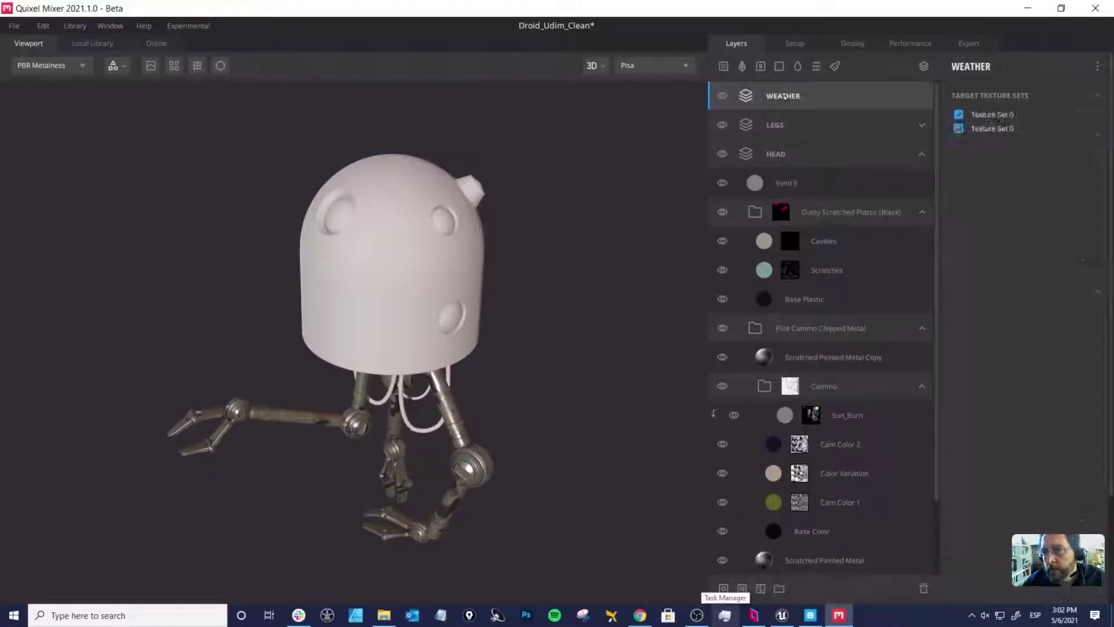
left_click(959, 129)
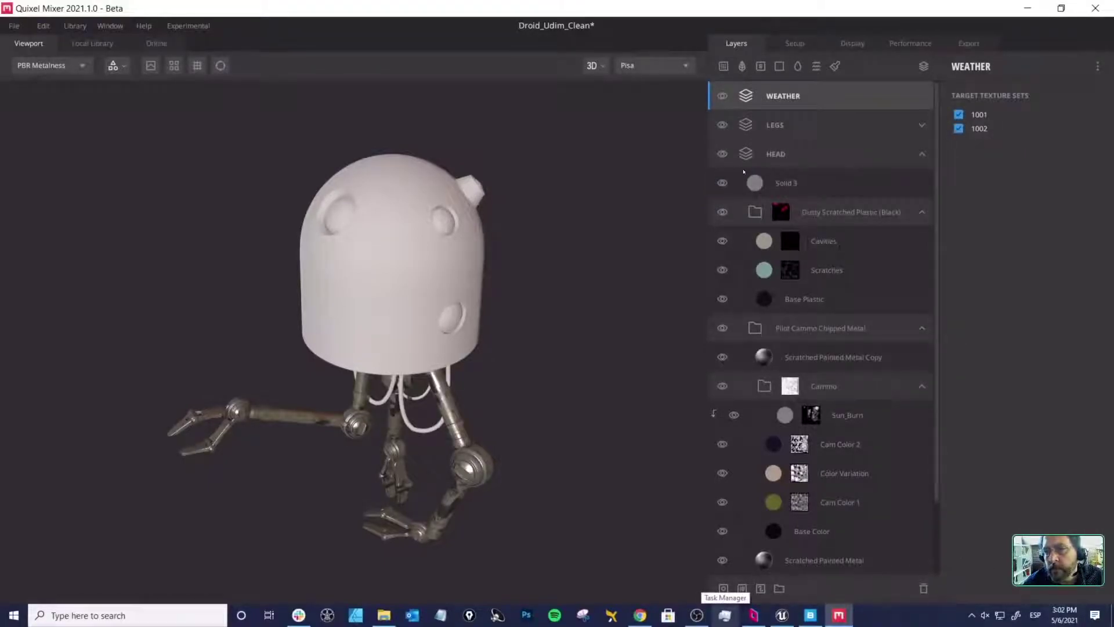
left_click_drag(756, 187, 768, 99)
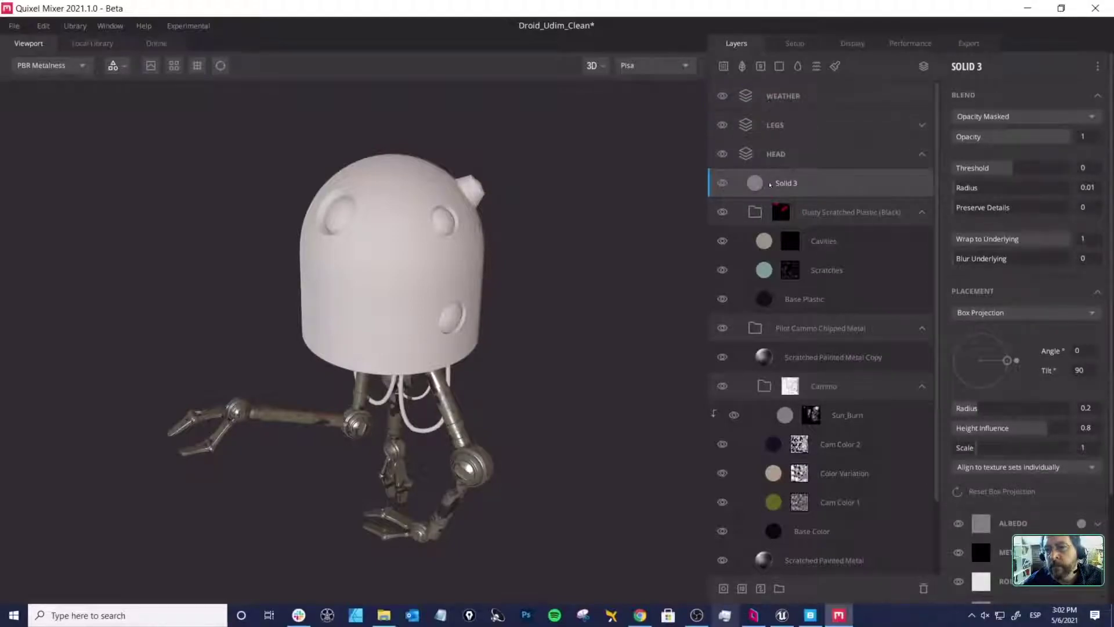
left_click_drag(761, 180, 786, 107)
left_click(779, 98)
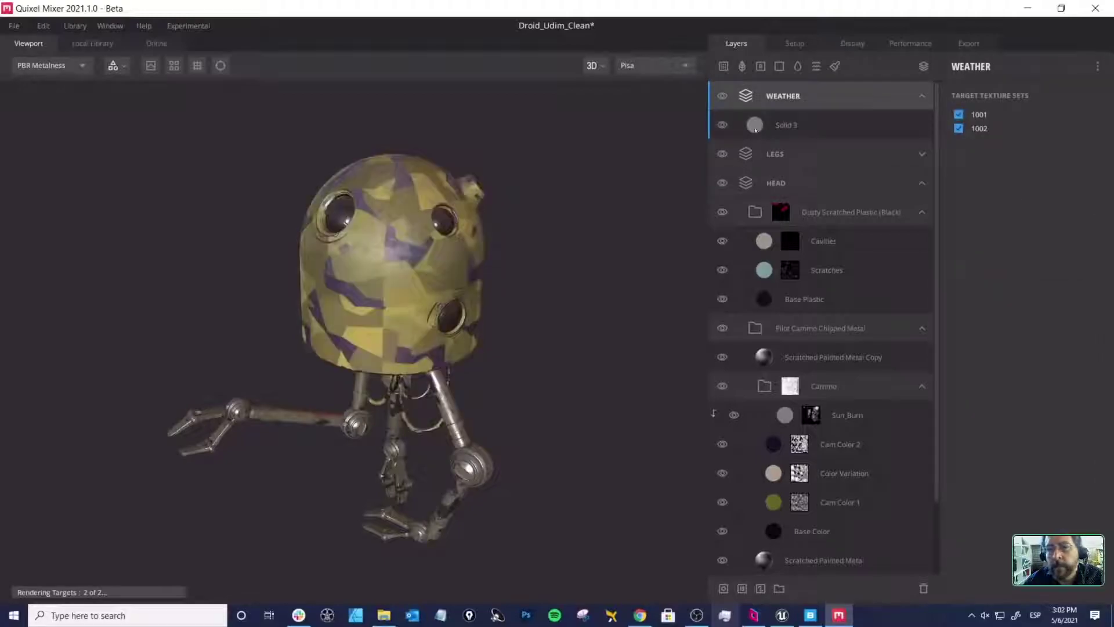
left_click(756, 129)
Step: Compare the target texture sets of the WEATHER, HEAD and LEGS layer sets against the solid layer's coverage on the droid
left_click(795, 97)
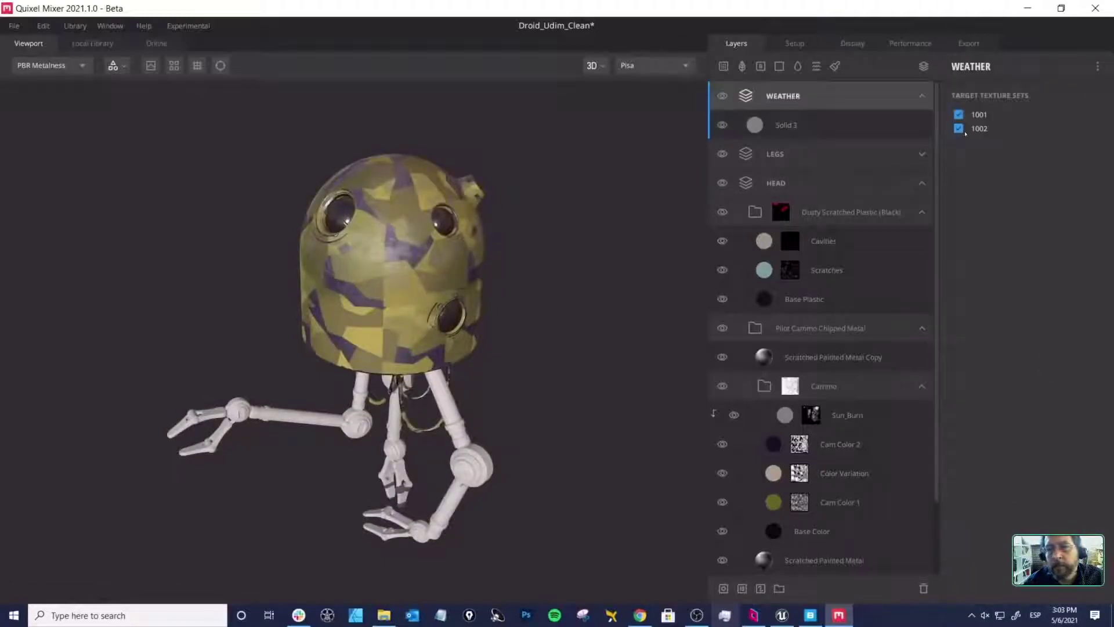
left_click_drag(566, 252, 543, 263, "alt")
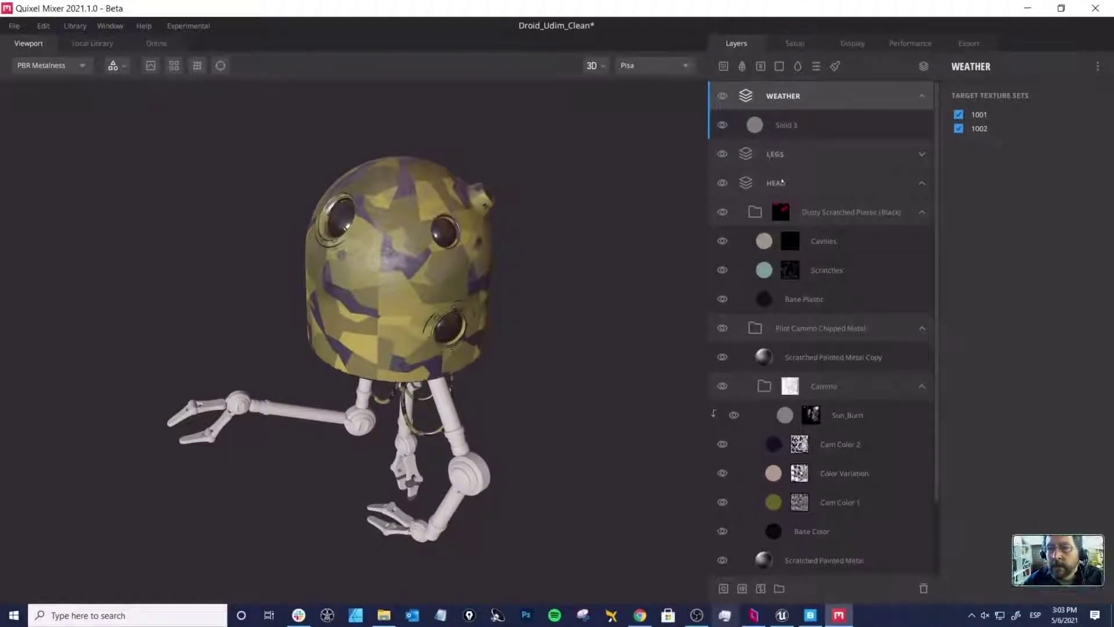
left_click(782, 182)
left_click(776, 162)
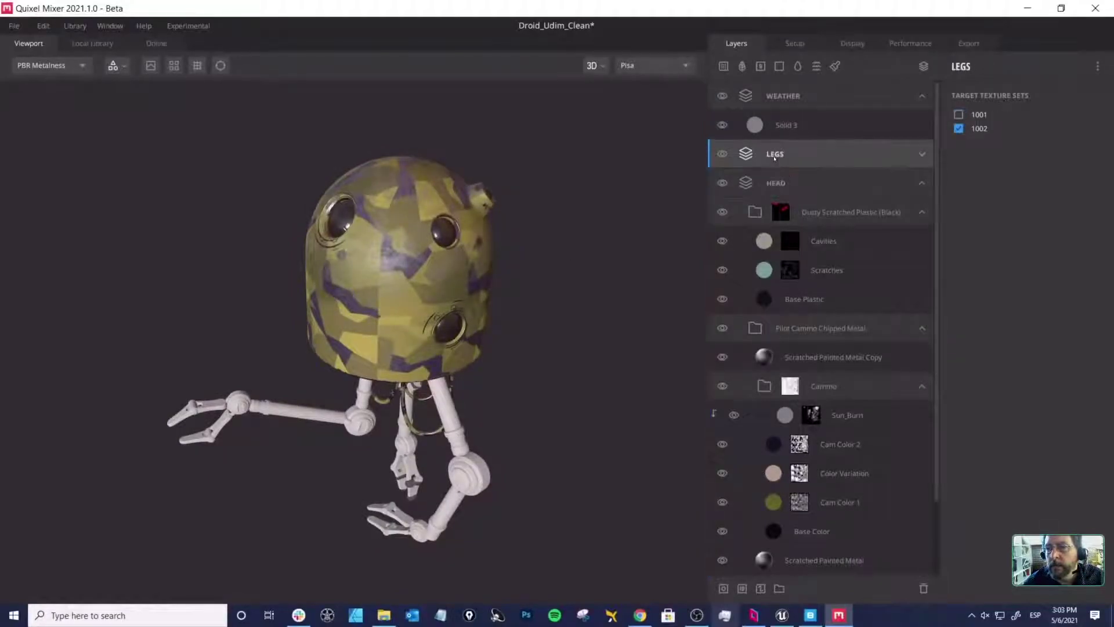
left_click(762, 98)
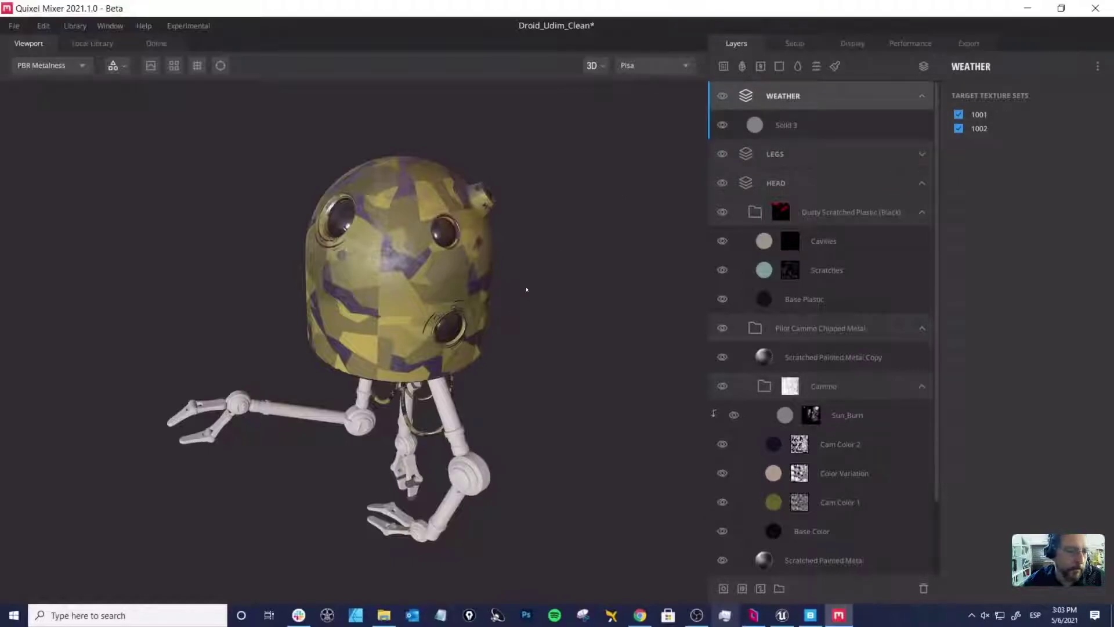
left_click_drag(526, 289, 687, 248, "alt")
Step: Move the solid layer from WEATHER back into the HEAD layer set and delete it
left_click(758, 127)
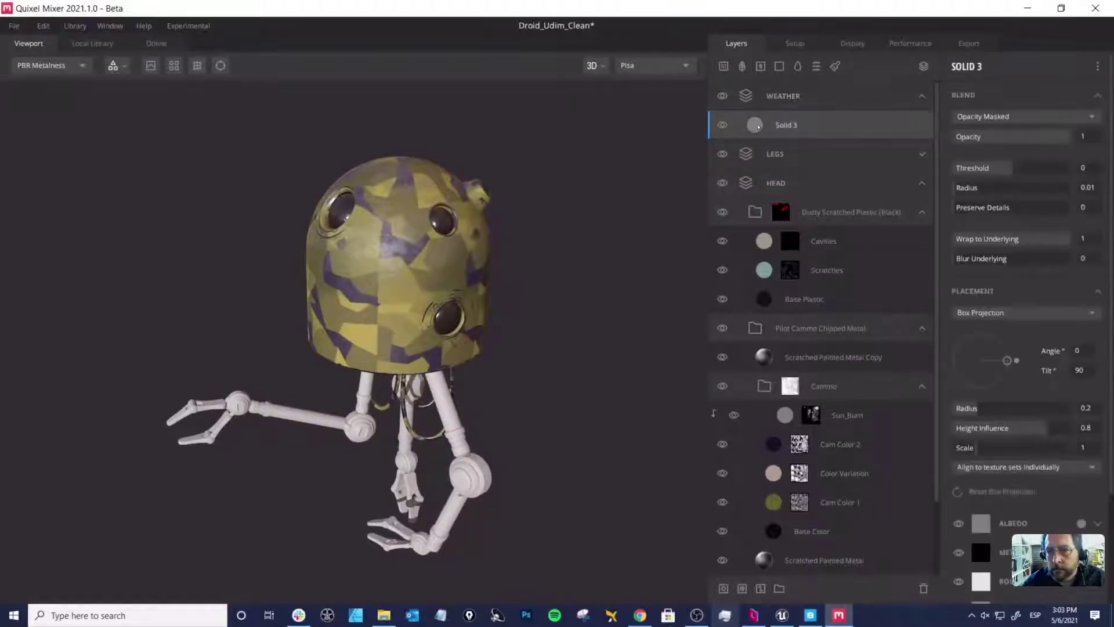
left_click_drag(757, 128, 761, 189)
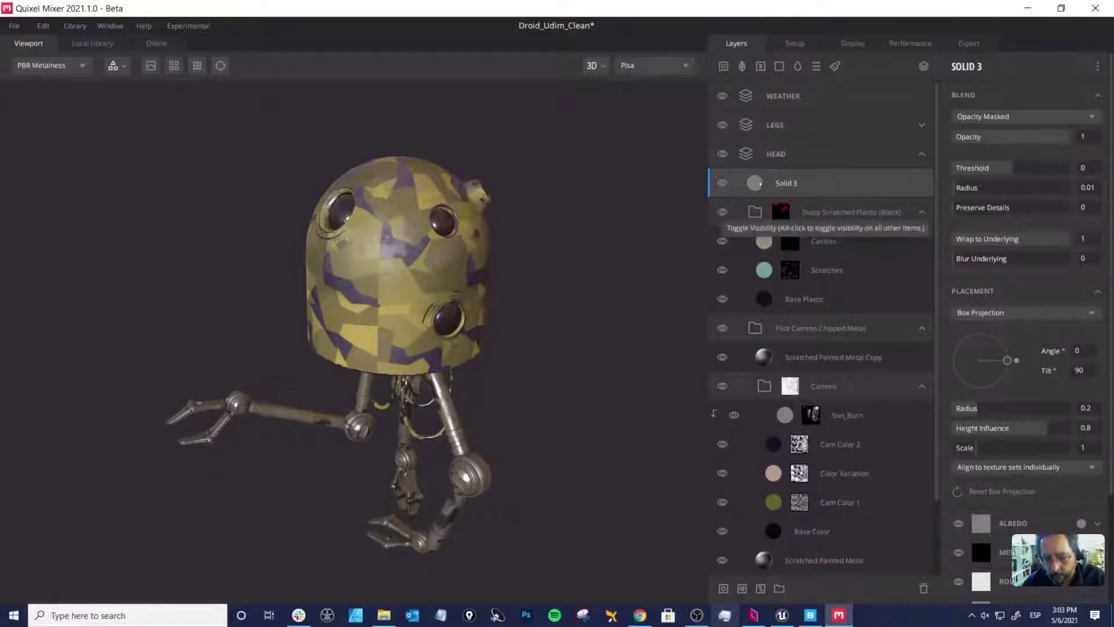
key("Delete")
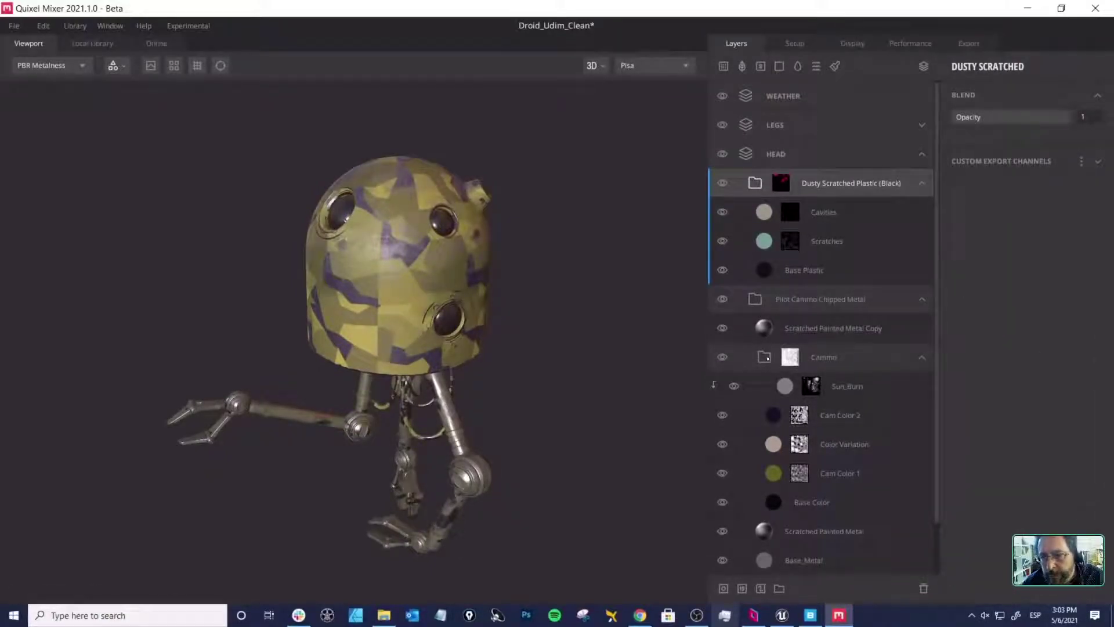
Step: Collapse the Dusty Scratched Plastic (Black) group and add a solid layer directly above the Pilot Cammo Chipped Metal group
left_click(920, 184)
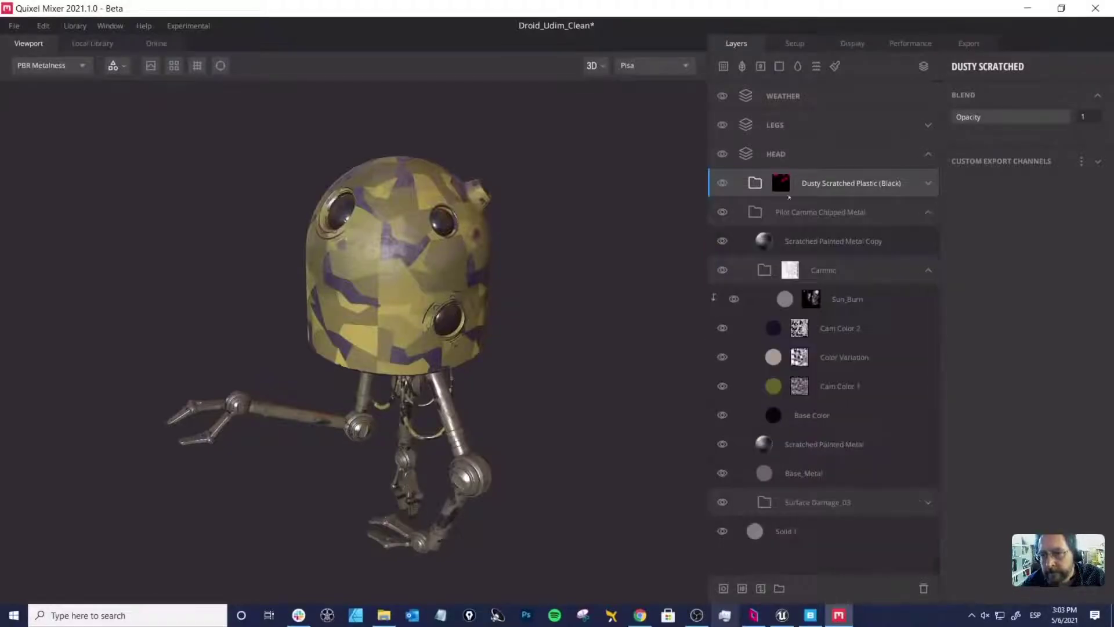
left_click(790, 214)
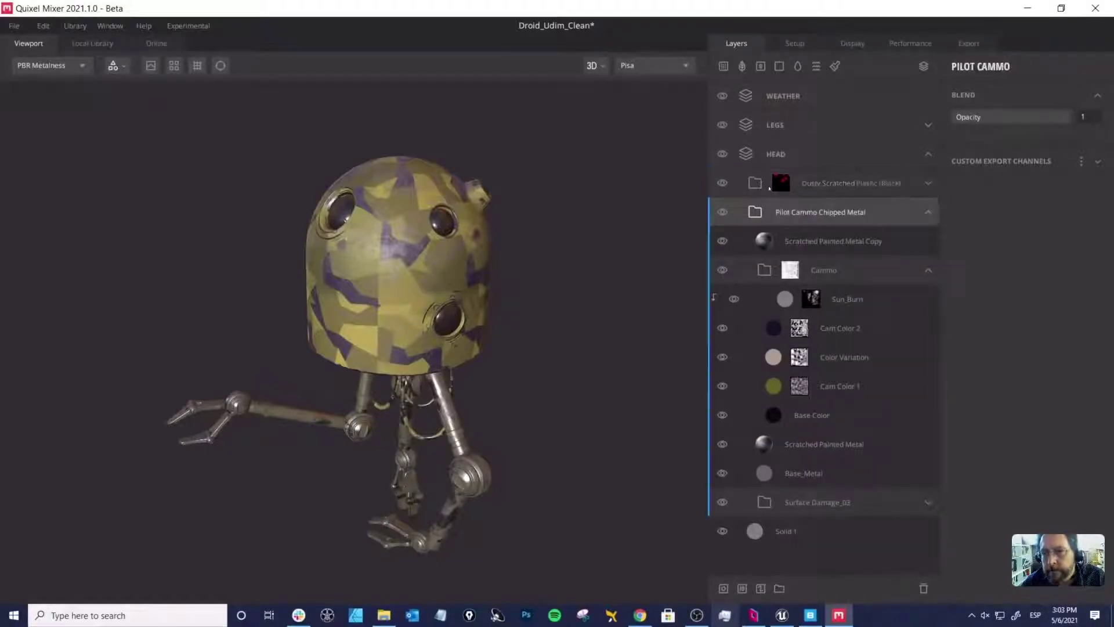
left_click(778, 67)
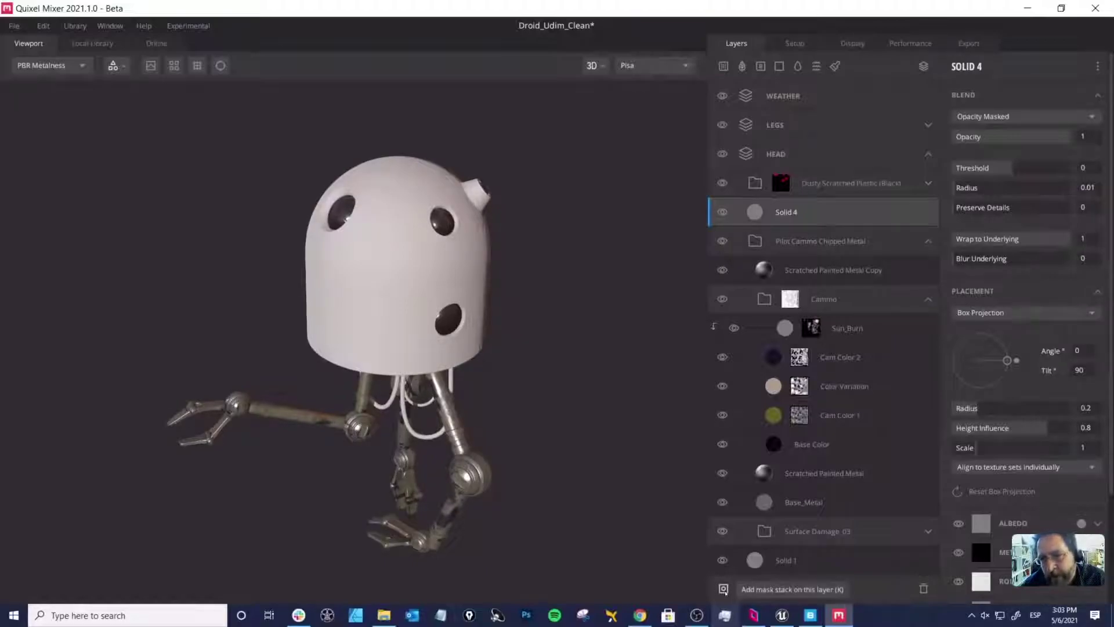
Step: Give the new solid layer a mask stack with a Position Gradient, preview the mask and set its range to 0.54–0.587
left_click(723, 588)
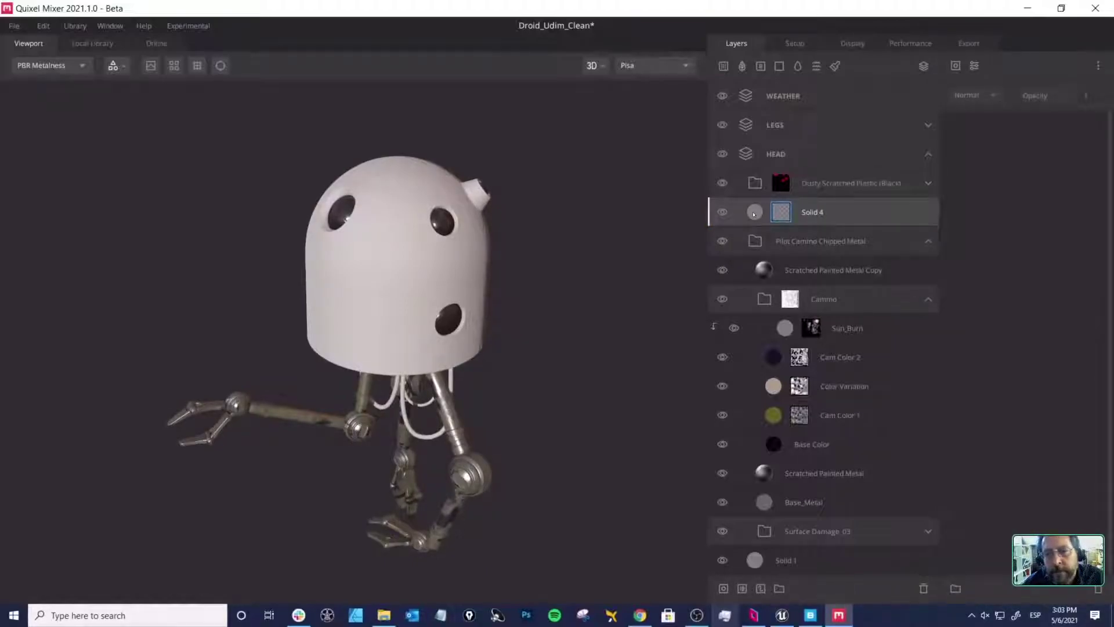
left_click(956, 65)
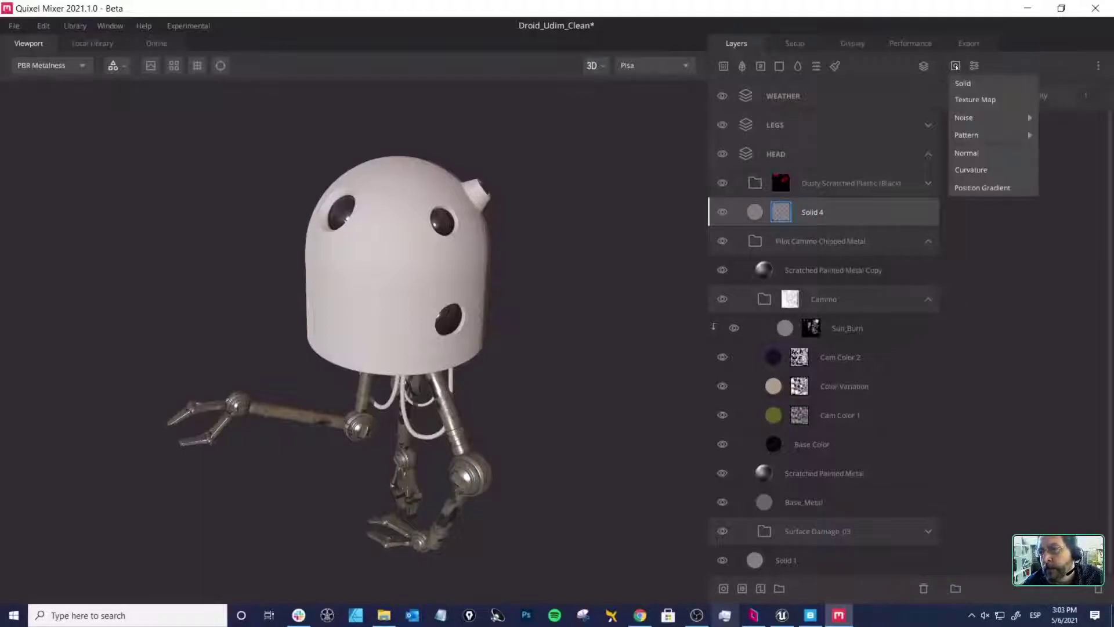
left_click(985, 187)
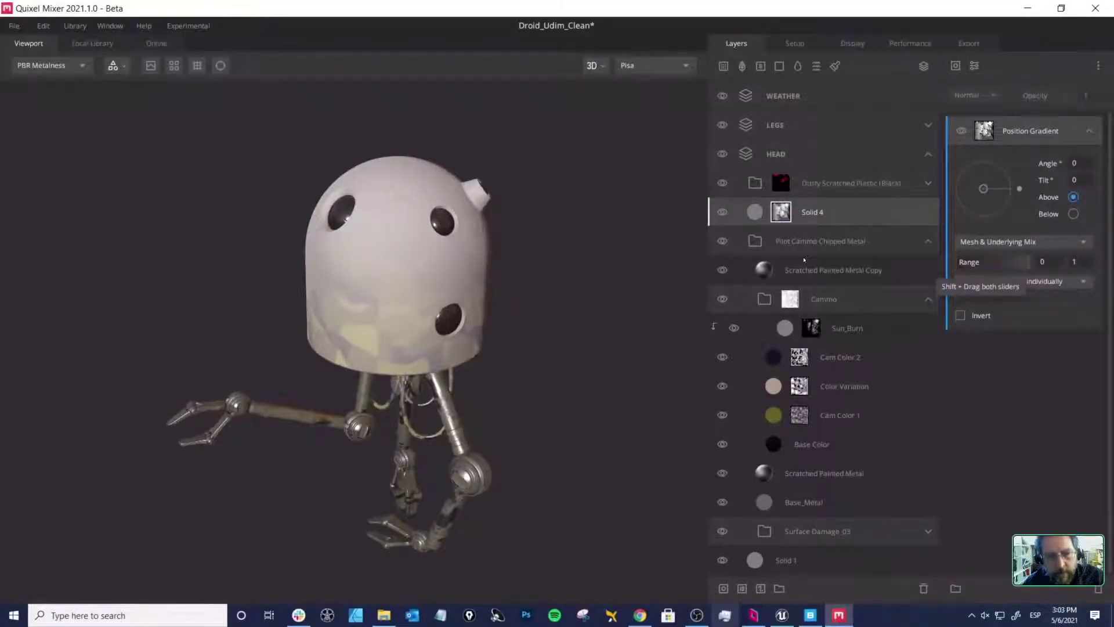
key("m")
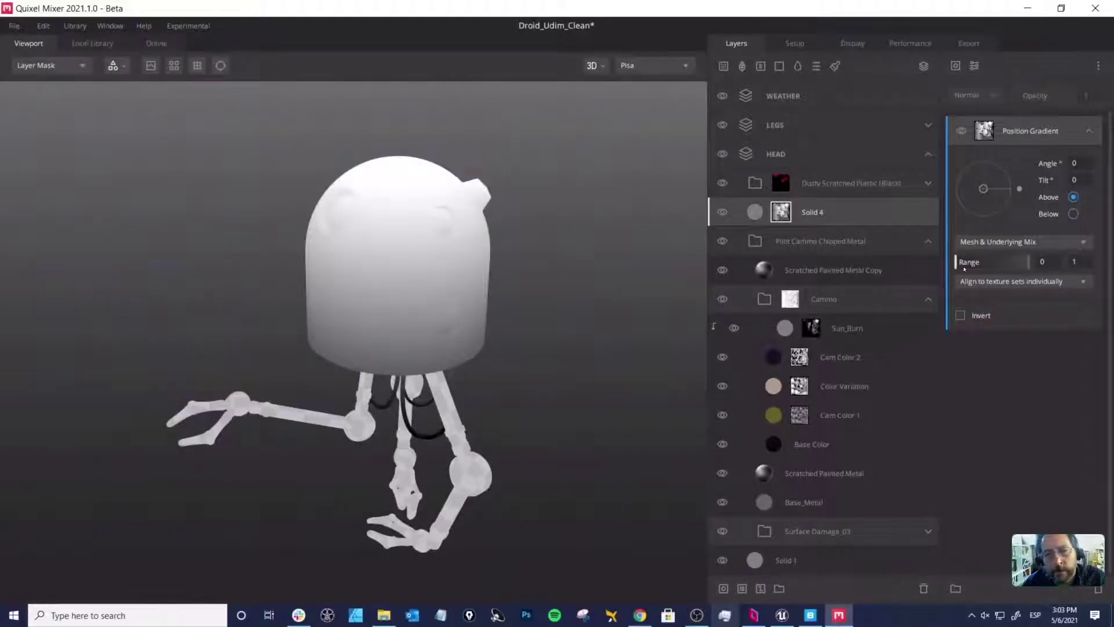
left_click_drag(962, 261, 1000, 266)
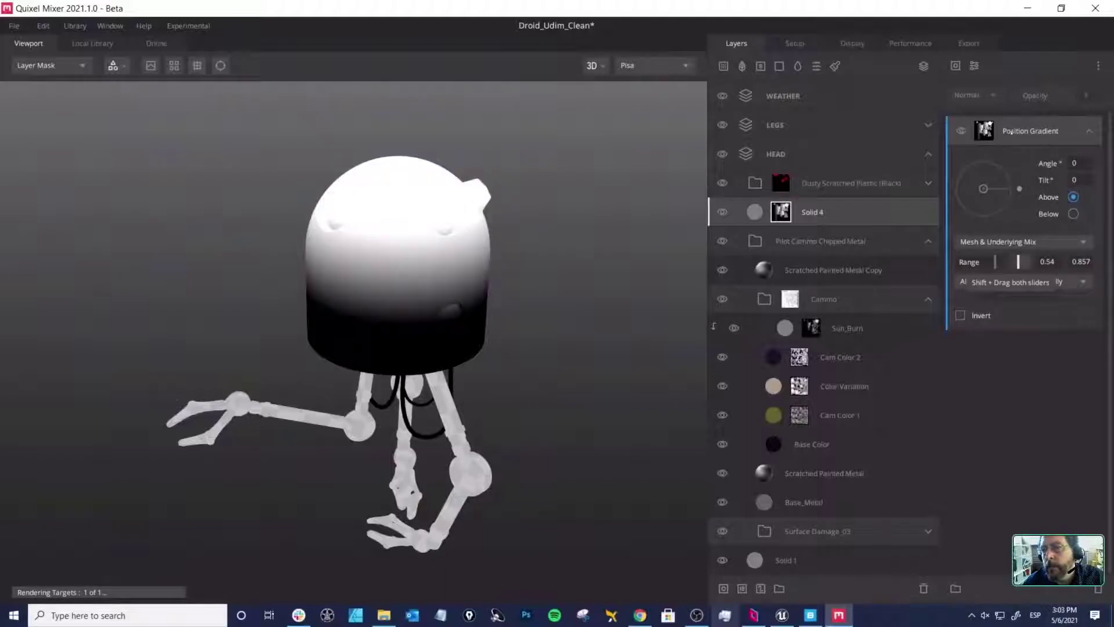
Step: Add a Texture Map component above the Position Gradient in the solid layer's mask stack, using the AO base map
left_click(956, 67)
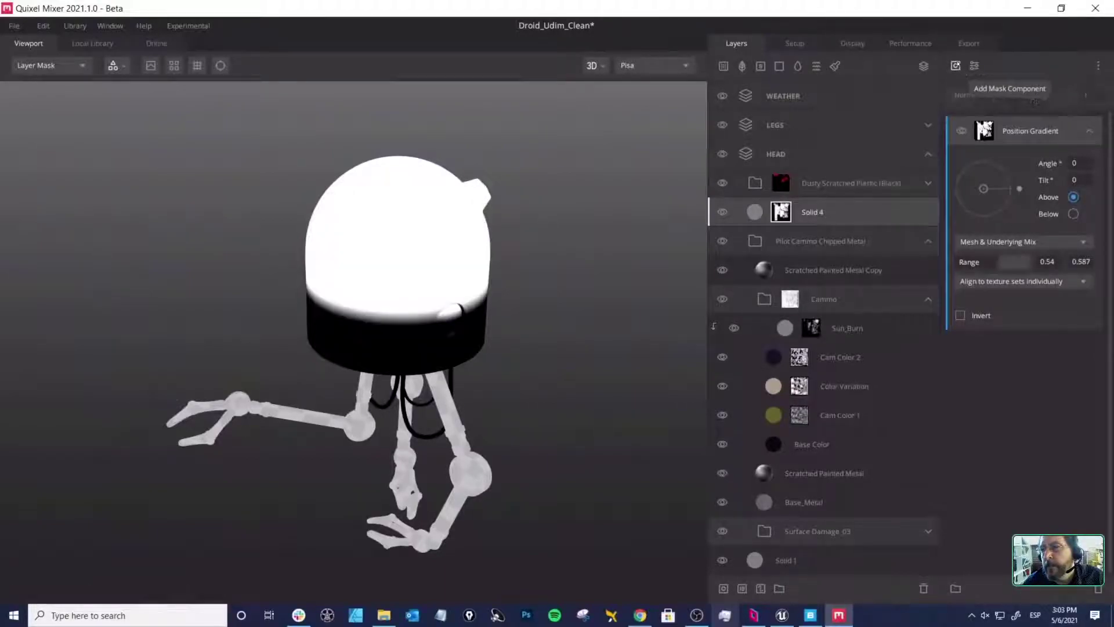
left_click(955, 67)
left_click(986, 100)
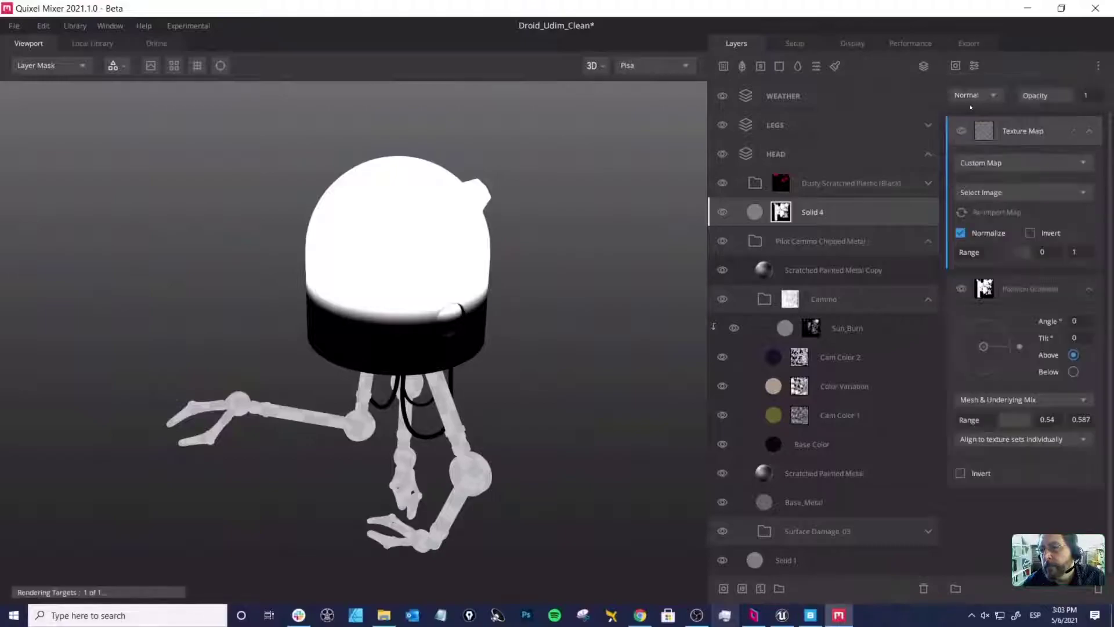
left_click(981, 165)
left_click(989, 193)
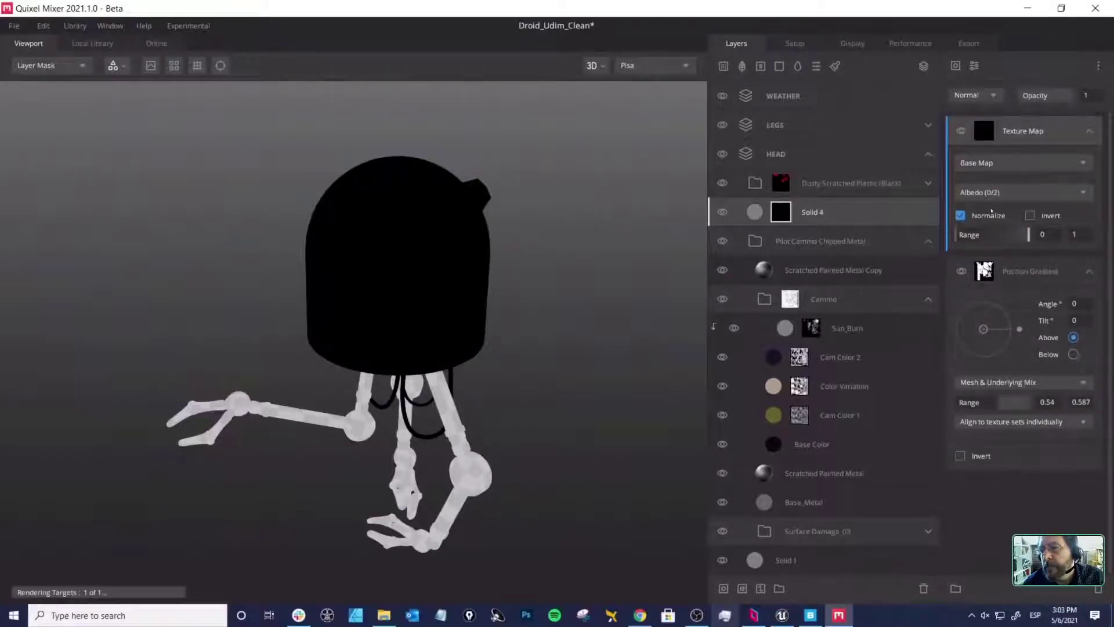
left_click(988, 193)
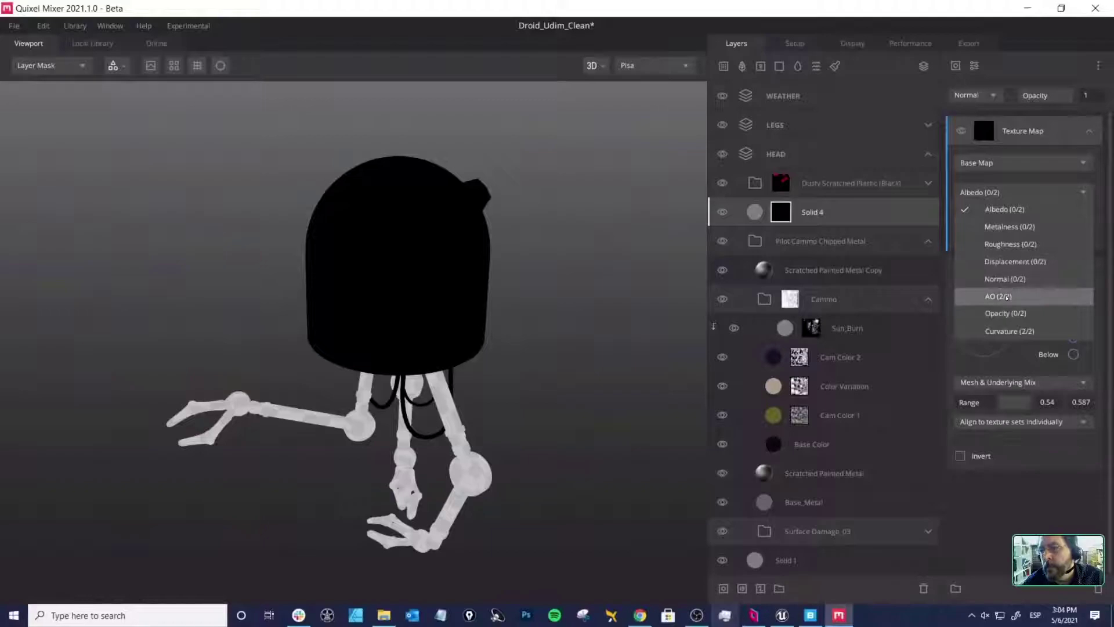
left_click(987, 292)
middle_click_drag(566, 204, 560, 203)
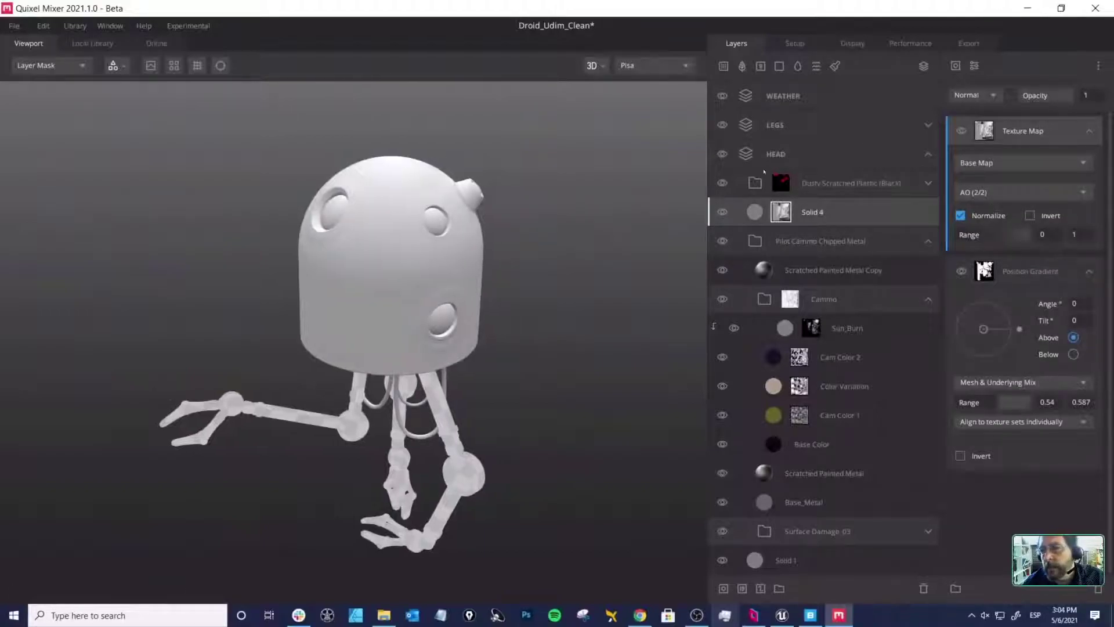
Step: Set the AO texture map's blend mode to Multiply and raise its range minimum to 0.667
left_click(992, 96)
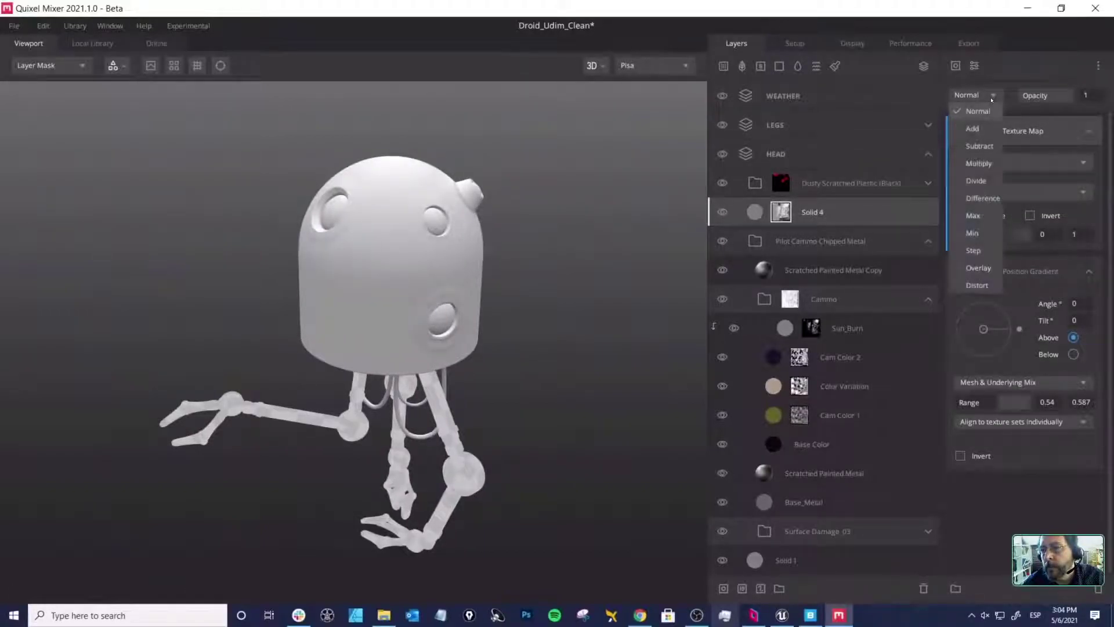
left_click(979, 163)
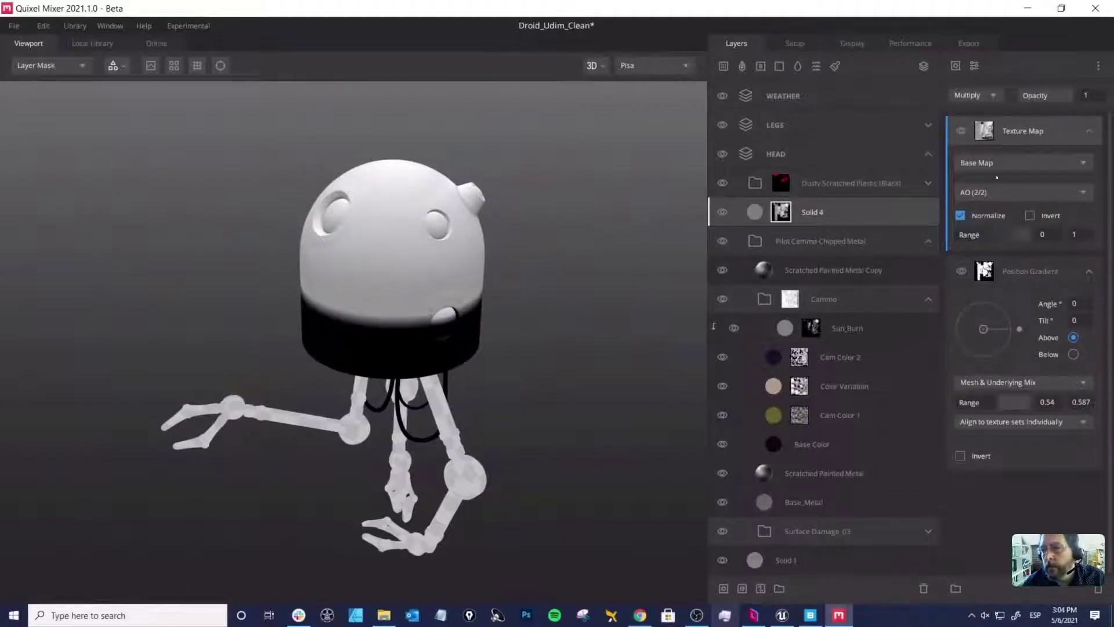
left_click_drag(956, 234, 1005, 240)
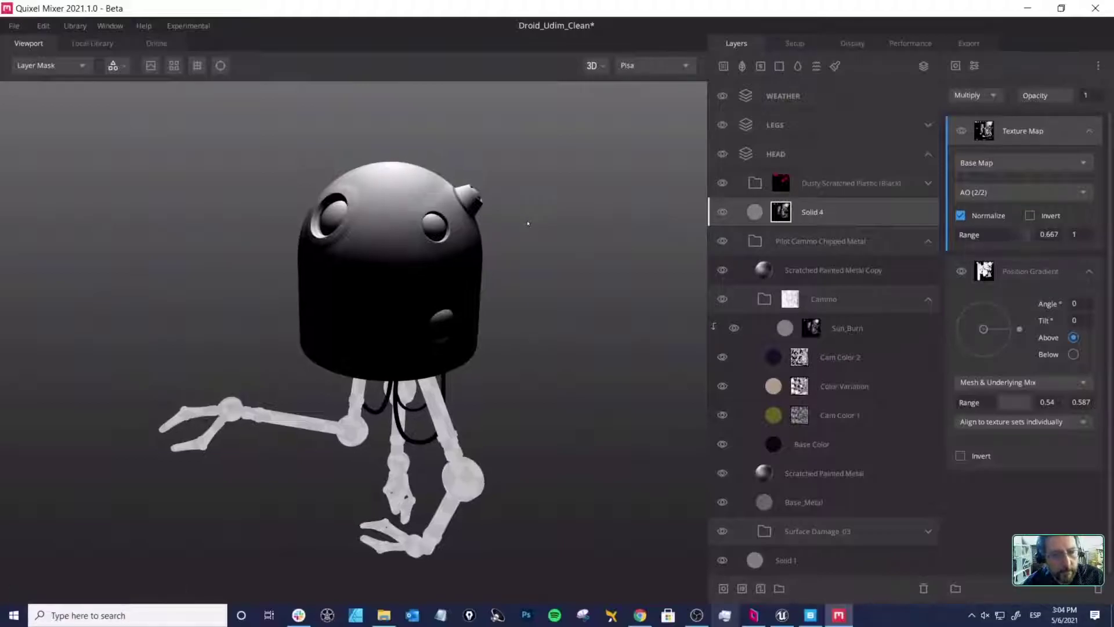
Step: Examine the solid layer's faded coverage on the droid's head in the albedo and PBR Metalness views
key("c")
left_click_drag(491, 239, 481, 230, "alt")
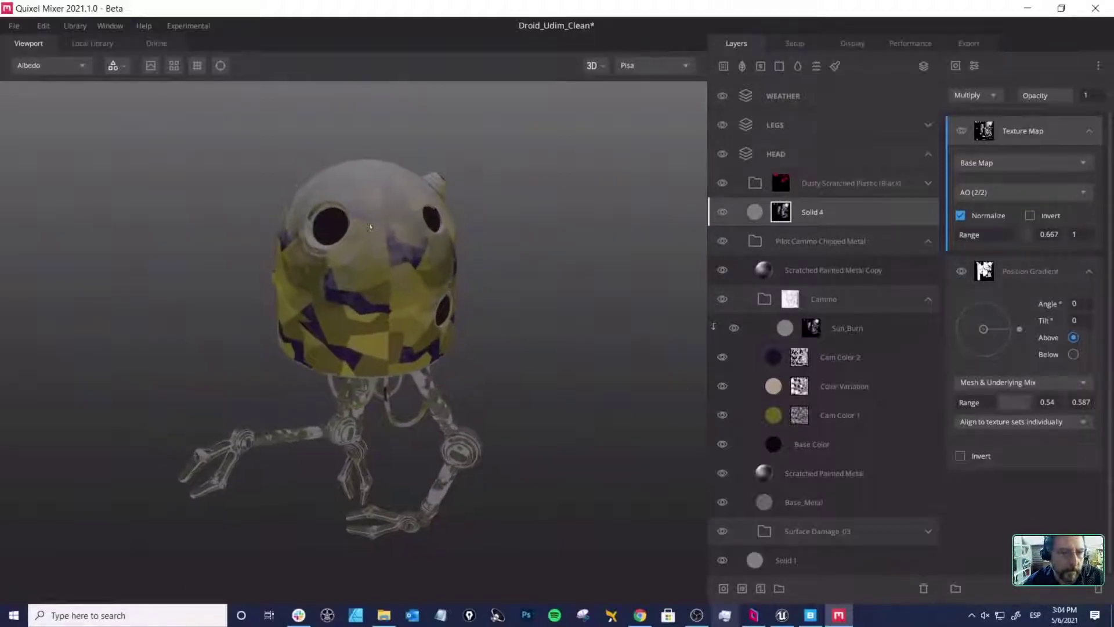
key("m")
right_click_drag(480, 232, 519, 314, "alt")
middle_click_drag(420, 259, 419, 267, "alt")
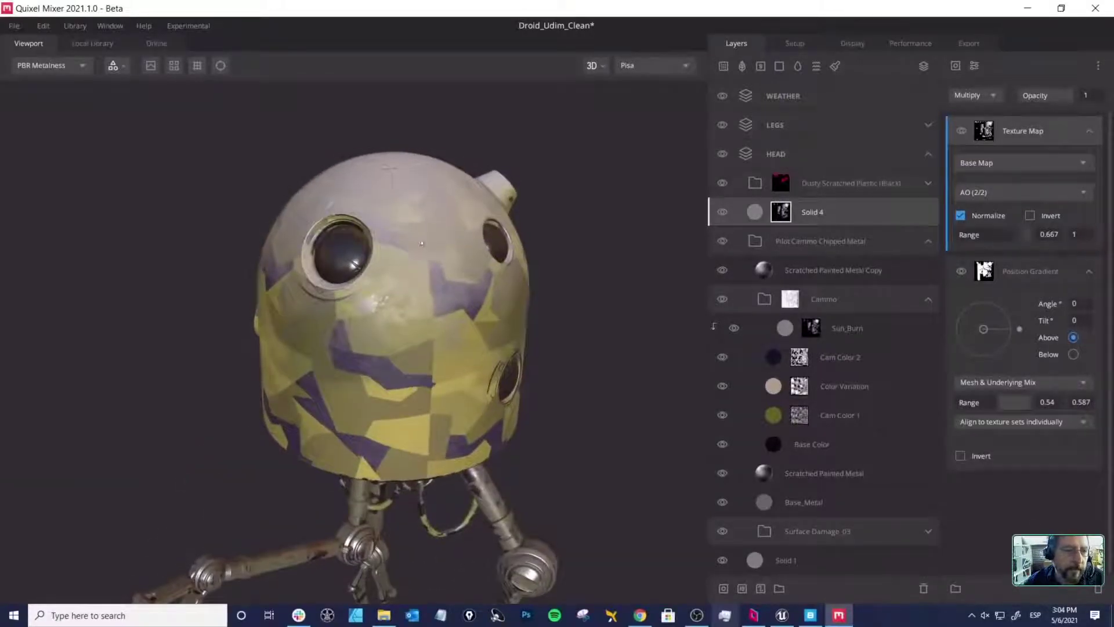
right_click_drag(420, 267, 390, 244, "alt")
left_click_drag(389, 244, 388, 169, "alt")
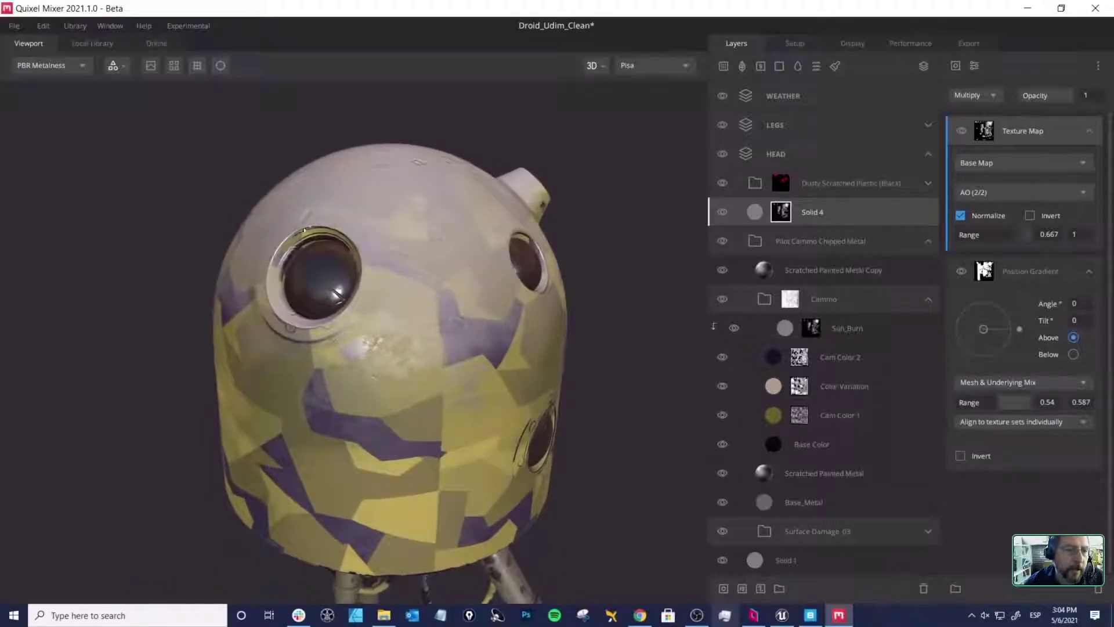
left_click_drag(357, 277, 372, 270, "alt")
scroll(371, 270, "down", 4)
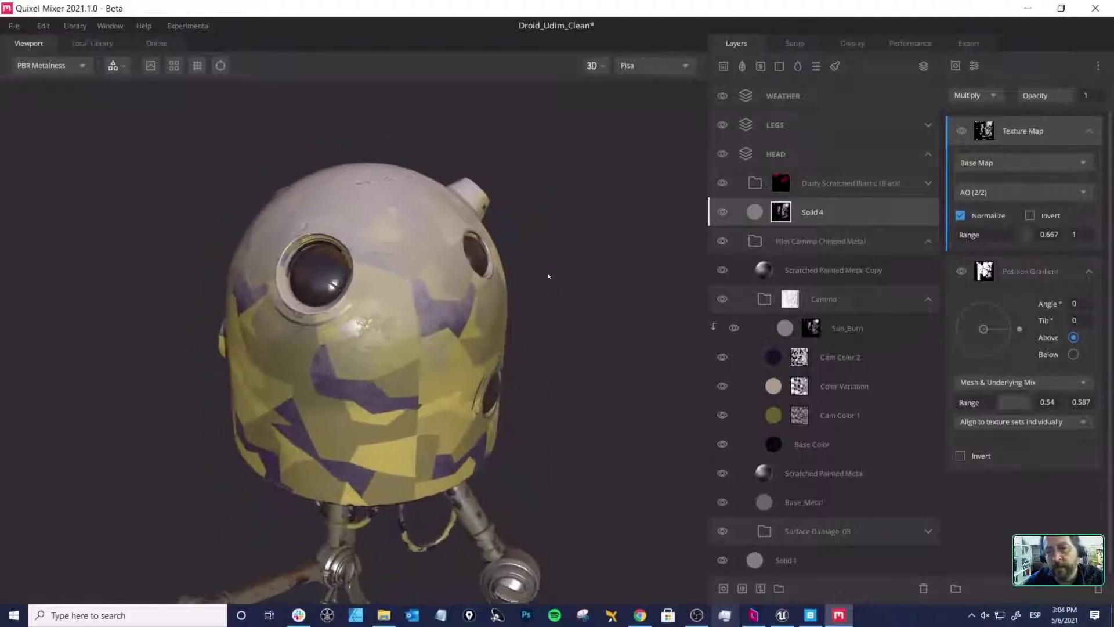
Step: Add a second Texture Map component to the Solid 4 mask stack and set its source to Library Asset
left_click(756, 213)
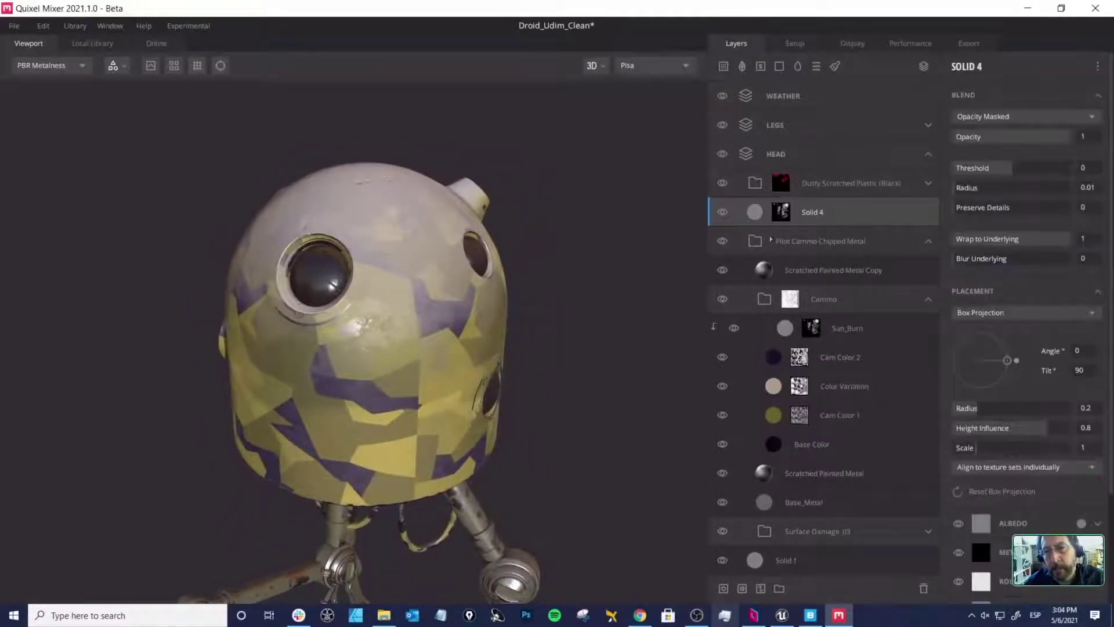
left_click(782, 213)
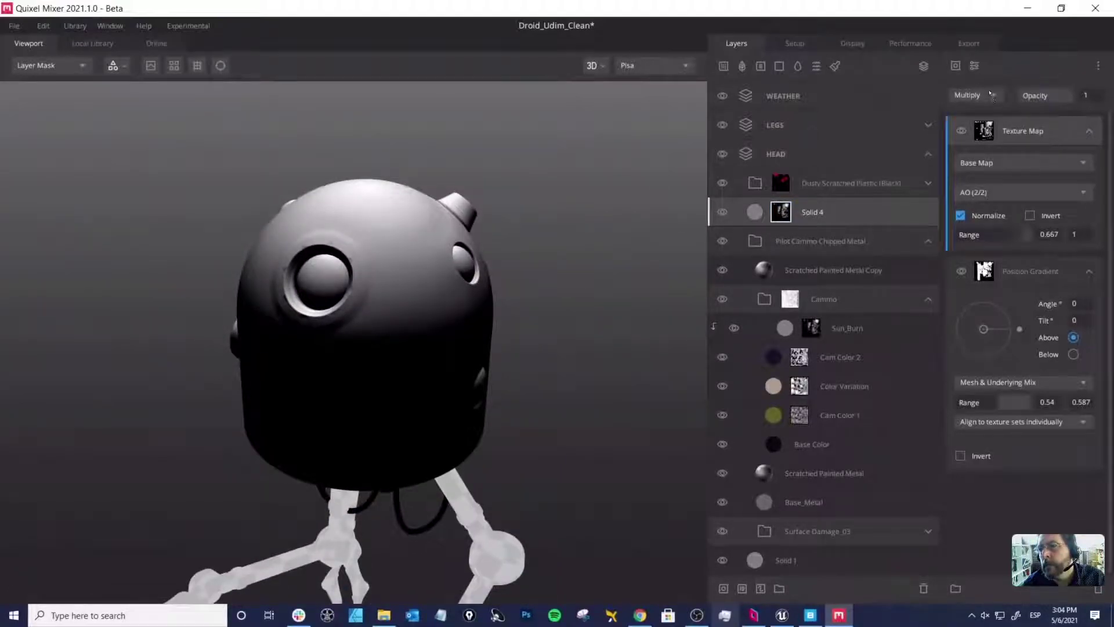
left_click(955, 65)
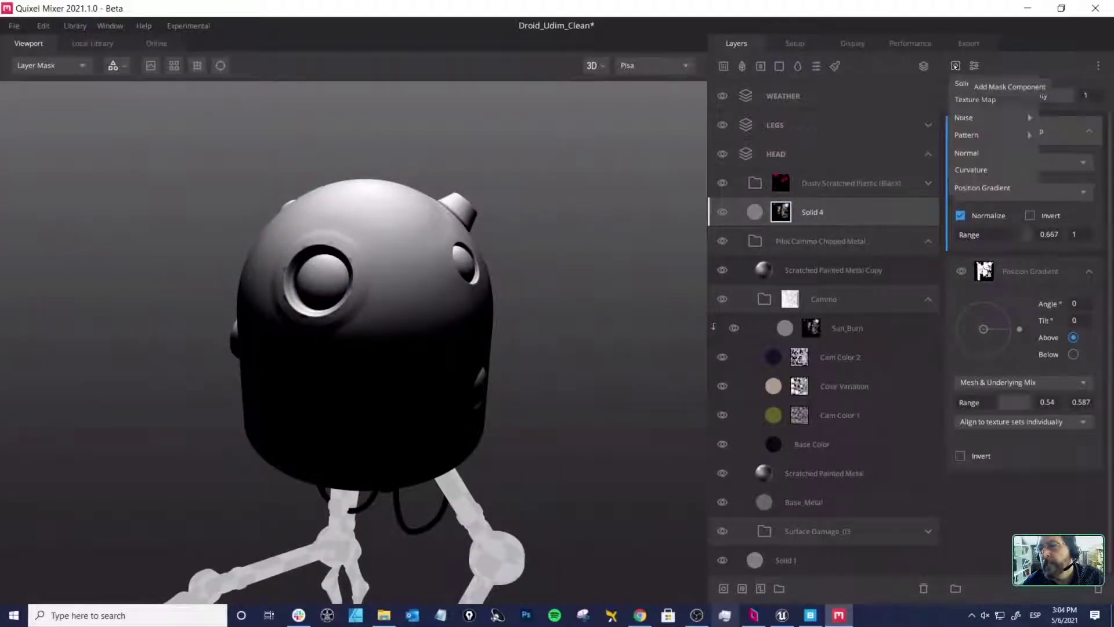
left_click(967, 100)
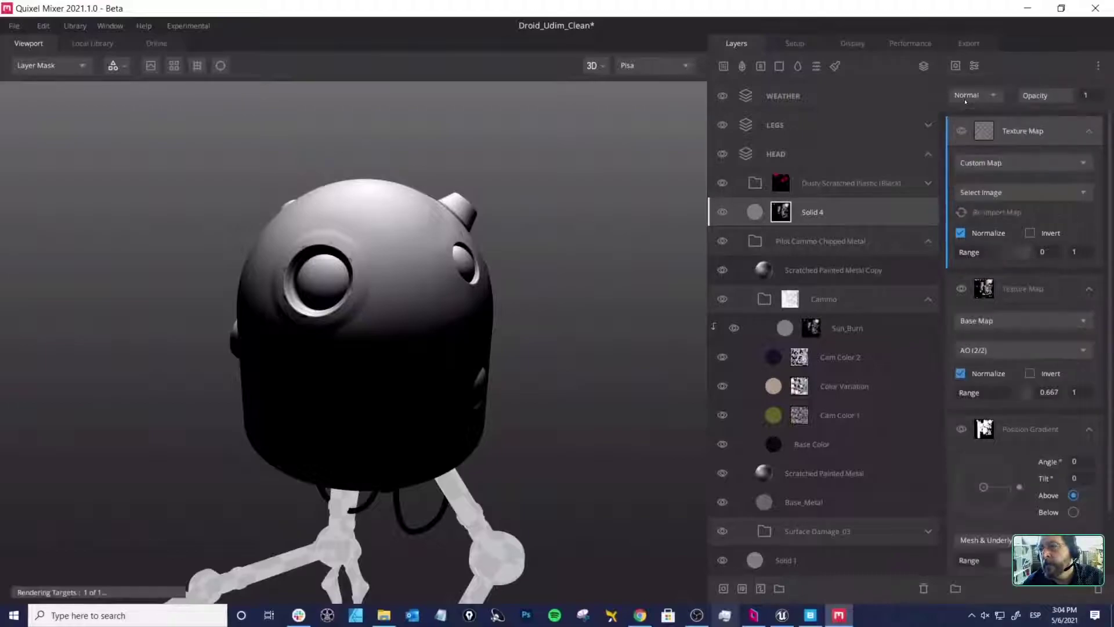
left_click(985, 163)
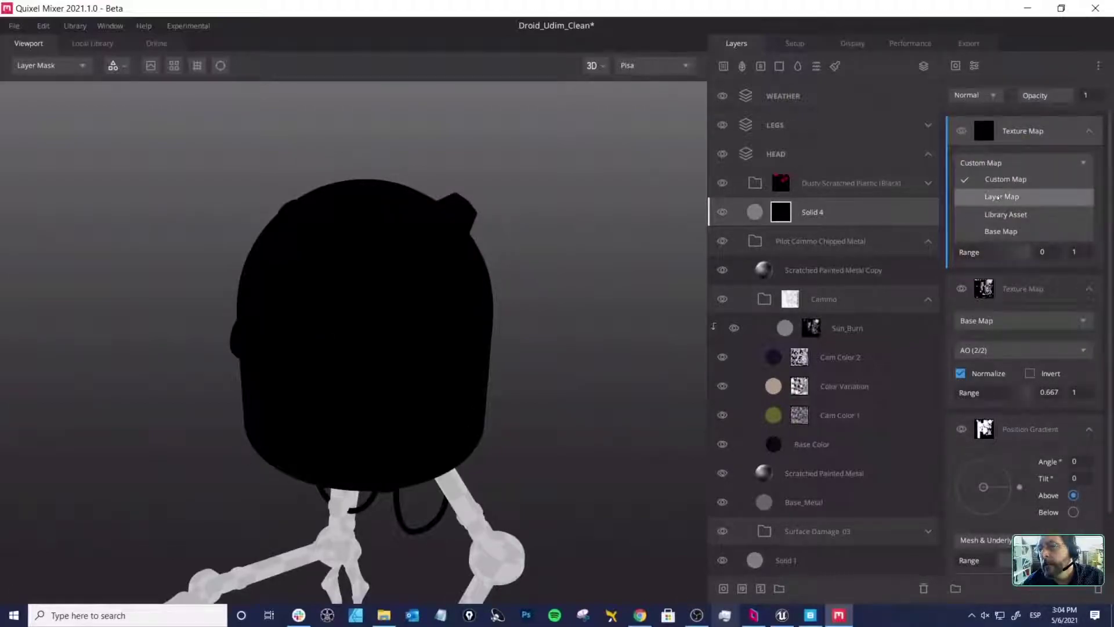
left_click(1006, 214)
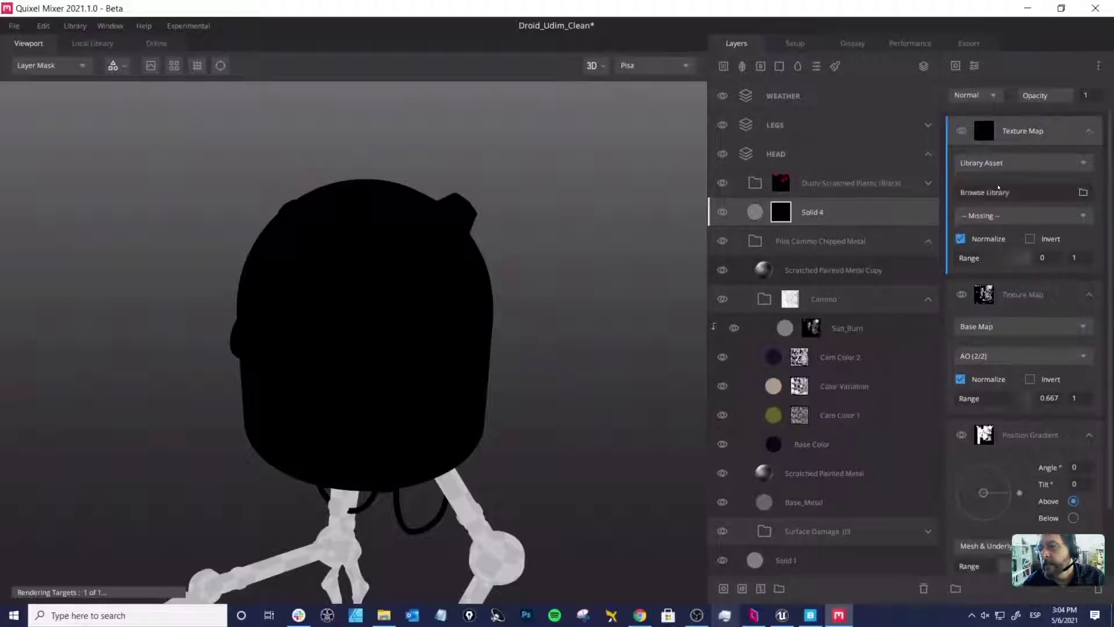
Step: Search the local library for "imper", filter it to the Imperfection type and load the Stains imperfection into the texture map
left_click(1082, 193)
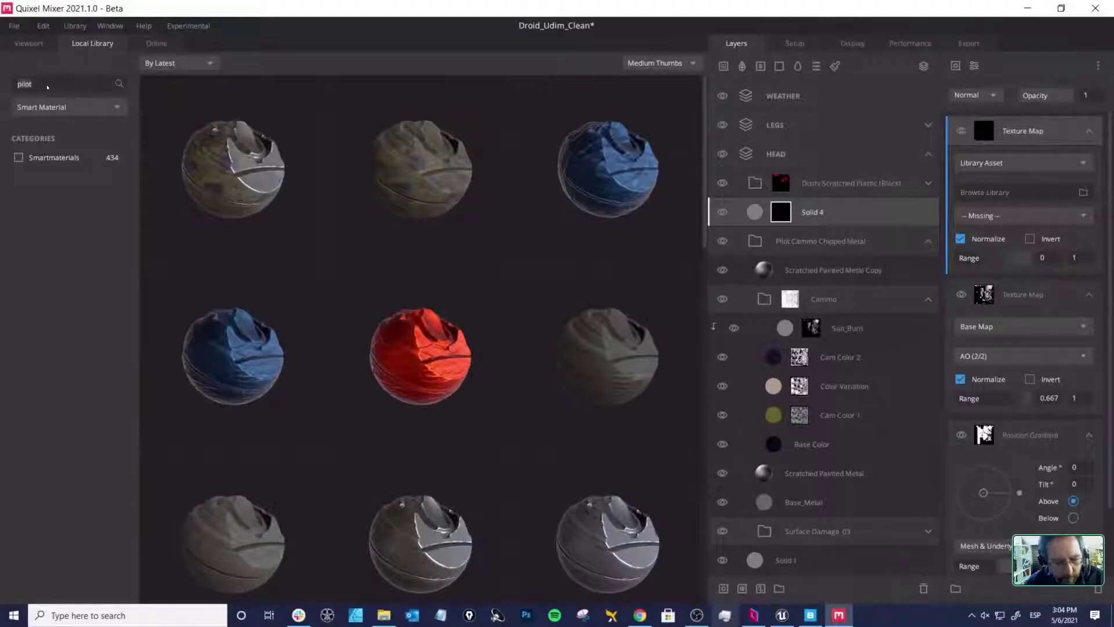
key("ctrl+a")
type("imper")
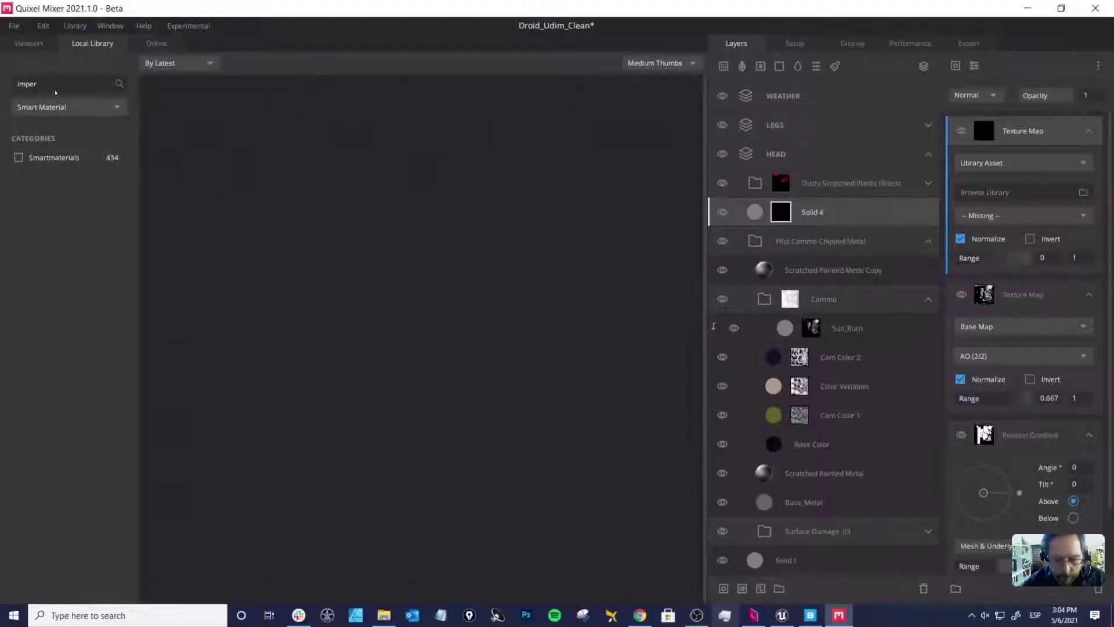
left_click(52, 106)
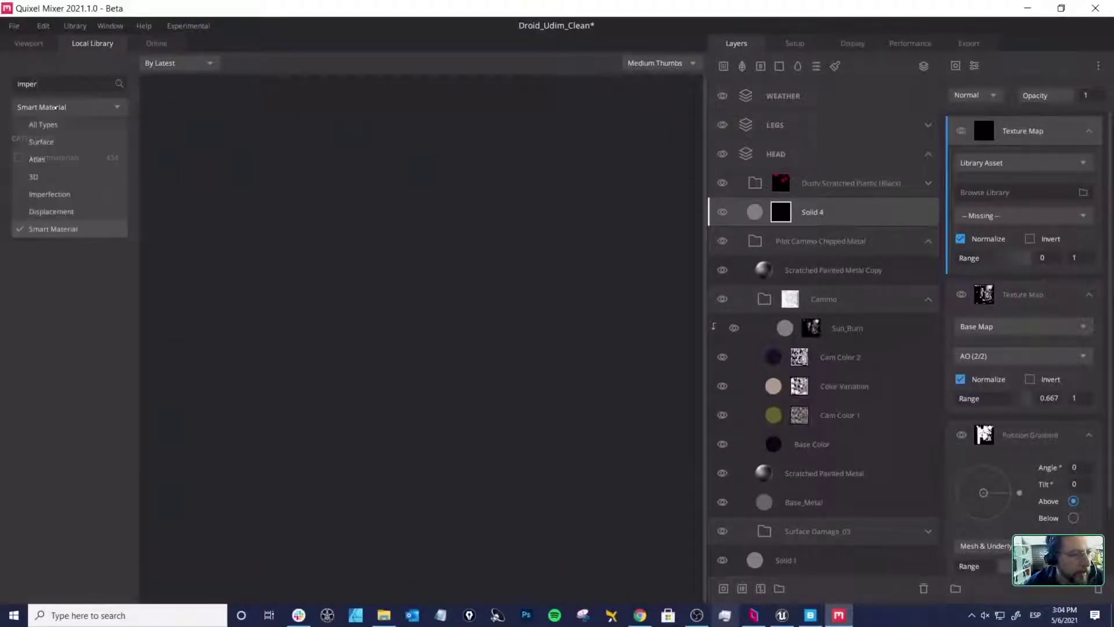
left_click(52, 193)
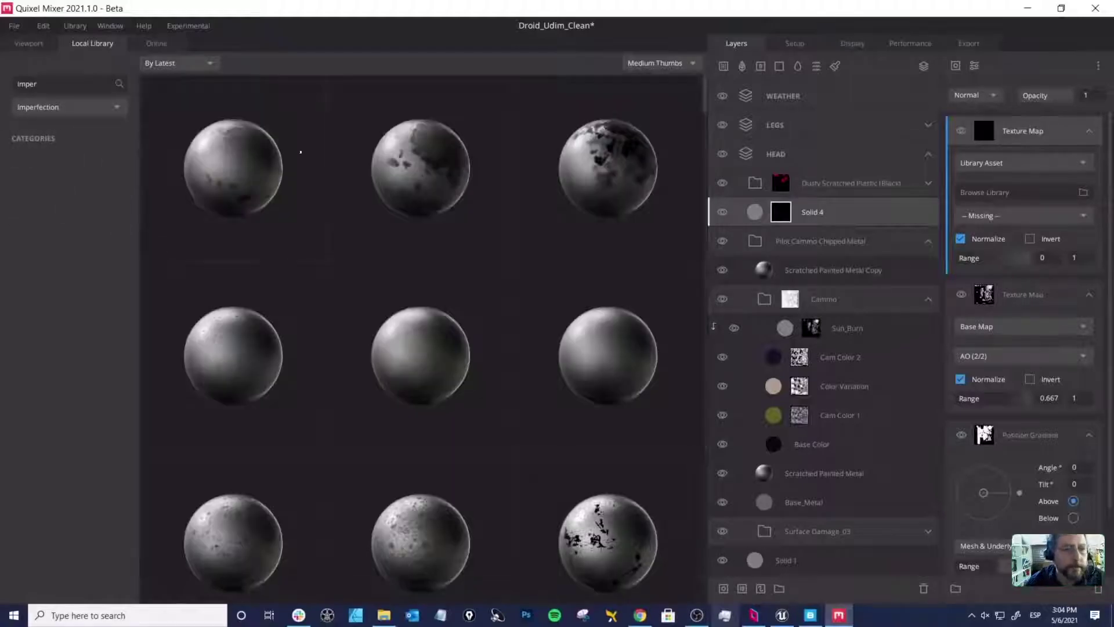
scroll(436, 254, "down", 3)
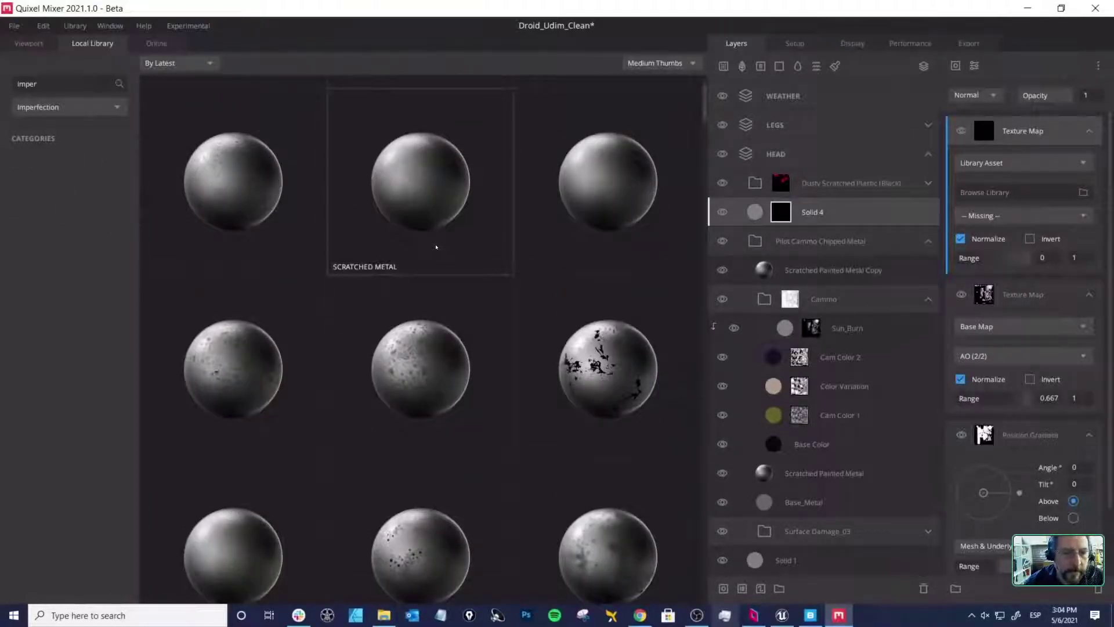
scroll(414, 360, "down", 2)
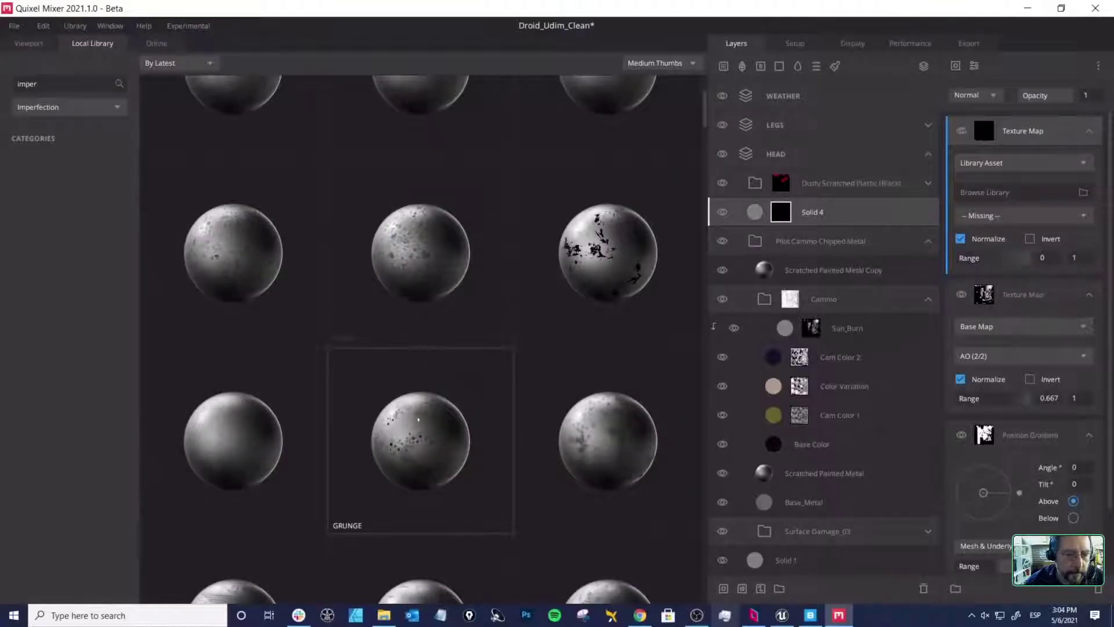
left_click(415, 250)
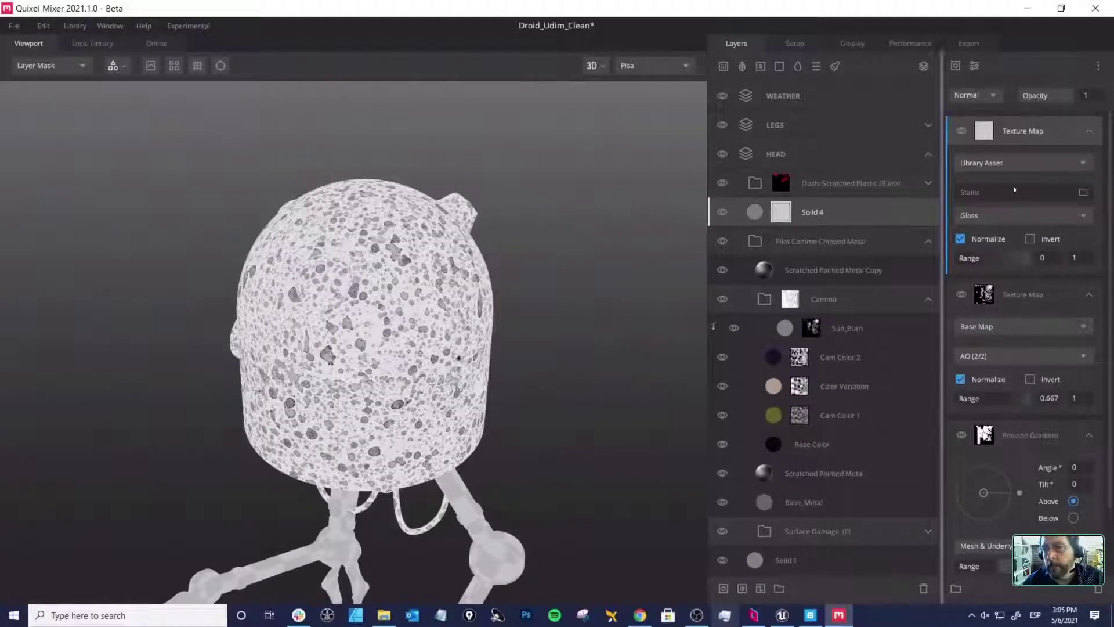
Step: Blend the Stains texture map over the rest of the mask with Overlay
left_click_drag(585, 261, 573, 268, "alt")
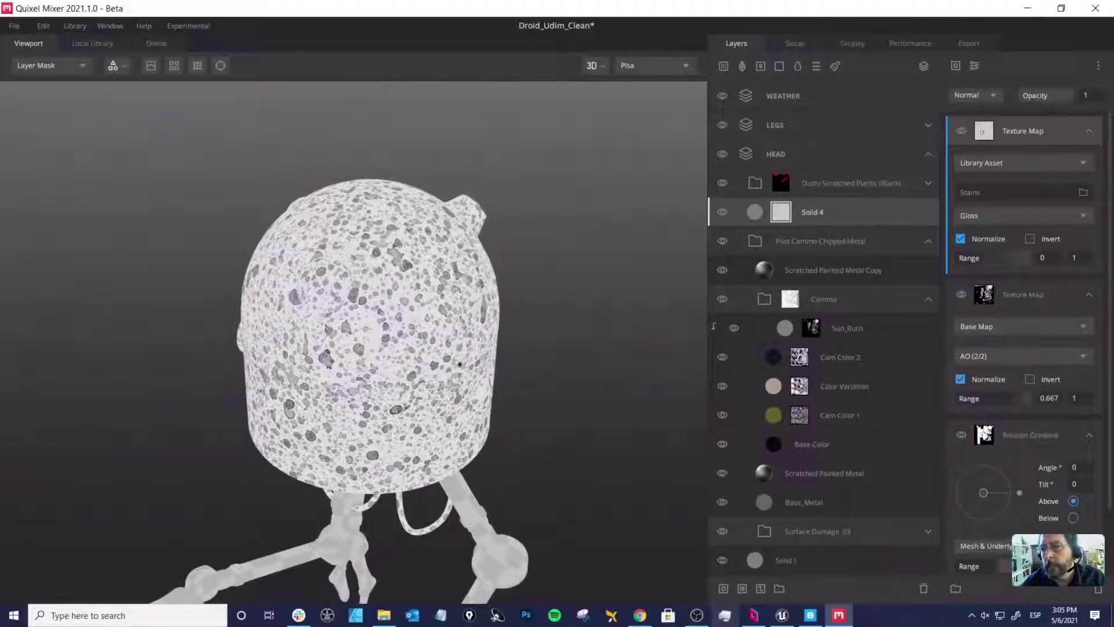
left_click(974, 95)
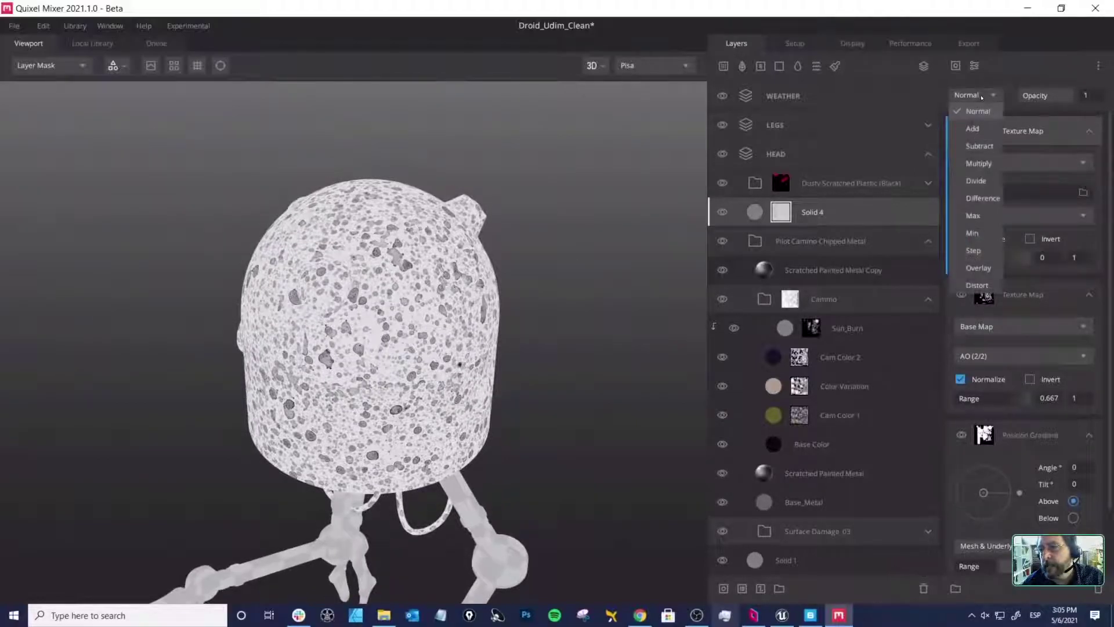
left_click(978, 267)
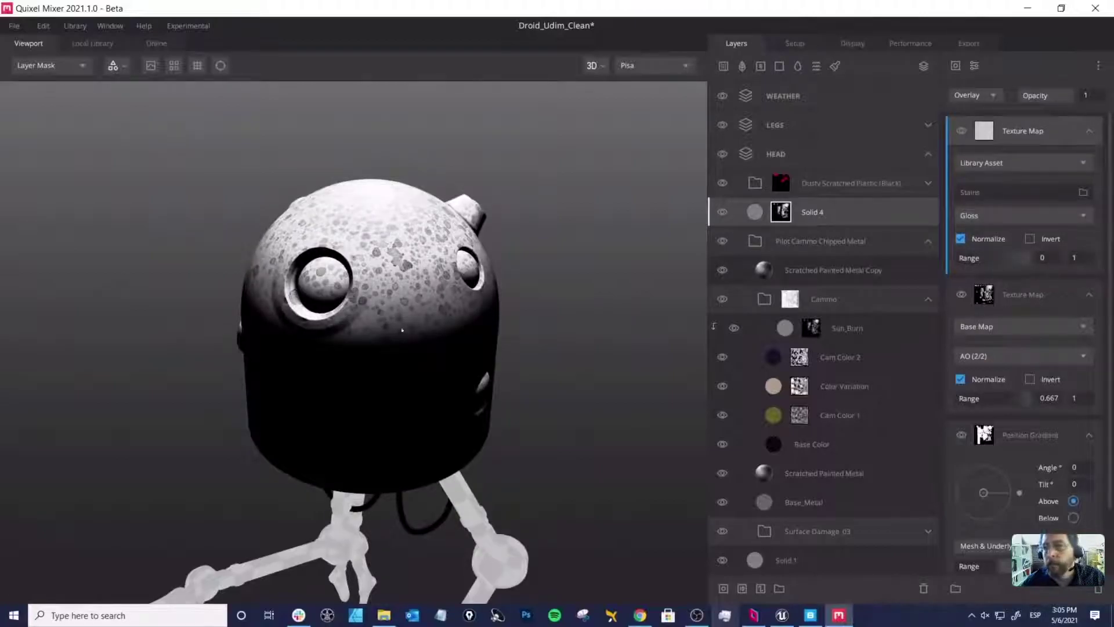
Step: Add a Projection modifier to the Stains texture map and inspect the stain pattern on the head
left_click(974, 65)
left_click(1010, 255)
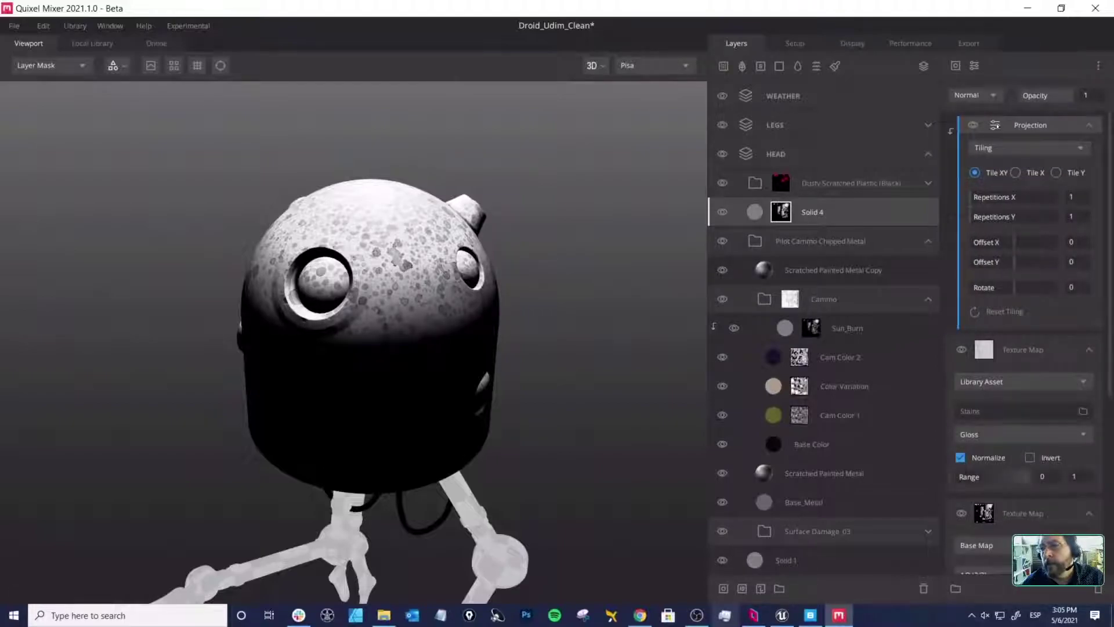
left_click(1030, 355)
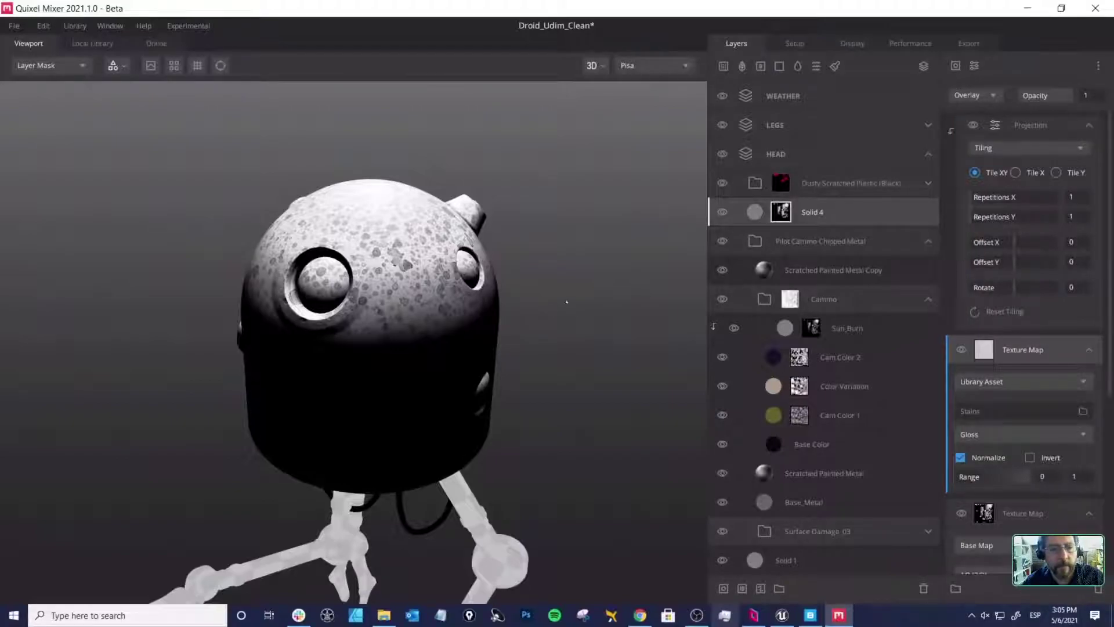
left_click_drag(567, 304, 560, 329)
middle_click_drag(560, 329, 553, 276)
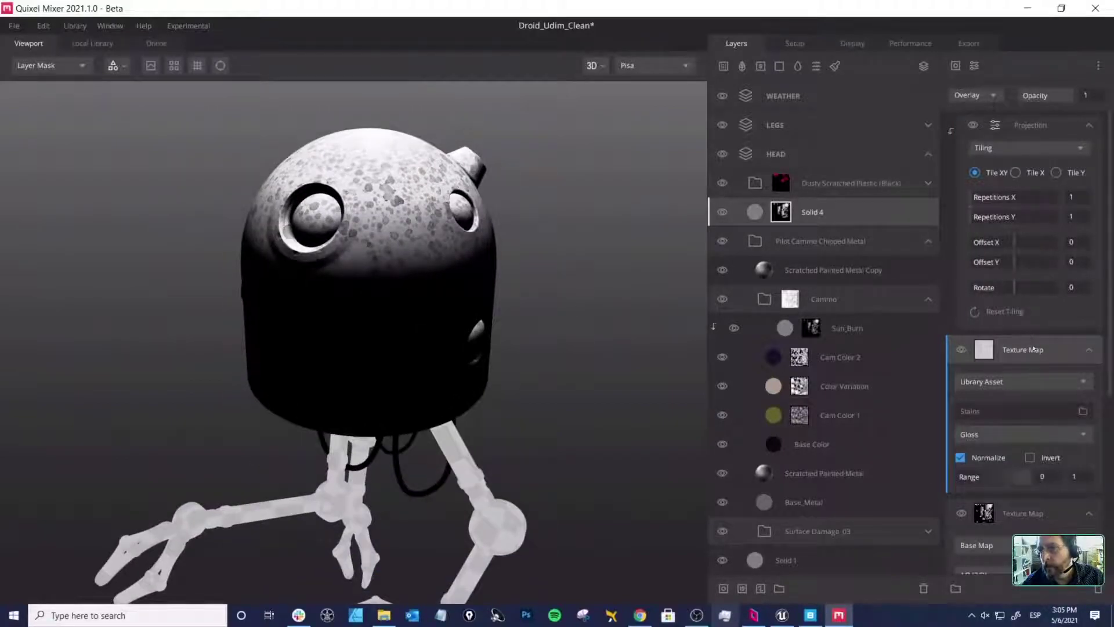
Step: Switch the stain modifier's projection to Box Projection and set its scale to 0.5
left_click(988, 149)
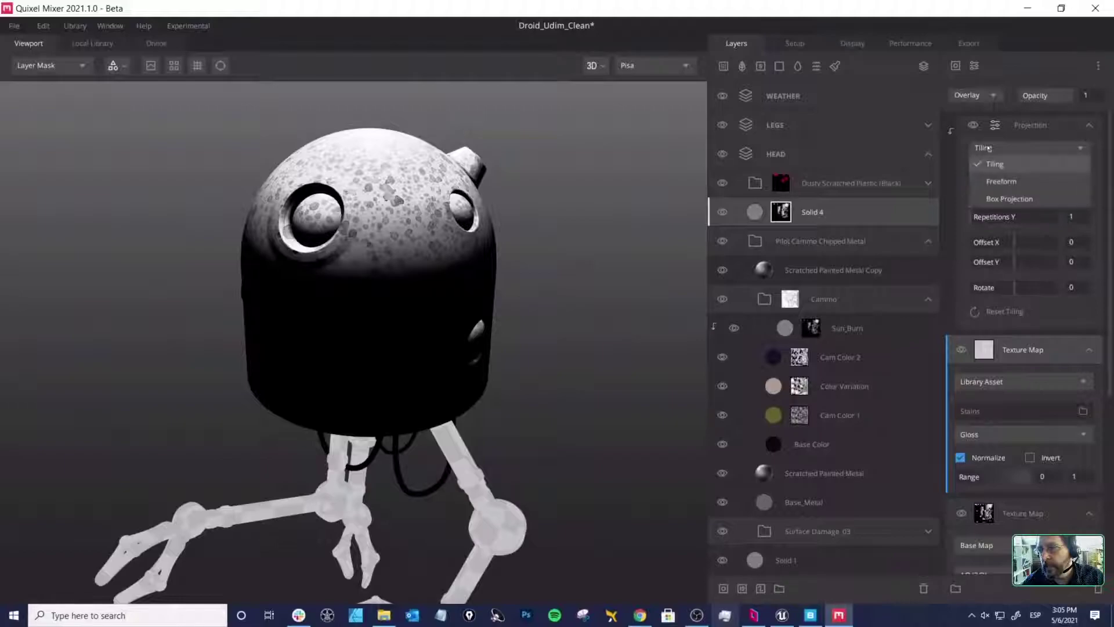
left_click(1006, 199)
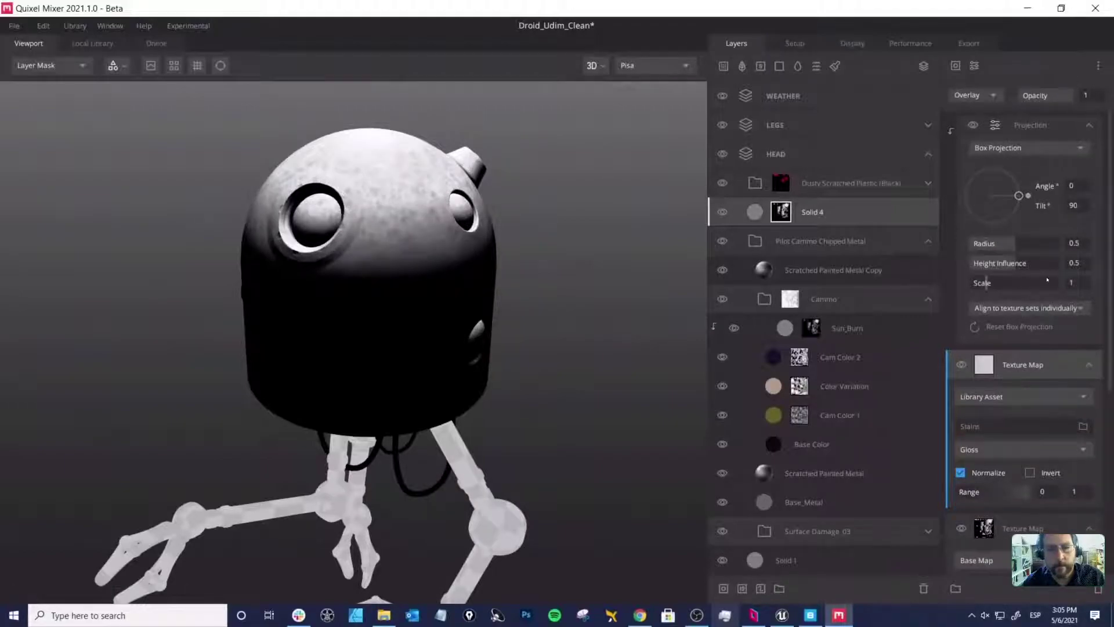
double_click(1071, 283)
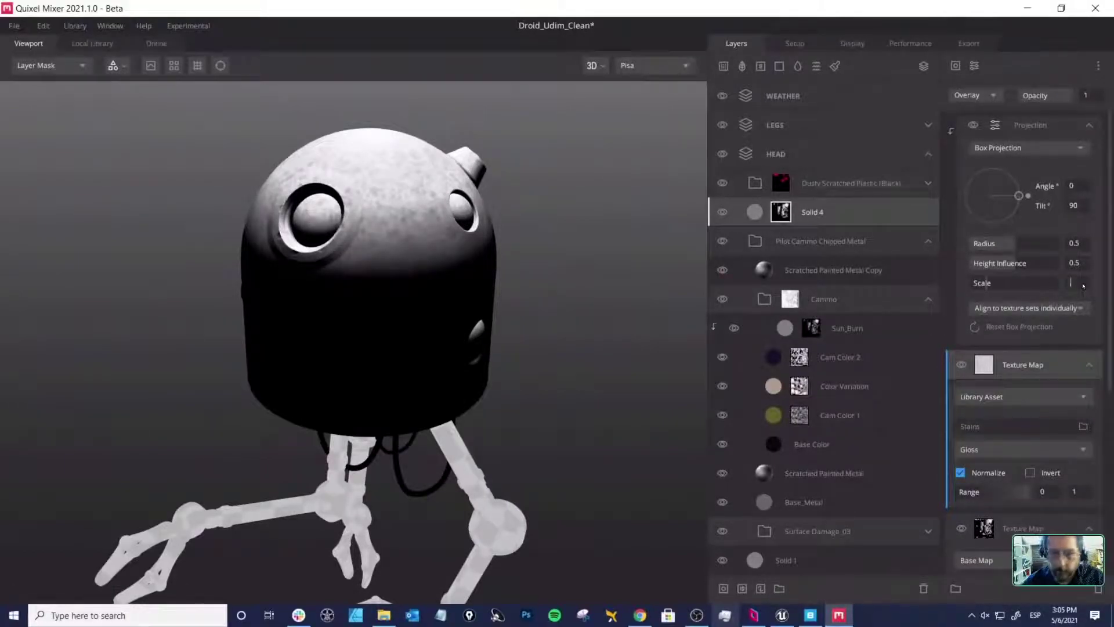
type("0.5")
key("Return")
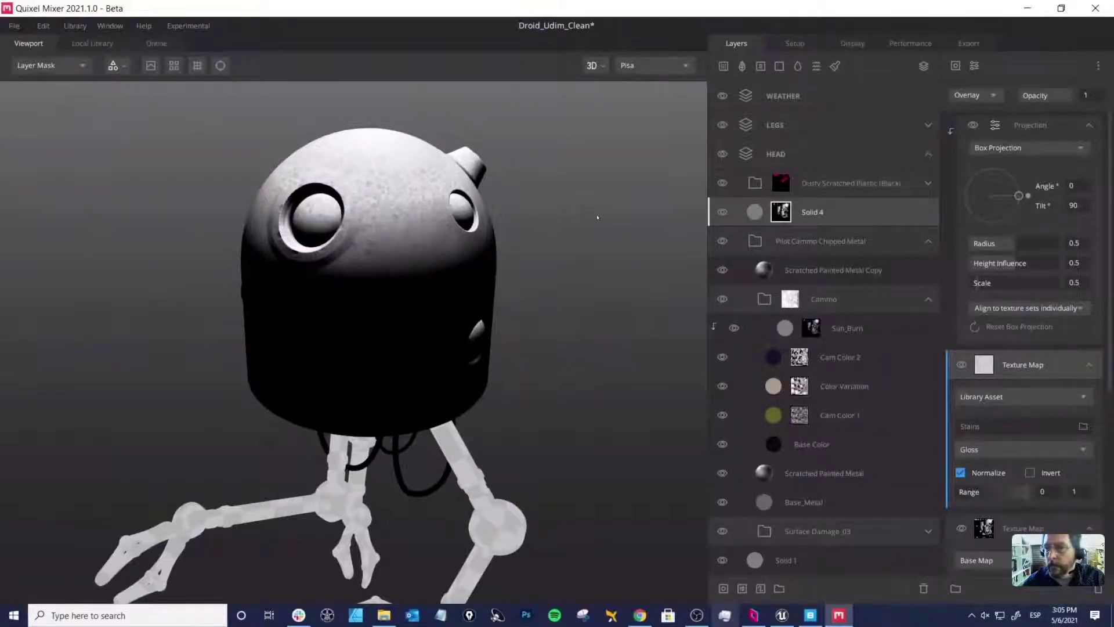
Step: Invert the Stains texture map in the Solid 4 mask and set its range to 0.238–0.667
middle_click_drag(598, 218, 586, 195)
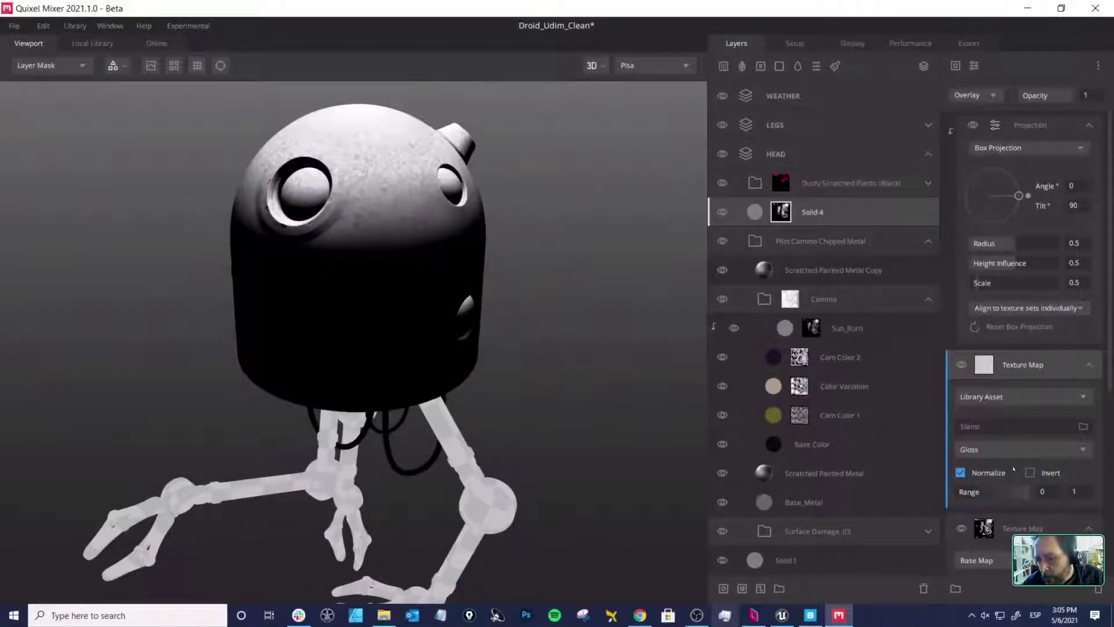
left_click_drag(956, 491, 997, 495)
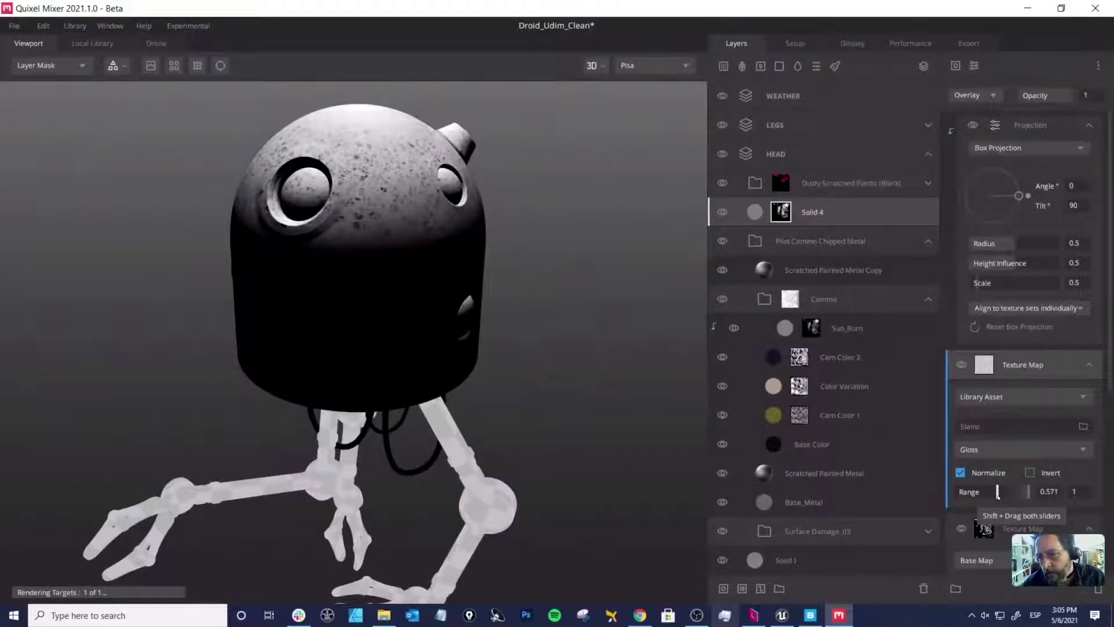
left_click(1031, 473)
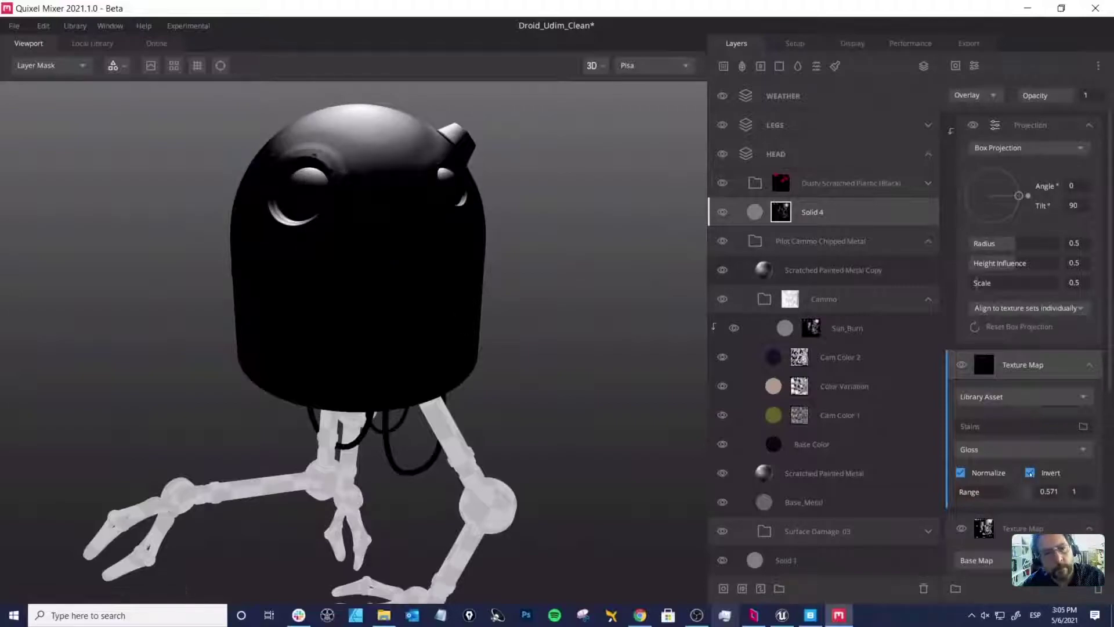
left_click_drag(1021, 496, 990, 502, "shift")
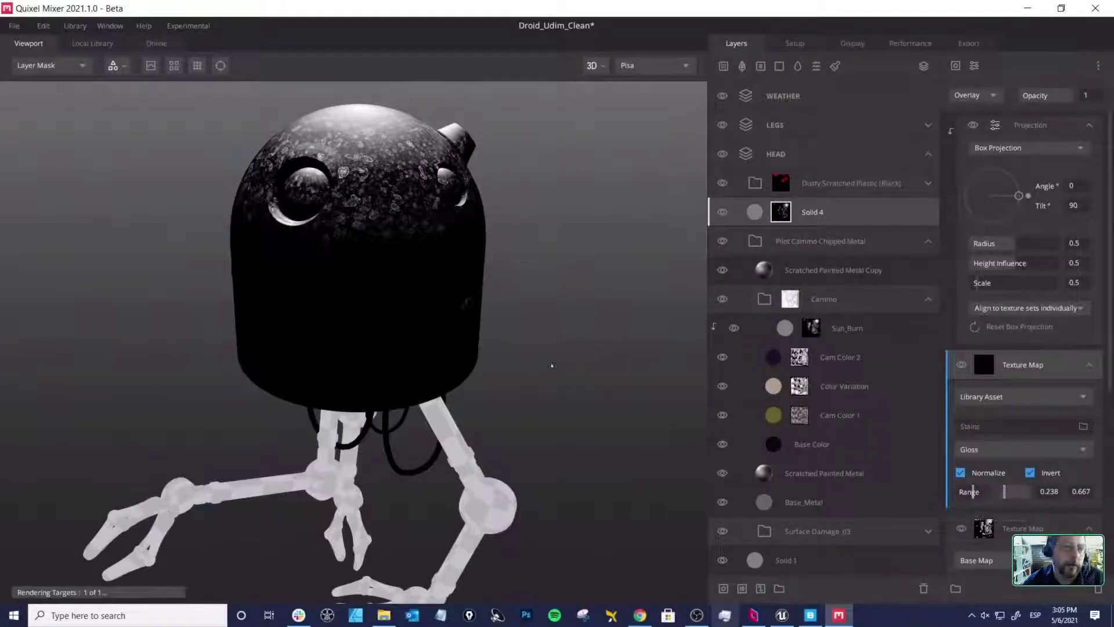
middle_click_drag(558, 325, 560, 331)
Step: Show the albedo channel and change the Solid 4 layer's albedo color to dark grey 373531
key("c")
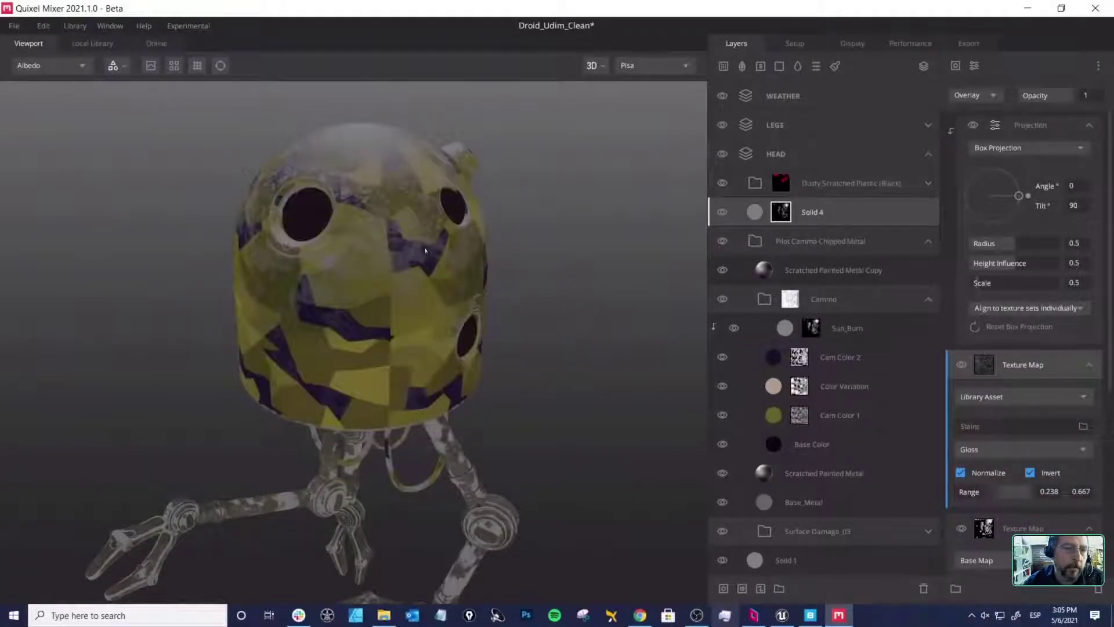
middle_click_drag(425, 251, 476, 296)
scroll(476, 296, "up", 4)
left_click_drag(422, 225, 426, 278, "alt")
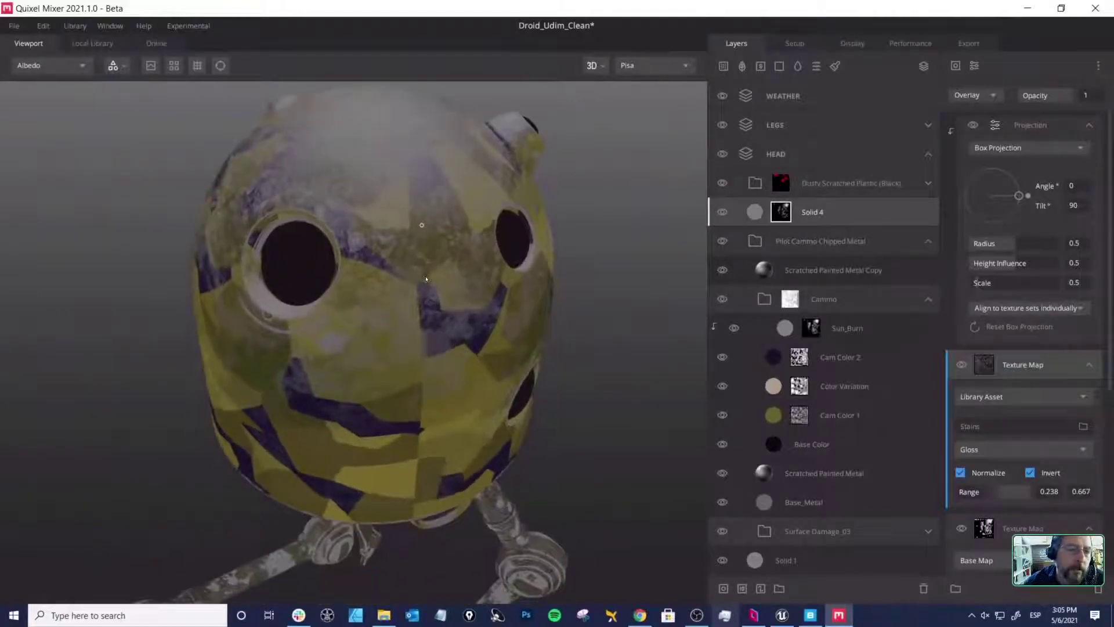
middle_click_drag(399, 224, 407, 253)
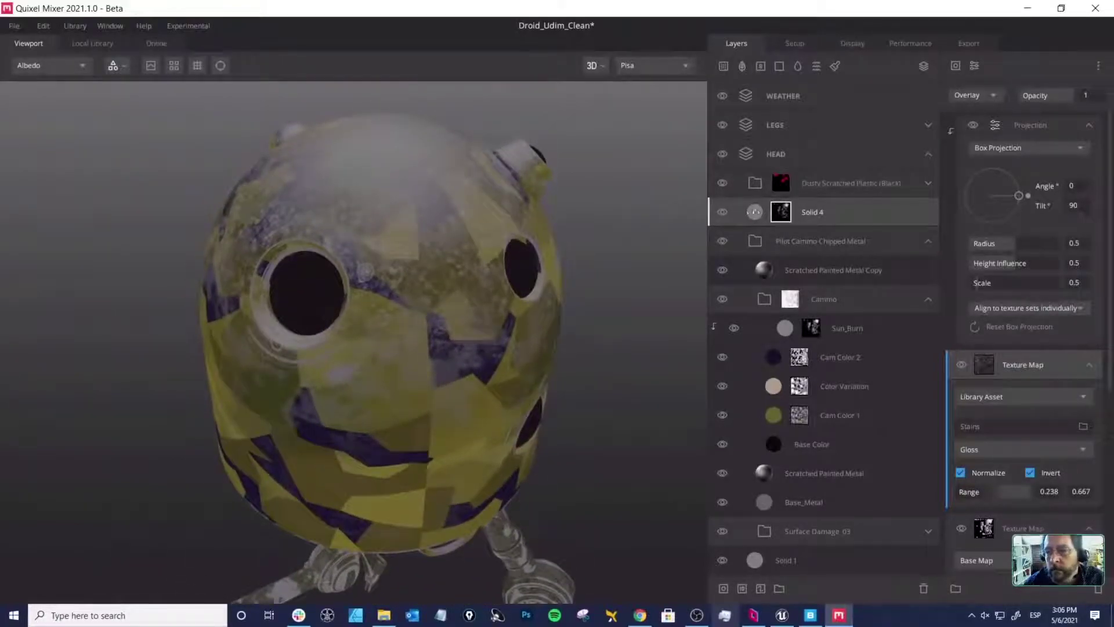
left_click(836, 213)
left_click(1081, 524)
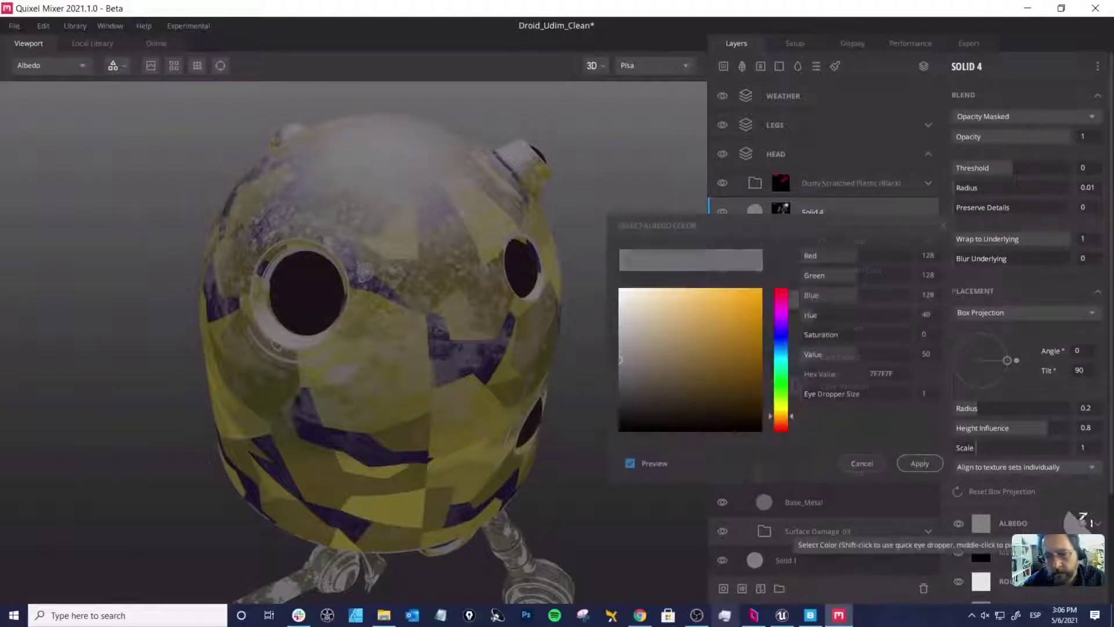
left_click_drag(705, 348, 631, 400)
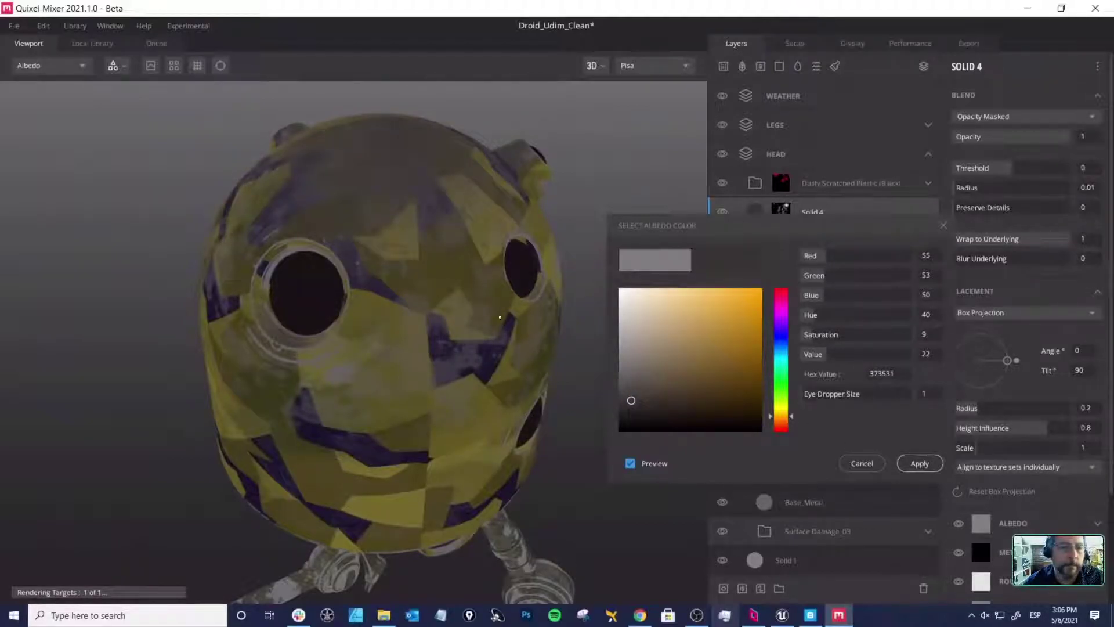
left_click(937, 463)
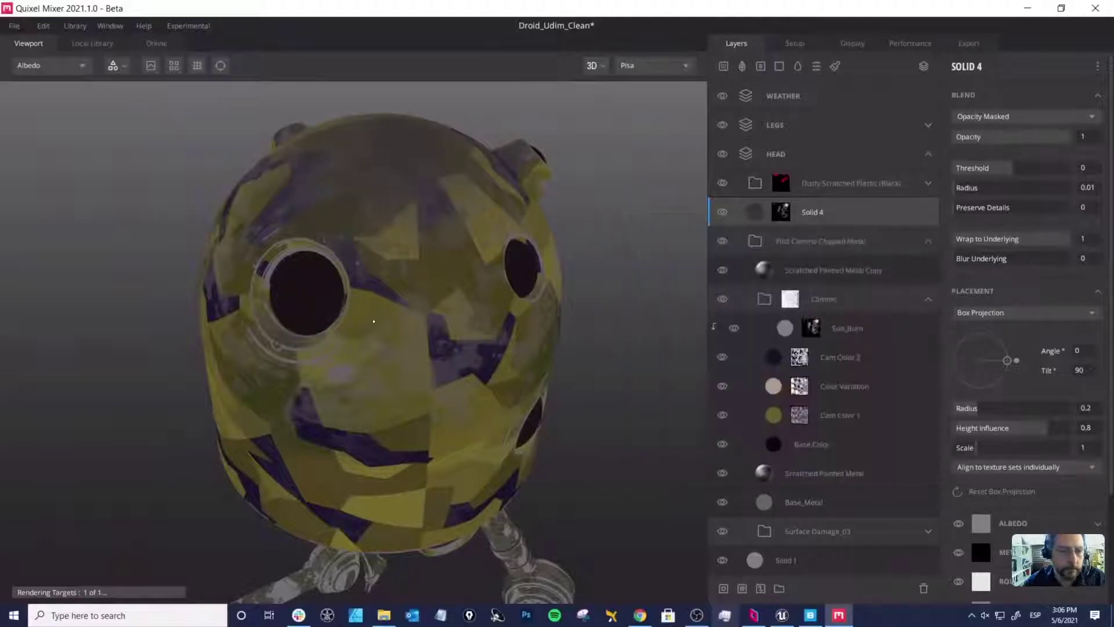
Step: Examine the head in the metalness, normal, displacement and roughness channels
left_click_drag(428, 294, 627, 282)
key("m")
middle_click_drag(302, 255, 399, 280)
mouse_move(399, 281)
left_mouse_down()
mouse_move(419, 302)
mouse_move(400, 264)
mouse_move(301, 259)
mouse_move(458, 287)
mouse_move(244, 268)
mouse_move(593, 320)
mouse_move(469, 306)
mouse_move(378, 269)
mouse_move(371, 245)
mouse_move(388, 268)
left_mouse_up()
scroll(407, 263, "up", 3)
key("c")
key("c")
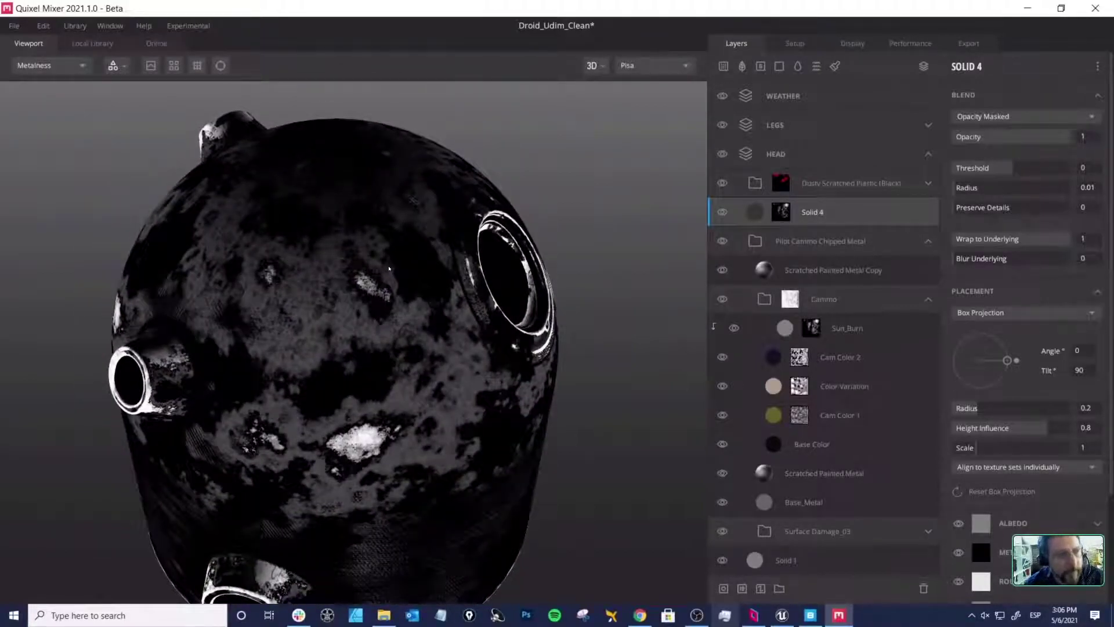
key("c")
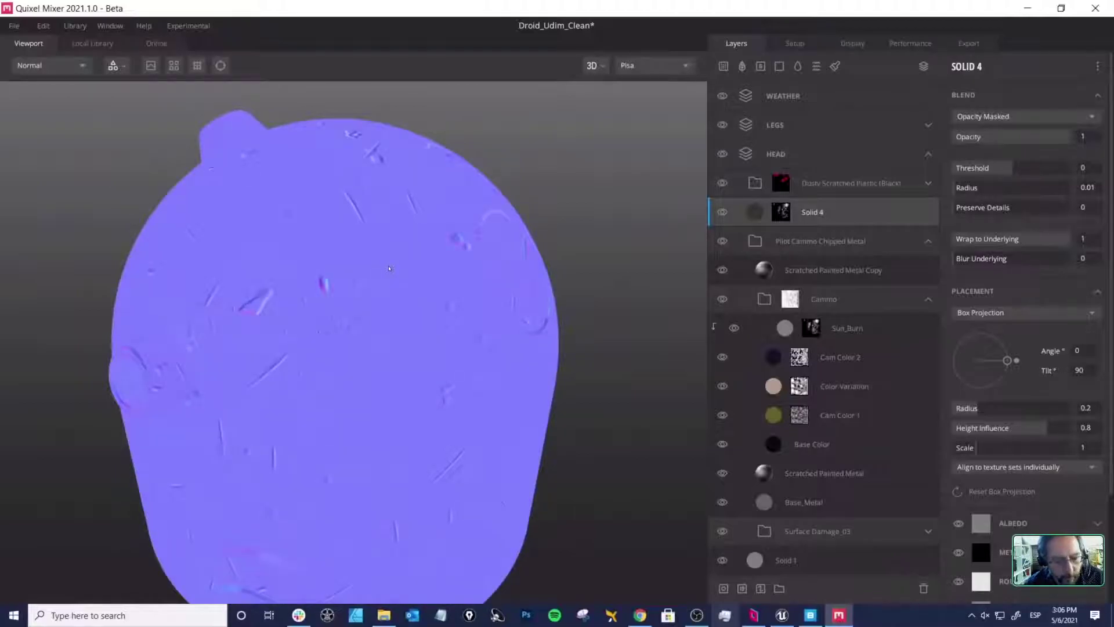
key("c")
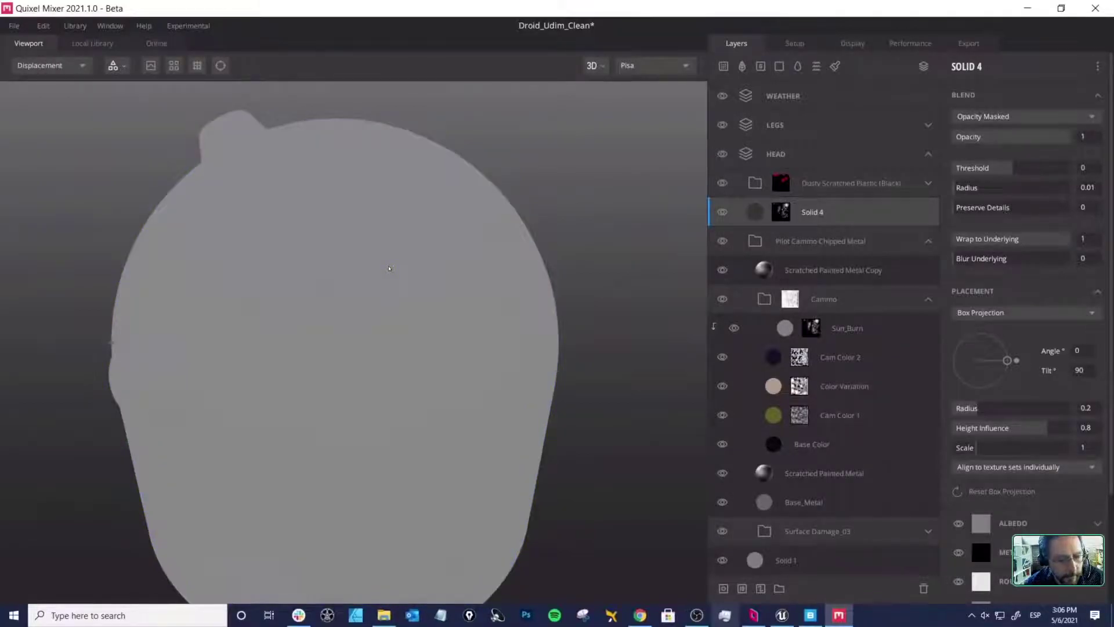
key("c")
key("c")
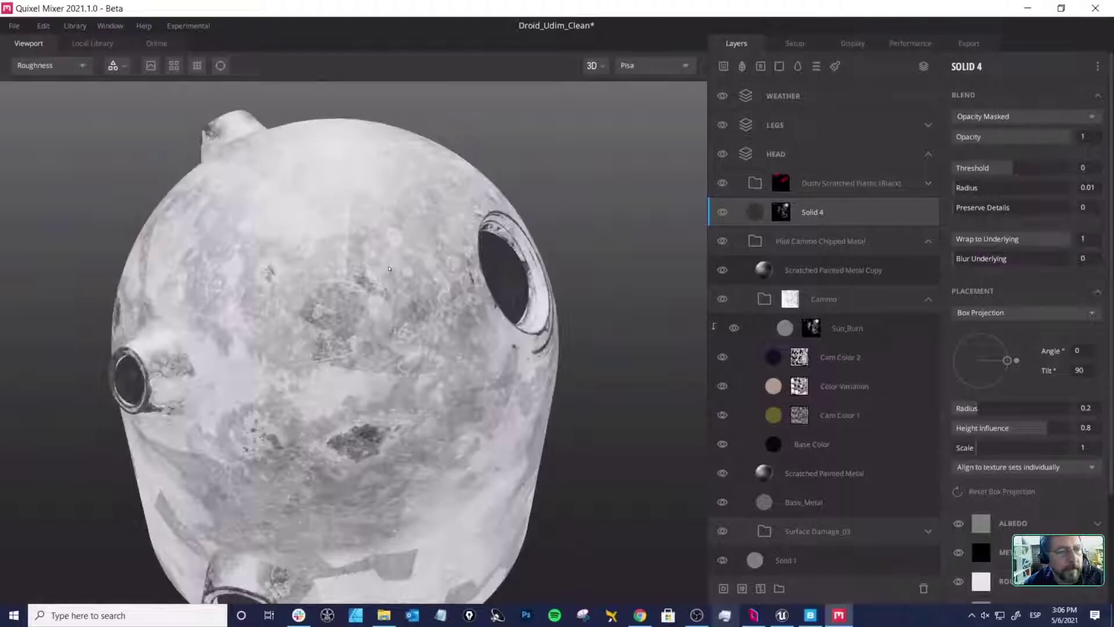
Step: Return to the PBR Metalness view, rotate the environment lighting and examine the head from several sides
left_click_drag(396, 294, 580, 279)
key("m")
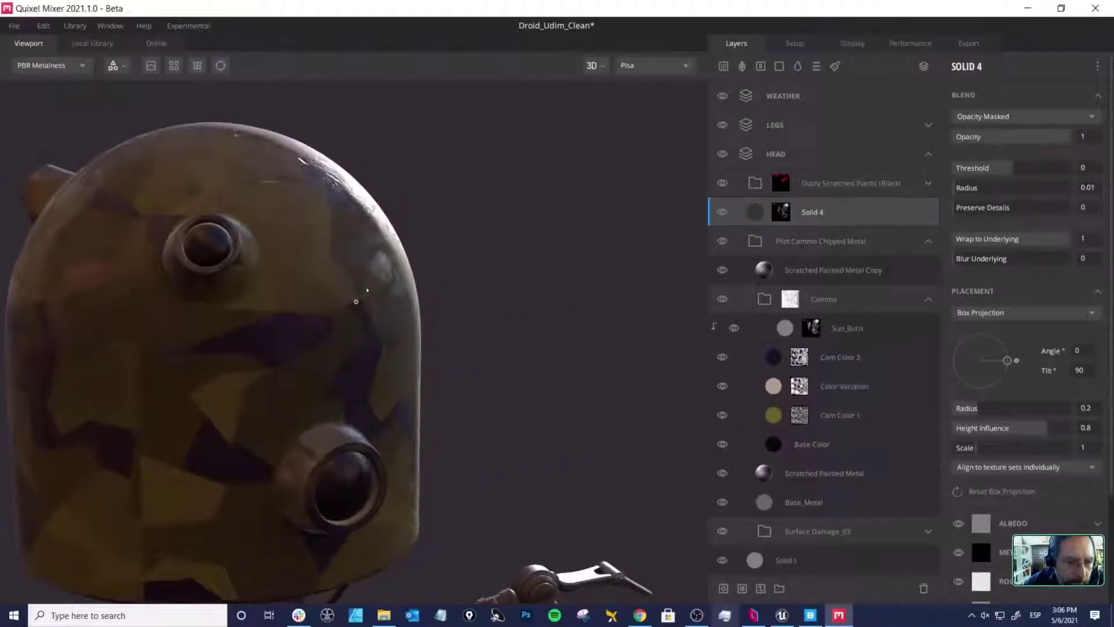
right_click_drag(358, 298, 428, 326)
right_click_drag(469, 293, 301, 294, "shift")
left_click_drag(301, 294, 81, 355)
left_click_drag(469, 356, 395, 354)
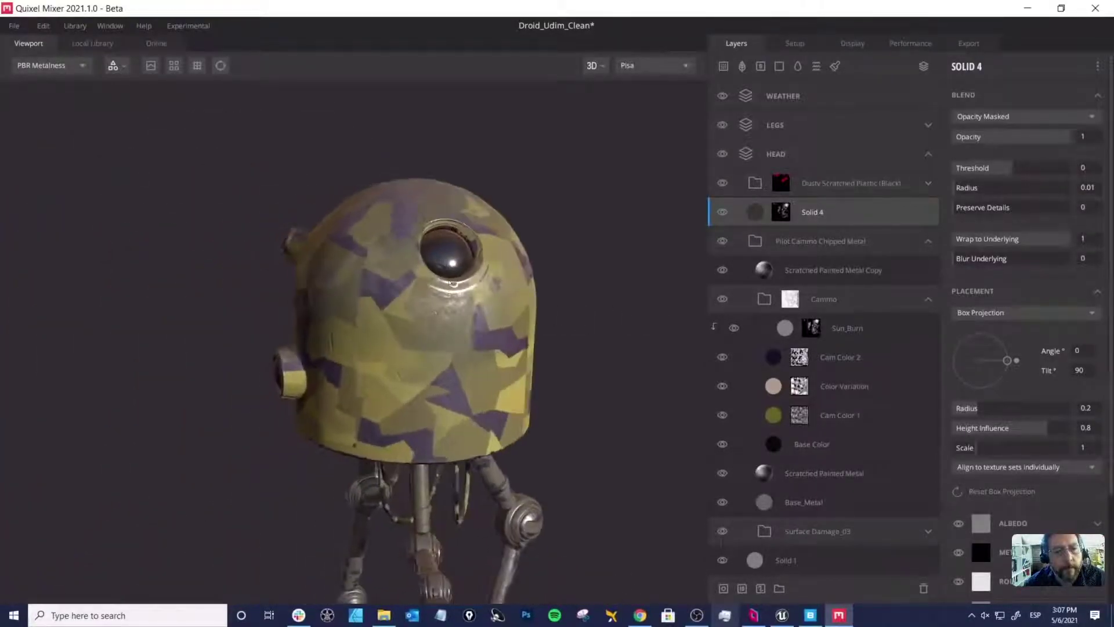
middle_click_drag(552, 312, 526, 278)
left_click_drag(527, 278, 483, 280)
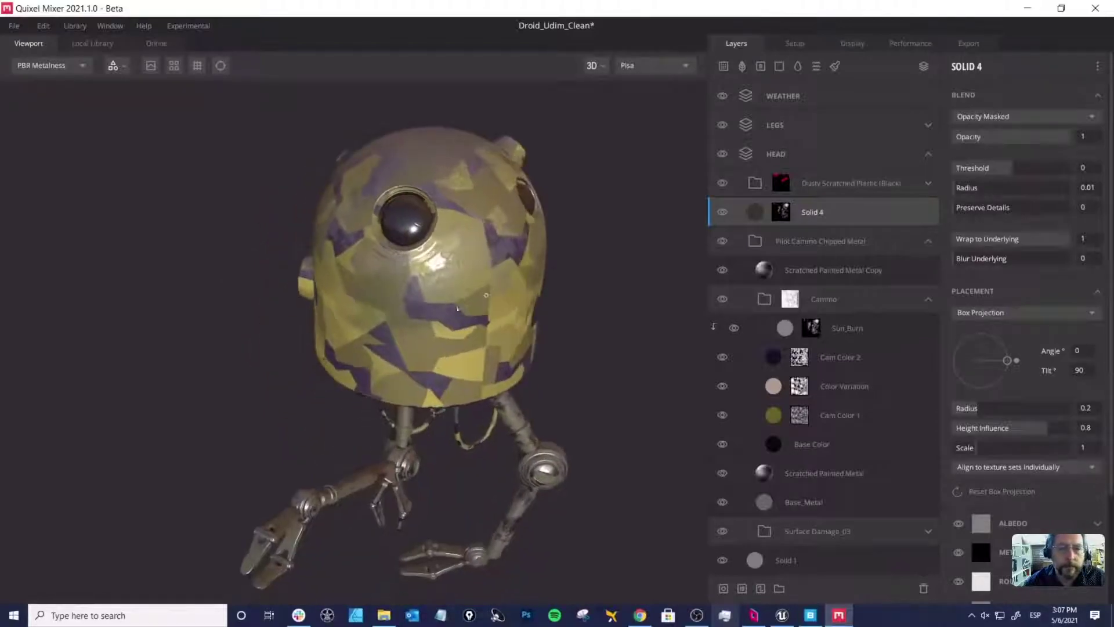
middle_click_drag(483, 280, 474, 298)
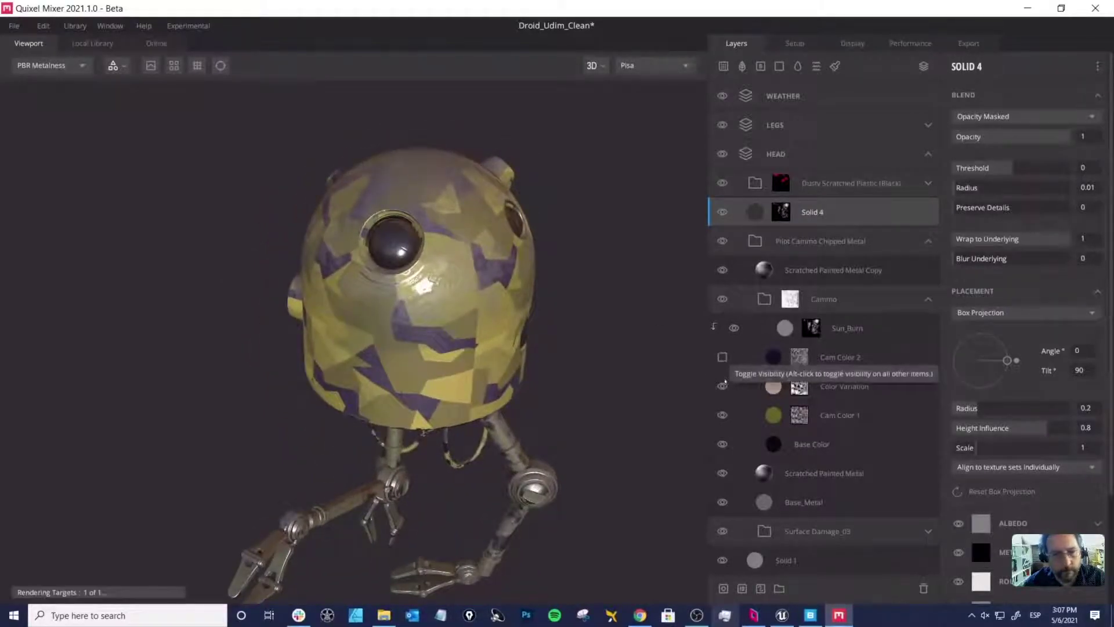
Step: Hide the Cam Color 2, Color Variation and Cam Color 1 layers to preview the head without camouflage
left_click(722, 357)
left_click(721, 386)
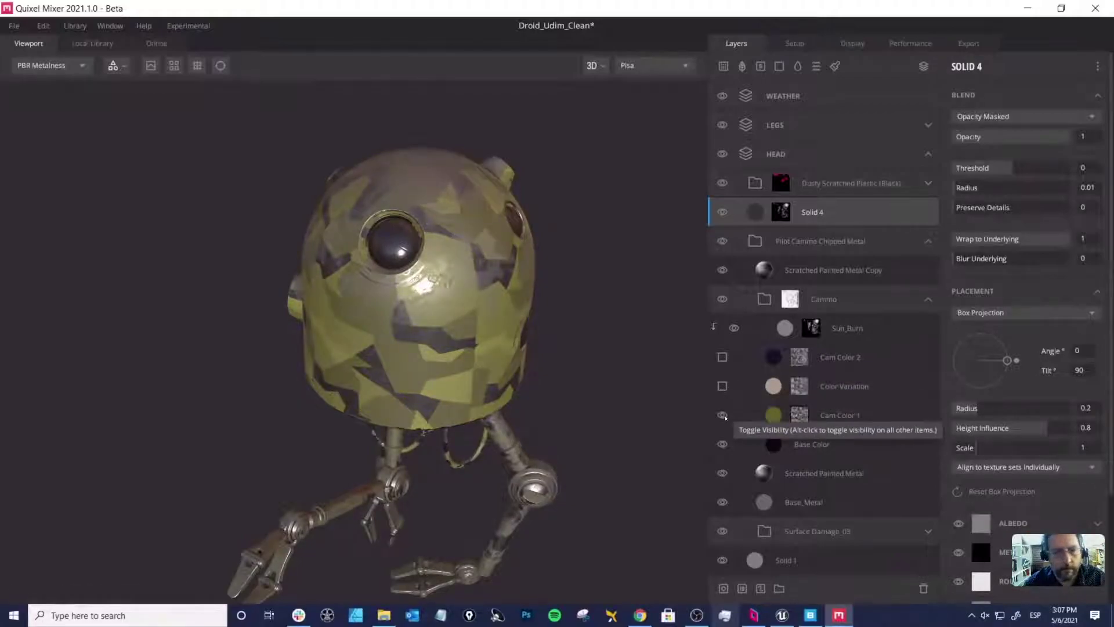
left_click(722, 415)
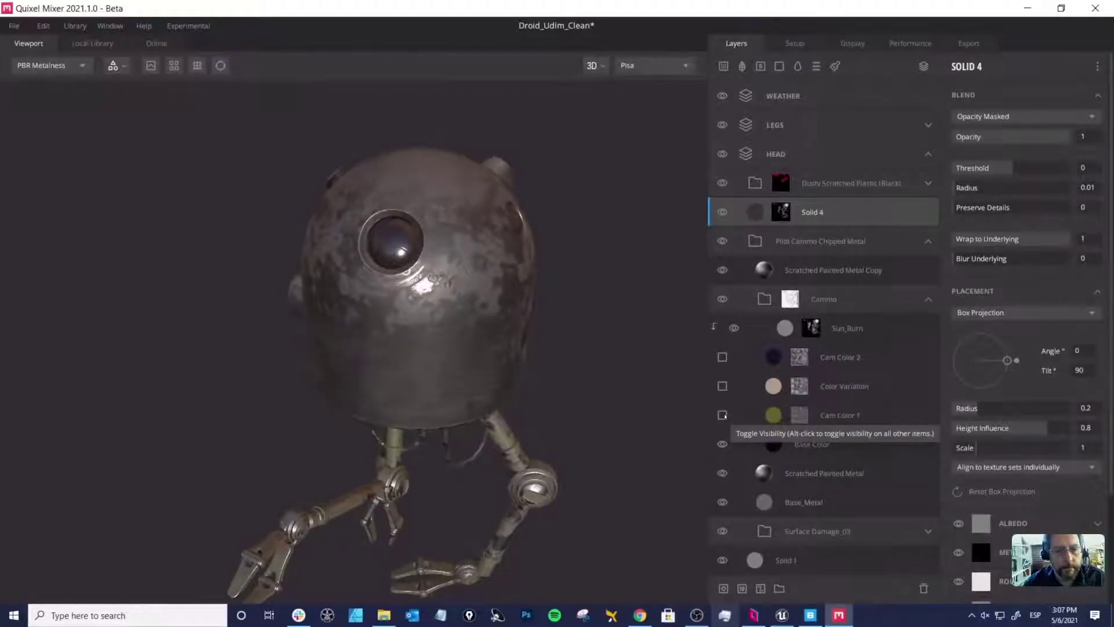
left_click_drag(420, 360, 444, 265)
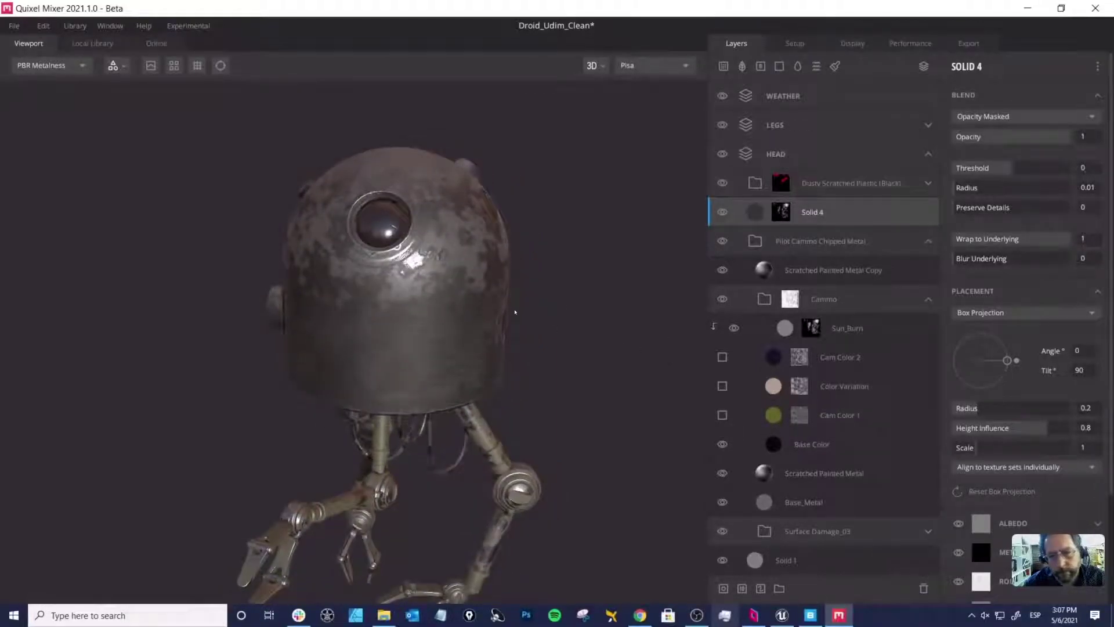
left_click_drag(515, 312, 530, 316)
left_click(722, 358)
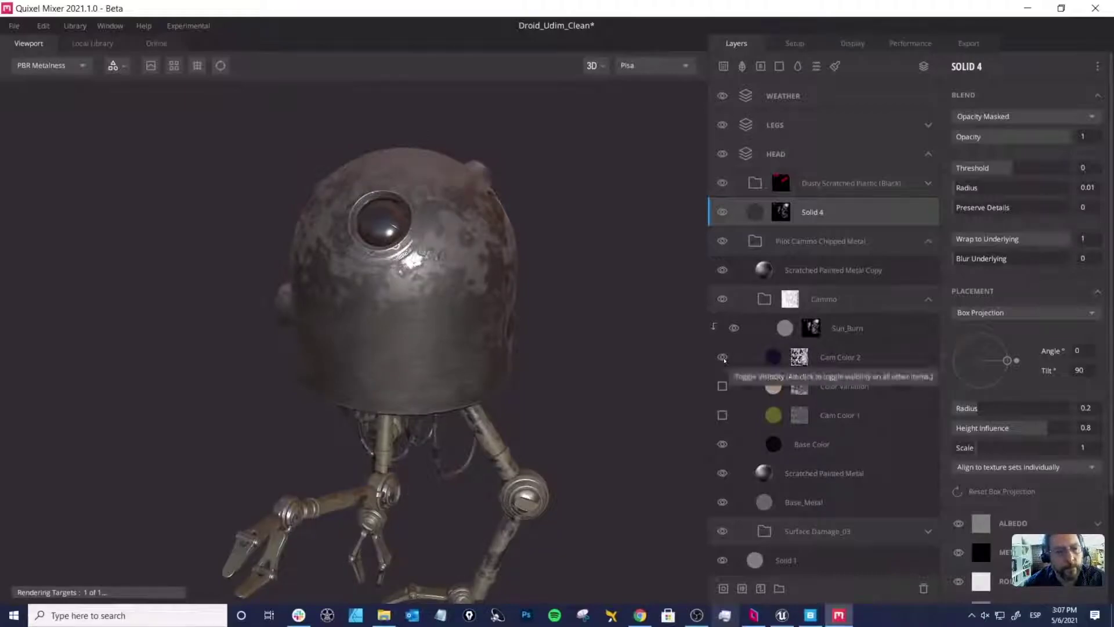
left_click(723, 357)
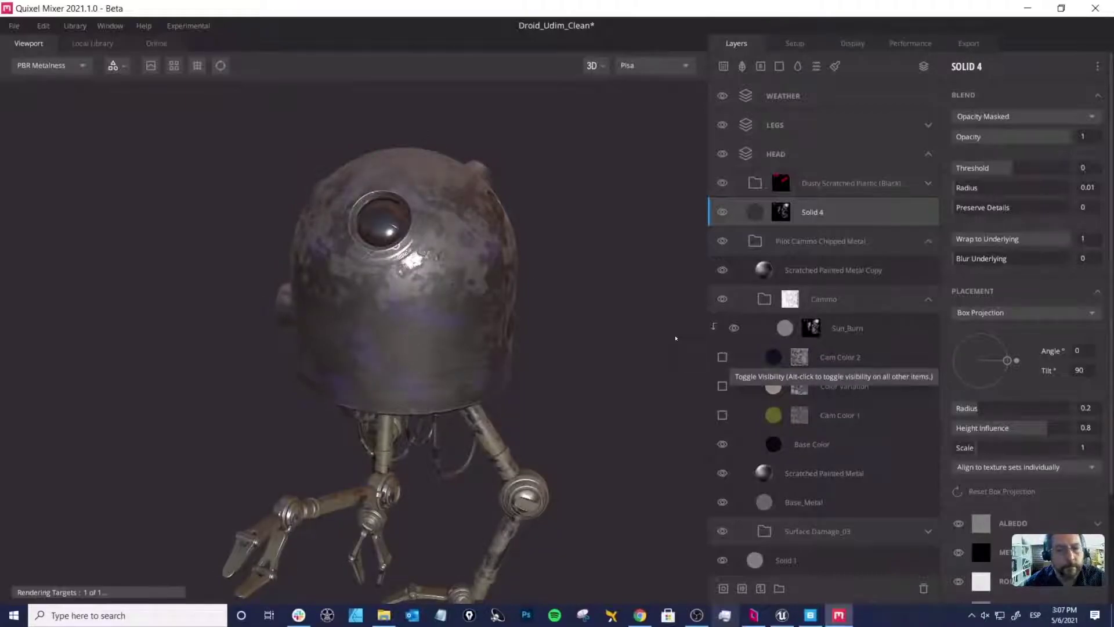
left_click_drag(509, 243, 485, 259)
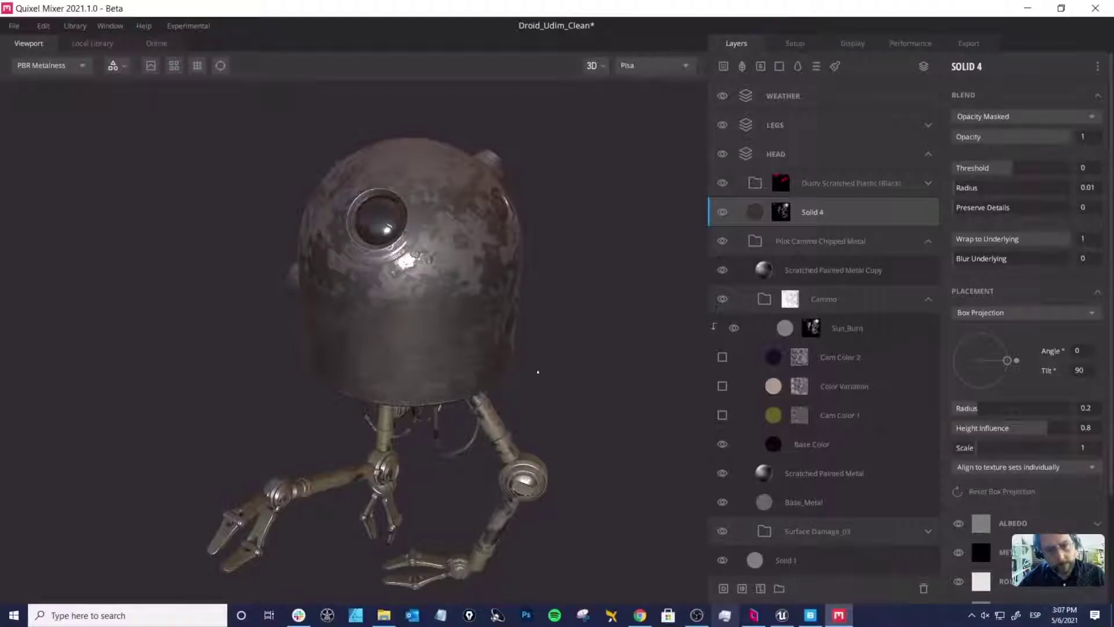
Step: Delete the Cam Color 1, Color Variation and Cam Color 2 layers from the Cammo group
left_click(779, 445)
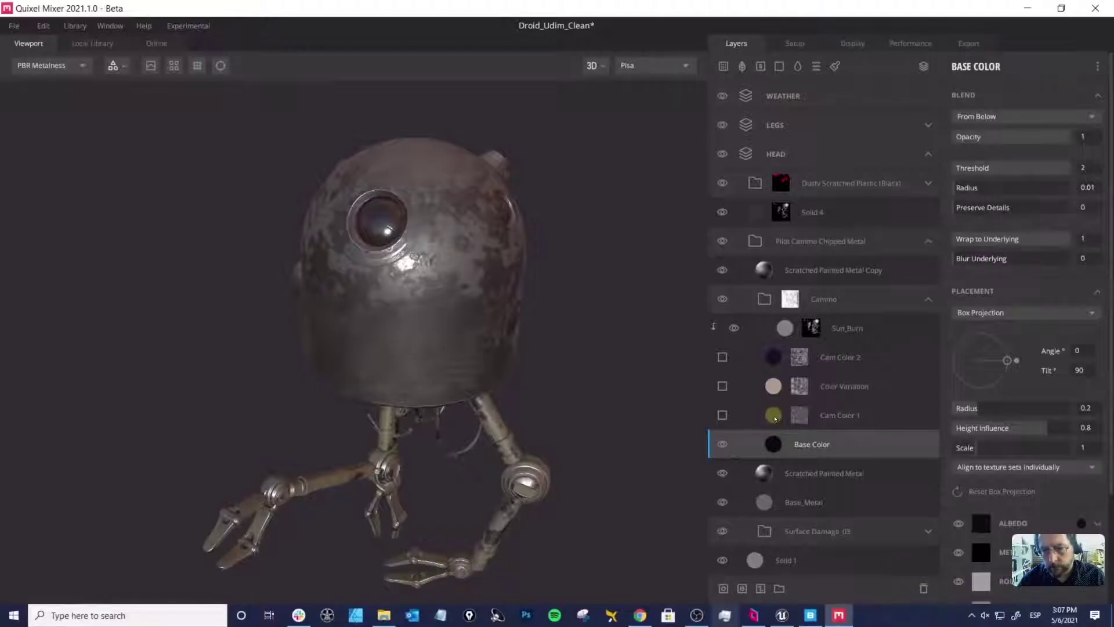
left_click(776, 419)
left_click(774, 387, "ctrl")
left_click(774, 360, "ctrl")
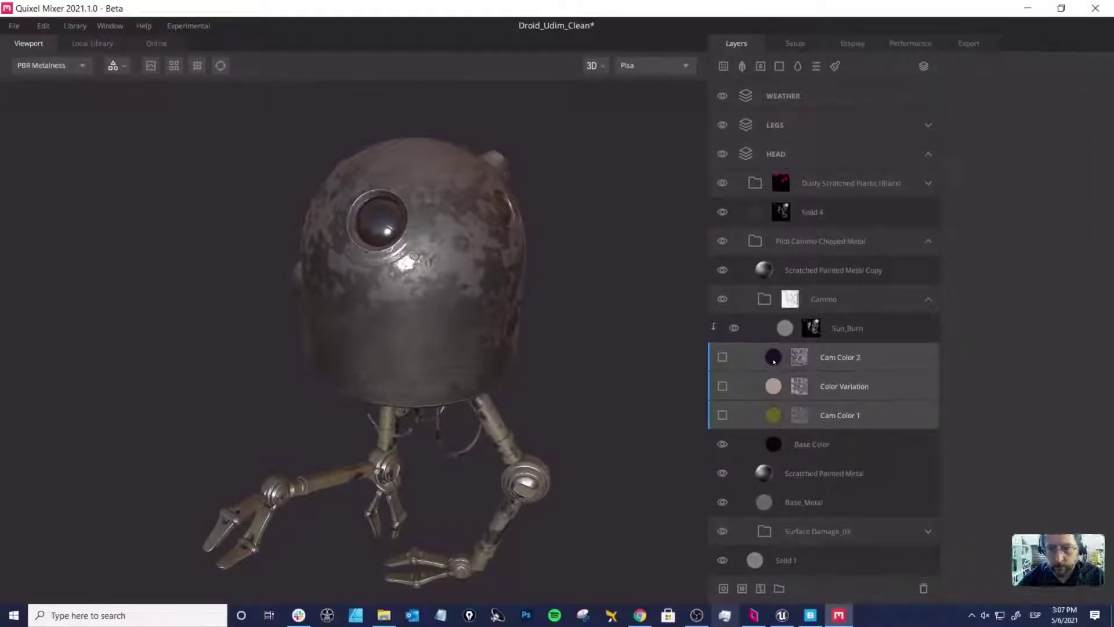
key("Delete")
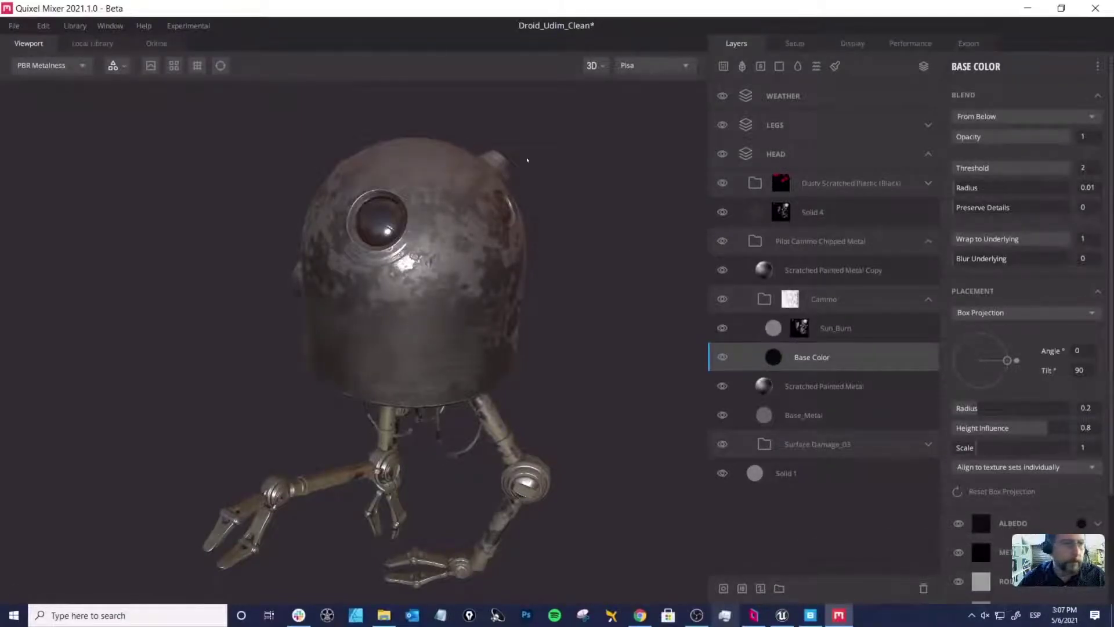
Step: Clear the local library search, filter it to Surface and add the Rusty Metal Sheet surface above the Base Color layer
left_click(95, 45)
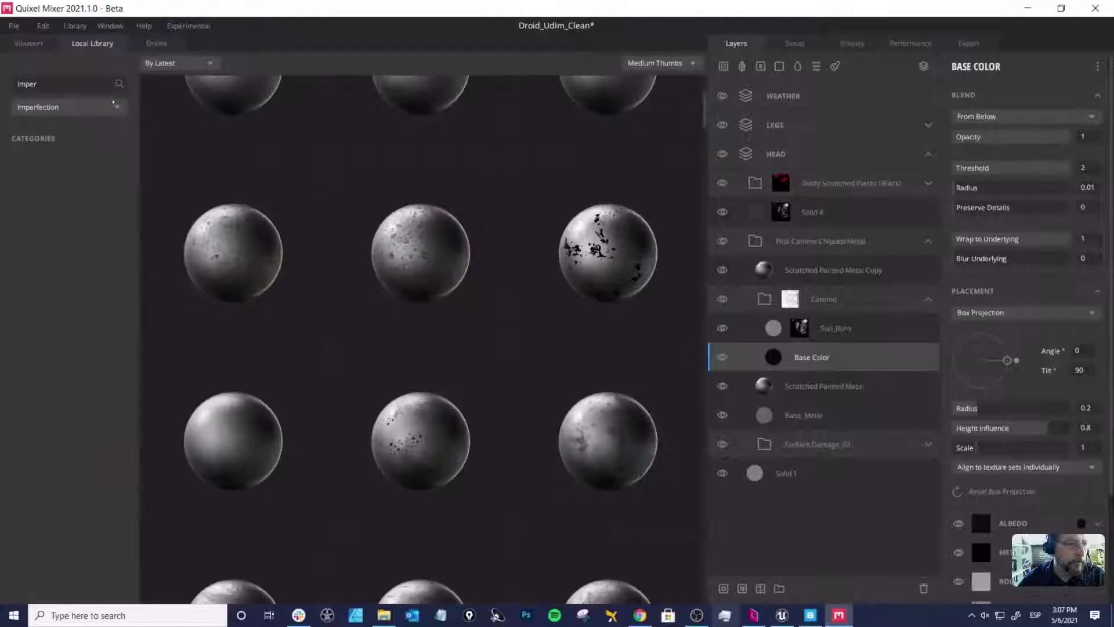
left_click(46, 83)
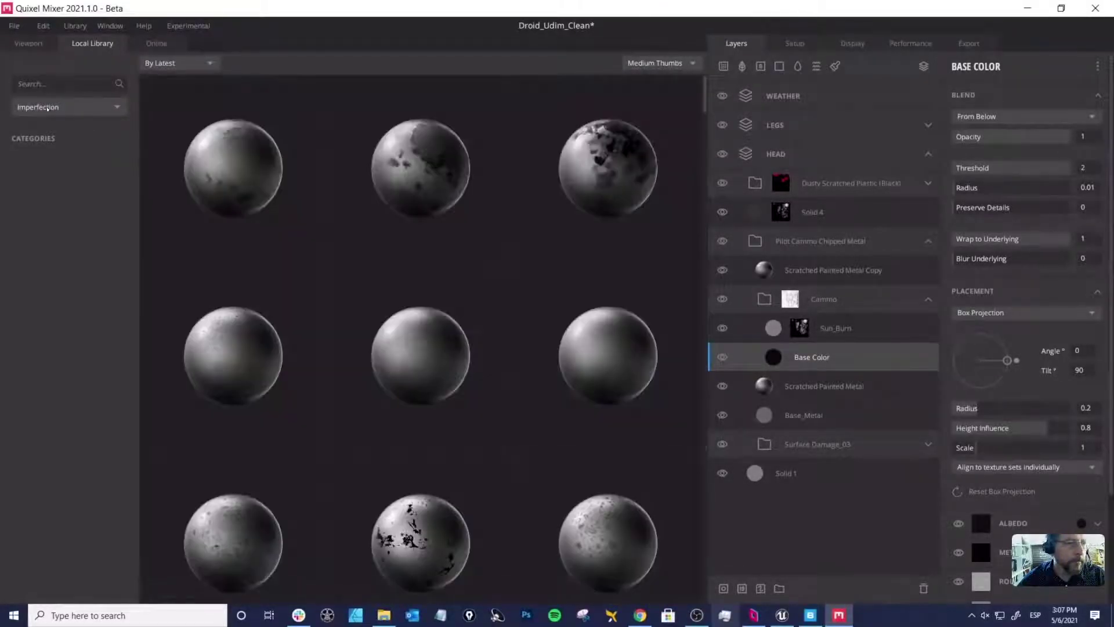
left_click(48, 109)
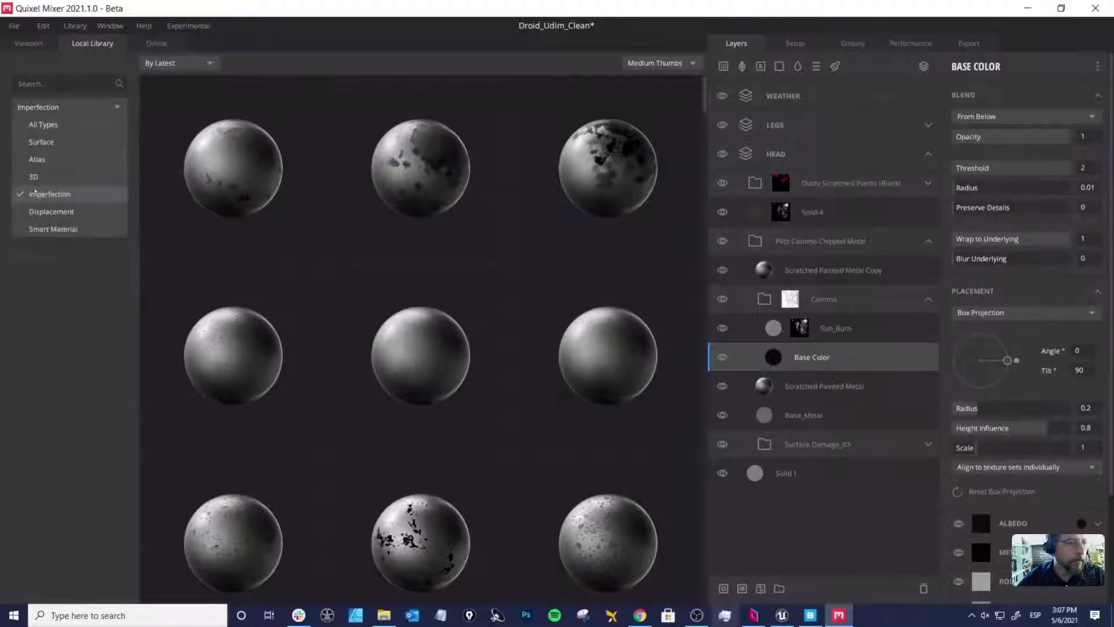
left_click(49, 143)
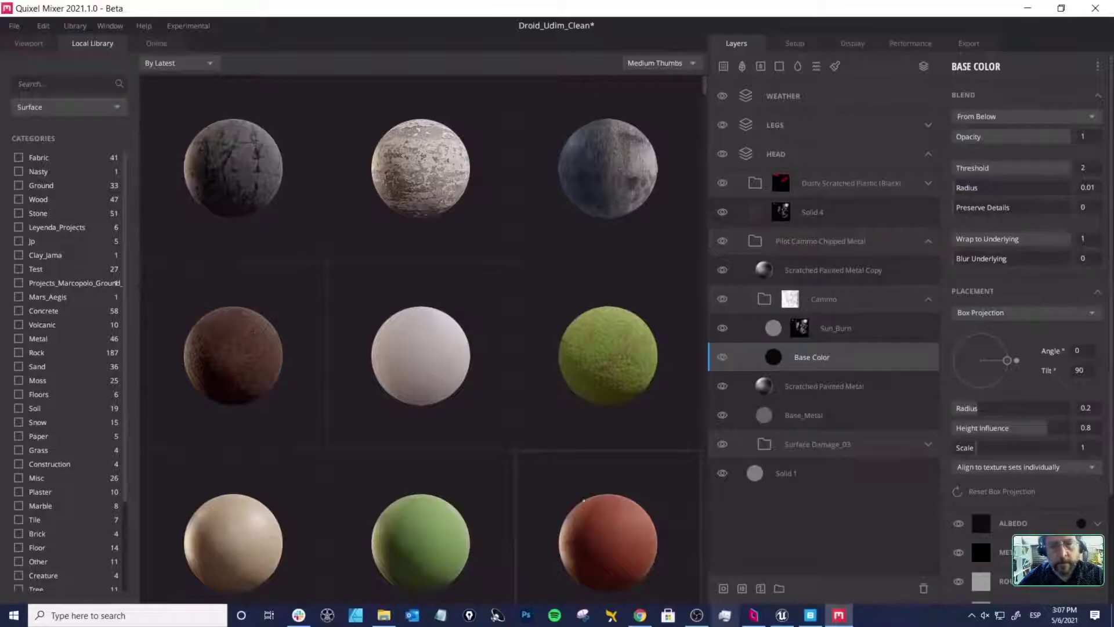
left_click(584, 500)
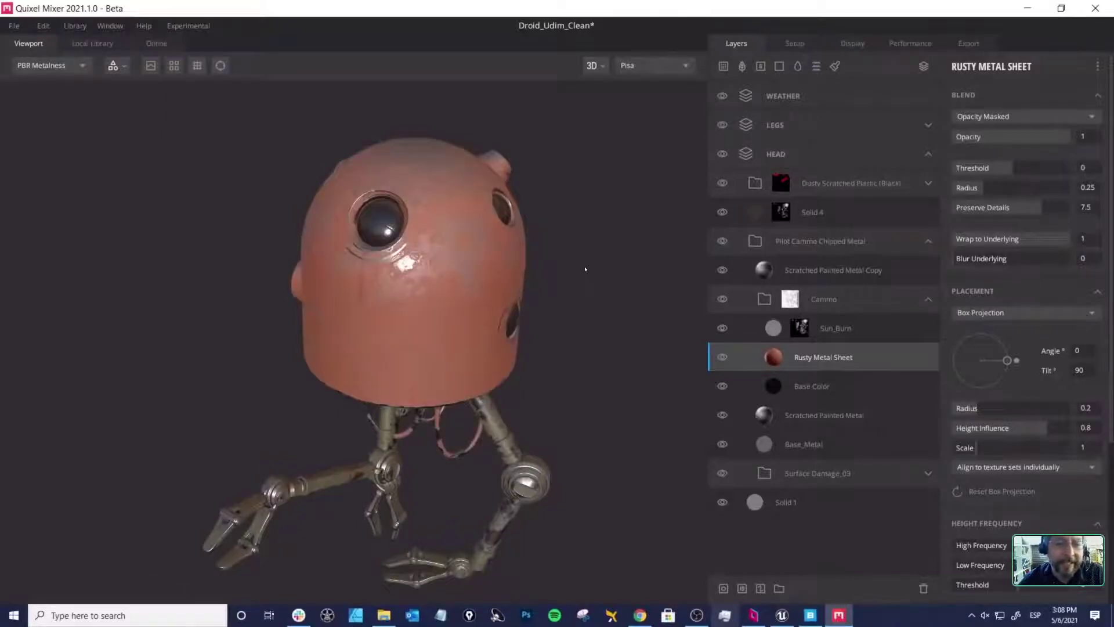
Step: Expand the Dusty Scratched Plastic (Black) group and hide it
left_click_drag(582, 239, 585, 237, "alt")
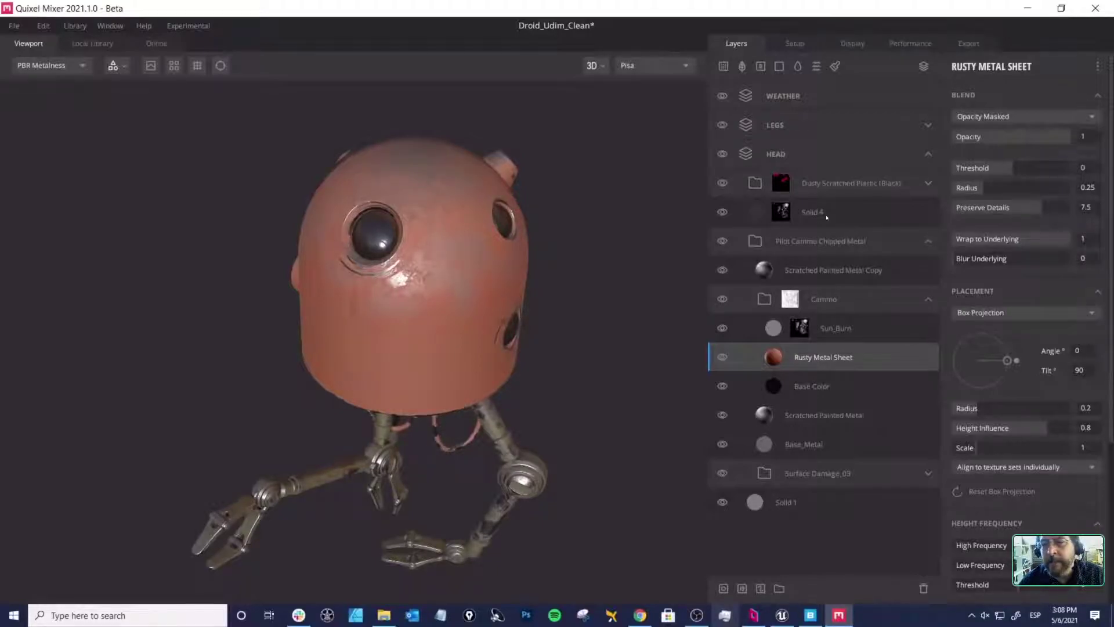
left_click(929, 184)
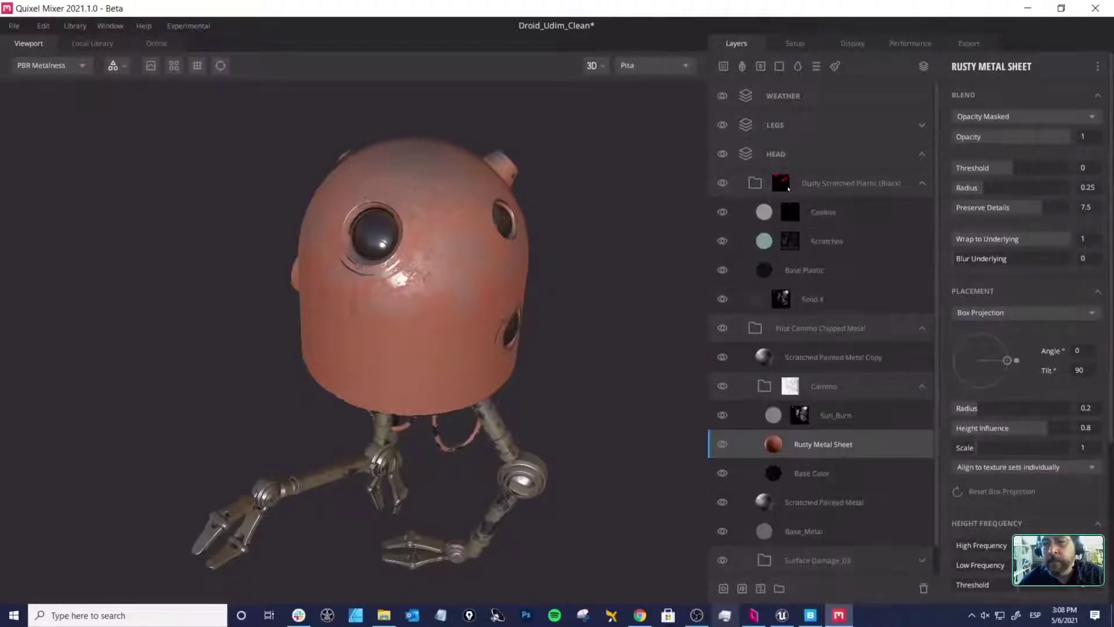
left_click(722, 183)
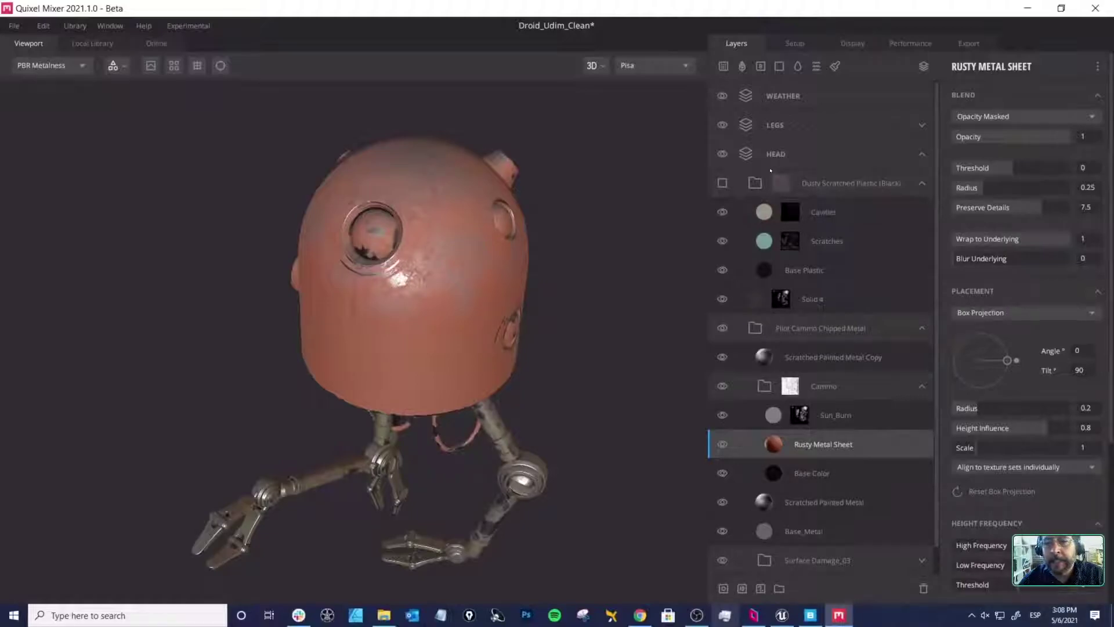
Step: Collapse and hide the Pilot Cammo Chipped Metal group, and hide the WEATHER and LEGS layer sets
left_click(922, 329)
left_click(909, 321)
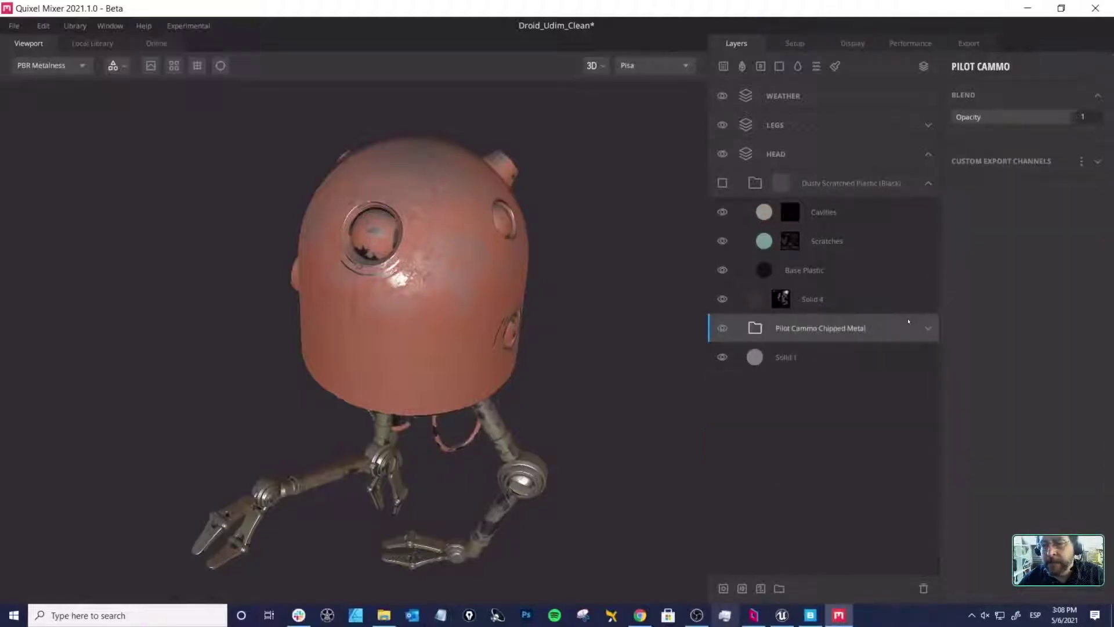
left_click(722, 328)
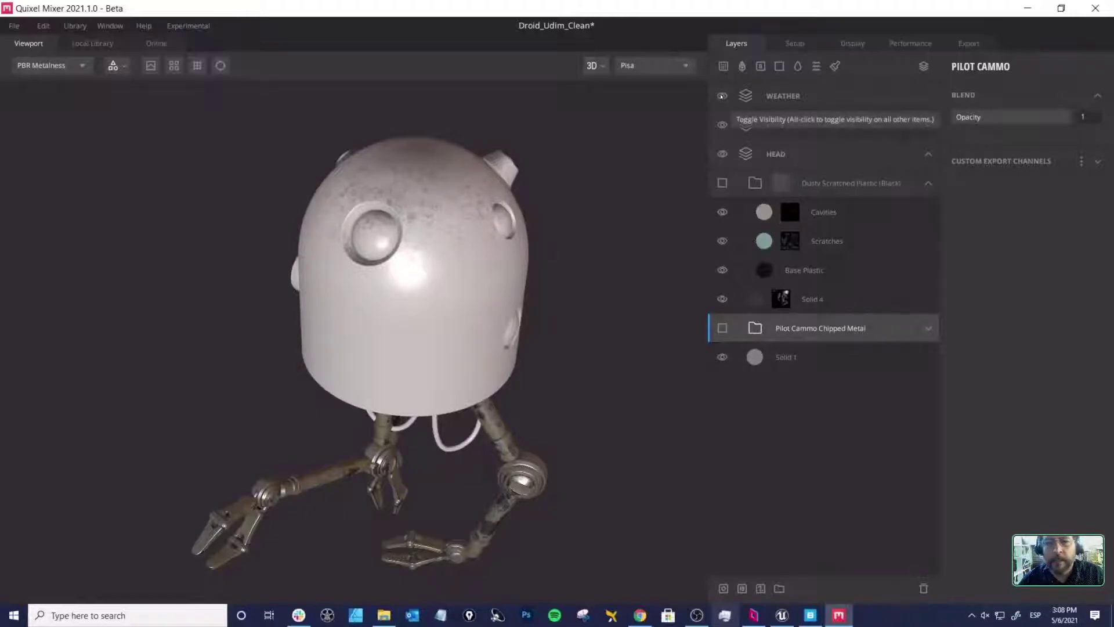
left_click(722, 96)
middle_click_drag(550, 203, 547, 215)
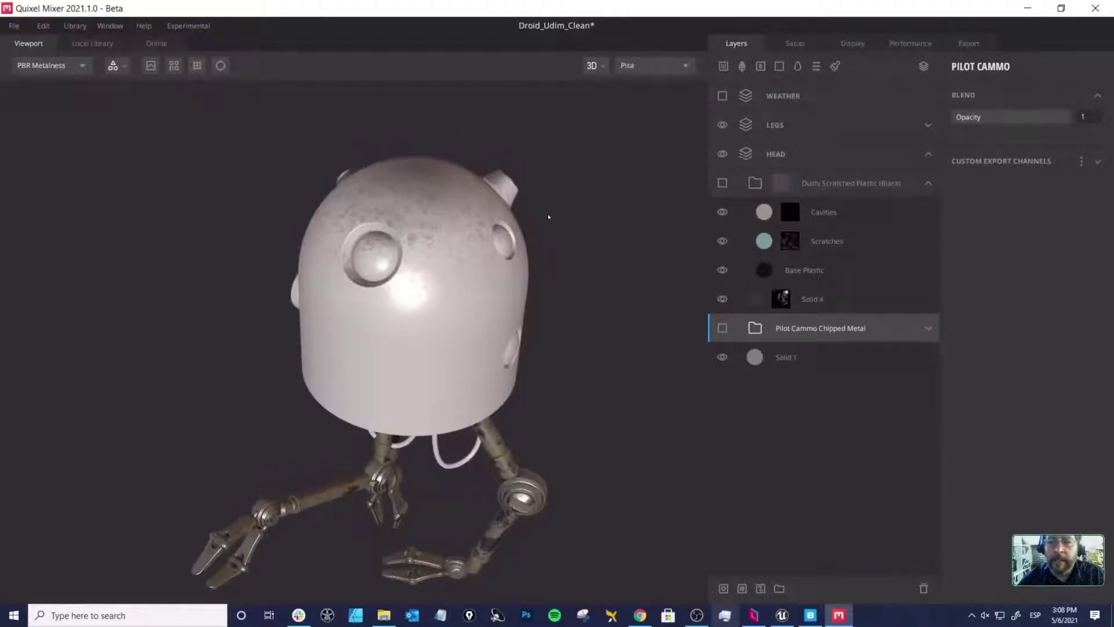
left_click_drag(587, 263, 587, 248)
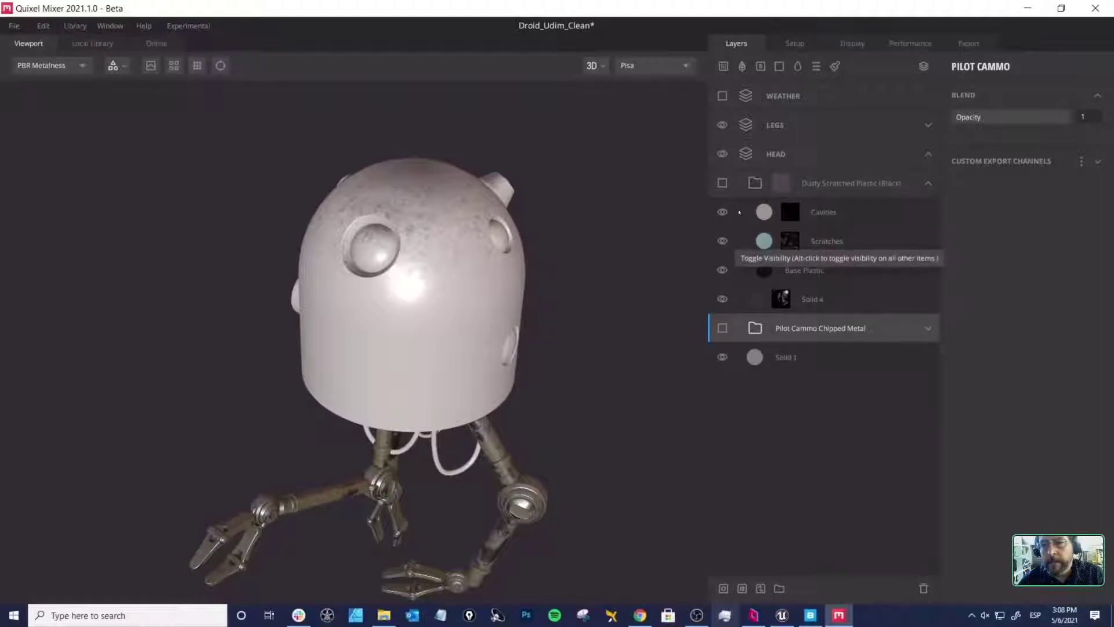
left_click(721, 125)
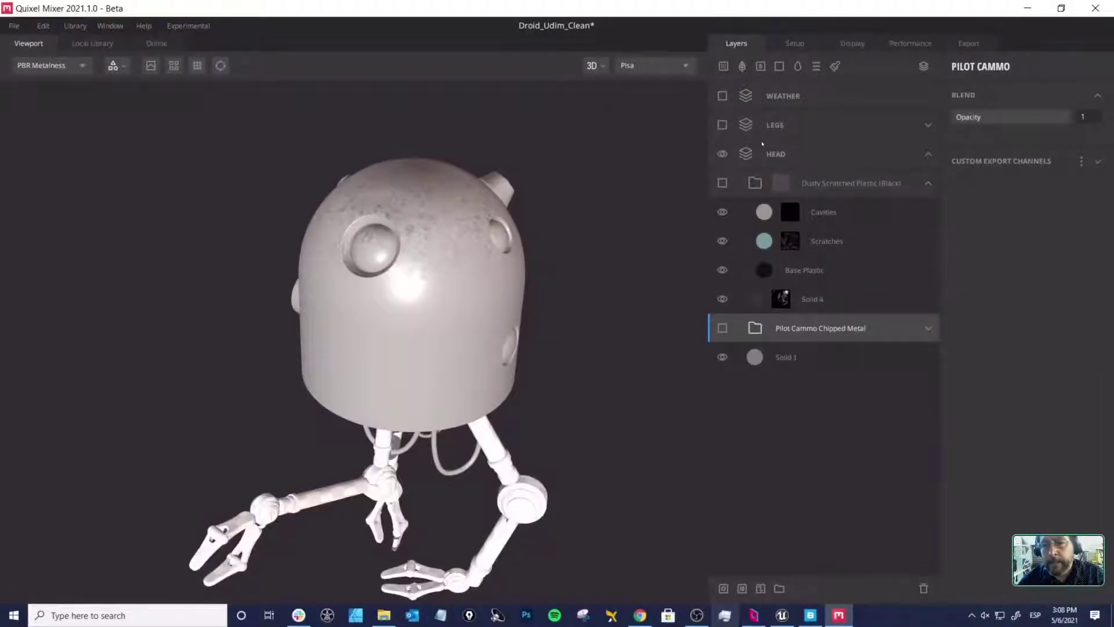
Step: Check what the HEAD layer set and its Dusty Scratched Plastic (Black) group affect by toggling their visibility
left_click(775, 209)
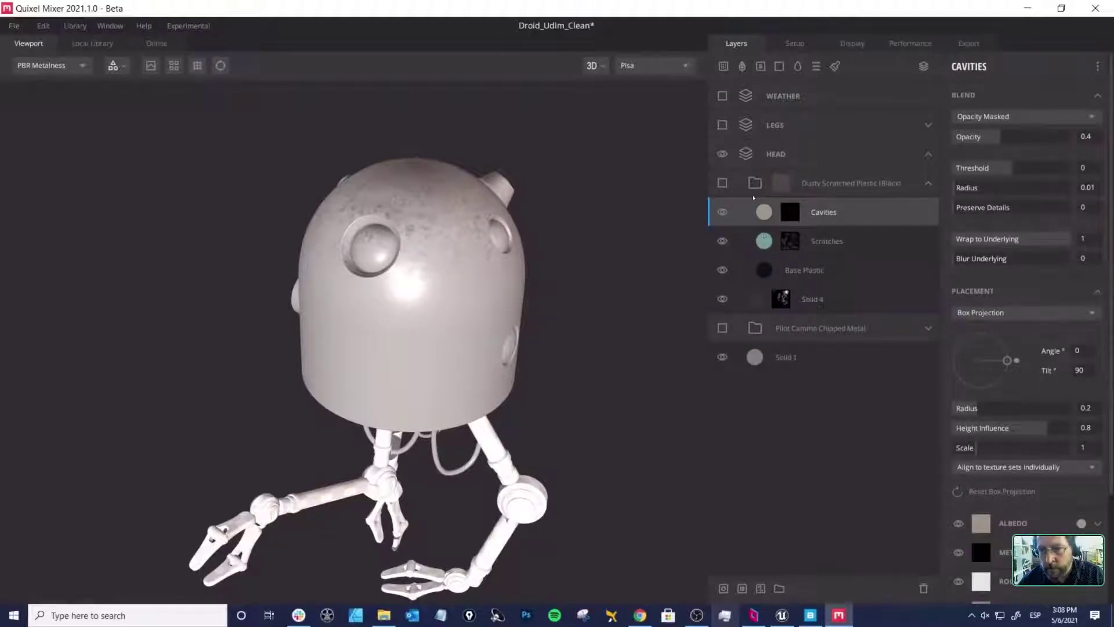
left_click(821, 184)
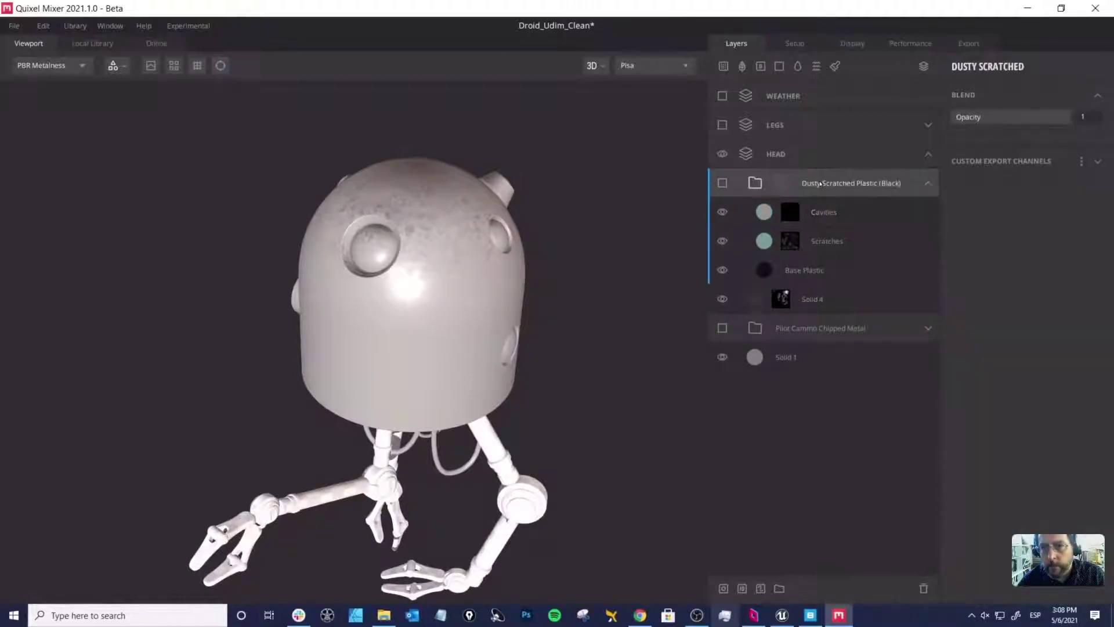
left_click(847, 98)
left_click(835, 125)
left_click(812, 153)
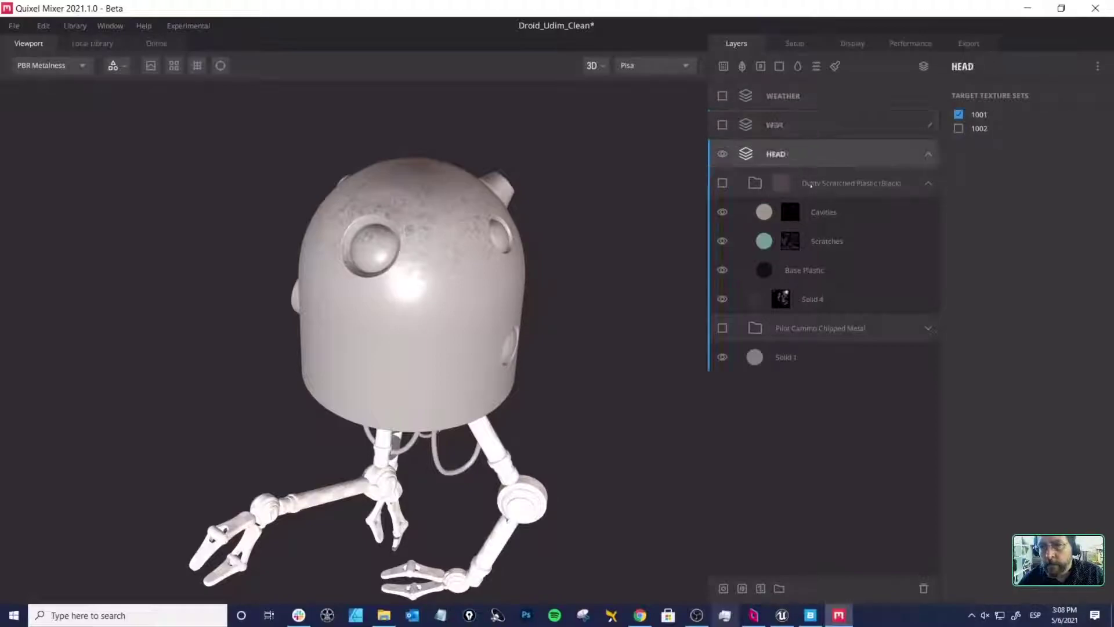
left_click(723, 154)
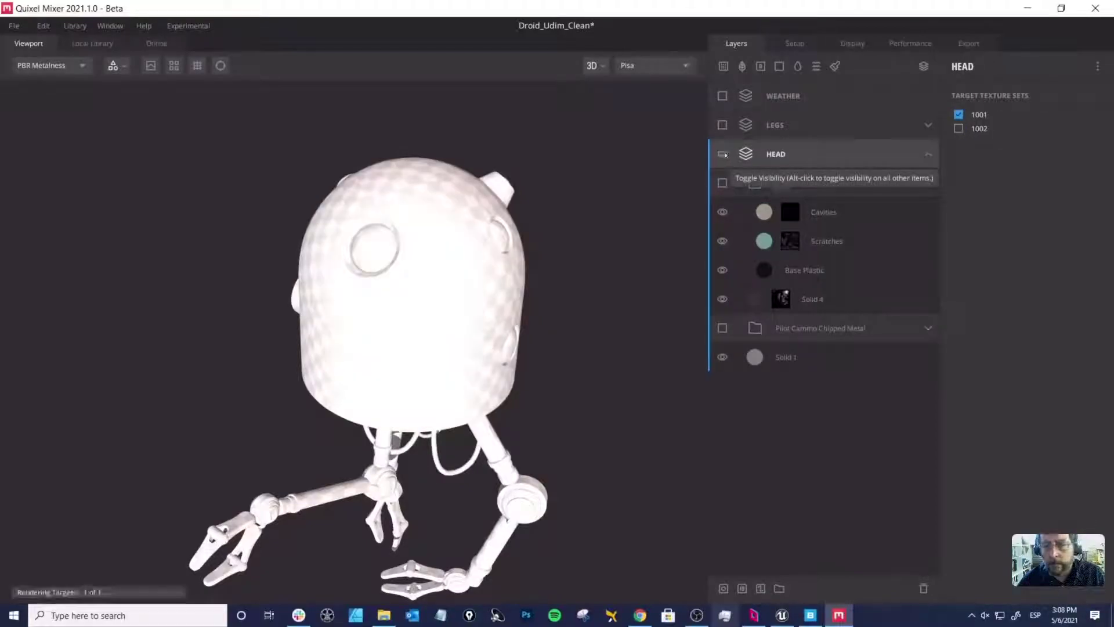
left_click(723, 154)
left_click(764, 184)
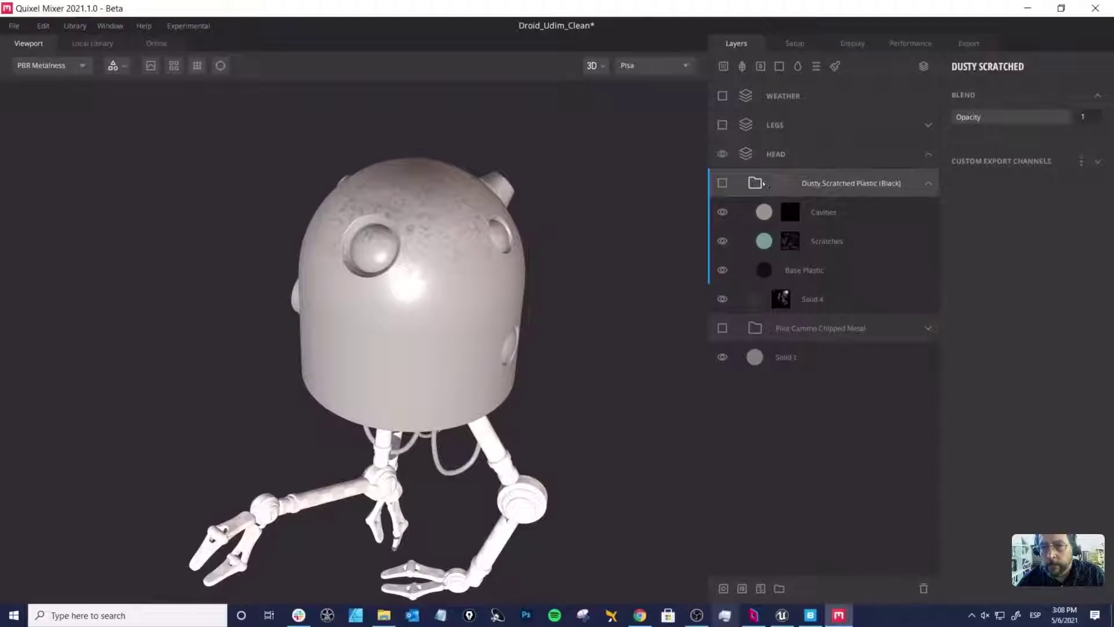
left_click(722, 182)
left_click(722, 183)
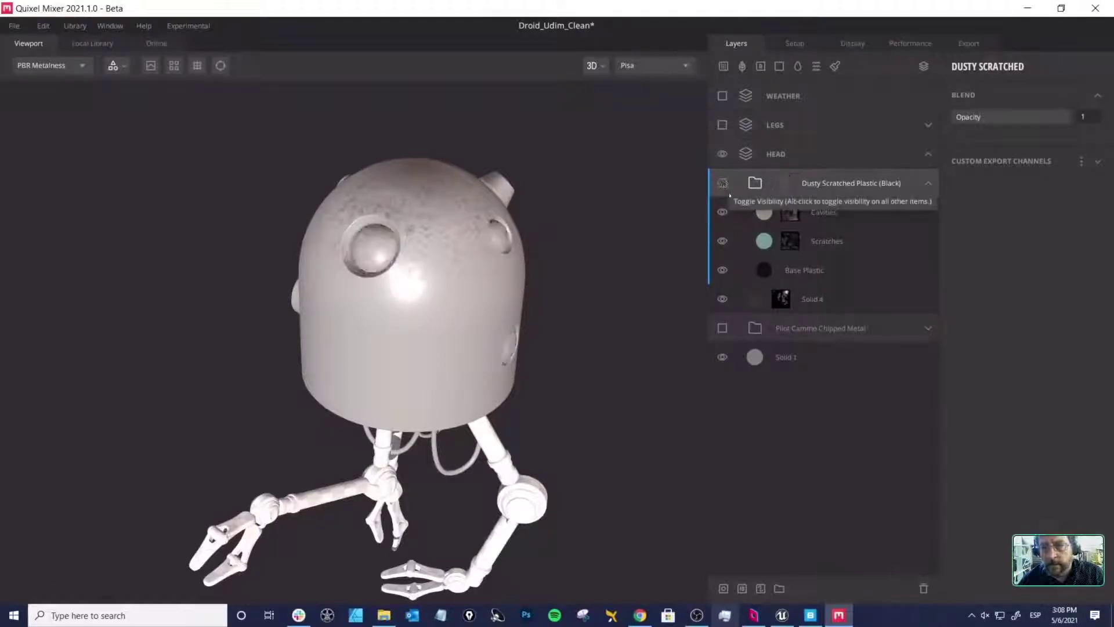
Step: Rename the Dusty Scratched Plastic (Black) group as Eyes, collapse it and make it visible
double_click(833, 184)
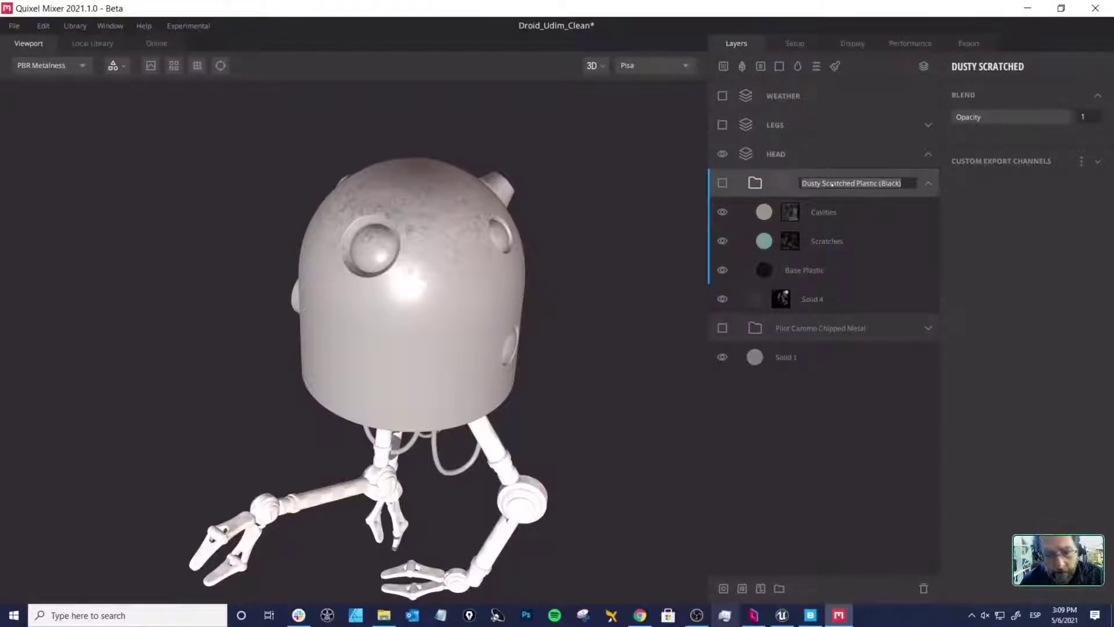
type("es")
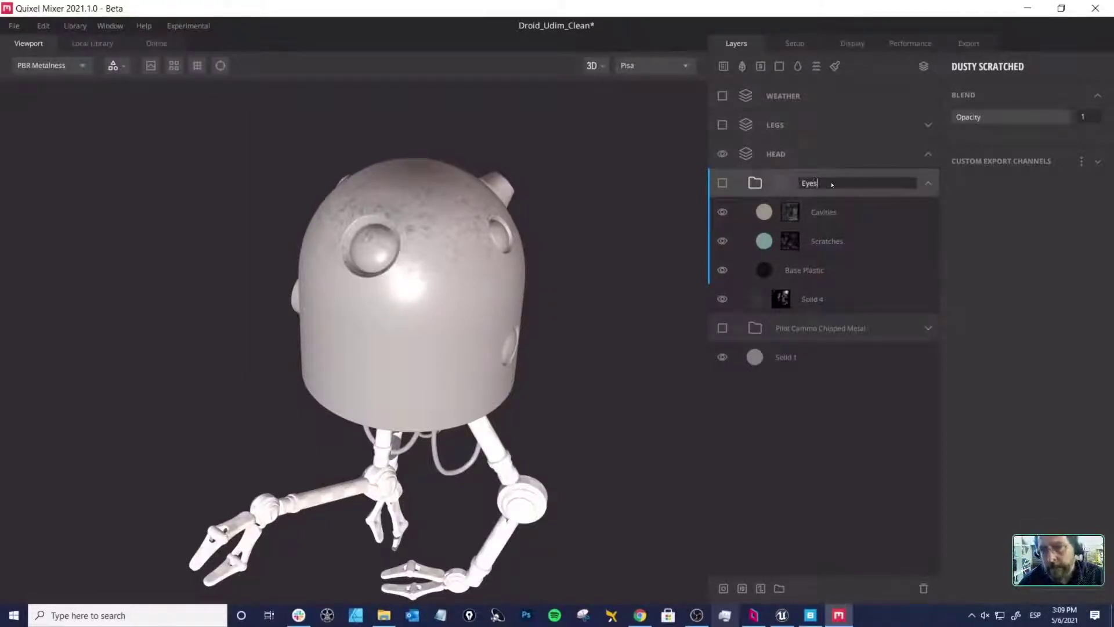
key("Return")
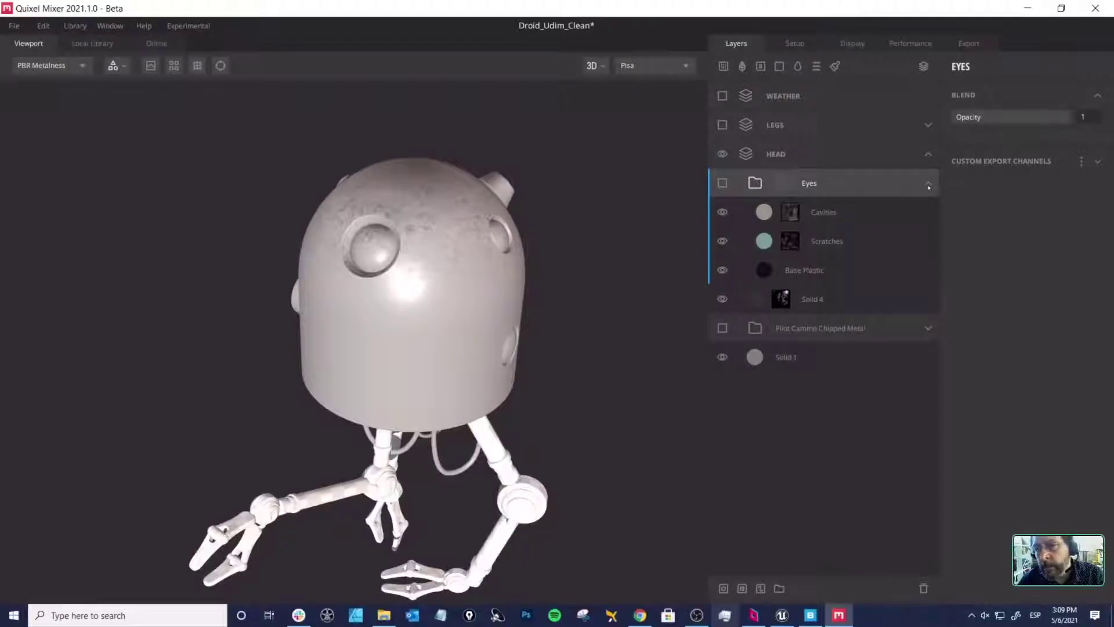
left_click(928, 185)
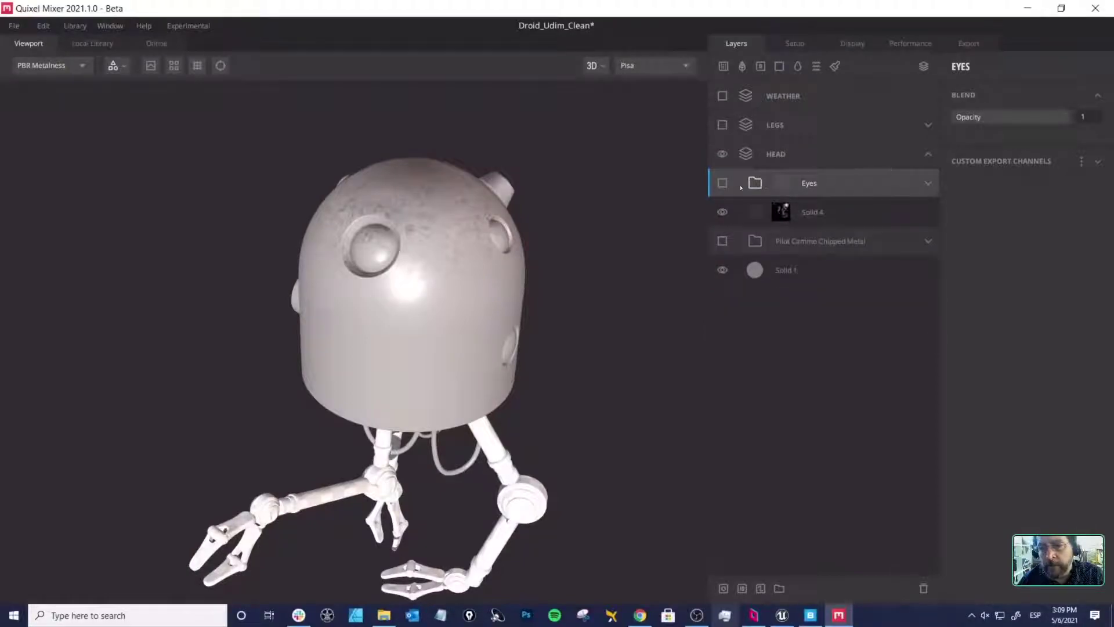
left_click(723, 184)
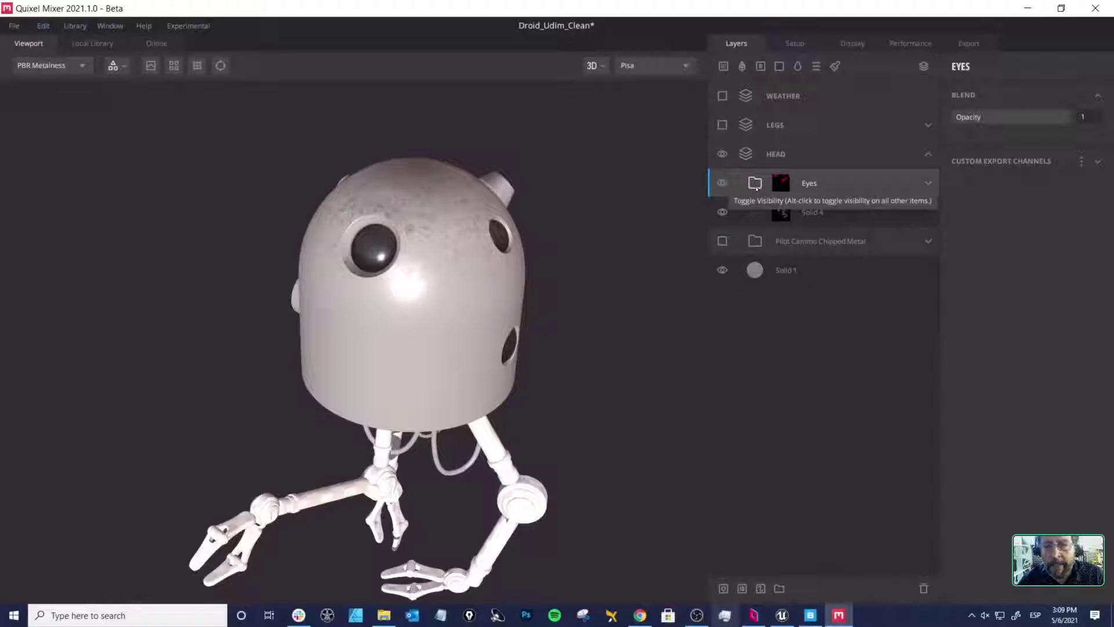
Step: Check the Solid 4 layer's effect by toggling its visibility and rename the layer as Stains
left_click(757, 213)
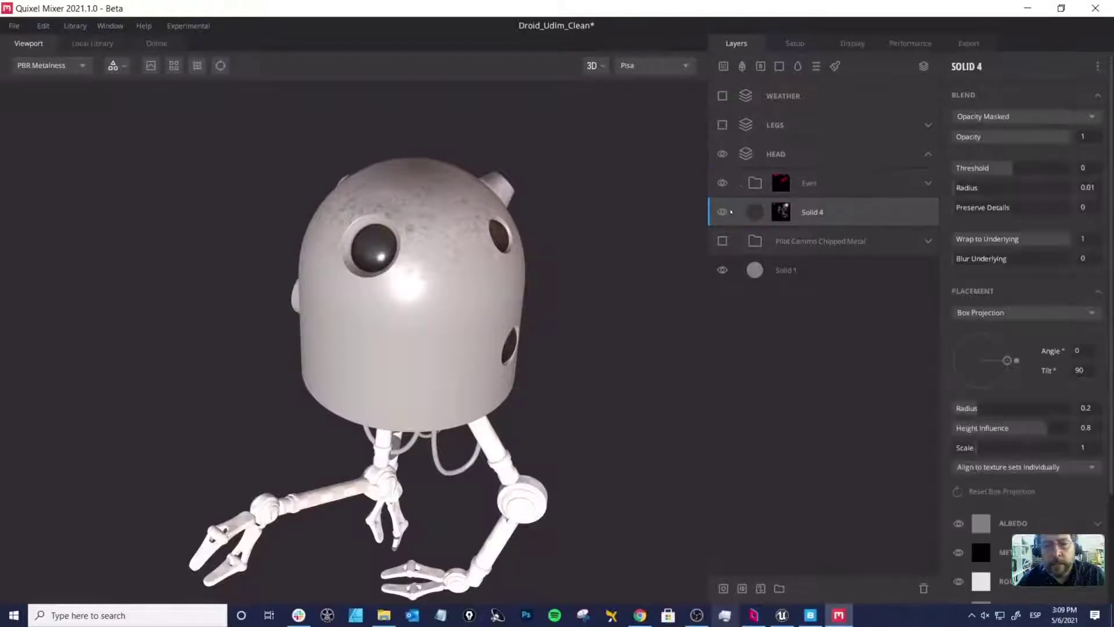
left_click(723, 212)
left_click(723, 213)
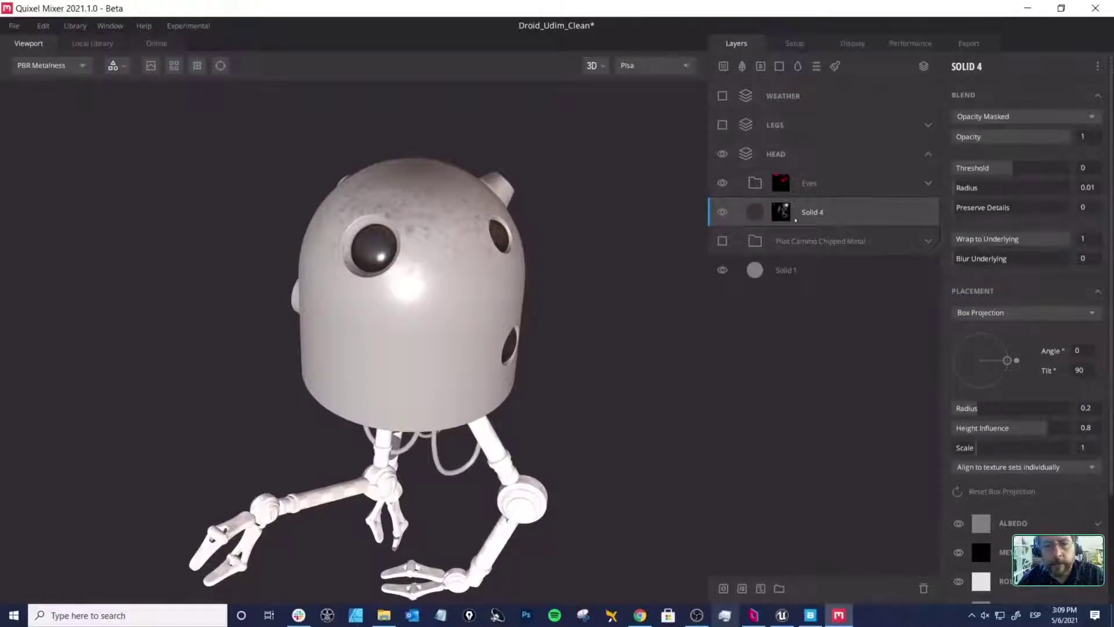
double_click(821, 212)
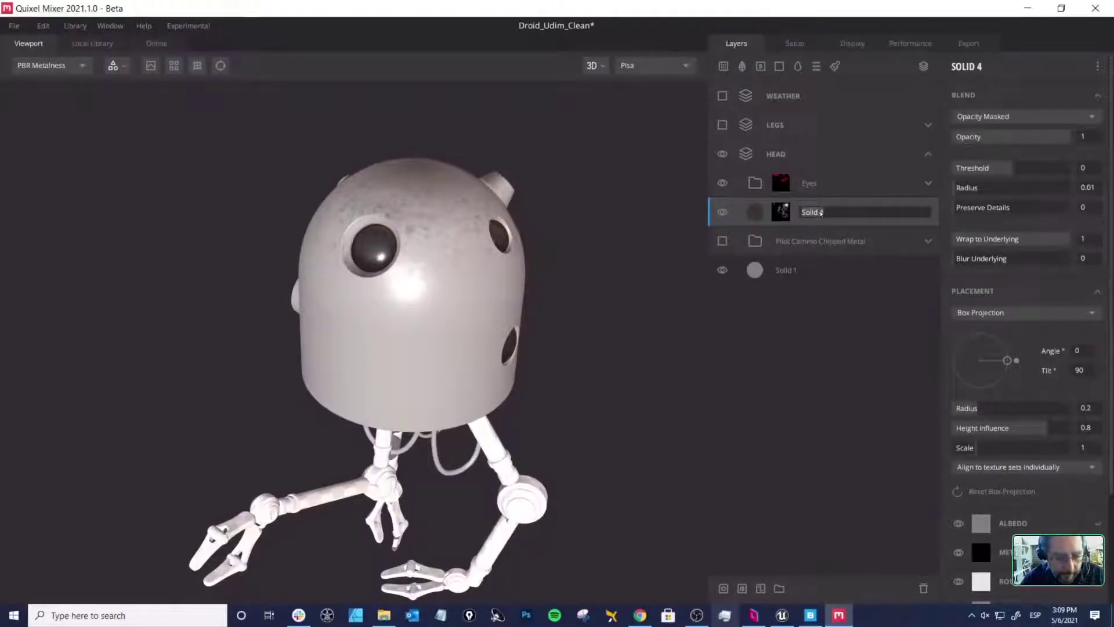
type("Stains")
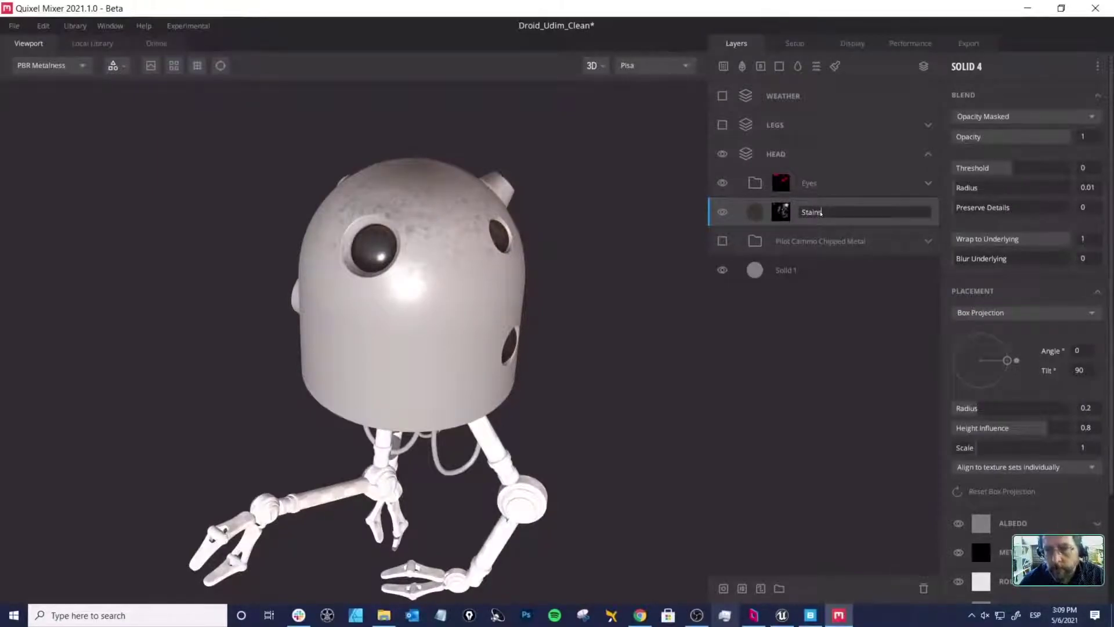
key("Return")
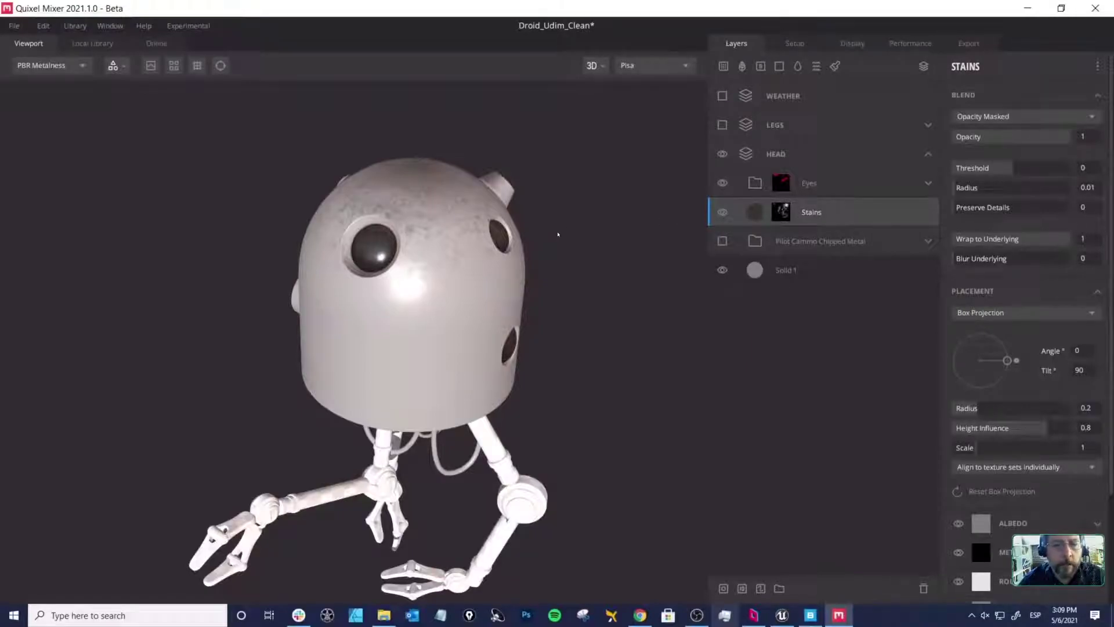
Step: Show and expand the Pilot Cammo Chipped Metal group and rename it as Head
mouse_move(559, 246)
left_mouse_down("alt")
mouse_move(547, 251)
mouse_move(579, 239)
mouse_move(557, 232)
left_mouse_up("alt")
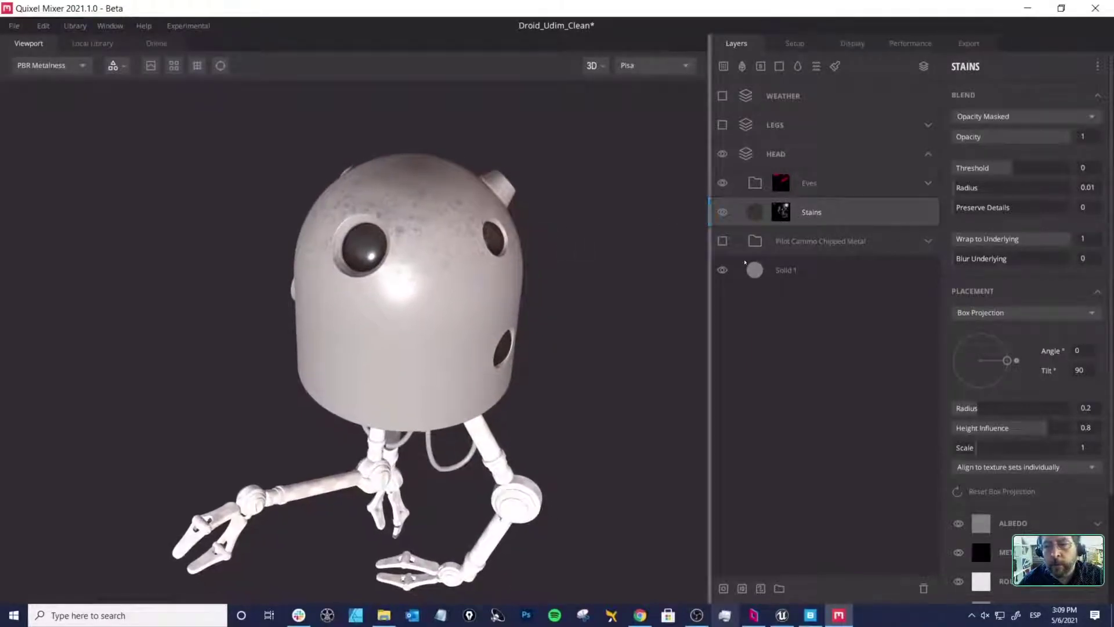
left_click(755, 242)
left_click(722, 240)
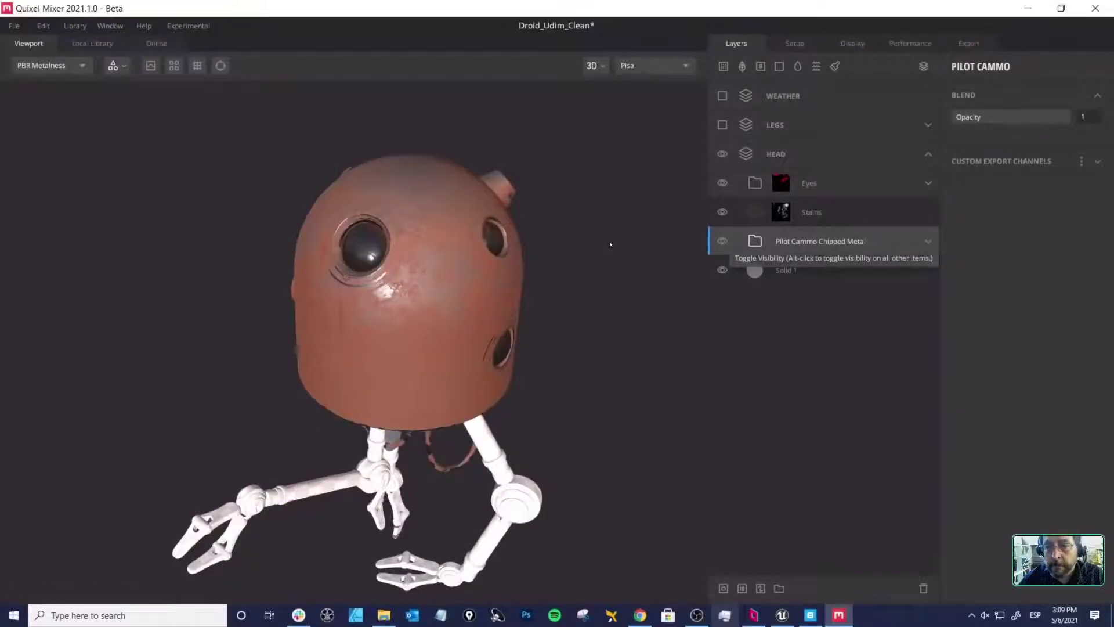
left_click(926, 243)
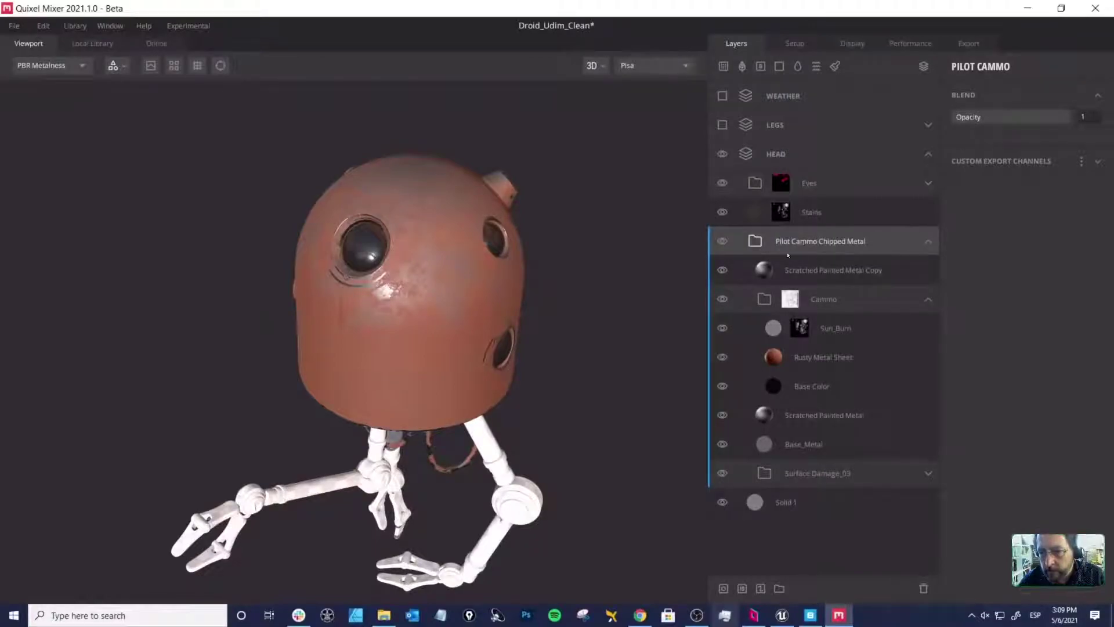
double_click(795, 243)
key("ctrl+a")
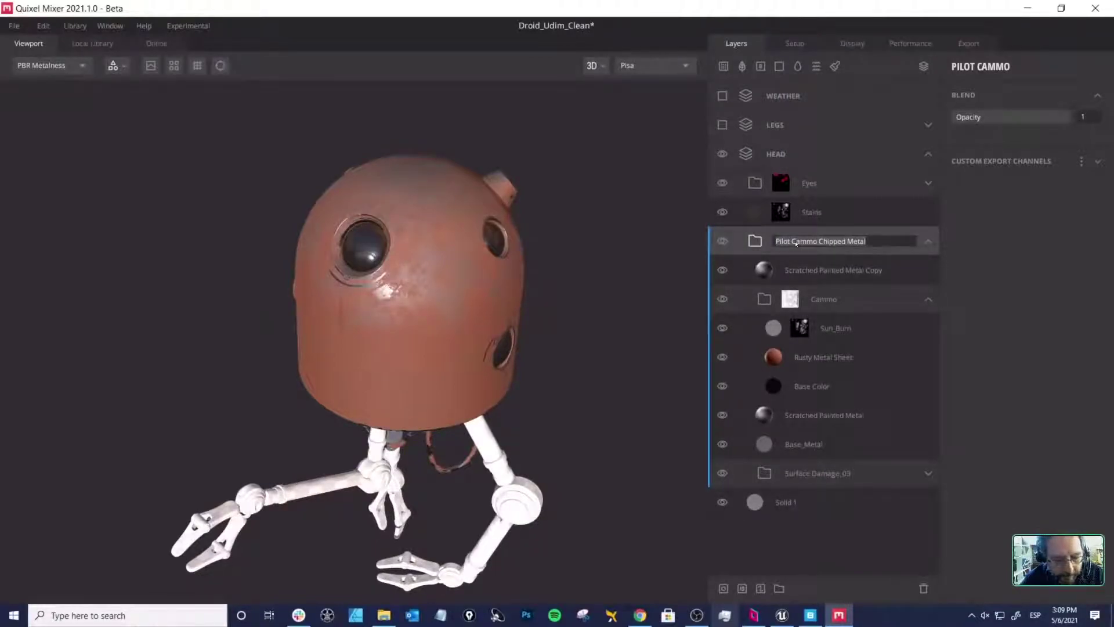
type("Head")
key("Return")
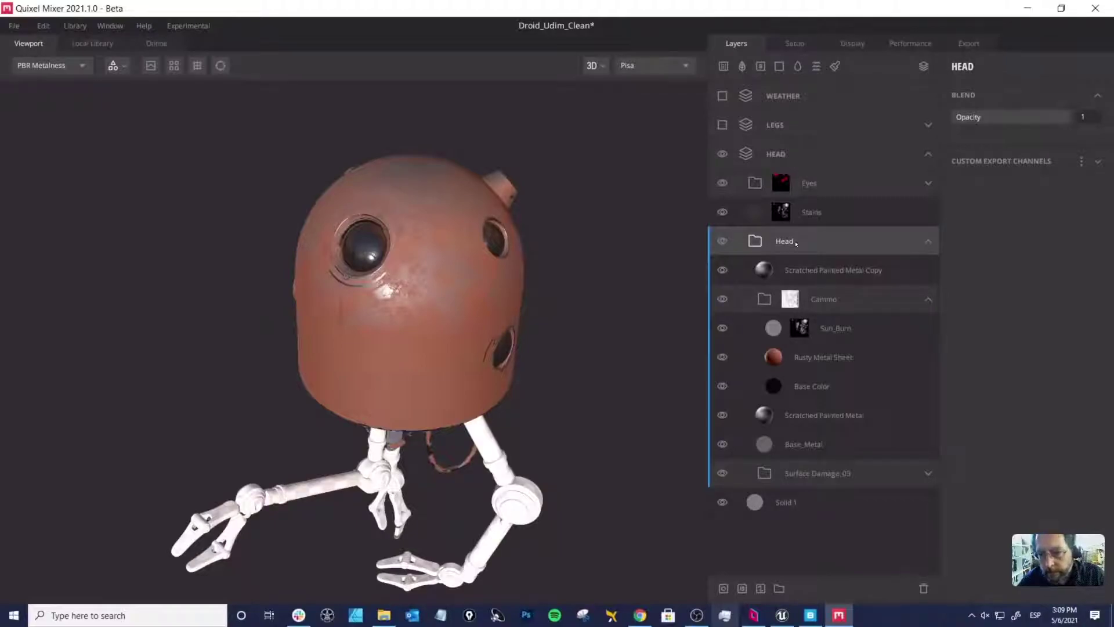
Step: Examine the Rusty Metal Sheet layer on the head up close from several angles and compare the head with the layer hidden
left_click(777, 358)
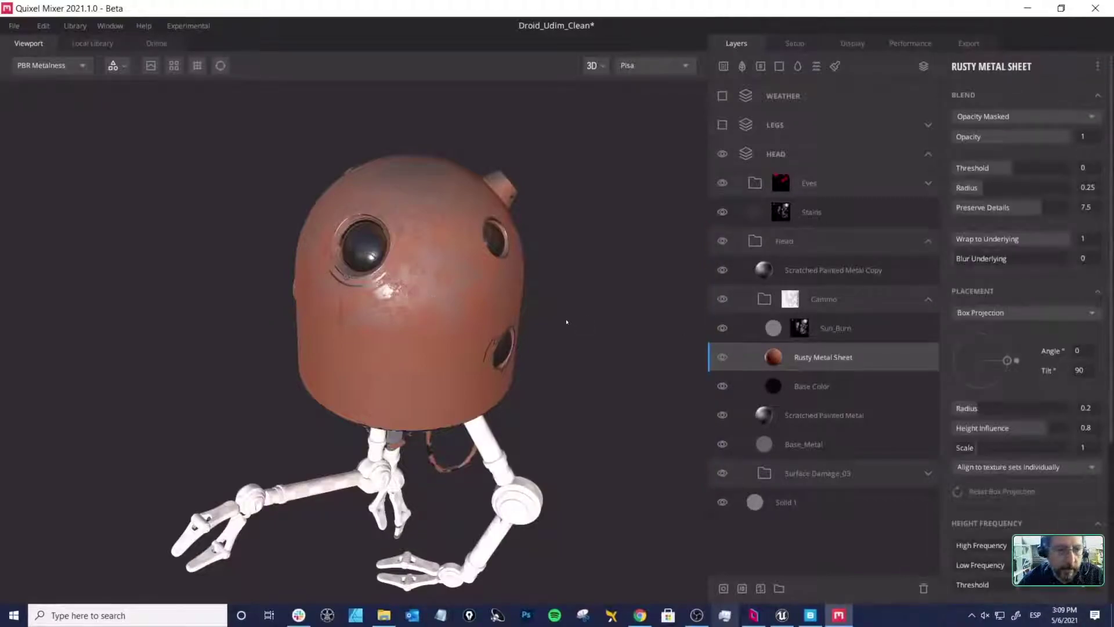
scroll(500, 404, "up", 3)
scroll(380, 316, "up", 1)
left_click_drag(381, 316, 472, 304)
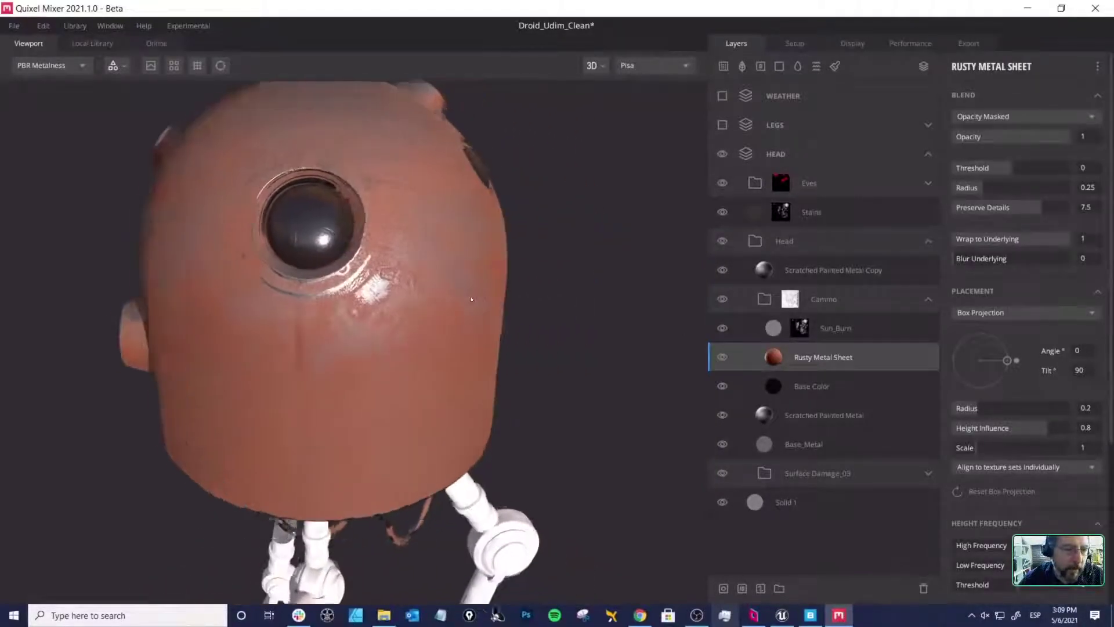
middle_click_drag(344, 271, 370, 294)
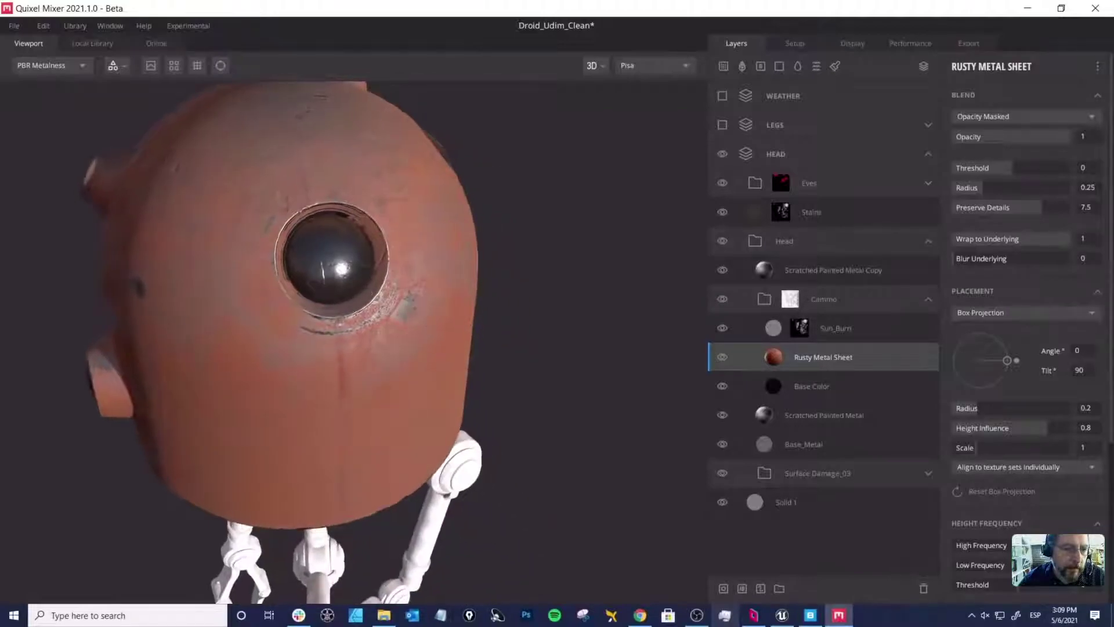
scroll(370, 294, "up", 3)
left_click_drag(367, 274, 452, 338)
scroll(465, 321, "down", 1)
scroll(510, 330, "down", 2)
middle_click_drag(489, 361, 453, 300)
scroll(450, 296, "down", 1)
mouse_move(408, 288)
left_mouse_down()
mouse_move(366, 285)
mouse_move(404, 289)
left_mouse_up()
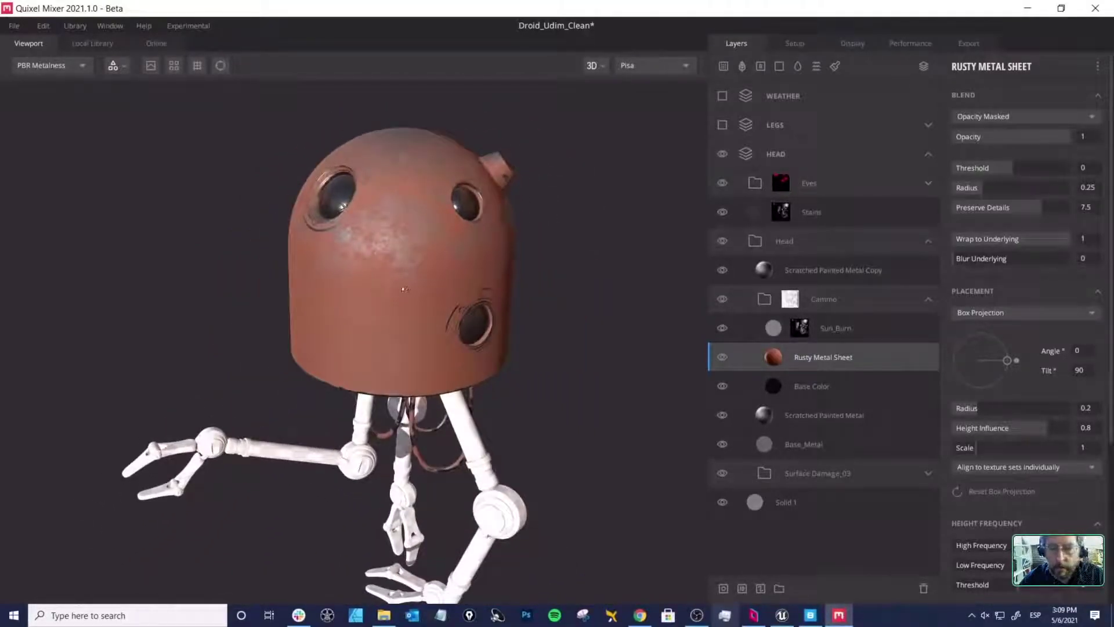
left_click(723, 358)
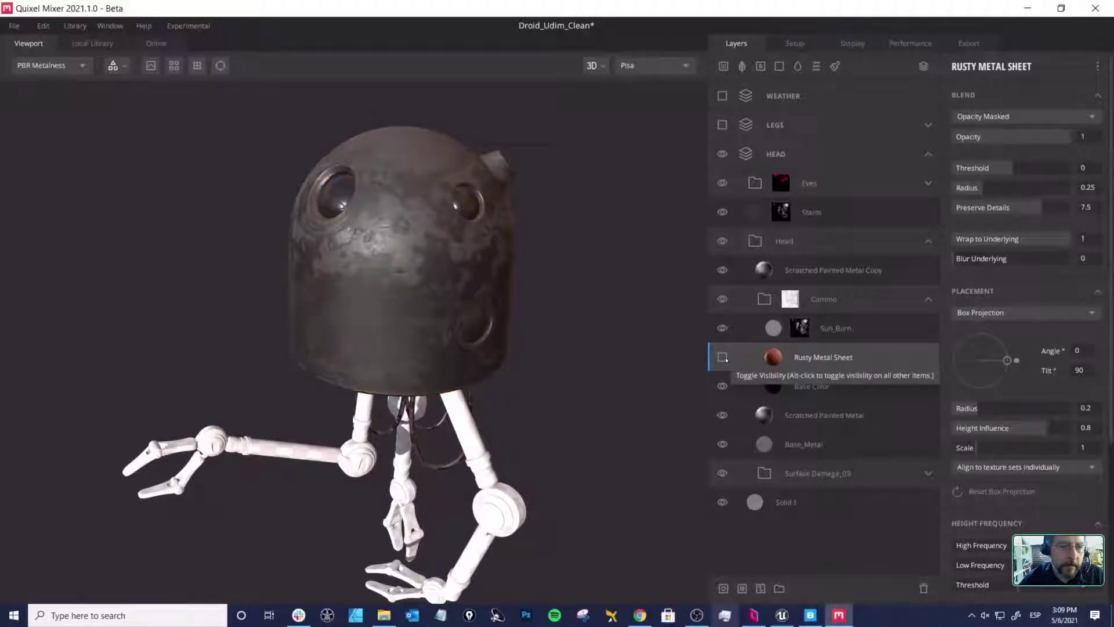
left_click(723, 358)
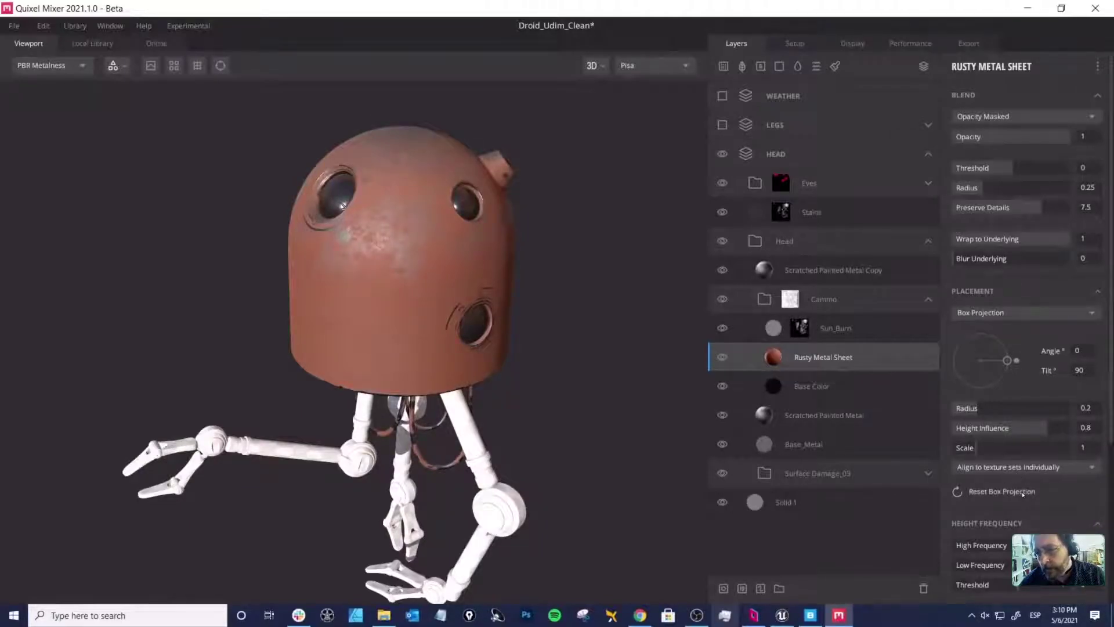
Step: Set the albedo blend mode of the Rusty Metal Sheet layer to Multiply
left_click(791, 397)
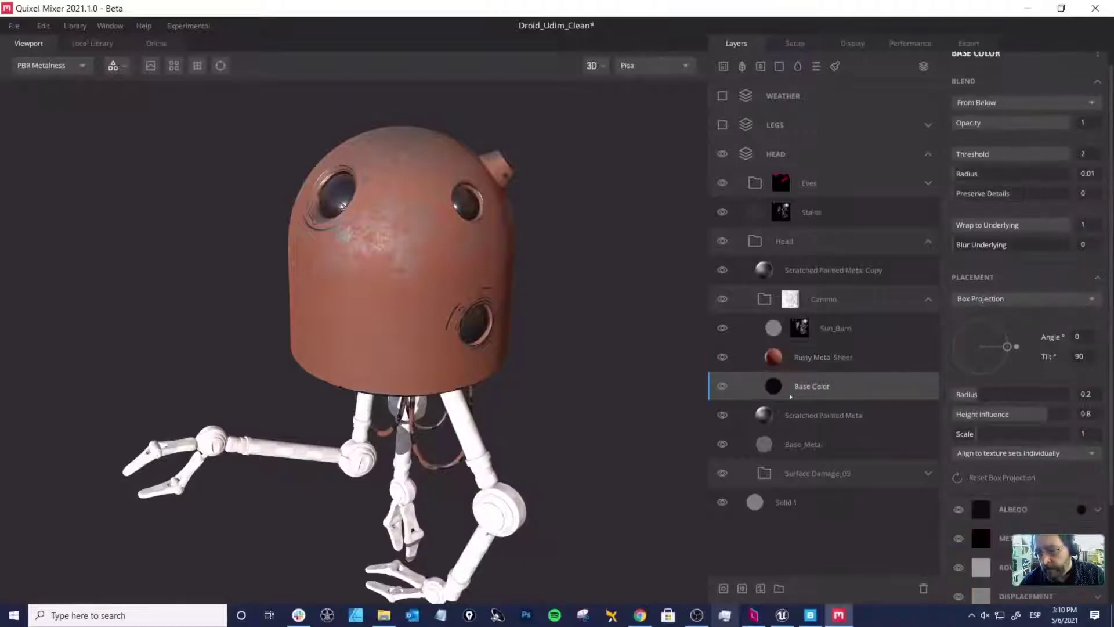
left_click(773, 366)
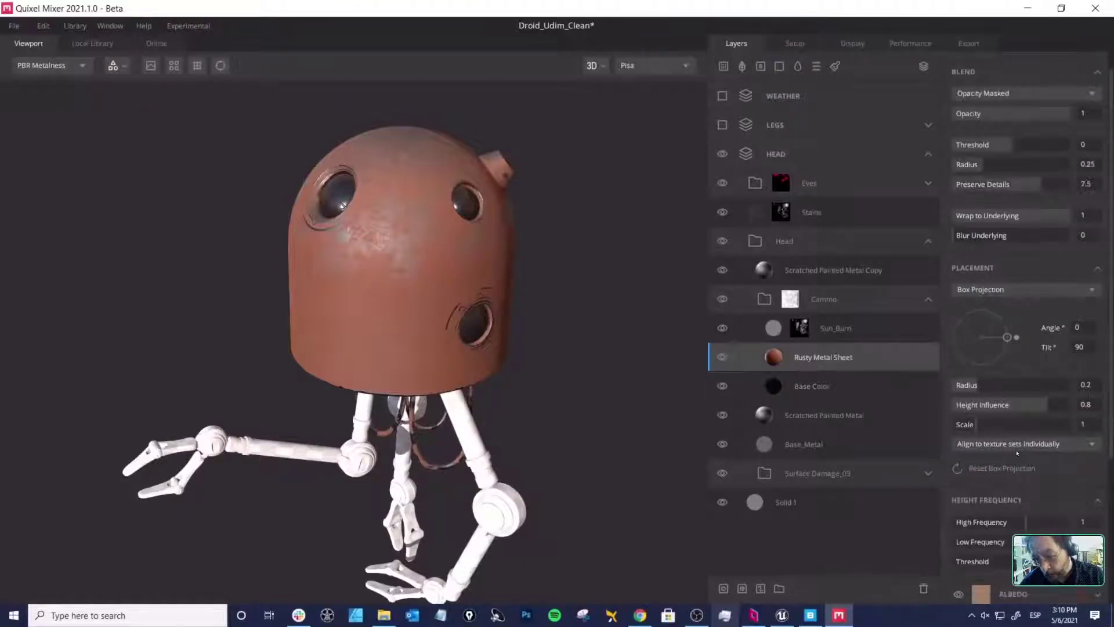
scroll(1016, 453, "down", 3)
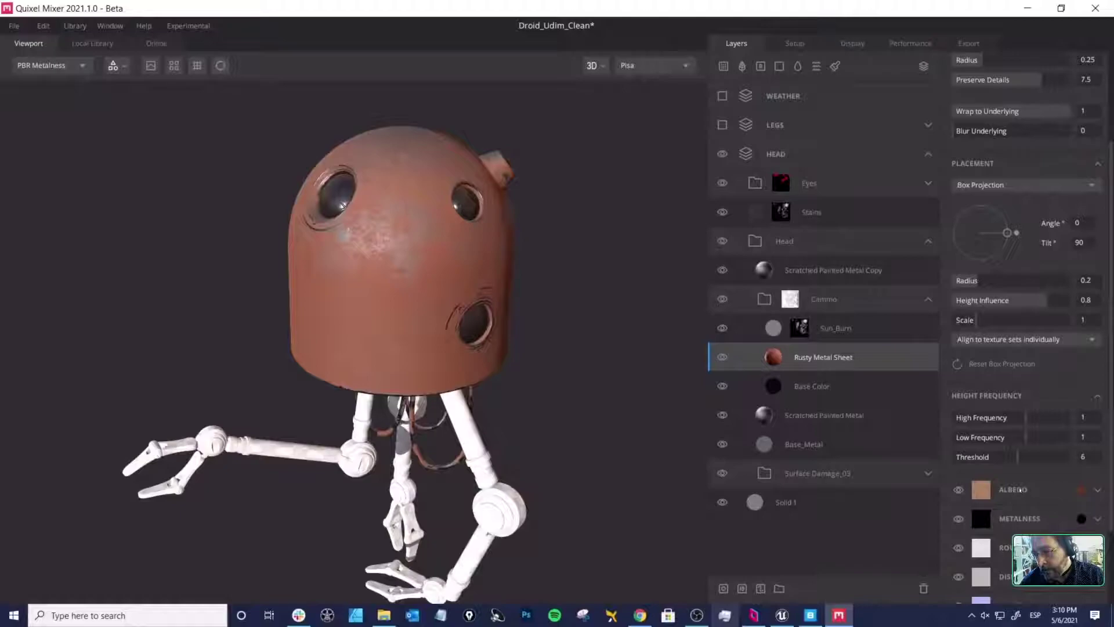
left_click(1019, 491)
scroll(987, 522, "down", 1)
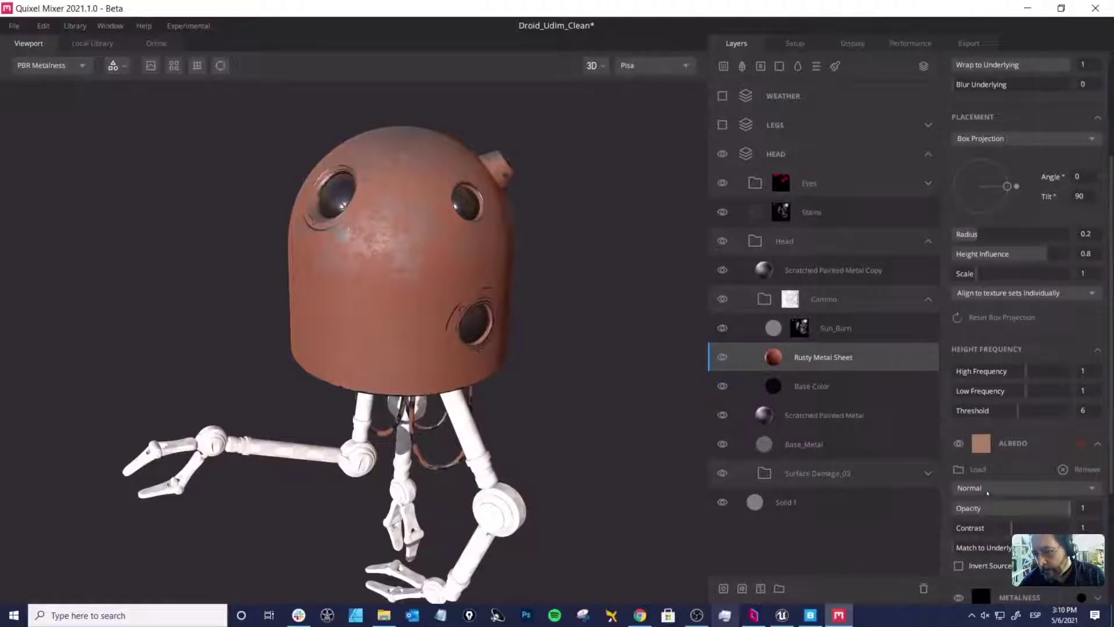
left_click(988, 491)
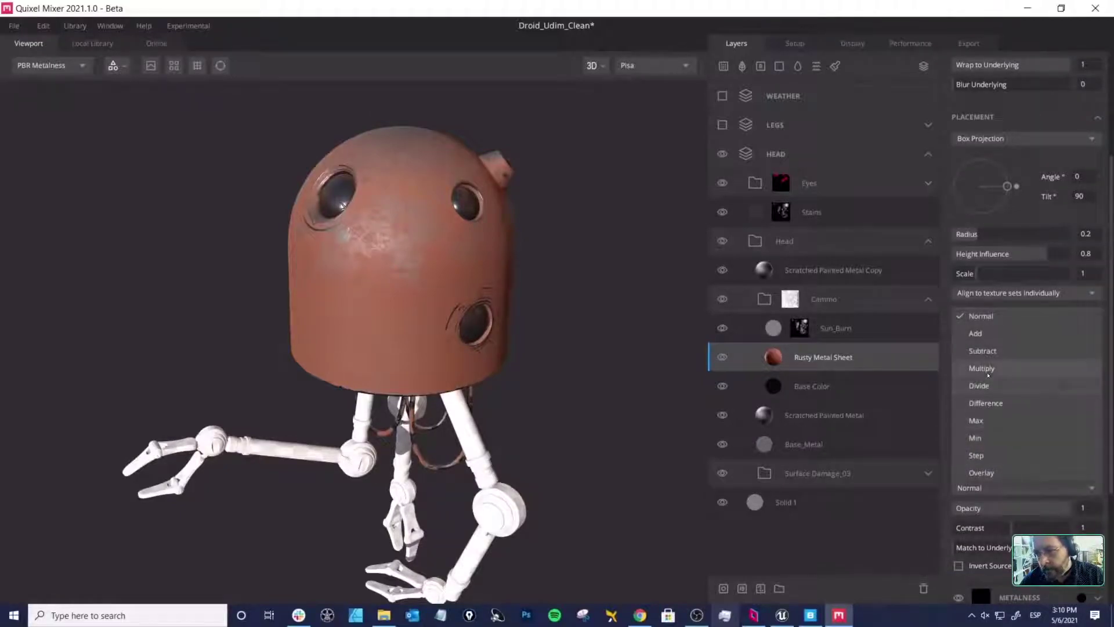
left_click(988, 373)
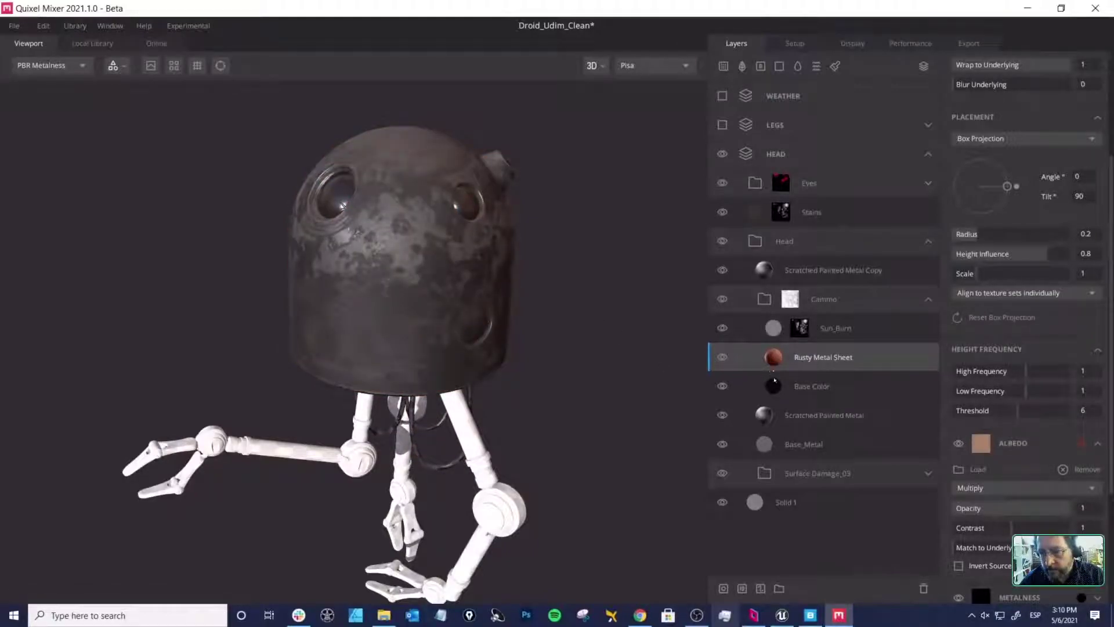
Step: Change the albedo of the Base Color layer to a teal with red 57, green 142 and blue 153
left_click(774, 384)
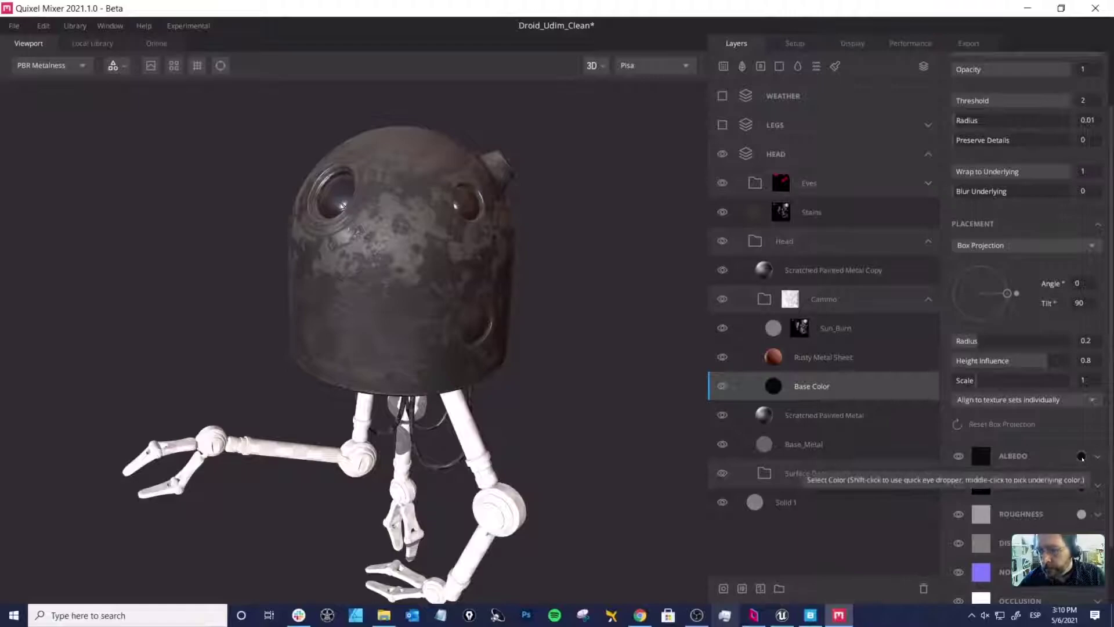
left_click(1082, 457)
left_click(673, 373)
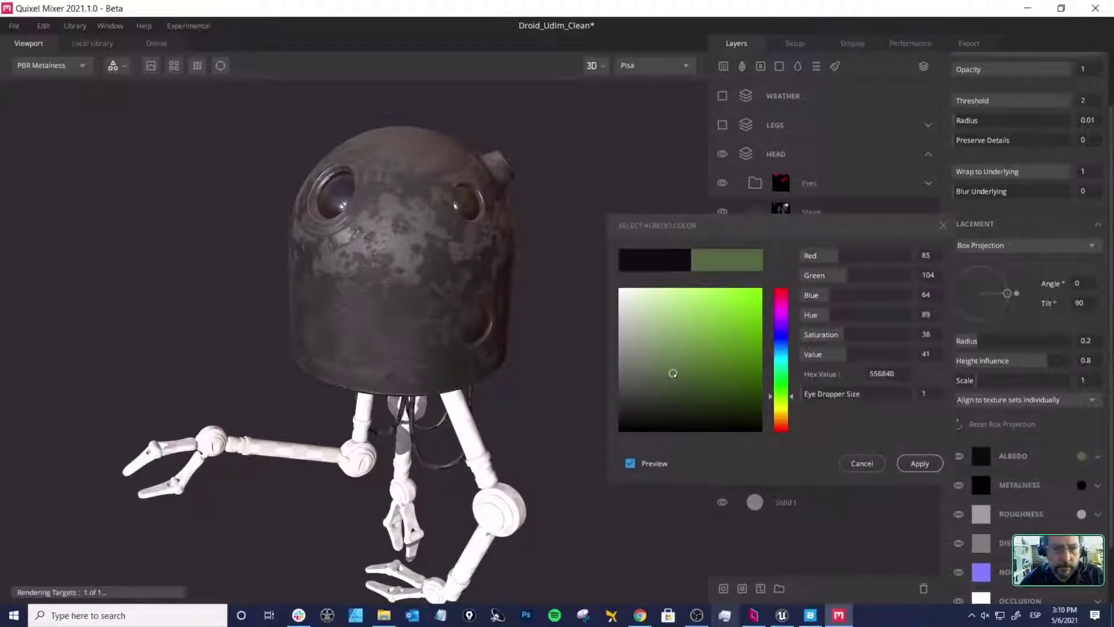
left_click(666, 366)
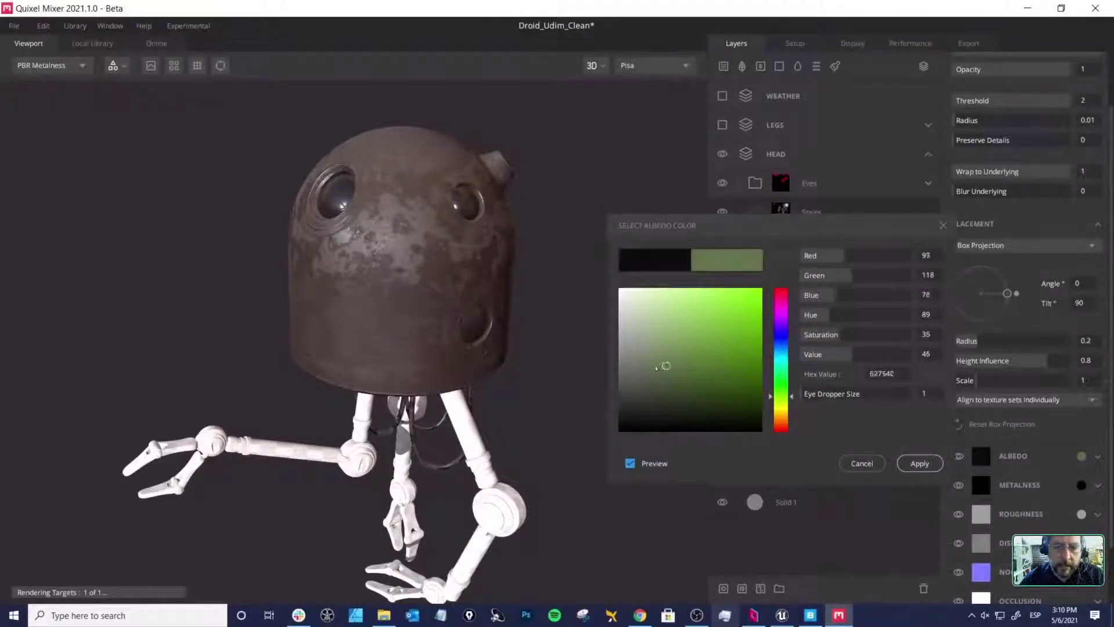
left_click(639, 379)
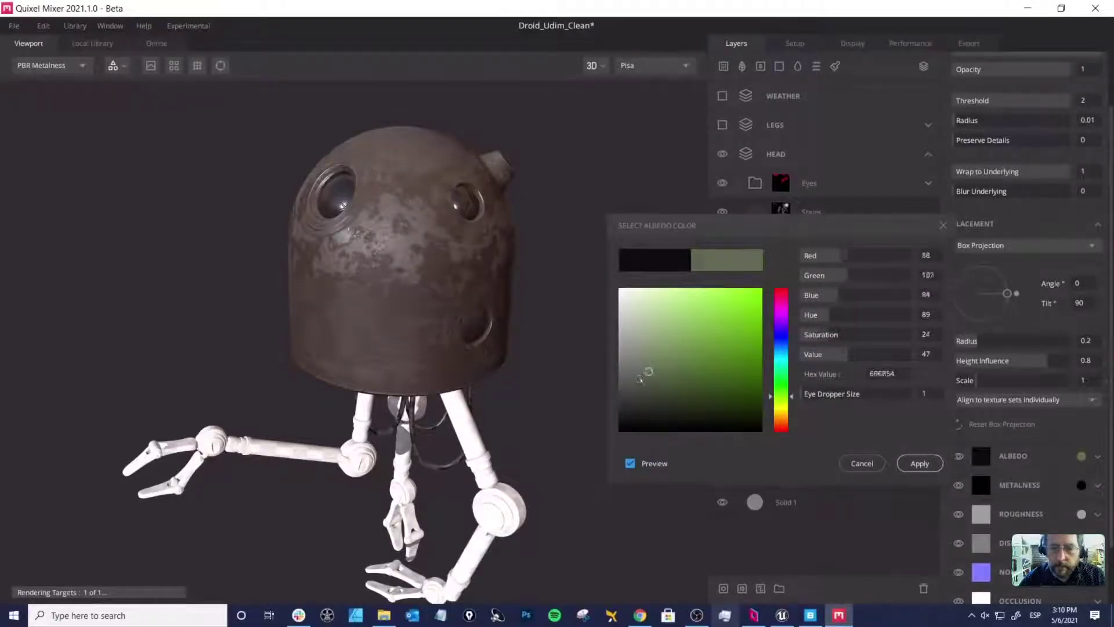
left_click(782, 363)
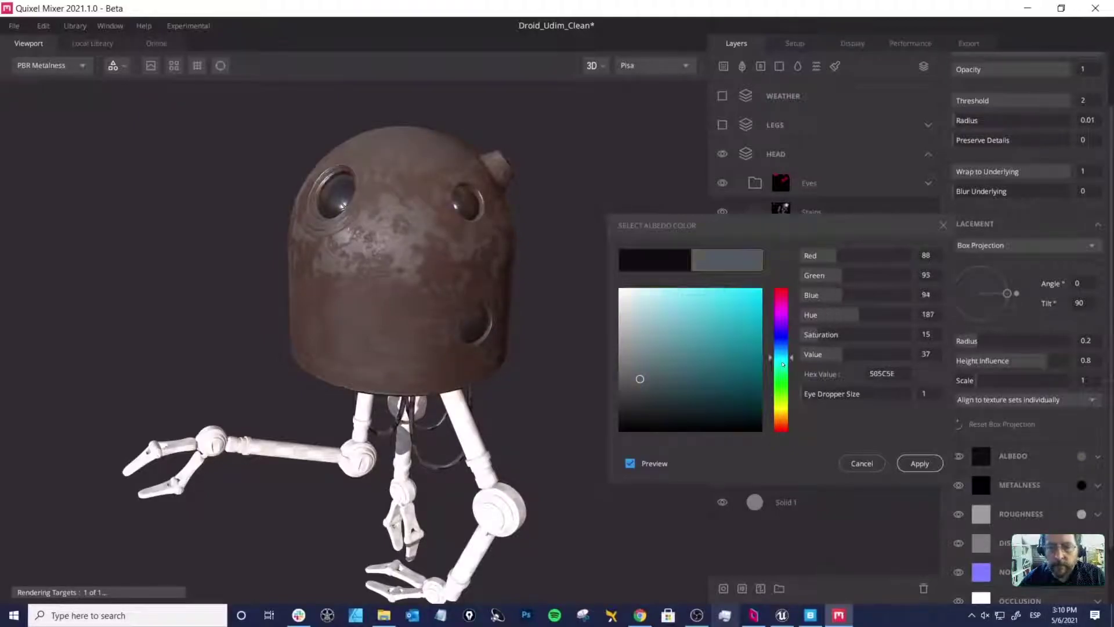
left_click_drag(678, 355, 707, 346)
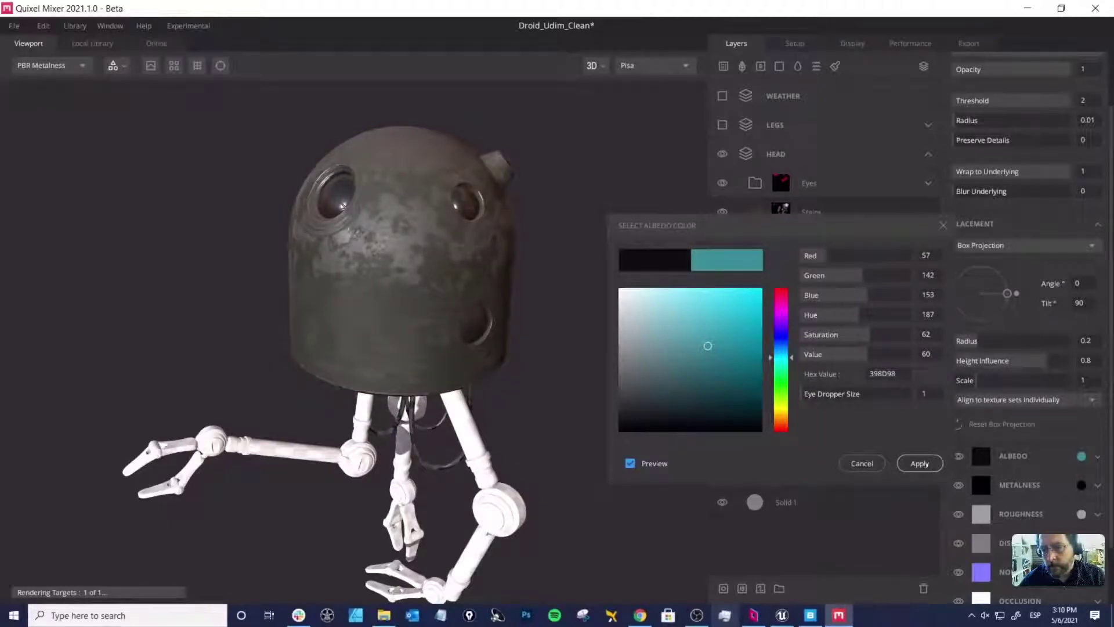
left_click(926, 464)
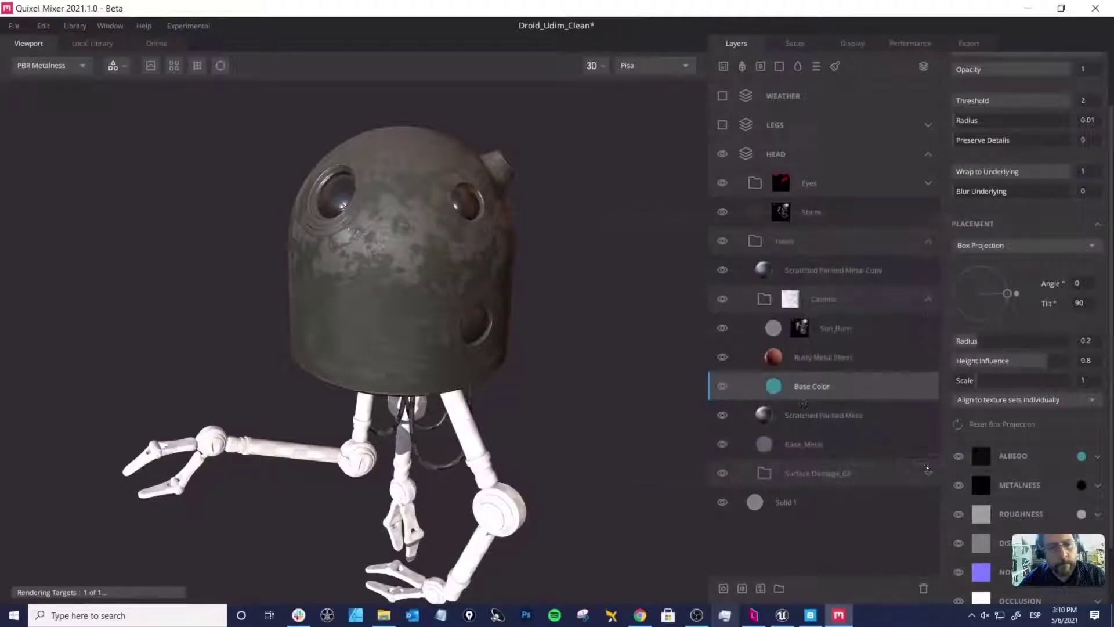
Step: Check the Stains layer's effect on the recolored head by toggling its visibility, leaving the layer visible
left_click_drag(559, 290, 458, 226)
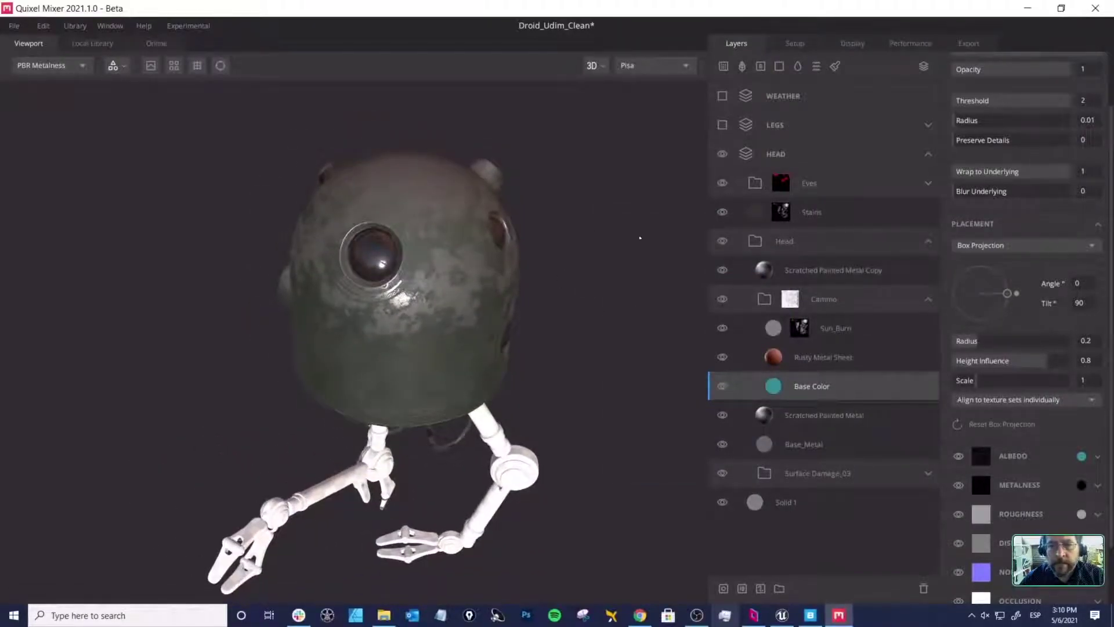
left_click(758, 217)
left_click(722, 212)
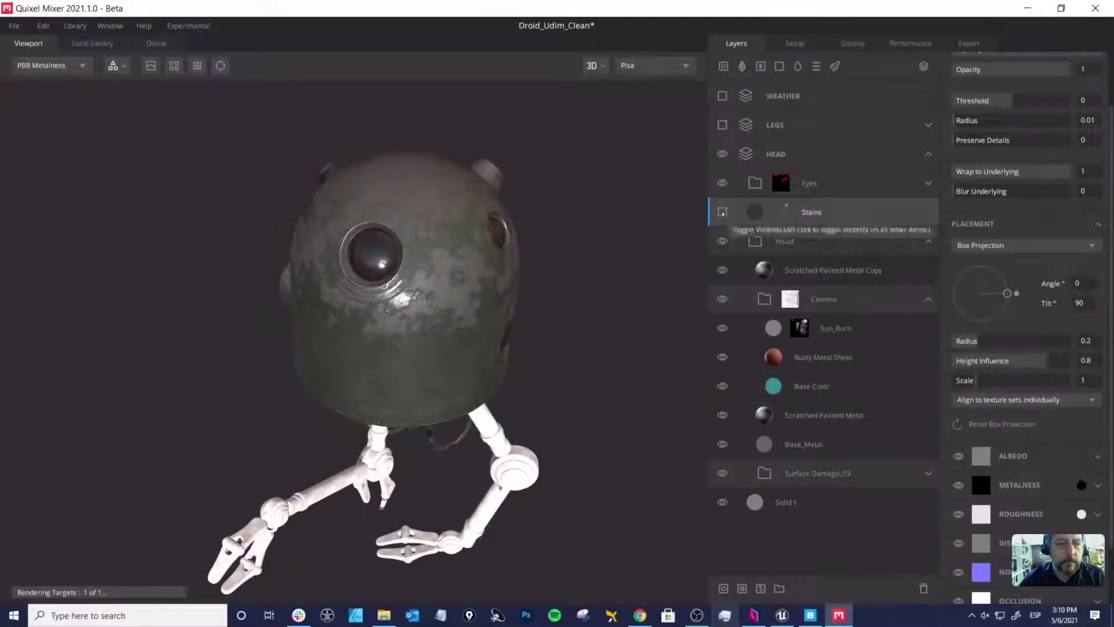
left_click(722, 213)
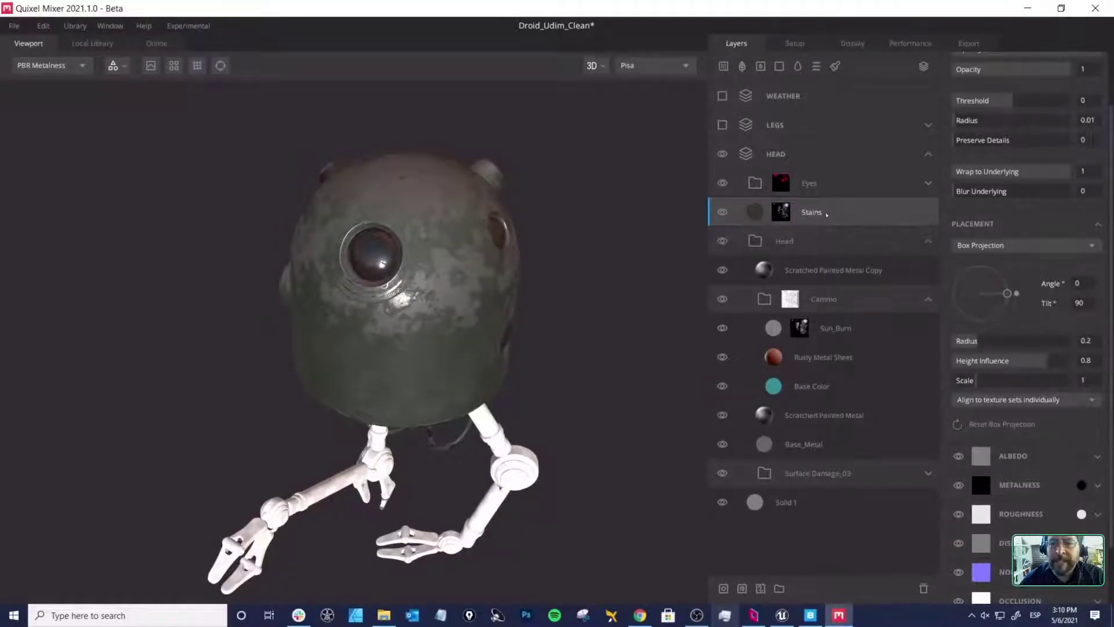
left_click(724, 213)
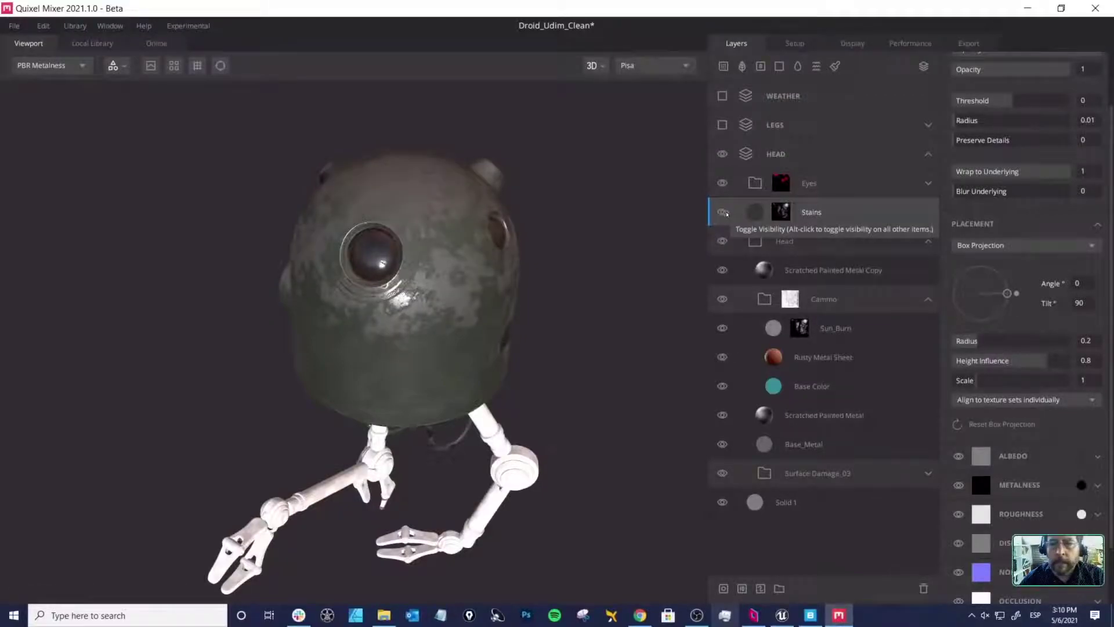
middle_click_drag(567, 252, 567, 266)
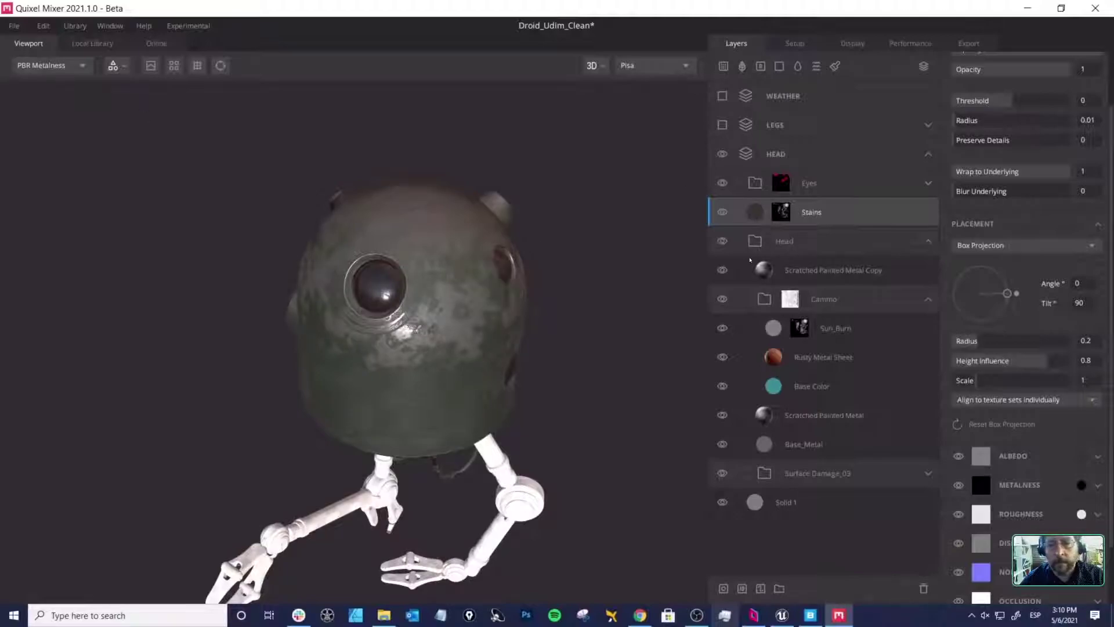
Step: Preview the Stains layer's mask on the head, return to the shaded material and inspect the head from another angle
left_click(787, 212)
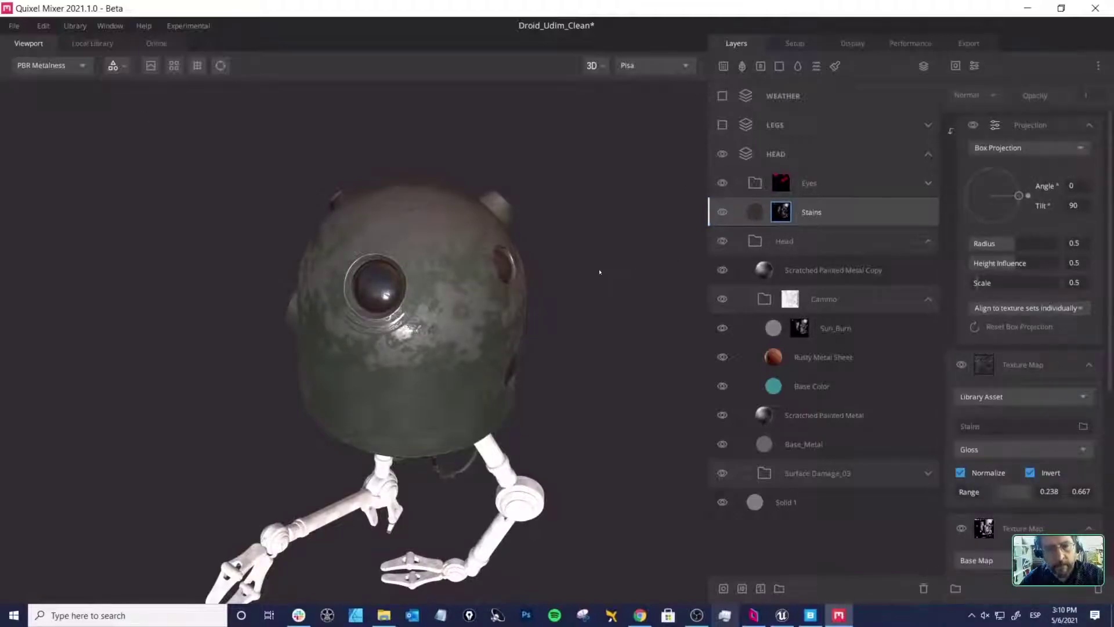
key("m")
mouse_move(592, 292)
left_mouse_down("alt")
mouse_move(584, 272)
mouse_move(601, 286)
left_mouse_up("alt")
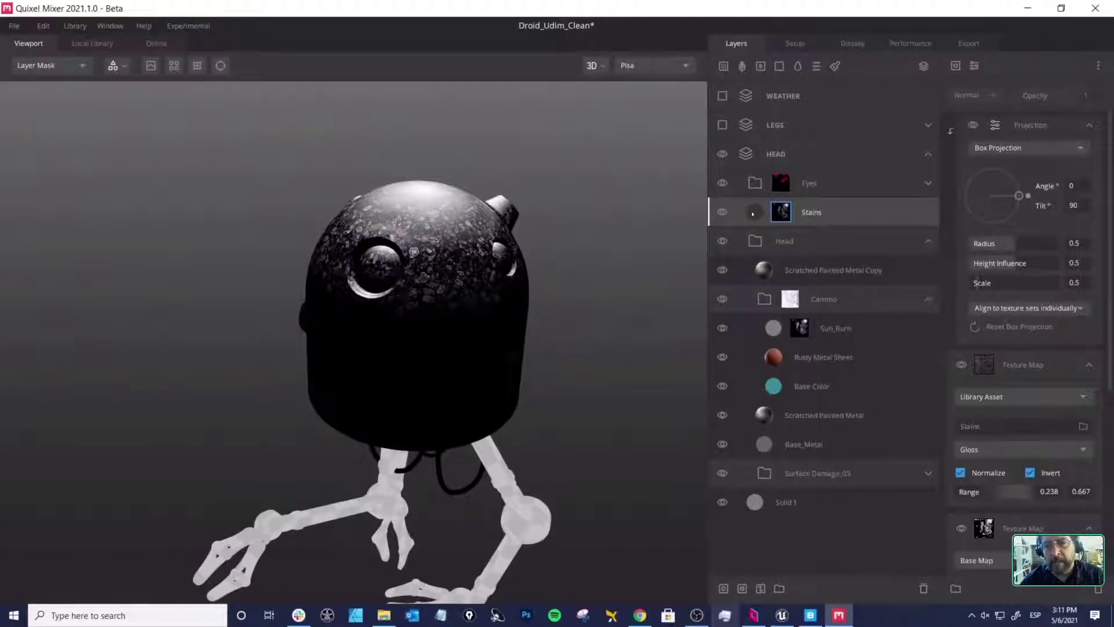
left_click(752, 213)
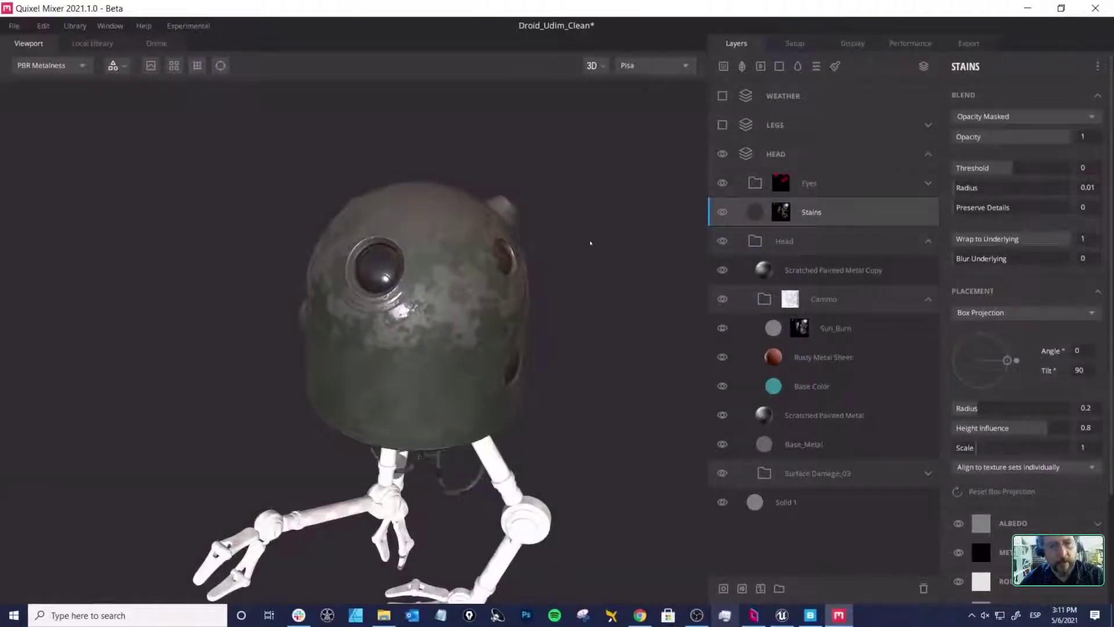
left_click_drag(589, 242, 434, 164, "alt")
Step: Search the local library's surfaces for "dirt", browse them, and replace the search term with "dus"
left_click(91, 43)
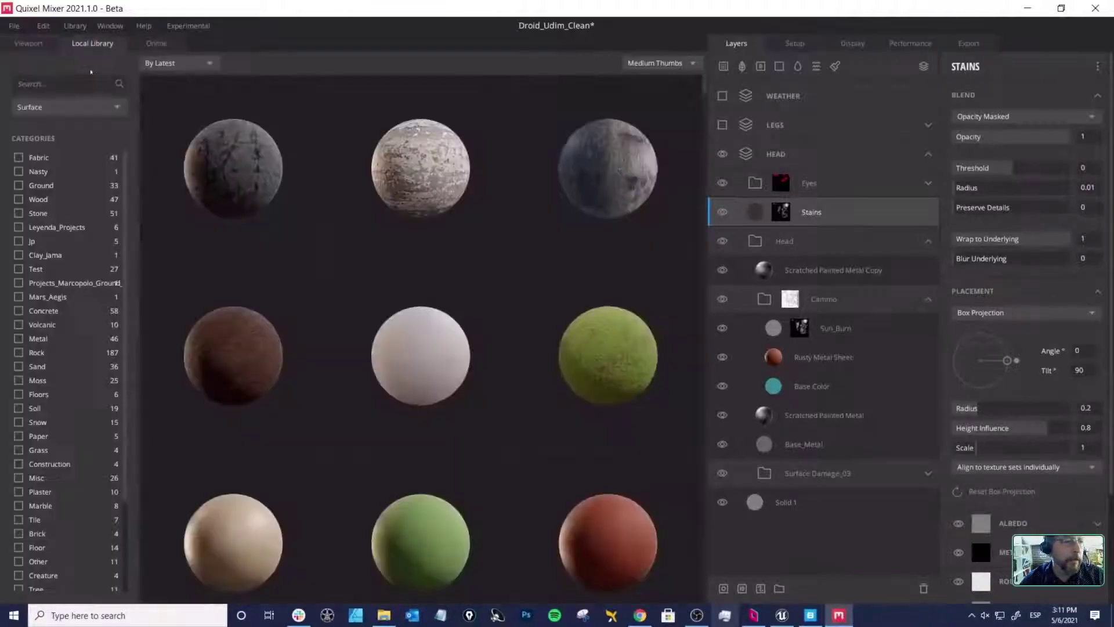
left_click(52, 88)
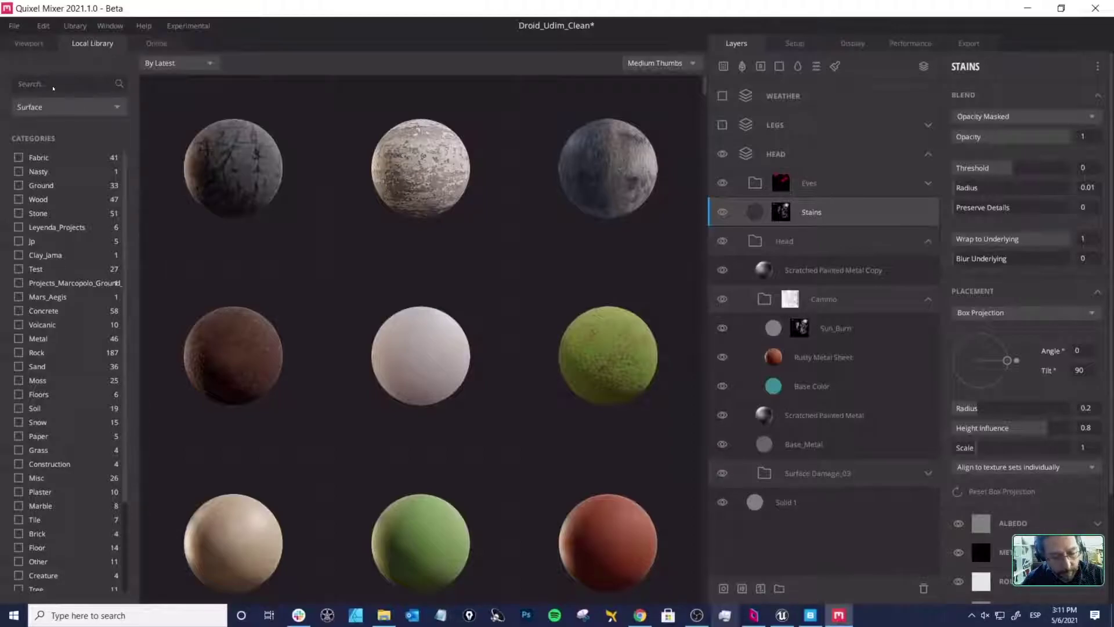
type("dirt")
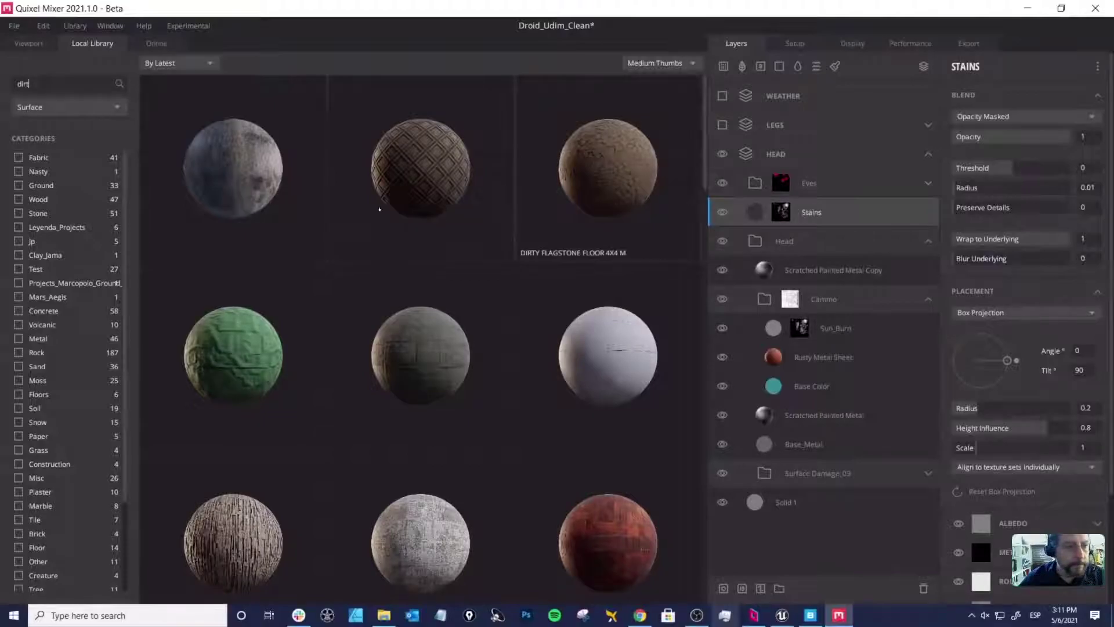
scroll(335, 321, "down", 3)
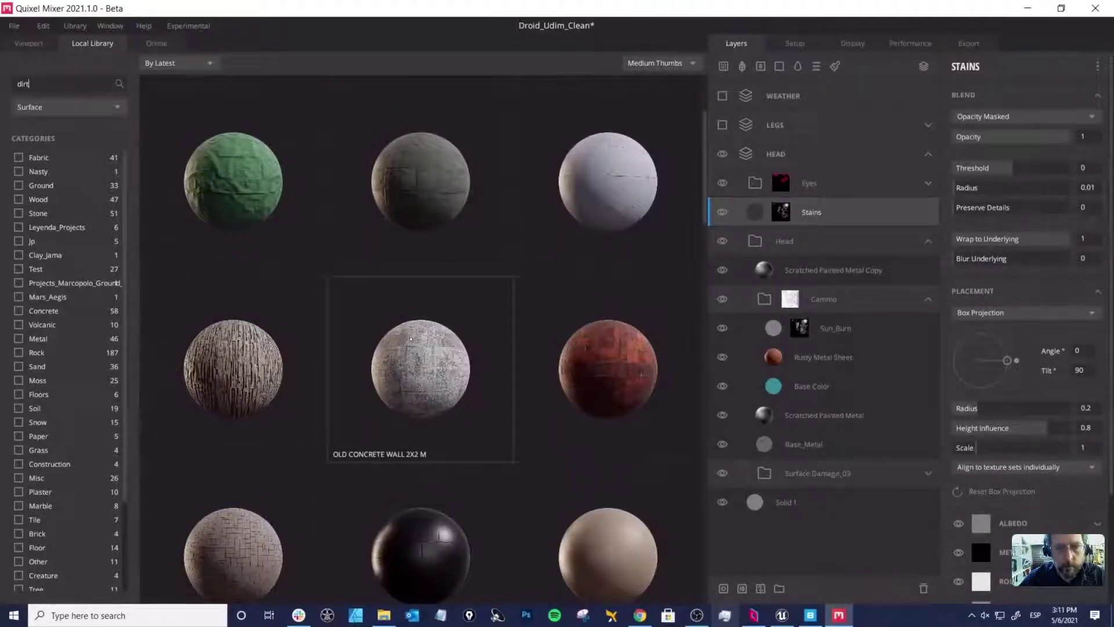
scroll(410, 338, "down", 2)
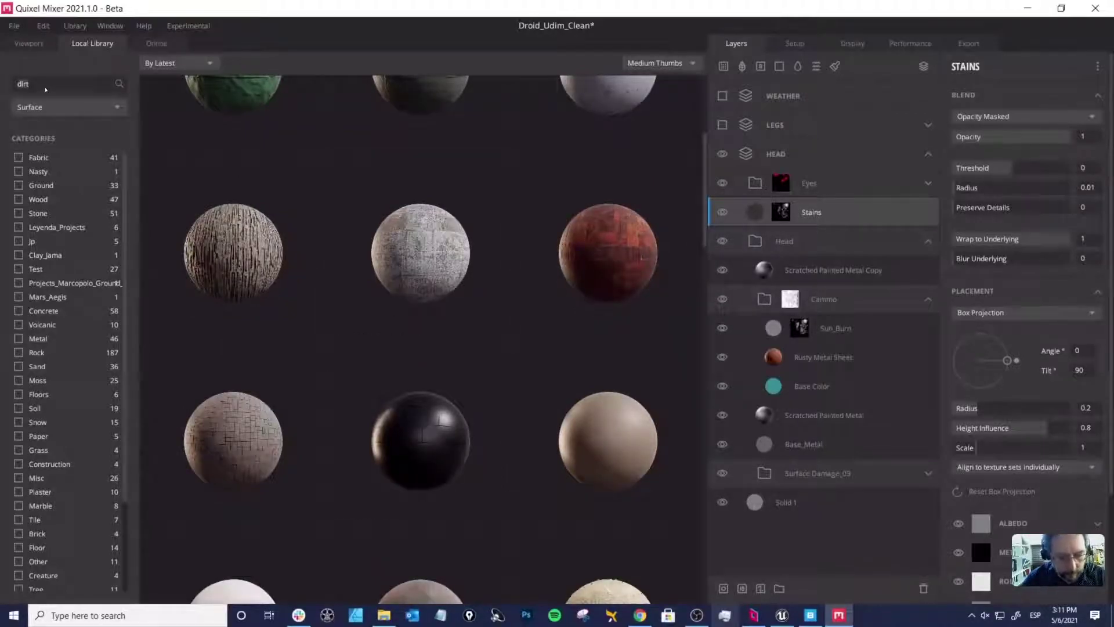
type("dus")
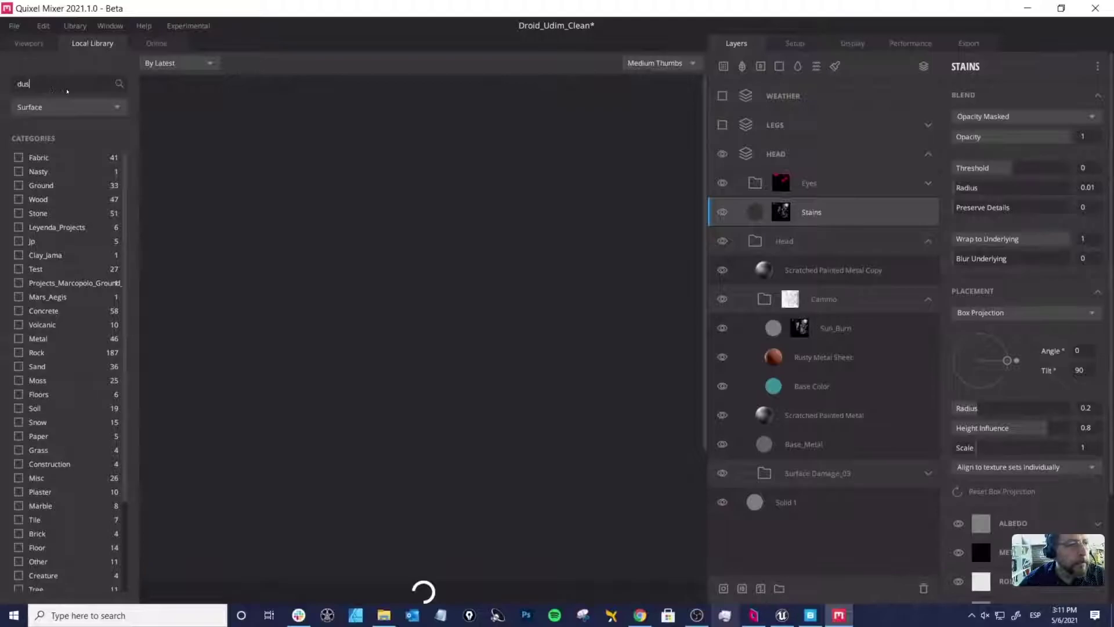
Step: Search the local surface library for "dust" and add the Metal Dust 2x2 M surface above the Stains layer
type("t")
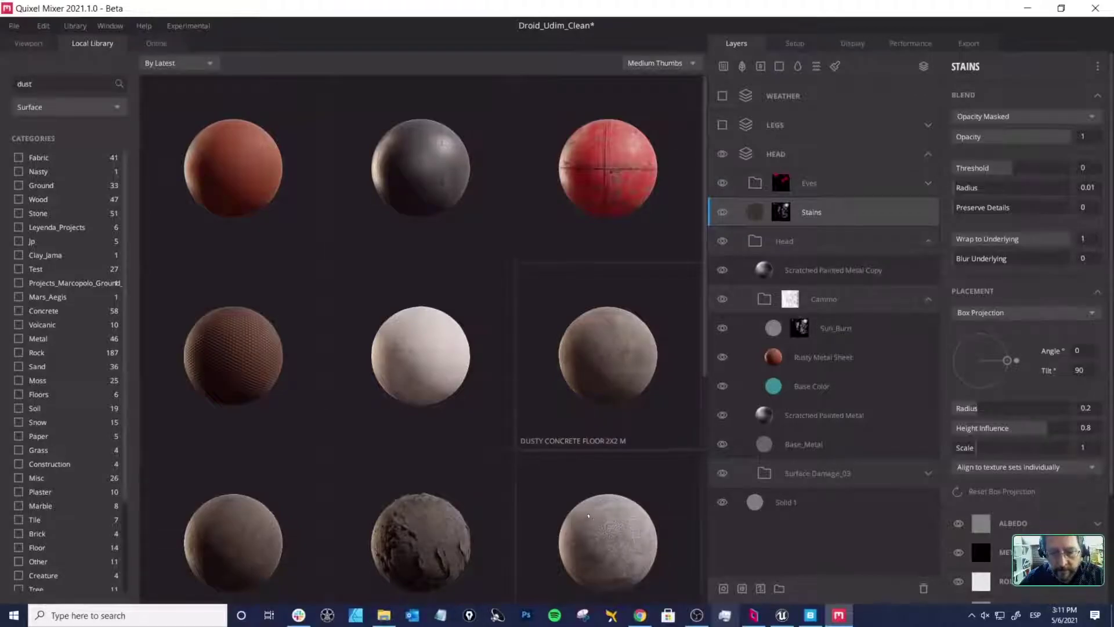
scroll(586, 423, "down", 3)
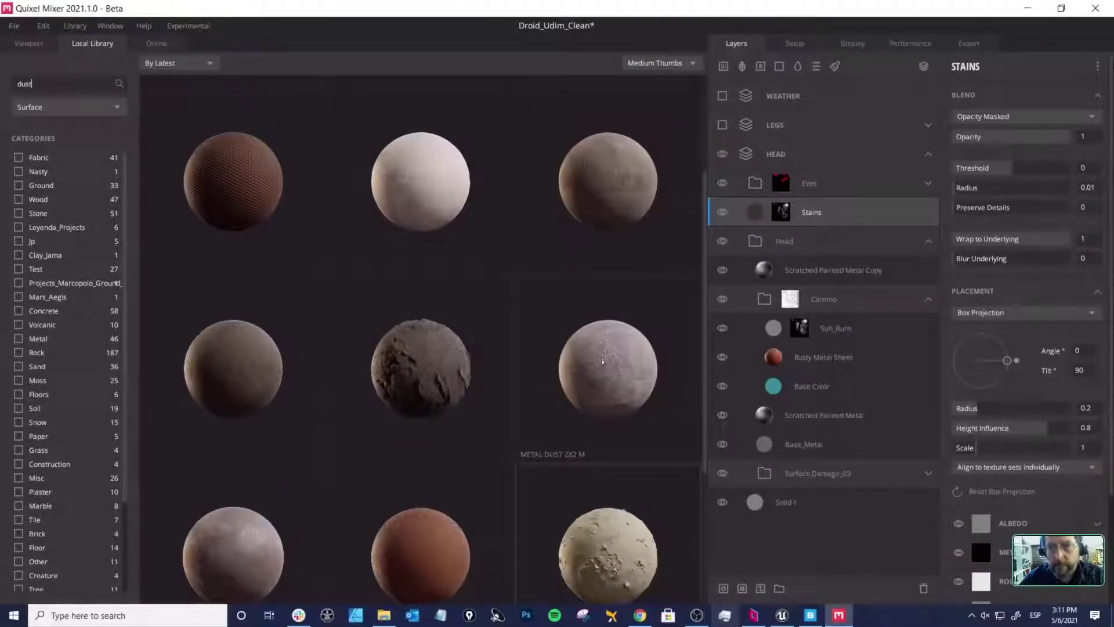
left_click(602, 362)
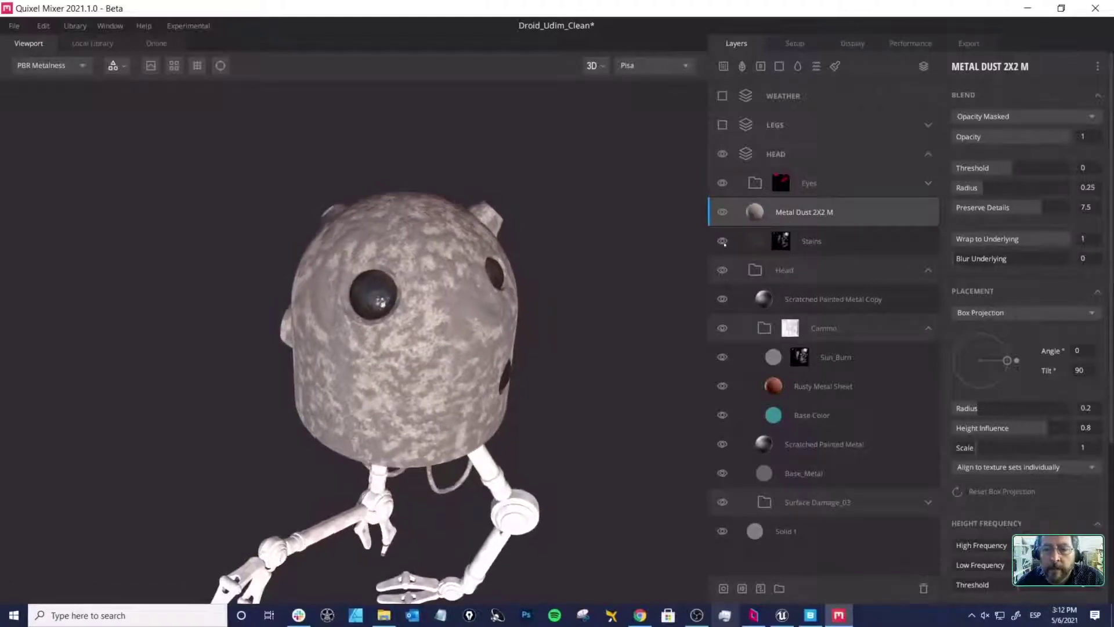
Step: Copy the Stains layer's mask stack and paste it onto the Metal Dust 2x2 M layer
left_click(722, 212)
left_click(759, 244)
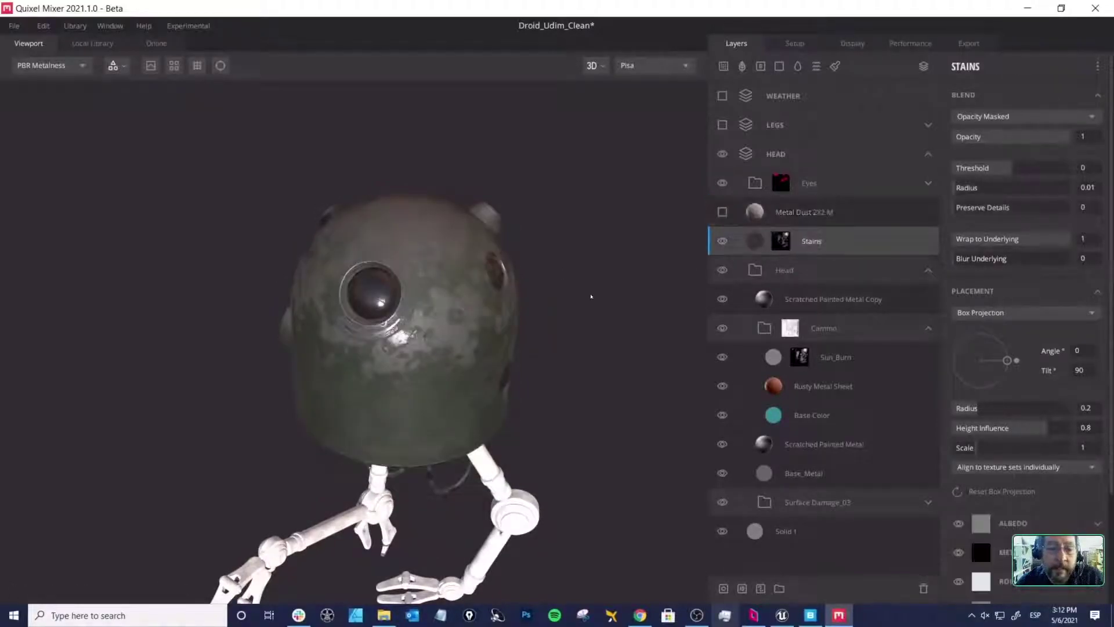
left_click_drag(580, 304, 604, 298)
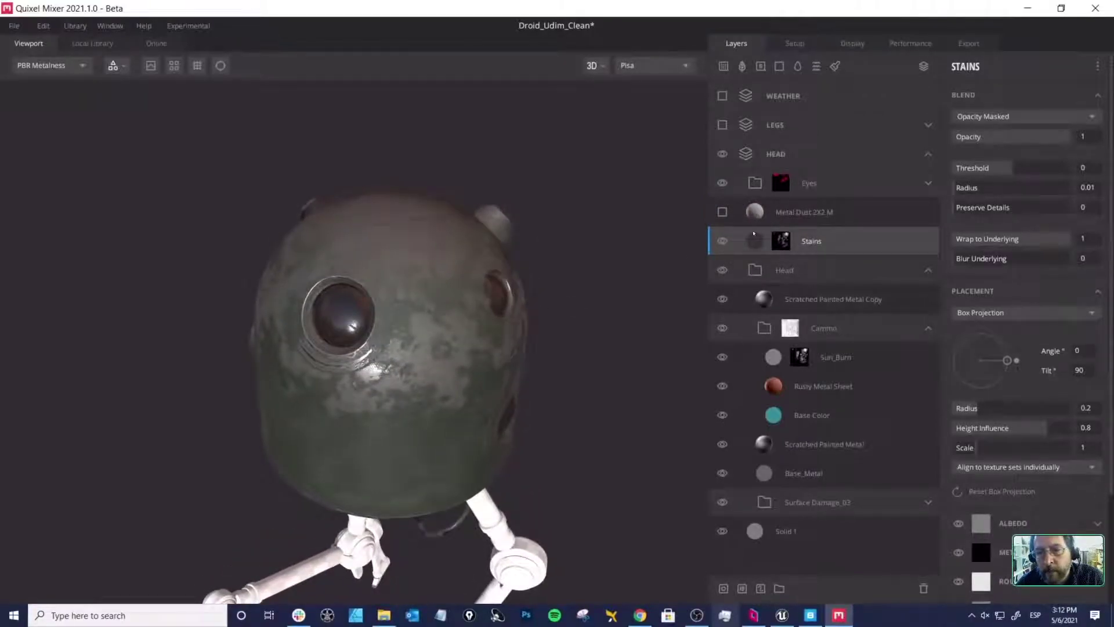
left_click(780, 242)
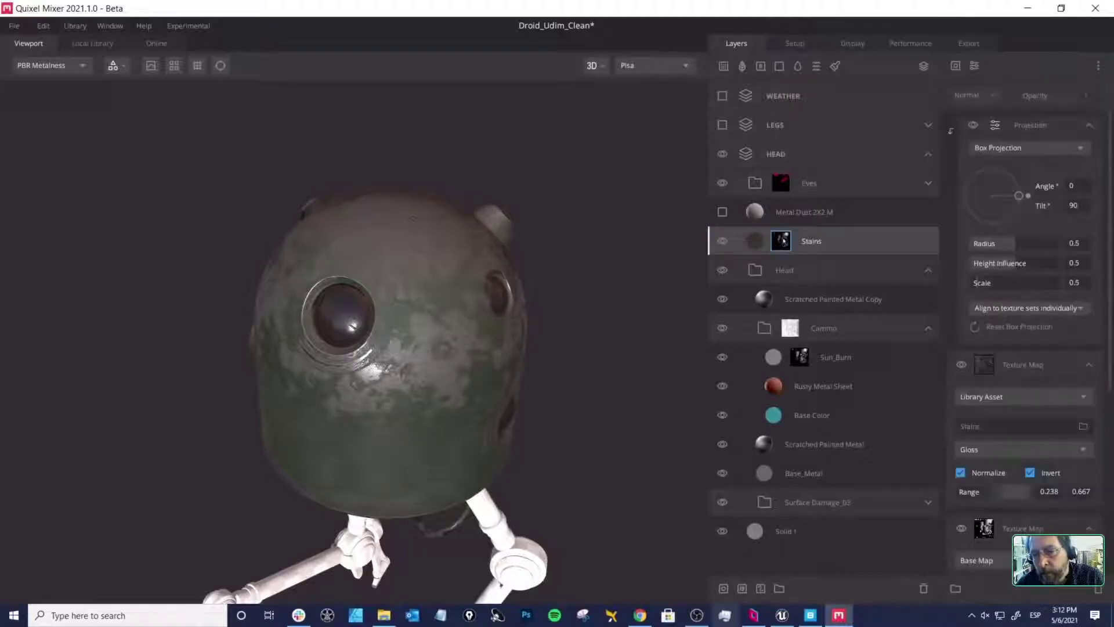
right_click(783, 240)
left_click(800, 247)
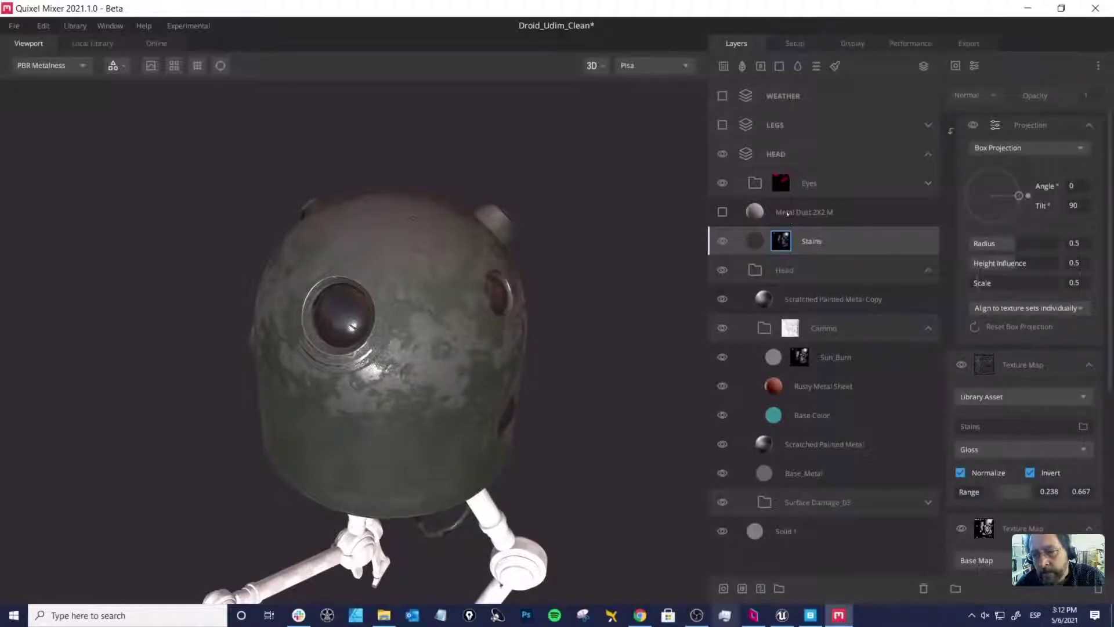
left_click(722, 212)
left_click(783, 214)
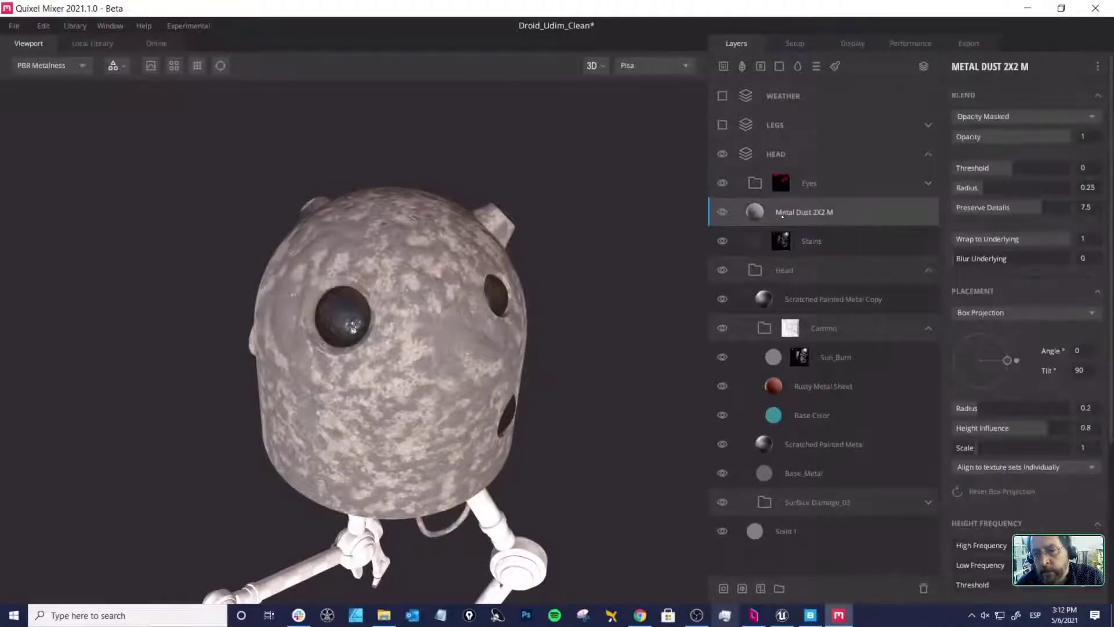
right_click(784, 215)
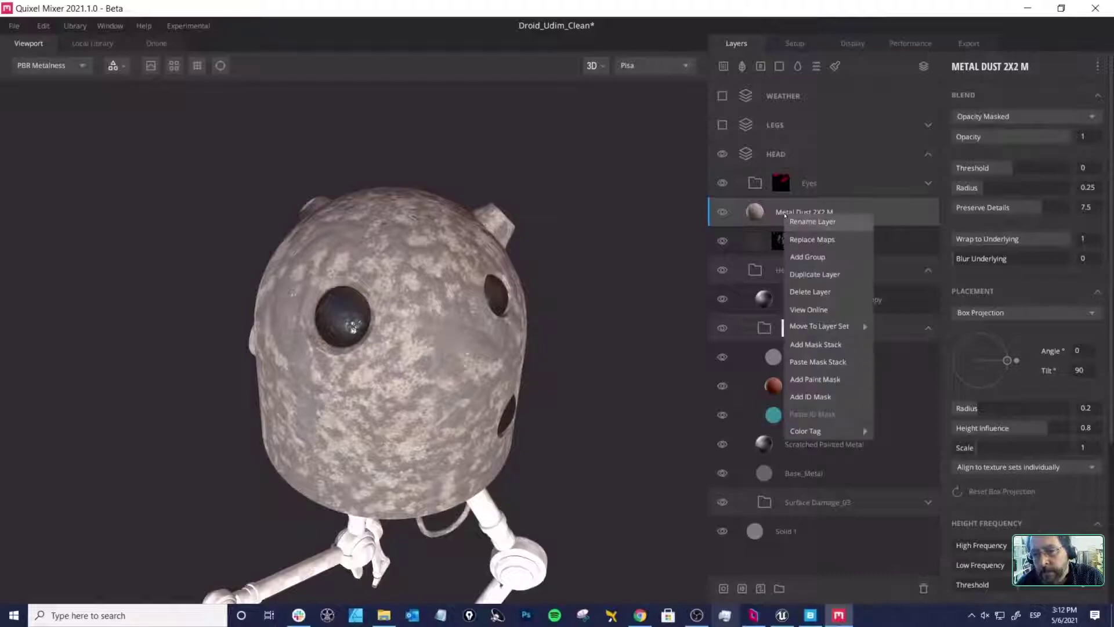
left_click(817, 361)
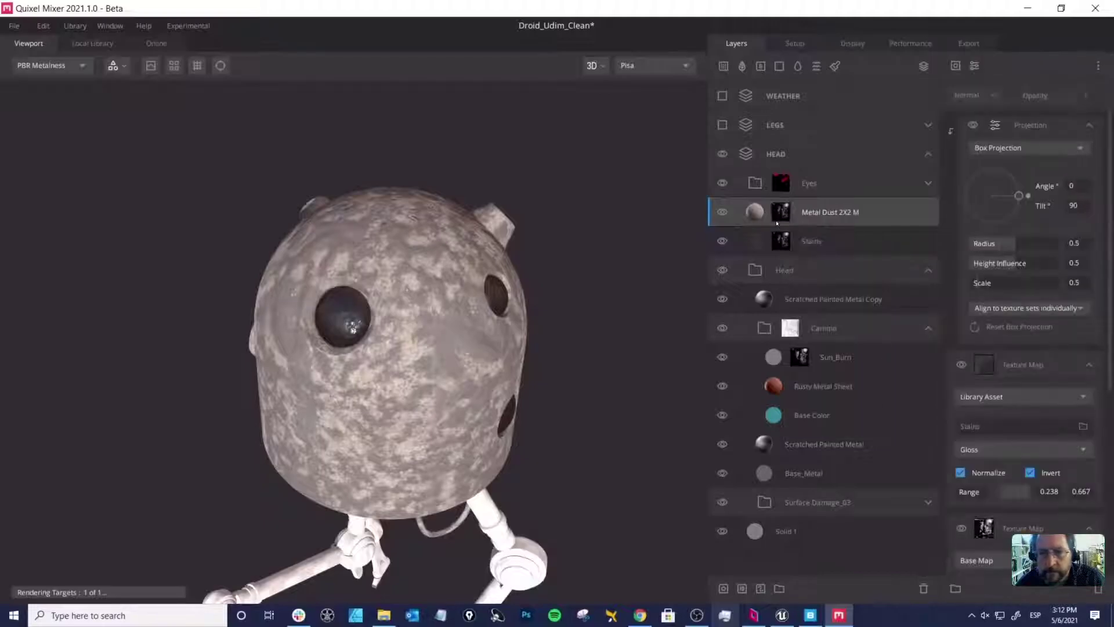
Step: Hide the Stains layer and check the masked metal dust around the droid's head
left_click(722, 241)
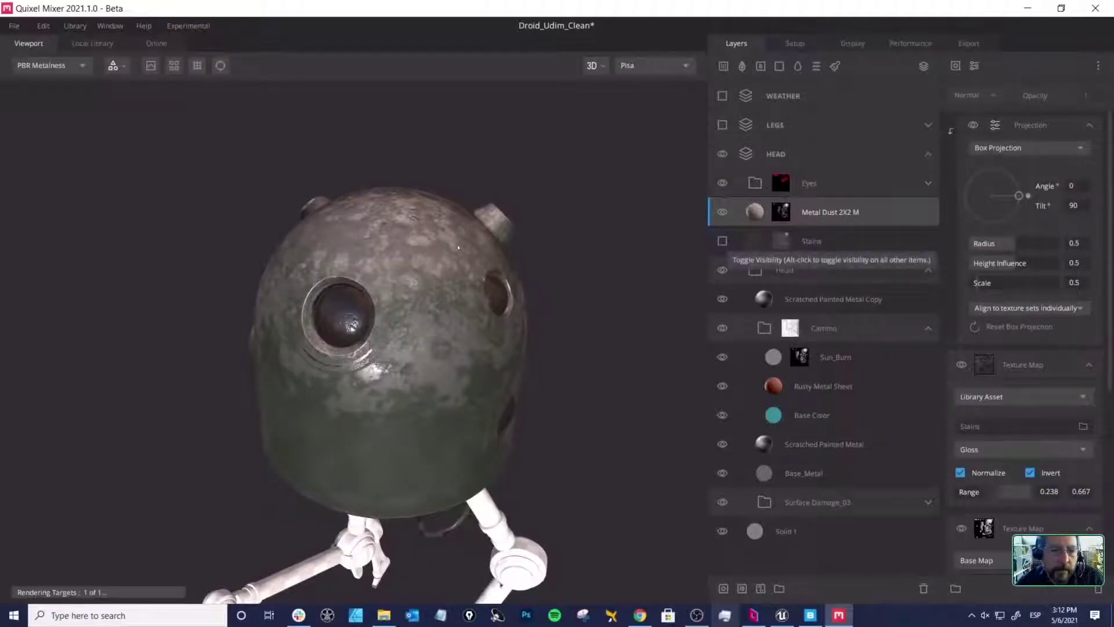
left_click_drag(539, 252, 510, 257)
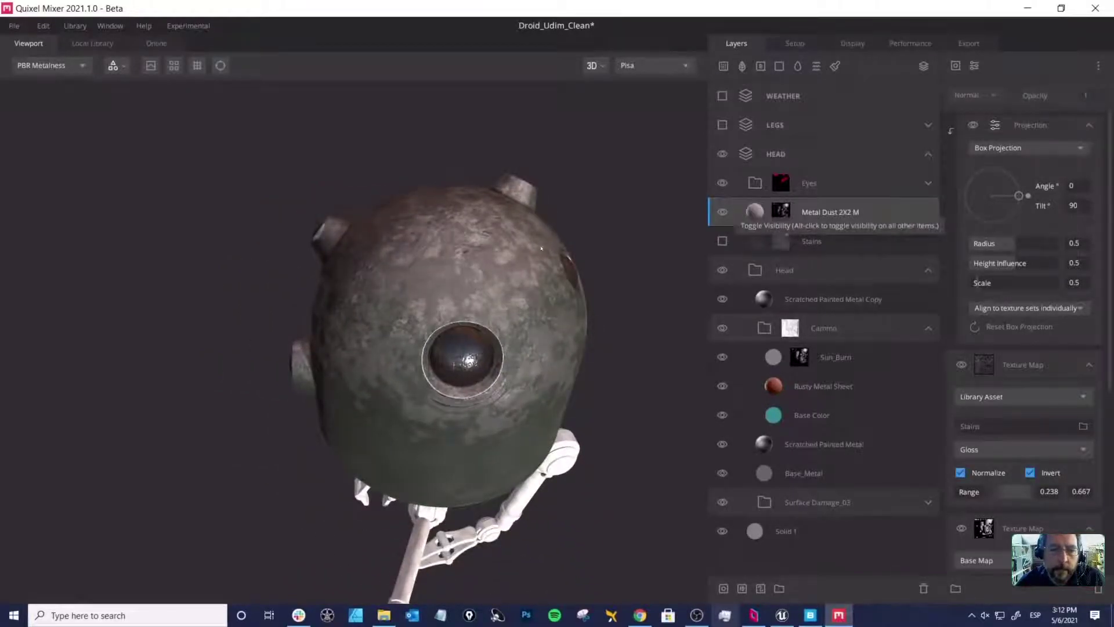
left_click_drag(499, 337, 399, 295, "alt")
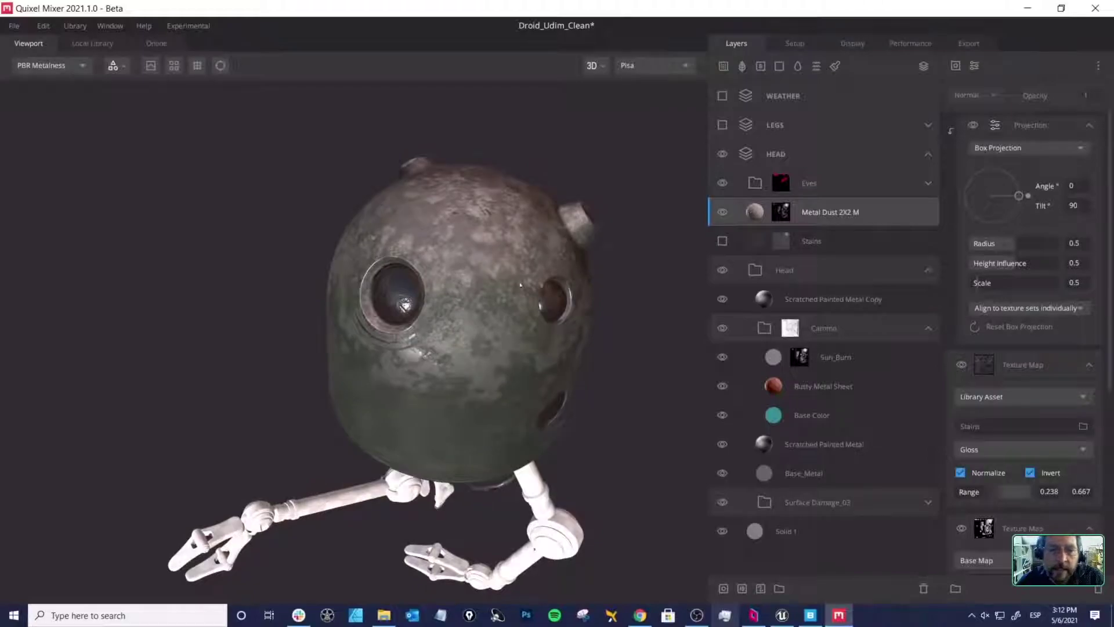
left_click_drag(536, 247, 458, 226, "alt")
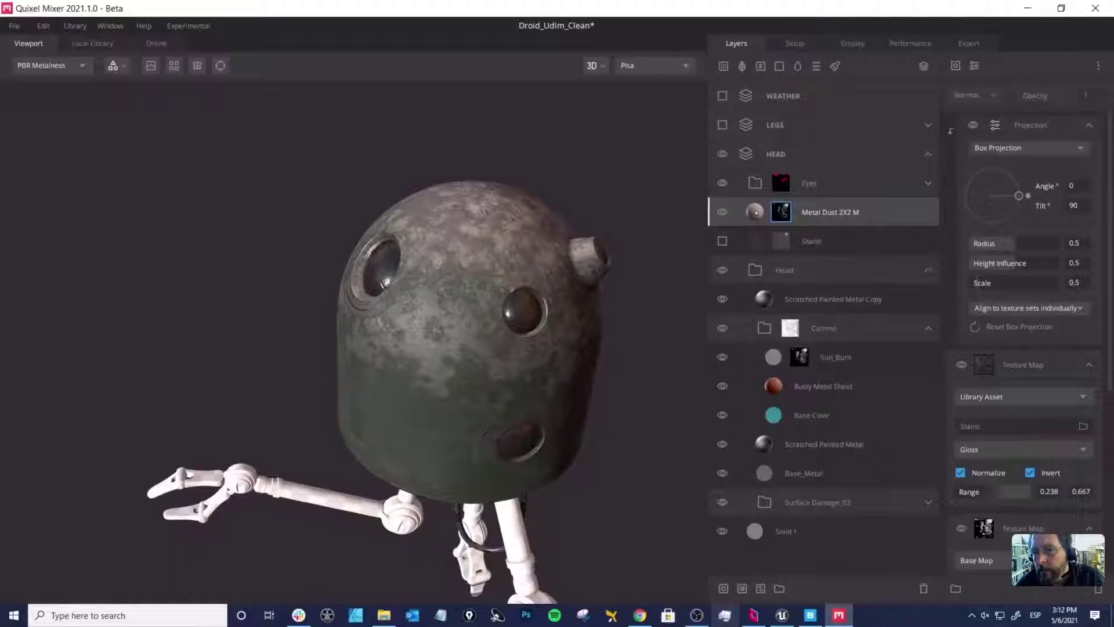
Step: Set the Metal Dust 2x2 M layer's box projection scale to 0.5 and check the dust on the head
left_click(756, 212)
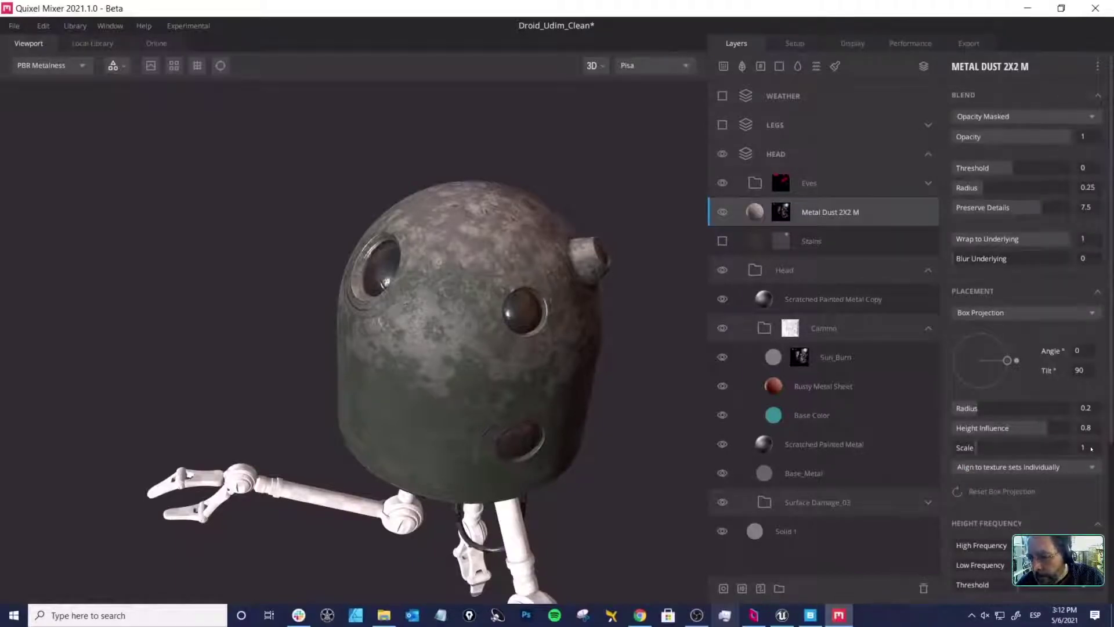
type("0.5")
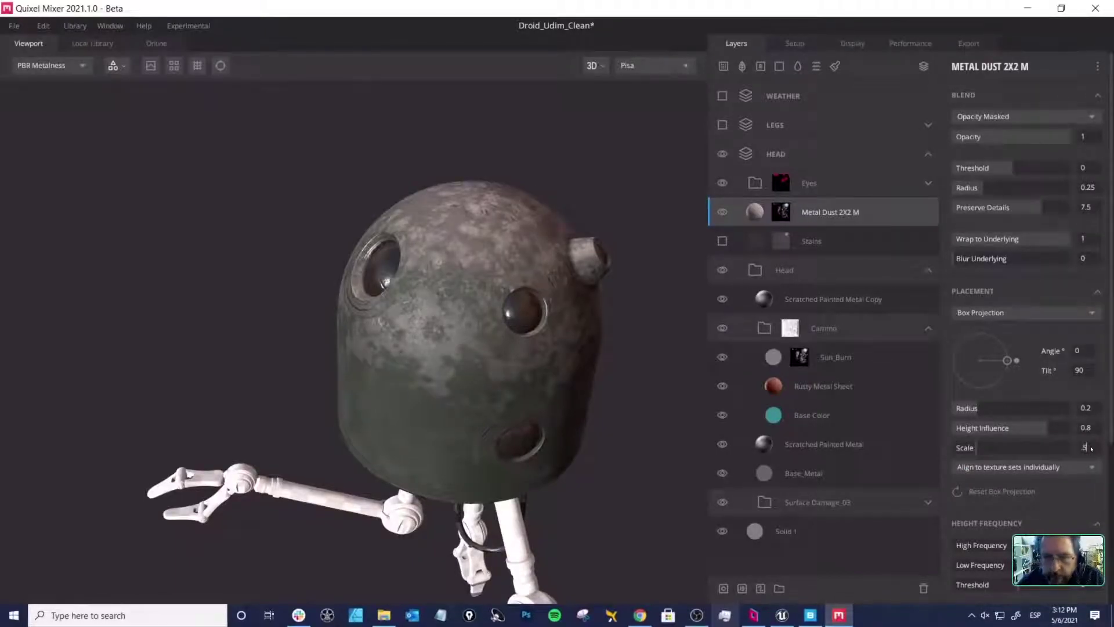
key("Return")
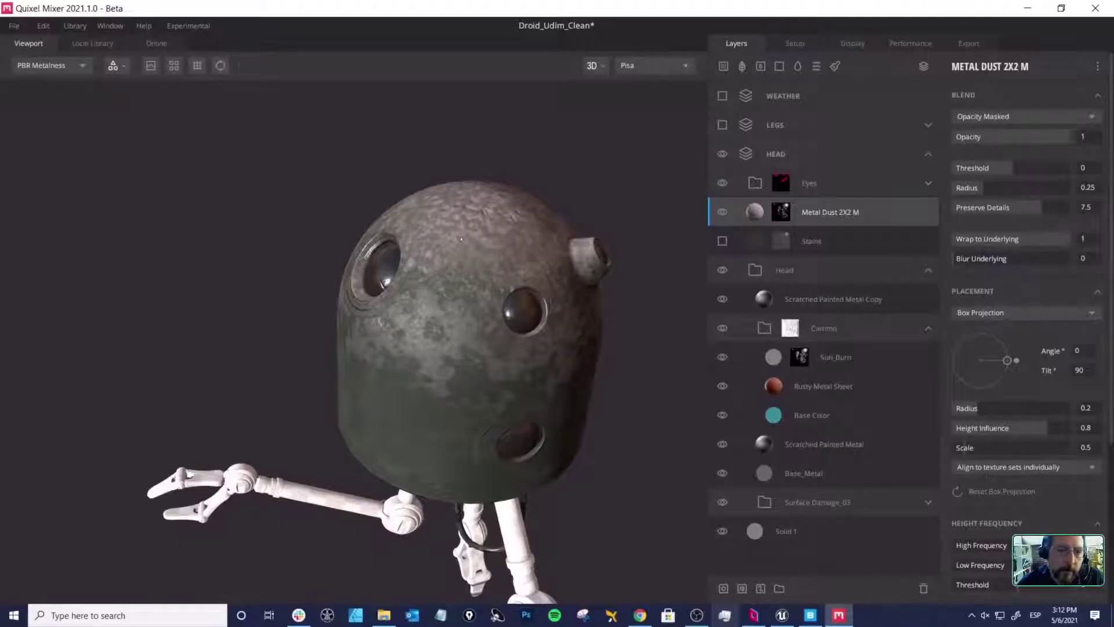
left_click_drag(461, 238, 563, 244, "alt")
left_click_drag(422, 227, 451, 231, "alt")
scroll(424, 247, "up", 3)
scroll(360, 250, "down", 2)
left_click_drag(354, 251, 468, 250, "alt")
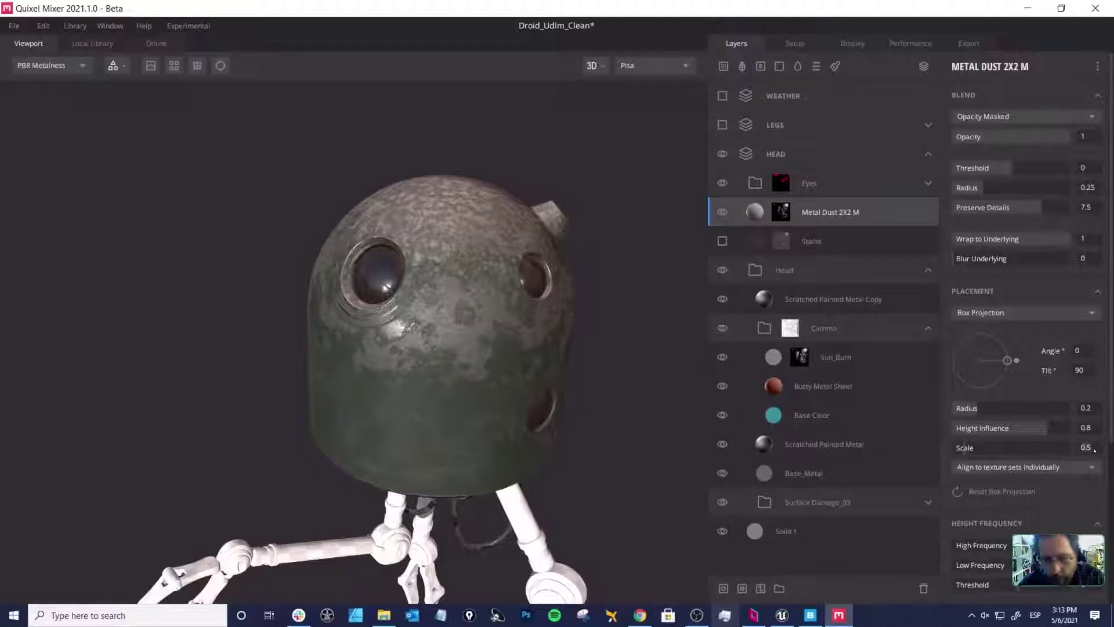
Step: Set the Metal Dust 2x2 M layer's box projection scale to 0.2 and check the finer dust on the head
type(".2")
key("Return")
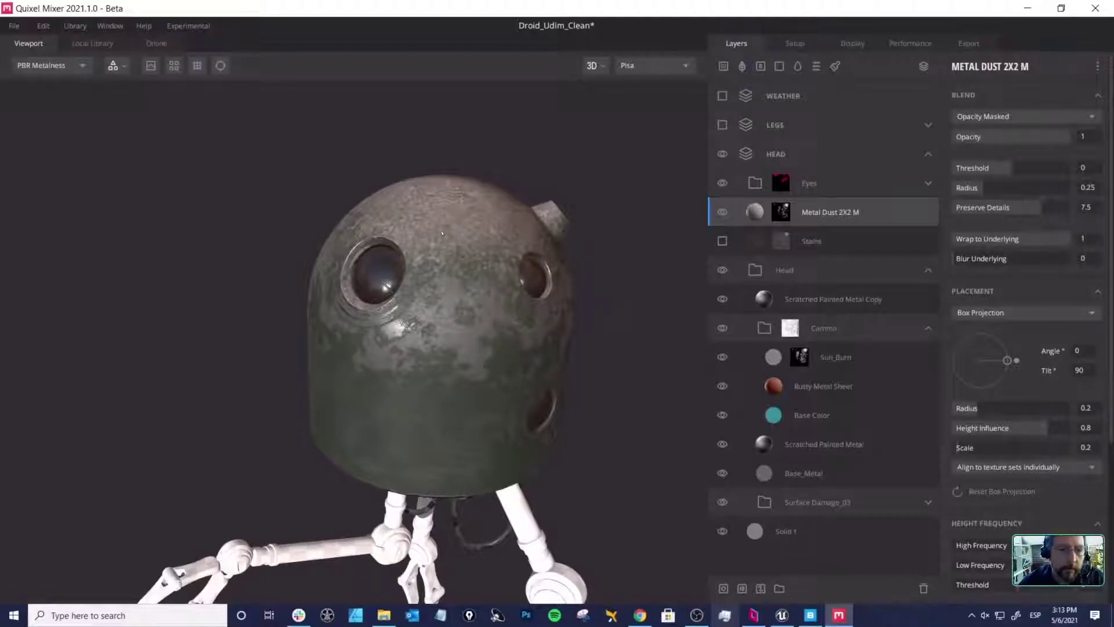
left_click_drag(437, 217, 576, 221, "alt")
left_click_drag(619, 313, 228, 326, "alt")
right_click_drag(497, 342, 313, 235, "alt")
middle_click_drag(440, 244, 372, 232, "alt")
left_click_drag(468, 292, 449, 306, "alt")
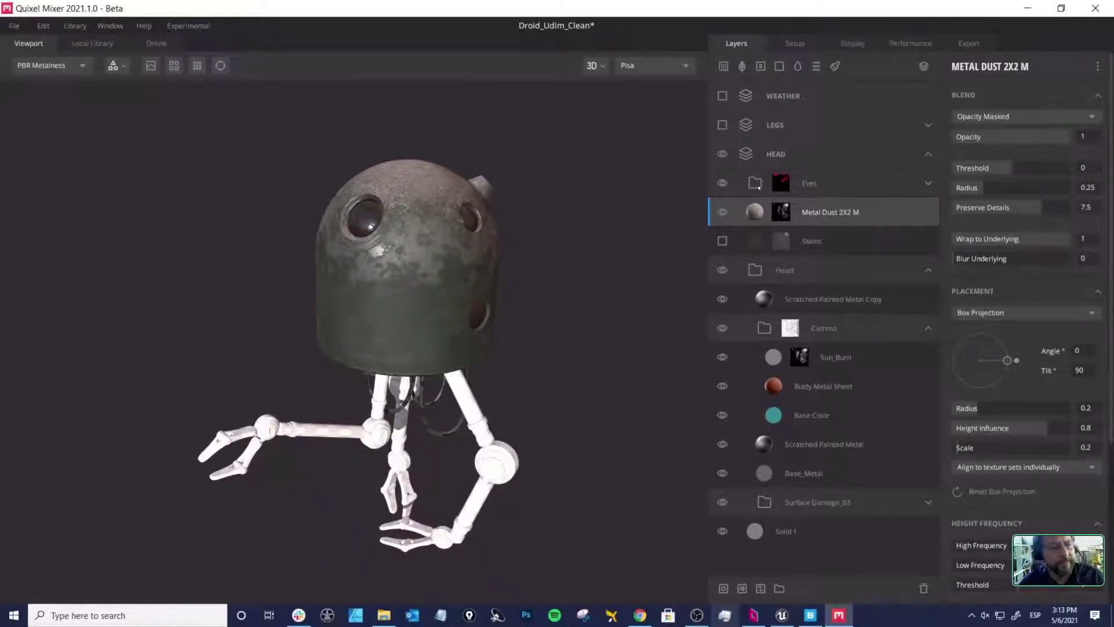
middle_click_drag(539, 230, 534, 252, "alt")
left_click_drag(535, 252, 564, 264, "alt")
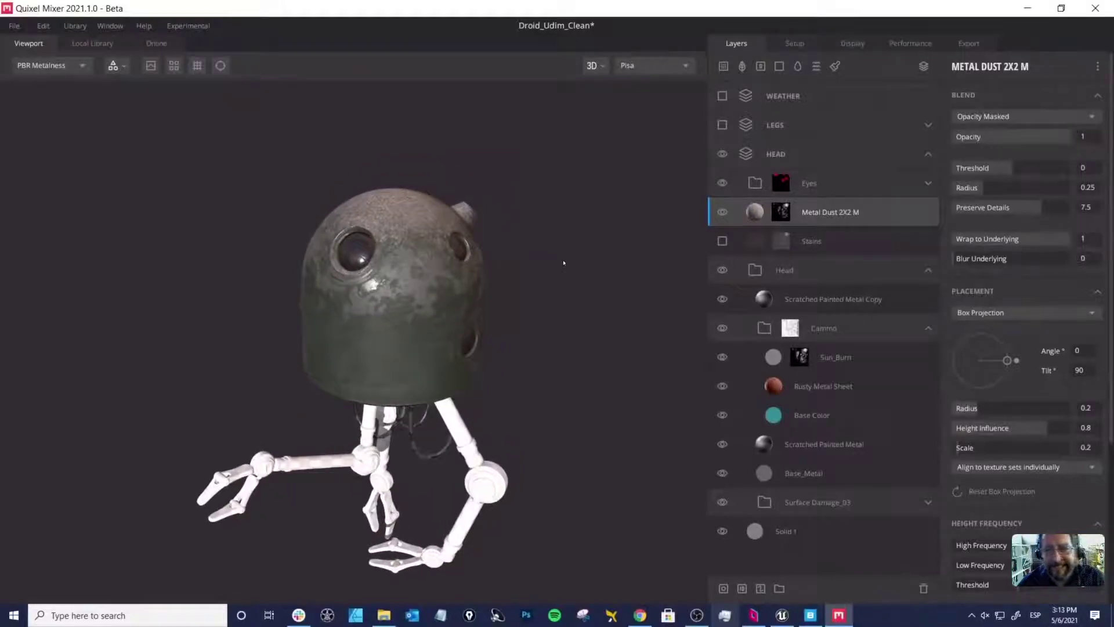
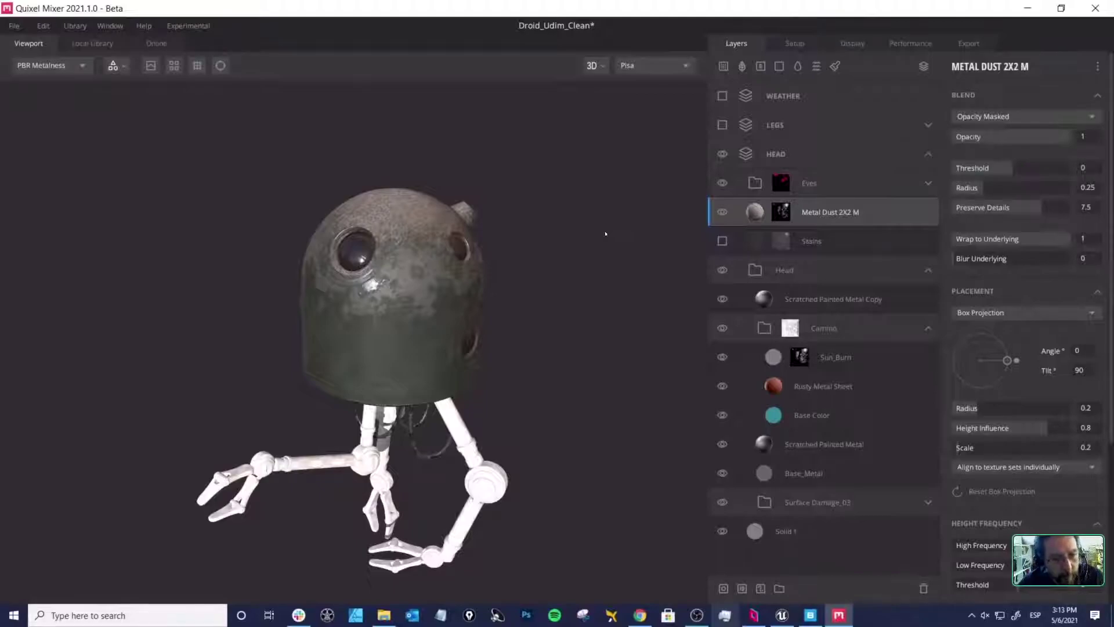
middle_click_drag(436, 289, 481, 250)
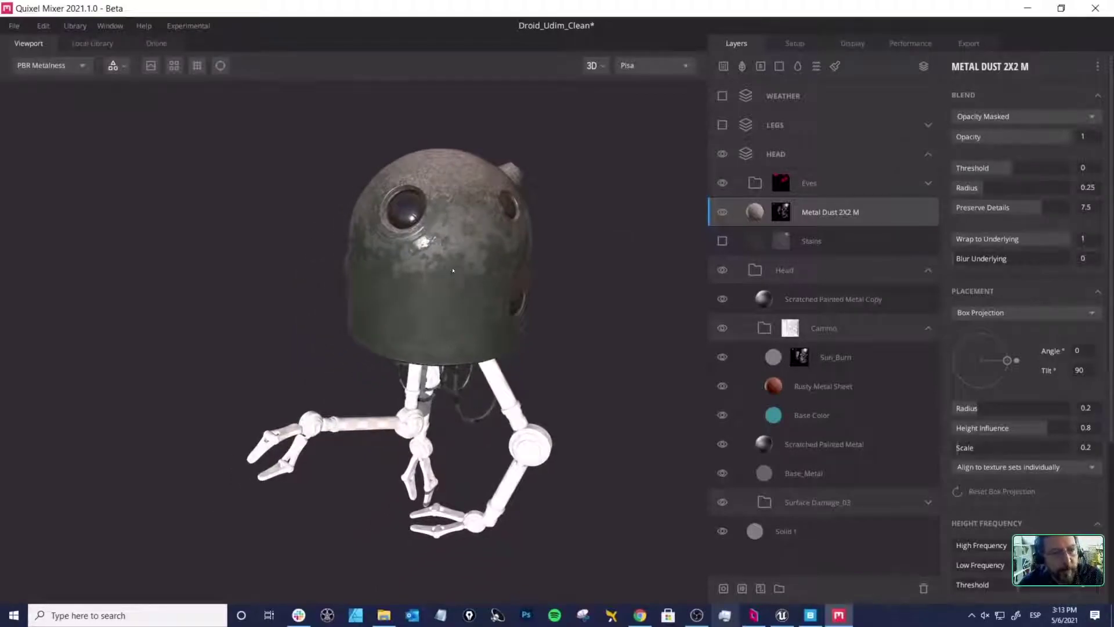
middle_click_drag(434, 279, 445, 282)
mouse_move(442, 285)
left_mouse_down("alt")
mouse_move(432, 285)
mouse_move(460, 274)
left_mouse_up("alt")
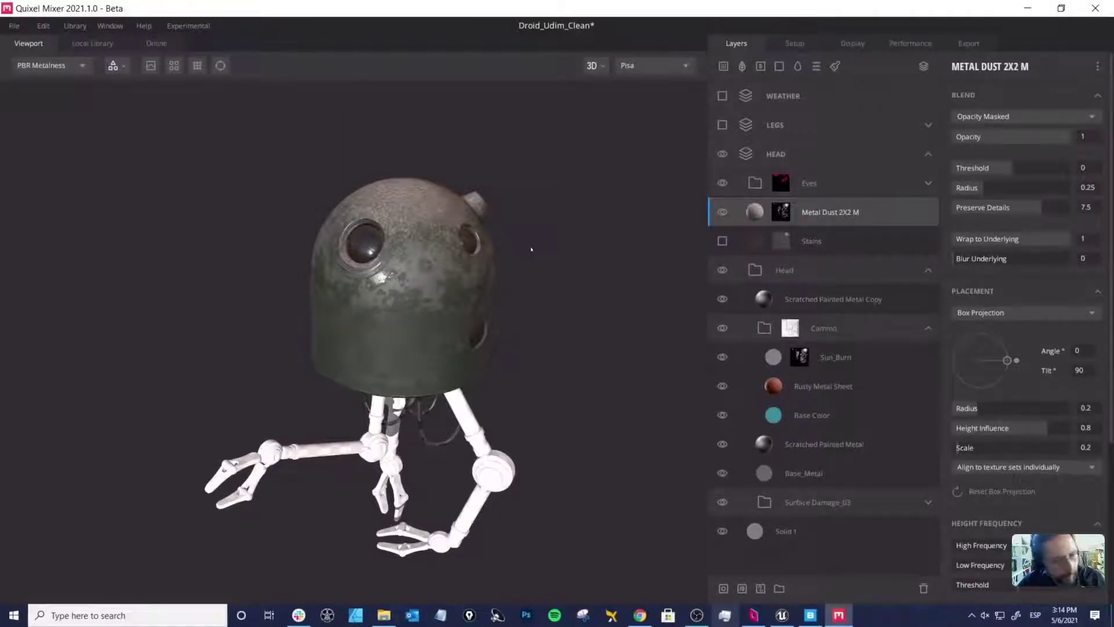
left_click_drag(447, 285, 458, 247)
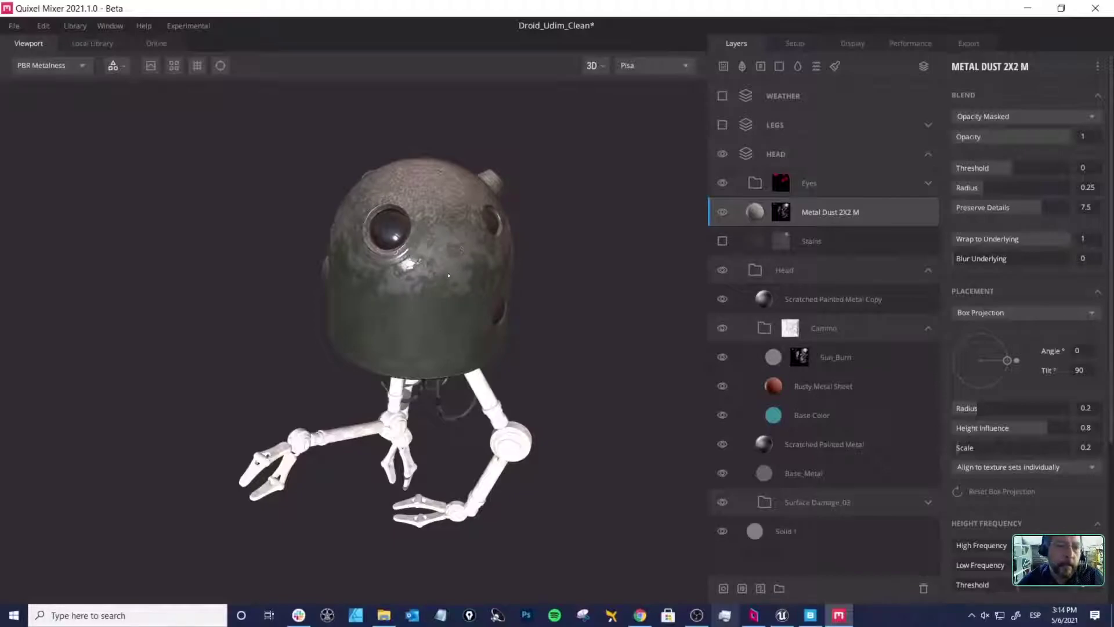
left_click_drag(448, 275, 449, 280)
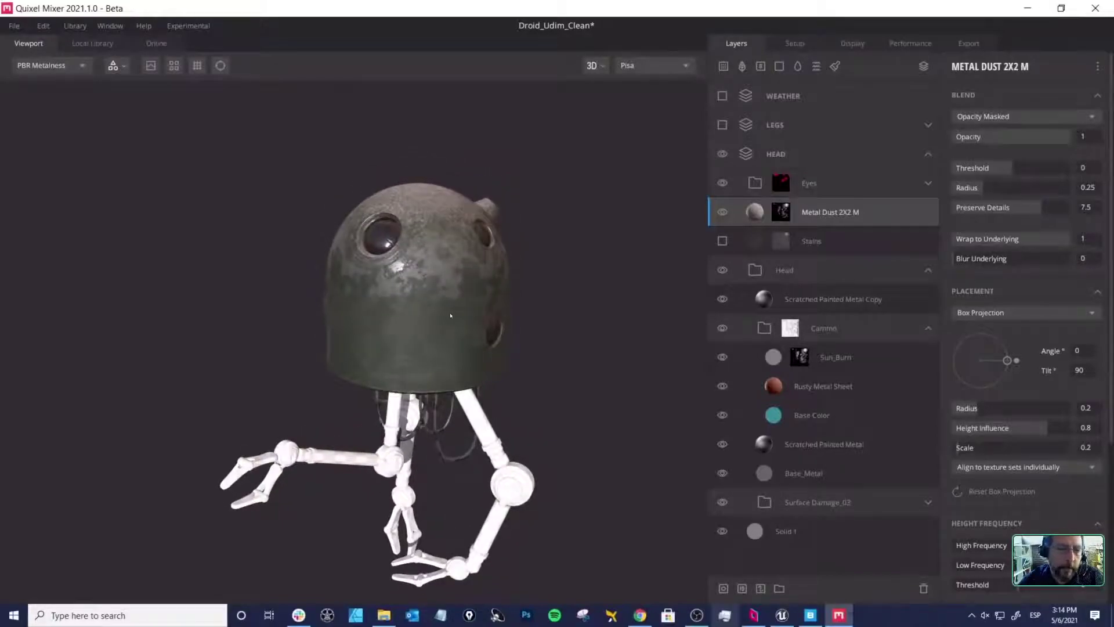
left_click_drag(443, 232, 434, 187)
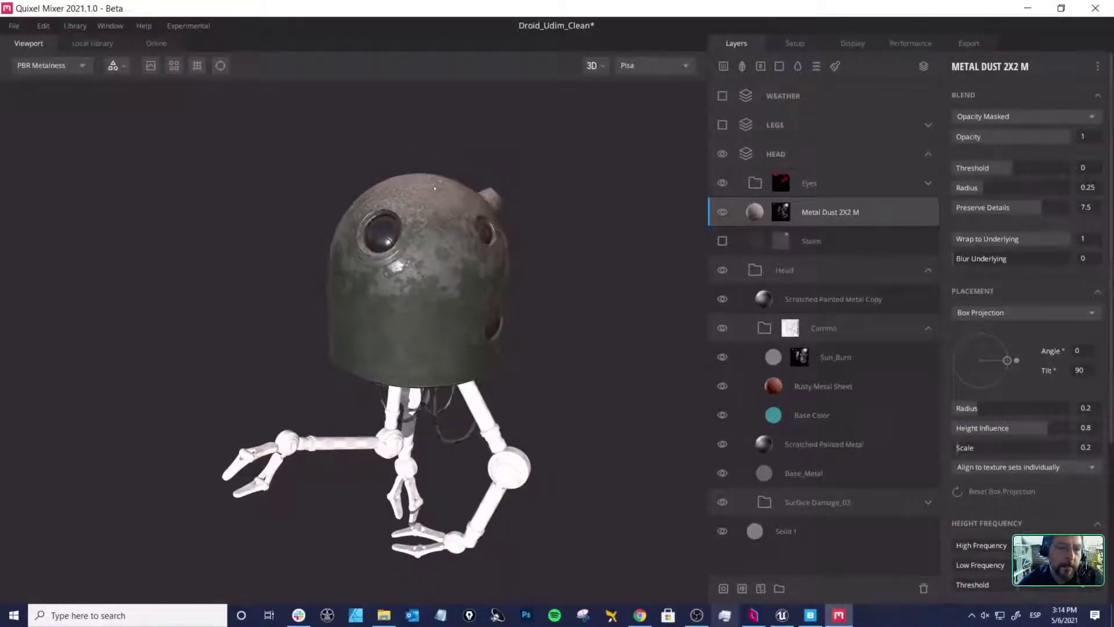
Step: Move the Metal Dust 2x2 M layer above the Eyes group so the dust also covers the droid's eyes
scroll(425, 195, "up", 3)
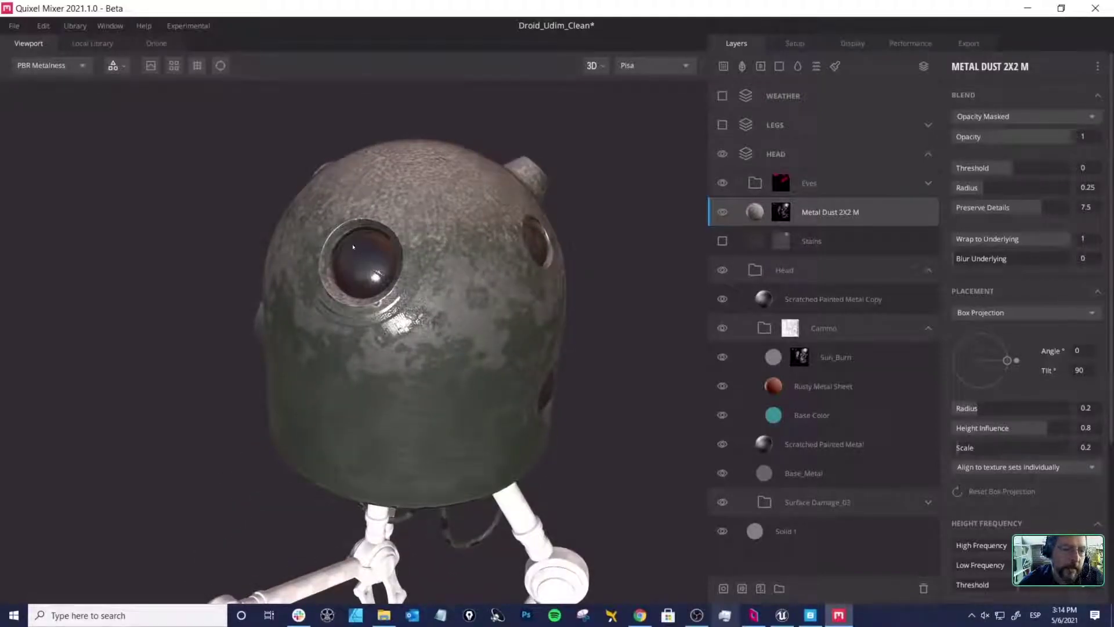
left_click_drag(382, 276, 340, 265)
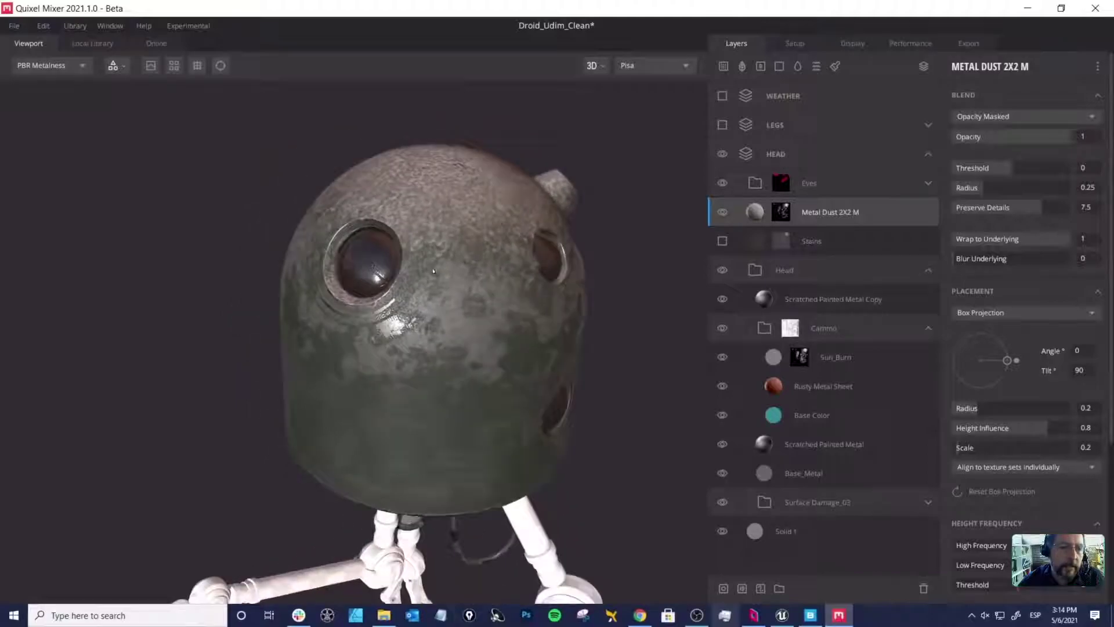
middle_click_drag(490, 293, 476, 269)
left_click_drag(476, 269, 472, 297)
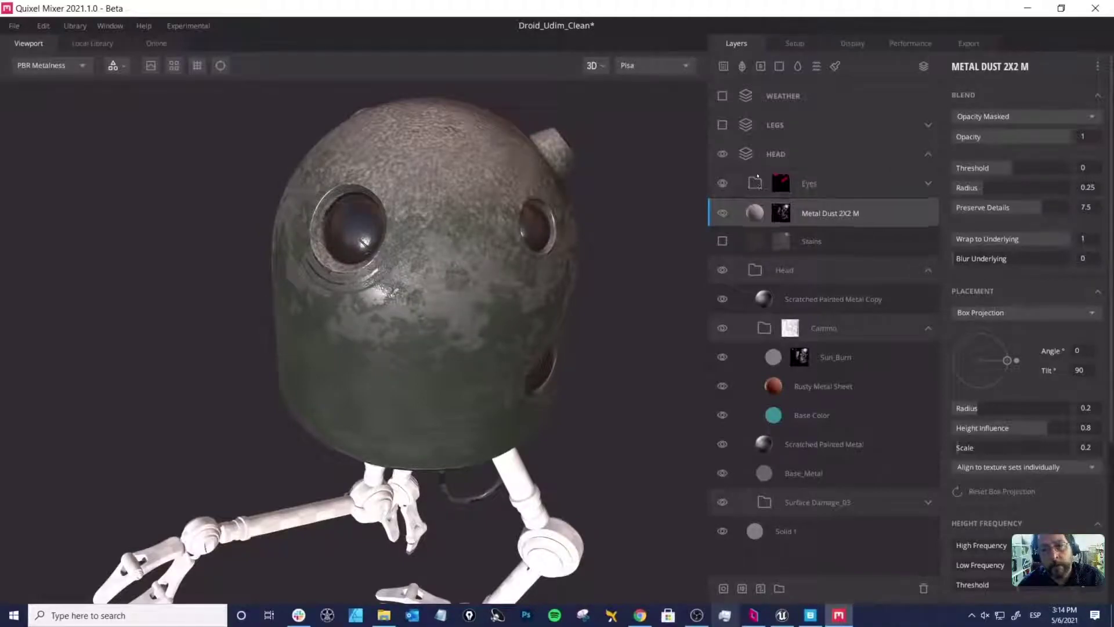
left_click_drag(757, 176, 760, 174)
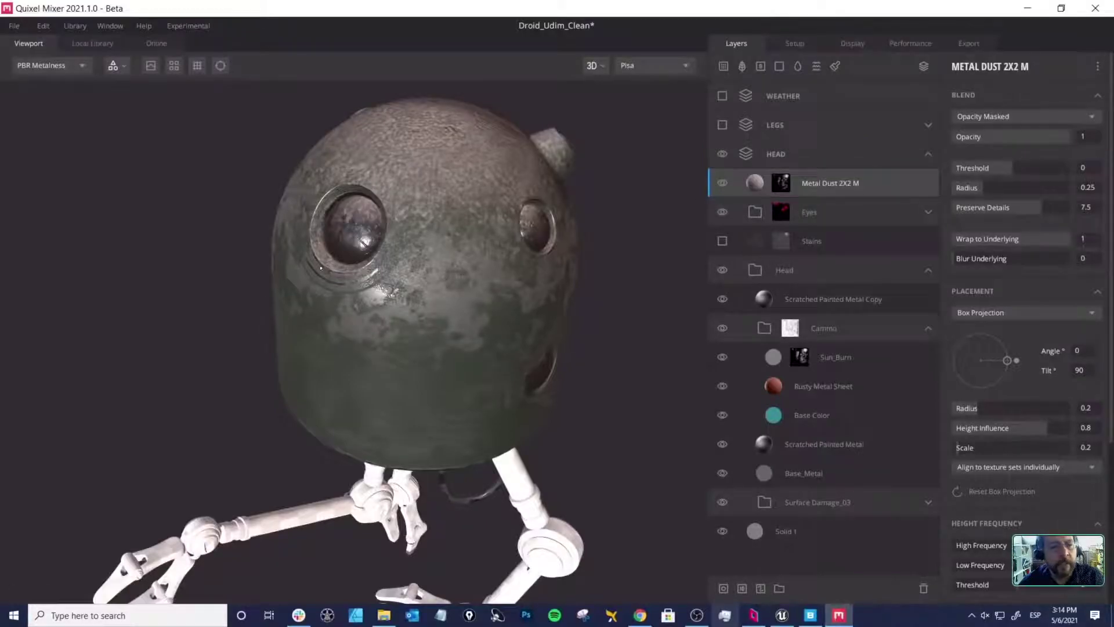
left_click_drag(364, 270, 470, 285)
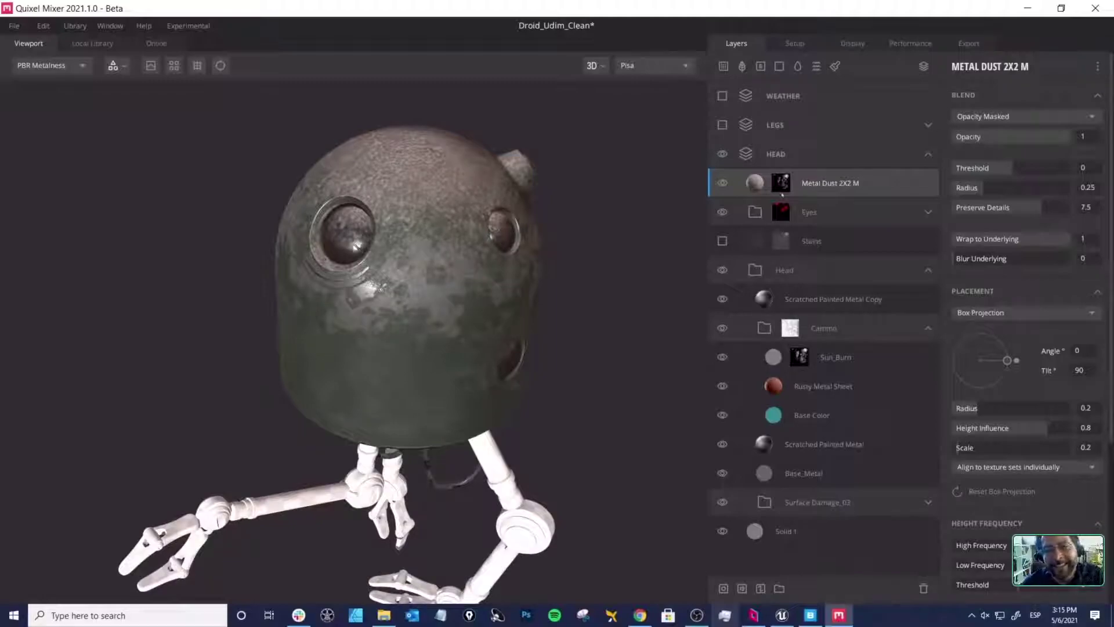
Step: Hide and show the Metal Dust 2x2 M layer to compare the head with and without dust
left_click(722, 183)
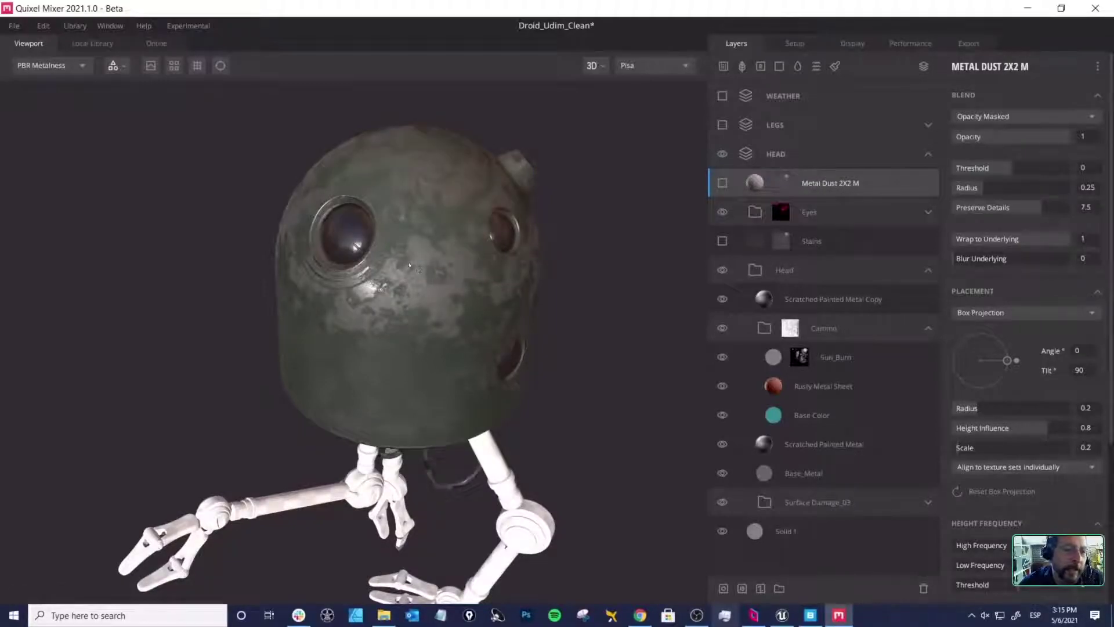
left_click_drag(463, 282, 419, 243)
middle_click_drag(419, 243, 448, 267)
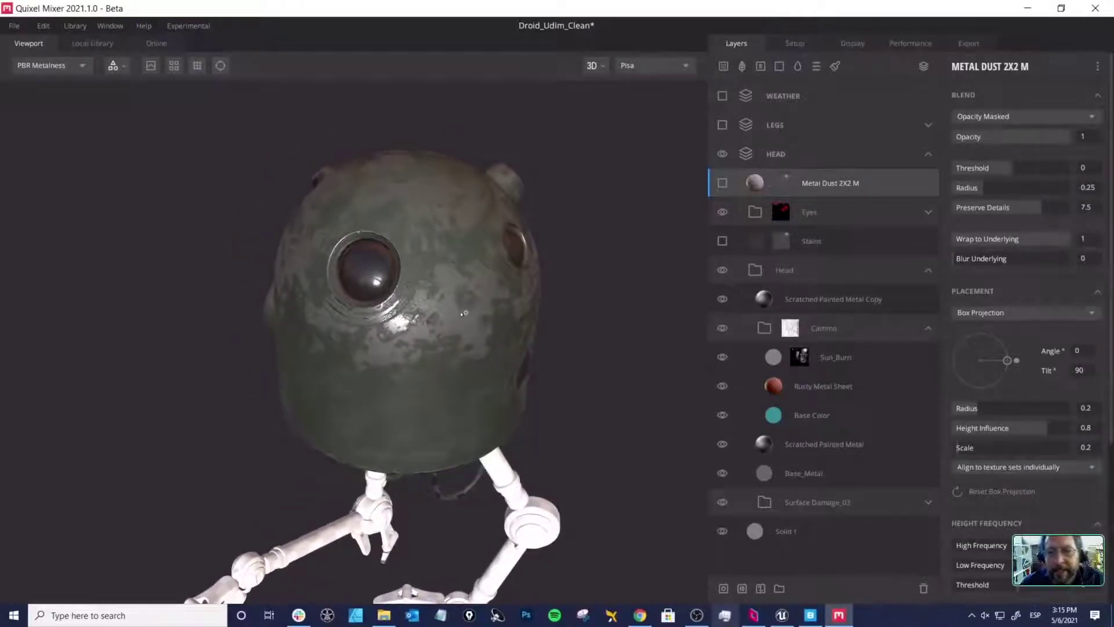
left_click(722, 184)
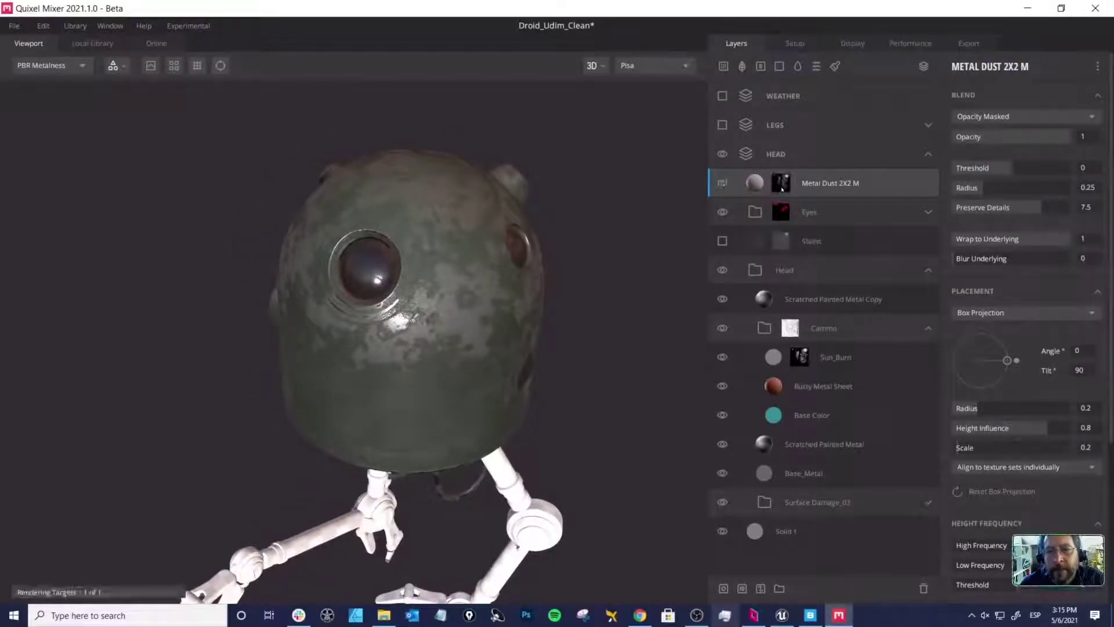
Step: Add a Gradient Remap modifier to the Metal Dust 2X2 M layer's mask
left_click(781, 184)
middle_click_drag(452, 220, 454, 240)
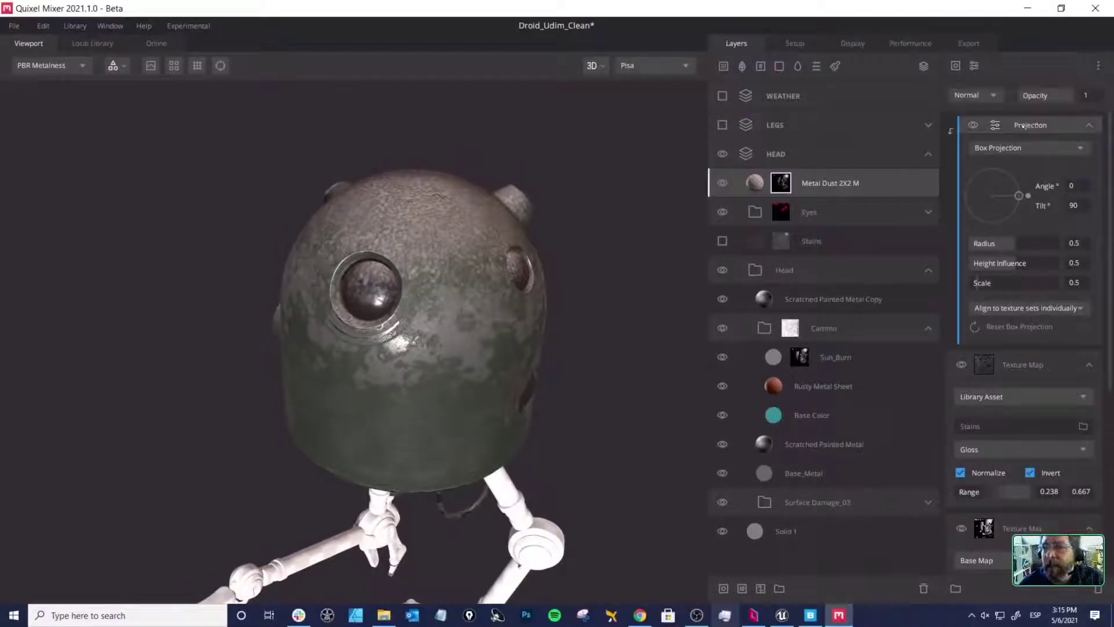
left_click(974, 65)
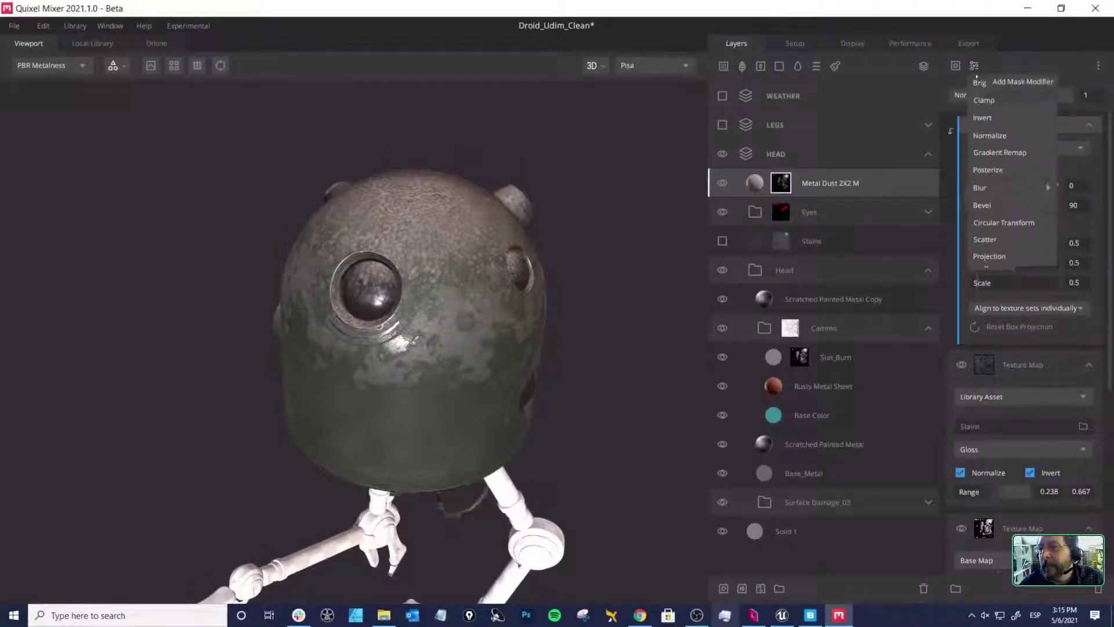
left_click(1000, 152)
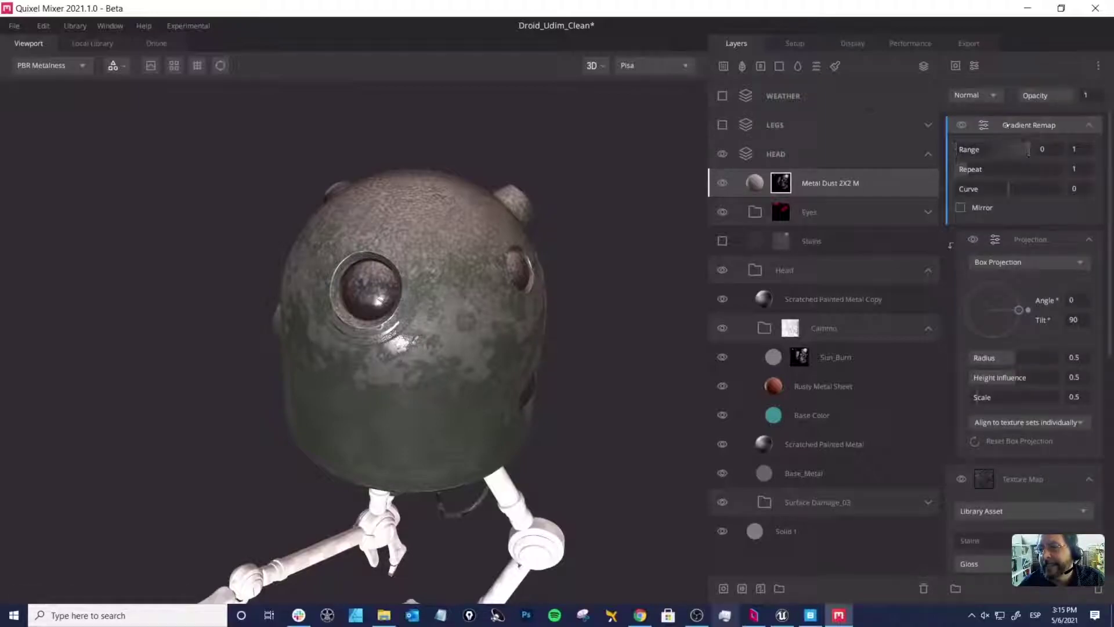
Step: Set the dust mask's Gradient Remap curve to -0.956 and its range to 0.175–0.746, and check the head
mouse_move(1009, 188)
left_mouse_down()
mouse_move(1030, 191)
mouse_move(958, 189)
left_mouse_up()
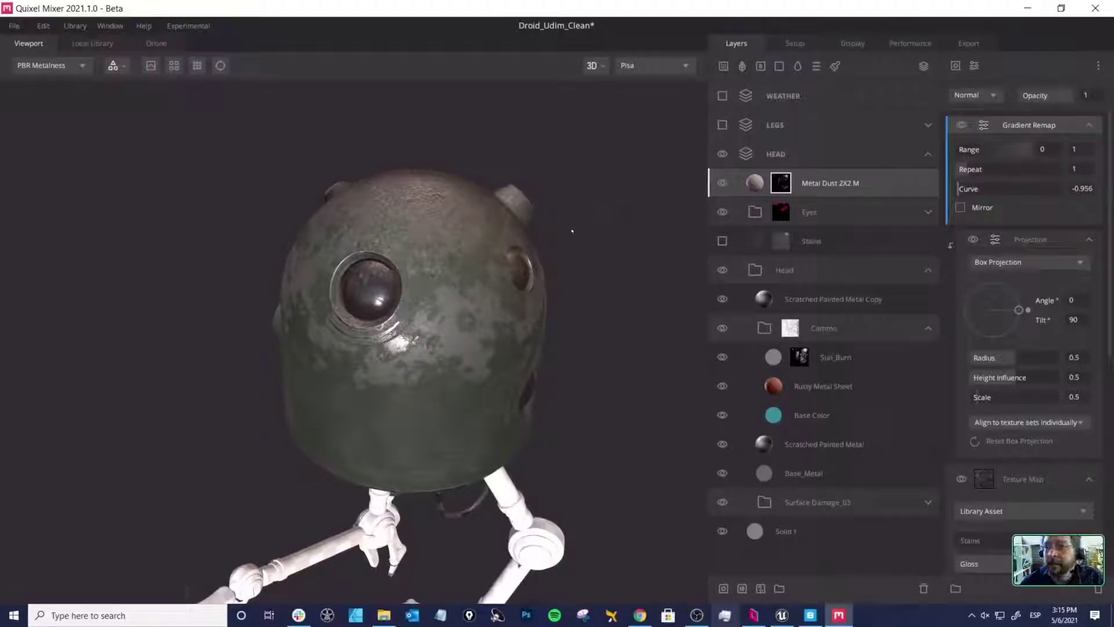
left_click_drag(958, 151, 1011, 152)
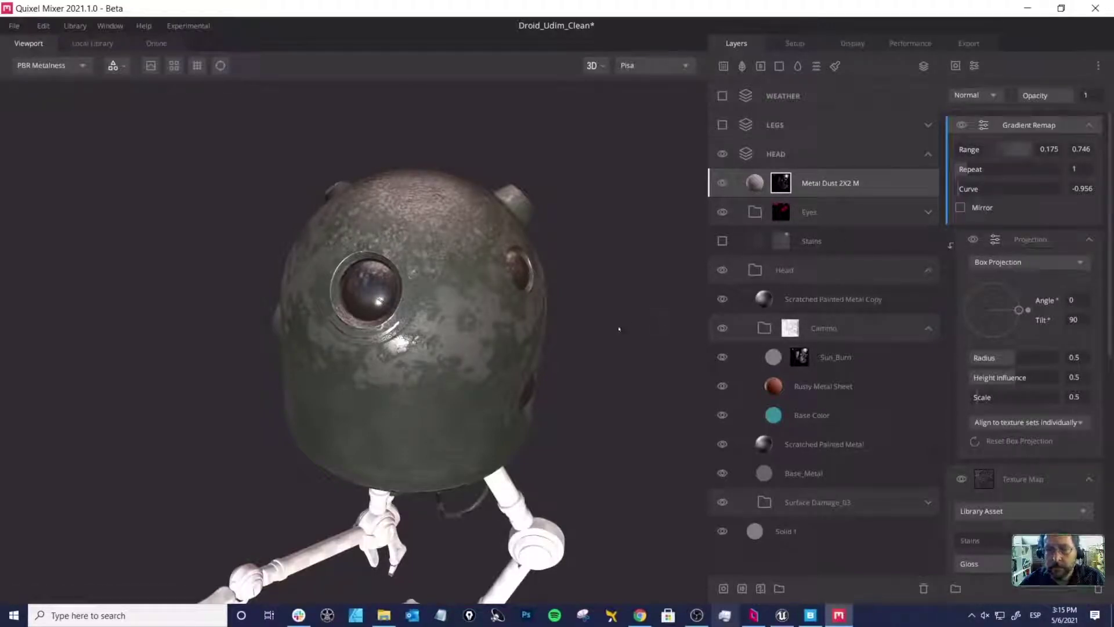
left_click_drag(617, 330, 619, 292)
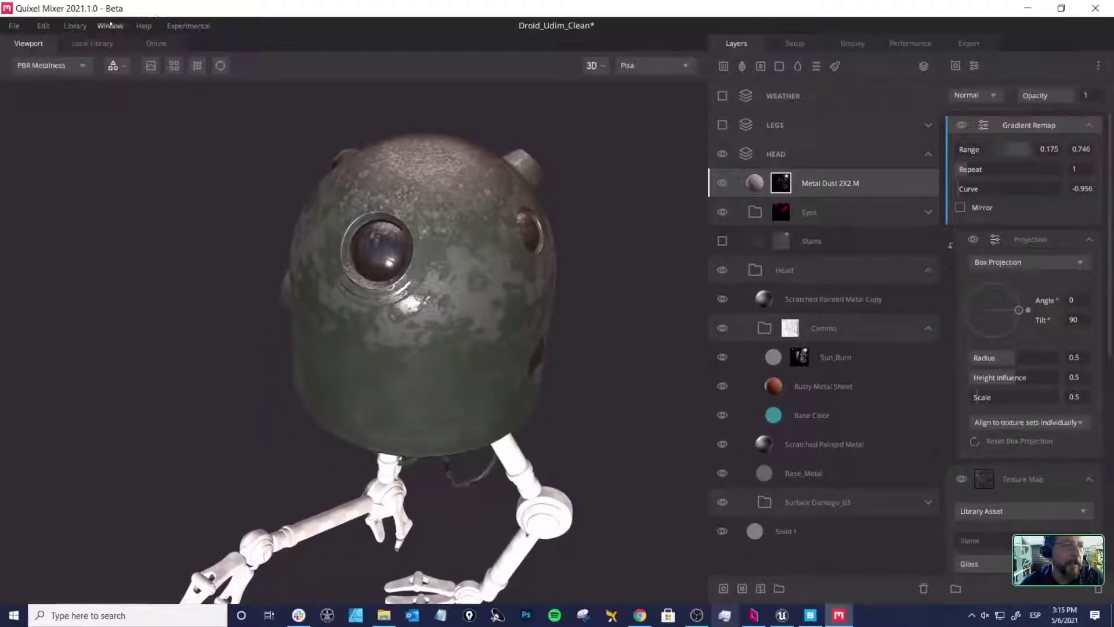
Step: Look through the Asset Manager to review the images, model and surfaces used in the mix and their reference counts
left_click(110, 26)
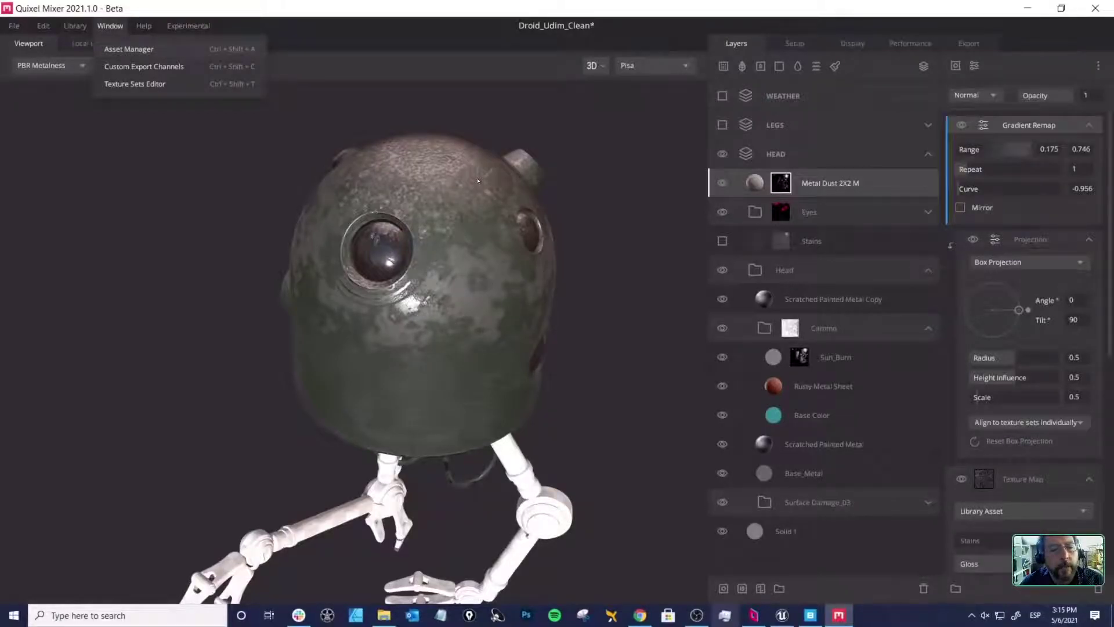
key("ctrl+shift+a")
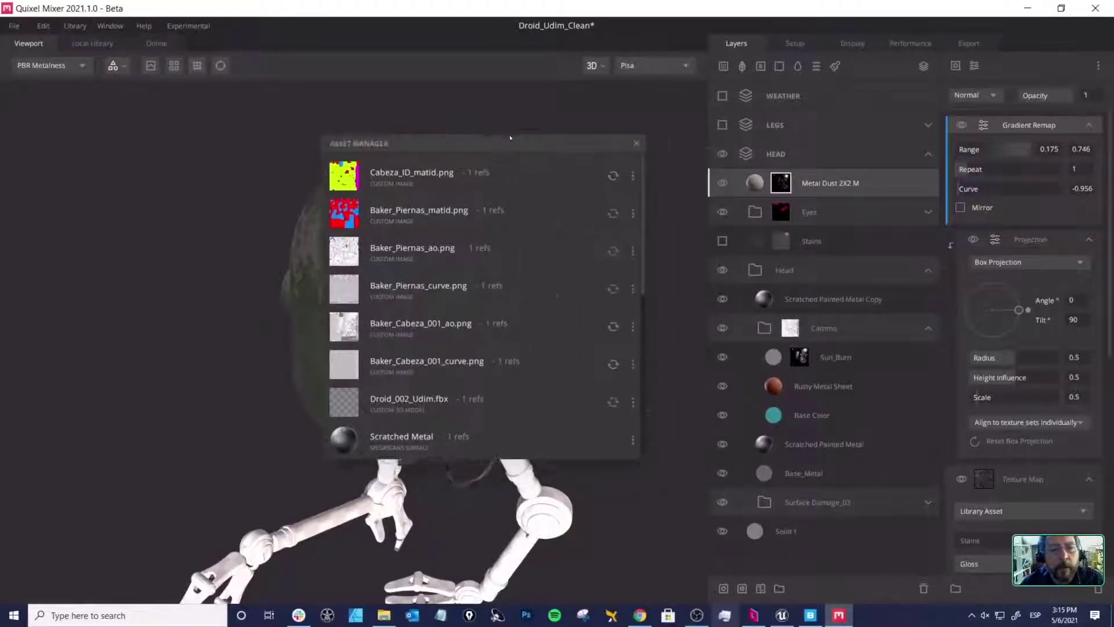
scroll(601, 152, "down", 5)
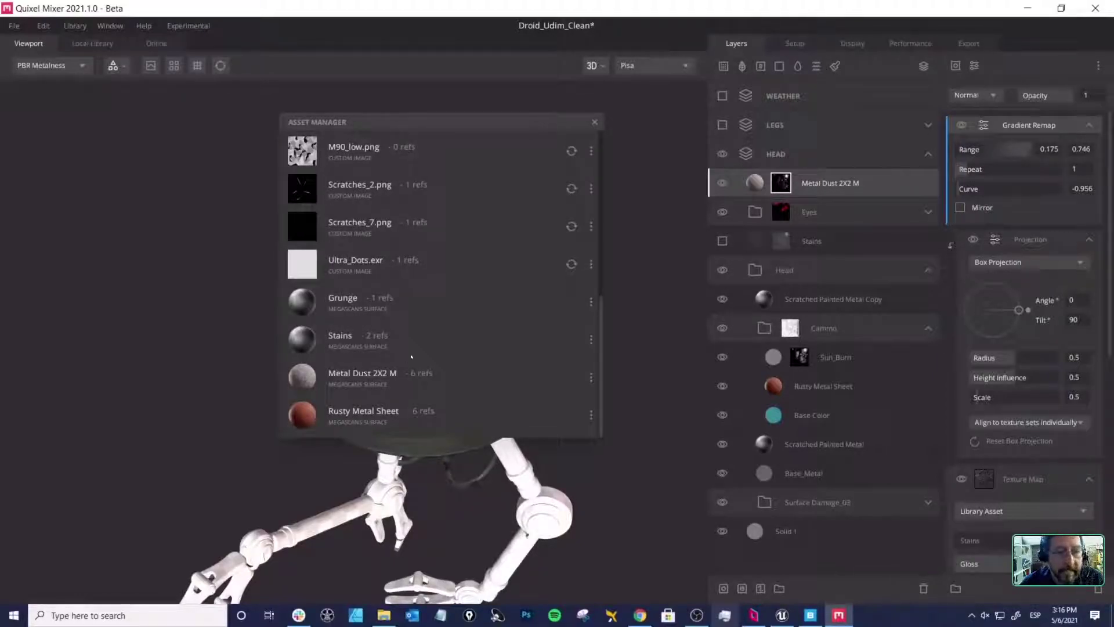
scroll(453, 357, "up", 5)
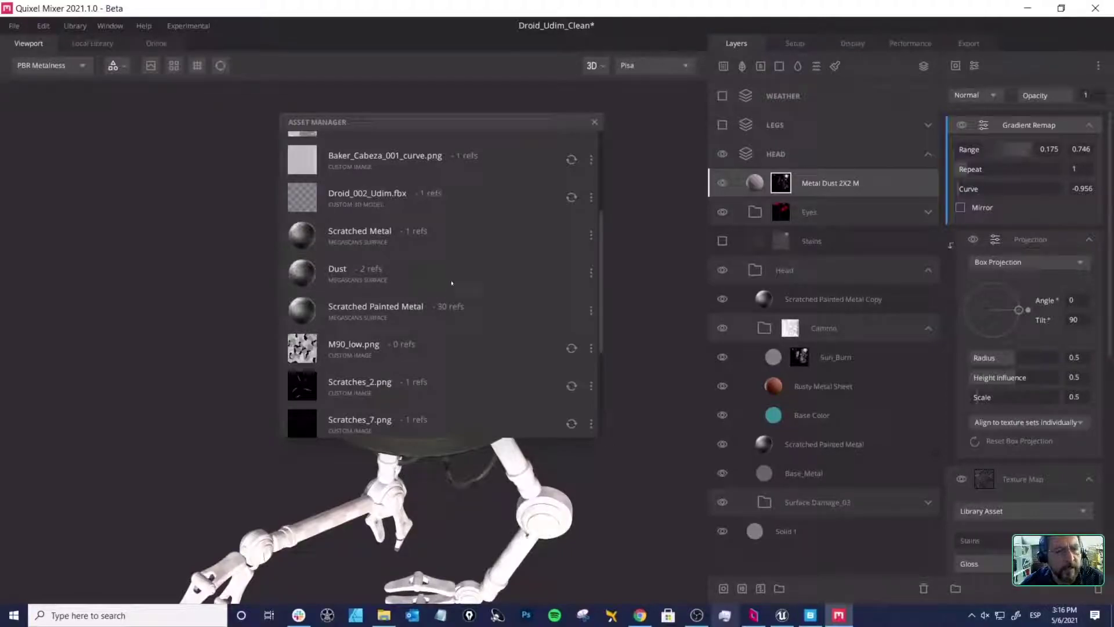
scroll(418, 278, "up", 4)
scroll(406, 221, "up", 1)
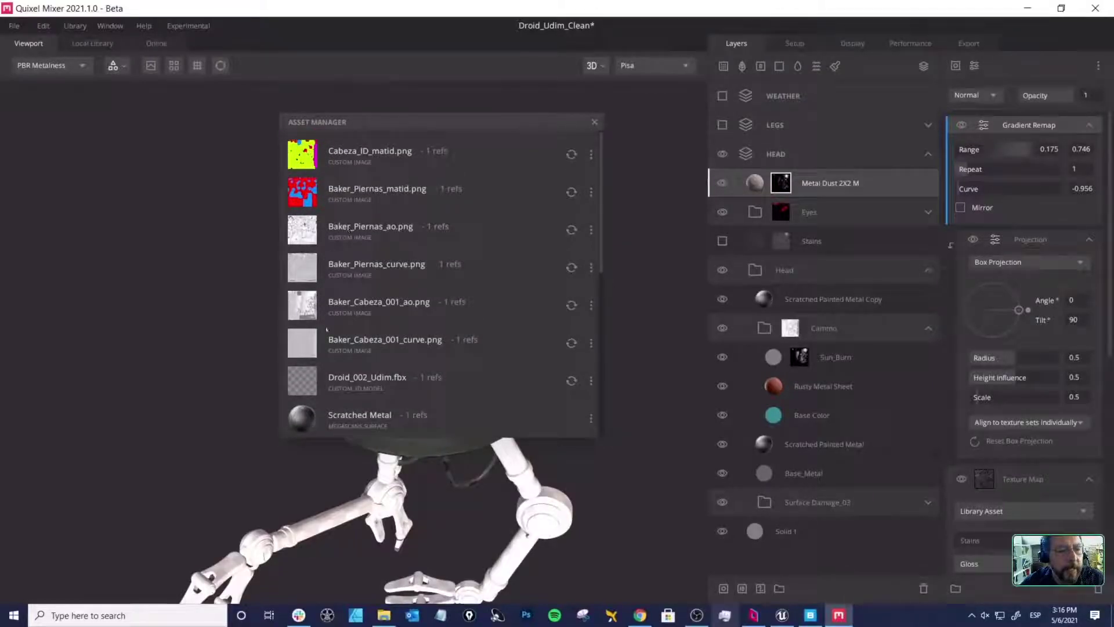
scroll(406, 308, "down", 5)
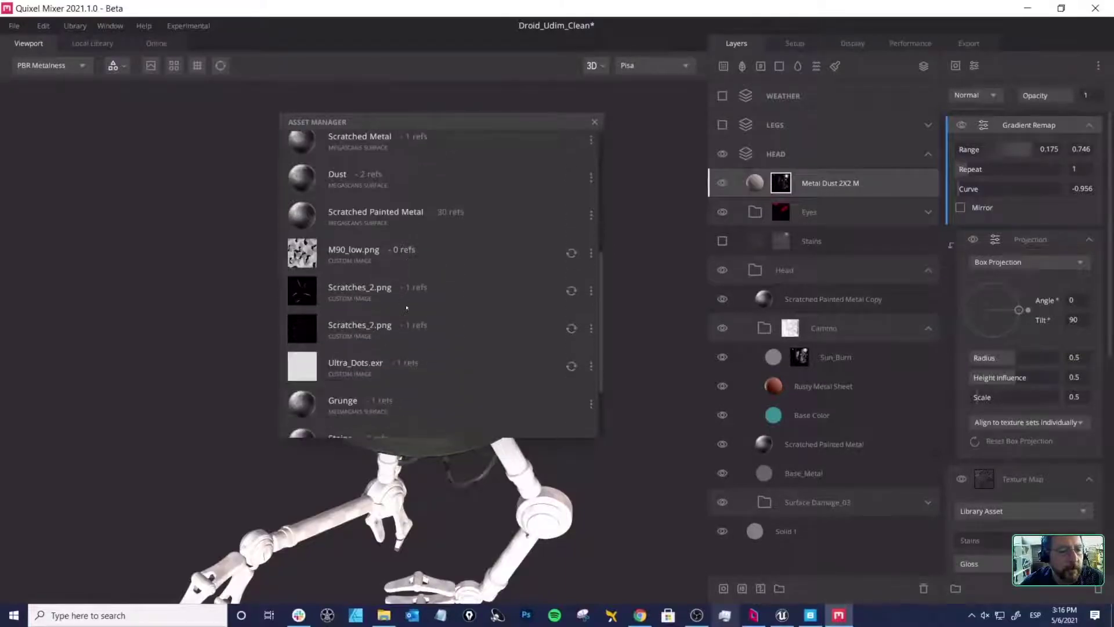
scroll(406, 308, "down", 2)
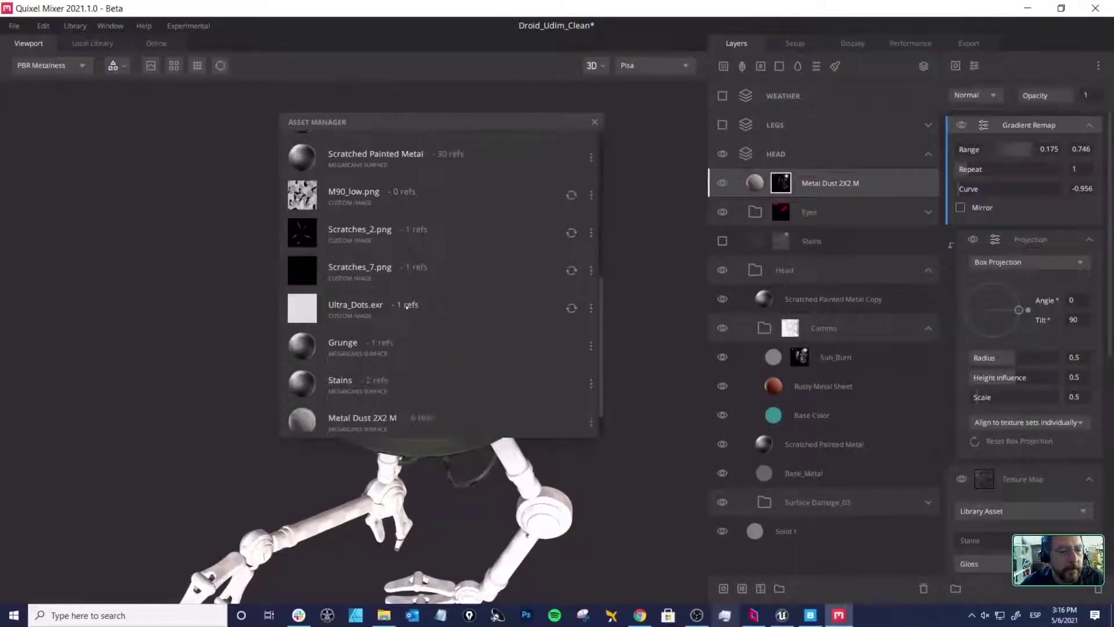
left_click(594, 121)
Step: Show the LEGS layer set and view the whole droid with both head and legs textured
left_click_drag(609, 192, 467, 276)
scroll(540, 266, "down", 3)
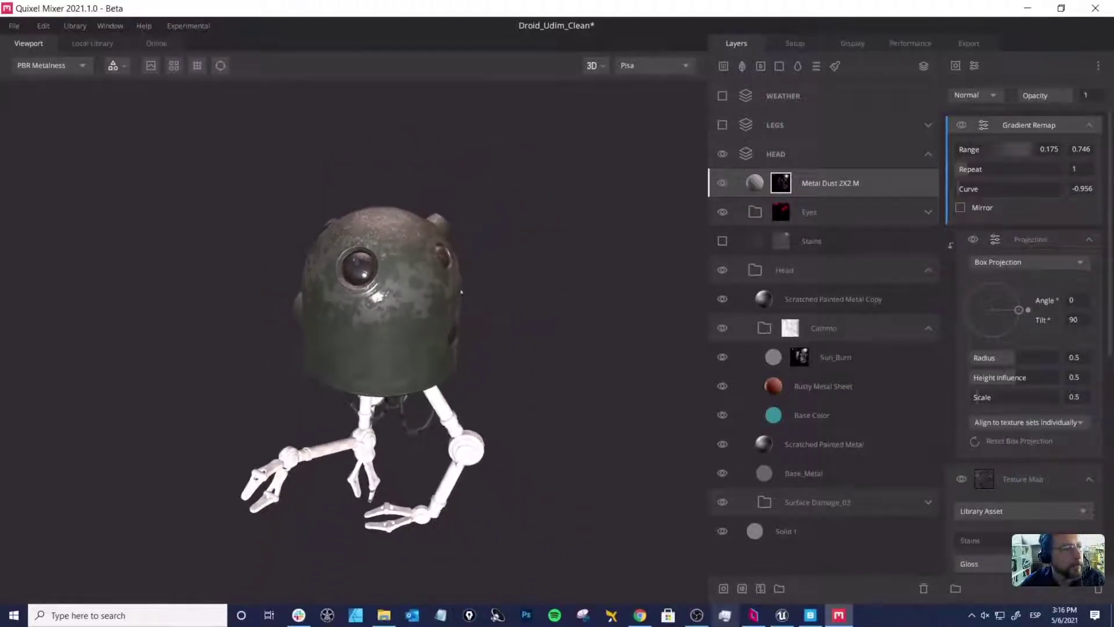
middle_click_drag(462, 282, 465, 238)
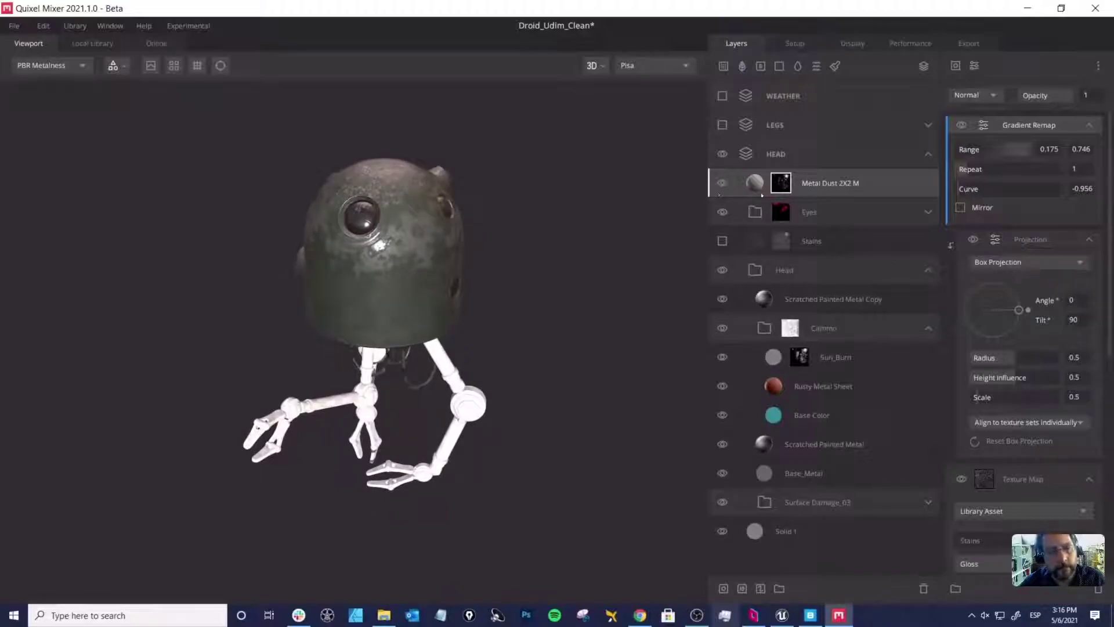
left_click_drag(551, 227, 546, 252)
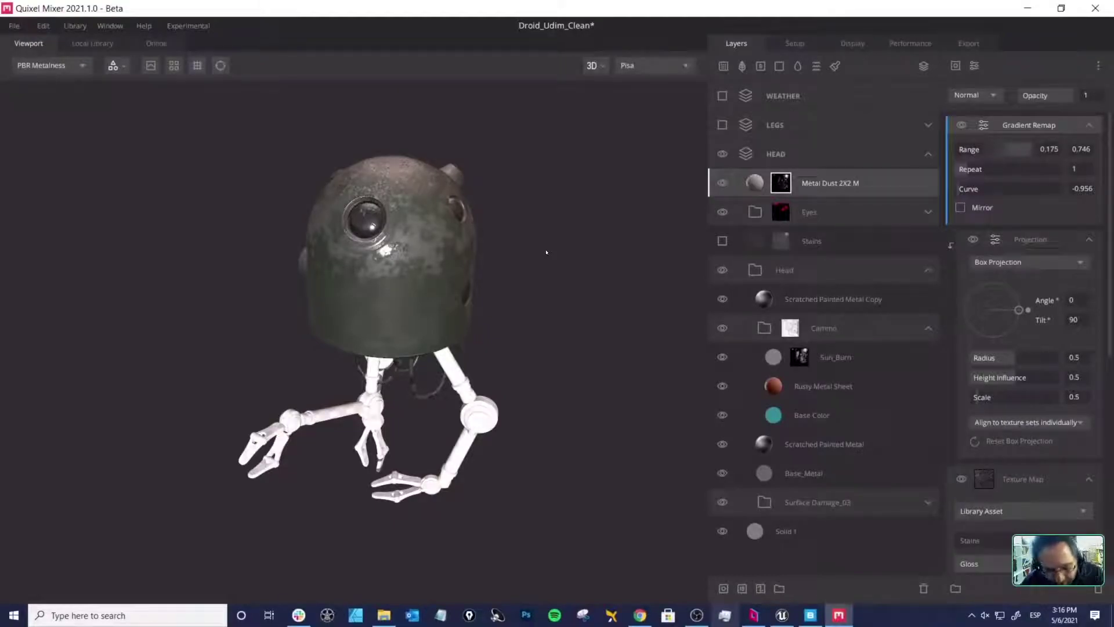
left_click_drag(505, 215, 552, 283)
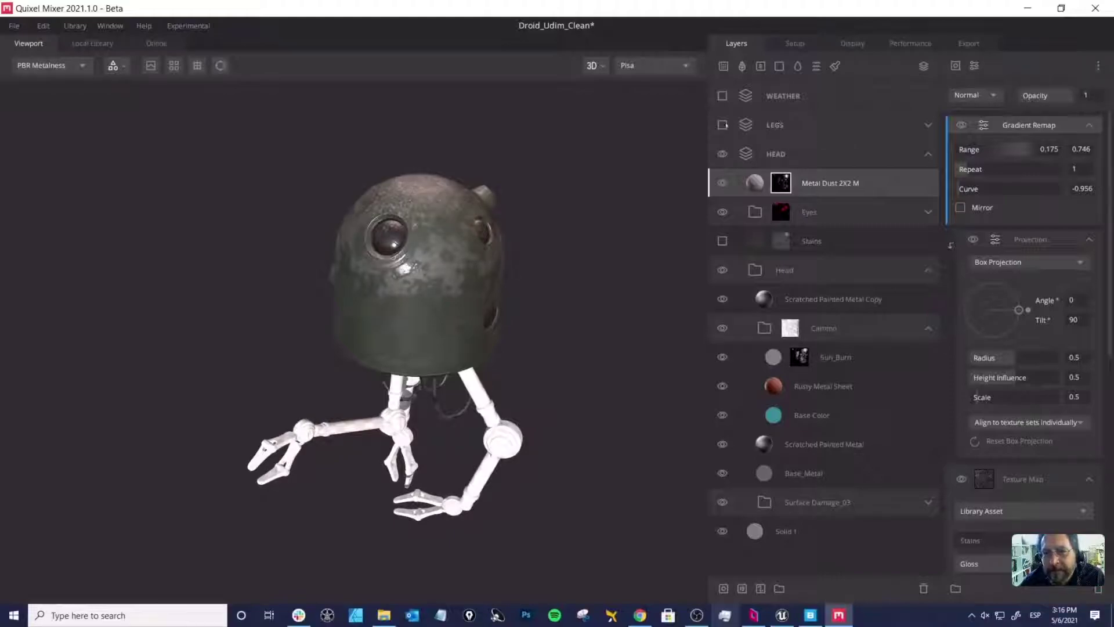
left_click(778, 125)
left_click(777, 126)
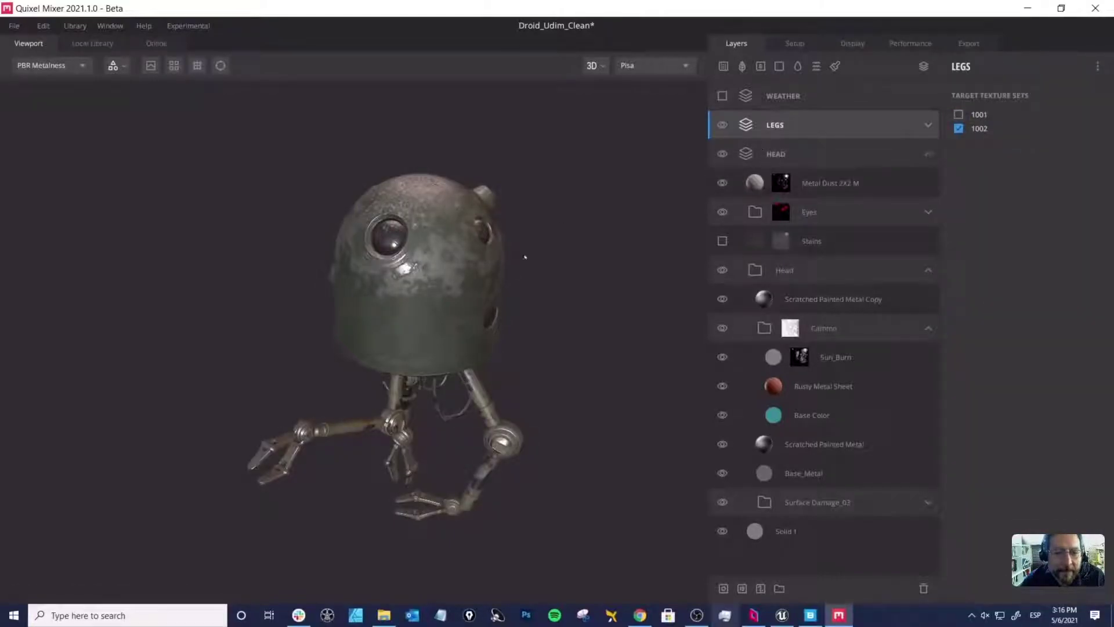
left_click_drag(546, 283, 584, 231)
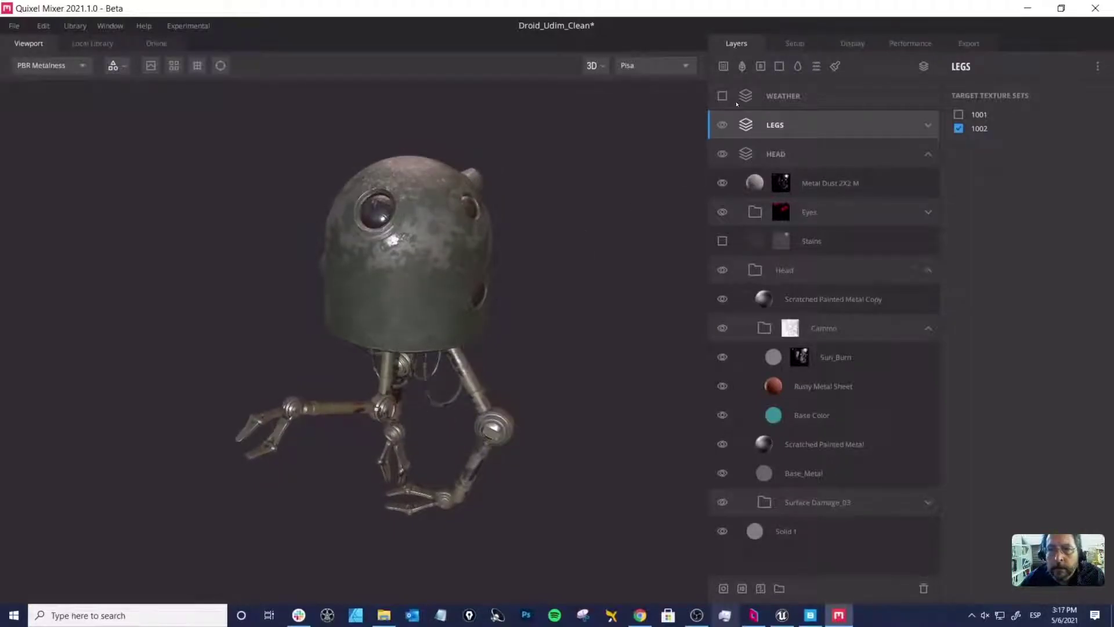
Step: Delete the WEATHER layer set and check the droid
left_click(812, 99)
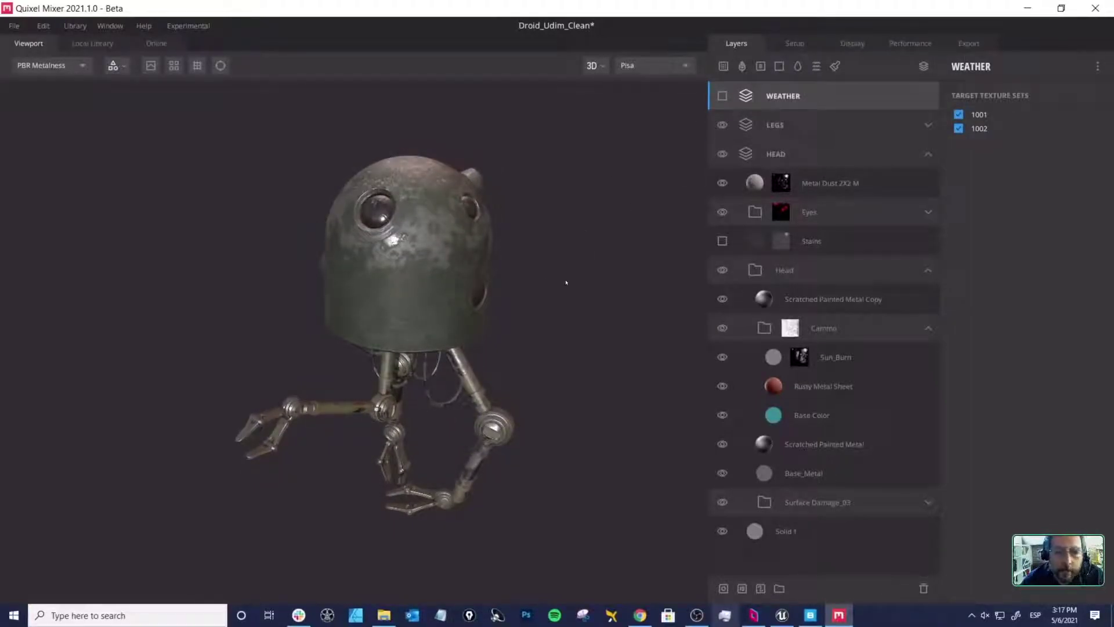
left_click_drag(525, 344, 549, 322)
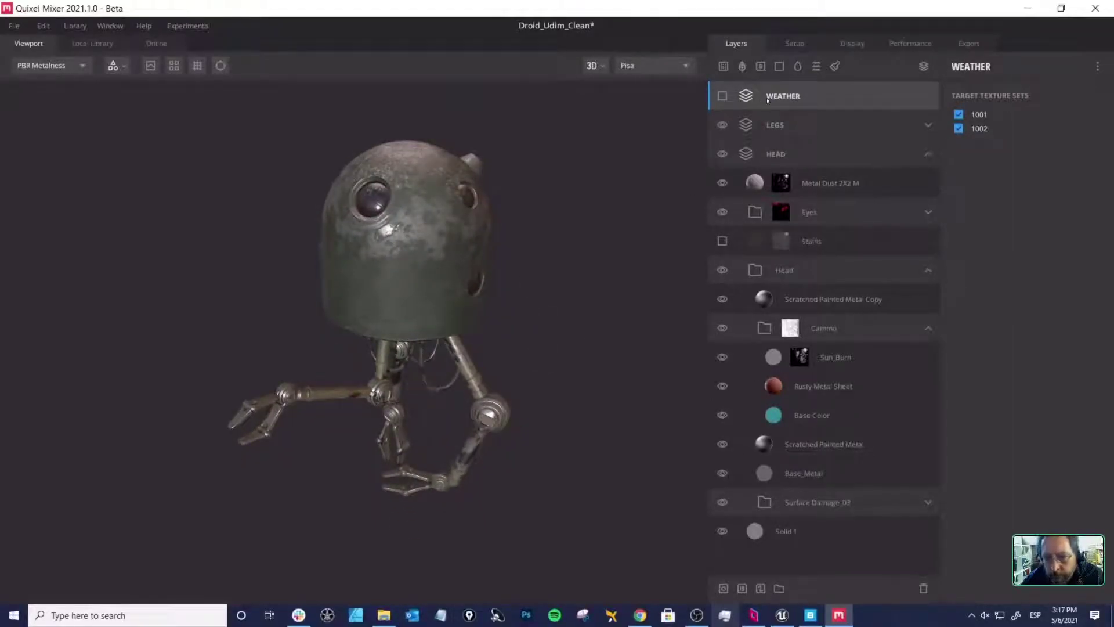
key("Delete")
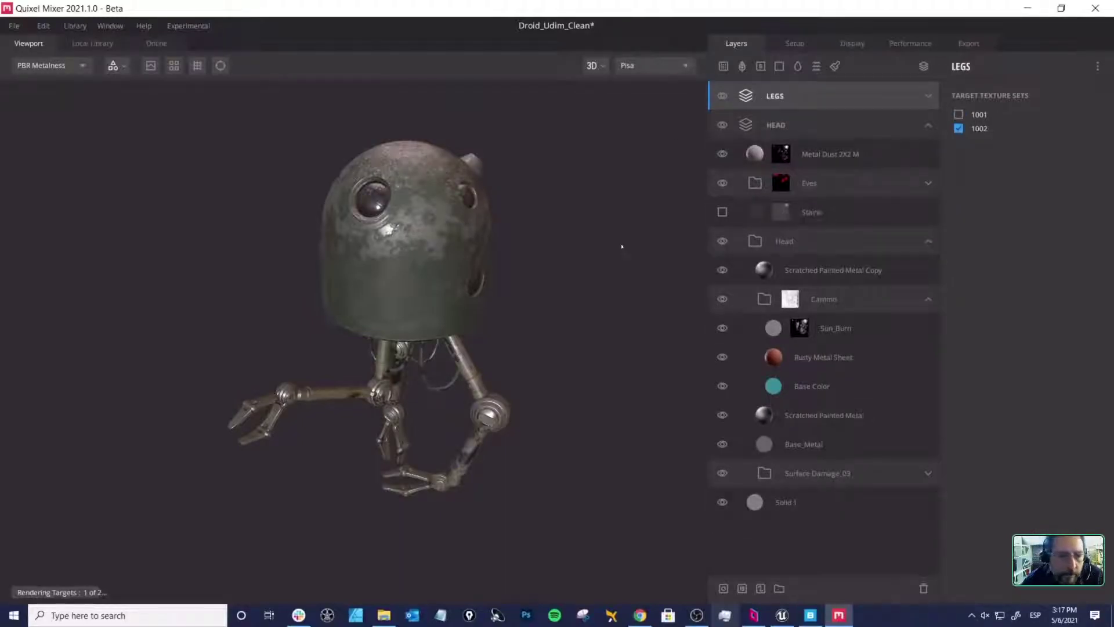
middle_click_drag(562, 319, 557, 312)
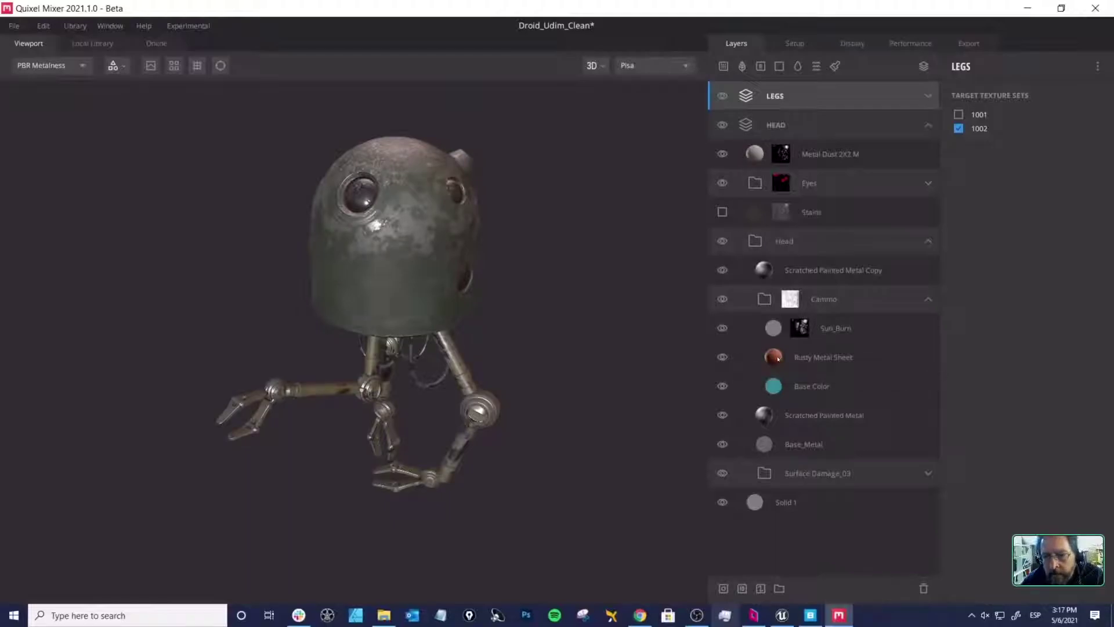
Step: Inspect the settings of the Rusty Metal Sheet and Base Color layers in the Cammo group, including the rusty layer's albedo color
left_click(778, 359)
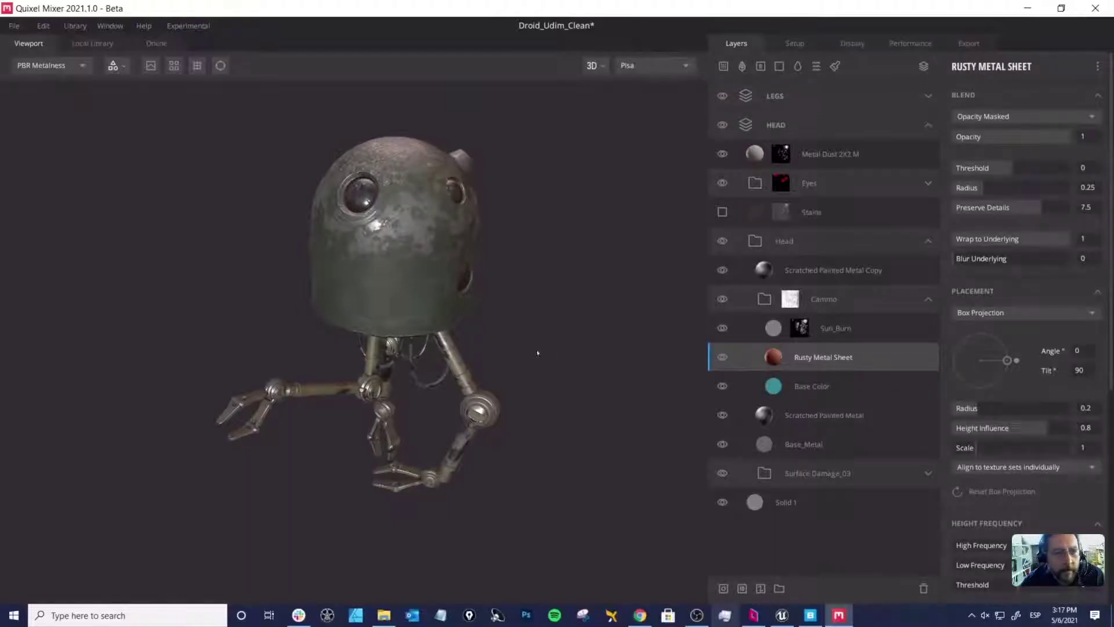
middle_click_drag(528, 349, 529, 351)
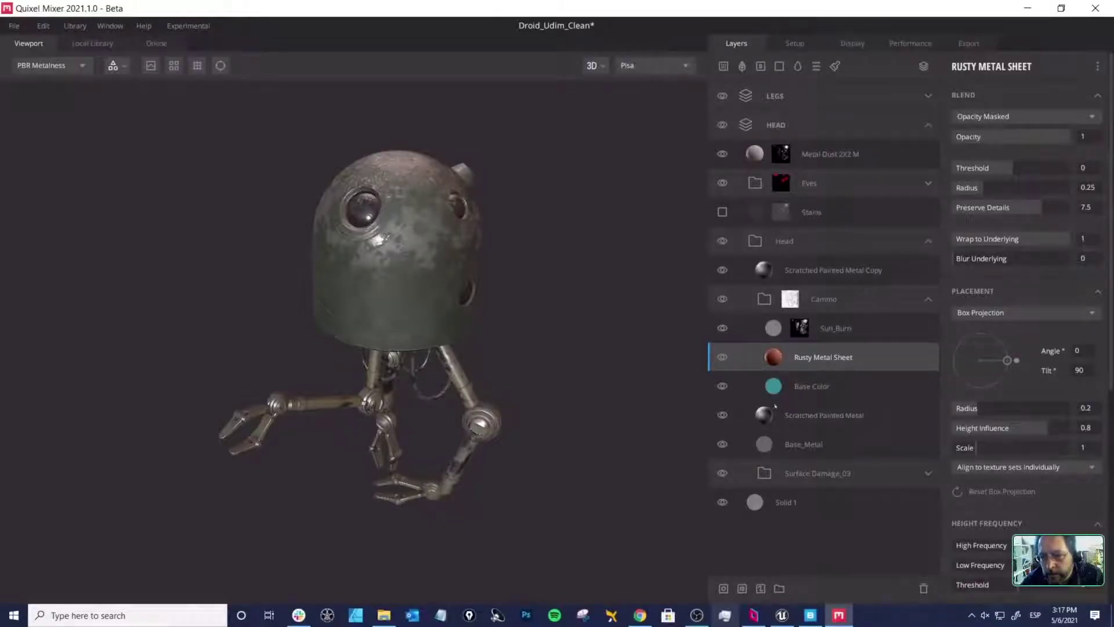
left_click(776, 387)
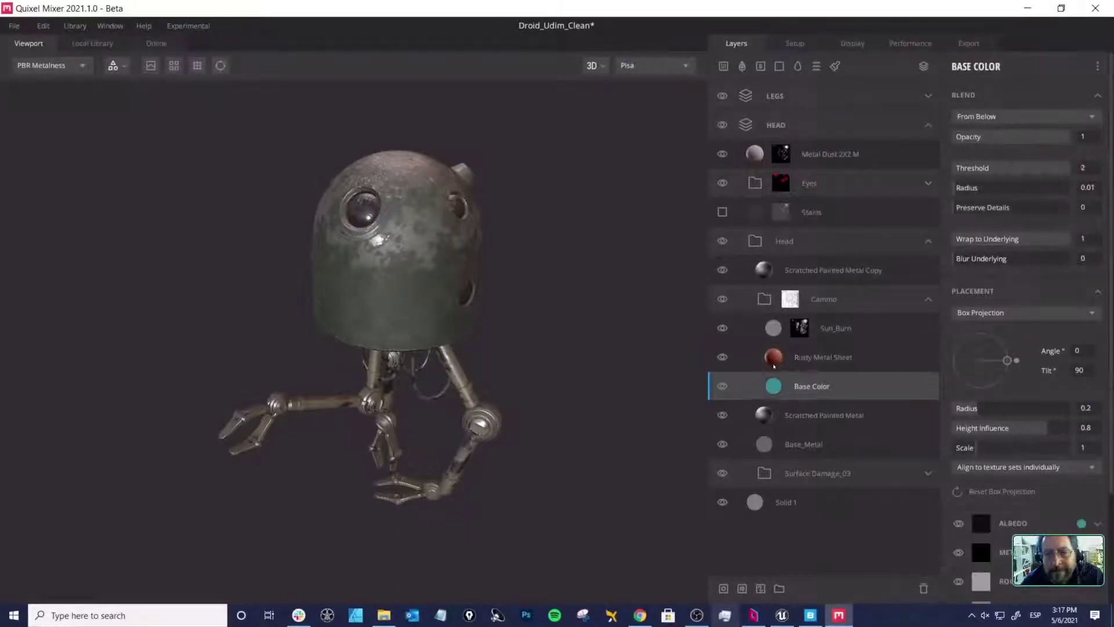
left_click(771, 358)
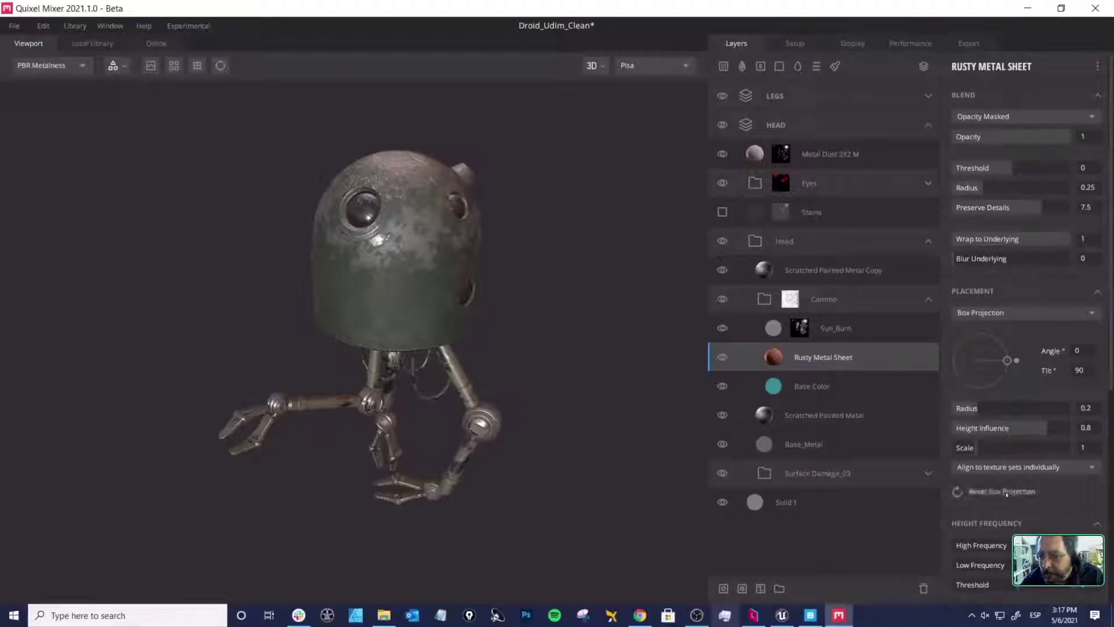
scroll(1039, 508, "down", 4)
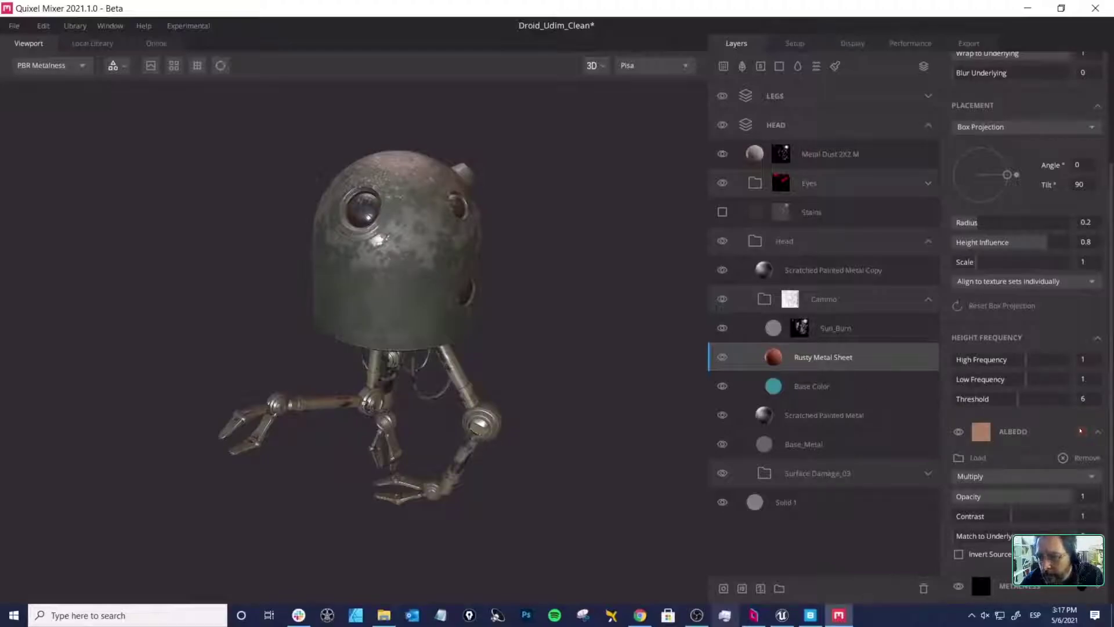
left_click(1082, 431)
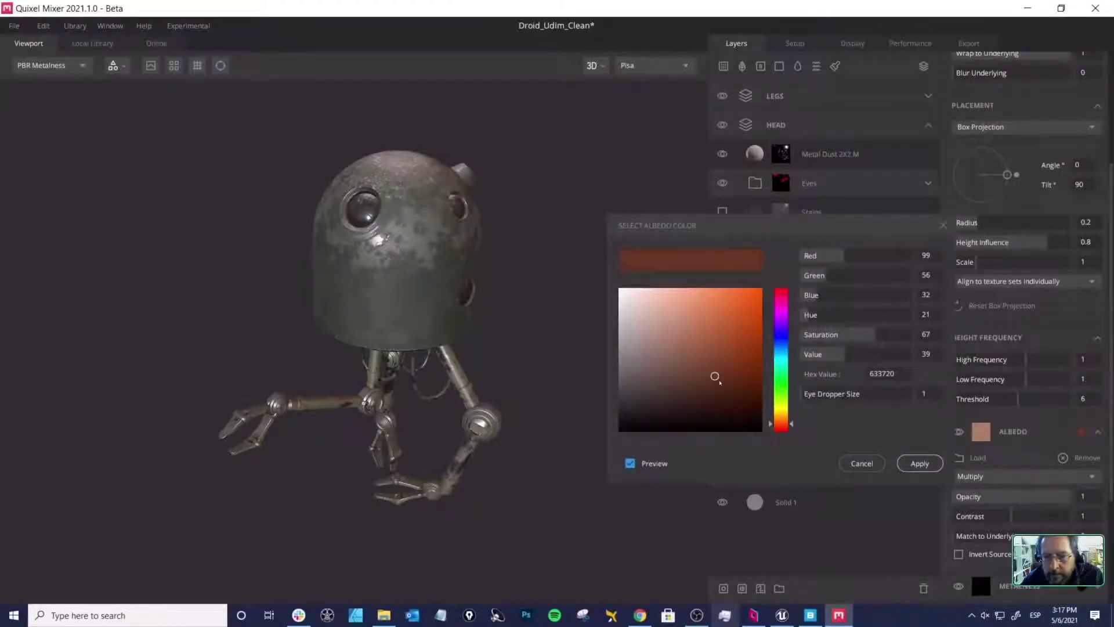
left_click(861, 463)
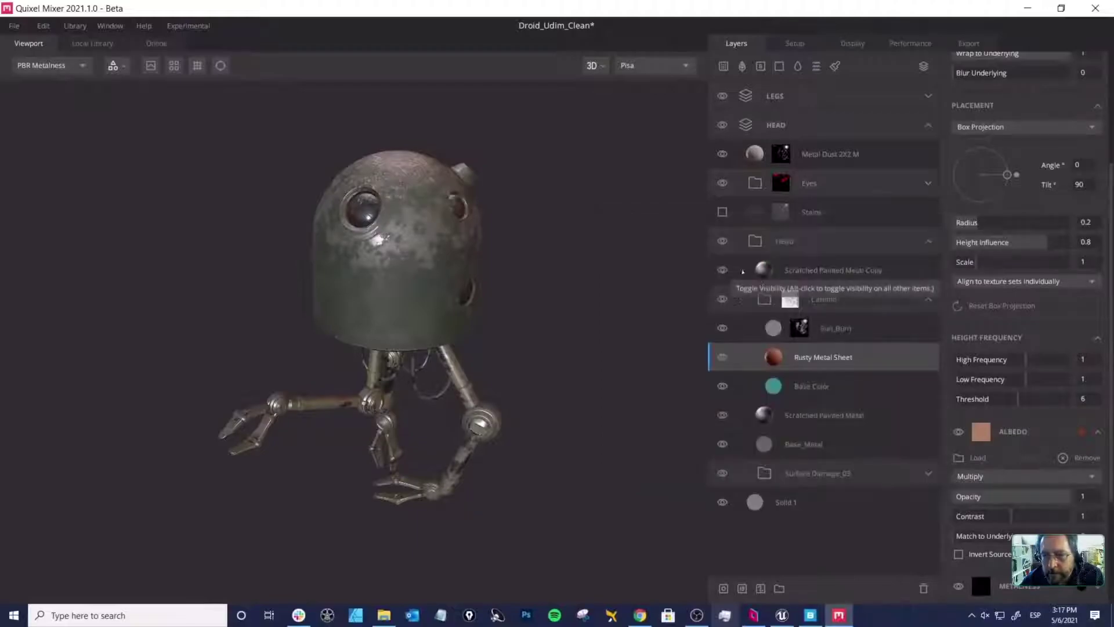
Step: Add a solid layer above Rusty Metal Sheet in the Cammo group and set its albedo color to purple 501569
left_click(780, 65)
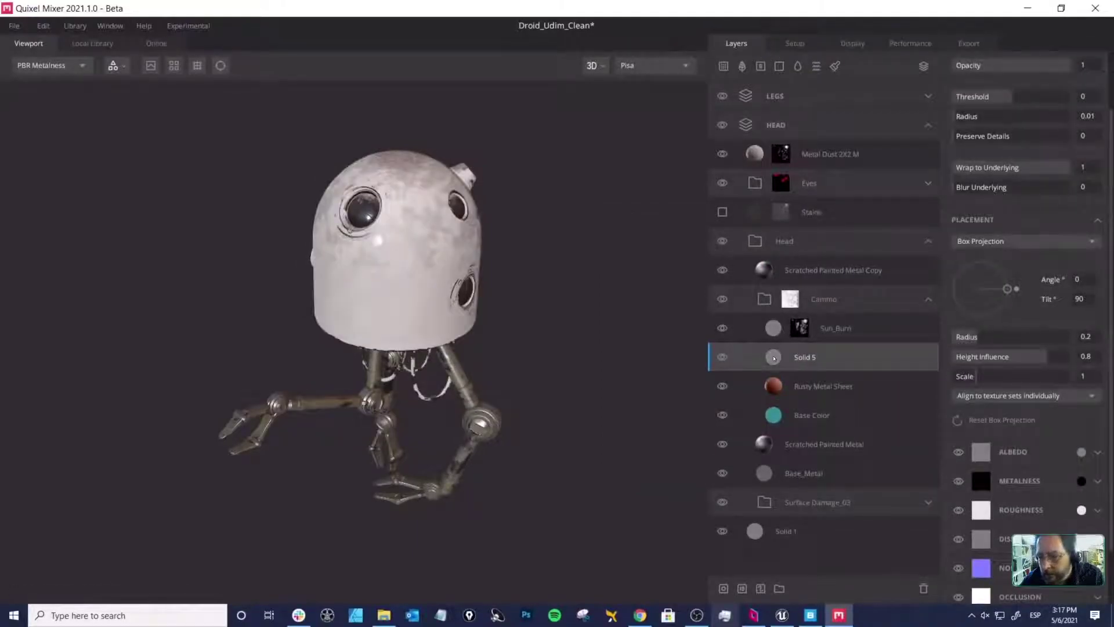
left_click(1081, 452)
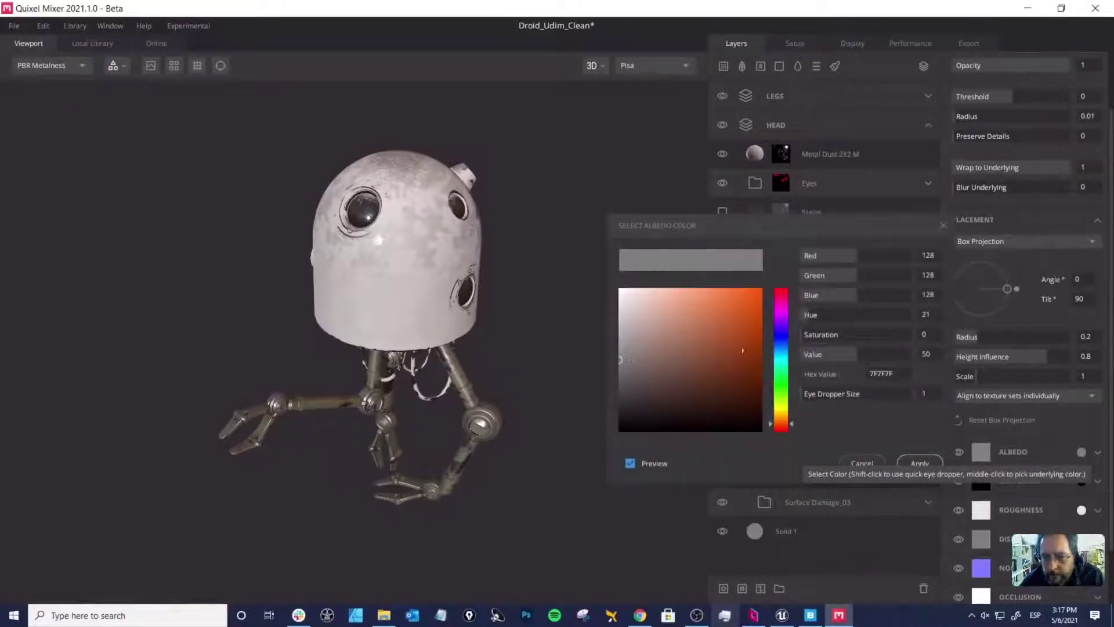
left_click(783, 321)
mouse_move(754, 342)
left_mouse_down()
mouse_move(719, 363)
mouse_move(732, 373)
left_mouse_up()
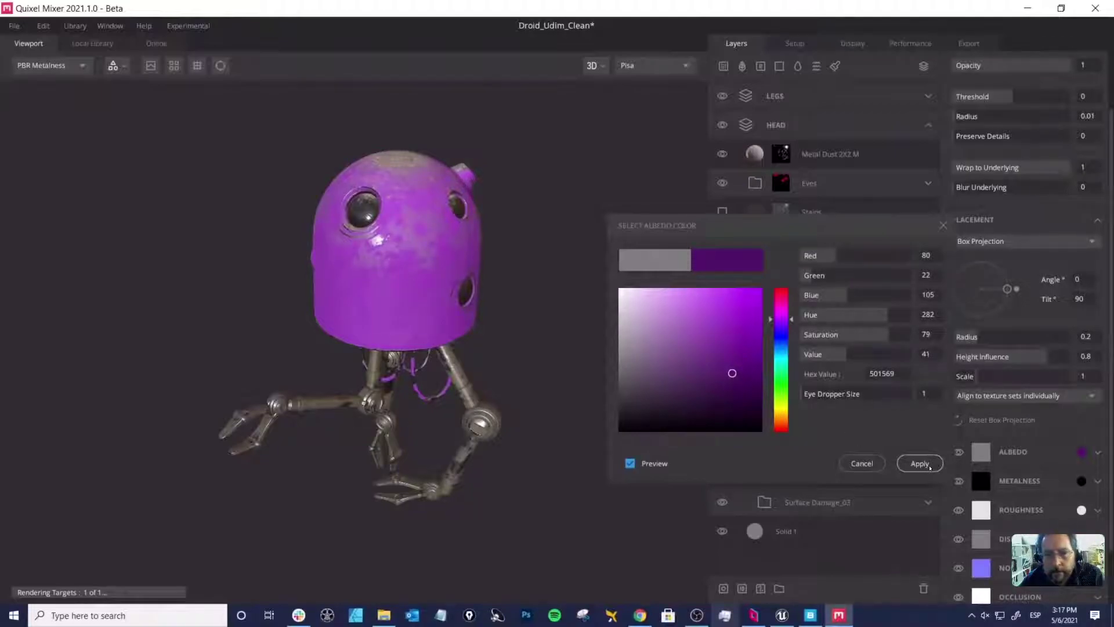
key("Return")
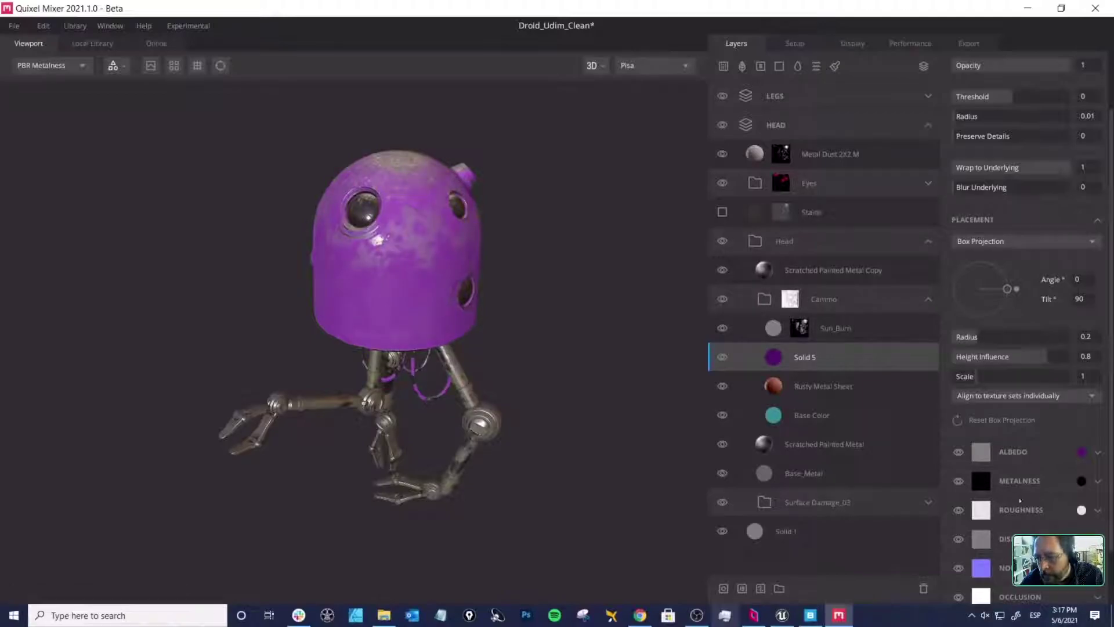
Step: Turn off the metalness and roughness channels of the purple solid layer and set its albedo blend mode to Overlay
left_click(959, 481)
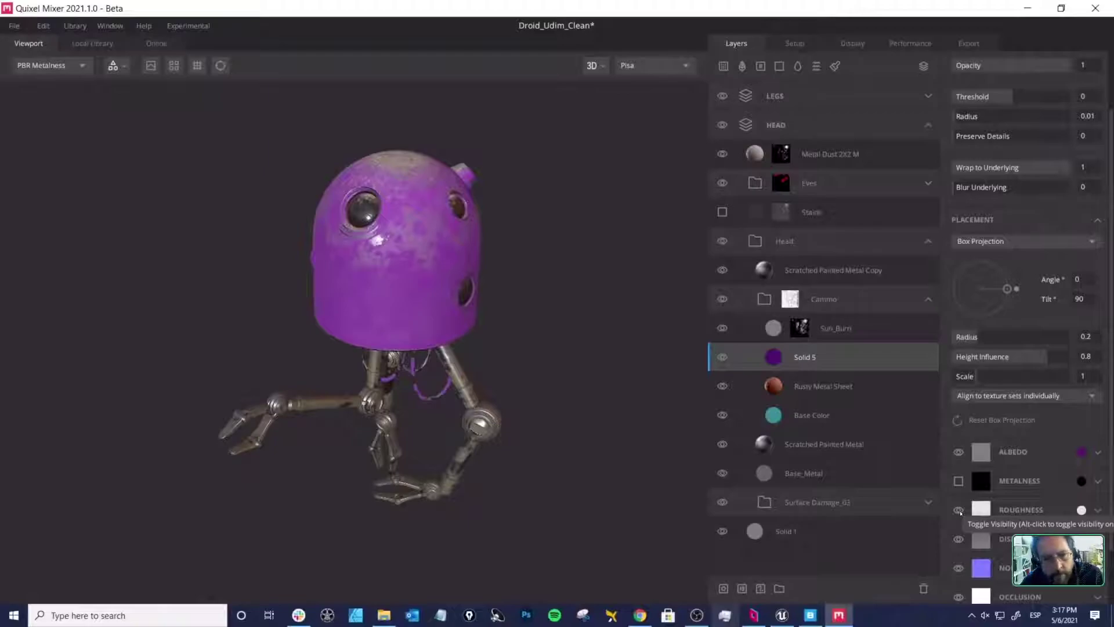
left_click(959, 511)
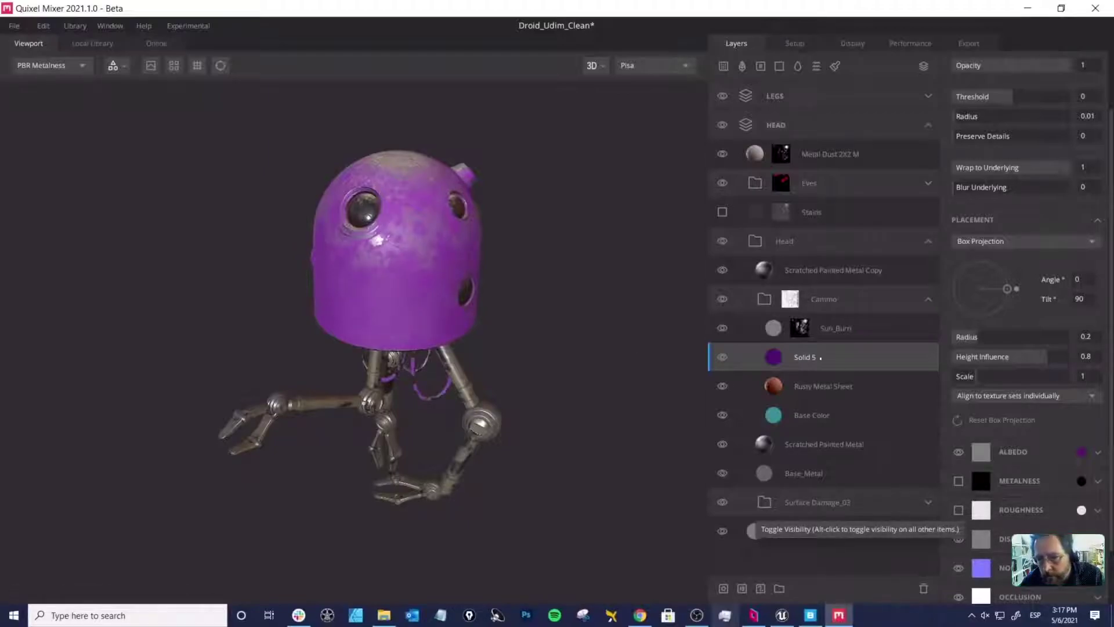
left_click(1024, 452)
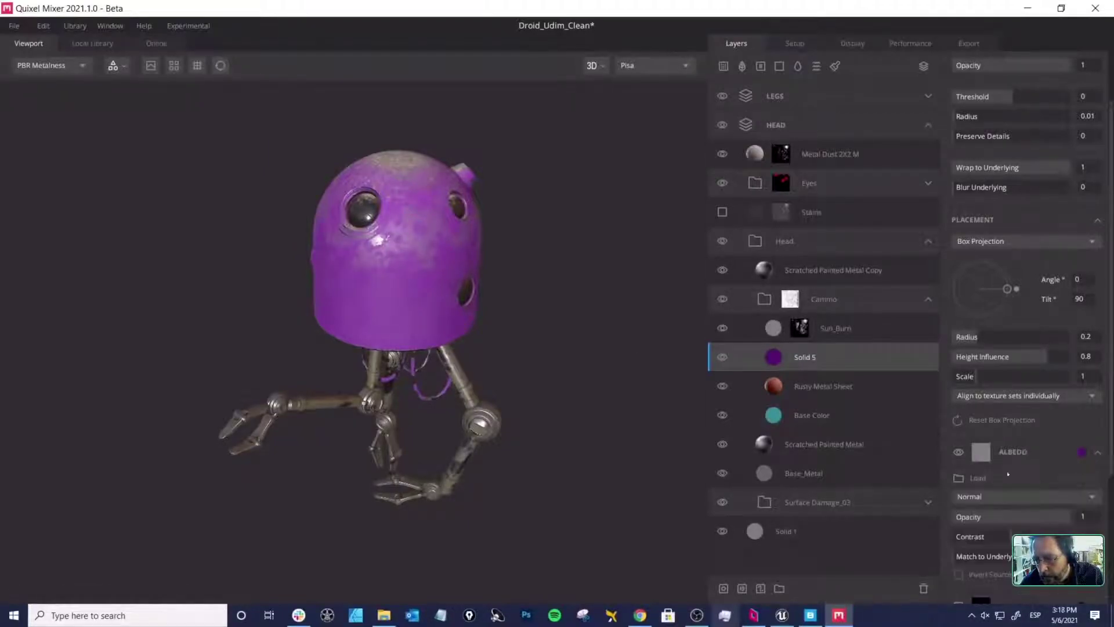
left_click(988, 497)
left_click(986, 482)
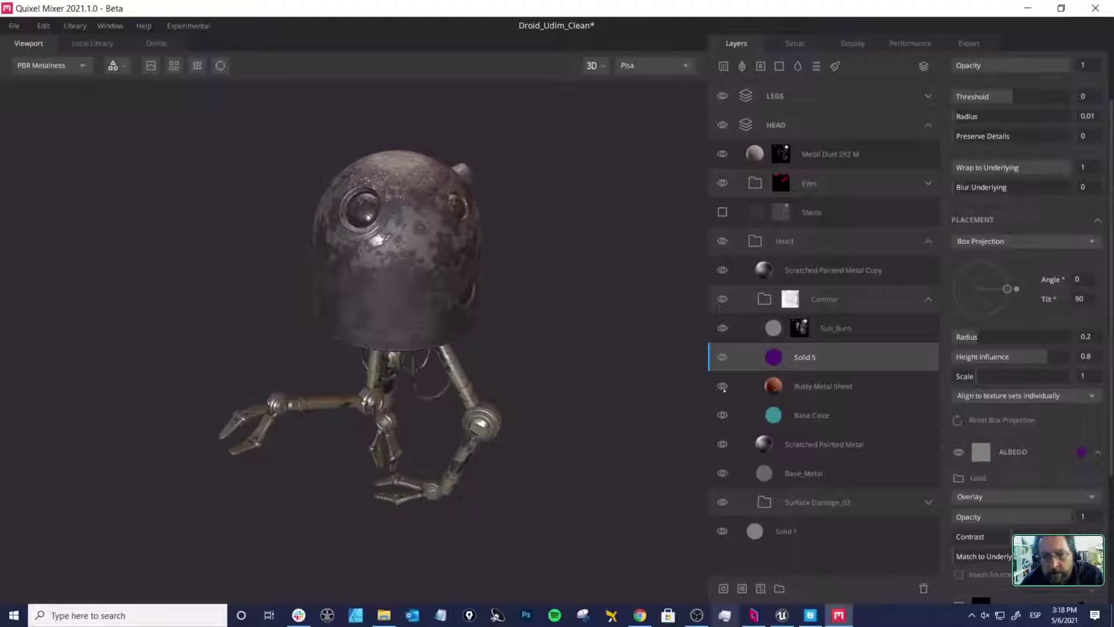
Step: Hide the Rusty Metal Sheet layer to compare the head's color without it, and show it again
left_click(725, 387)
left_click(723, 386)
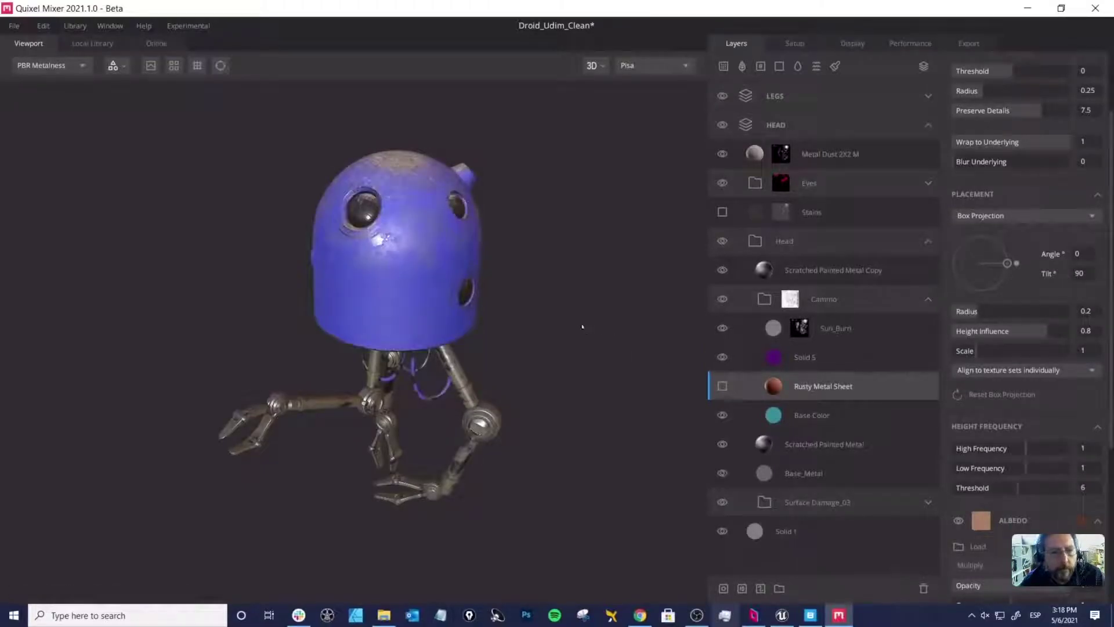
left_click_drag(509, 326, 544, 283)
left_click(722, 386)
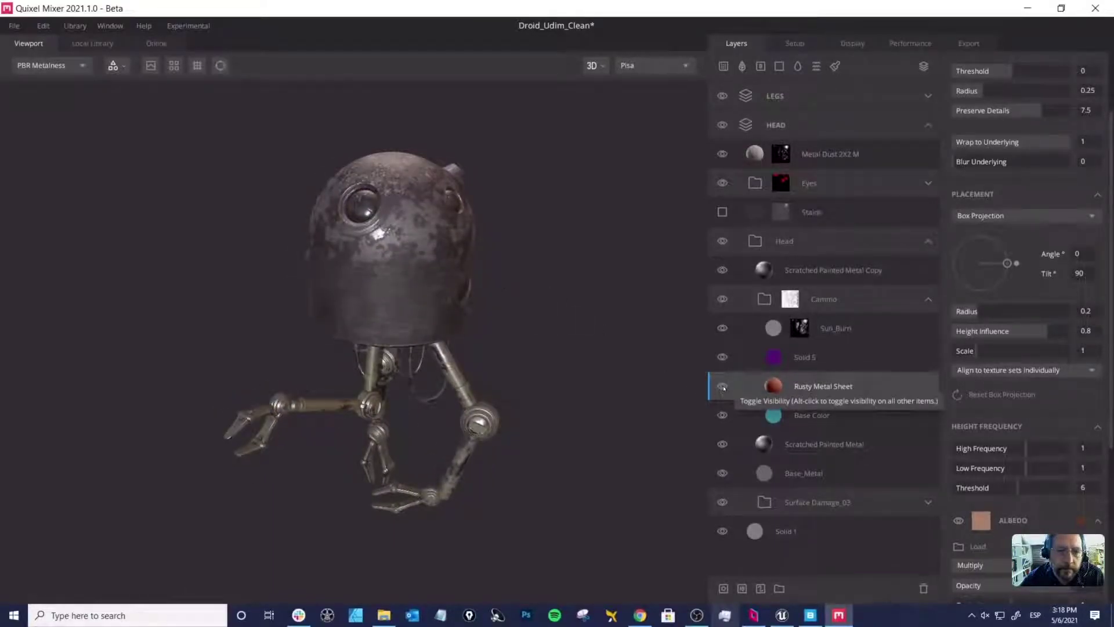
Step: Examine the head's surface up close, comparing the Albedo view with the PBR Metalness view
right_click_drag(321, 242, 477, 347)
left_click_drag(478, 347, 410, 301)
middle_click_drag(410, 300, 420, 319)
scroll(419, 320, "up", 2)
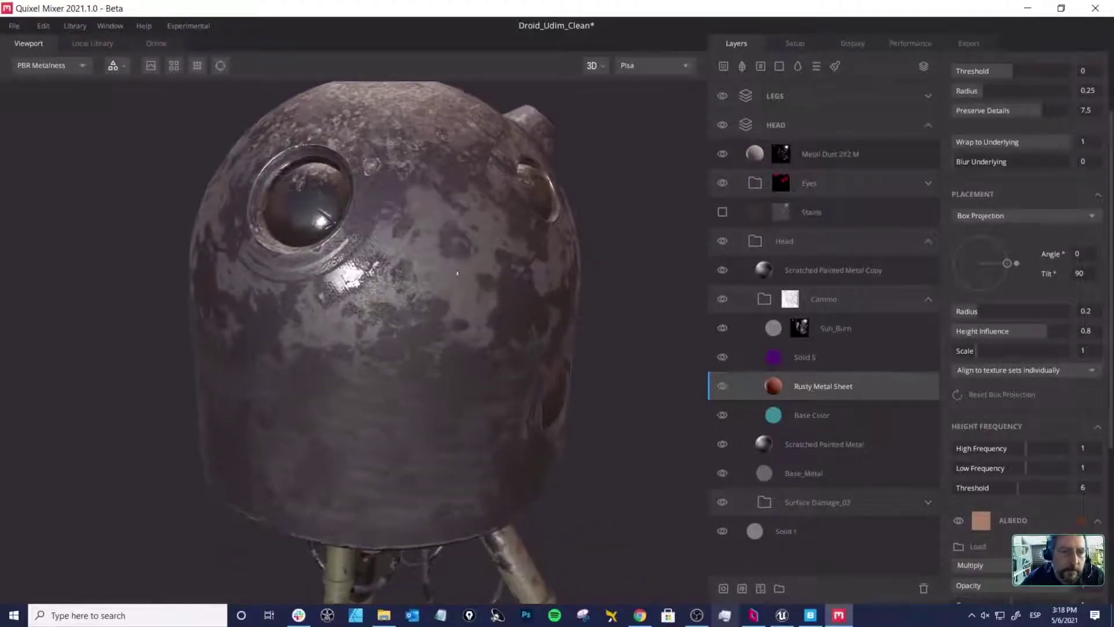
left_click_drag(419, 321, 447, 322)
key("c")
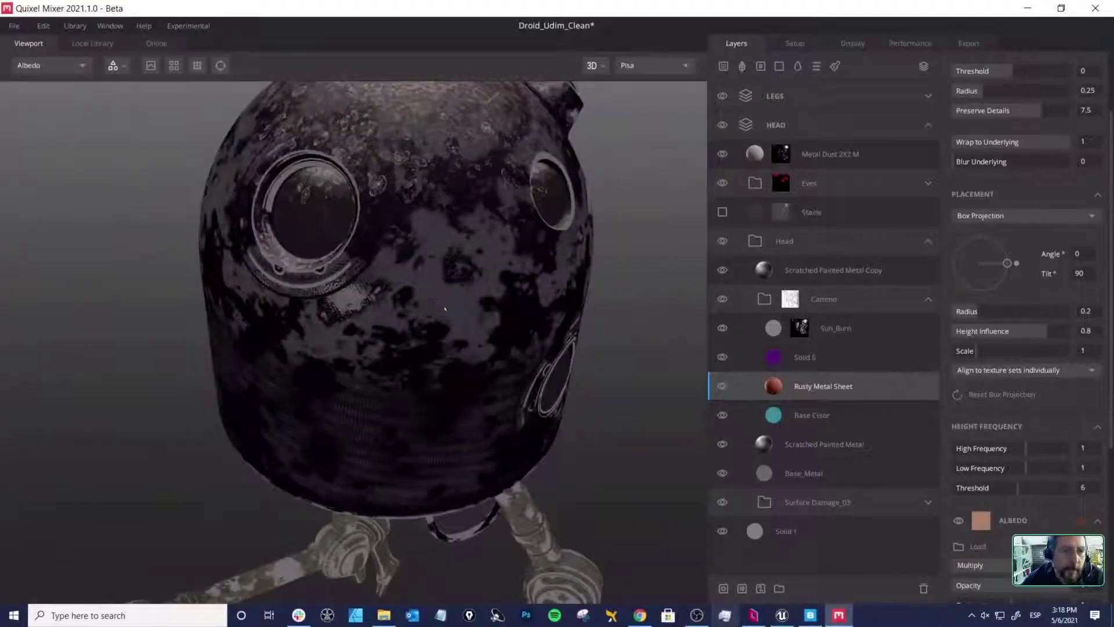
right_click_drag(435, 294, 421, 267)
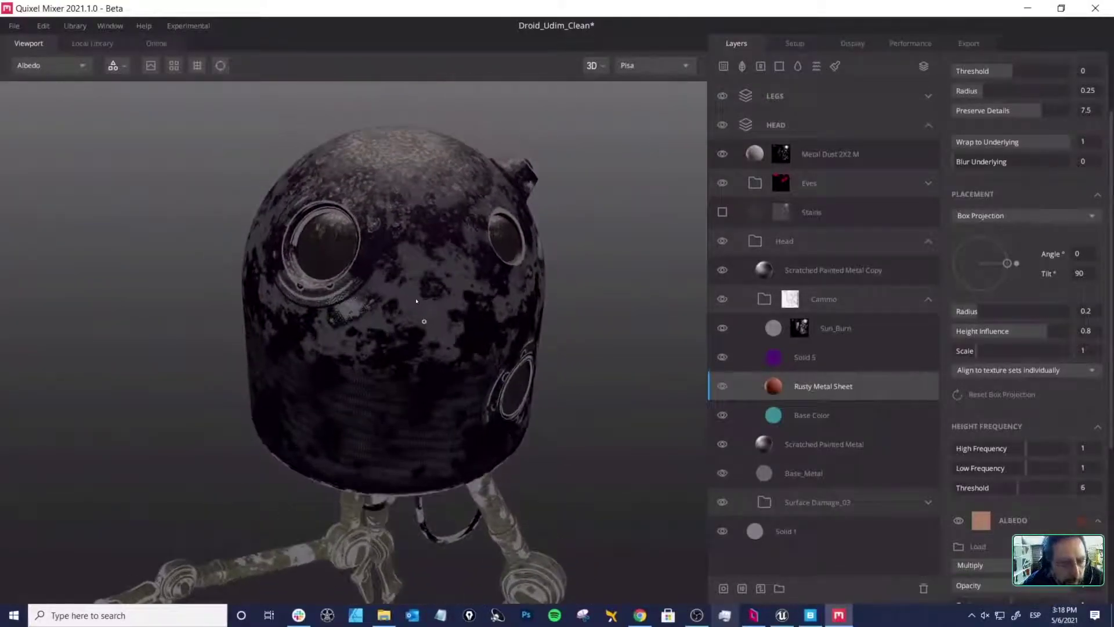
key("c")
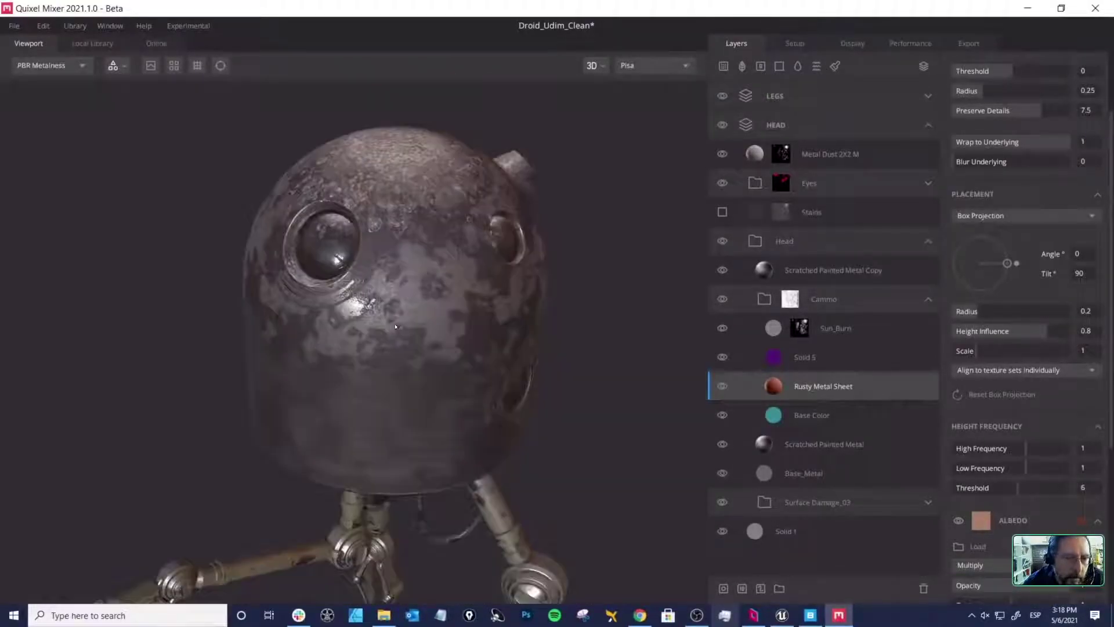
left_click_drag(395, 327, 628, 369)
Step: In the Albedo view, set the Base Color layer's albedo color to teal 338E9A
key("c")
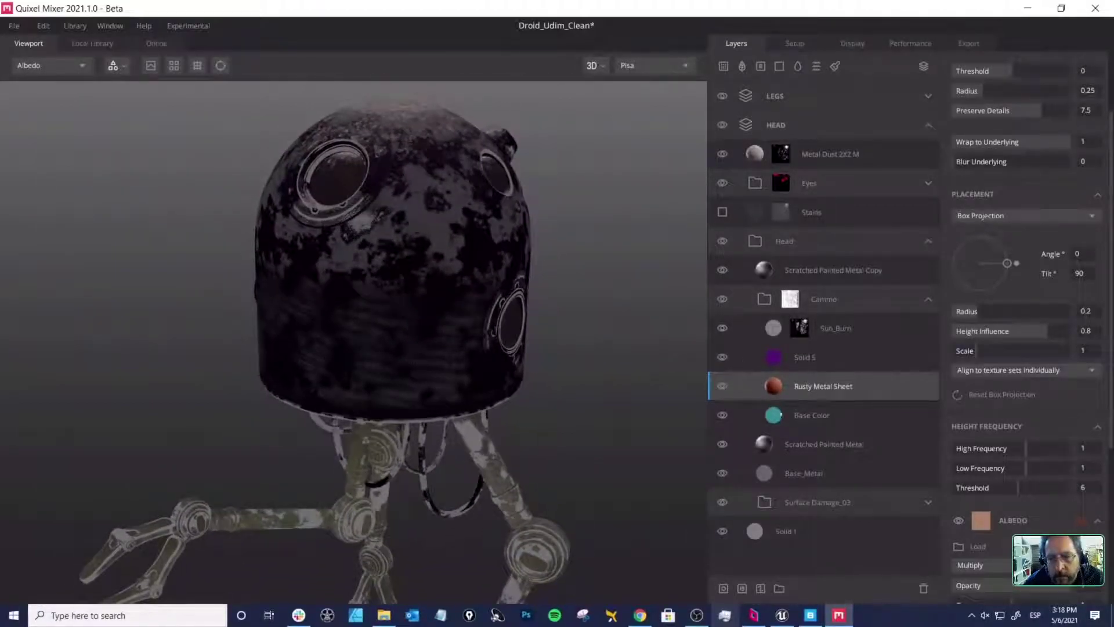
left_click(725, 416)
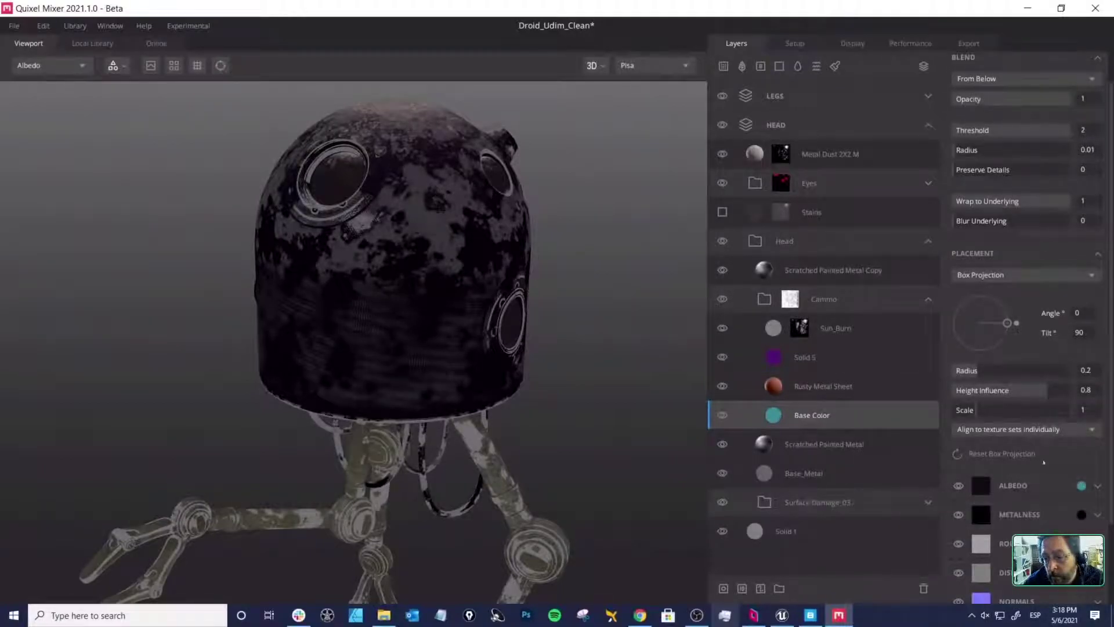
left_click(1082, 486)
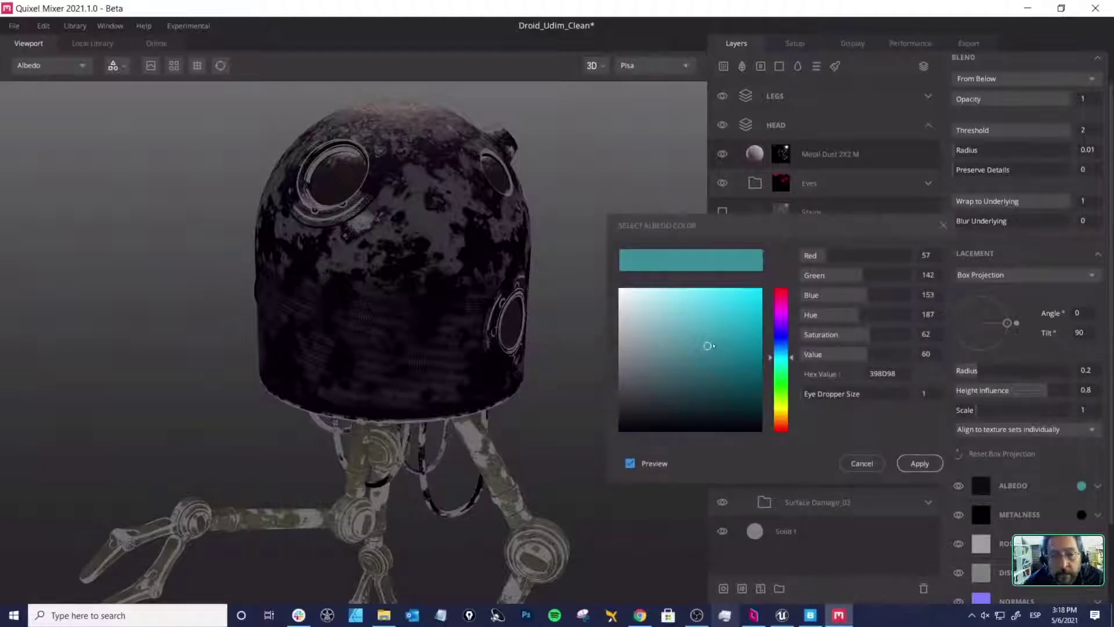
left_click_drag(709, 346, 751, 332)
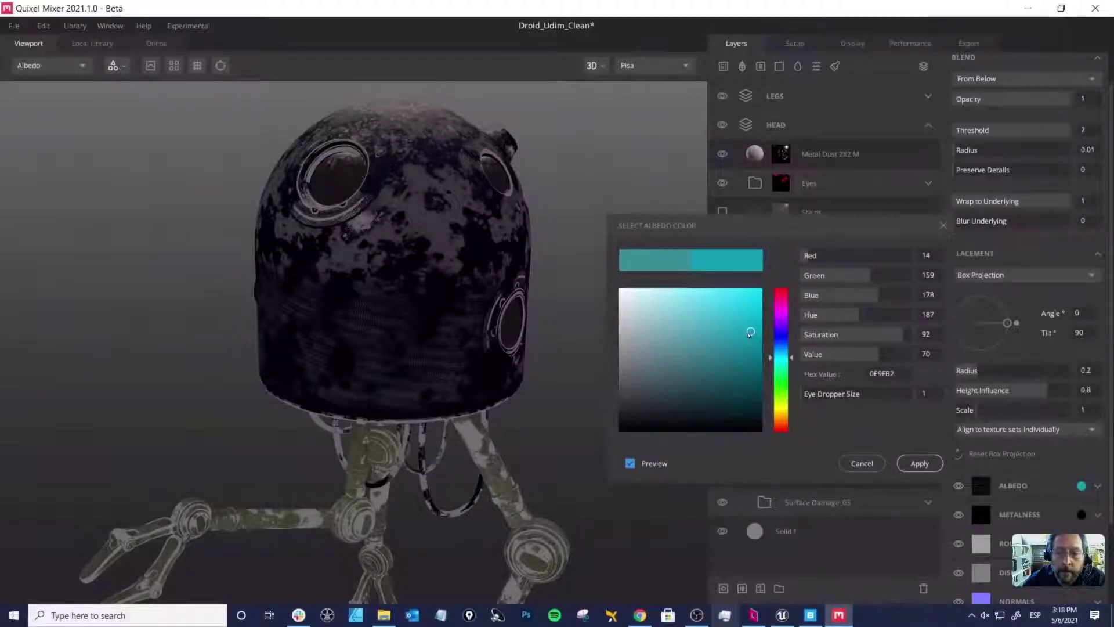
left_click_drag(750, 333, 715, 344)
left_click(920, 463)
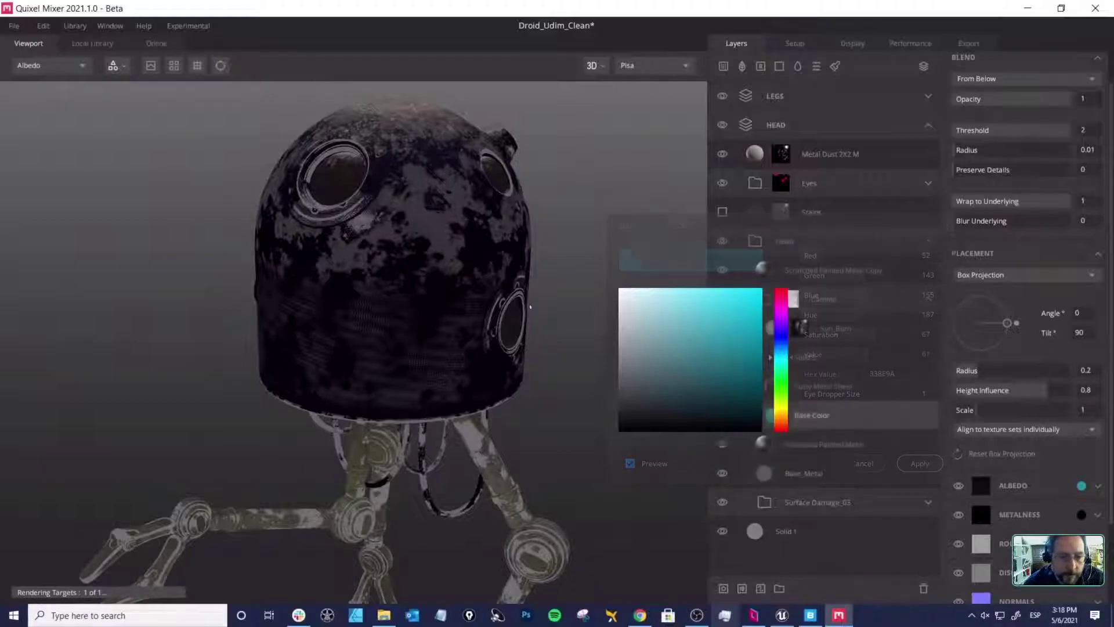
Step: Return to the PBR Metalness view, examine the droid from other angles, and check the Cammo group and Rusty Metal Sheet settings
middle_click_drag(563, 249, 568, 254)
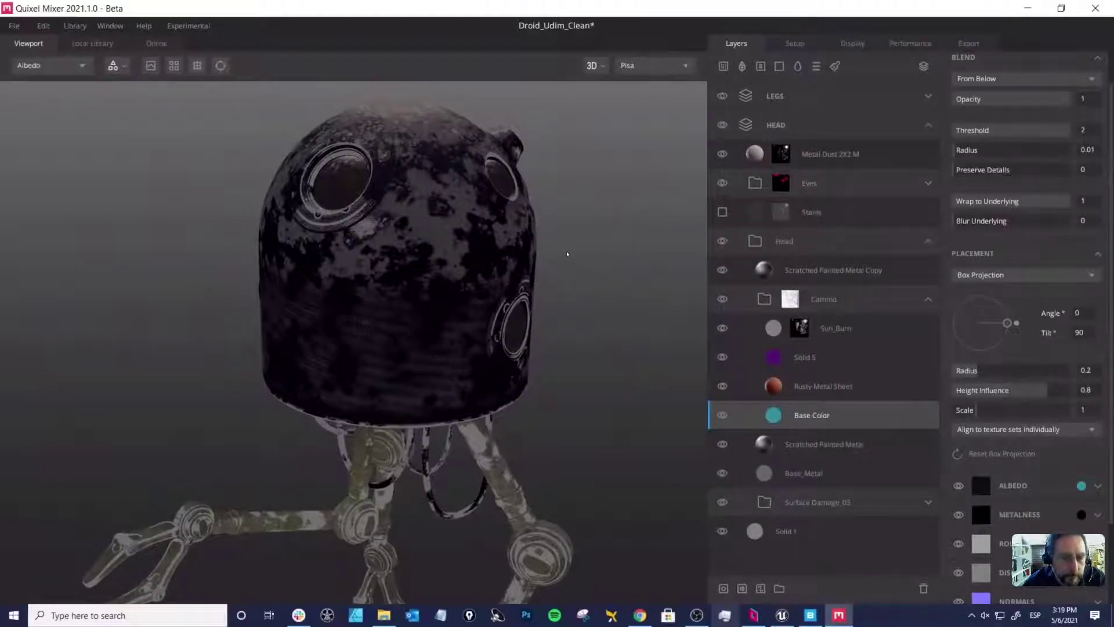
key("m")
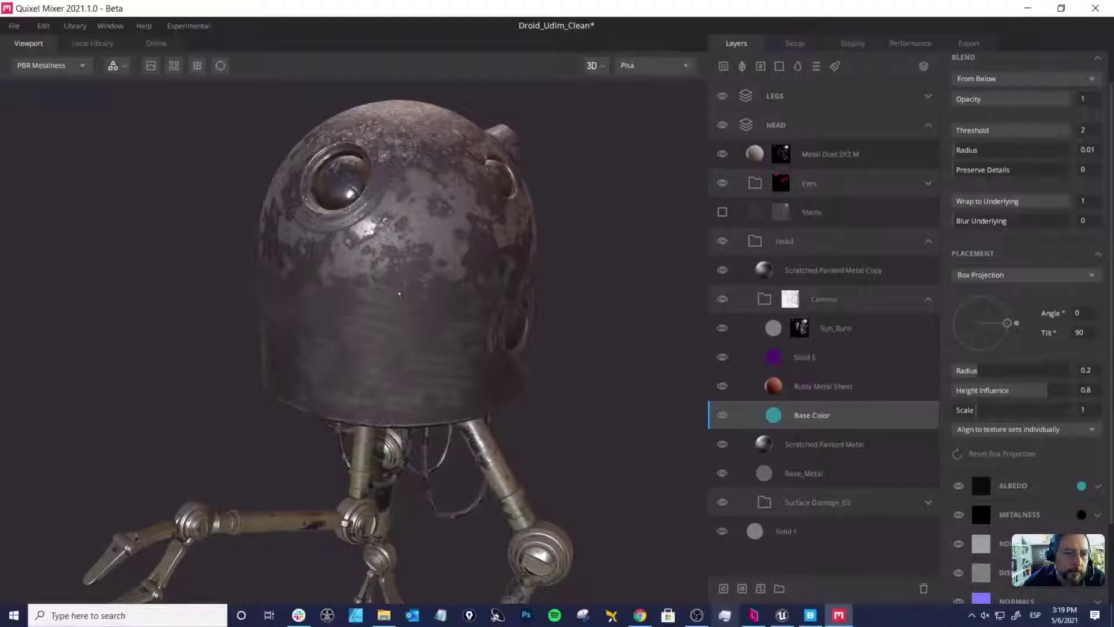
left_click_drag(382, 297, 450, 286)
right_click_drag(437, 291, 366, 268)
left_click_drag(366, 269, 303, 269)
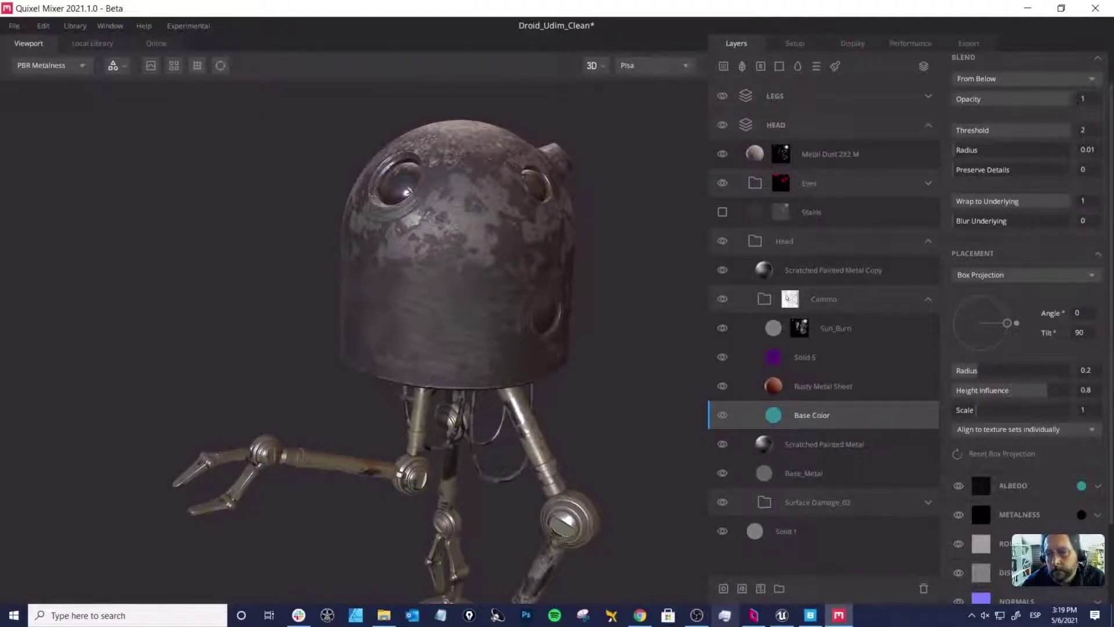
left_click(766, 300)
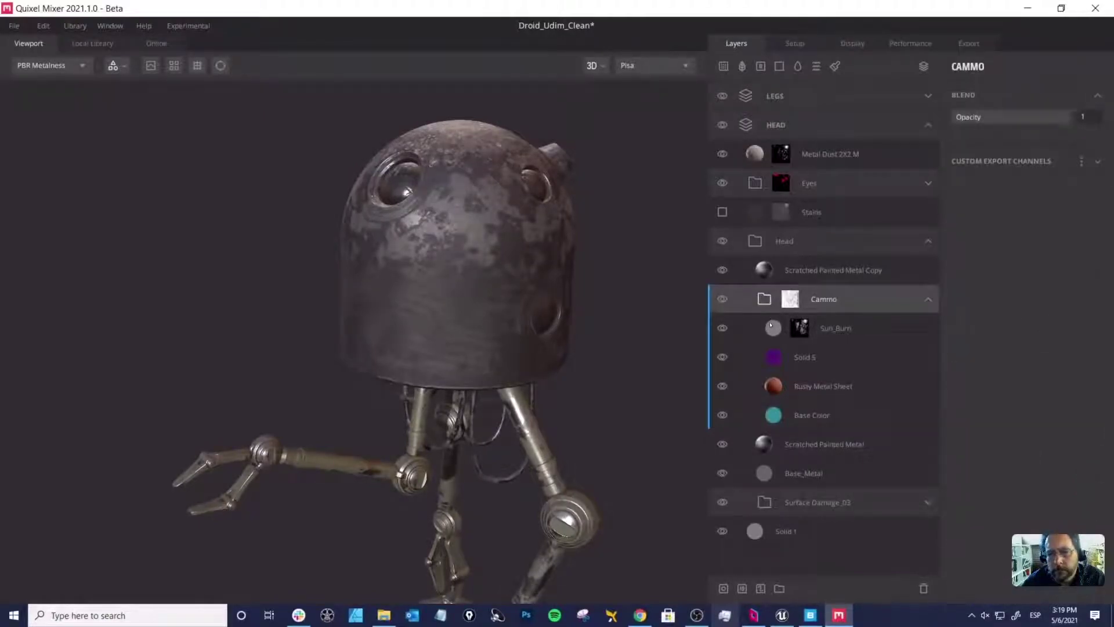
left_click(775, 388)
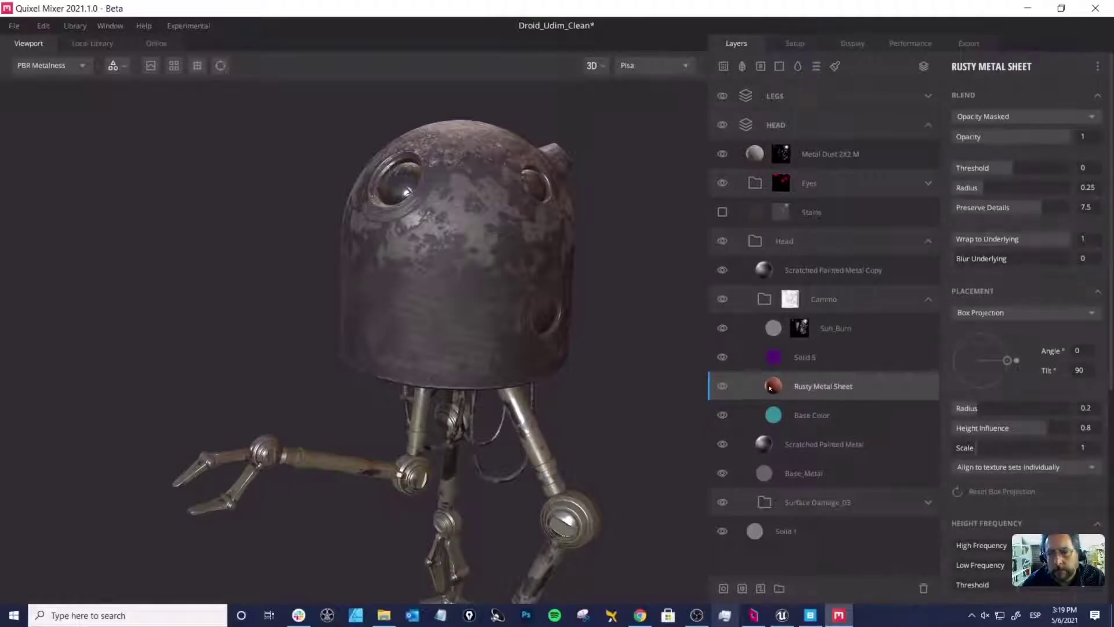
Step: Add a solid layer above the purple solid in the Cammo group and name it Quixel
left_click(780, 358)
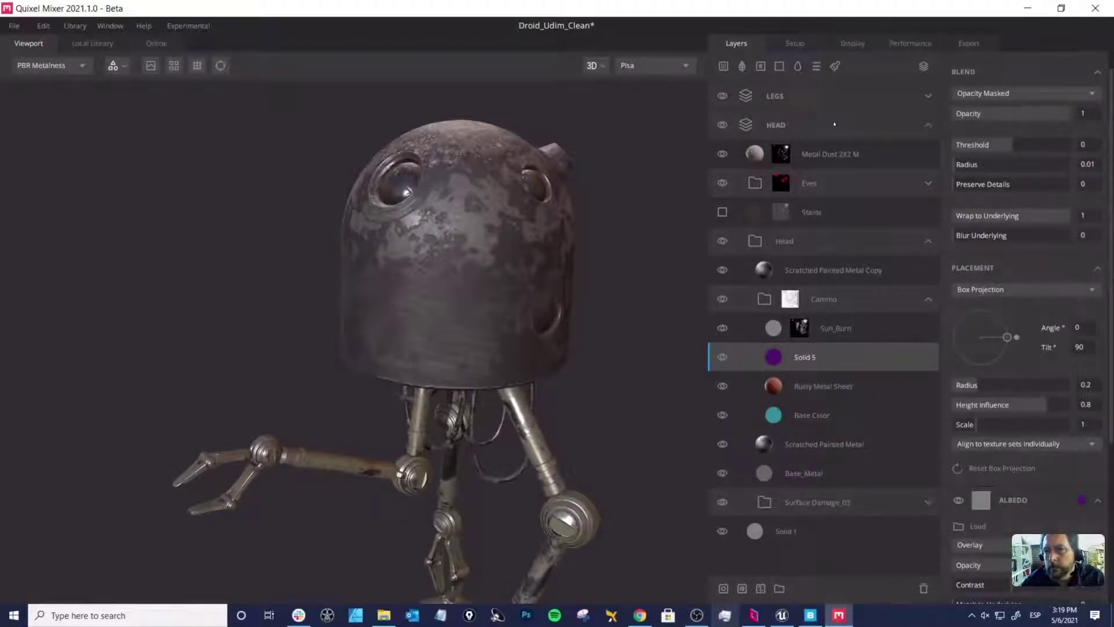
left_click(799, 67)
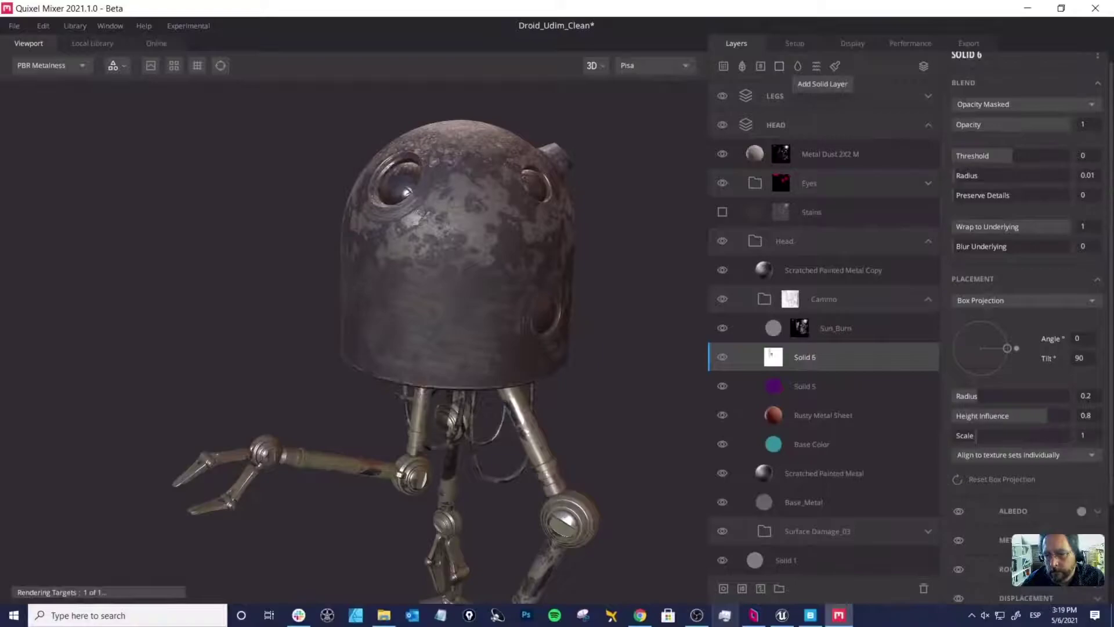
double_click(805, 357)
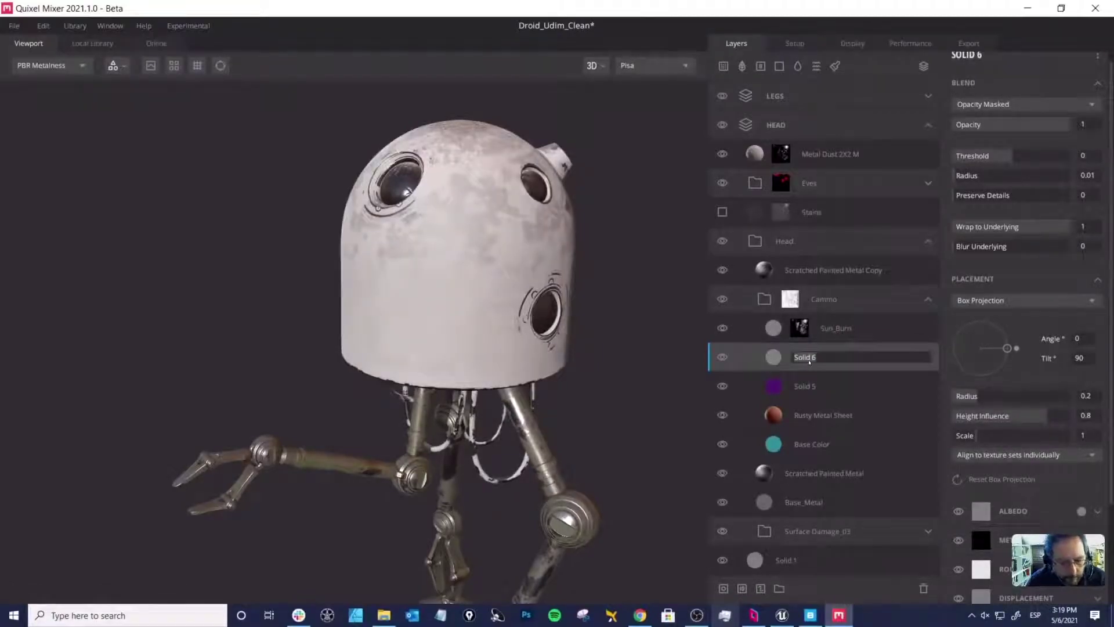
type("Ouixel")
key("Return")
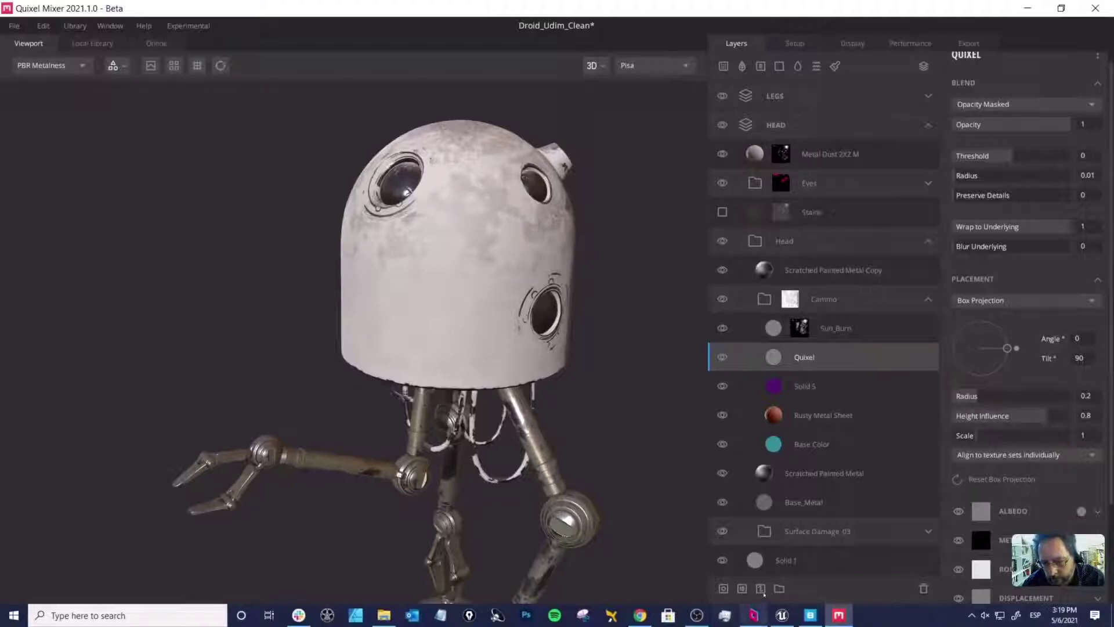
Step: Add a paint mask to the Quixel layer and load Quixel-logo.png as the shape of the round brush
left_click(760, 589)
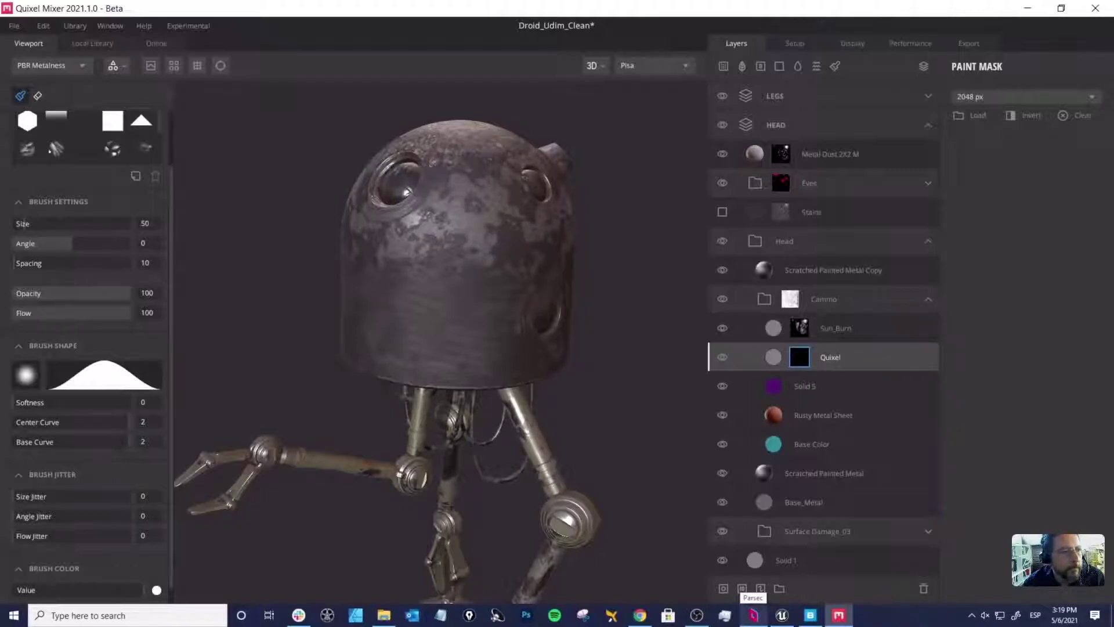
scroll(172, 122, "up", 2)
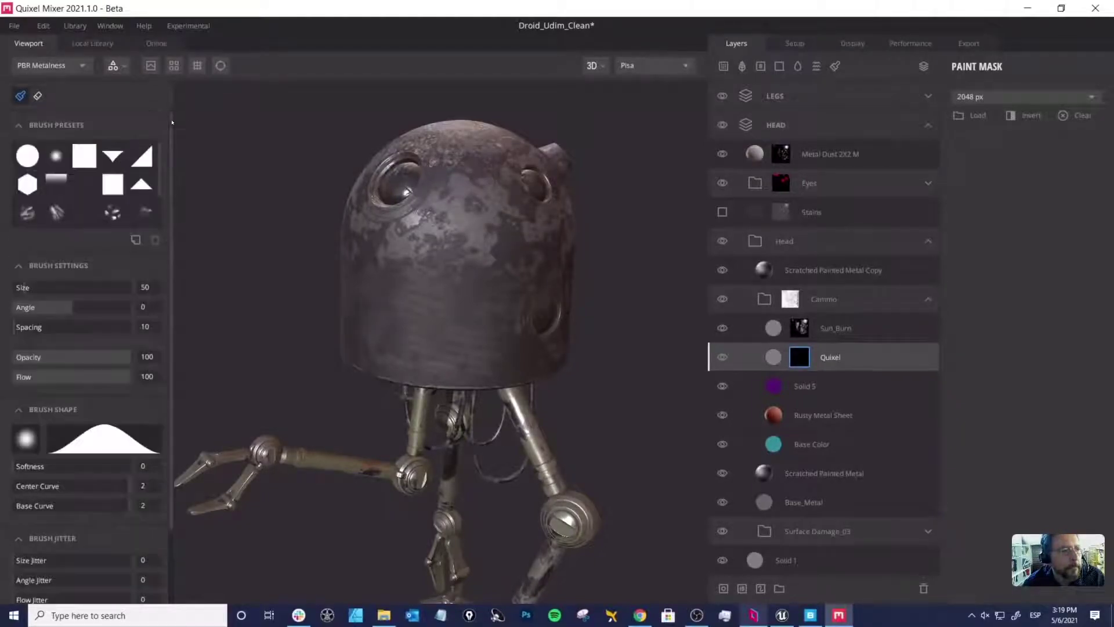
left_click(27, 155)
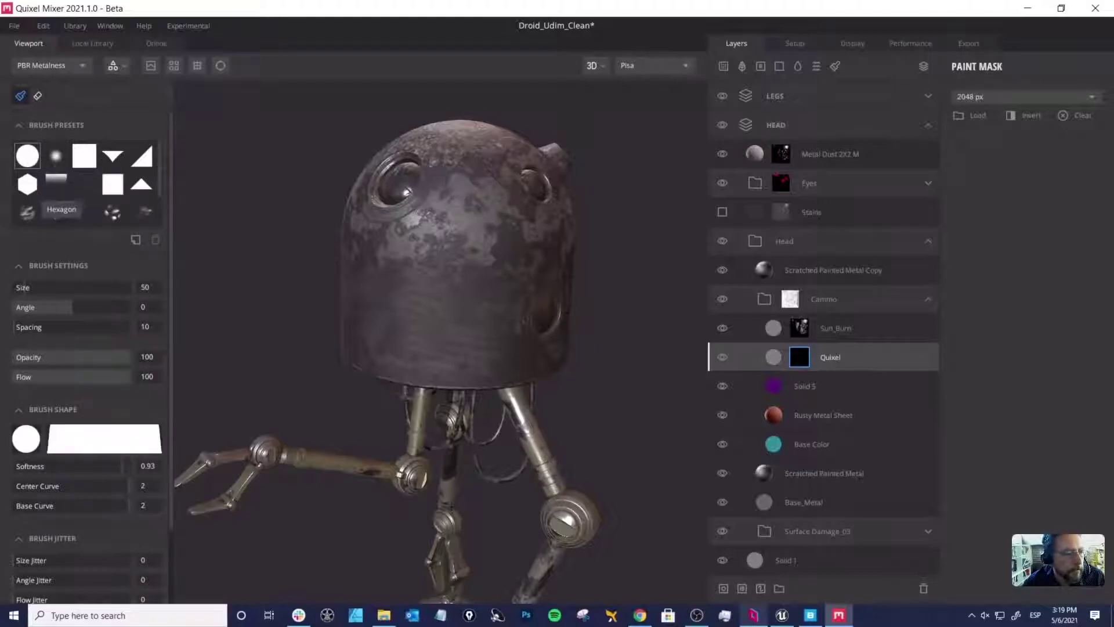
left_click(26, 437)
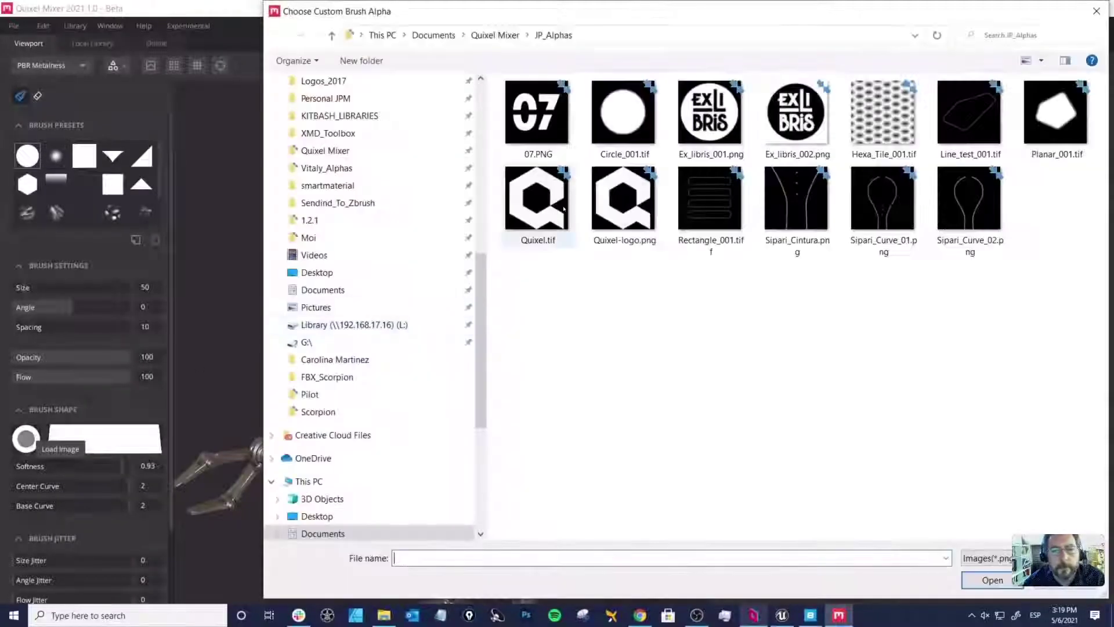
double_click(623, 197)
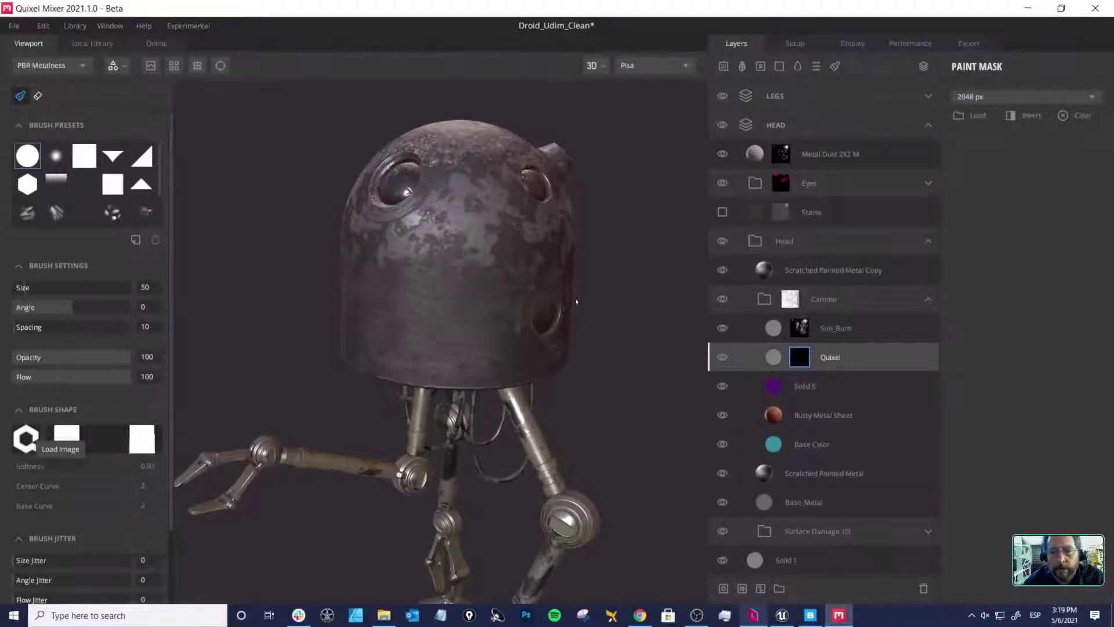
Step: Enlarge the brush to 145.8 and stamp the logo once on the head below the eye, then select the Sun_Burn layer
mouse_move(648, 296)
left_mouse_down("alt")
mouse_move(453, 276)
mouse_move(398, 299)
mouse_move(373, 286)
mouse_move(401, 307)
mouse_move(392, 302)
left_mouse_up("alt")
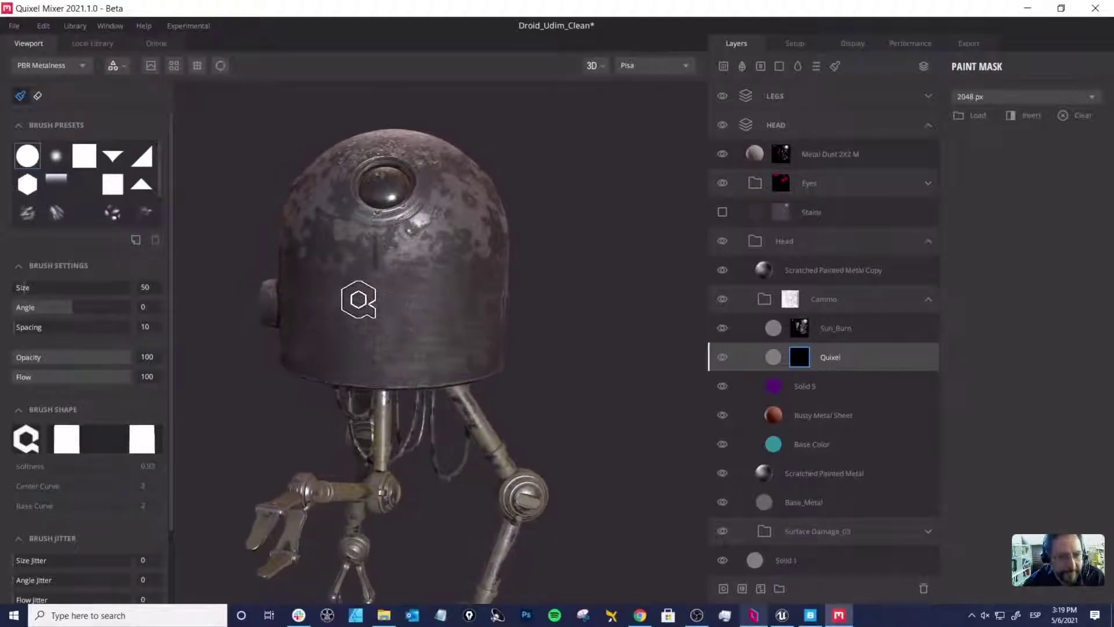
right_click_drag(357, 299, 413, 299, "ctrl")
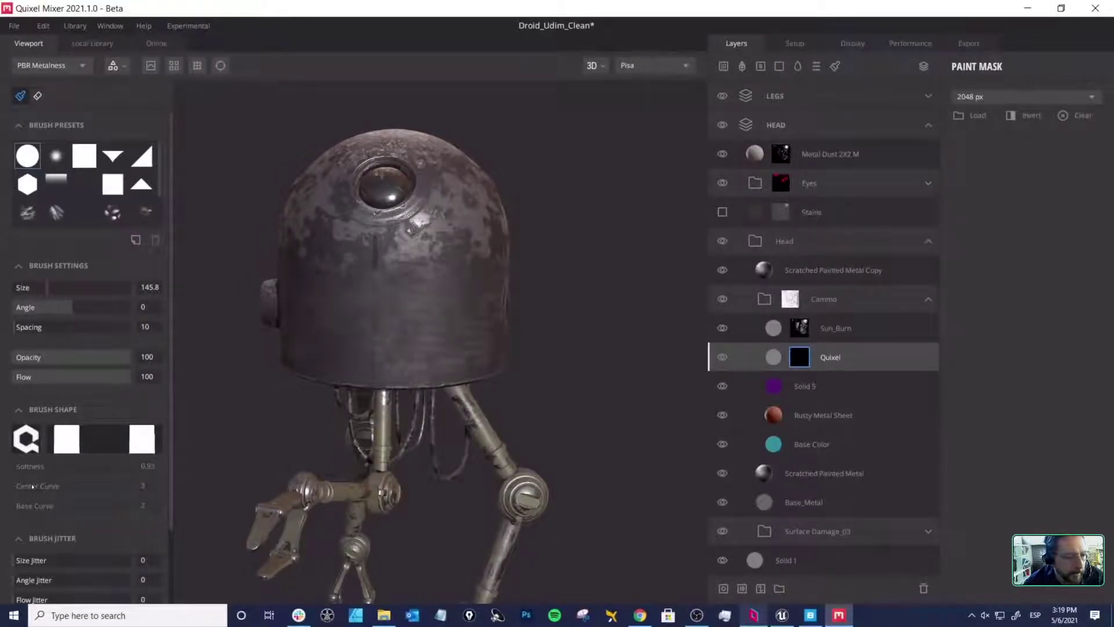
scroll(33, 487, "down", 3)
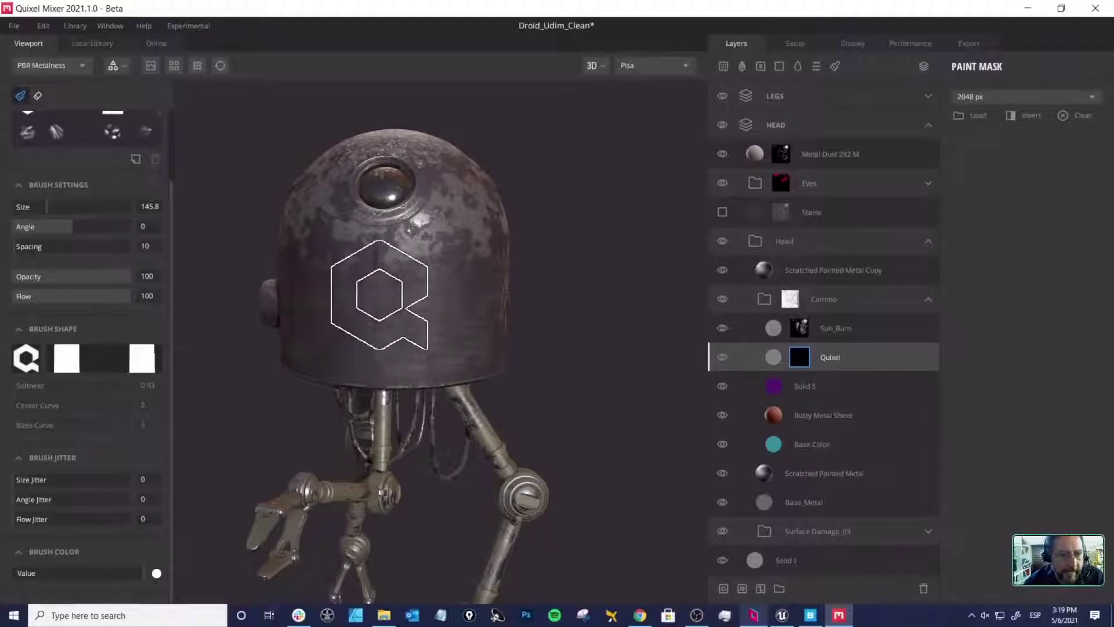
left_click_drag(379, 295, 377, 304, "alt")
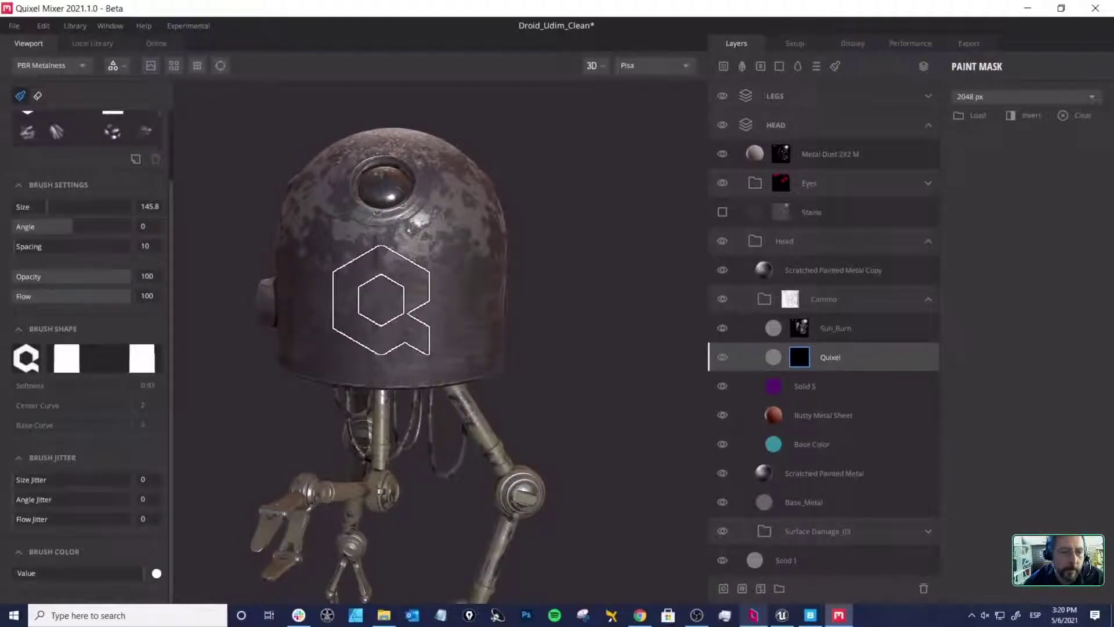
left_click(380, 300)
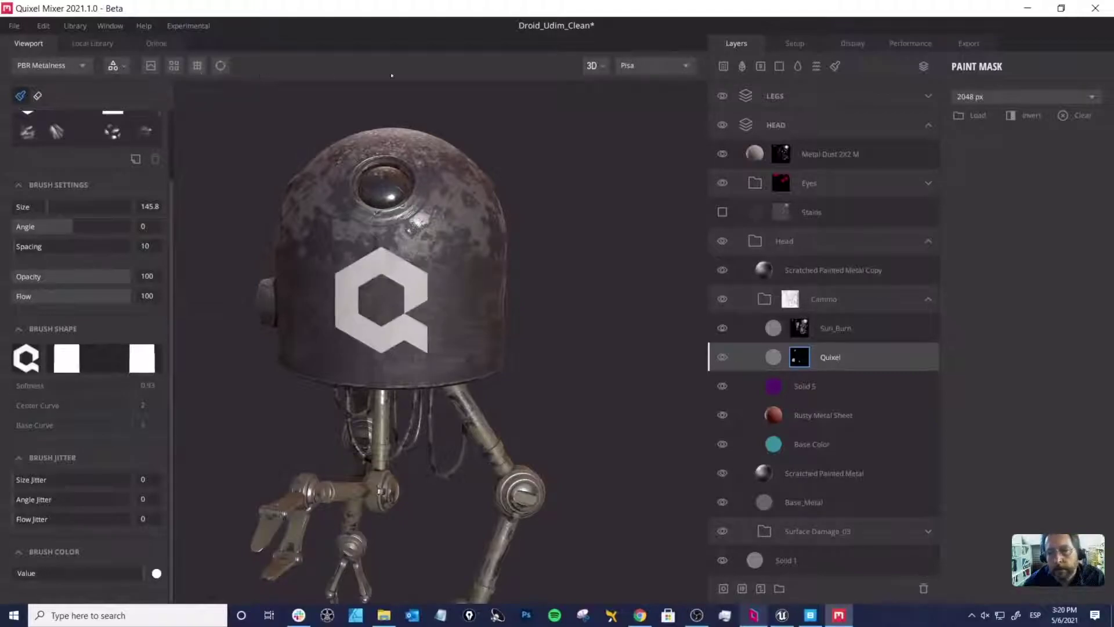
left_click(771, 331)
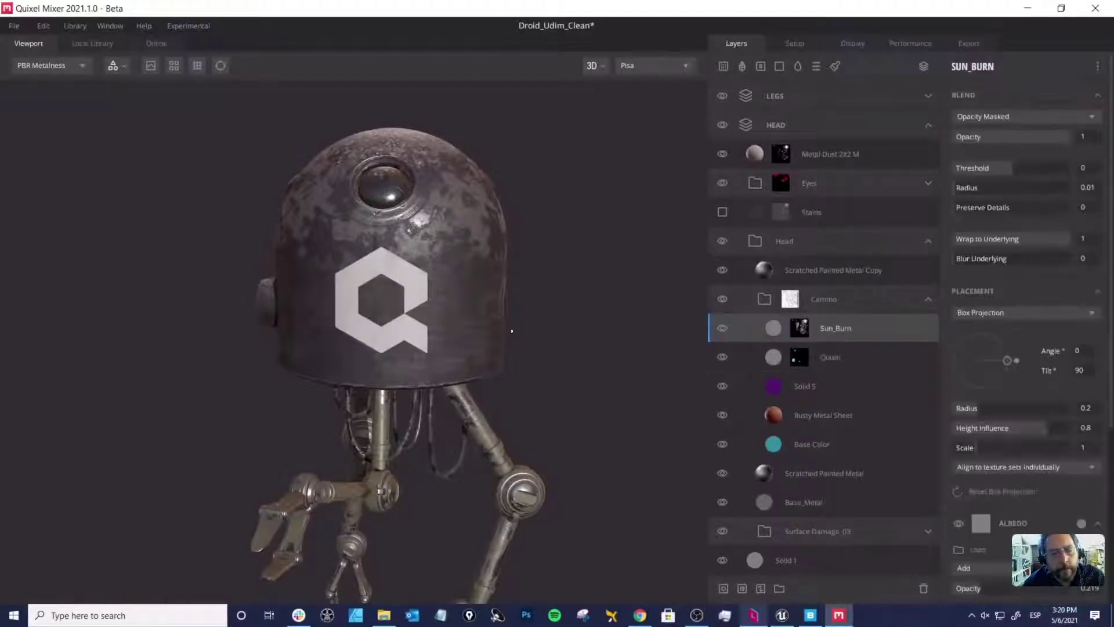
Step: Open the Quixel layer's paint mask, choose the decay paint brush and enlarge it to 261.8
mouse_move(532, 343)
left_mouse_down("alt")
mouse_move(433, 341)
mouse_move(513, 332)
left_mouse_up("alt")
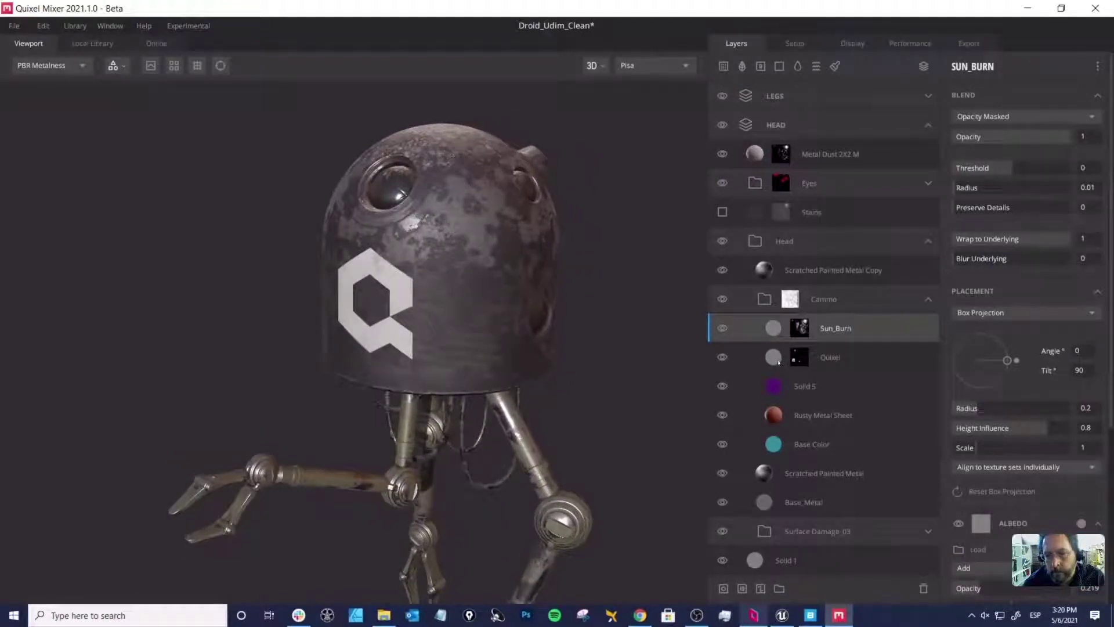
left_click(778, 362)
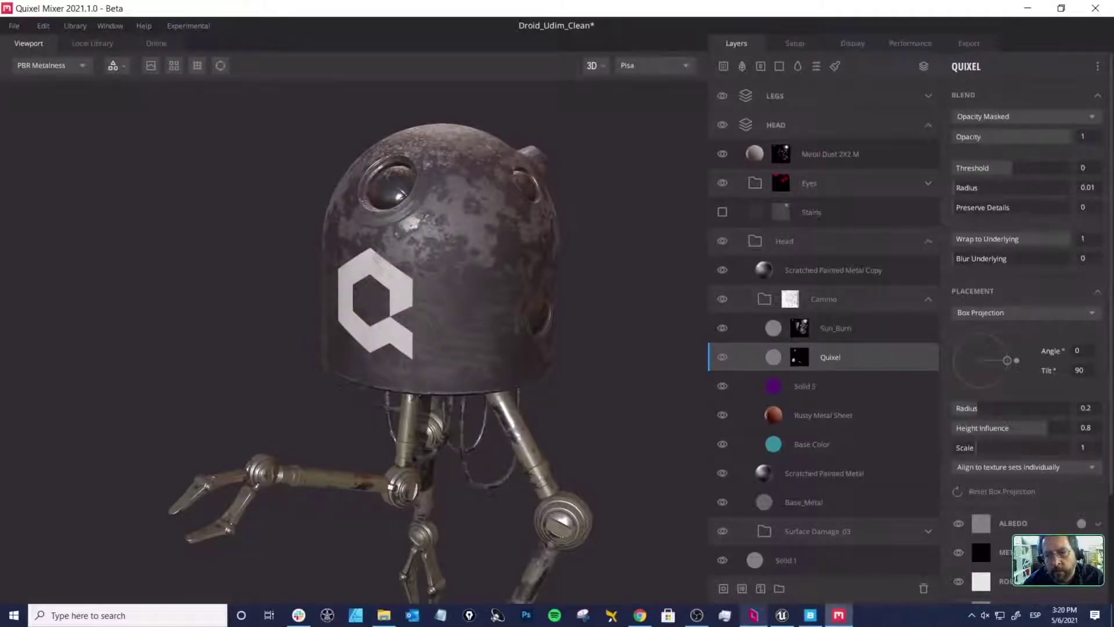
left_click(799, 360)
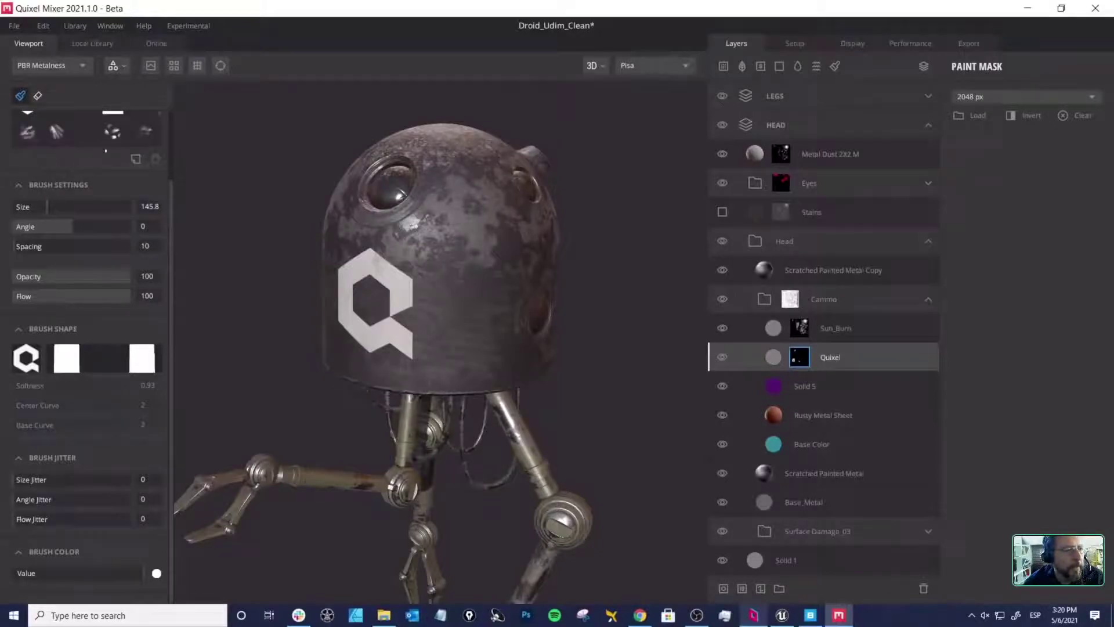
scroll(143, 153, "up", 2)
scroll(139, 165, "down", 3)
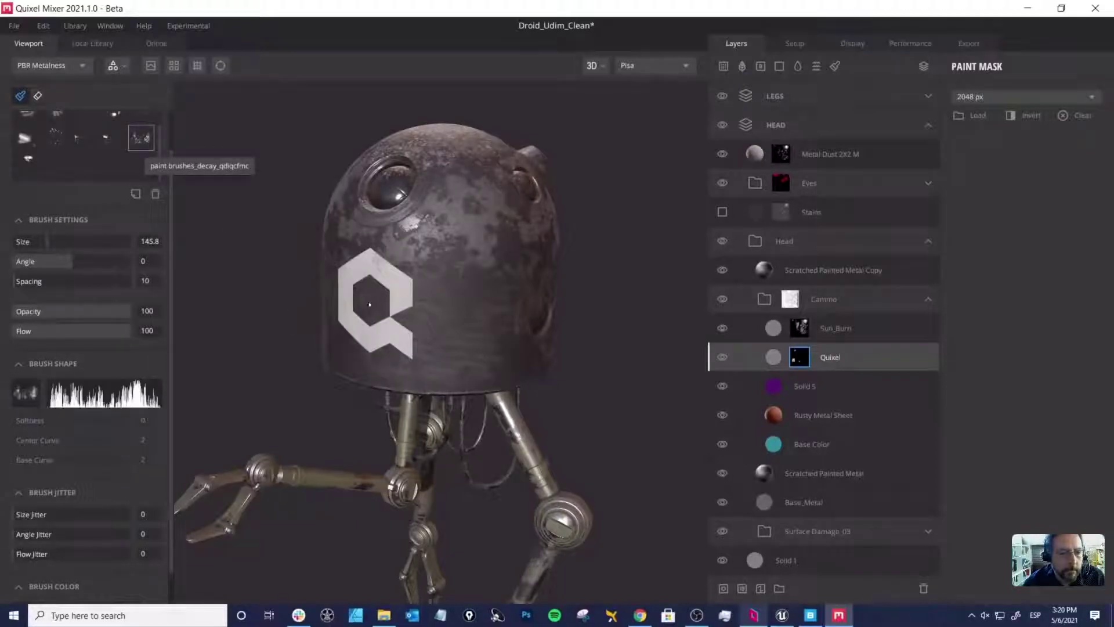
left_click_drag(369, 304, 435, 289)
left_click_drag(353, 294, 358, 293, "alt")
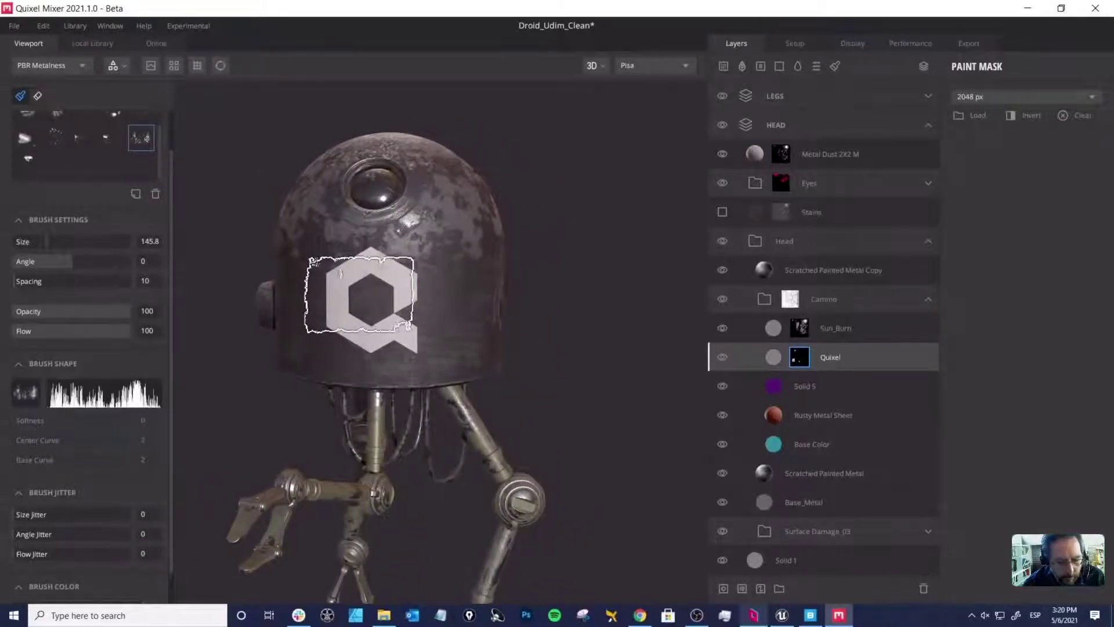
right_click_drag(356, 293, 390, 302, "ctrl")
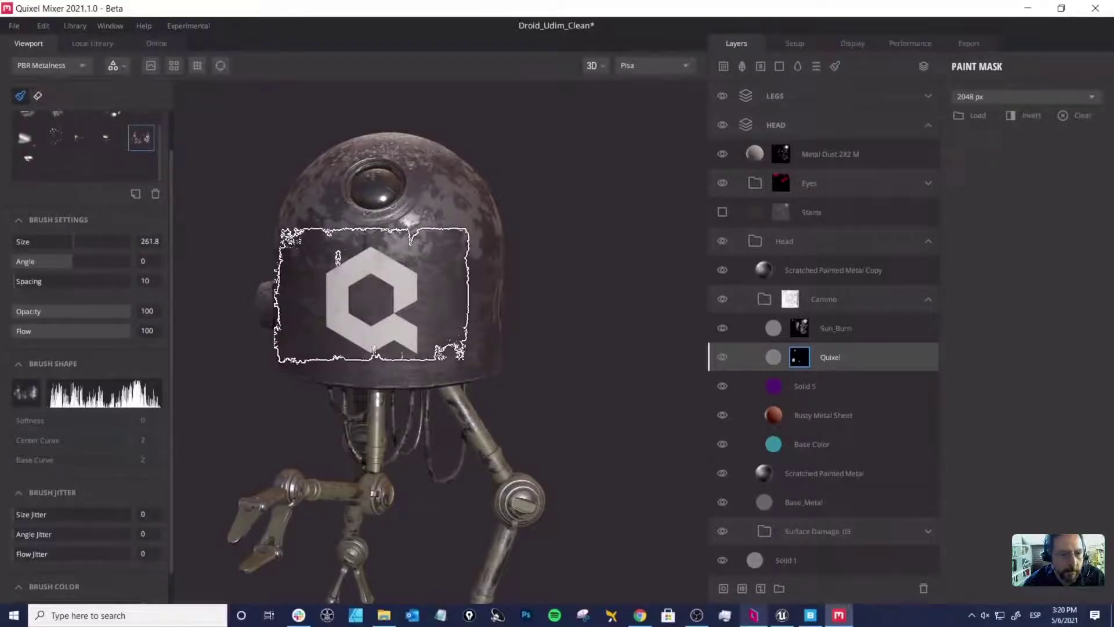
Step: Set the decay brush's color value to black and stamp it twice over the Quixel logo to wear it away
left_click(372, 294)
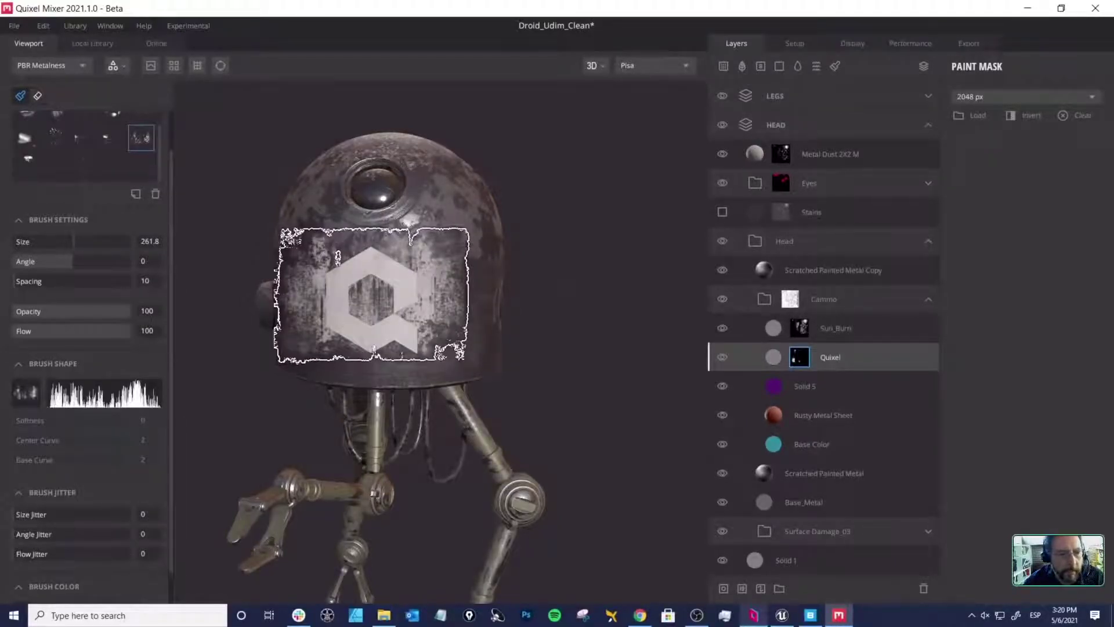
key("ctrl+z")
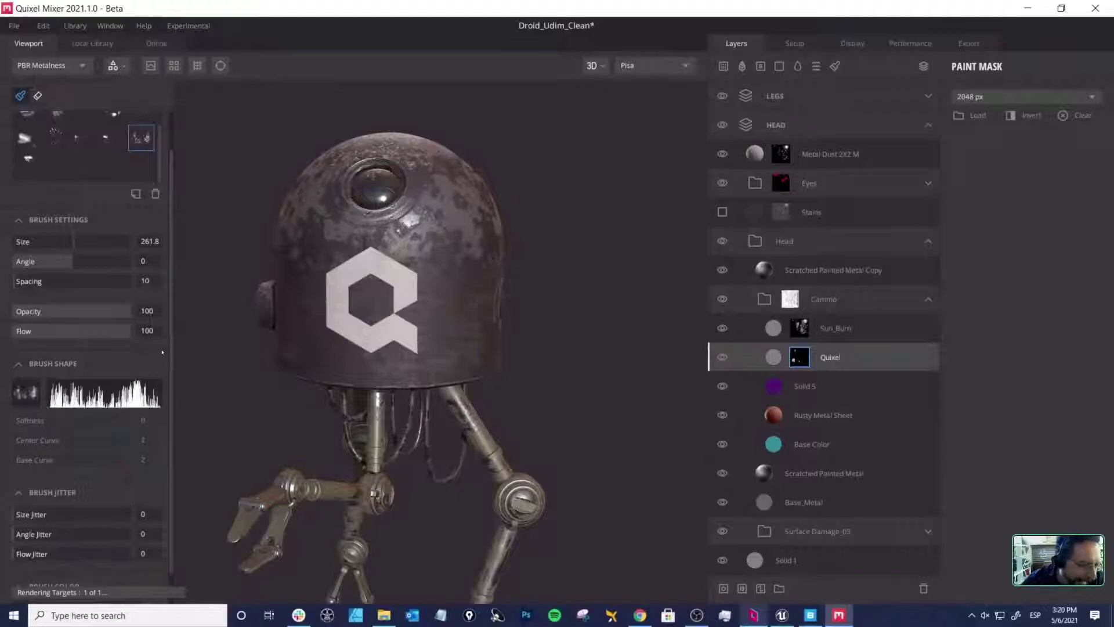
scroll(126, 399, "down", 2)
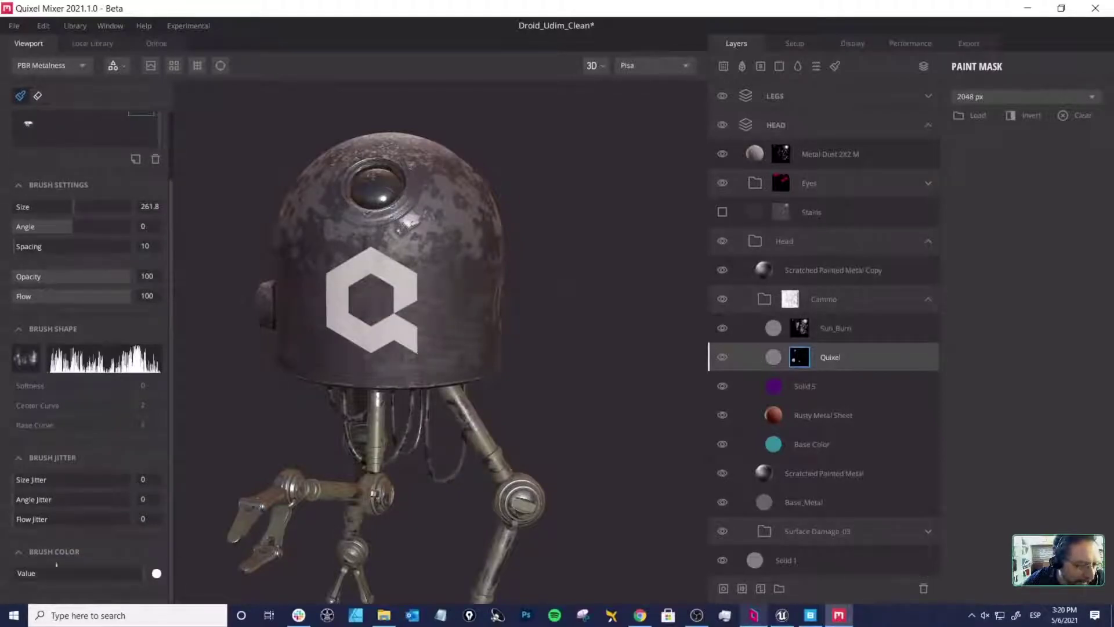
left_click(40, 576)
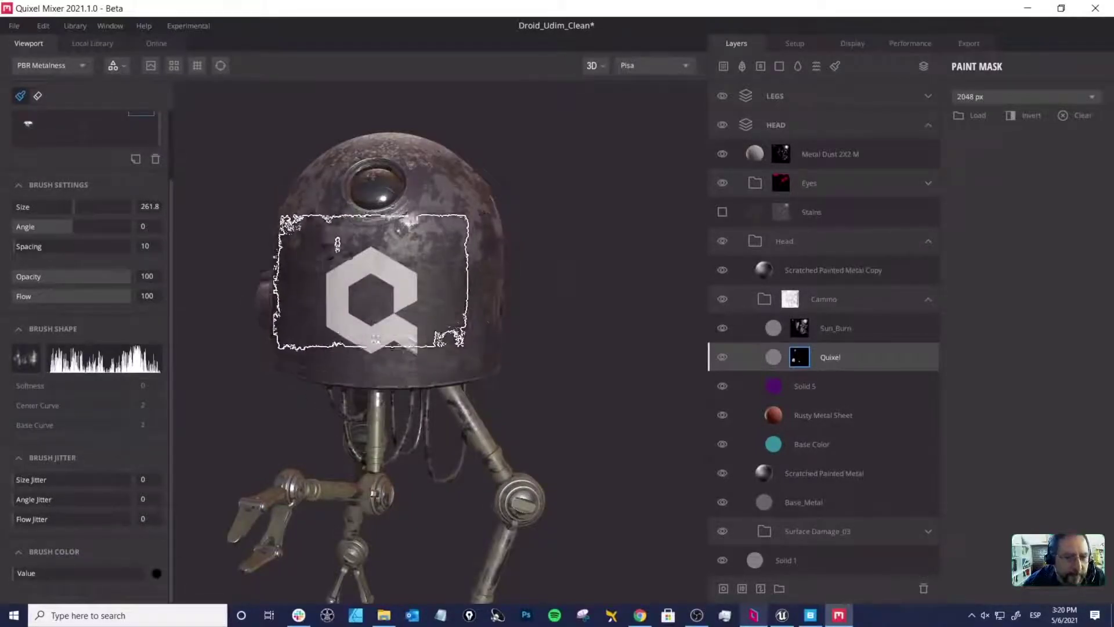
left_click(341, 267)
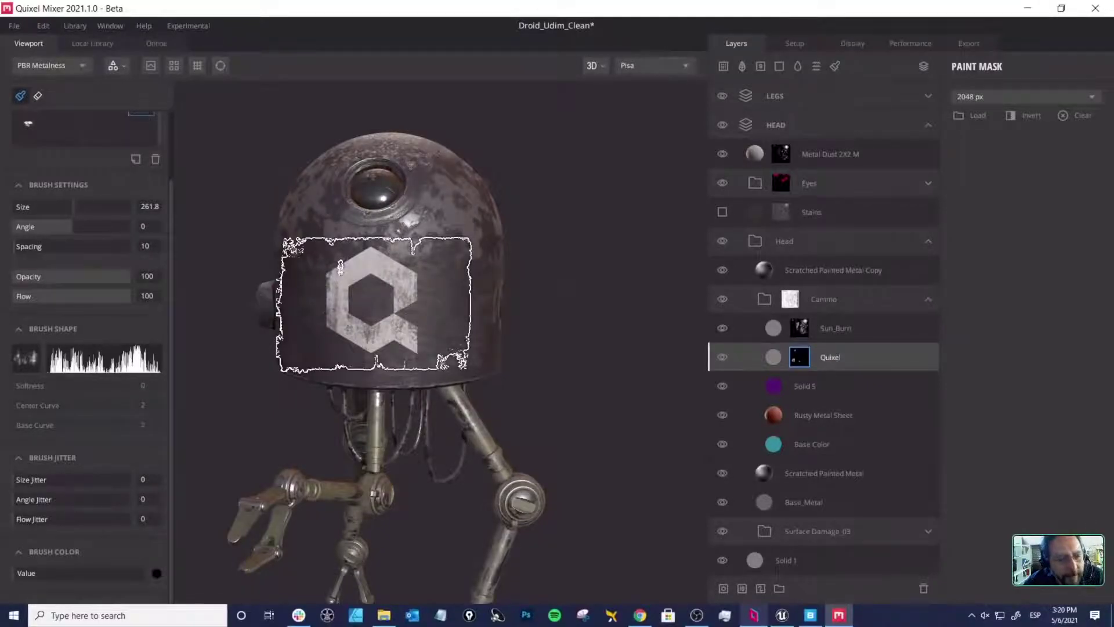
left_click(340, 267)
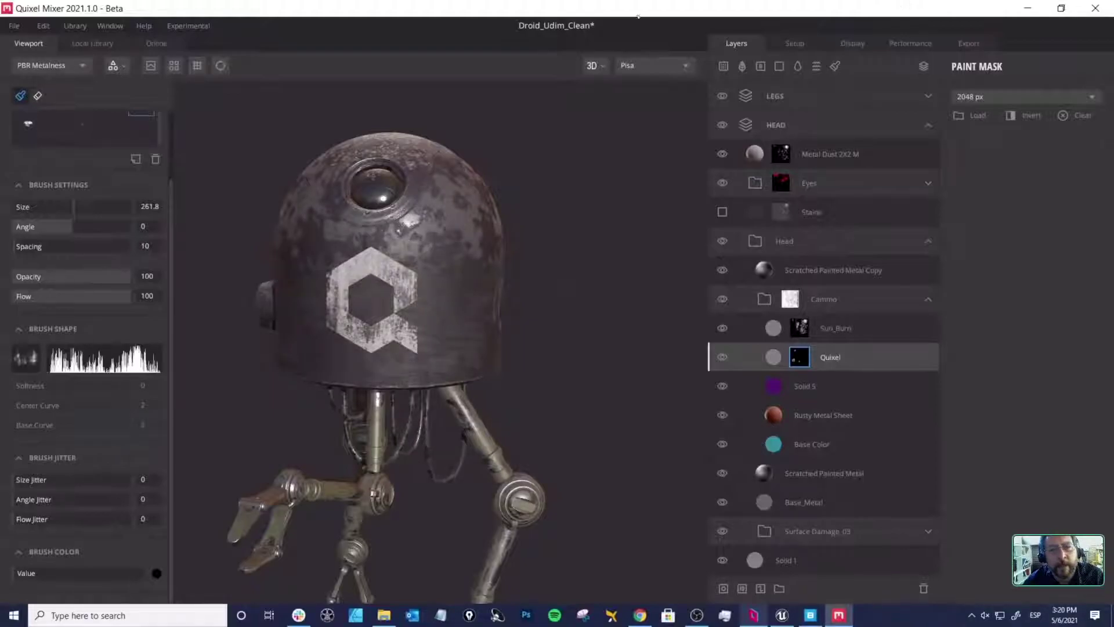
Step: Add a solid layer above Quixel, clip it to the Quixel layer and set its albedo to teal 277C88
left_click_drag(638, 215, 678, 273, "alt")
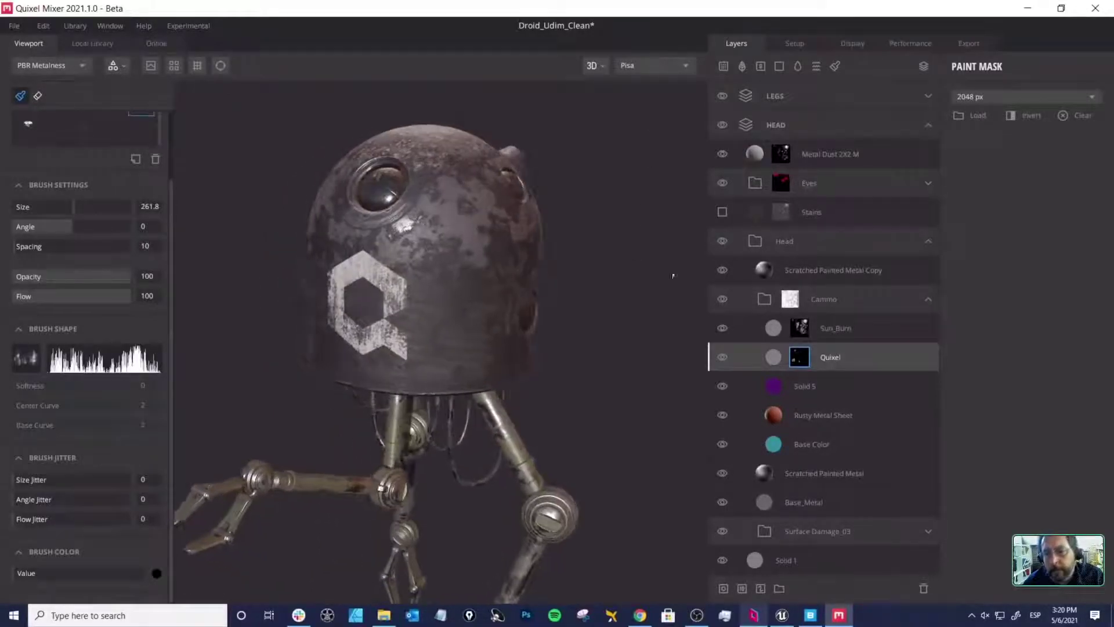
left_click(778, 360)
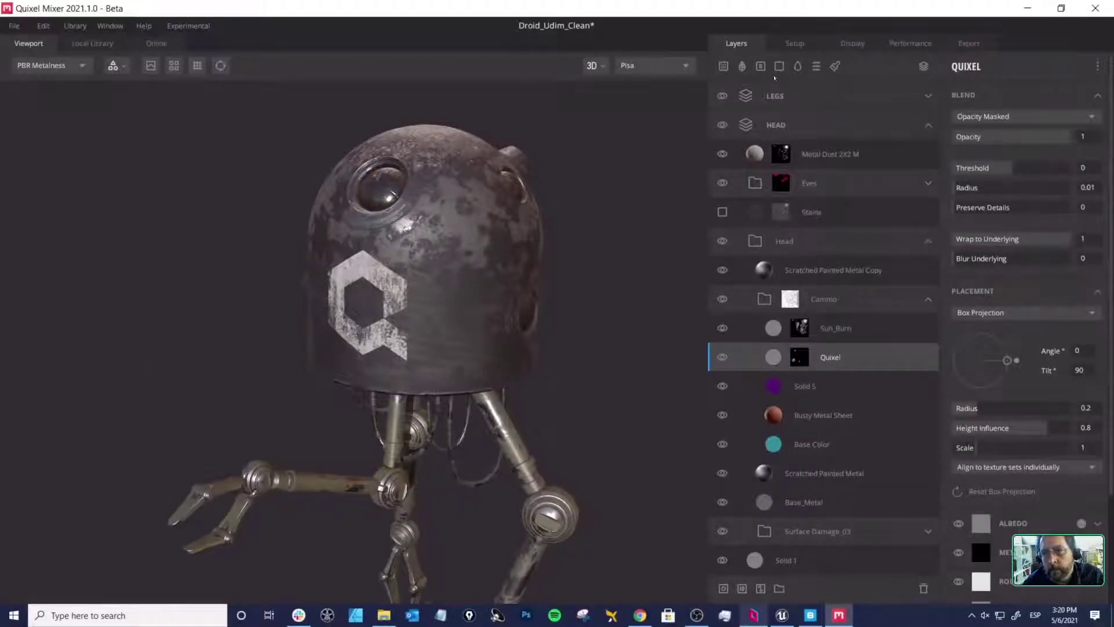
left_click(779, 66)
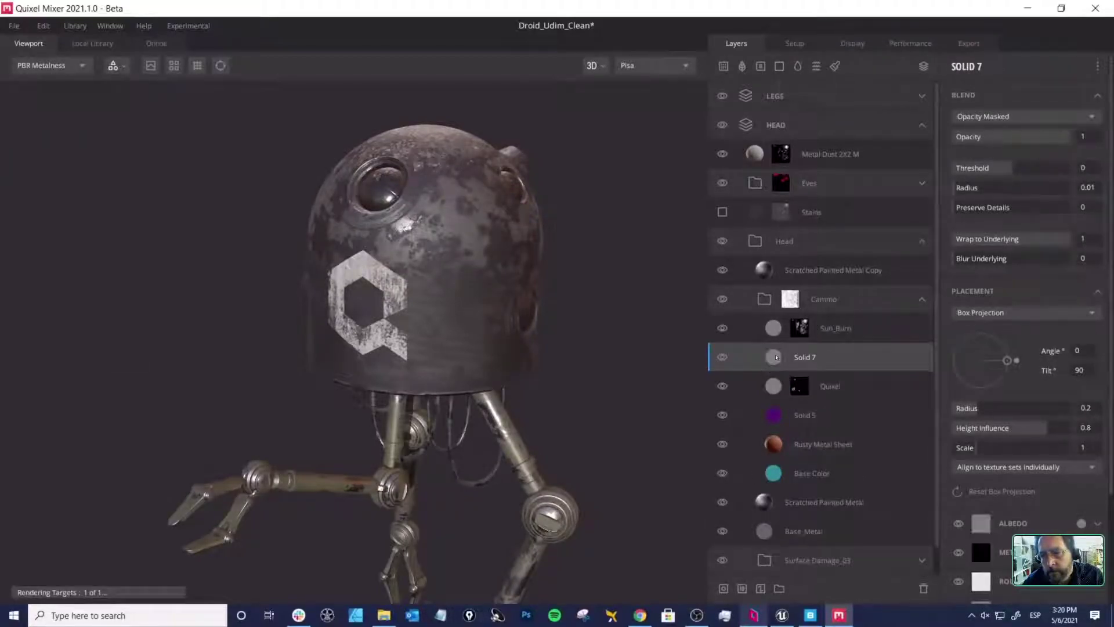
left_click_drag(778, 357, 787, 358)
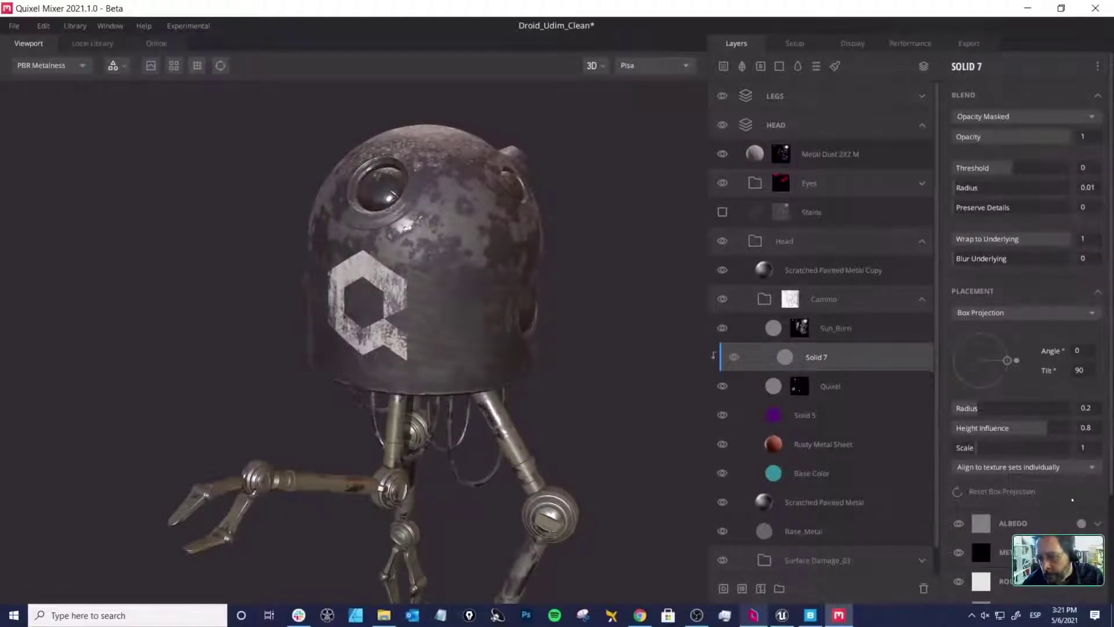
left_click(785, 357)
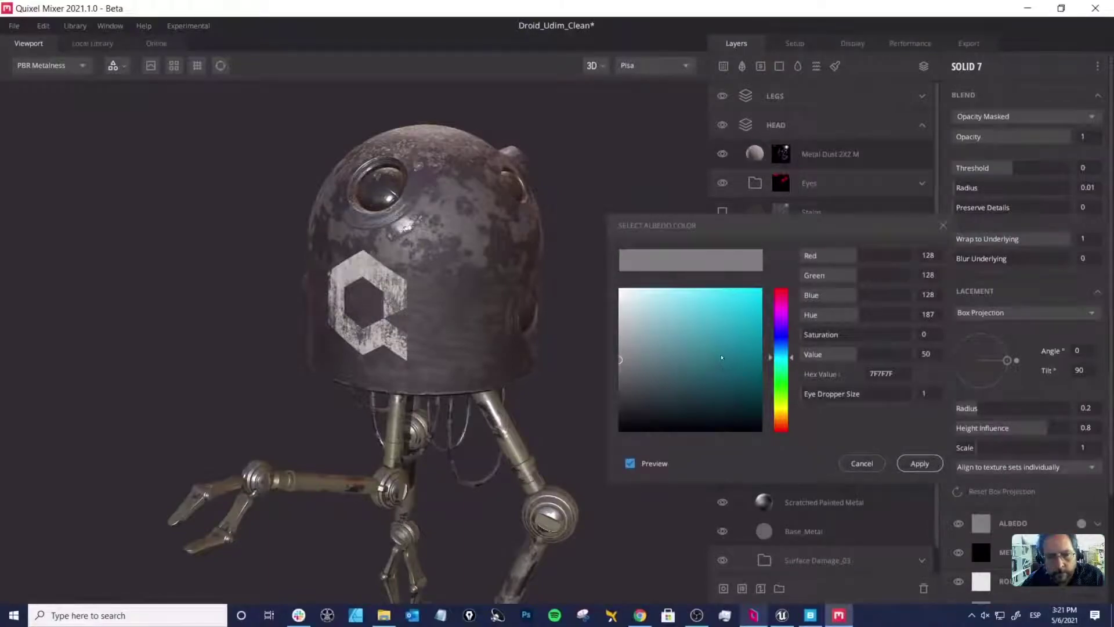
left_click(720, 356)
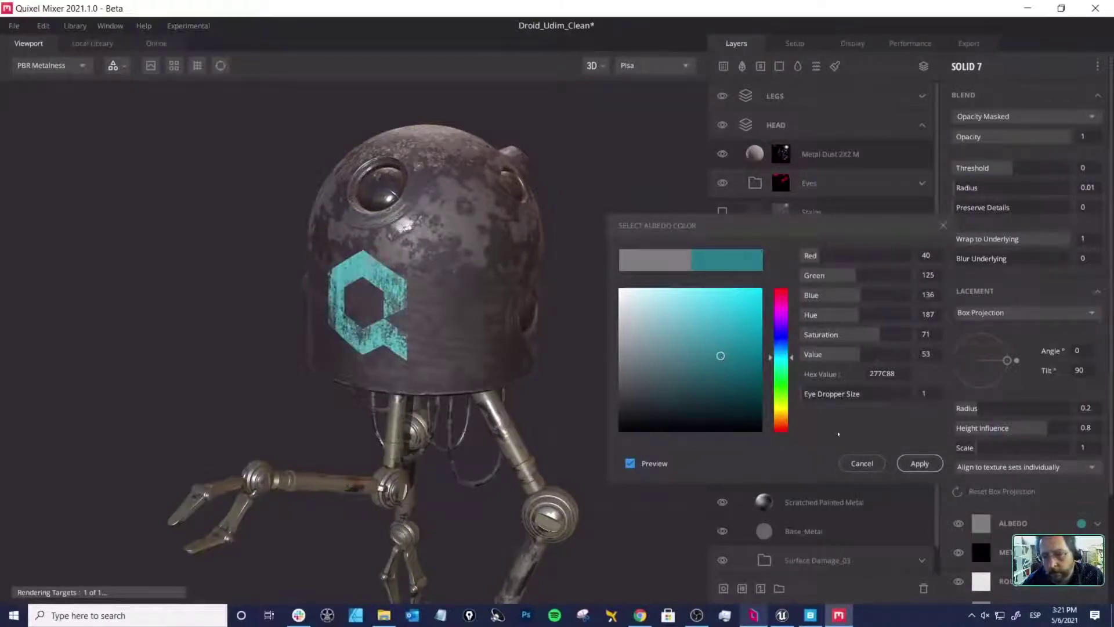
left_click(919, 464)
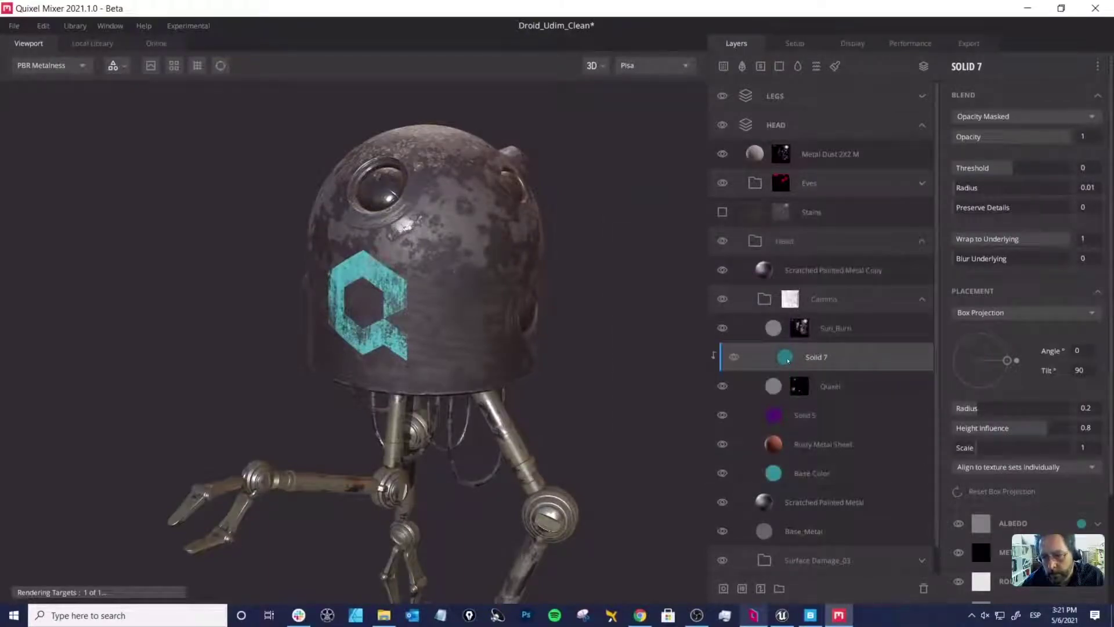
Step: Add a mask stack with a Position Gradient to the teal solid and raise the gradient's range start to 0.595
left_click(742, 588)
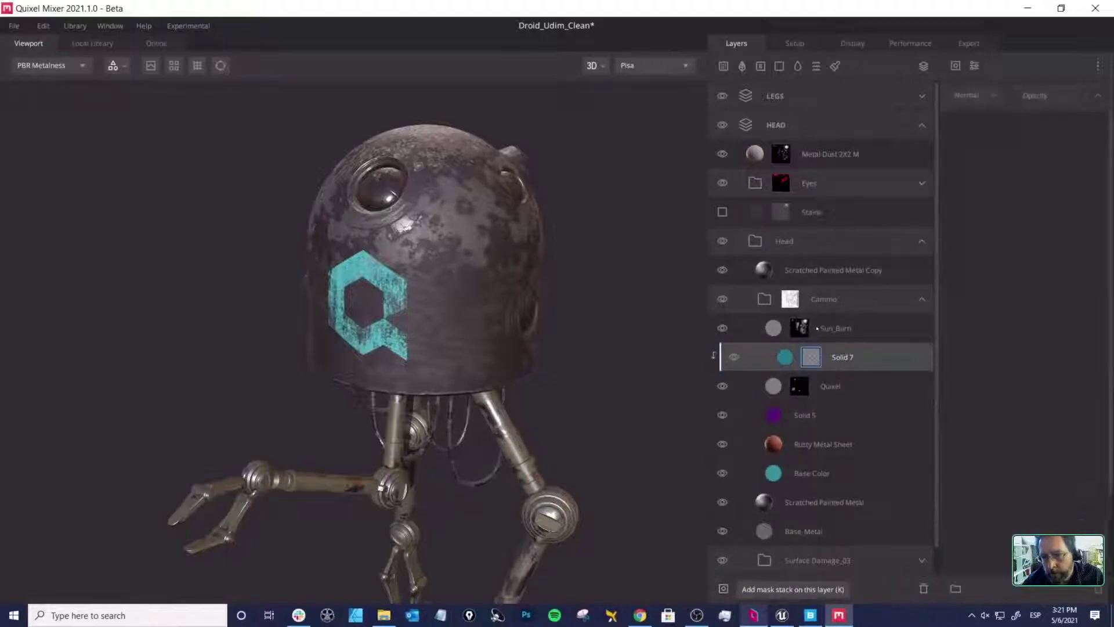
left_click(955, 65)
left_click(986, 186)
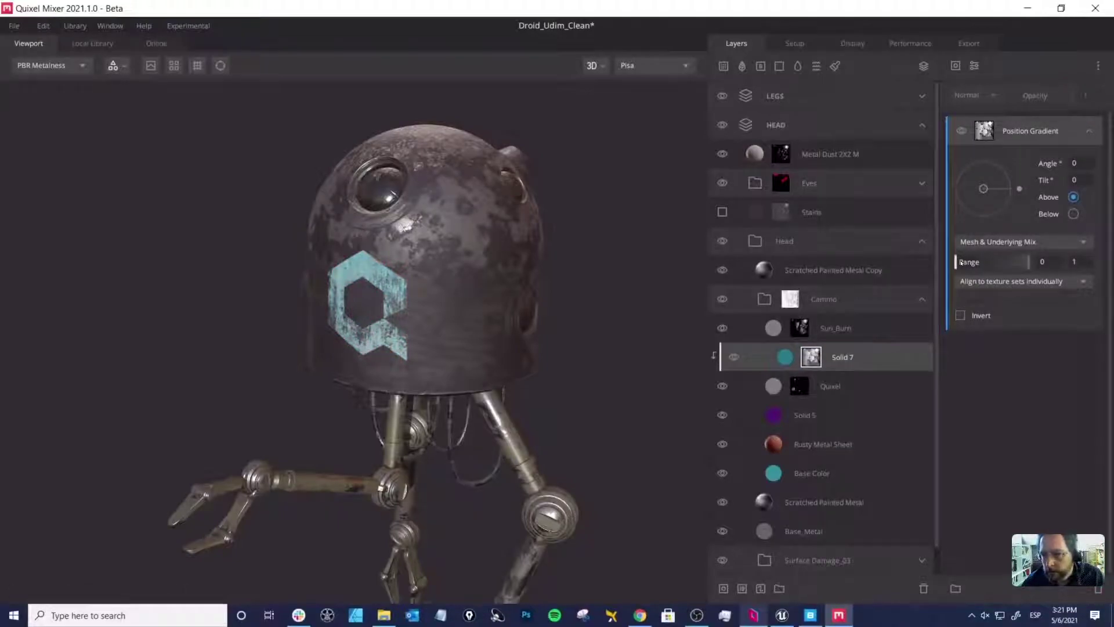
left_click_drag(957, 262, 999, 267)
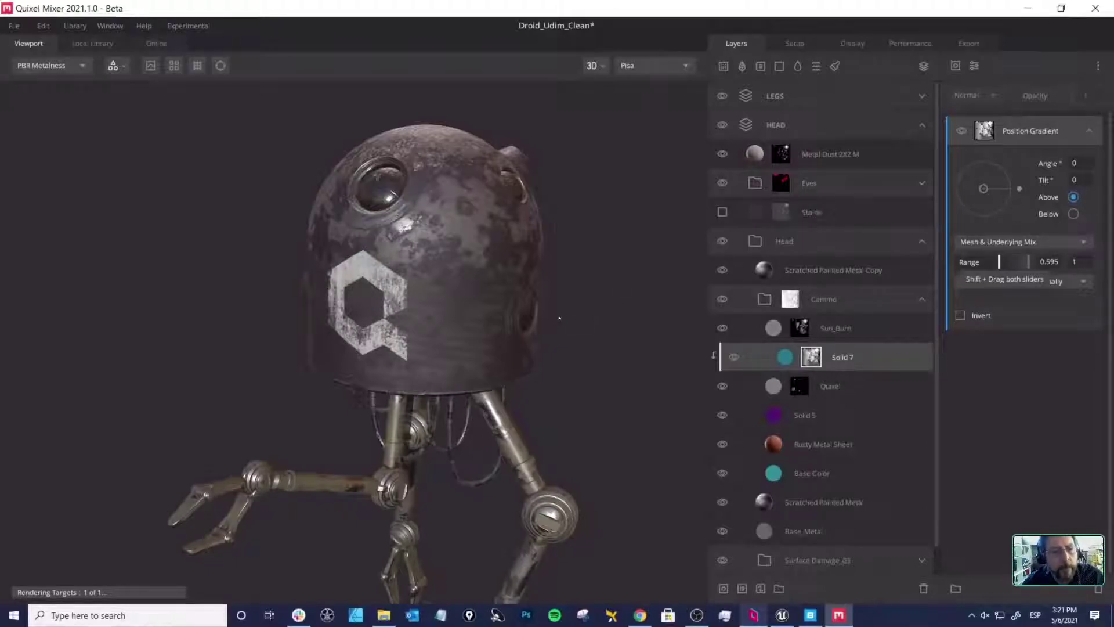
Step: Preview the layer mask, narrow the Position Gradient range to 0.444–0.611, and return to the PBR Metalness view
key("m")
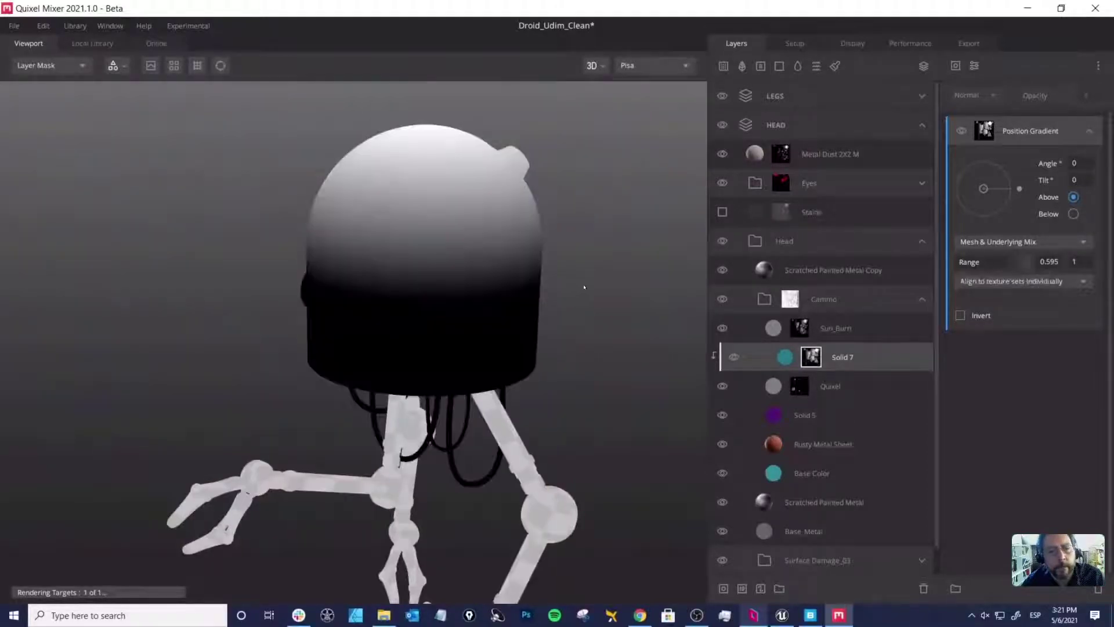
middle_click_drag(580, 278, 541, 279)
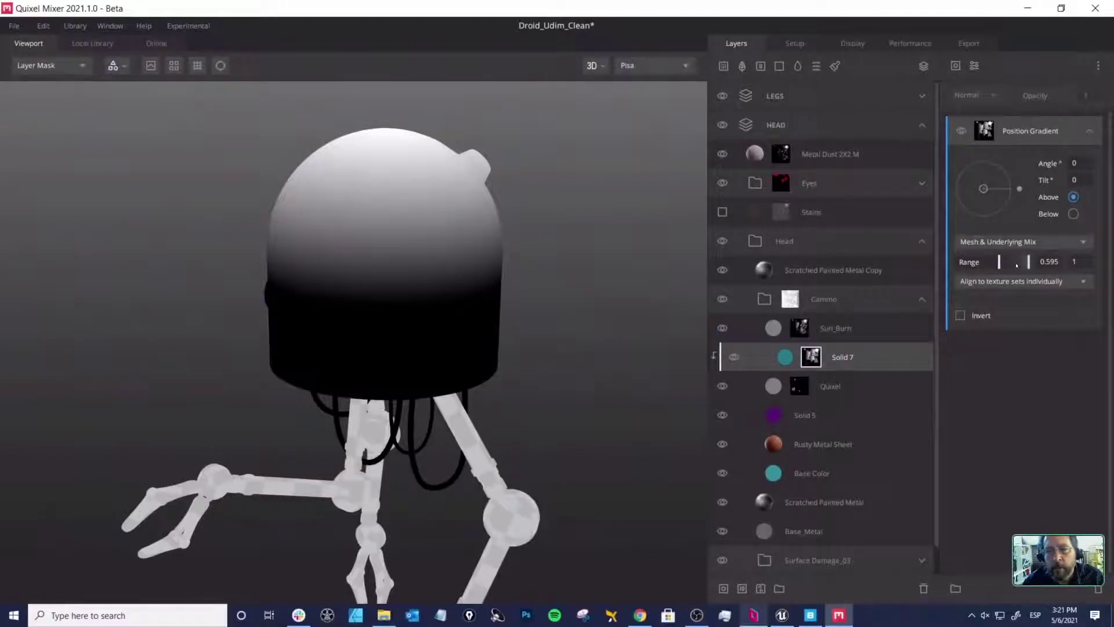
left_click_drag(1012, 264, 998, 265, "shift")
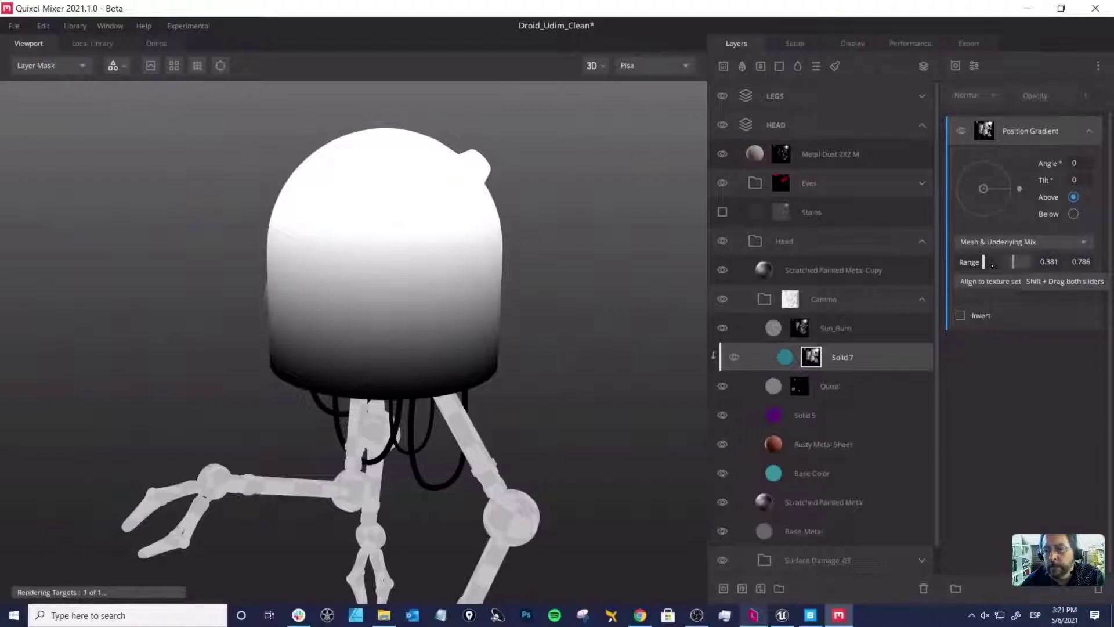
mouse_move(985, 265)
left_mouse_down()
mouse_move(1014, 266)
mouse_move(1004, 263)
left_mouse_up()
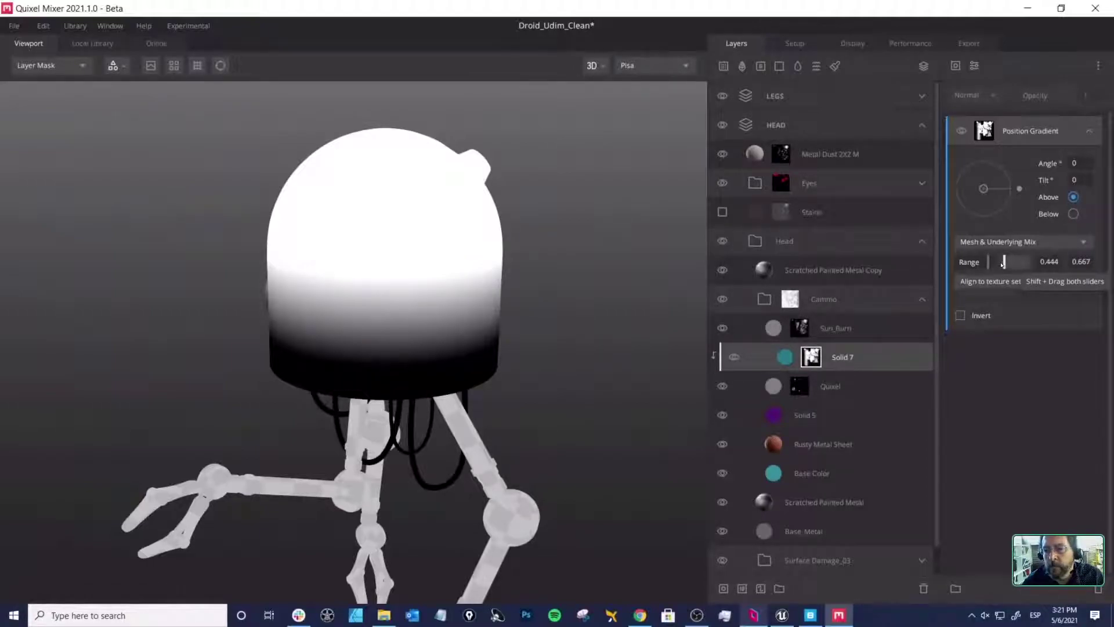
left_click_drag(1005, 263, 1000, 264)
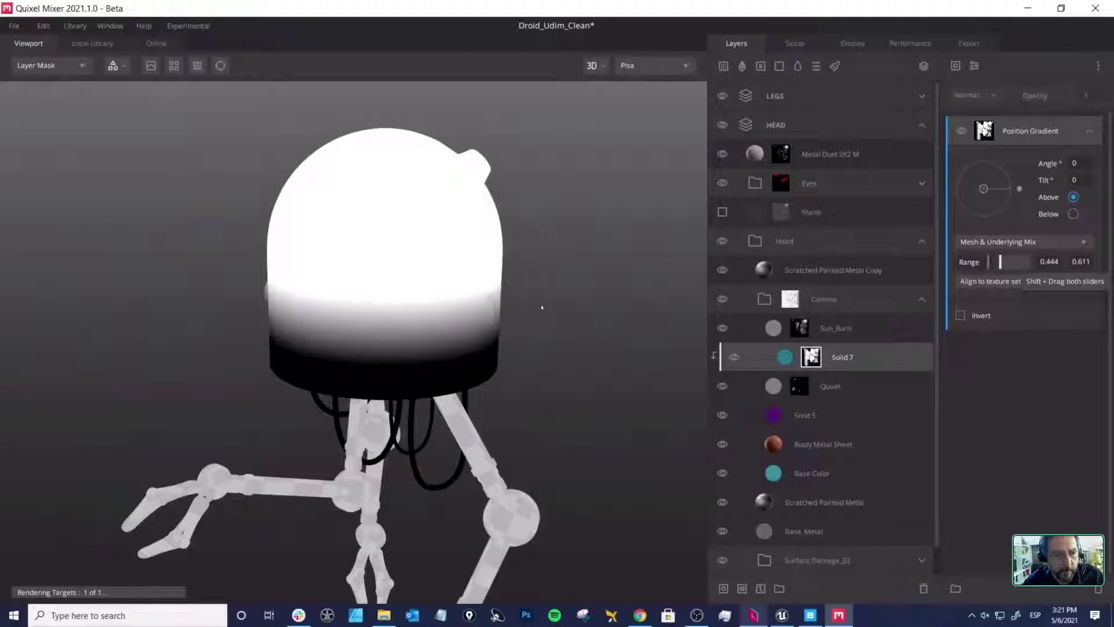
key("m")
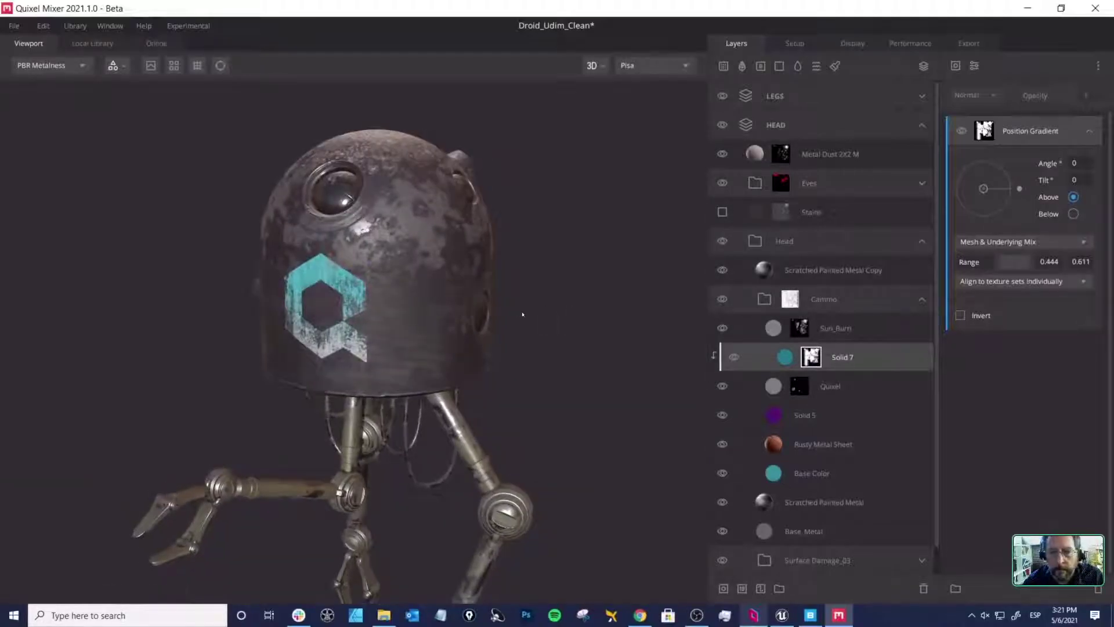
Step: Set the Quixel layer's roughness color to dark gray 2D2D2D to make the logo glossier
left_click(783, 359)
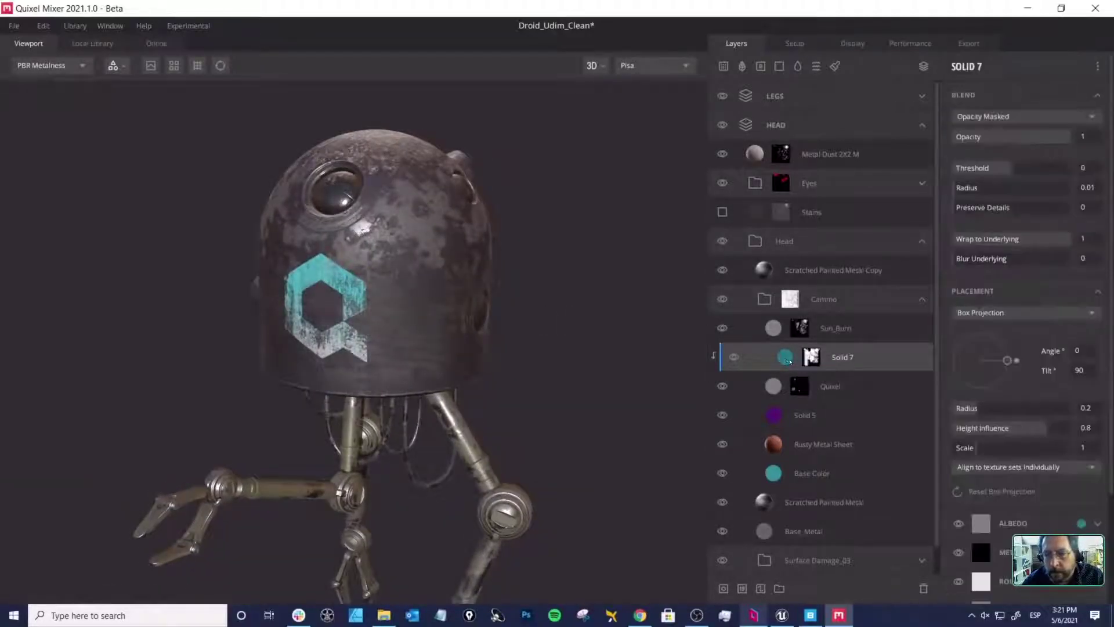
left_click_drag(492, 345, 685, 359)
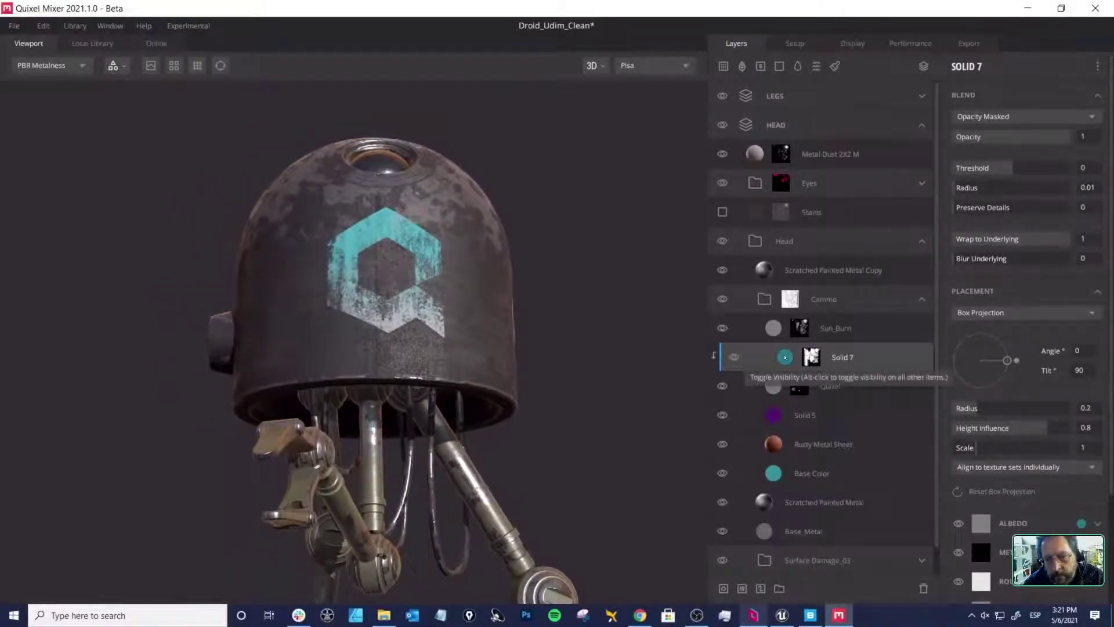
left_click(775, 389)
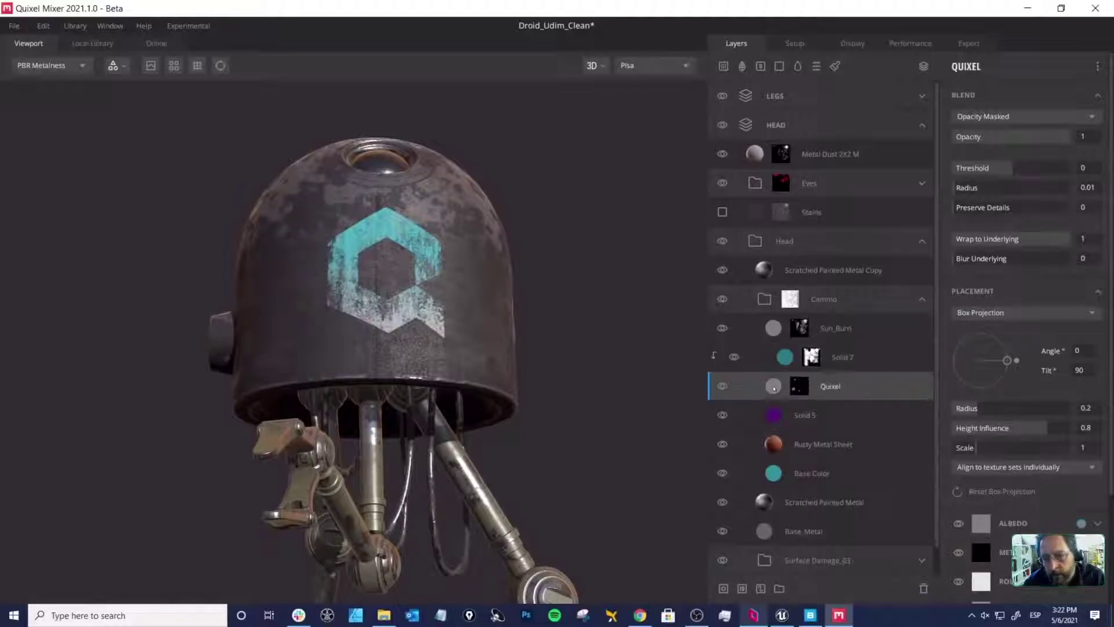
scroll(1037, 520, "down", 1)
scroll(1038, 519, "down", 1)
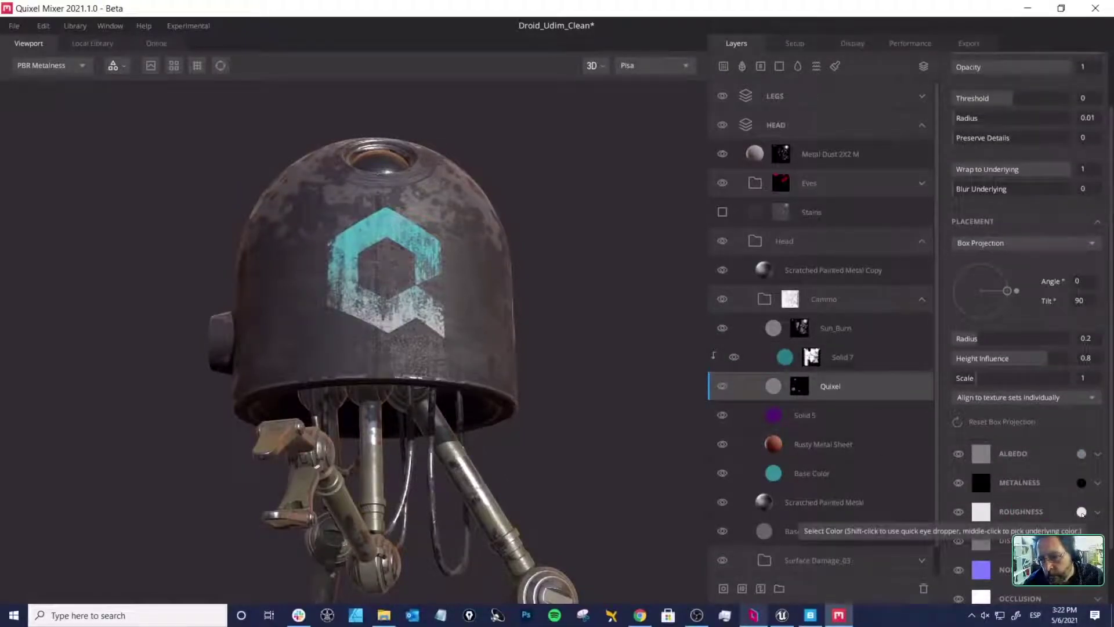
left_click(1081, 513)
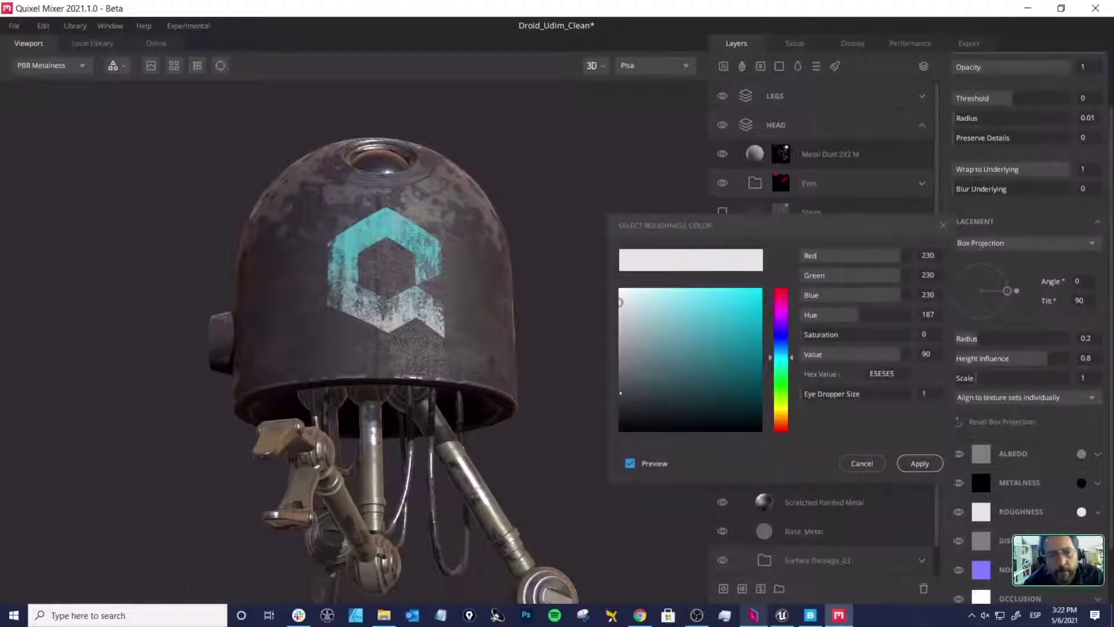
left_click_drag(620, 393, 619, 405)
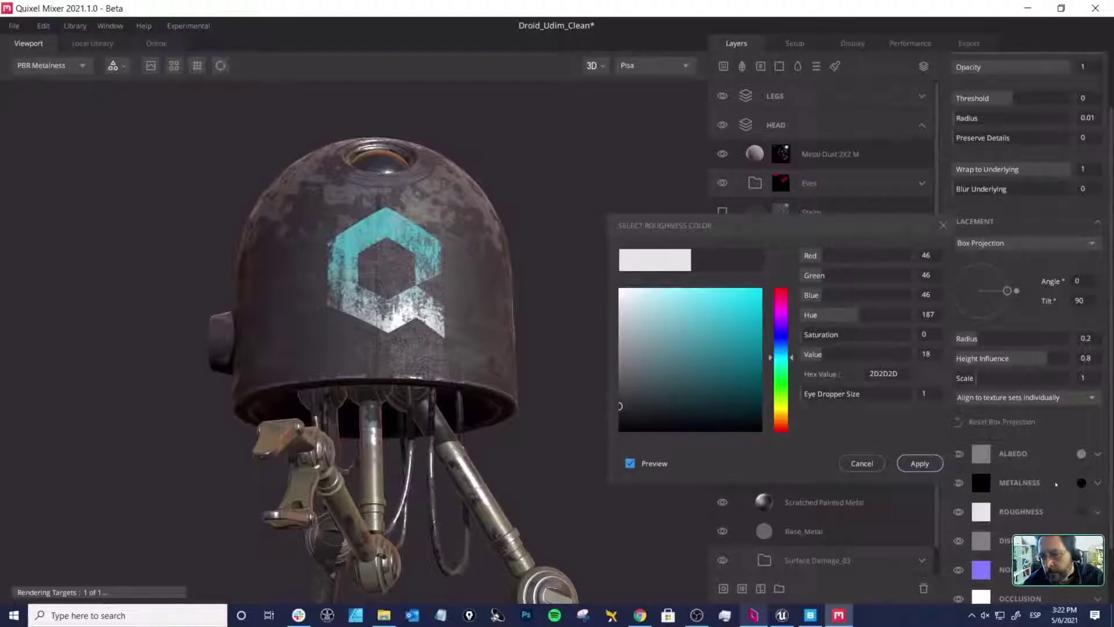
left_click(918, 464)
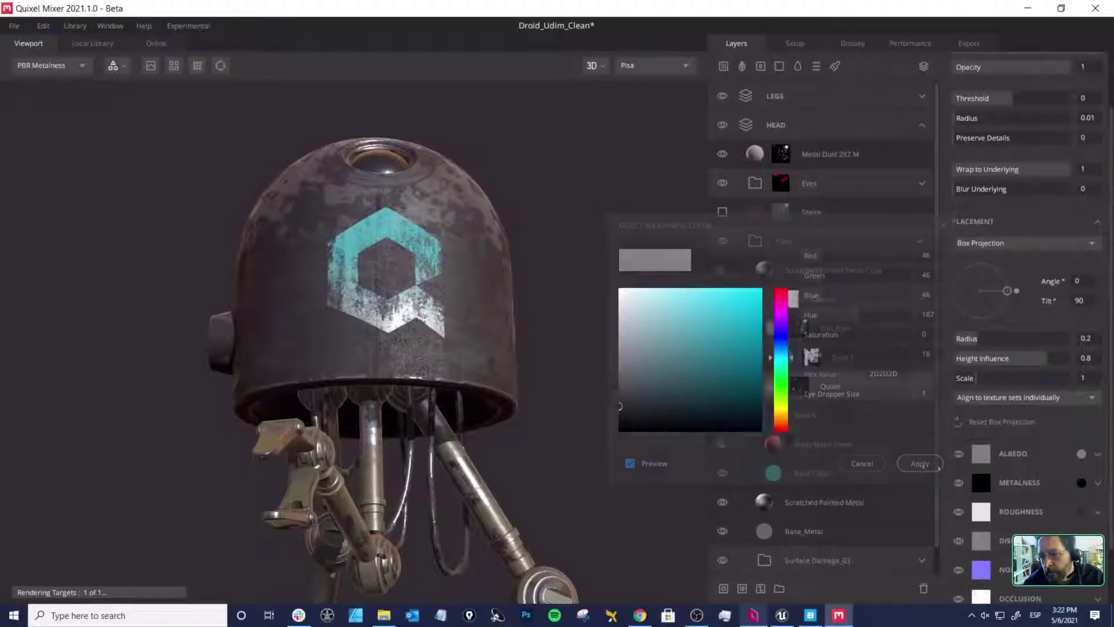
Step: Set the Quixel layer's metalness color to near-white FBFBFB so the logo reads as metal
left_click(1083, 484)
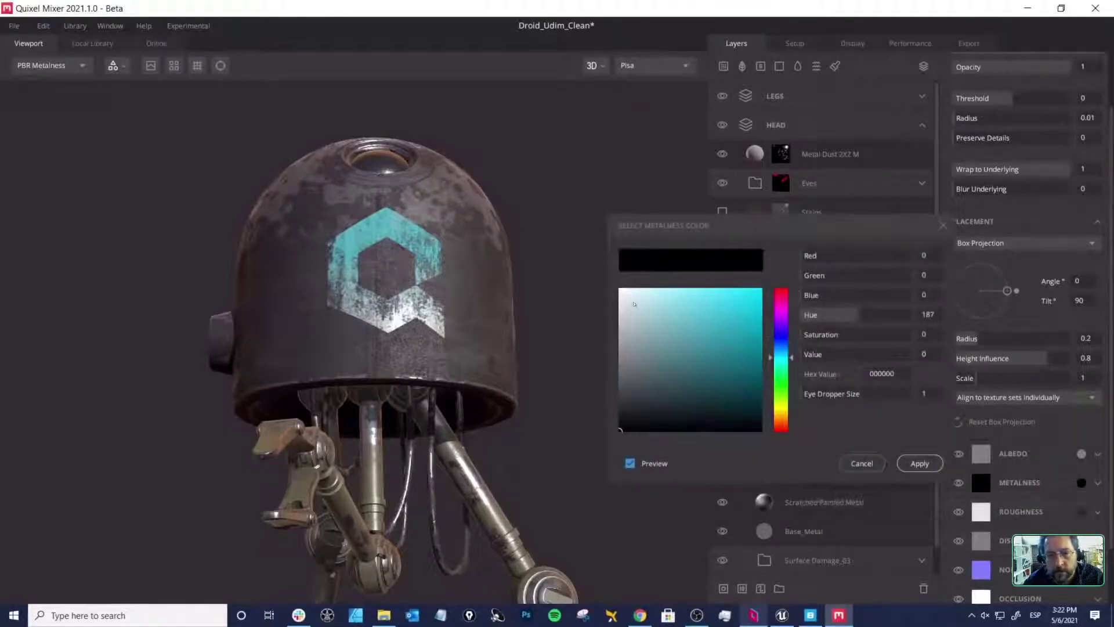
left_click(619, 291)
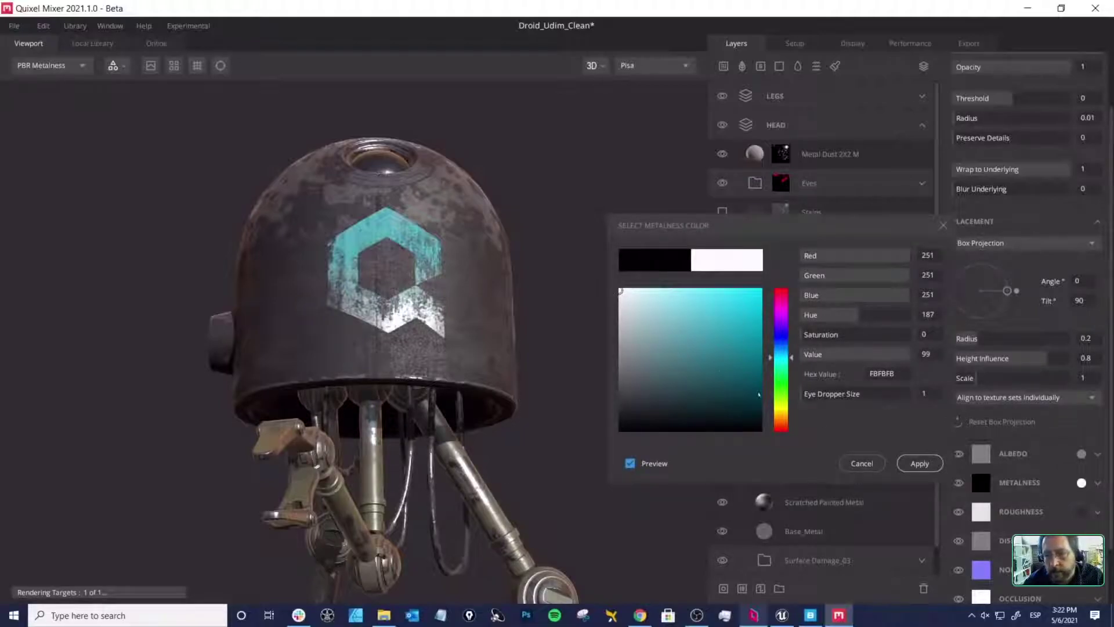
left_click(919, 464)
left_click_drag(493, 232, 424, 265, "alt")
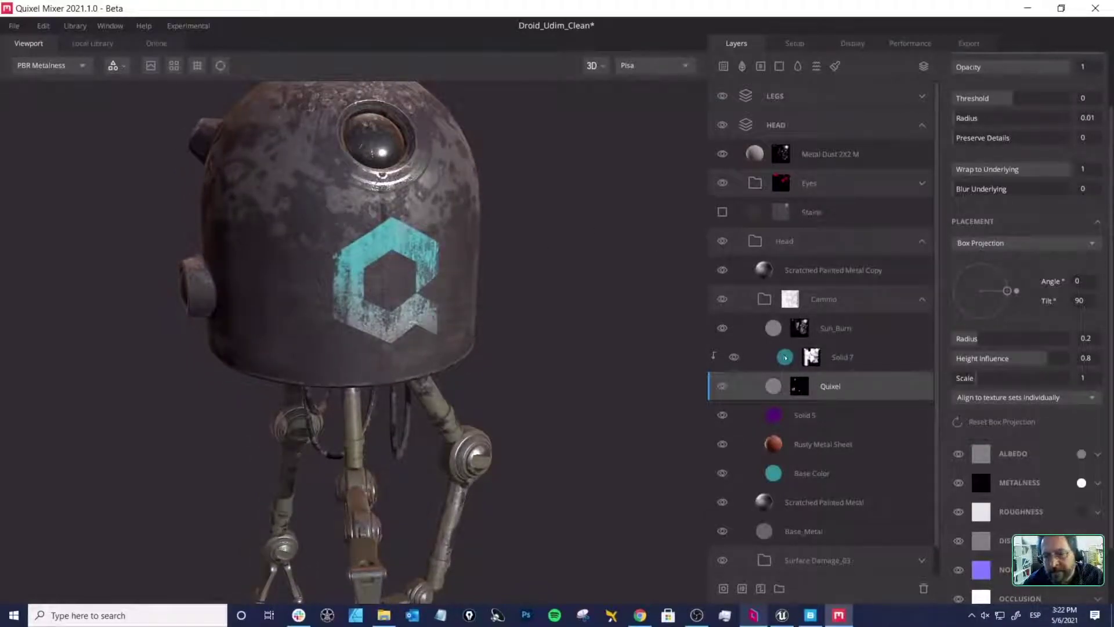
Step: Disable the metalness and roughness channels of the teal Solid 7 layer so it only affects the logo's color
left_click(789, 357)
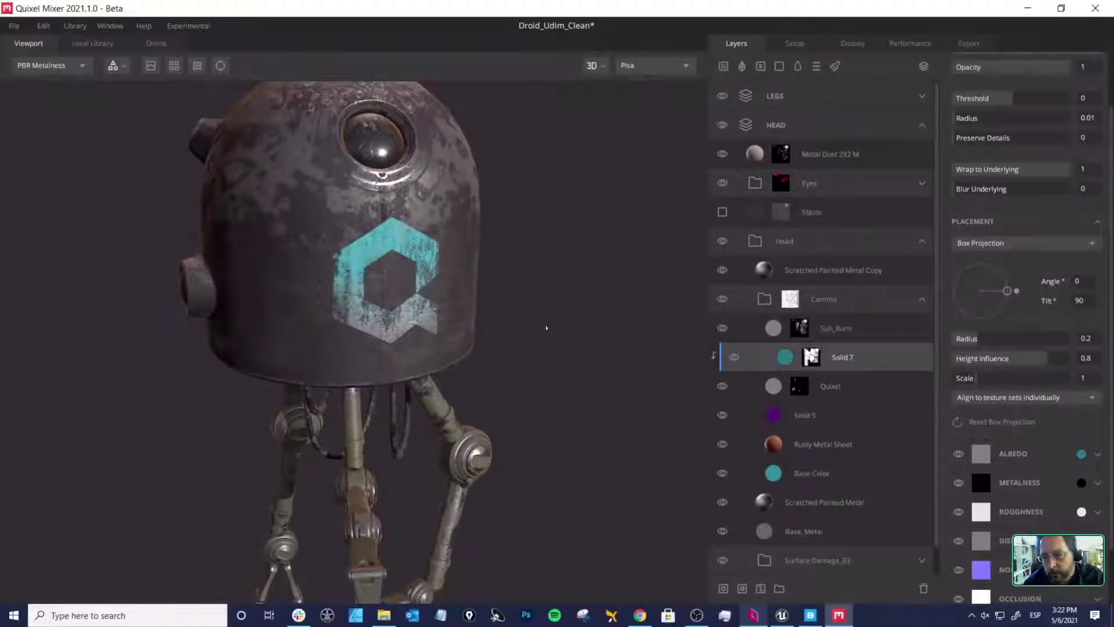
middle_click_drag(547, 328, 542, 300, "alt")
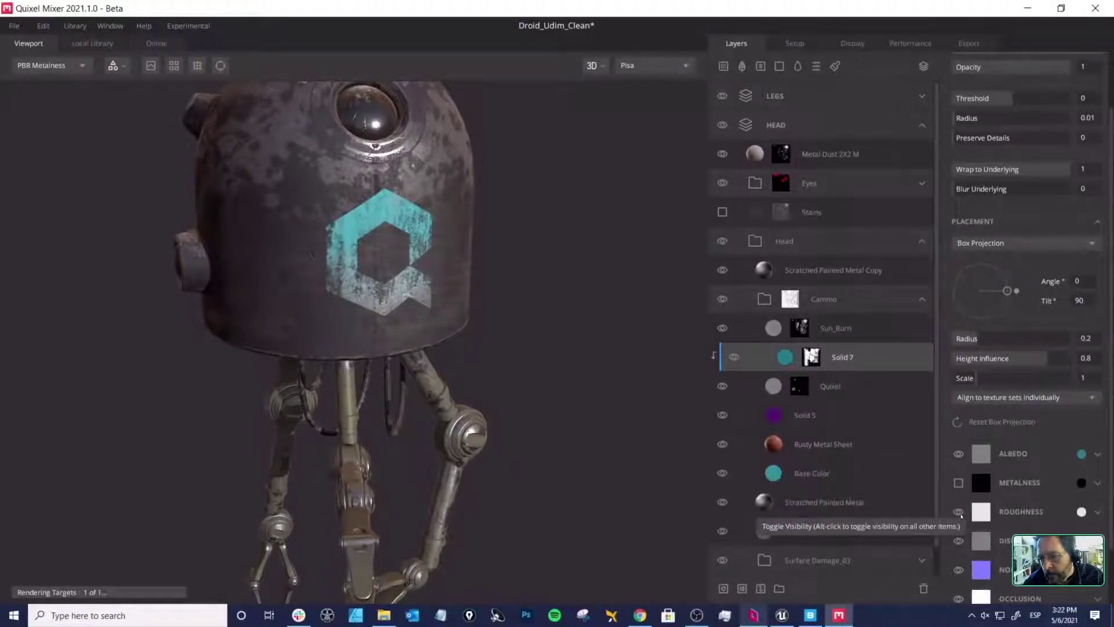
left_click(960, 515)
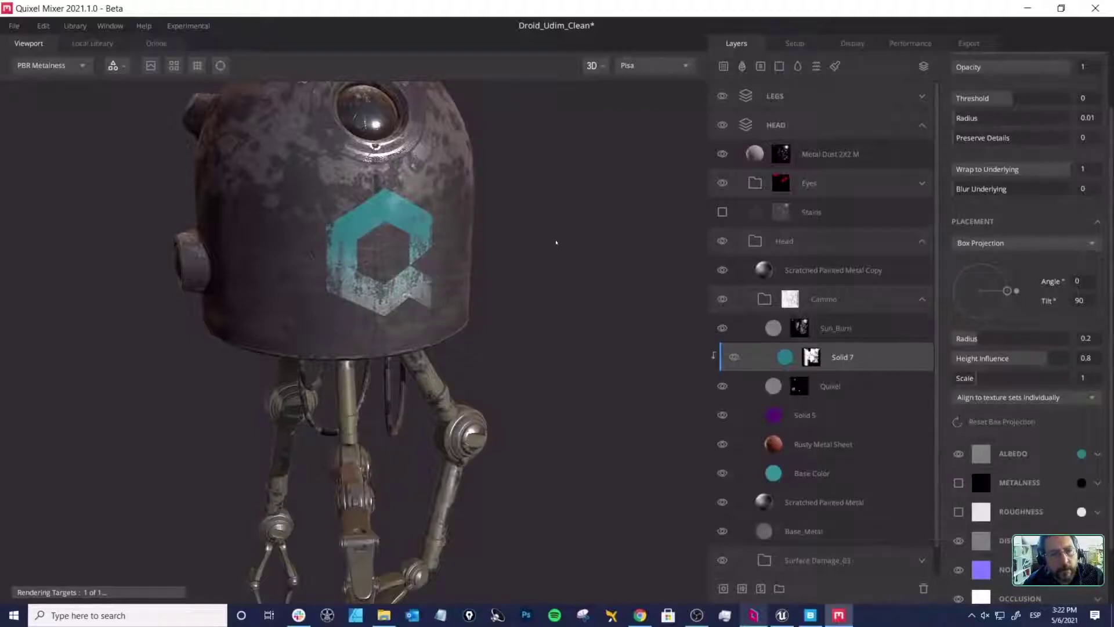
Step: Examine the logo's color gradient, metallic shine and surrounding head wear from several angles
left_click_drag(555, 269, 466, 253)
scroll(327, 213, "down", 3)
middle_click_drag(339, 248, 345, 262)
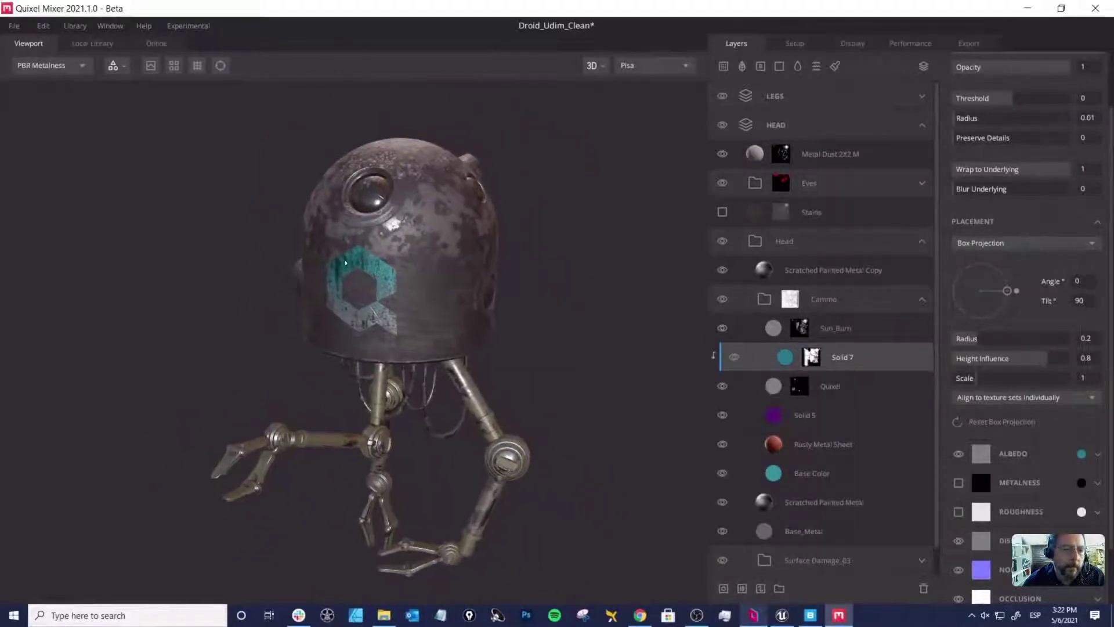
mouse_move(346, 262)
left_mouse_down()
mouse_move(404, 272)
mouse_move(344, 260)
left_mouse_up()
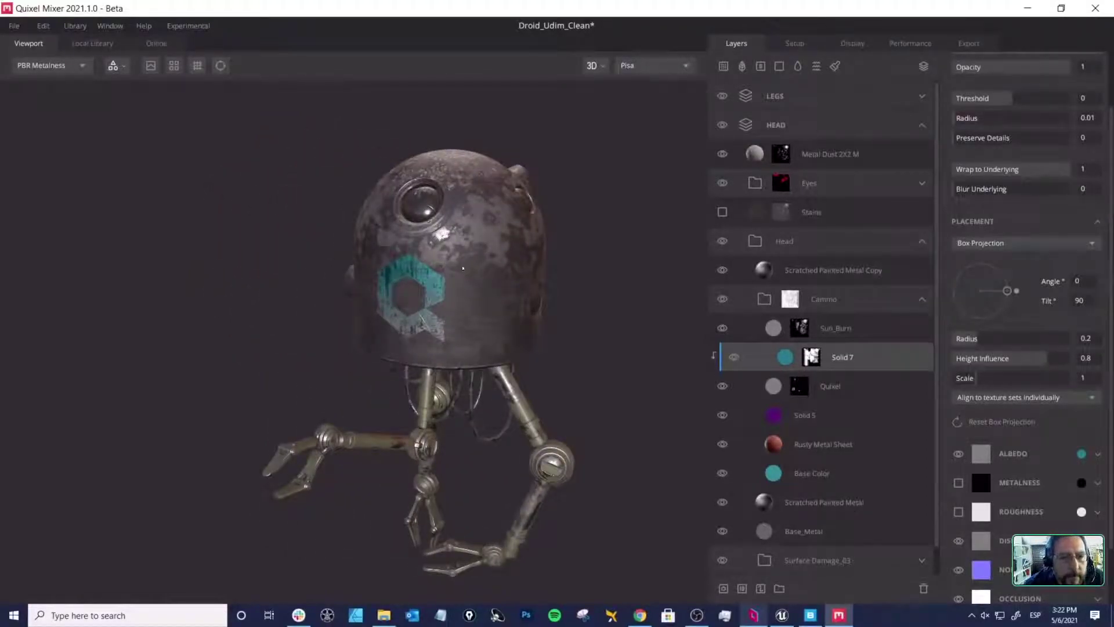
left_click_drag(463, 268, 454, 298)
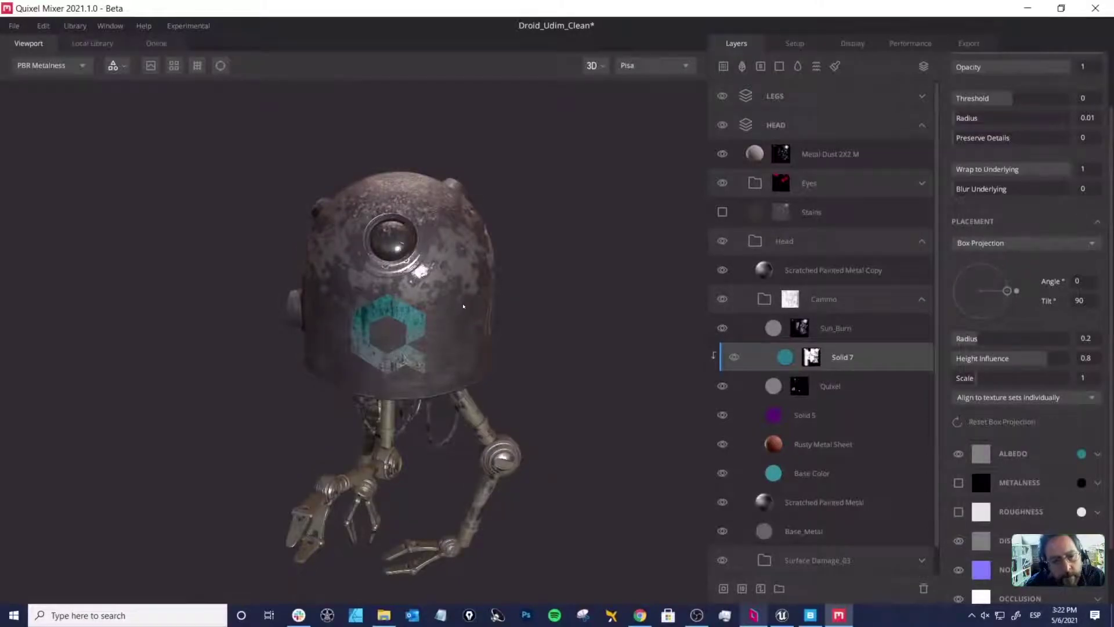
mouse_move(563, 323)
left_mouse_down()
mouse_move(530, 302)
mouse_move(537, 324)
mouse_move(529, 312)
mouse_move(558, 307)
left_mouse_up()
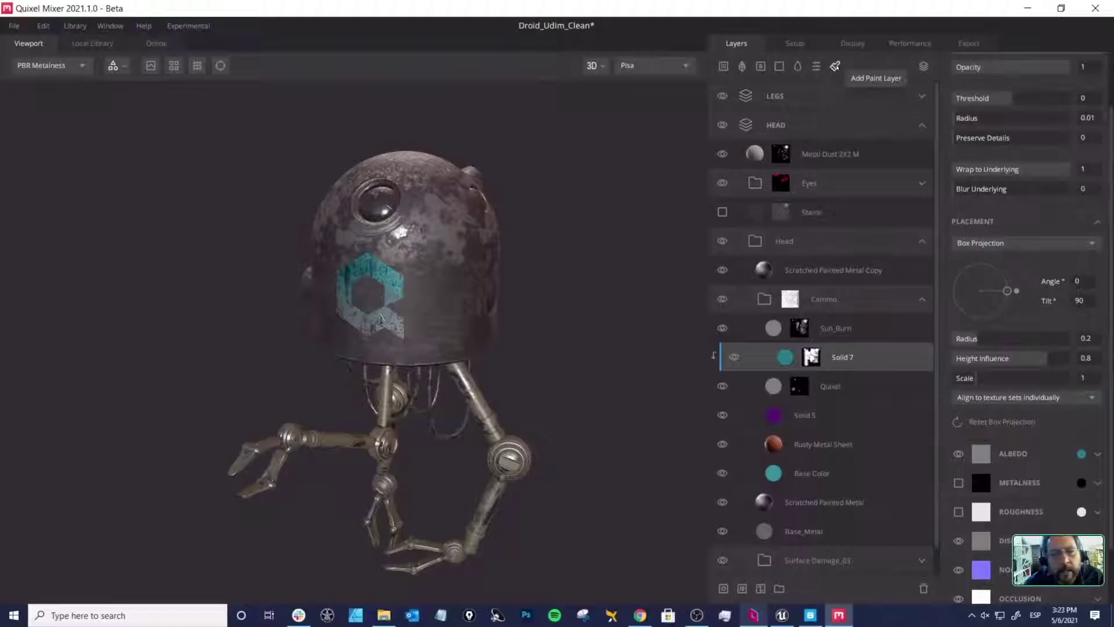
left_click_drag(538, 286, 536, 300)
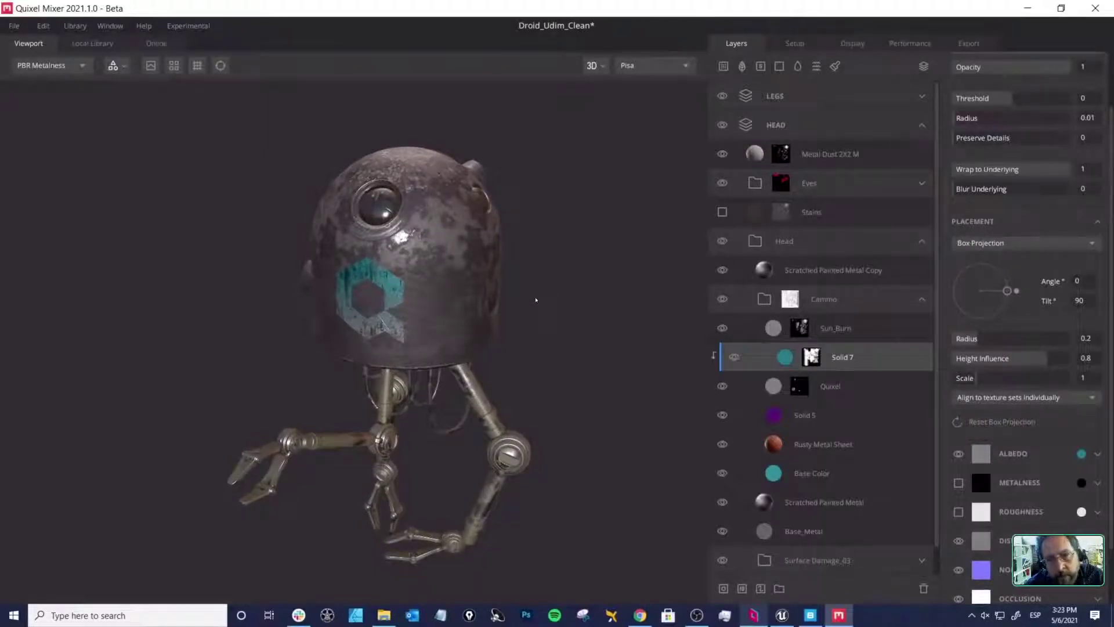
left_click_drag(545, 295, 550, 297)
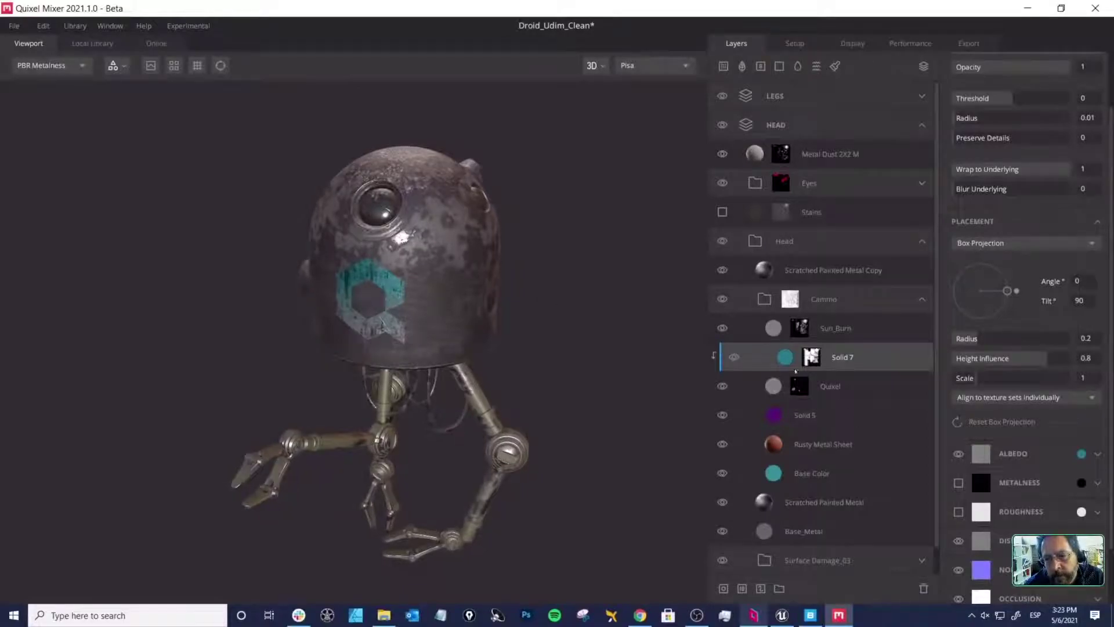
left_click(798, 390)
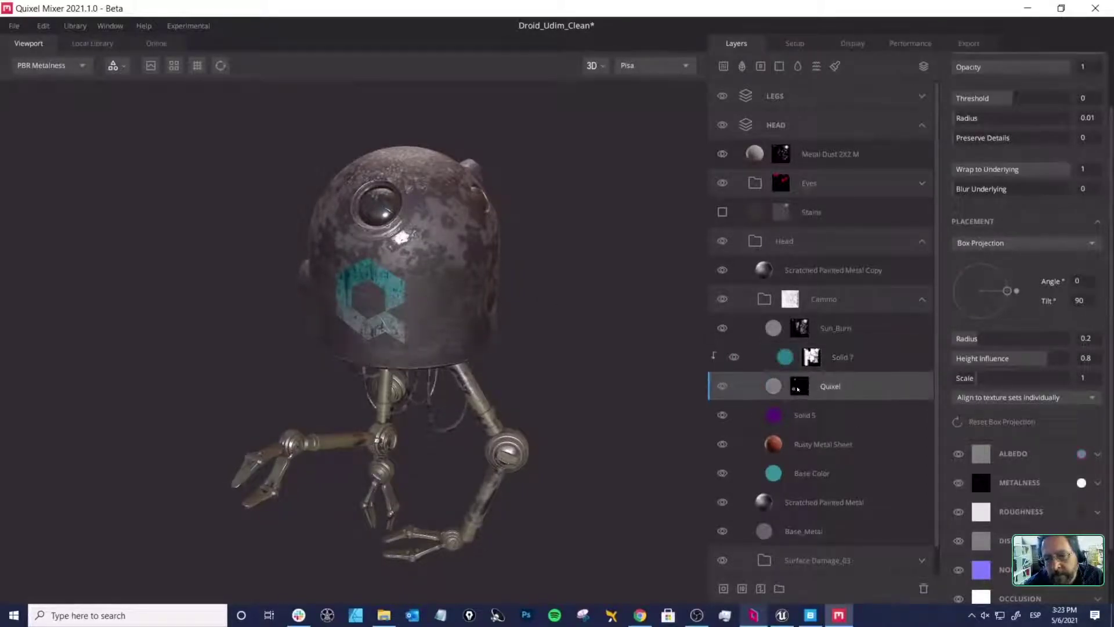
left_click(772, 386)
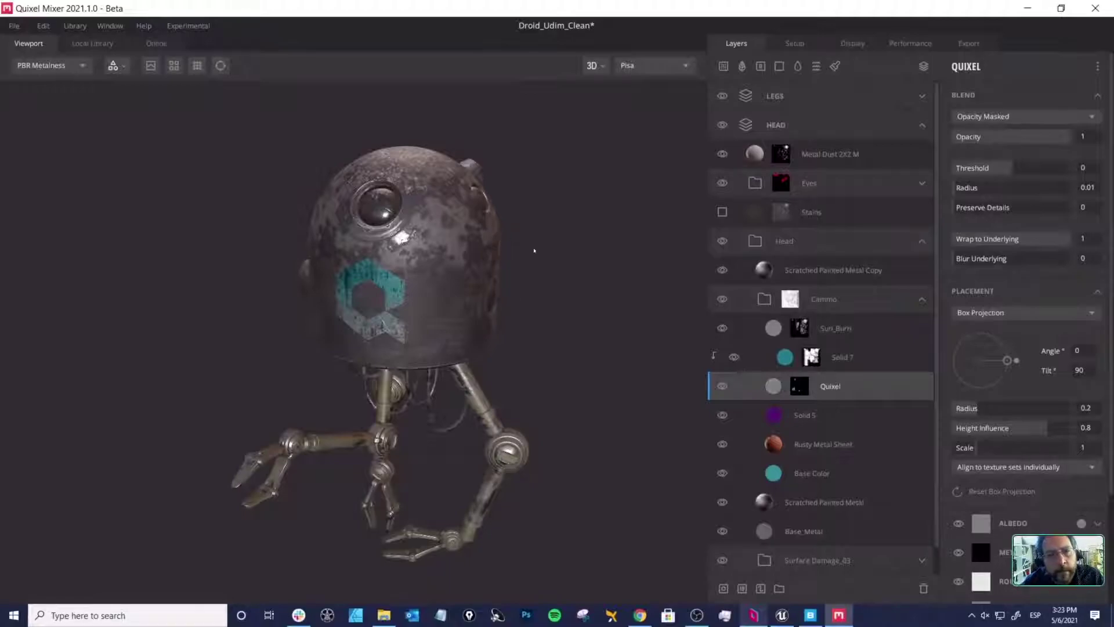
left_click_drag(537, 249, 562, 277)
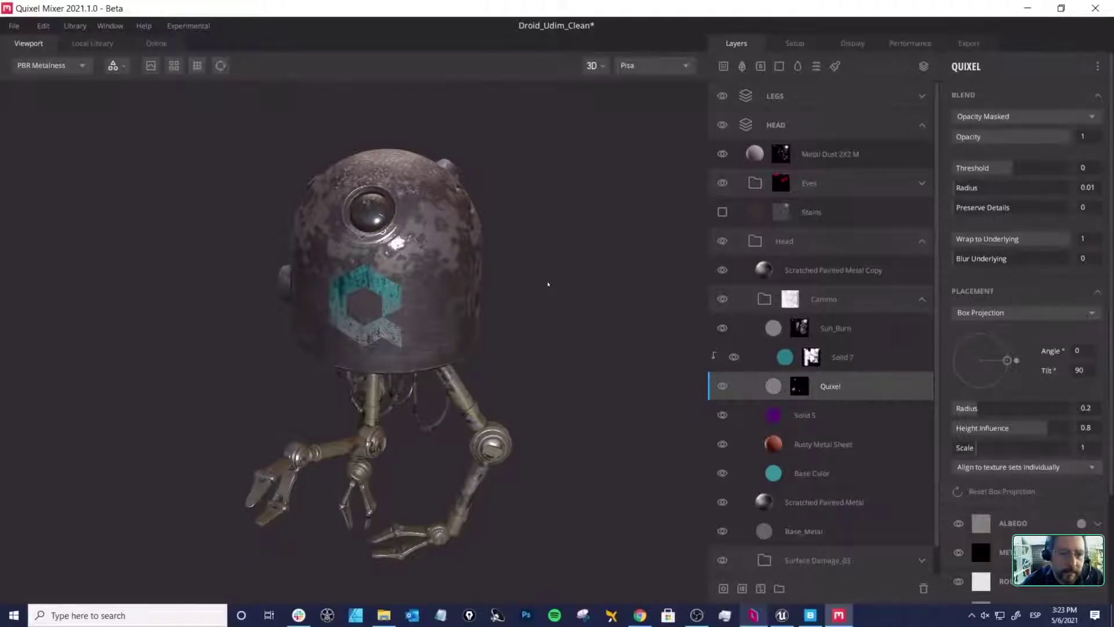
mouse_move(548, 284)
left_mouse_down()
mouse_move(539, 294)
mouse_move(552, 311)
mouse_move(544, 286)
mouse_move(555, 289)
mouse_move(541, 285)
left_mouse_up()
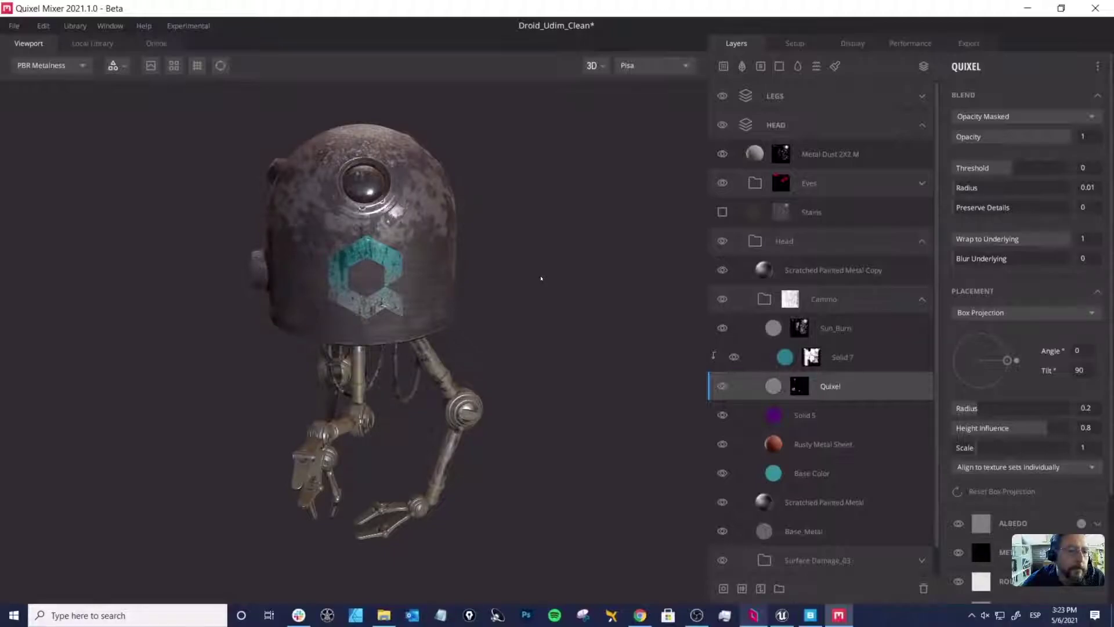
left_click_drag(552, 275, 485, 250)
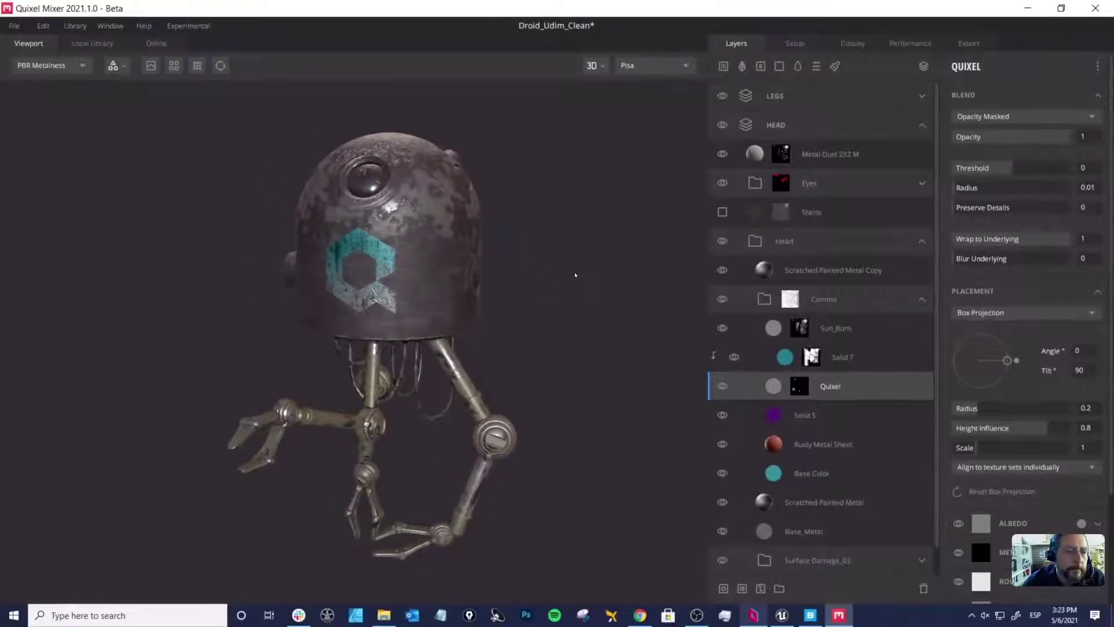
left_click_drag(575, 275, 572, 276)
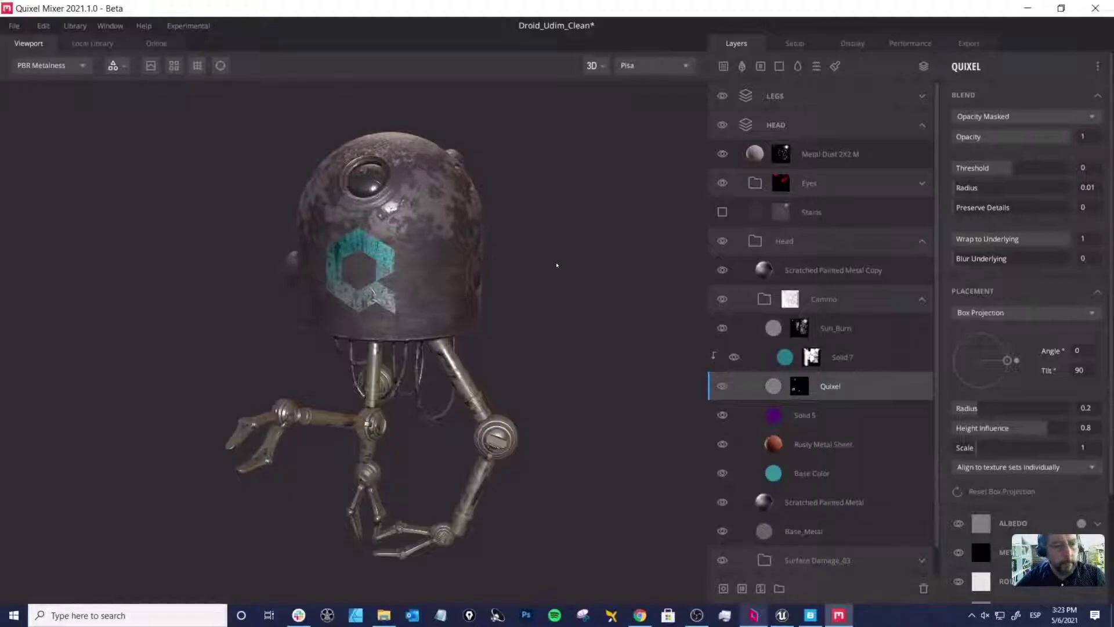
left_click_drag(534, 211, 482, 157)
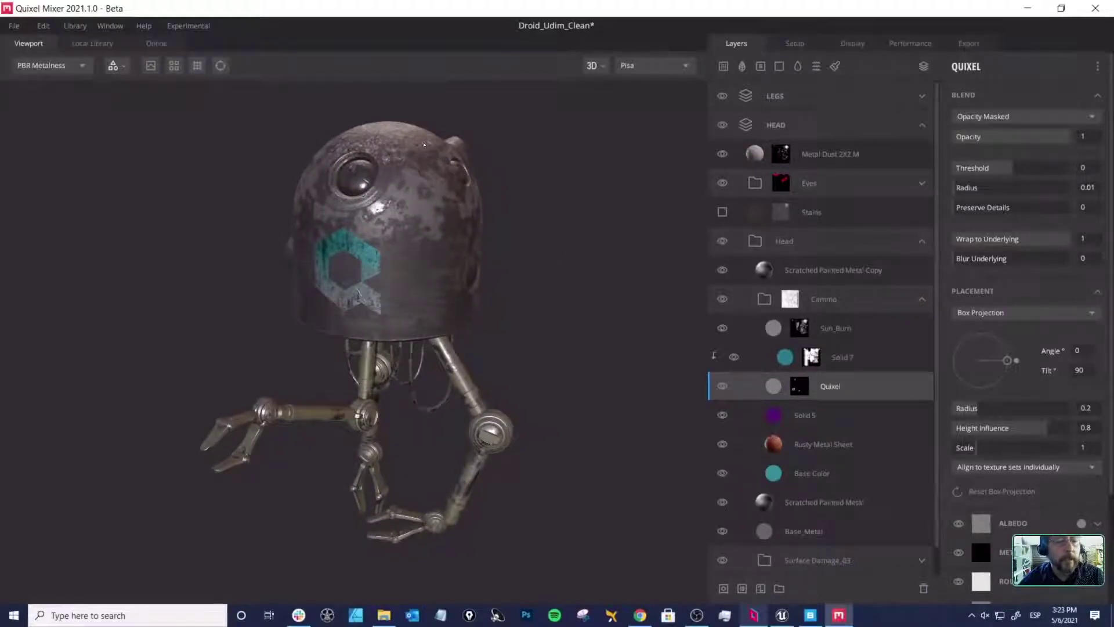
left_click_drag(584, 222, 374, 252)
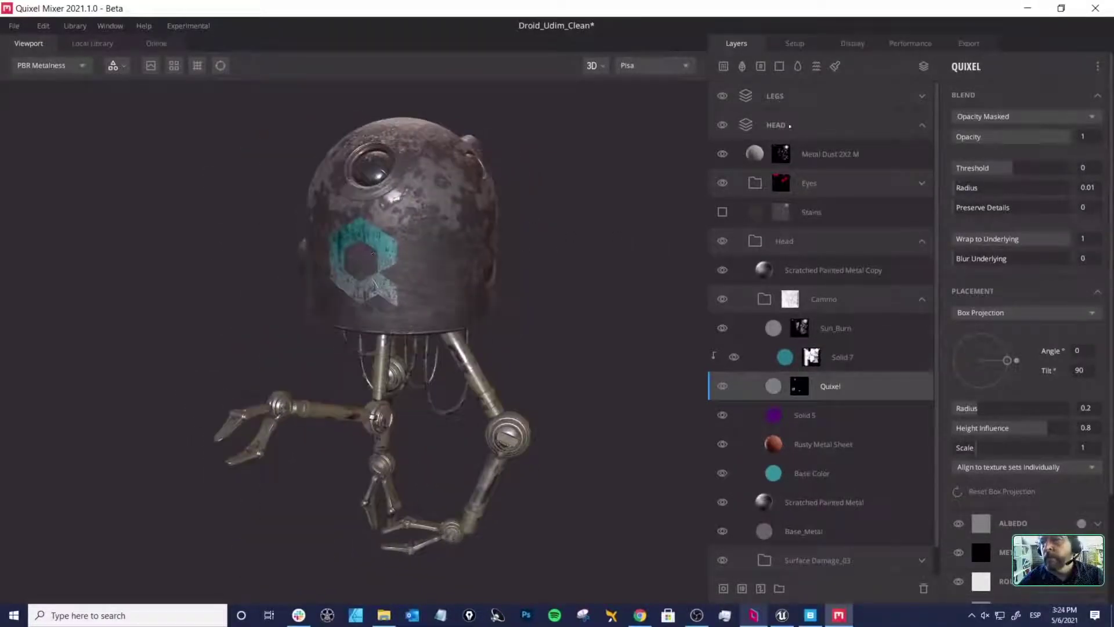
Step: Check the mix's library export settings and save the Droid_Udim_Clean mix
left_click(979, 44)
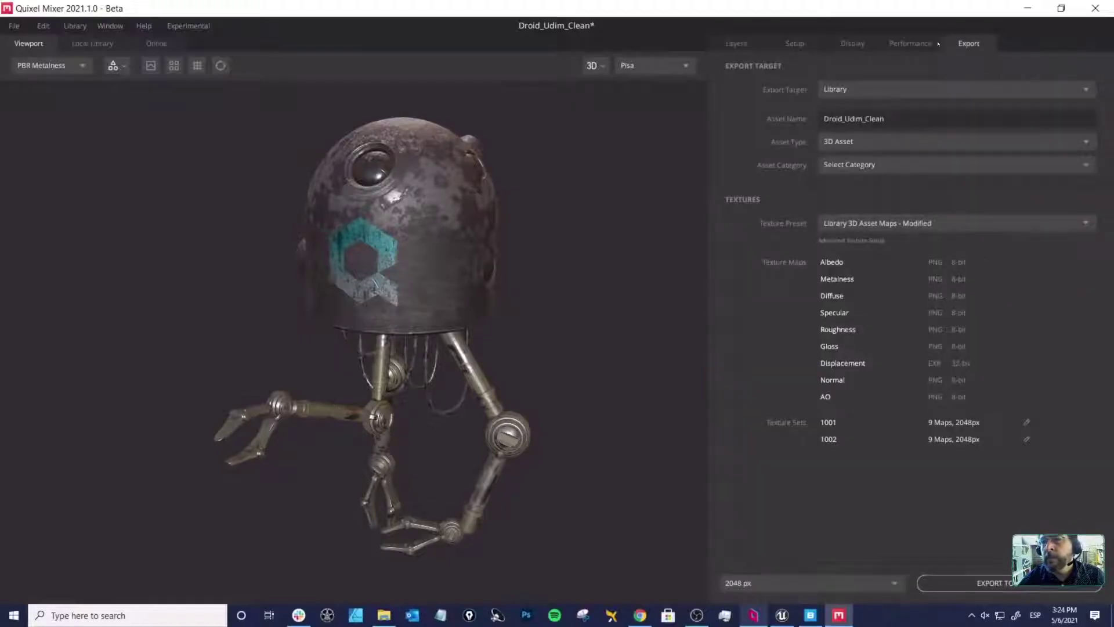
left_click(735, 44)
left_click_drag(557, 242, 594, 243)
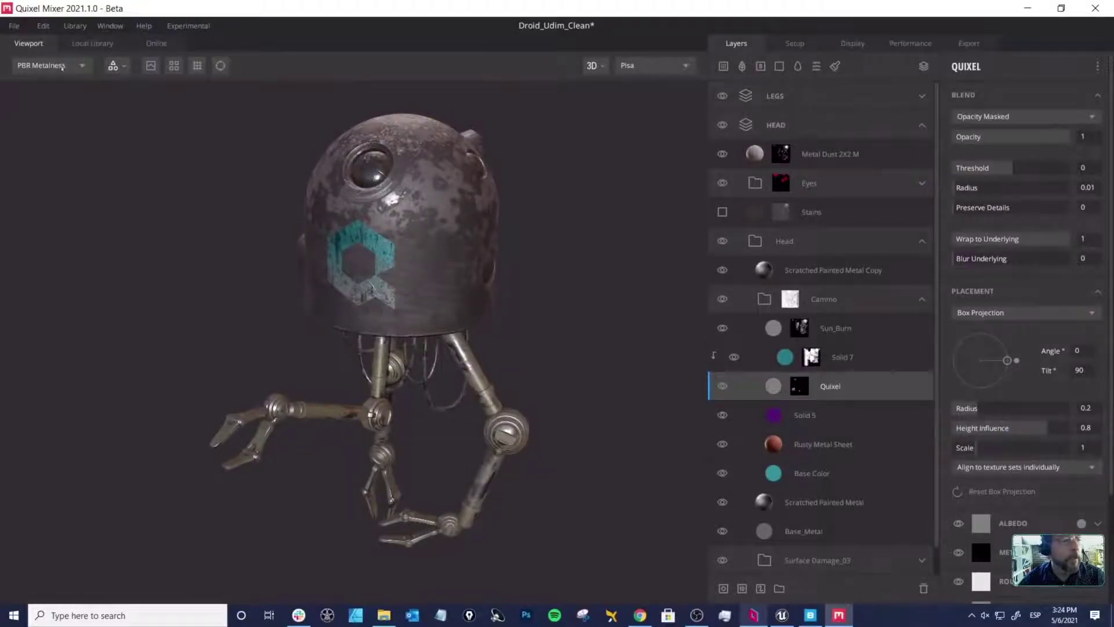
left_click(14, 26)
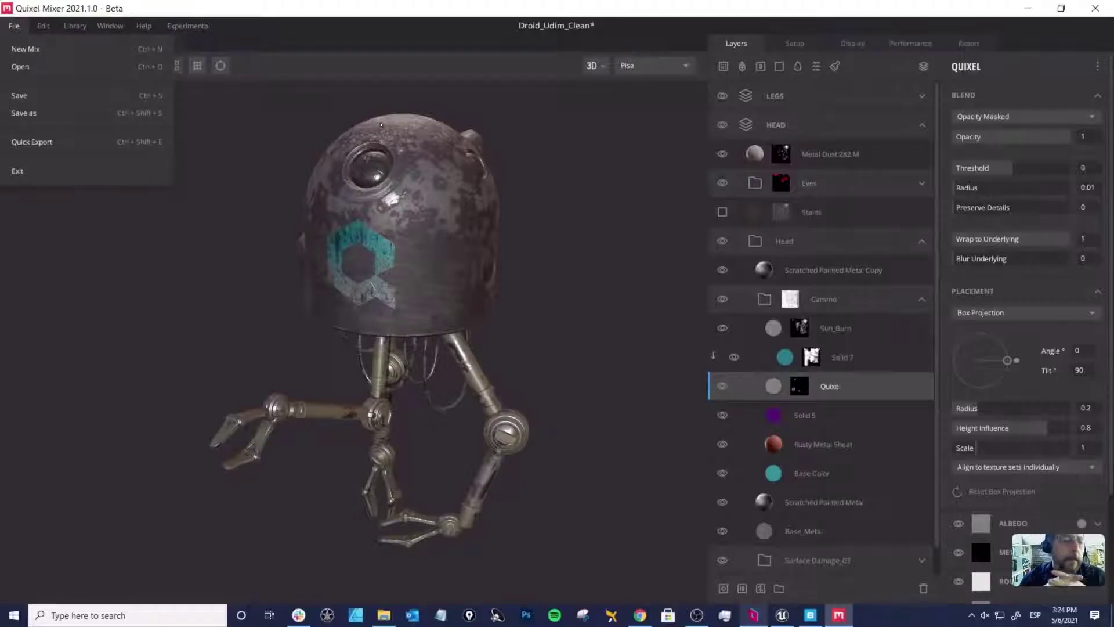
key("ctrl+s")
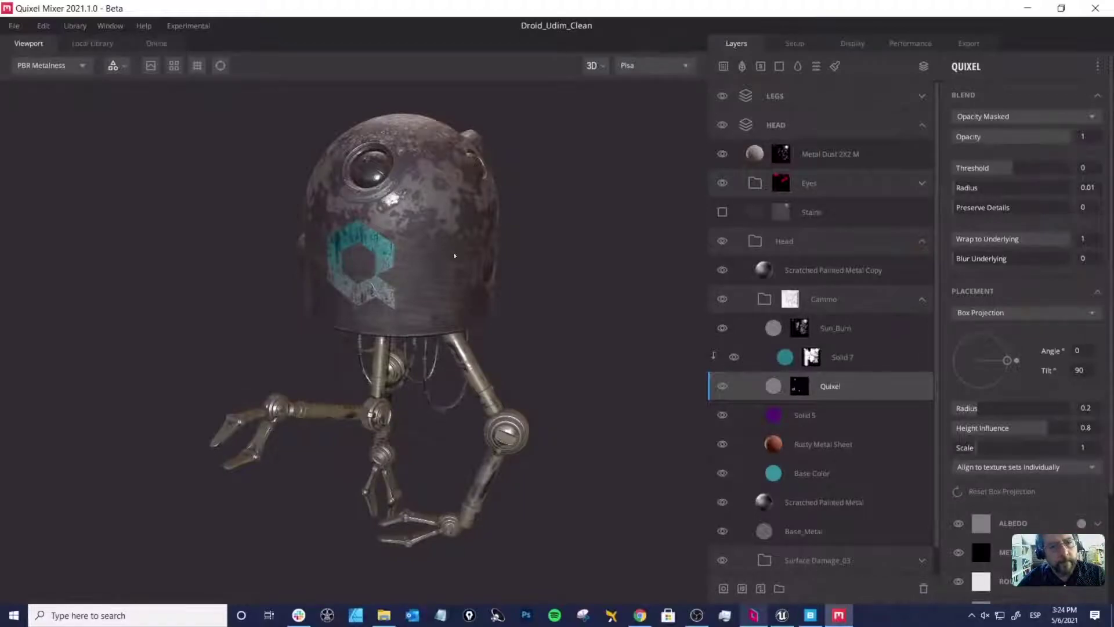
Step: Lower the Quixel layer's metalness color to dark gray 292929 so the logo looks more like paint
left_click_drag(455, 255, 423, 243, "alt")
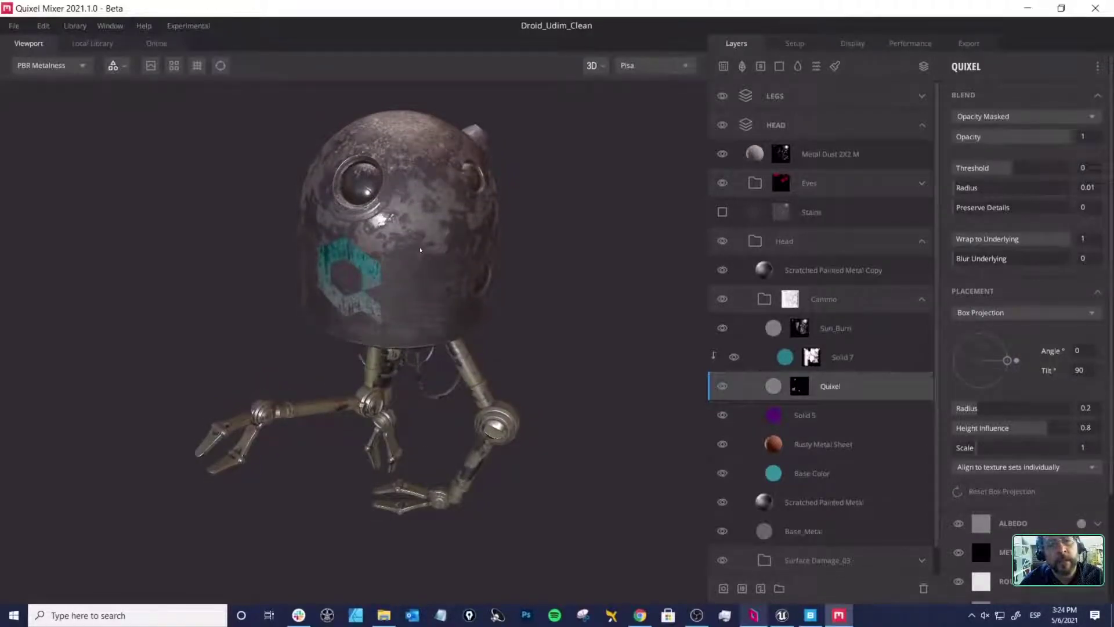
left_click_drag(420, 250, 434, 249, "alt")
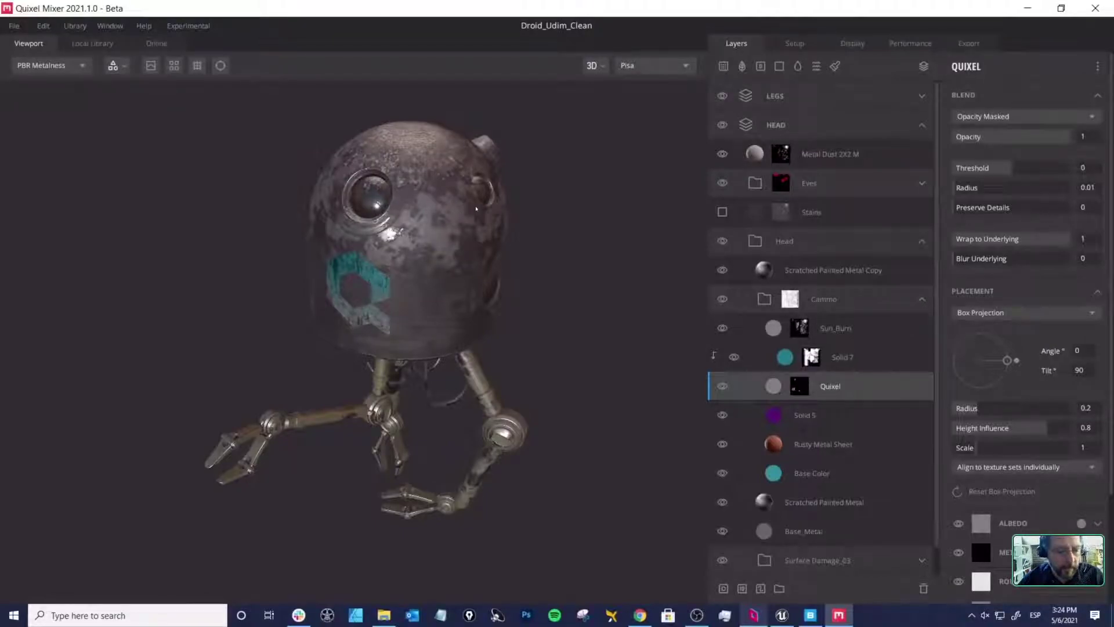
left_click_drag(423, 271, 423, 255)
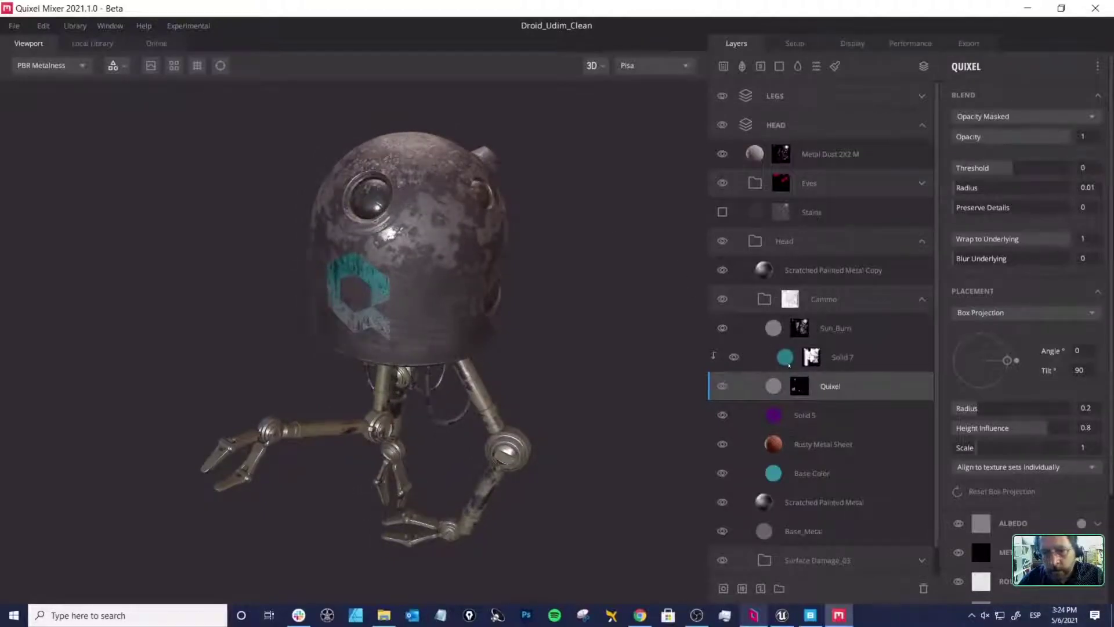
left_click(784, 357)
left_click_drag(500, 290, 520, 264)
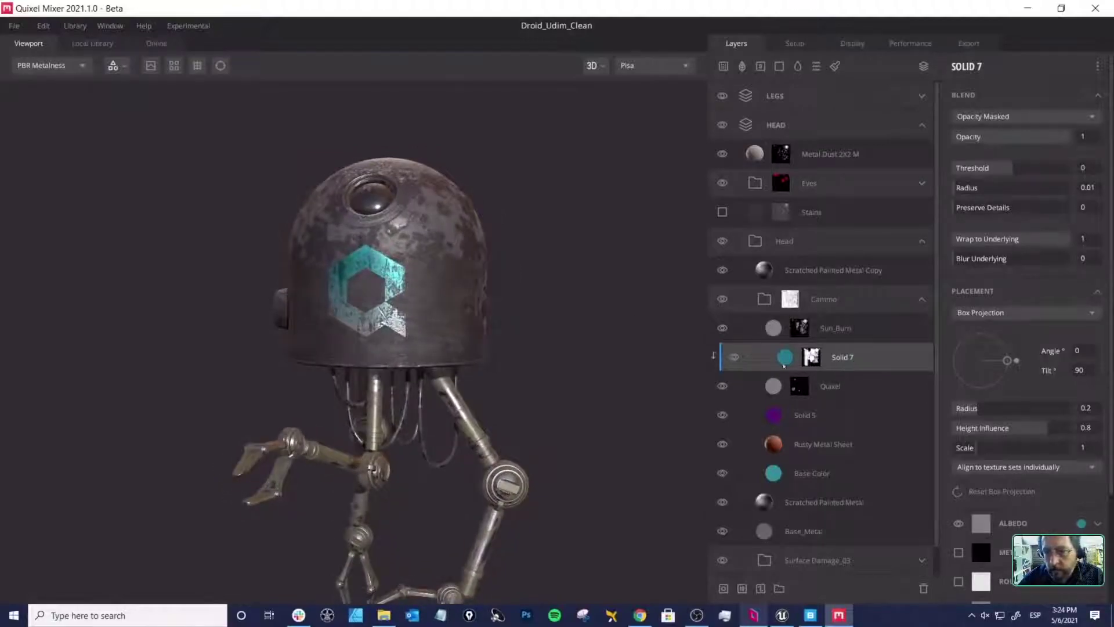
scroll(1021, 372, "down", 2)
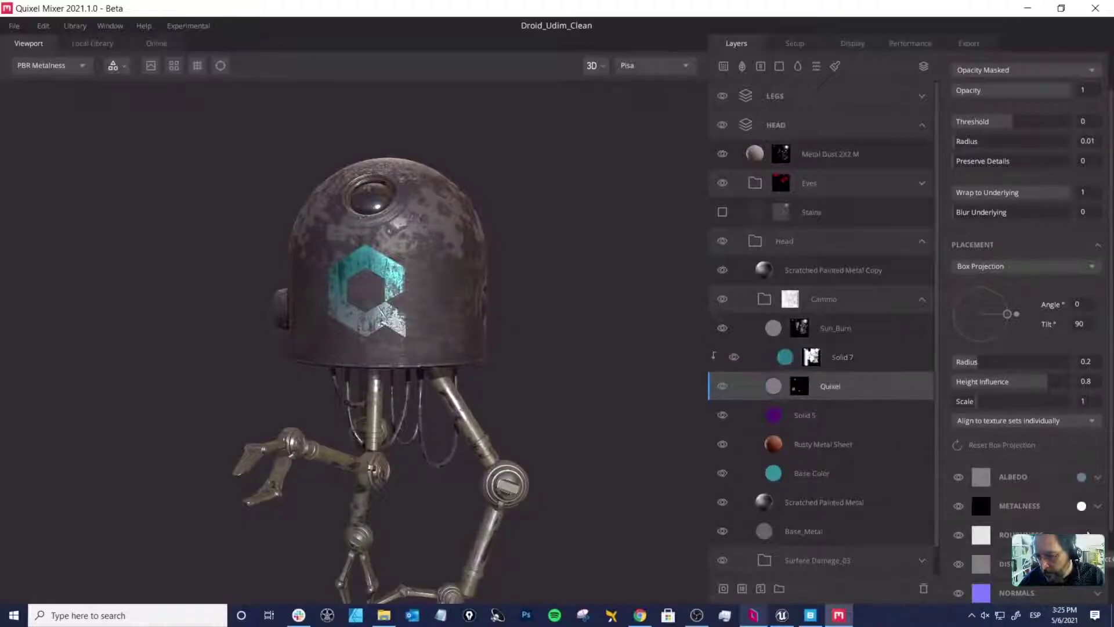
left_click(1082, 506)
left_click_drag(622, 339, 607, 411)
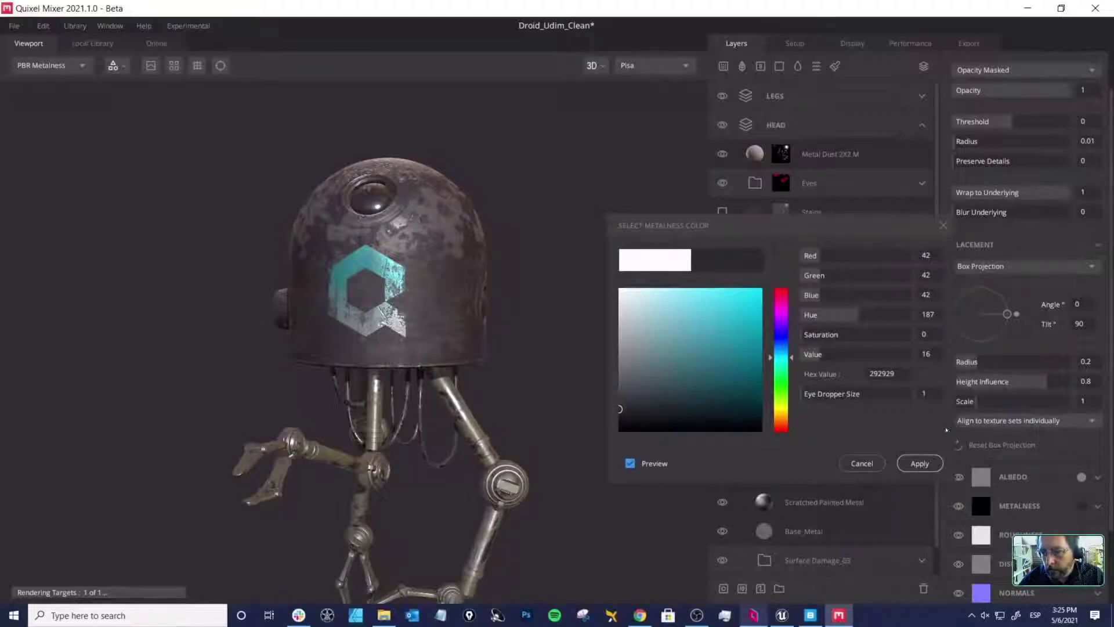
left_click(926, 463)
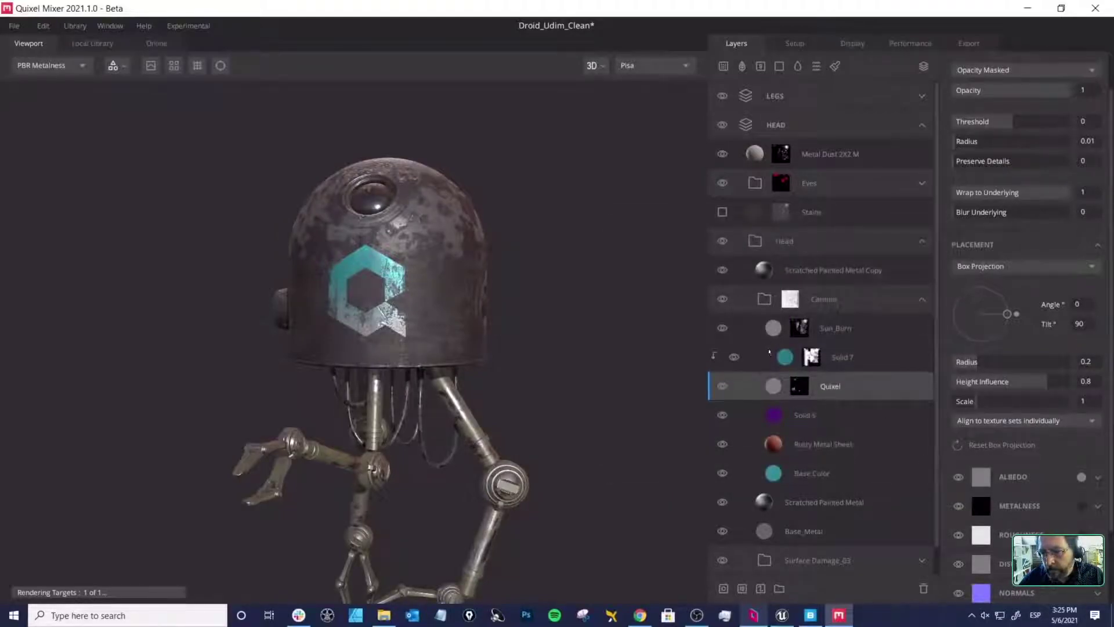
Step: Select the teal Solid 7 layer, check the logo on the droid's head and save the Droid_Udim_Clean mix
left_click(771, 355)
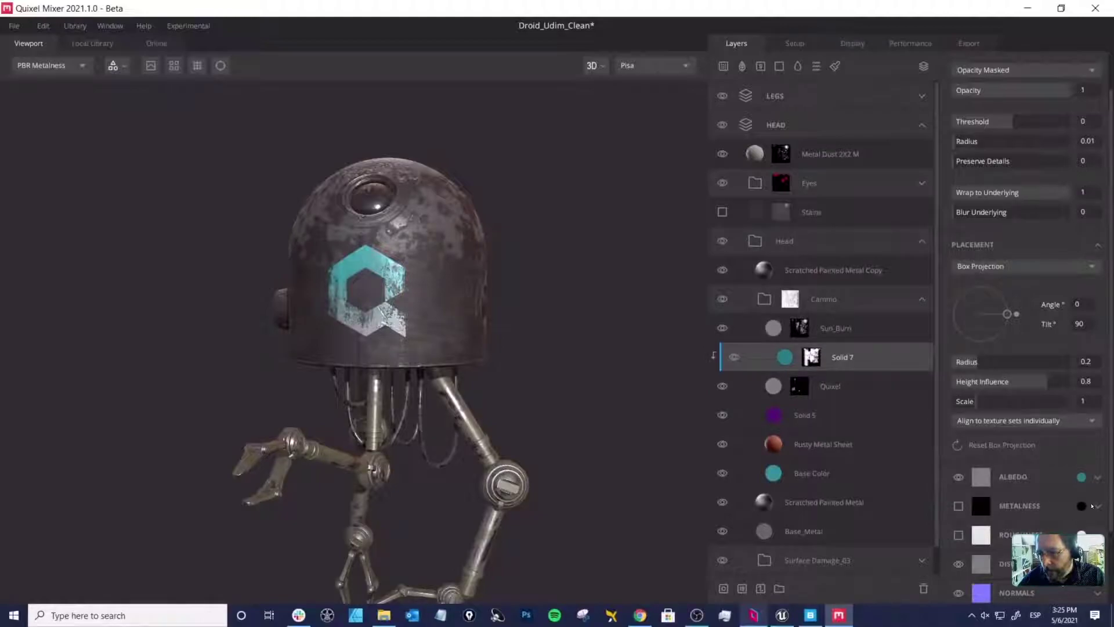
left_click_drag(394, 316, 436, 254, "alt")
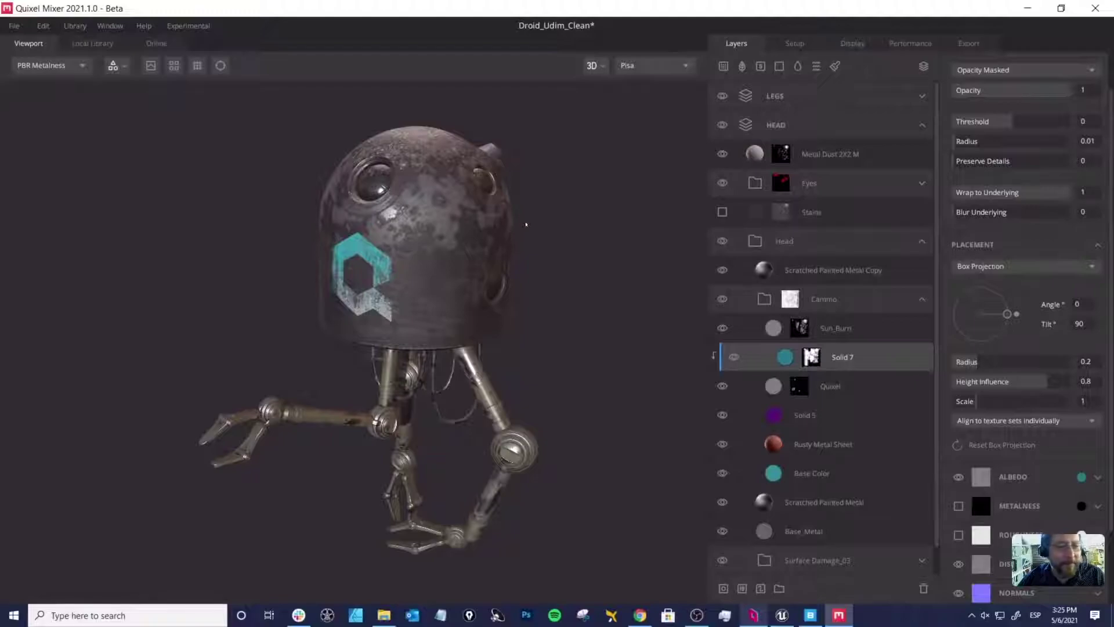
left_click_drag(525, 223, 542, 237, "alt")
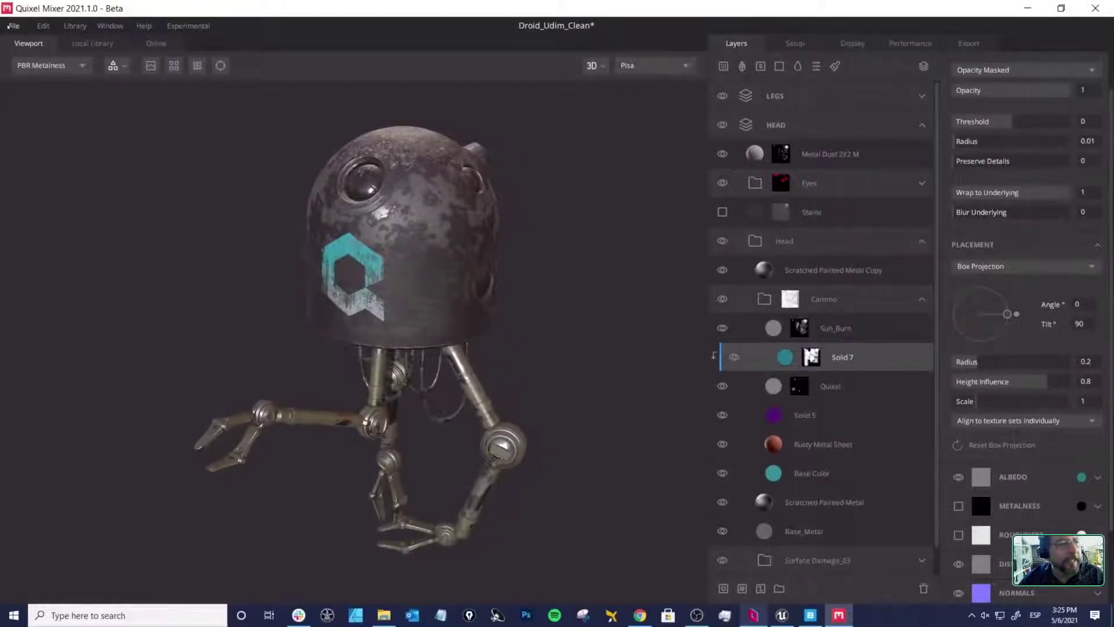
left_click(14, 25)
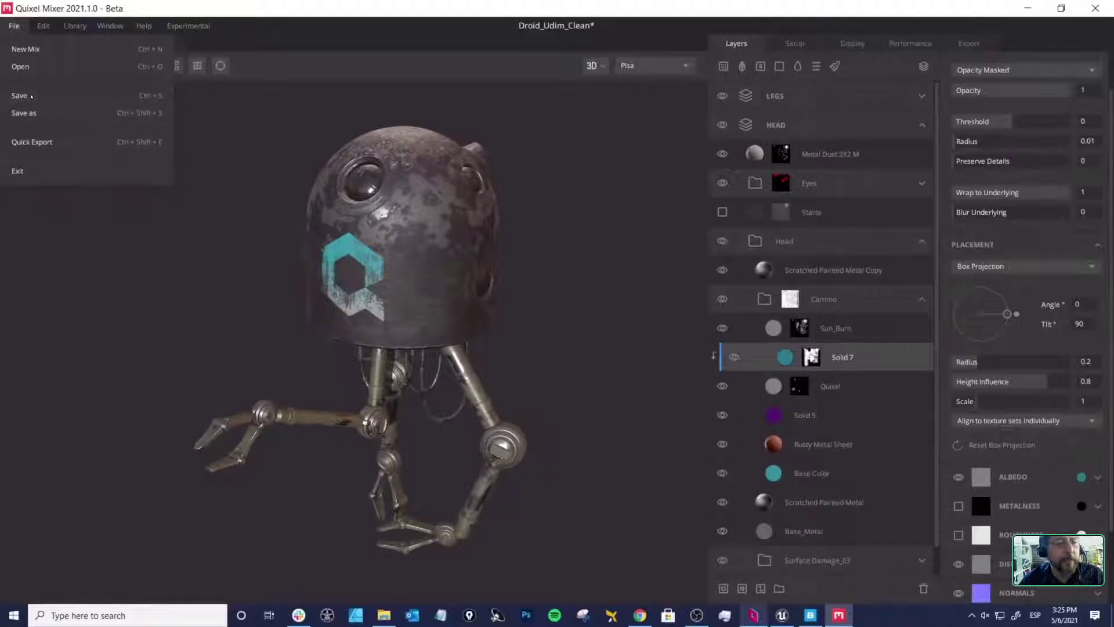
key("ctrl+s")
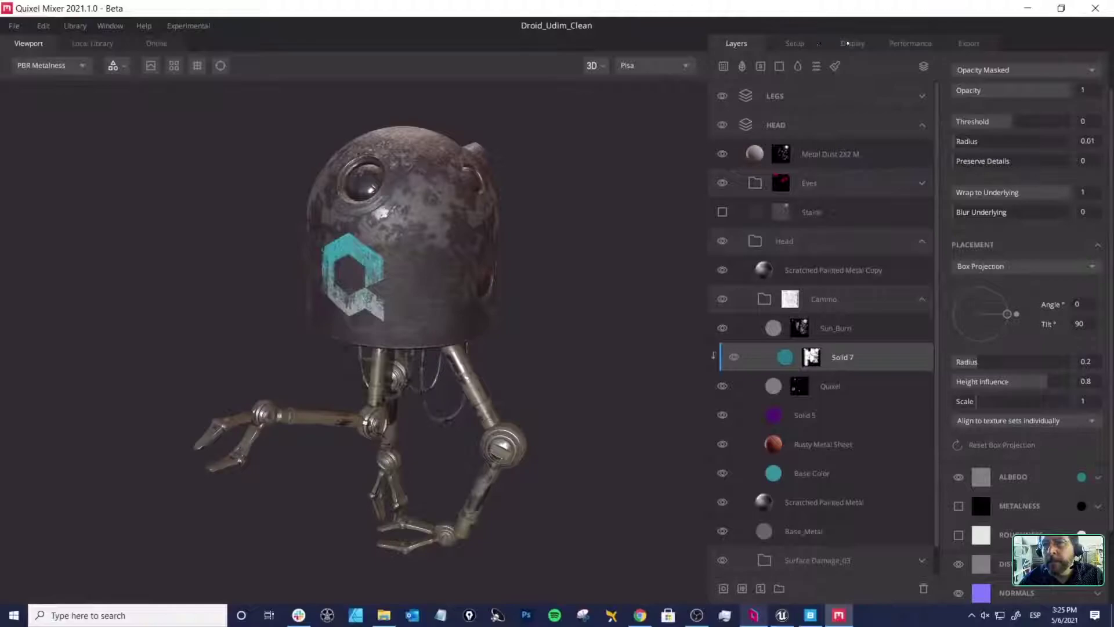
Step: Try the Gradient camera background, set it to Skybox instead, and view the droid against it
left_click(849, 43)
left_click(848, 88)
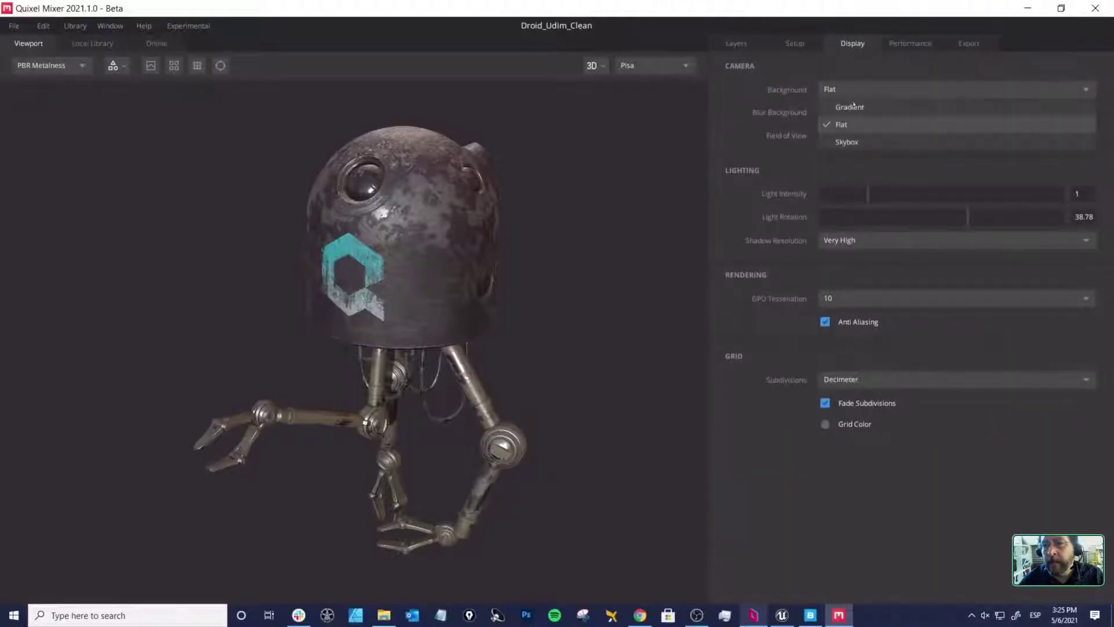
left_click(842, 104)
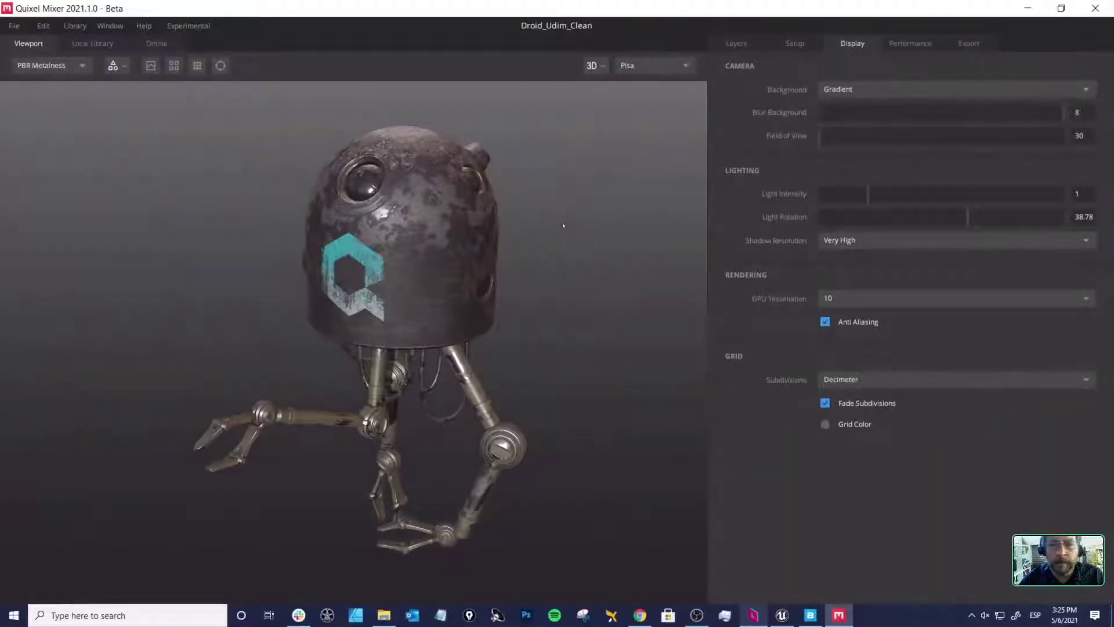
left_click(854, 88)
left_click(853, 140)
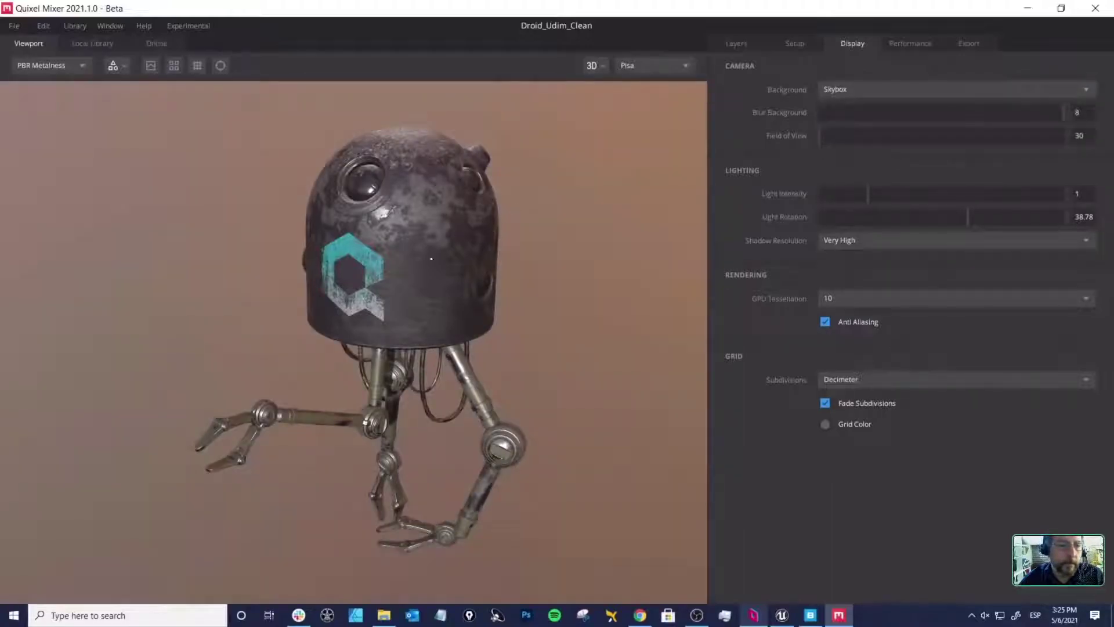
mouse_move(419, 264)
left_mouse_down("alt")
mouse_move(510, 269)
mouse_move(394, 264)
mouse_move(419, 264)
left_mouse_up("alt")
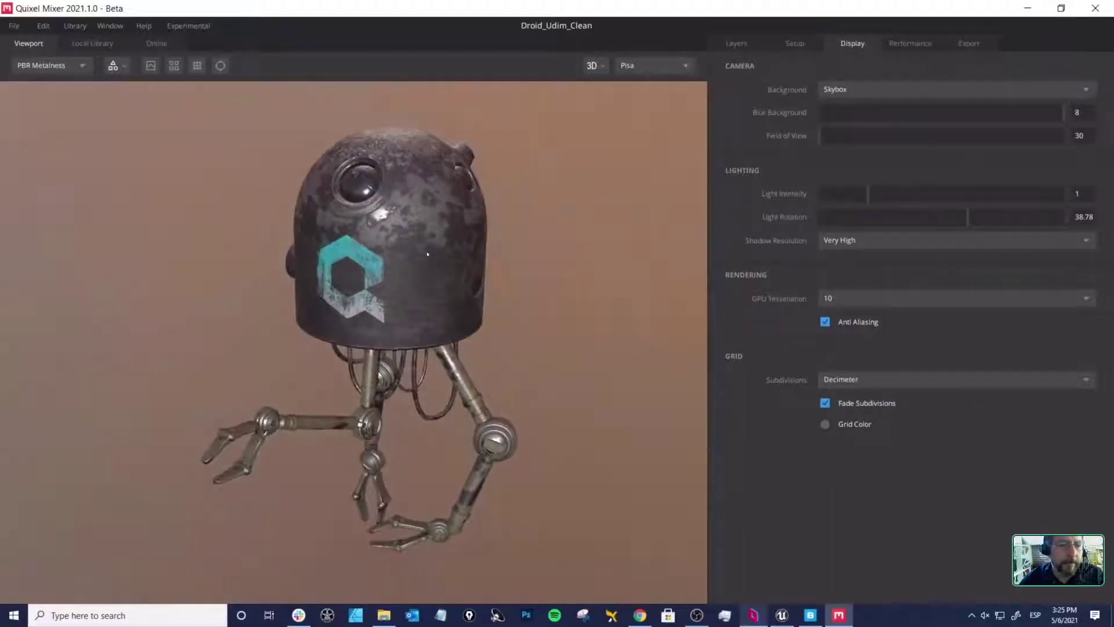
middle_click_drag(428, 254, 400, 269, "alt")
left_click_drag(399, 267, 398, 283, "alt")
left_click(736, 44)
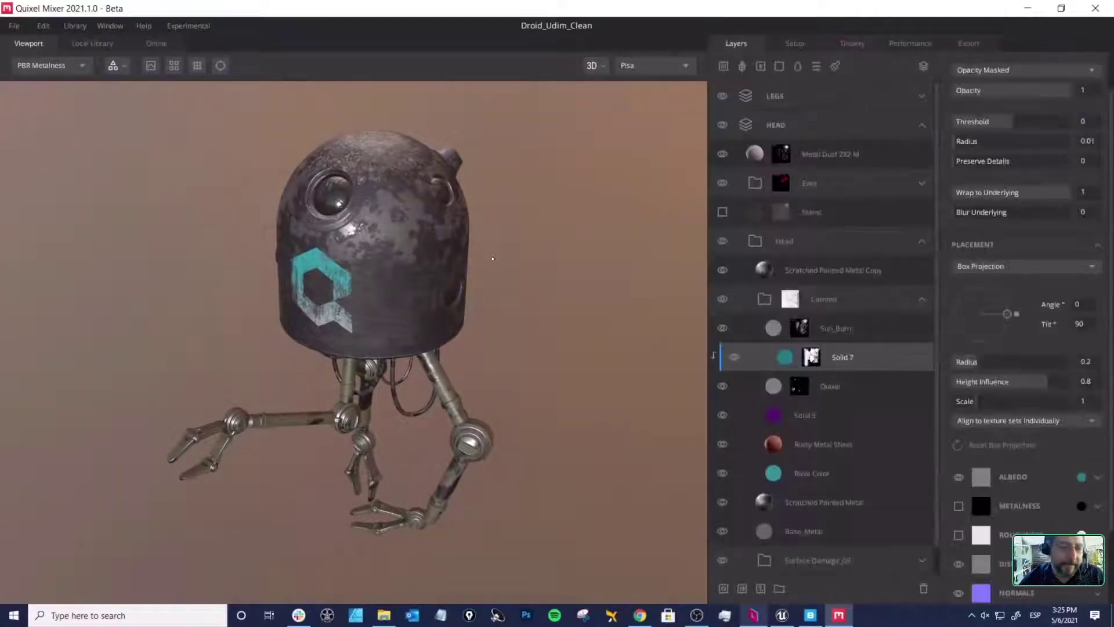
left_click_drag(525, 264, 521, 271, "alt")
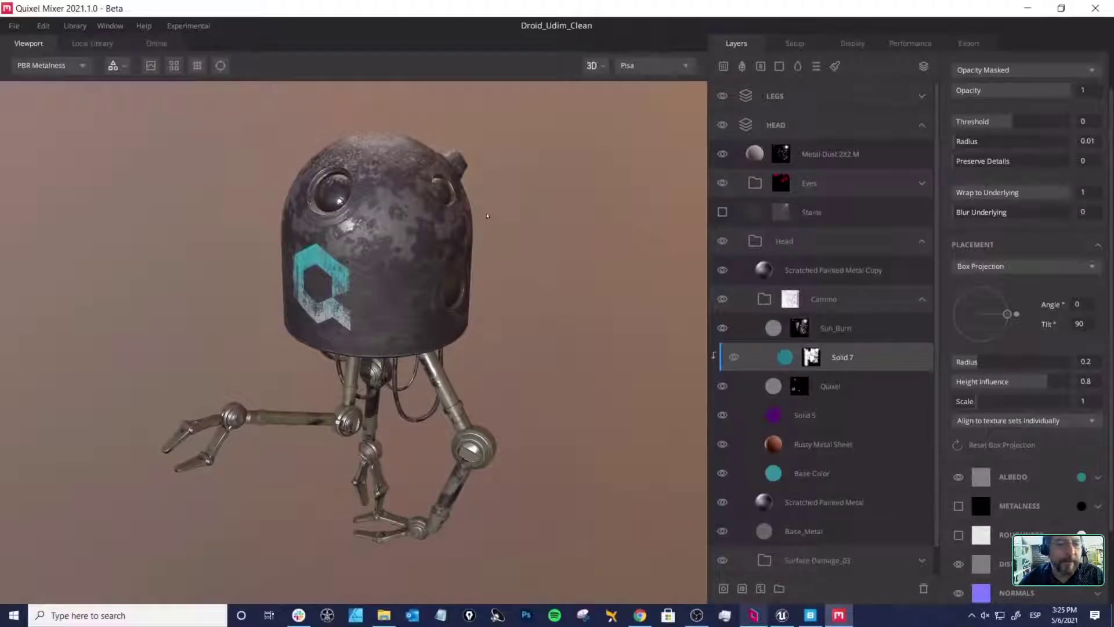
left_click_drag(487, 216, 517, 238)
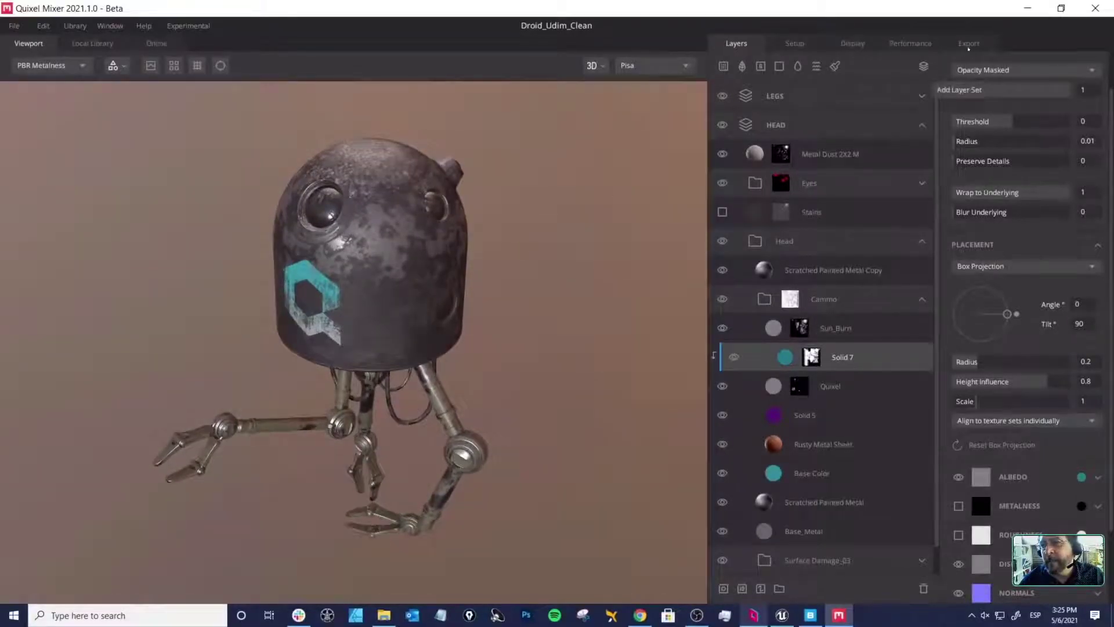
Step: Review the mix's export options for a Custom target and set the export target back to Library
left_click(968, 47)
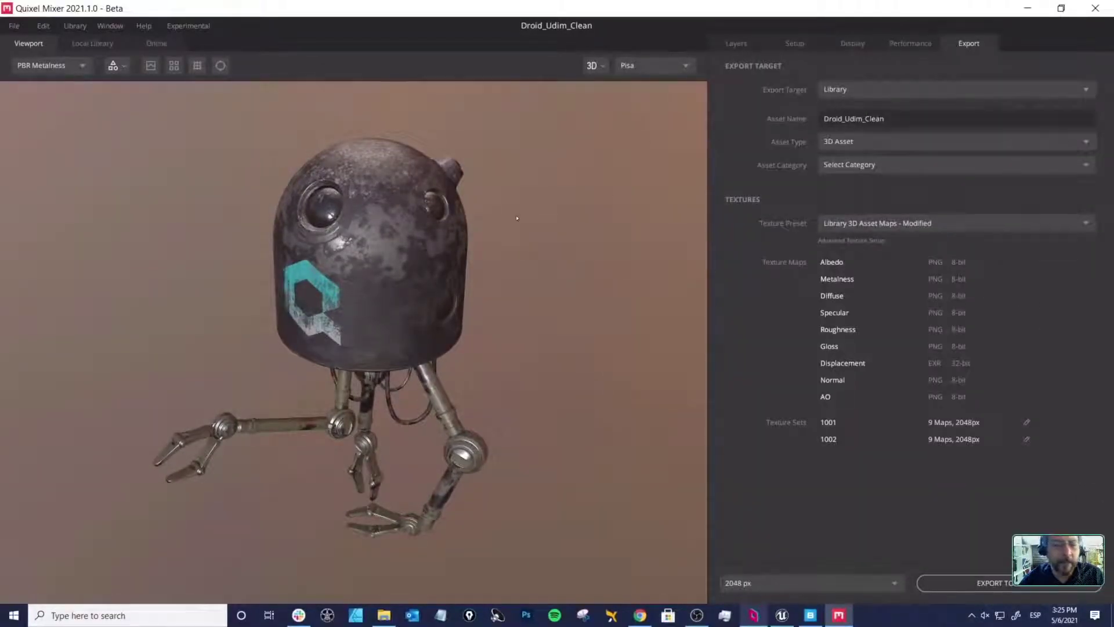
left_click_drag(480, 257, 510, 239)
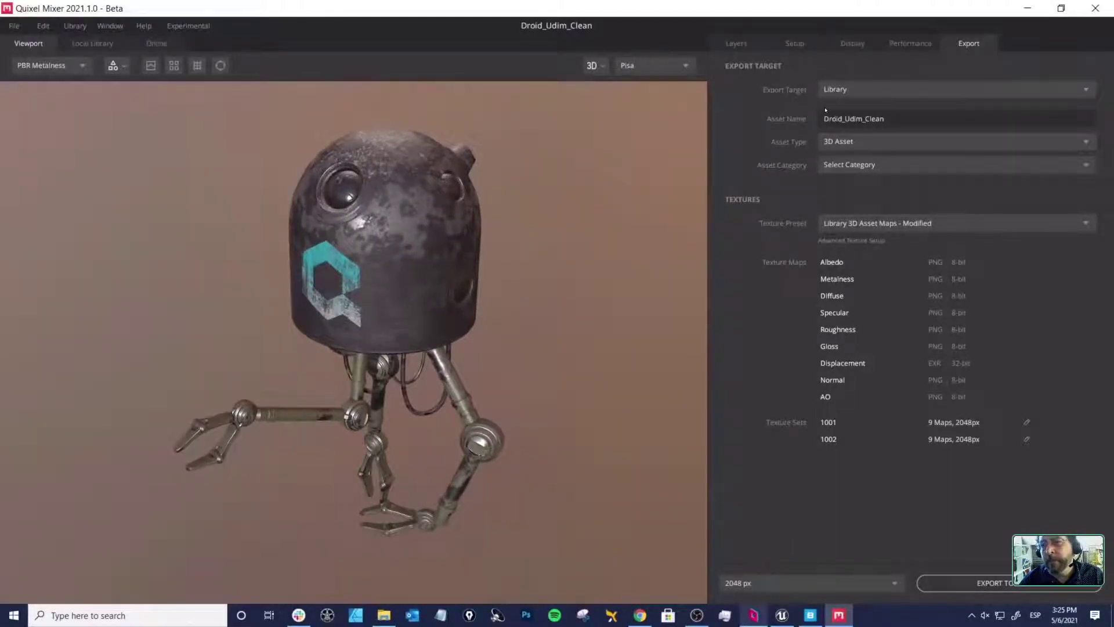
left_click(834, 89)
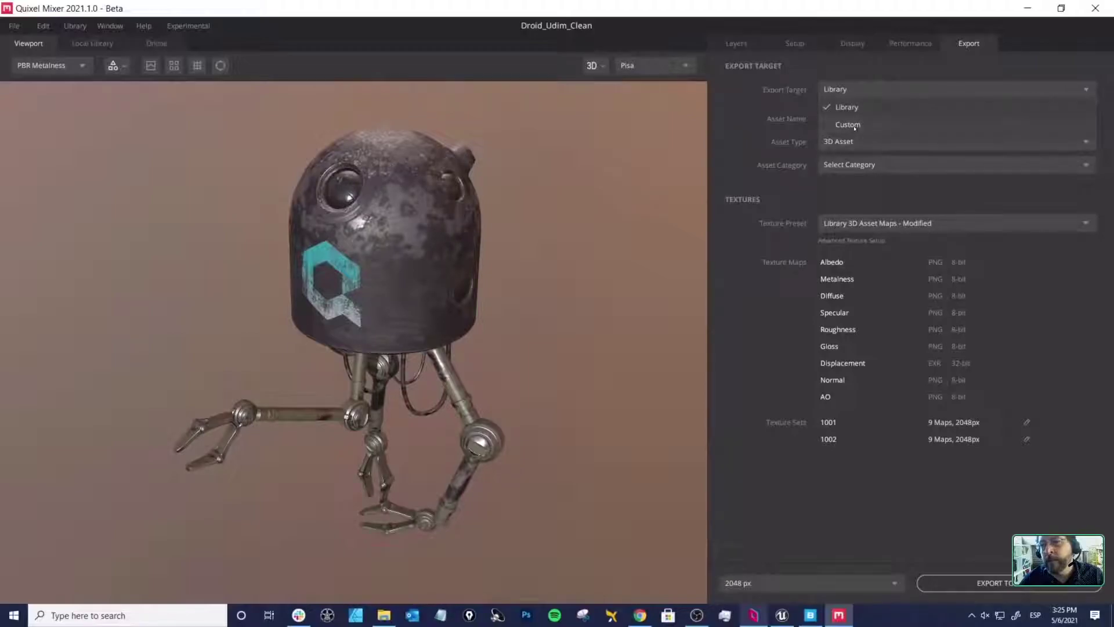
left_click(843, 120)
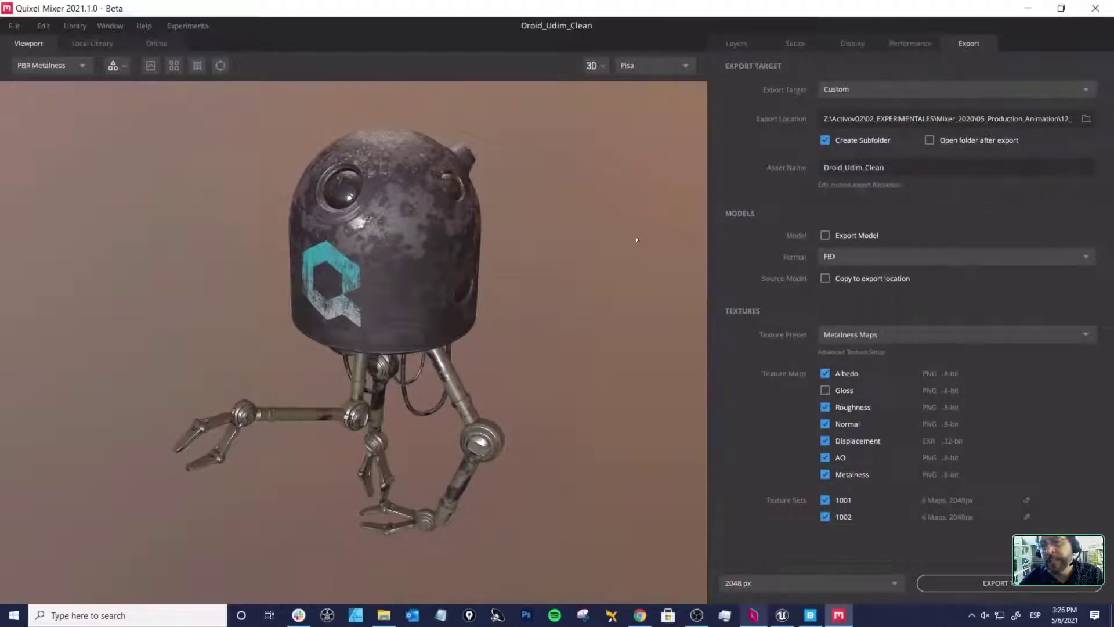
left_click_drag(637, 240, 620, 237)
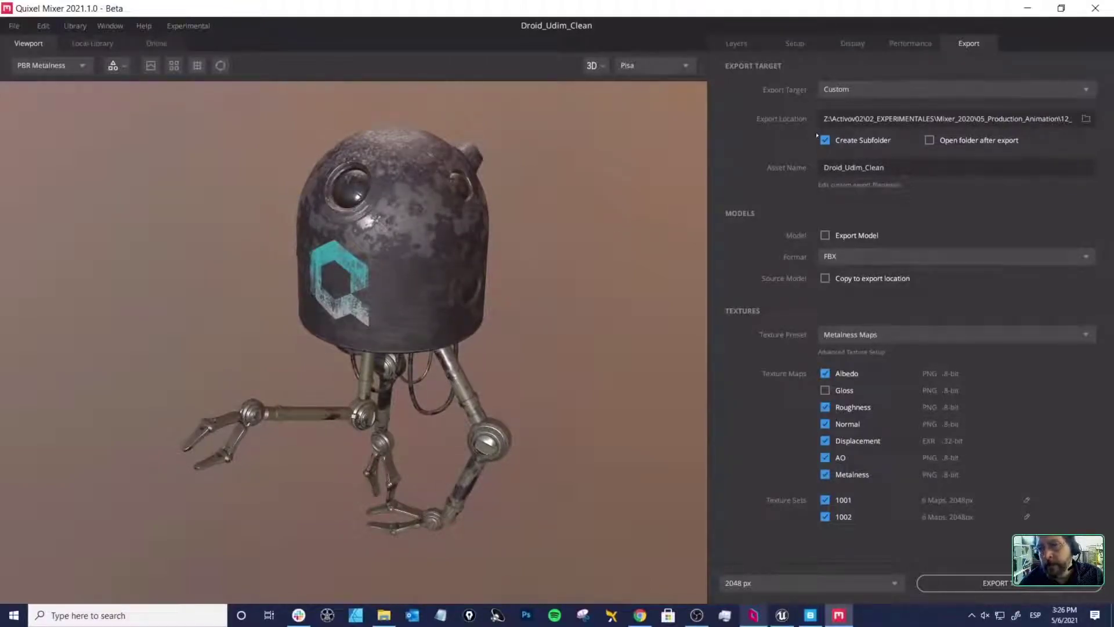
left_click(847, 90)
left_click(848, 109)
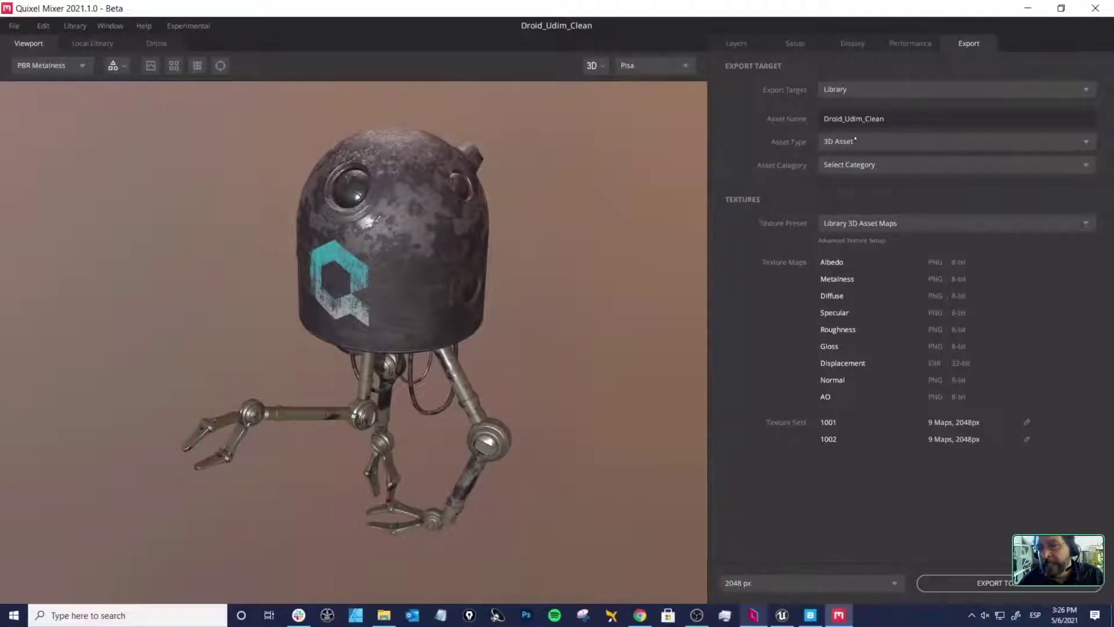
Step: Name the library export asset Droid_Demo
left_click(895, 118)
left_click_drag(901, 120, 788, 120)
type("Dr")
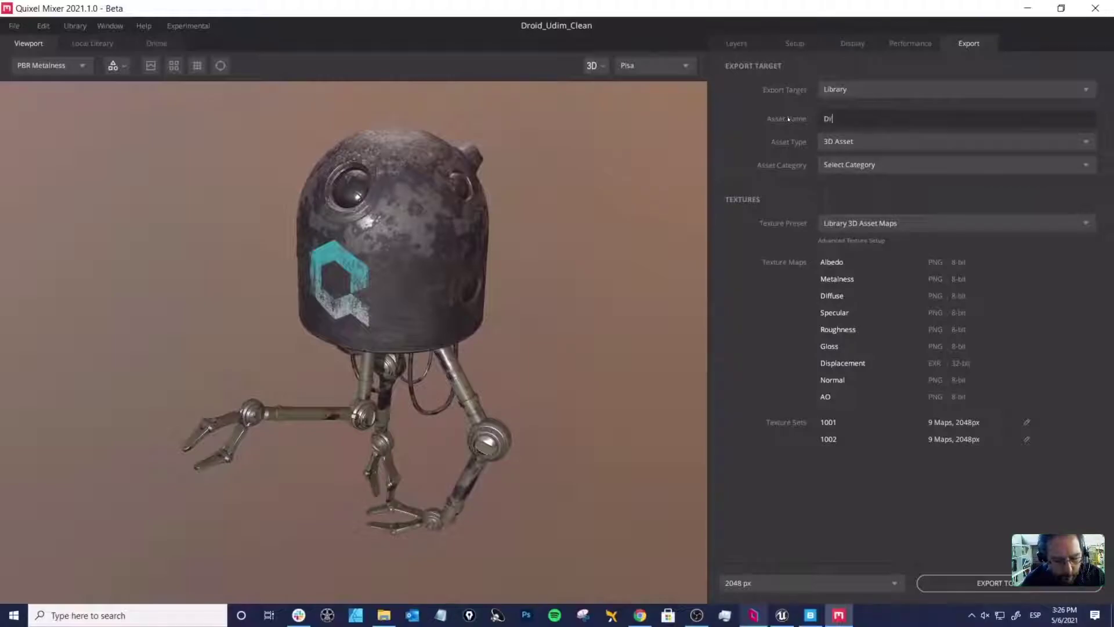
type("oid_Demo")
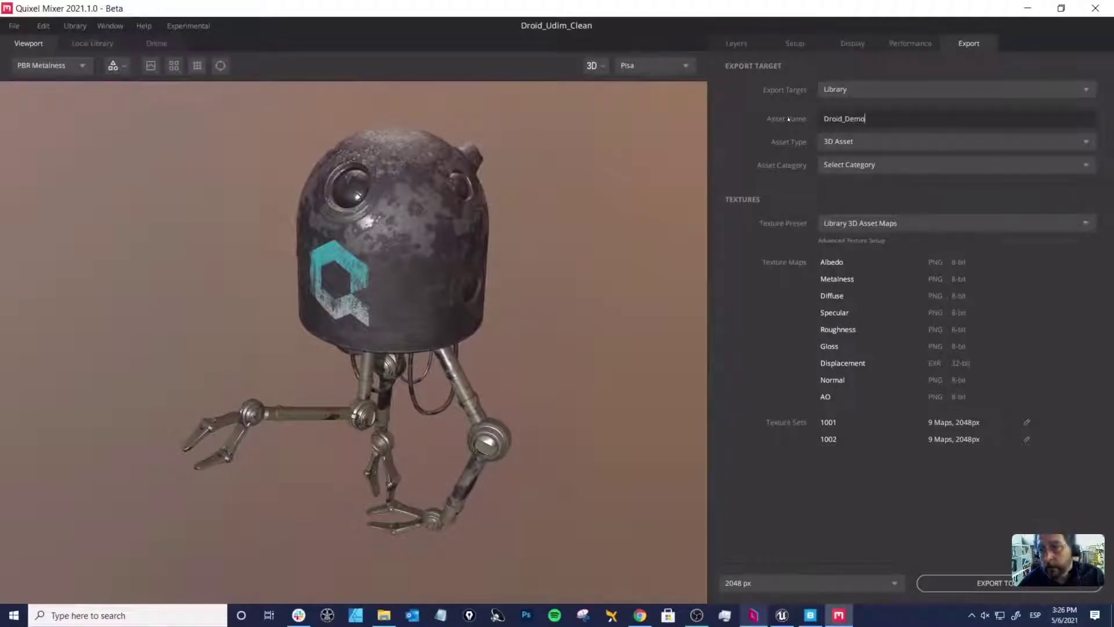
Step: Set the asset category to Droid and export the 3D asset to the library at 2048 px
left_click(855, 169)
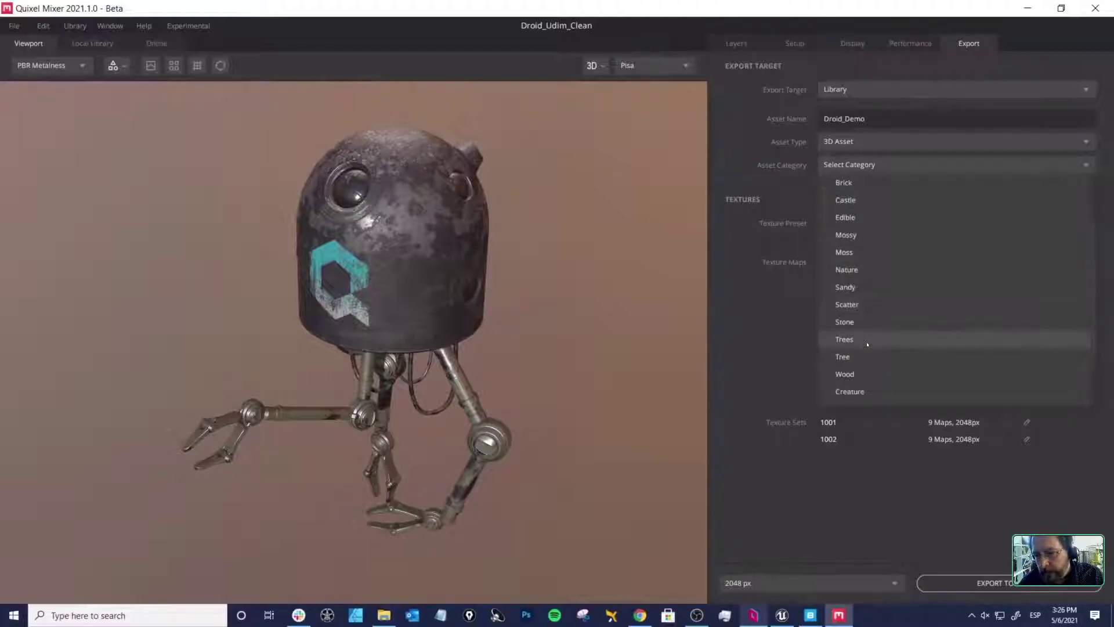
scroll(864, 348, "down", 1)
left_click(862, 366)
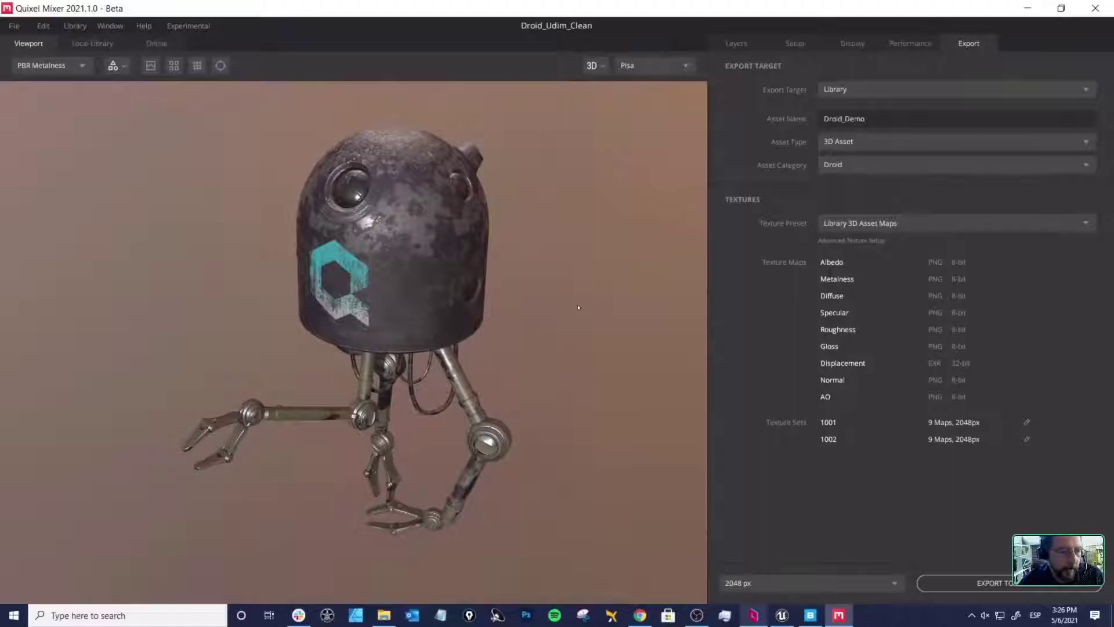
middle_click_drag(578, 307, 572, 302)
left_click(1013, 586)
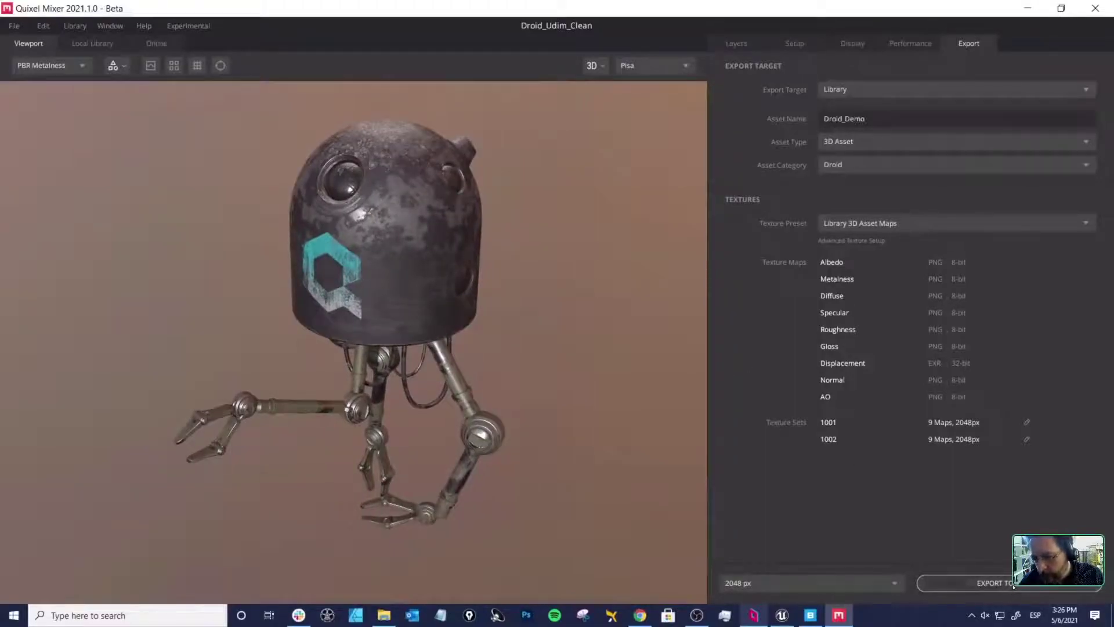
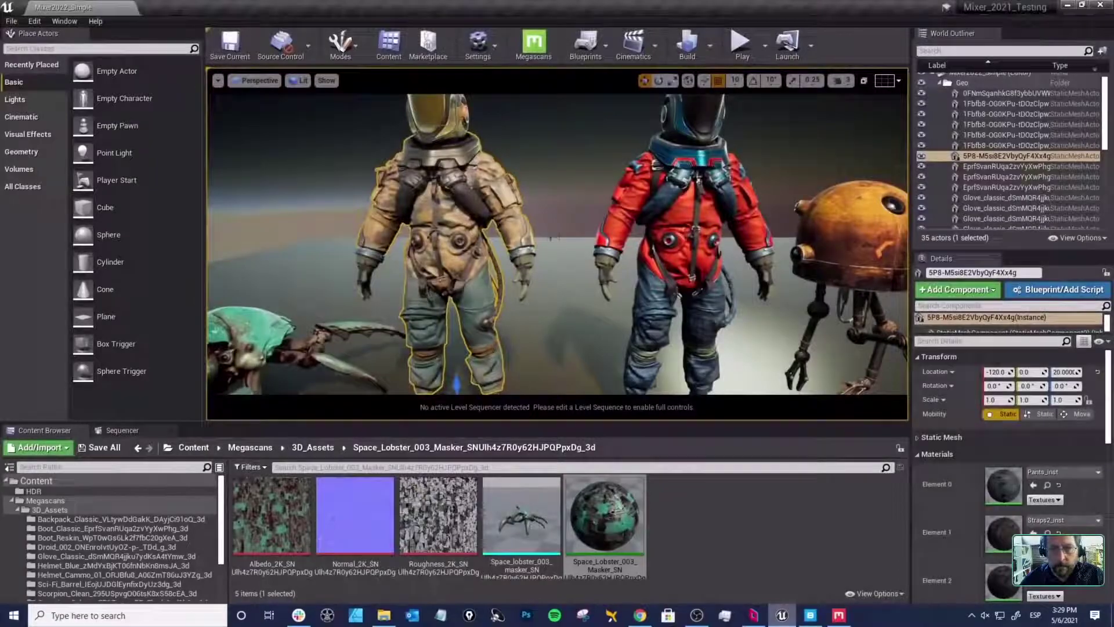
Step: In Unreal Engine, import the exported droid asset as a single mesh and dismiss the FBX import message log
scroll(560, 236, "down", 5)
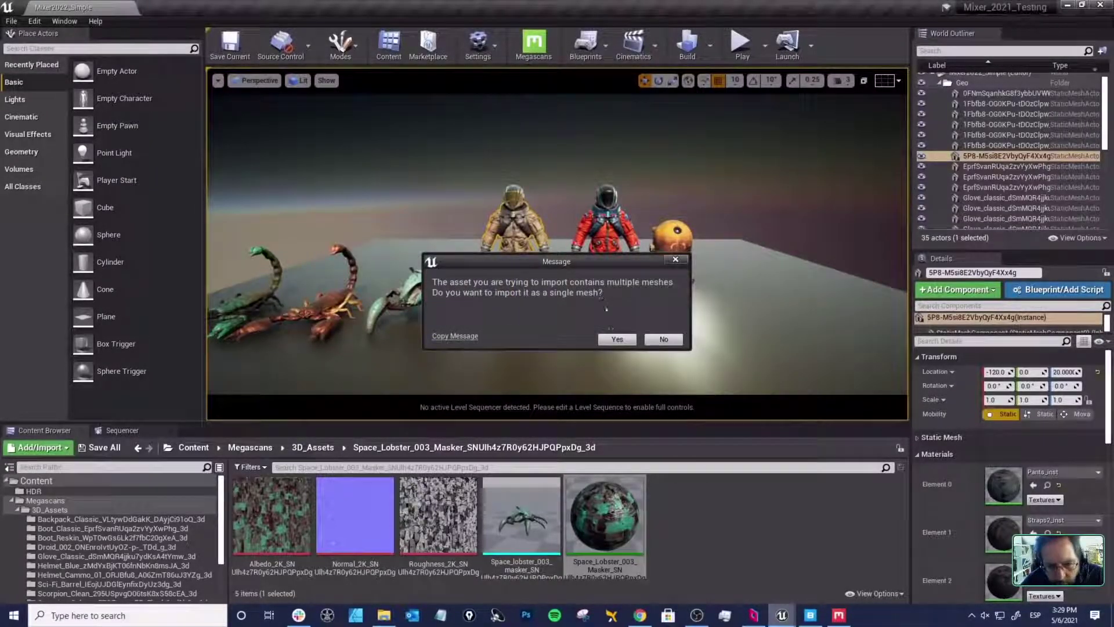
left_click(617, 340)
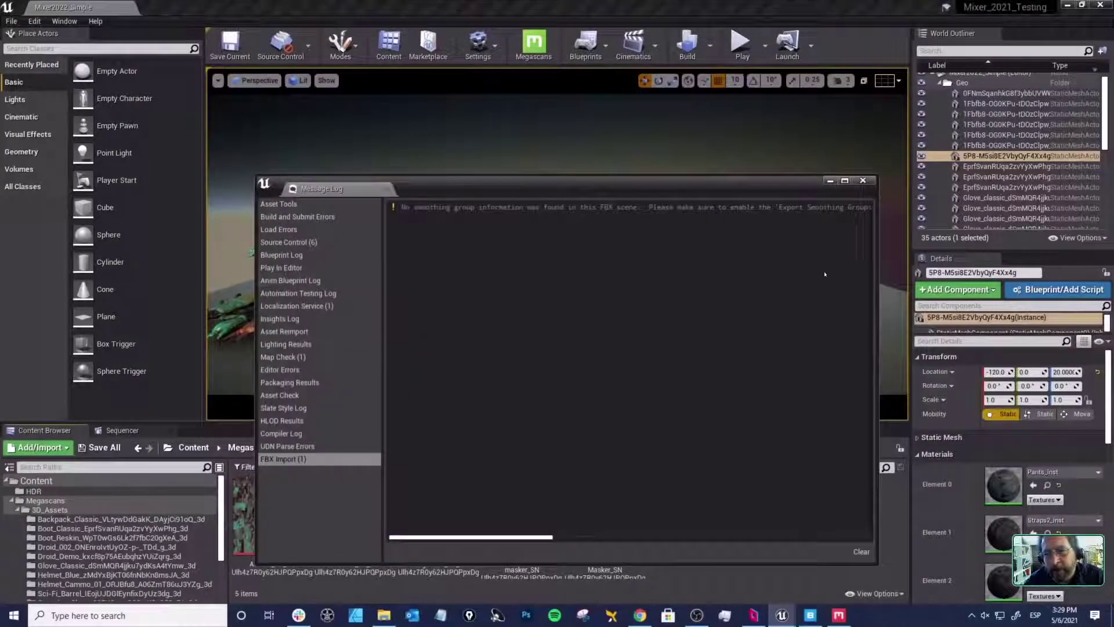
left_click(863, 180)
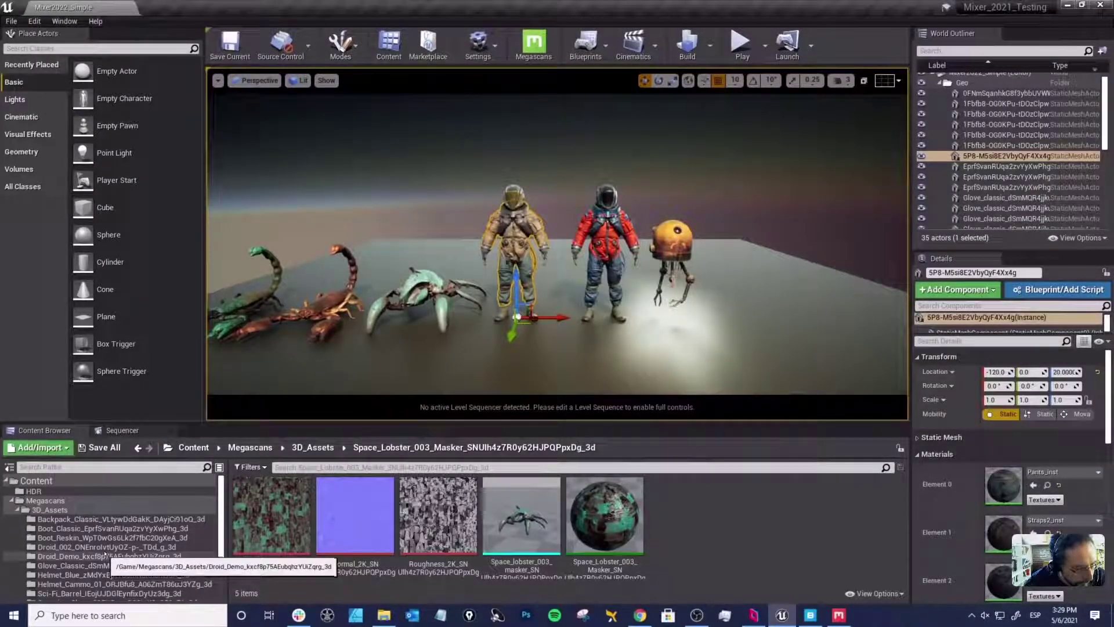
Step: Place the static mesh from the Droid_Demo folder in the level near the orange droid and scale it uniformly to about 1.49
left_click(69, 556)
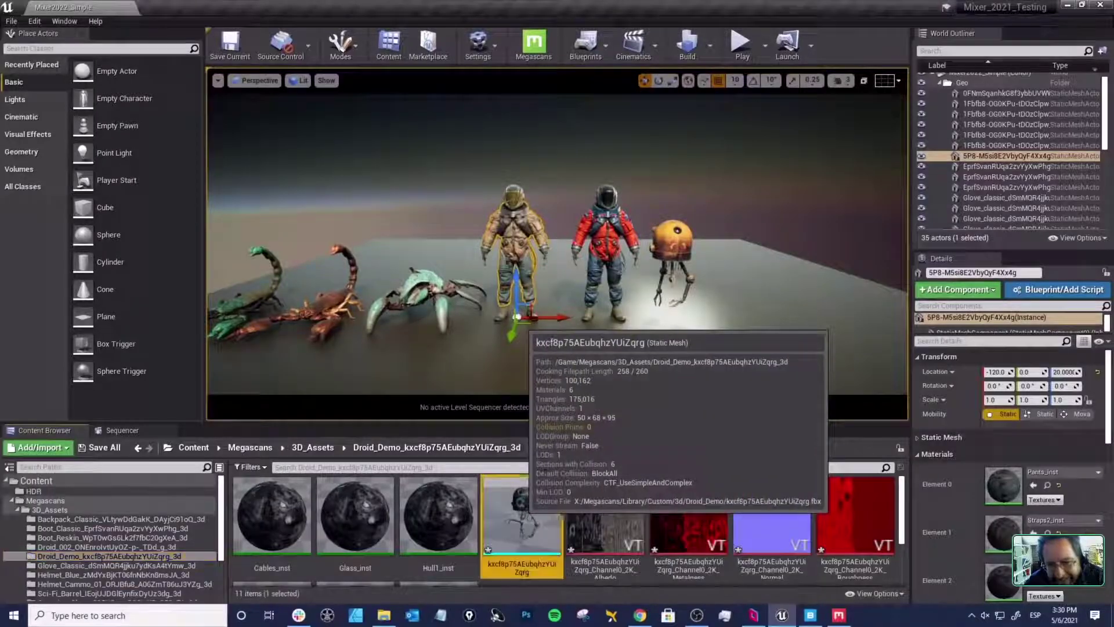
left_click_drag(522, 519, 733, 329)
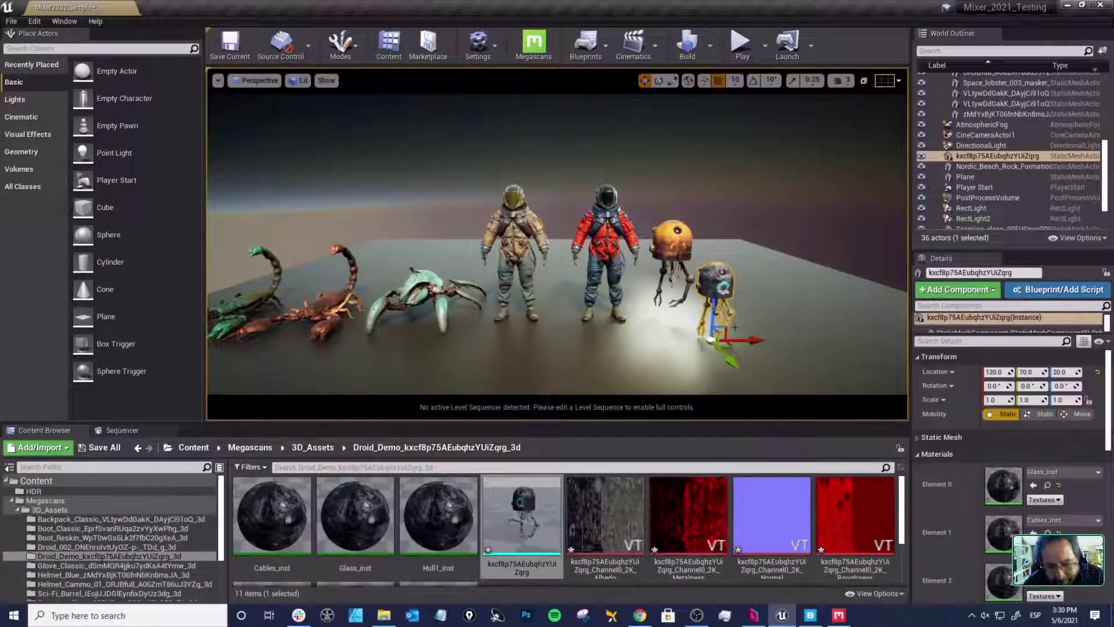
key("r")
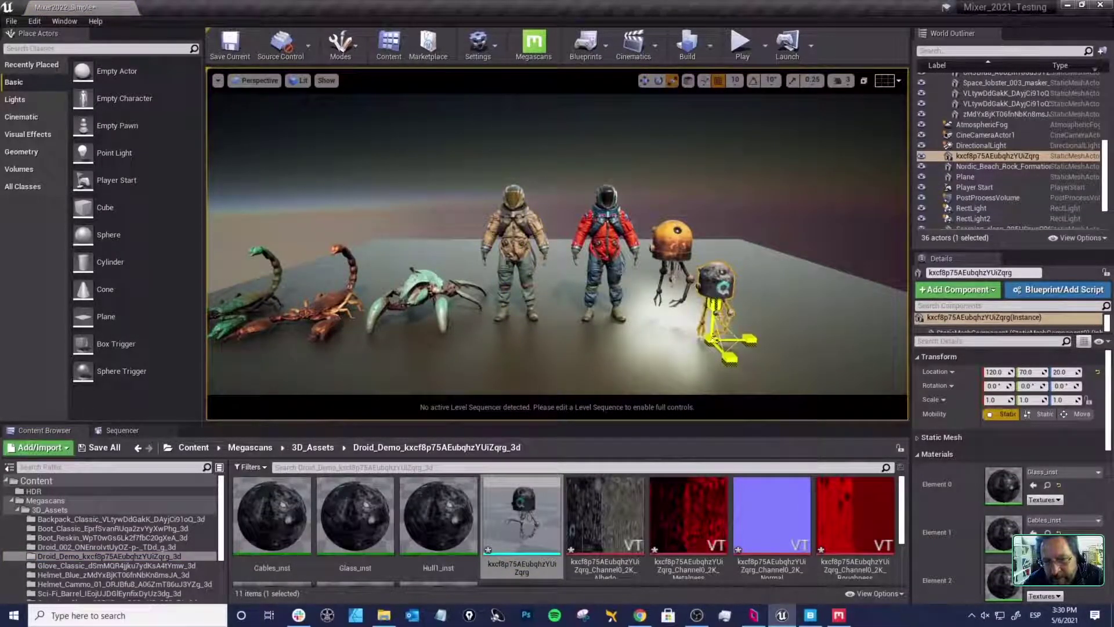
left_click_drag(711, 339, 673, 330)
Step: Move the new droid beside the orange one, in line with the other characters, to X 180 and Y -20
key("w")
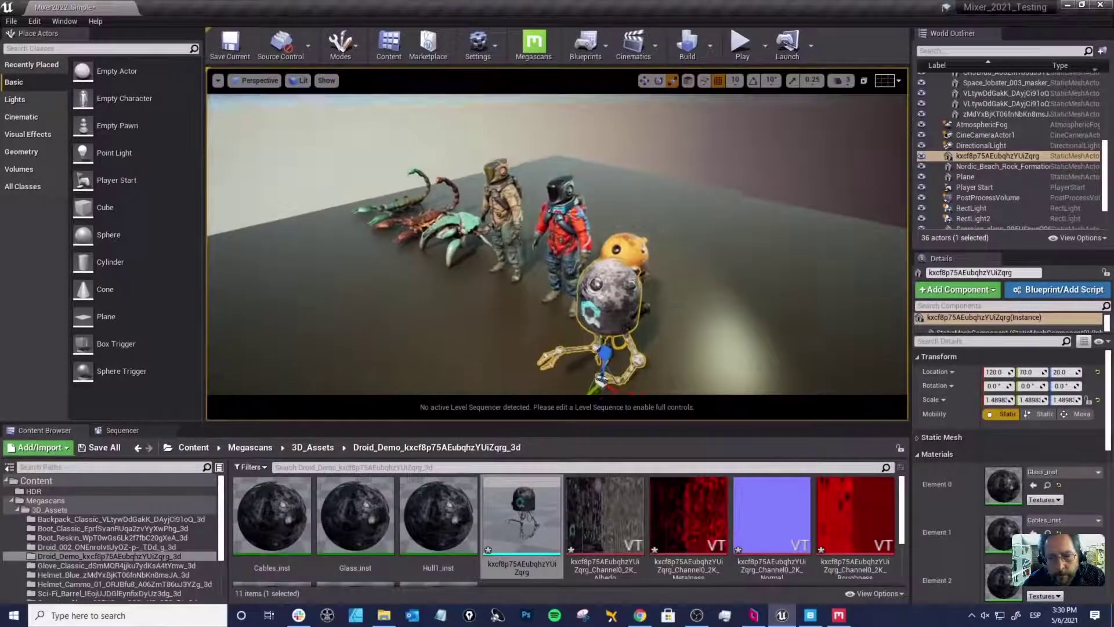
key("w")
middle_click_drag(673, 329, 655, 292, "alt")
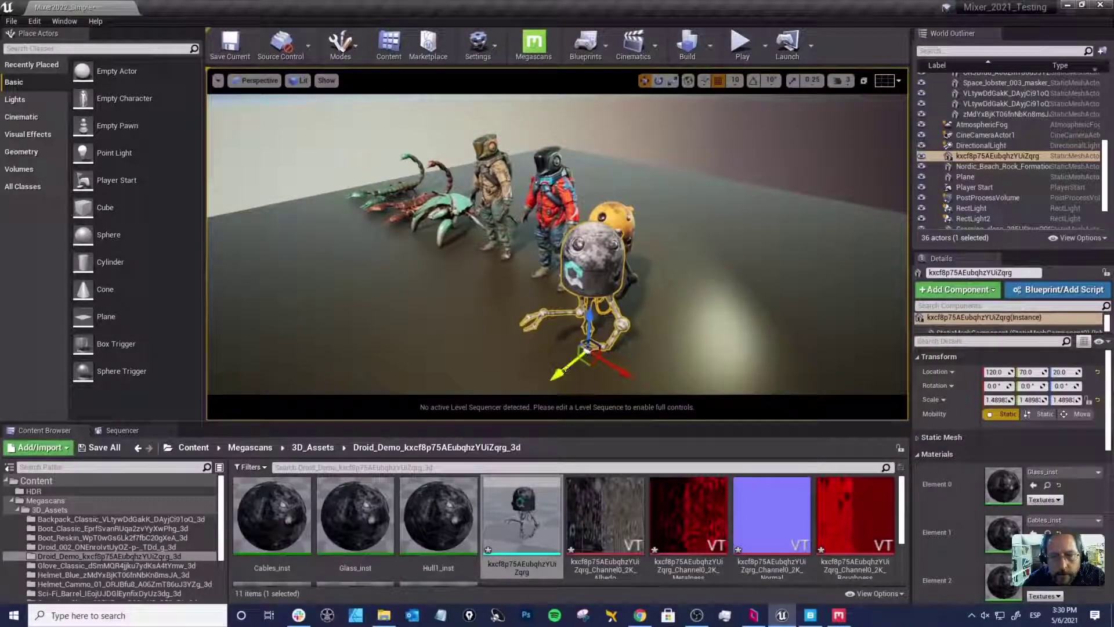
left_click_drag(563, 370, 740, 341)
left_click_drag(670, 342, 658, 355)
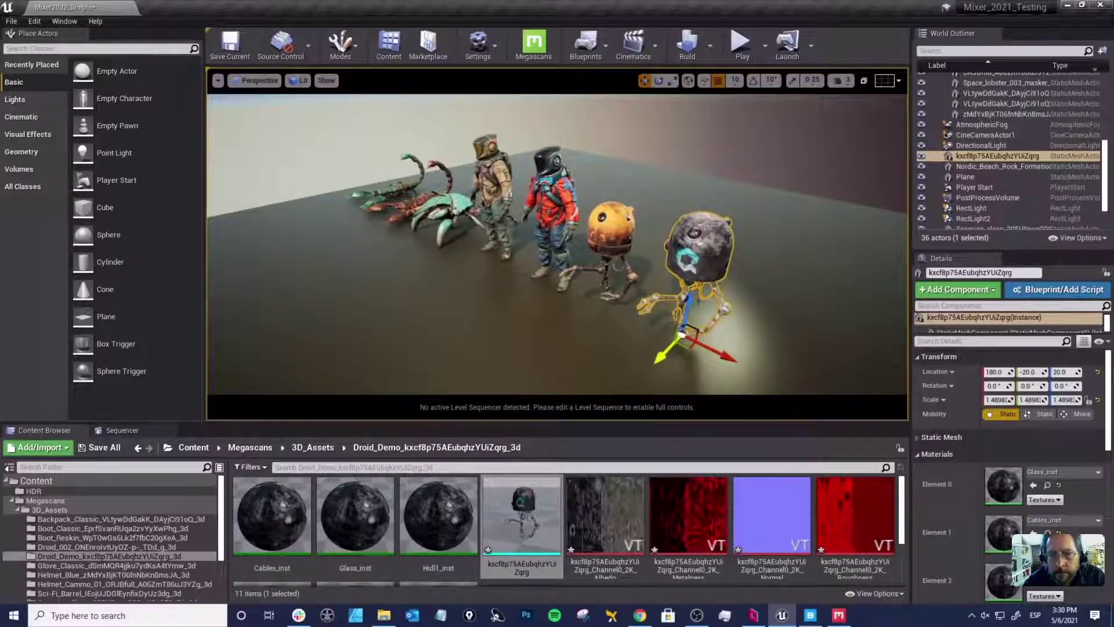
Step: Examine the placed droid's head logo, worn metal and arms up close in the level
middle_click_drag(658, 355, 621, 358, "alt")
right_click_drag(621, 358, 667, 357, "alt")
middle_click_drag(667, 357, 597, 298, "alt")
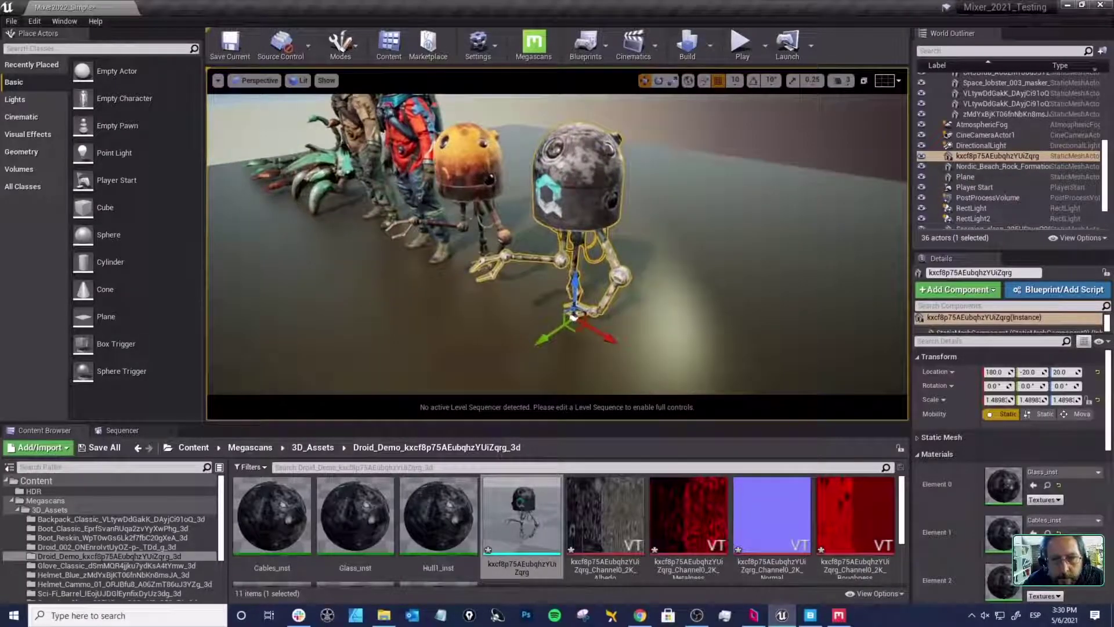
left_click_drag(598, 299, 638, 278, "alt")
right_click_drag(638, 279, 699, 278, "alt")
left_click_drag(699, 278, 664, 261, "alt")
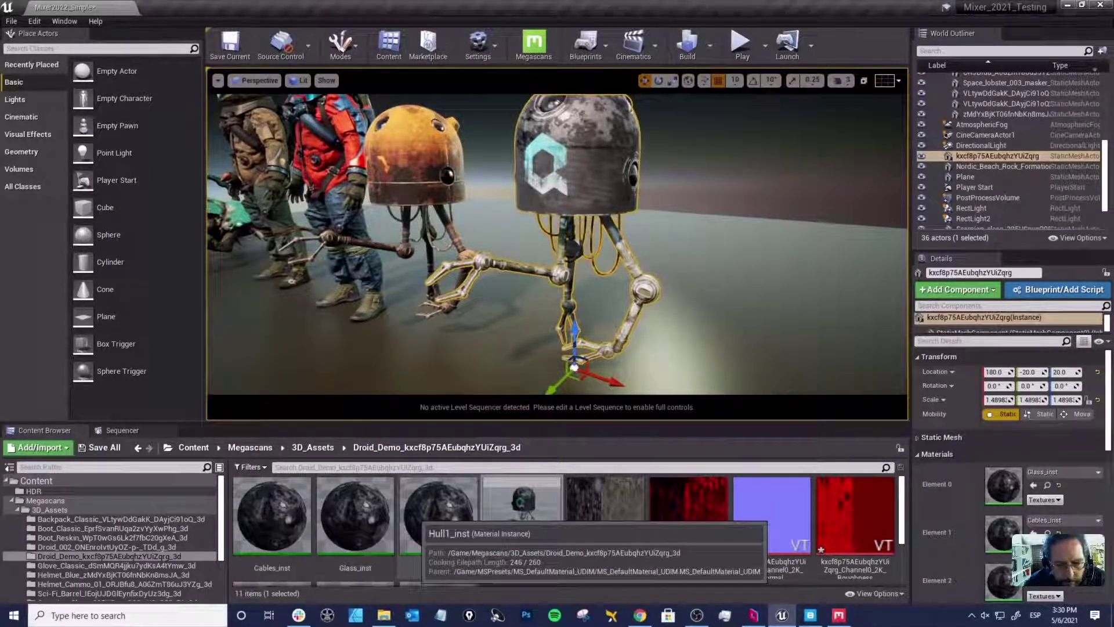
Step: Enable Metallic Controls in the Legs_01_inst material instance, set Metallic Map Intensity to 2 and save it
scroll(458, 531, "down", 1)
scroll(441, 522, "down", 1)
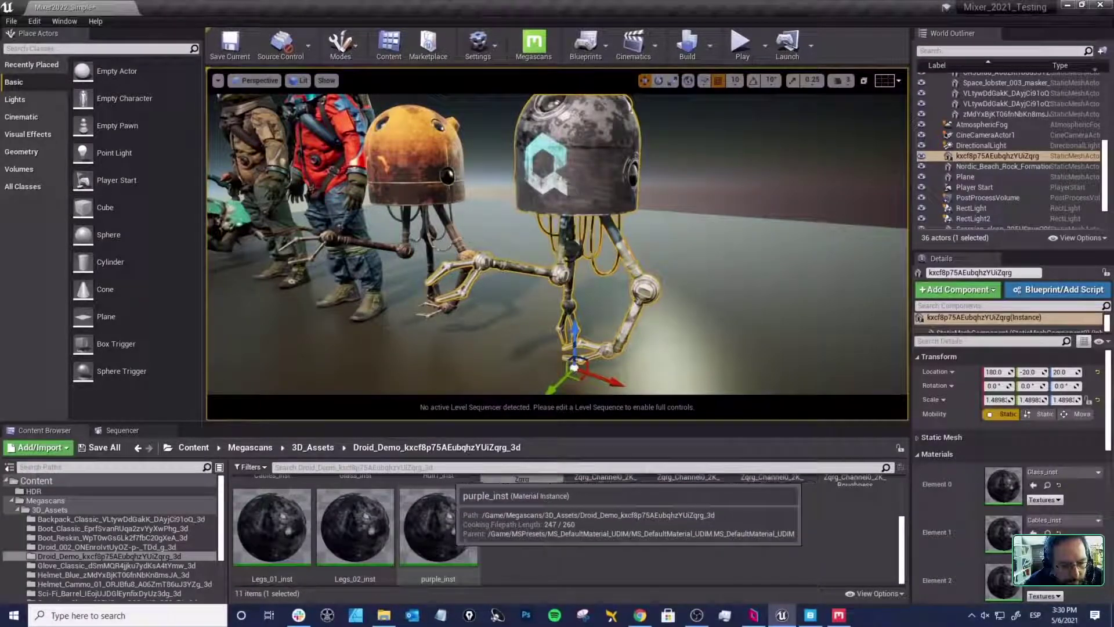
double_click(272, 527)
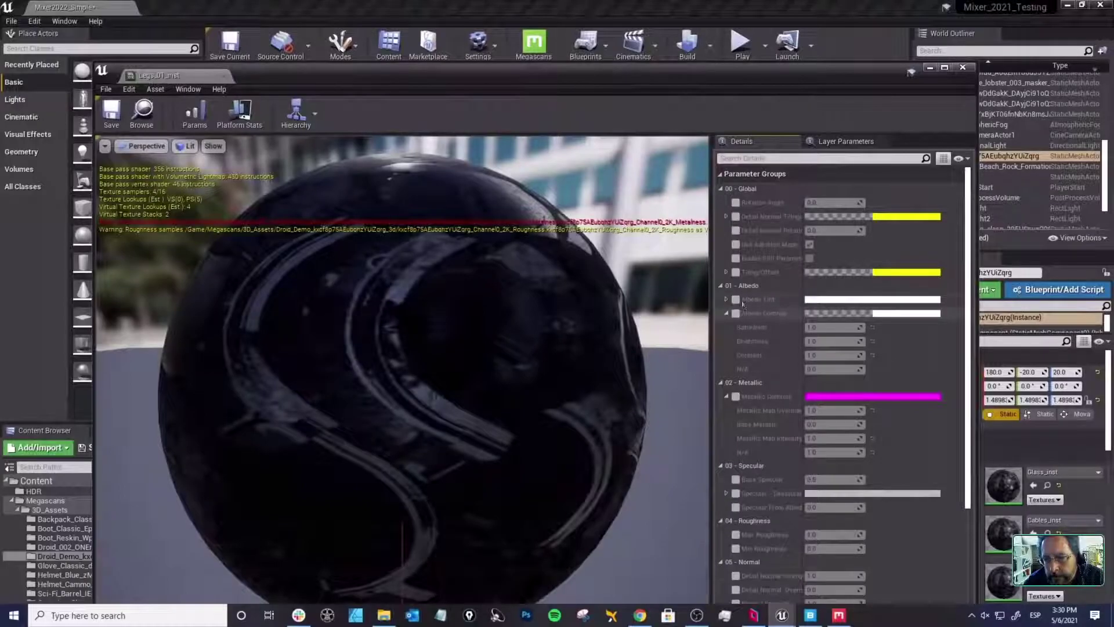
left_click(736, 396)
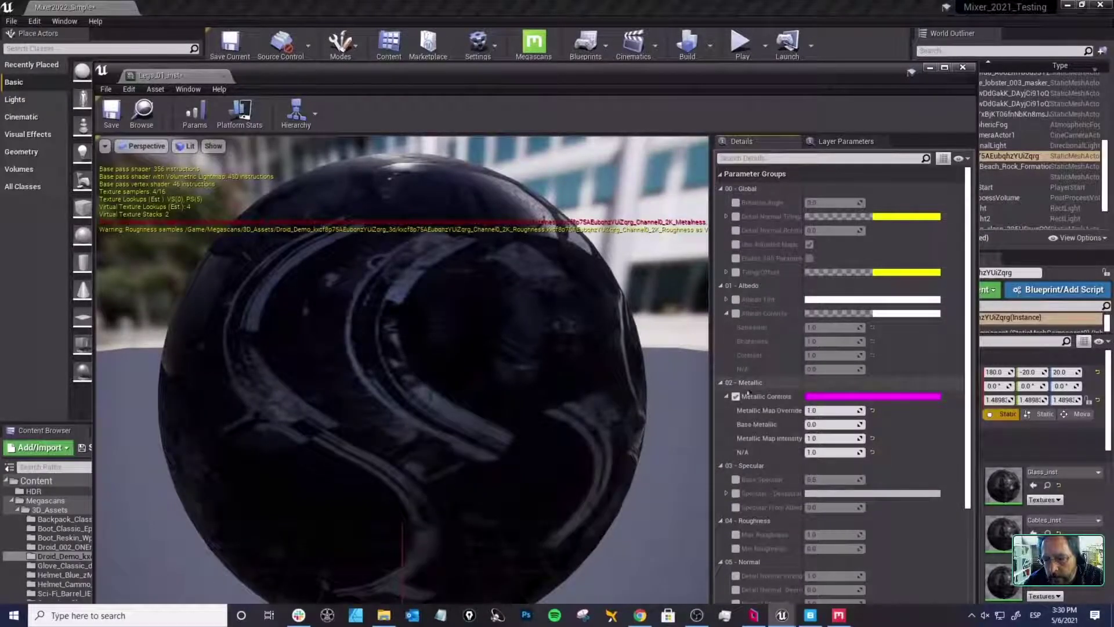
left_click(822, 438)
type("2")
key("Return")
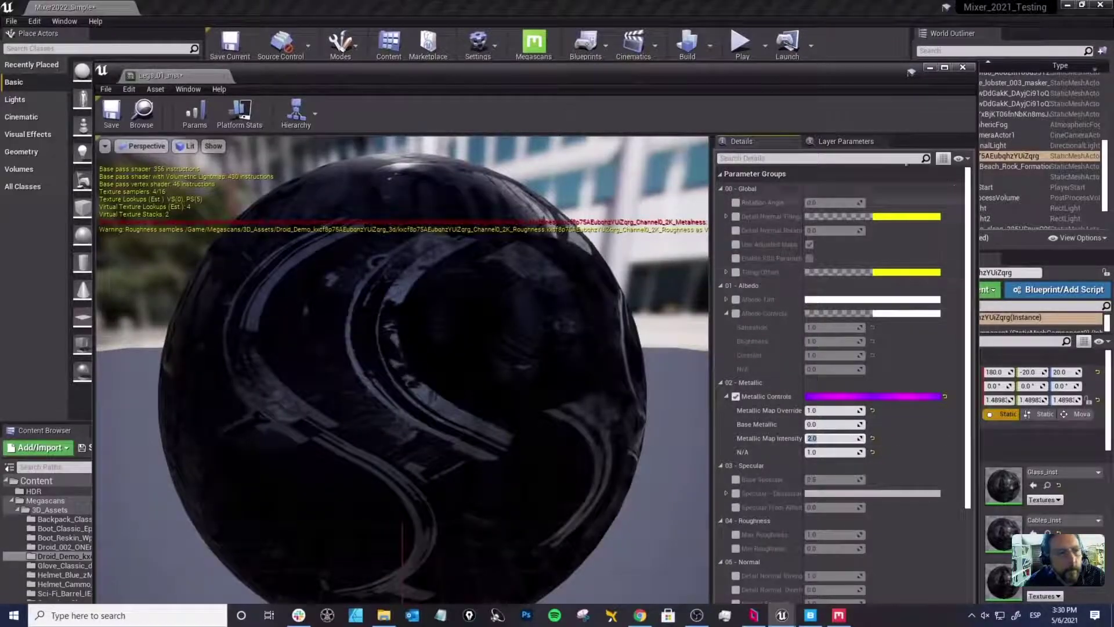
left_click(113, 109)
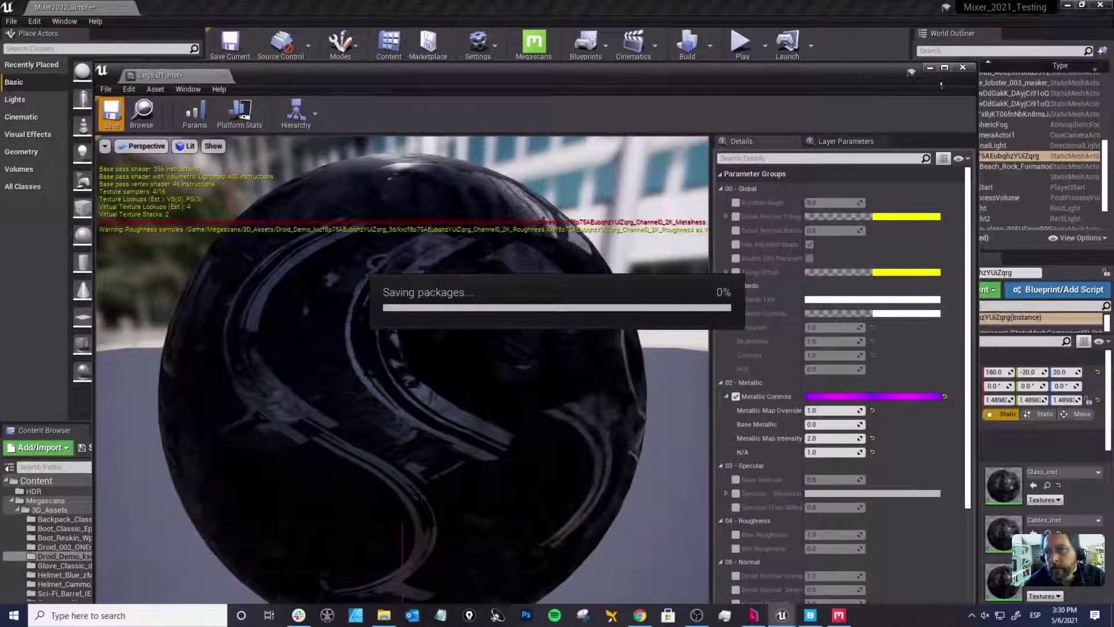
left_click(963, 67)
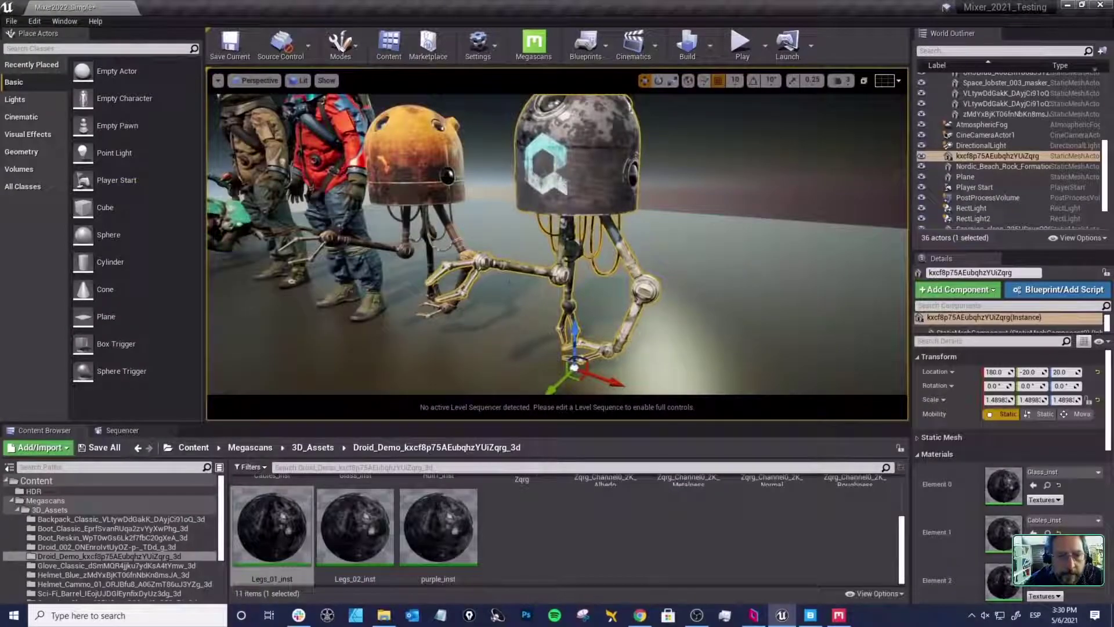
Step: Enable Metallic Controls in the Legs_02_inst material instance, set Metallic Map Intensity to 2.0 and save it
right_click_drag(574, 348, 580, 364)
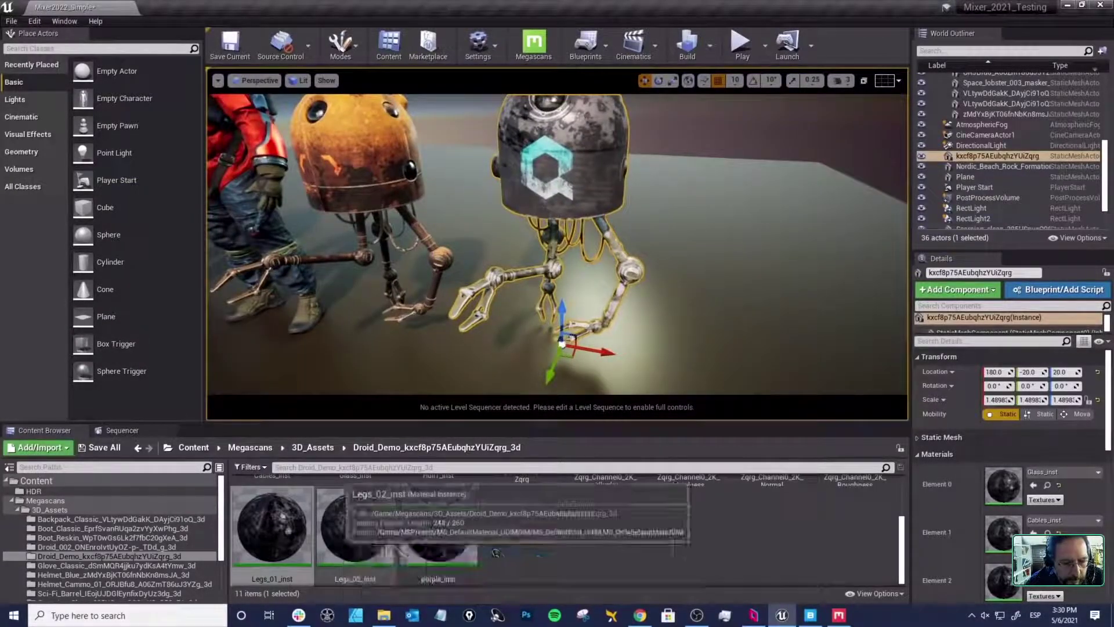
double_click(355, 525)
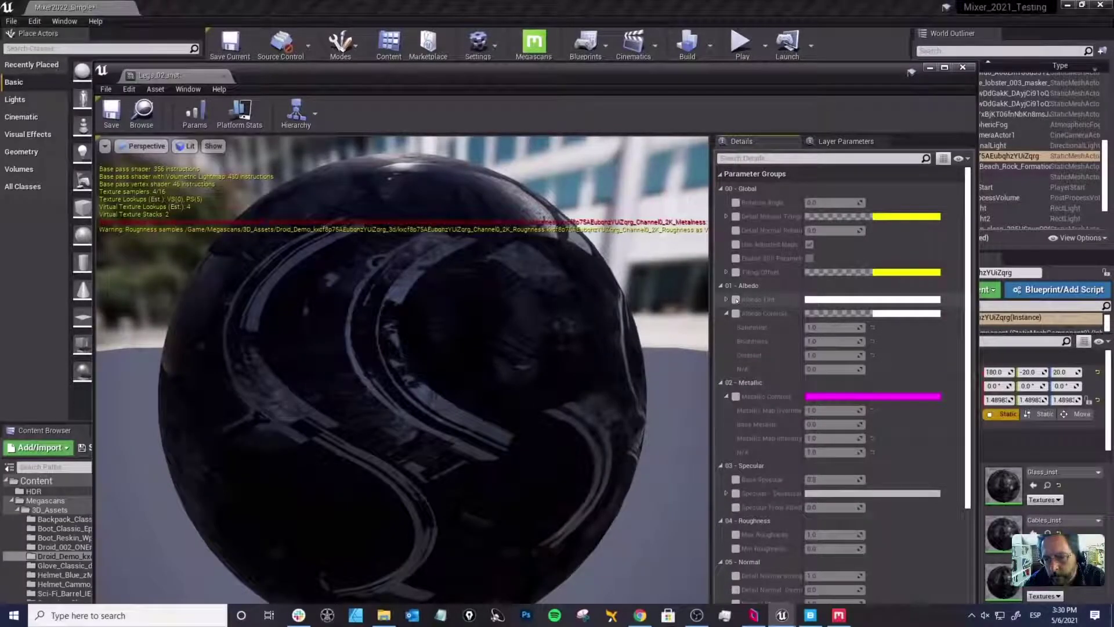
left_click(736, 396)
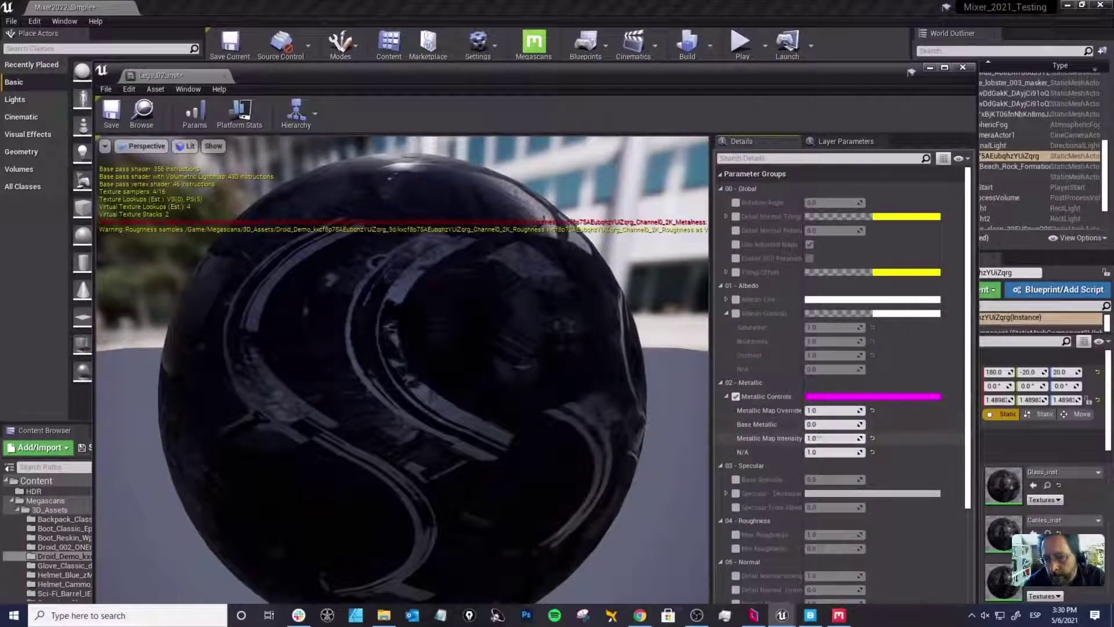
left_click(820, 437)
type("2.0")
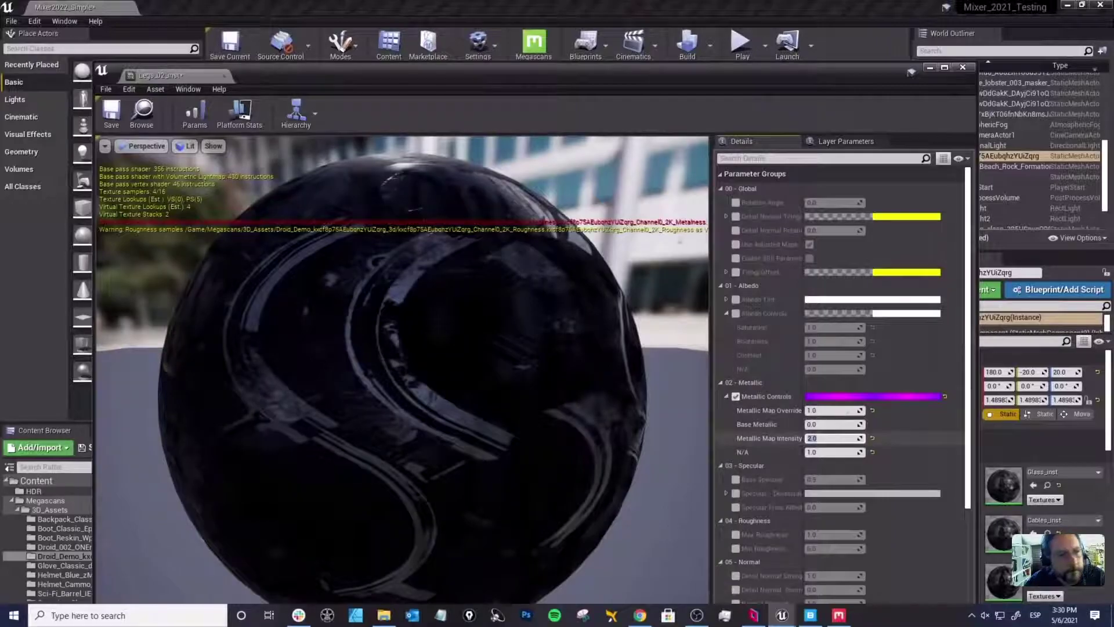
left_click(110, 111)
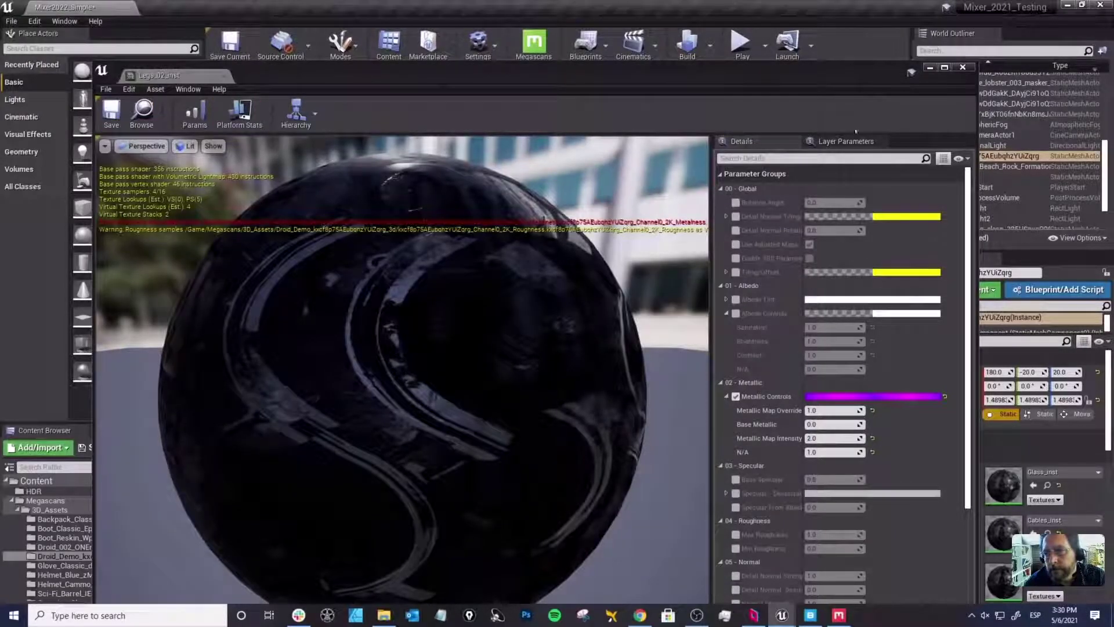
left_click(963, 67)
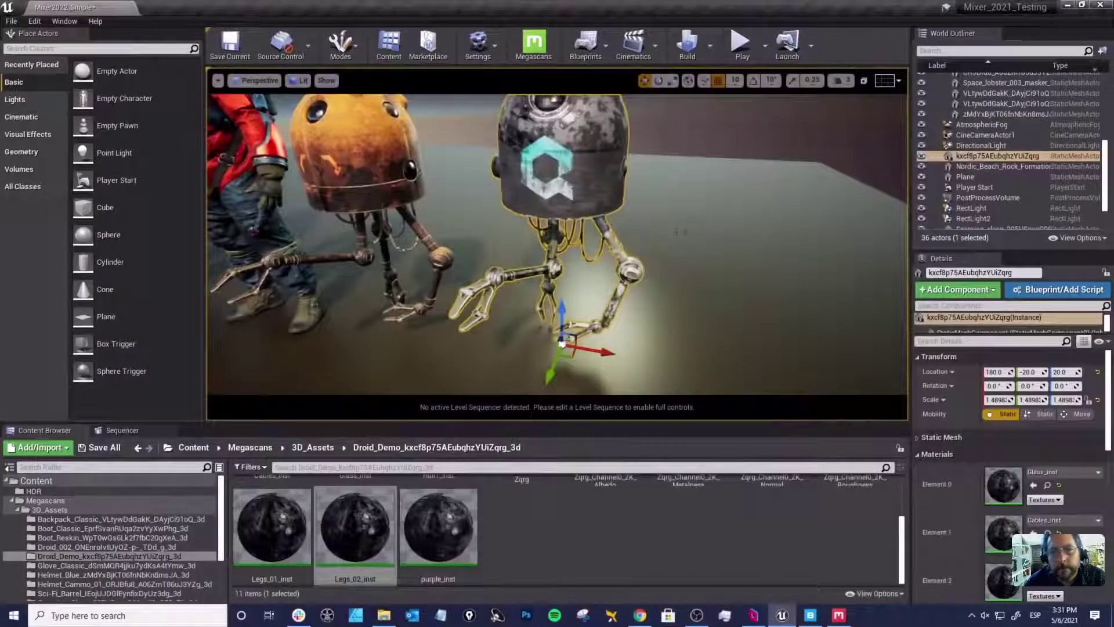
Step: Scale the grey droid with the teal logo down uniformly to about 1.33 and deselect it
left_click_drag(664, 214, 644, 172, "alt")
middle_click_drag(689, 145, 696, 169, "alt")
left_click(695, 197)
right_click_drag(696, 197, 662, 201, "alt")
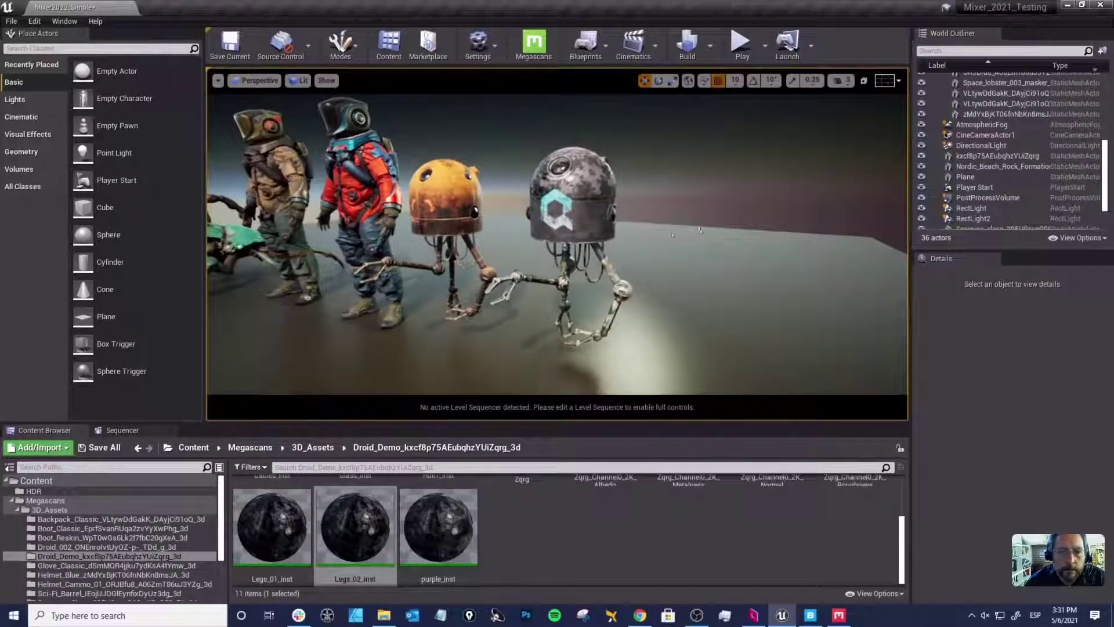
mouse_move(661, 200)
left_mouse_down("alt")
mouse_move(688, 232)
mouse_move(716, 235)
mouse_move(661, 238)
mouse_move(630, 224)
mouse_move(656, 218)
left_mouse_up("alt")
left_click(586, 214)
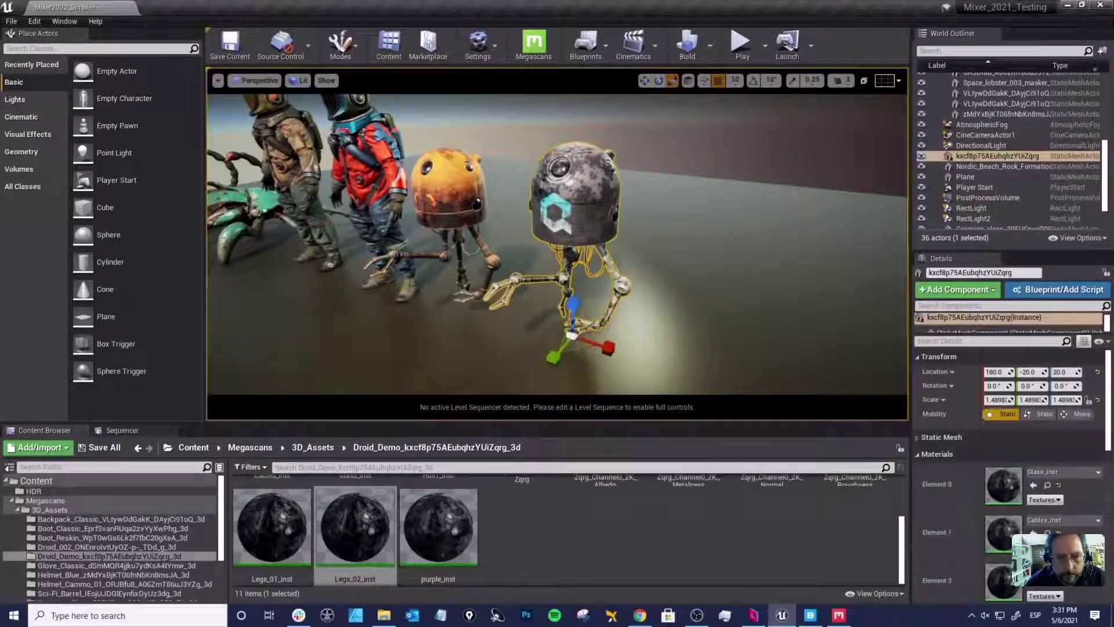
key("r")
left_click_drag(573, 335, 566, 342)
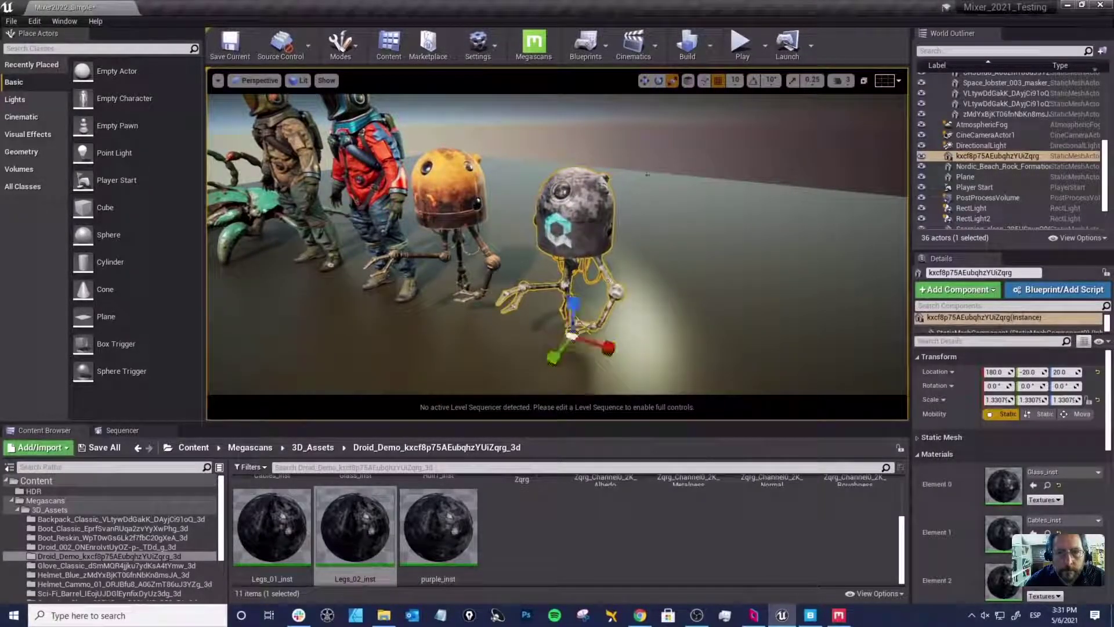
key("Escape")
left_click_drag(633, 232, 691, 209, "alt")
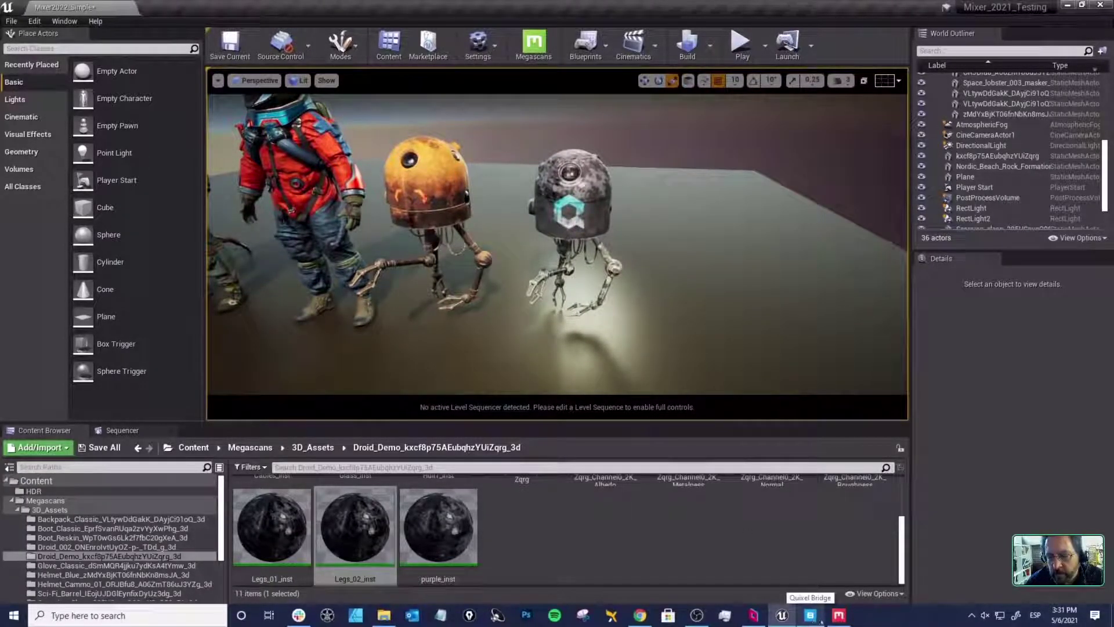
Step: Switch to Quixel Mixer and open the texture sets editor to review the base maps of sets 1001 and 1002
left_click(838, 618)
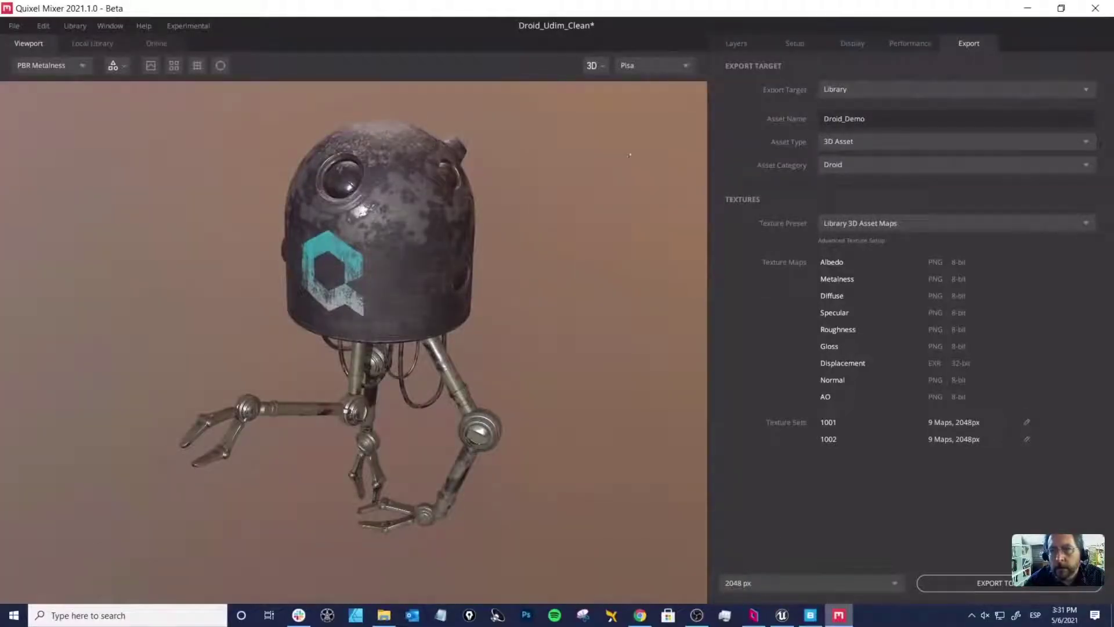
left_click(748, 46)
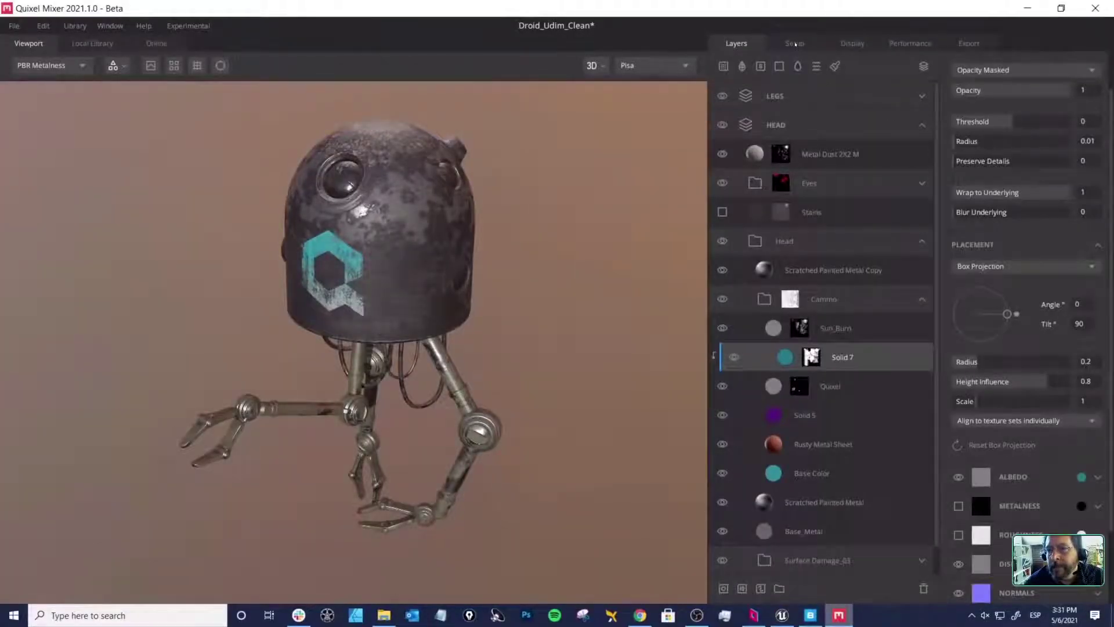
left_click(794, 45)
left_click(905, 292)
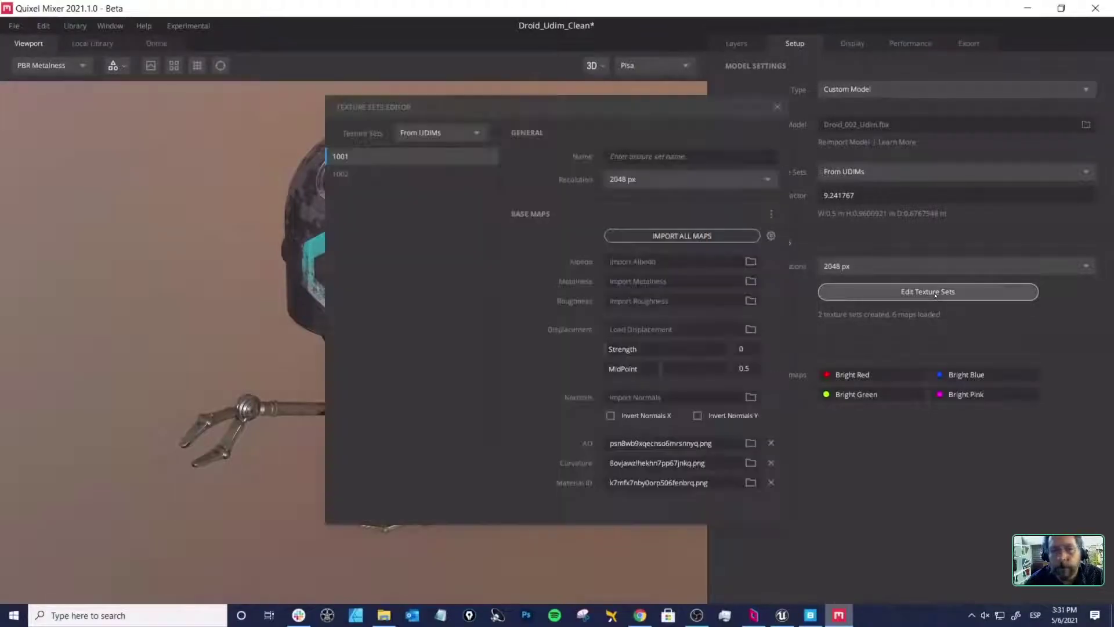
left_click(346, 174)
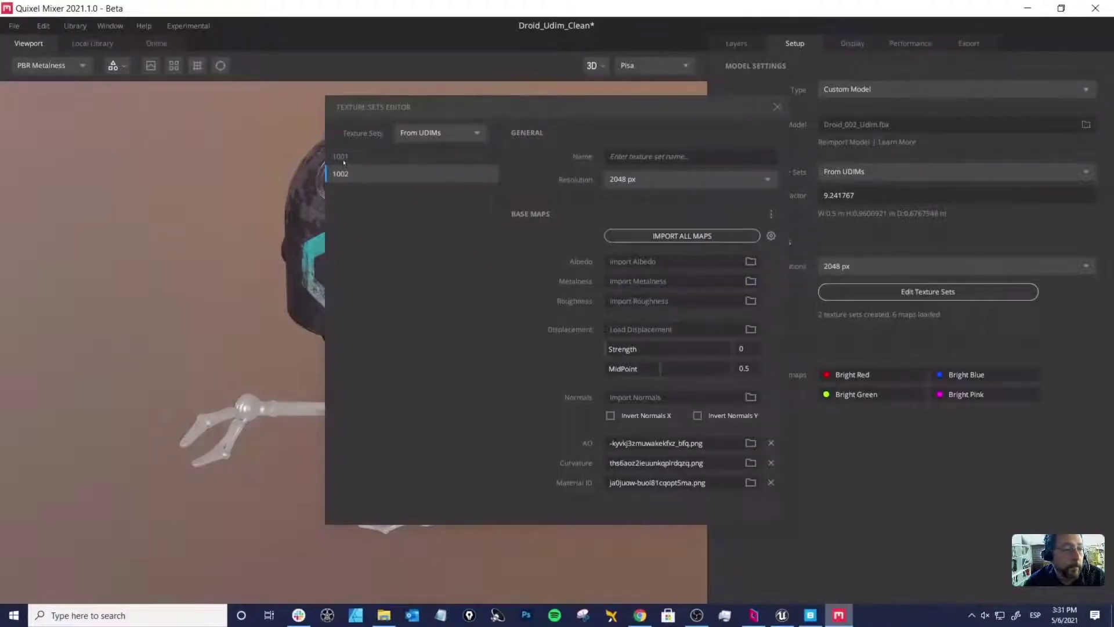
left_click(347, 157)
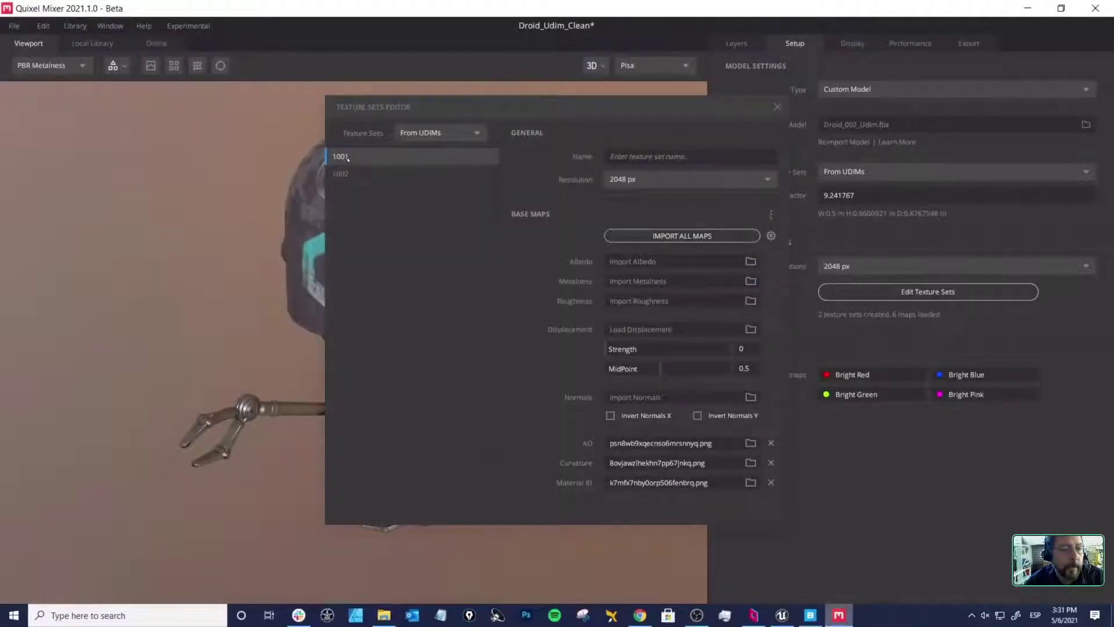
left_click_drag(448, 111, 690, 118)
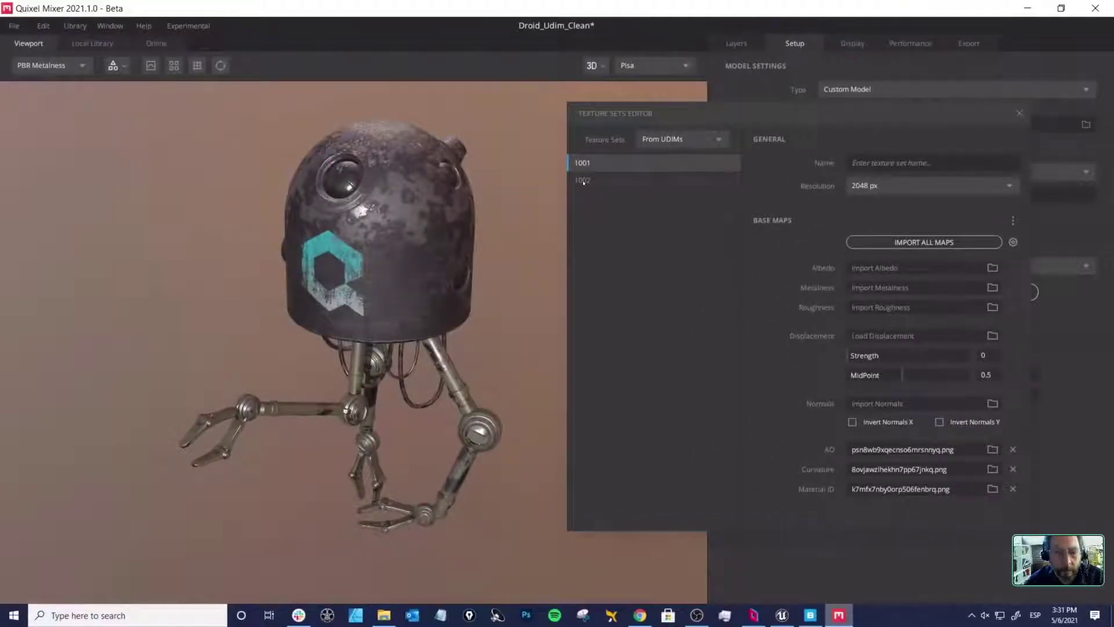
Step: Switch to Chrome and examine the crocodile UDIM project image and the neighbouring displacement and cavity cards on the MTS-Dev Milanote board
left_click(640, 615)
left_click(345, 10)
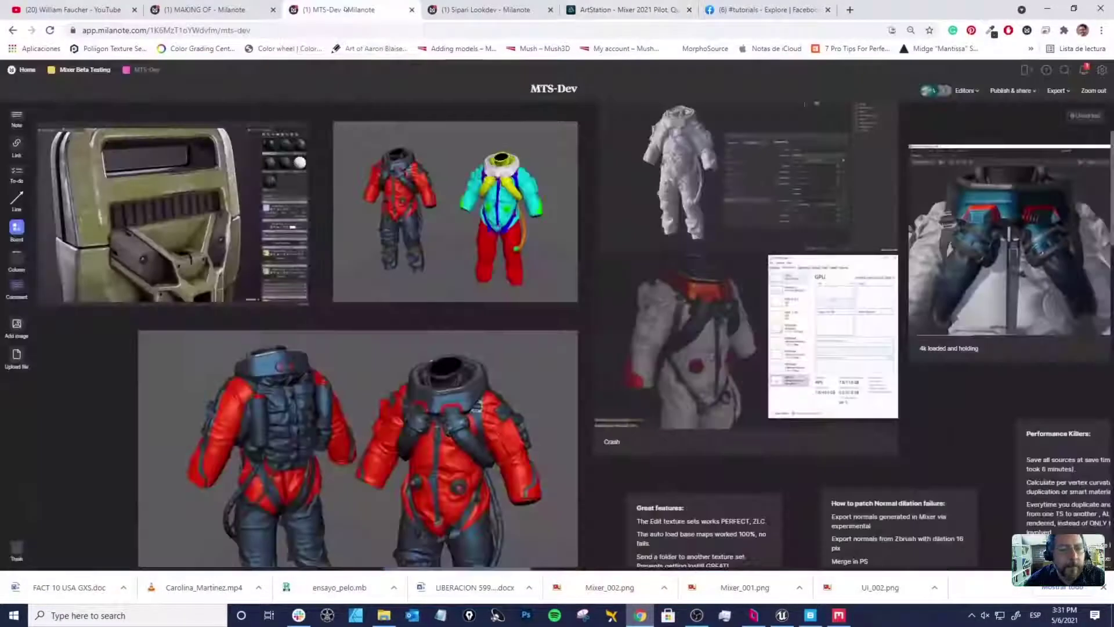
left_click(1093, 91)
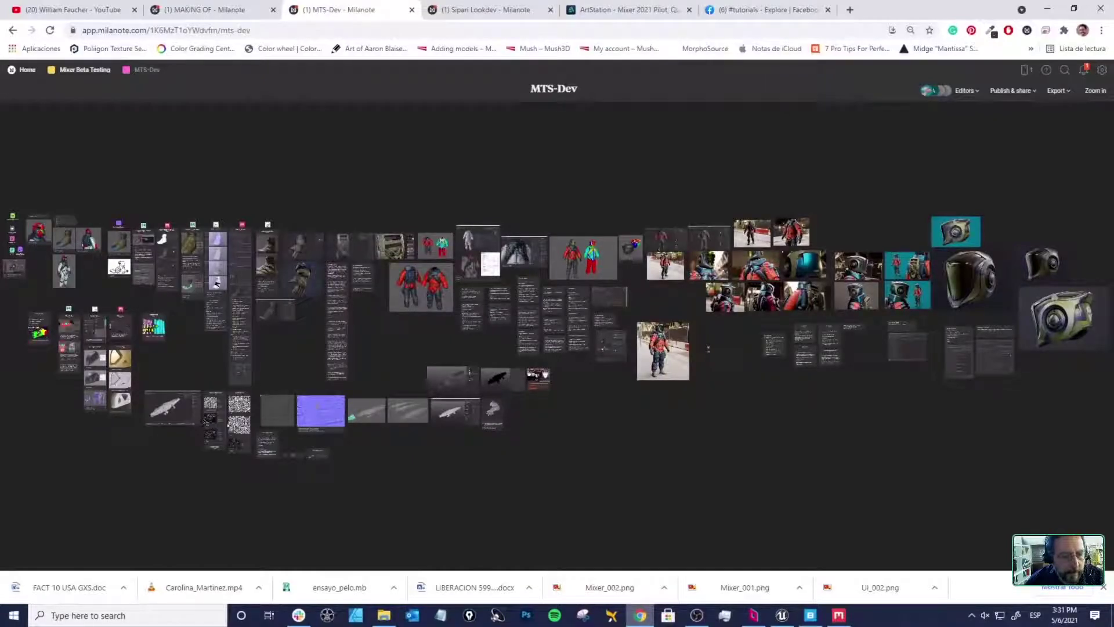
left_click(444, 378)
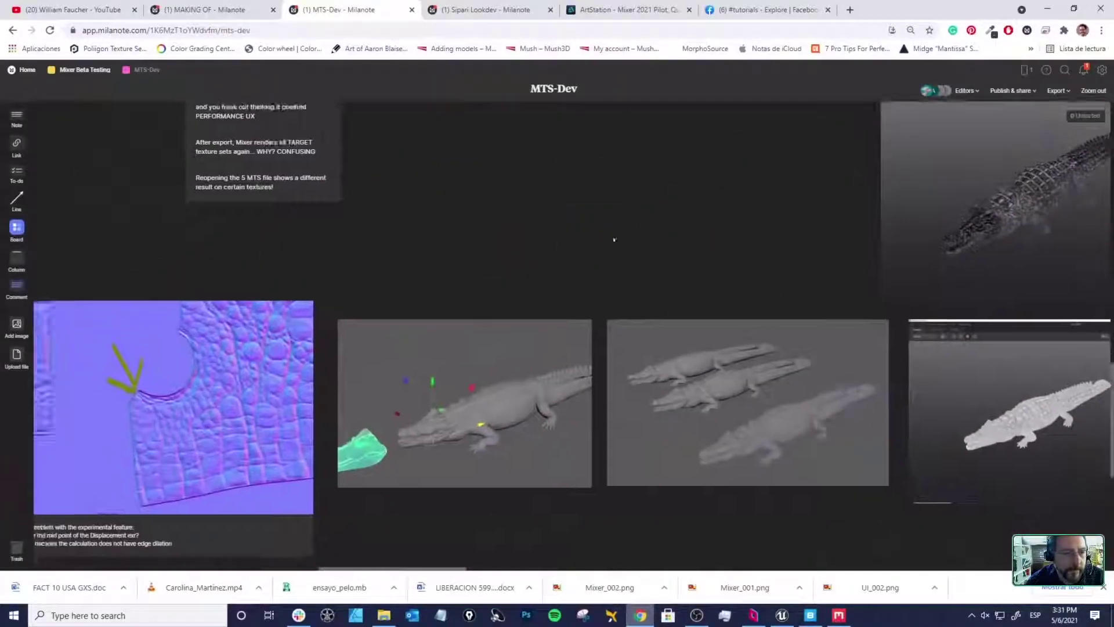
middle_click_drag(431, 305, 1022, 201)
mouse_move(336, 325)
middle_mouse_down()
mouse_move(848, 287)
mouse_move(525, 348)
middle_mouse_up()
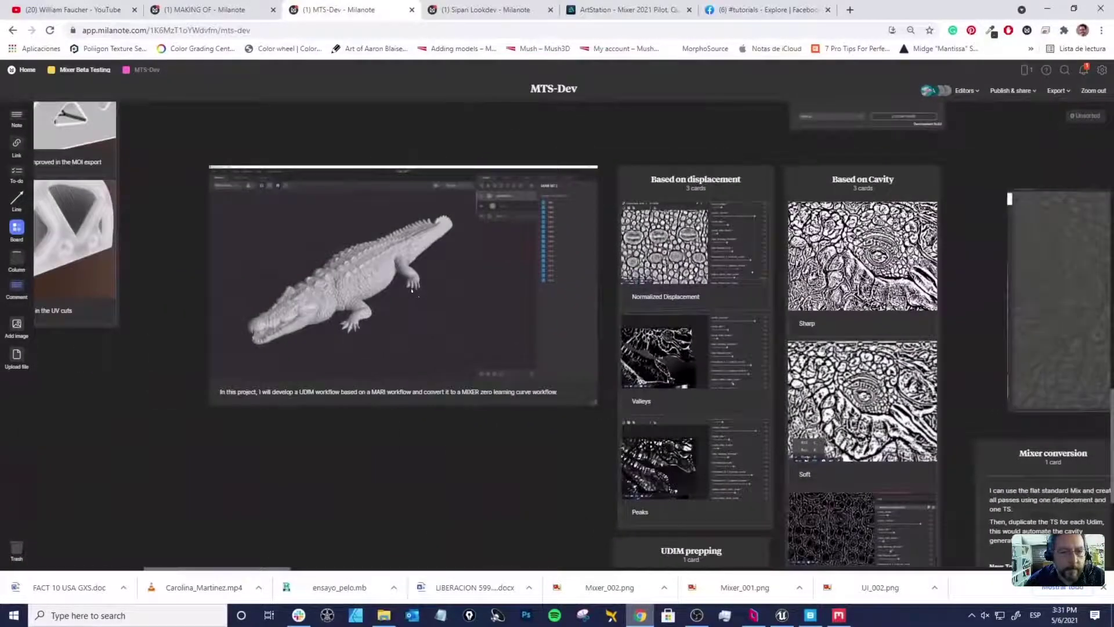
double_click(412, 289)
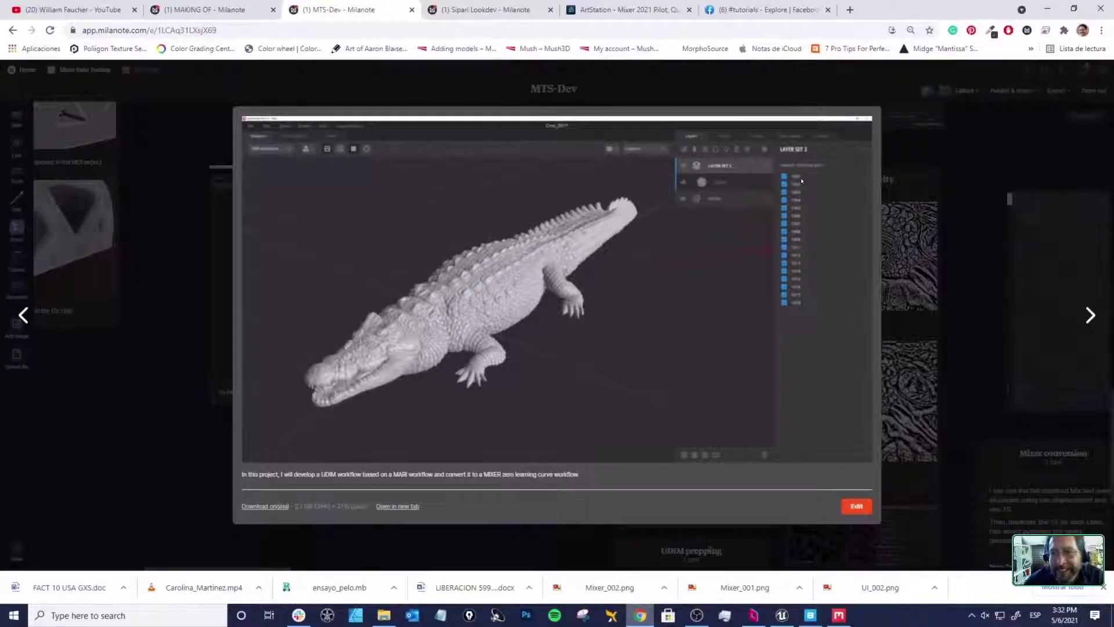
left_click(913, 135)
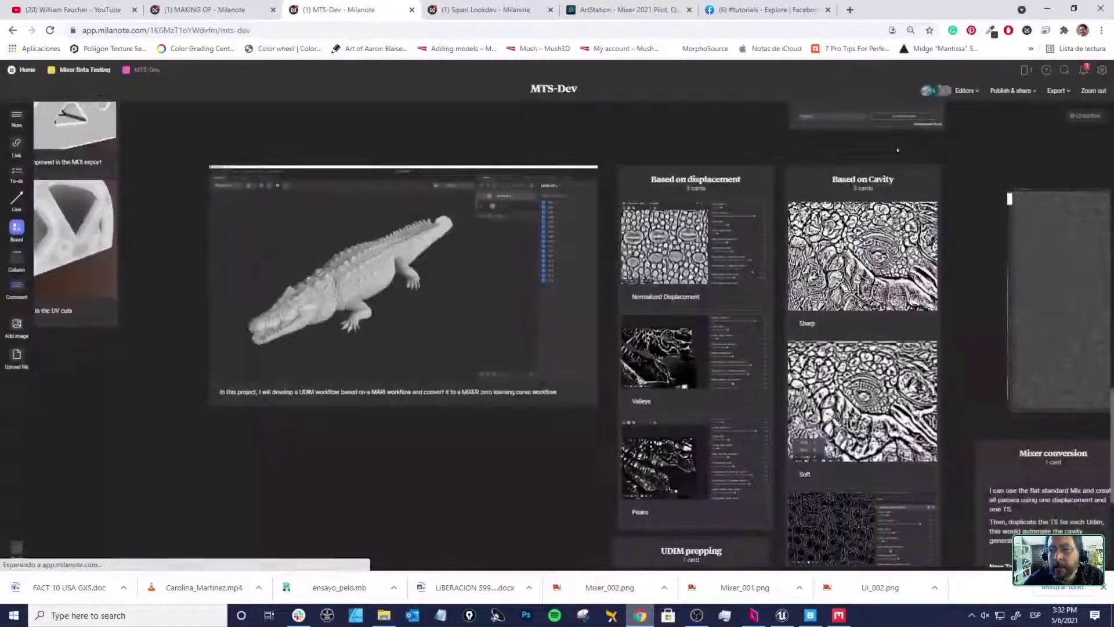
scroll(863, 67, "right", 8)
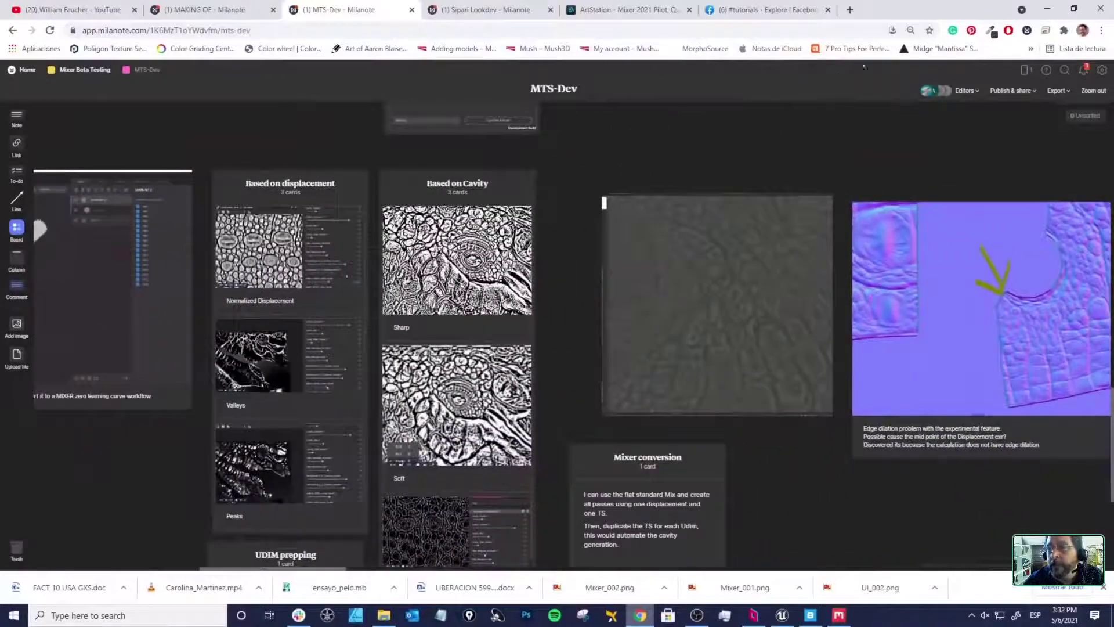
left_click(1047, 10)
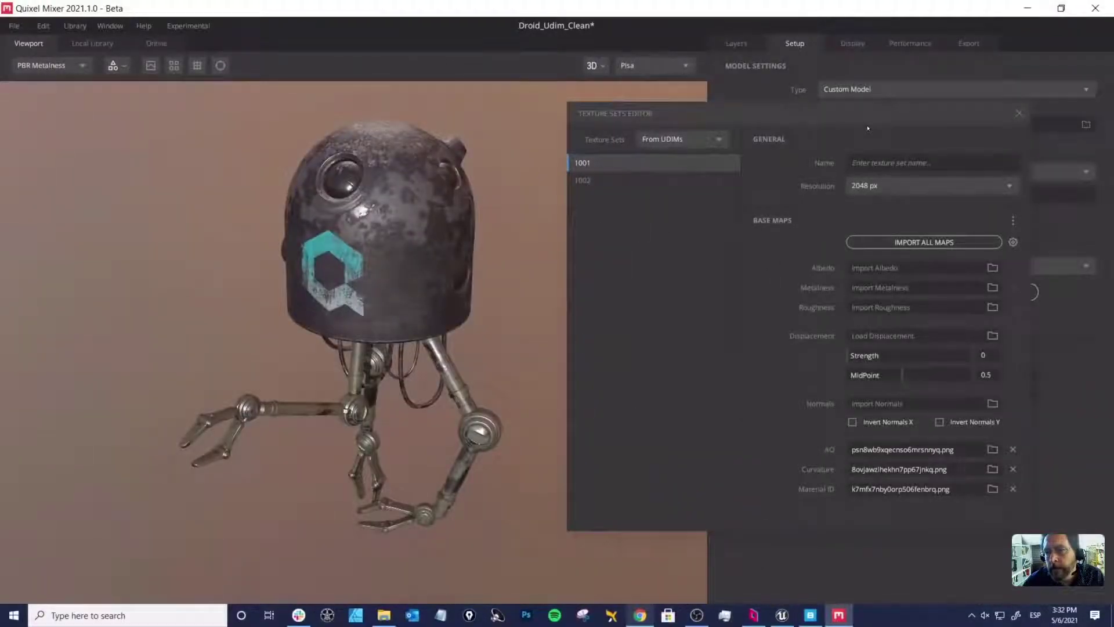
Step: Compare which droid parts UDIM texture sets 1001 and 1002 cover, moving the texture sets editor clear of the model
left_click_drag(838, 116, 784, 114)
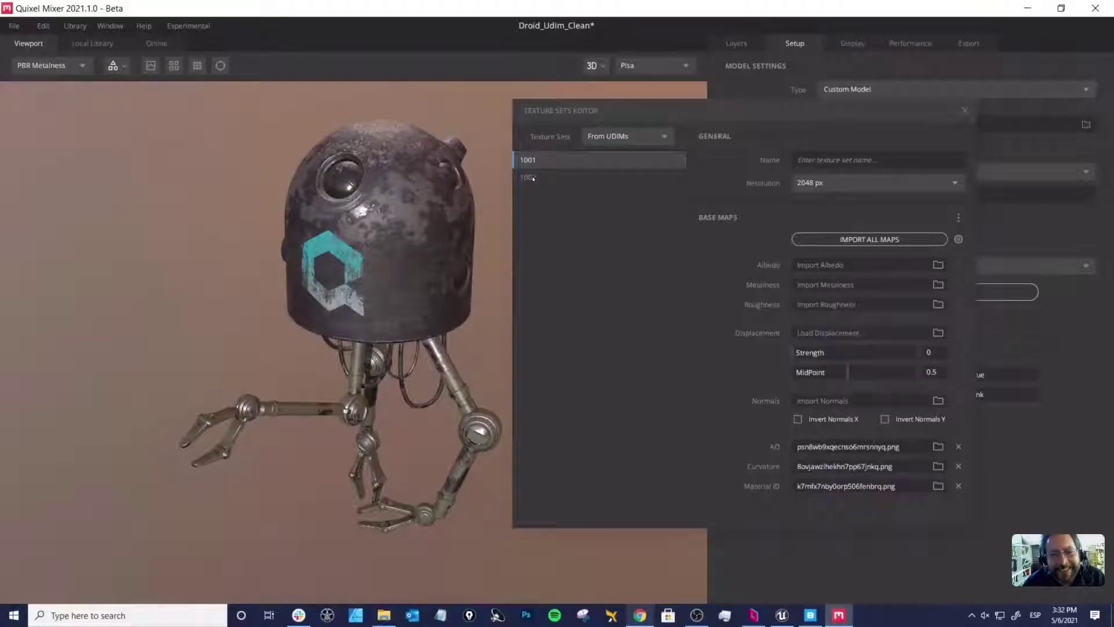
left_click(533, 177)
left_click(539, 160)
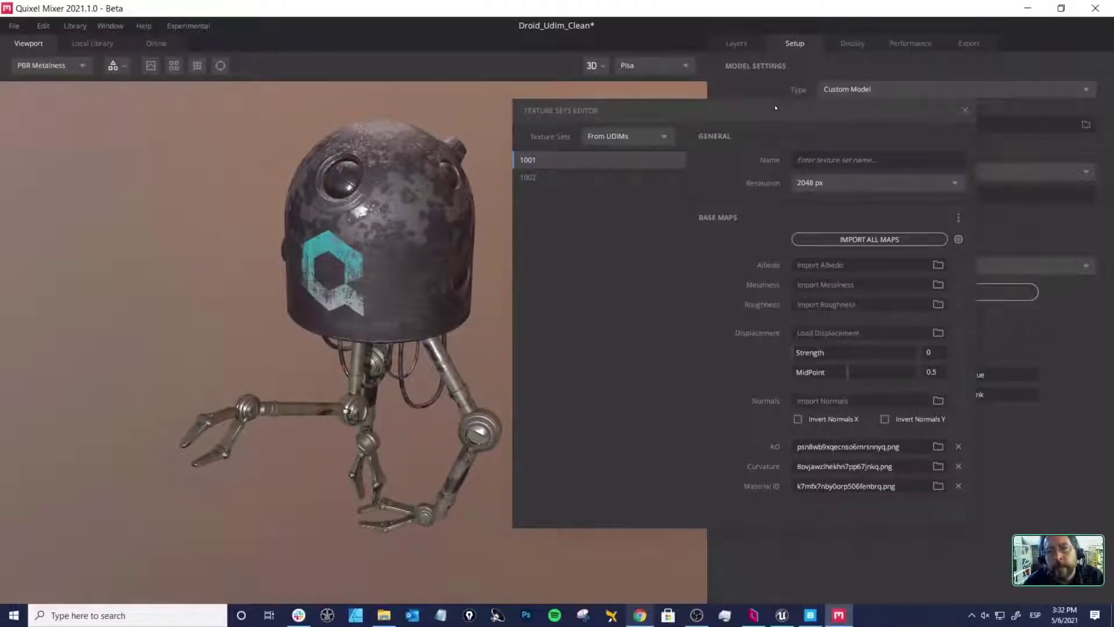
left_click_drag(721, 113, 467, 195)
left_click(456, 183)
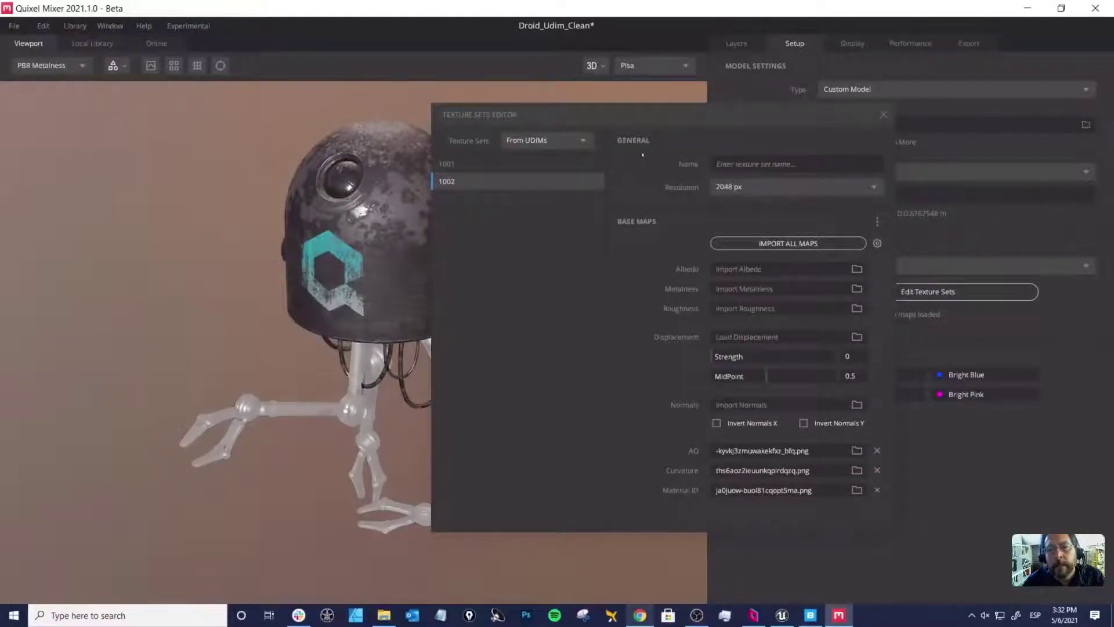
left_click_drag(706, 121, 627, 119)
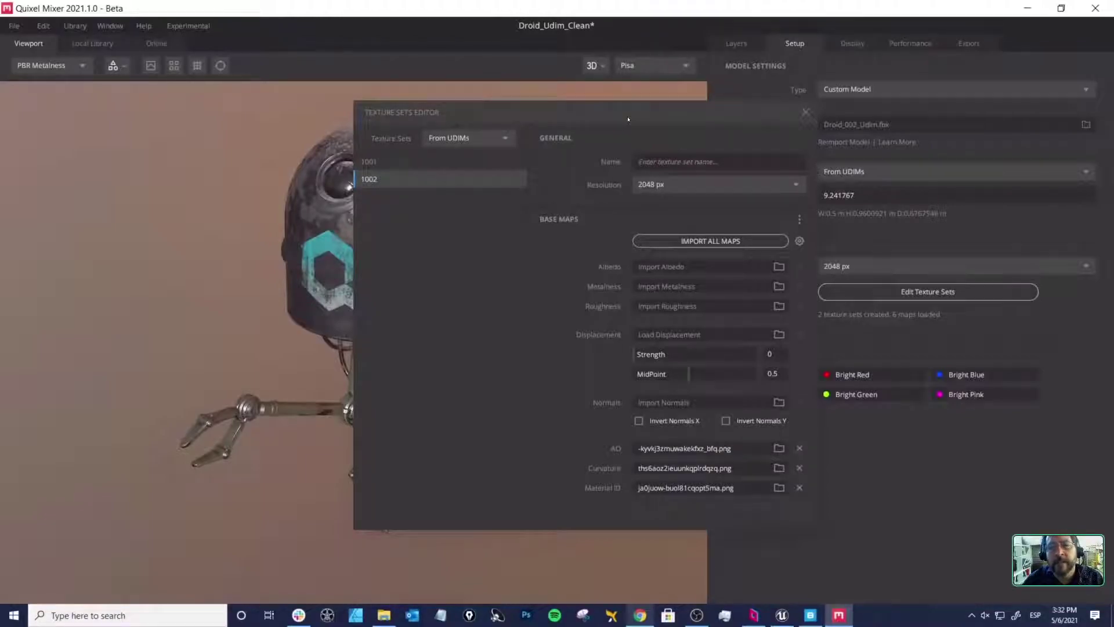
left_click_drag(597, 121, 621, 120)
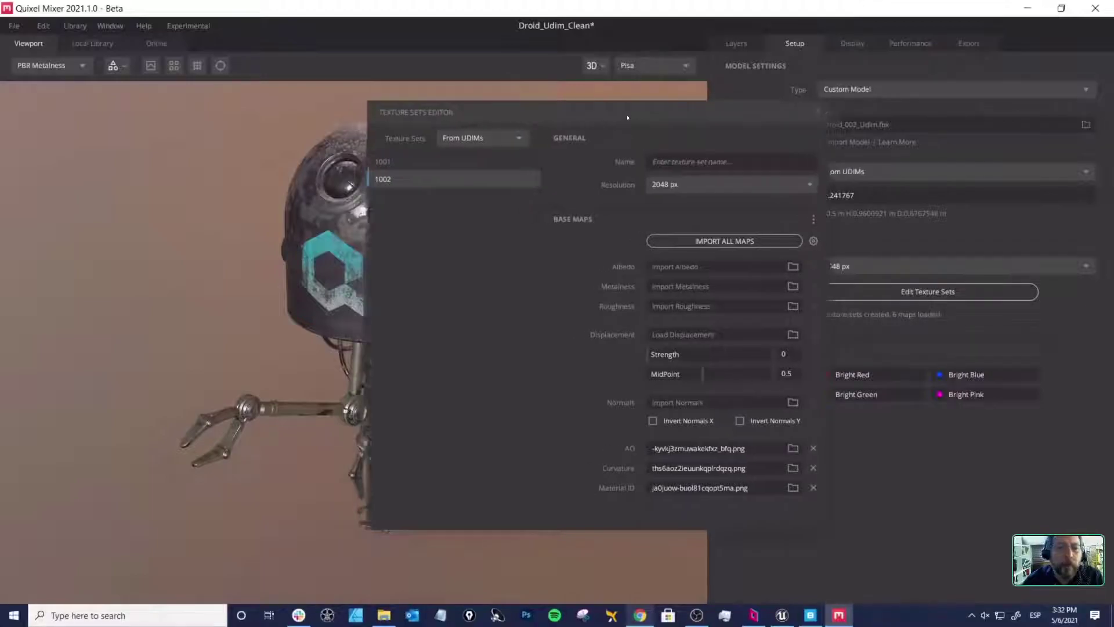
Step: Alternate between texture sets 1001 and 1002 to check which parts of the droid each one highlights
left_click(399, 161)
left_click(401, 177)
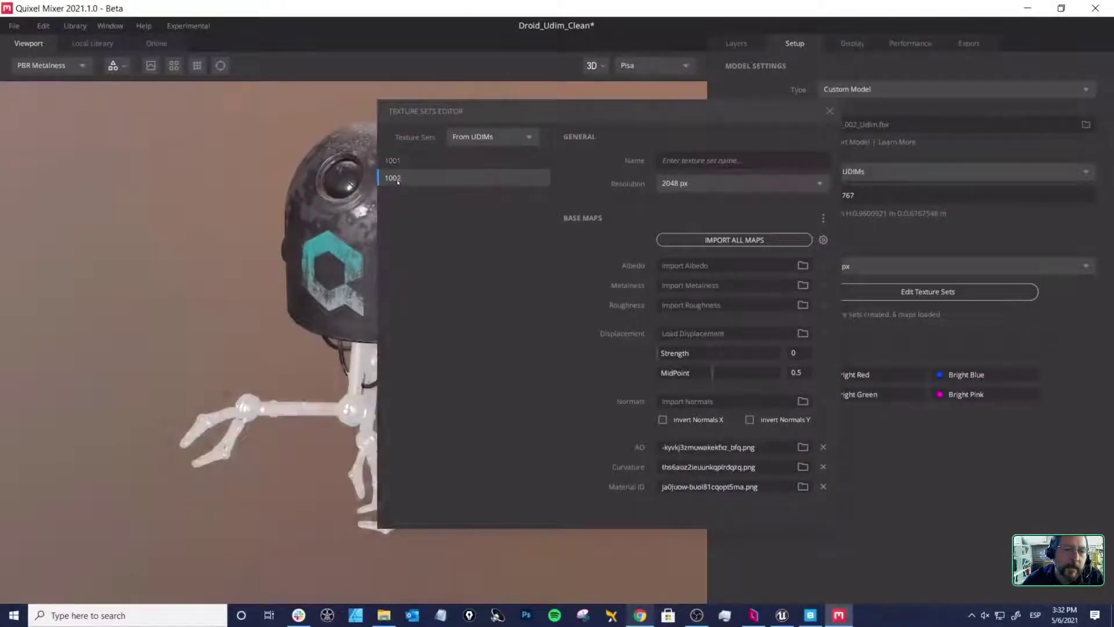
left_click(399, 161)
left_click(401, 177)
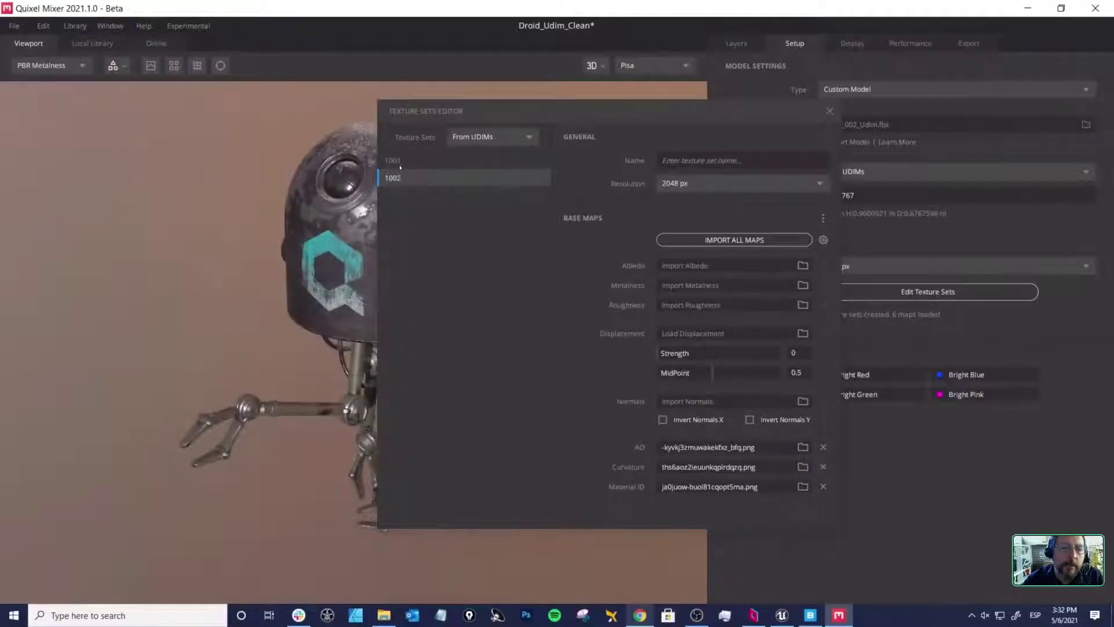
Step: Name texture set 1001 "head" and texture set 1002 "legs"
left_click(400, 161)
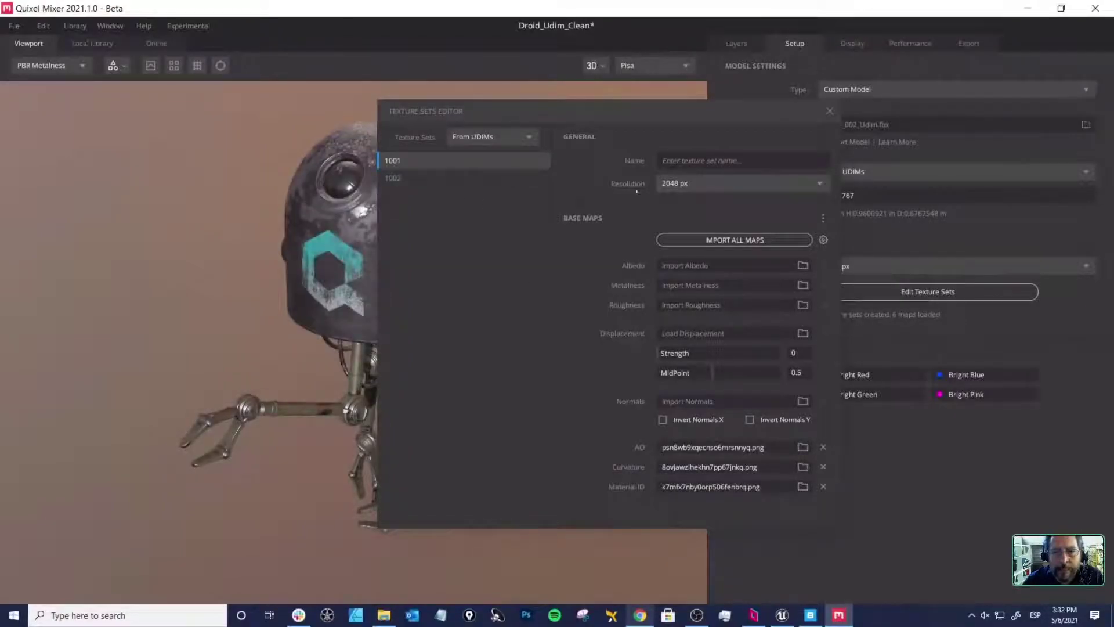
left_click(685, 163)
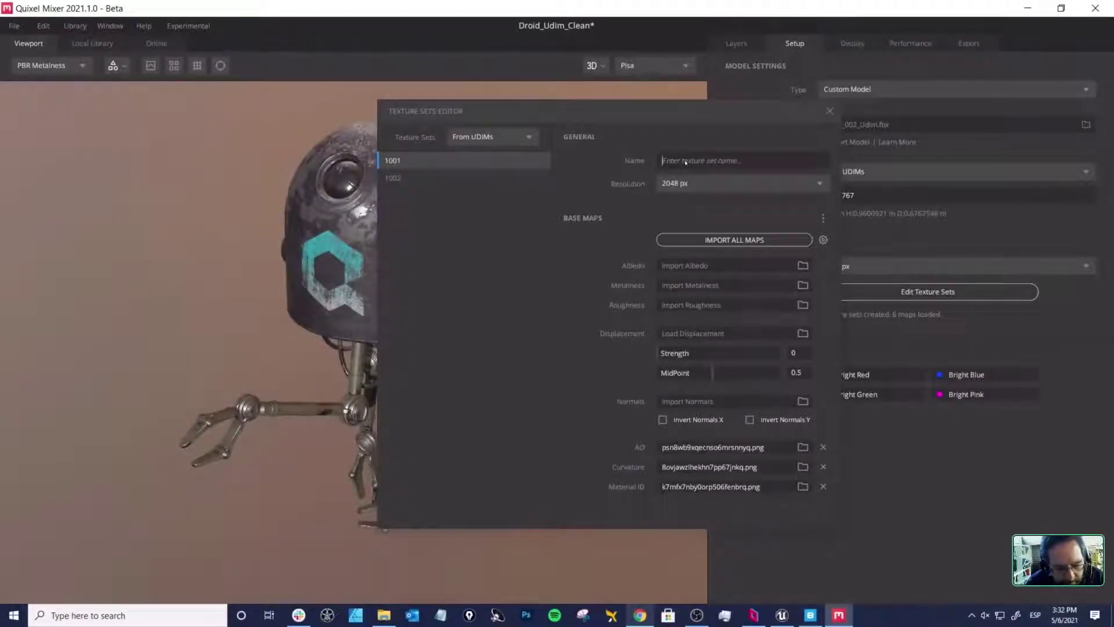
type("head")
key("Return")
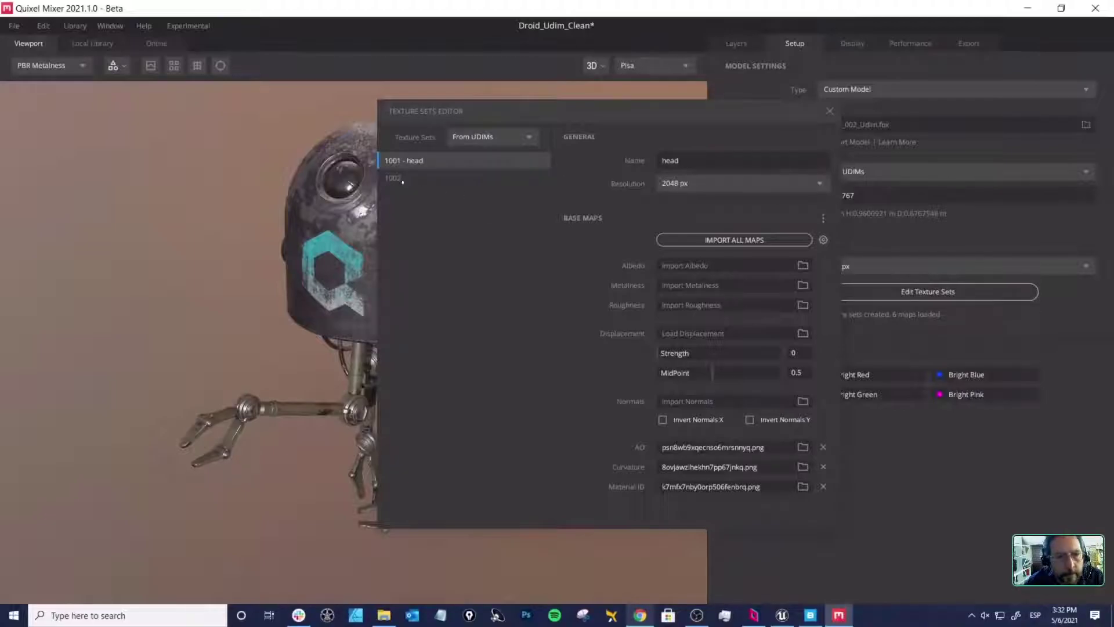
left_click(403, 178)
left_click(700, 163)
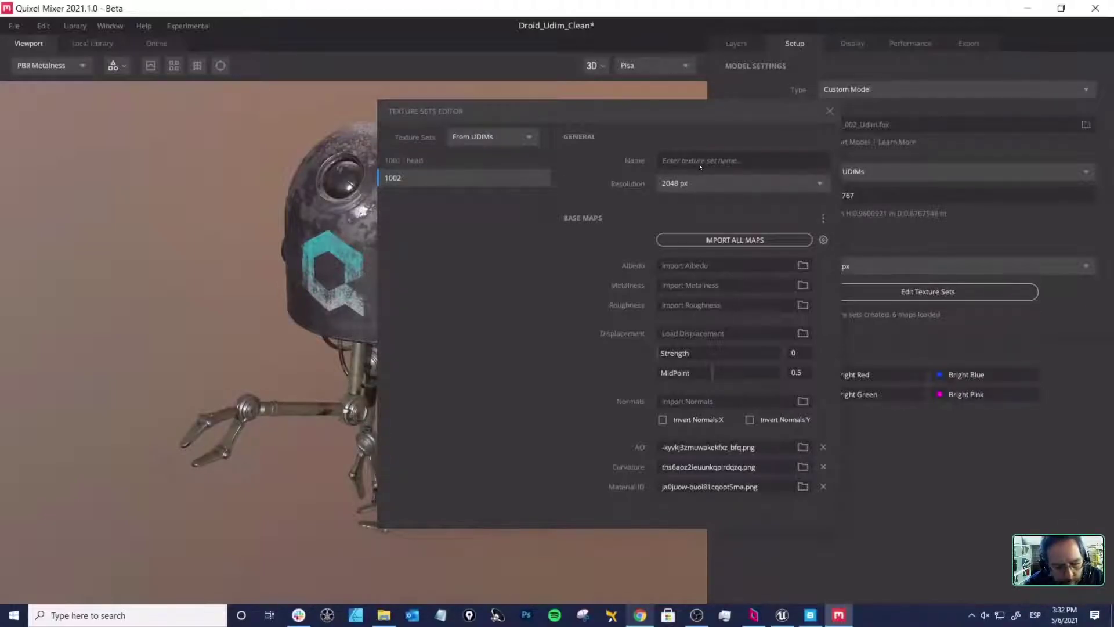
type("legs")
key("Return")
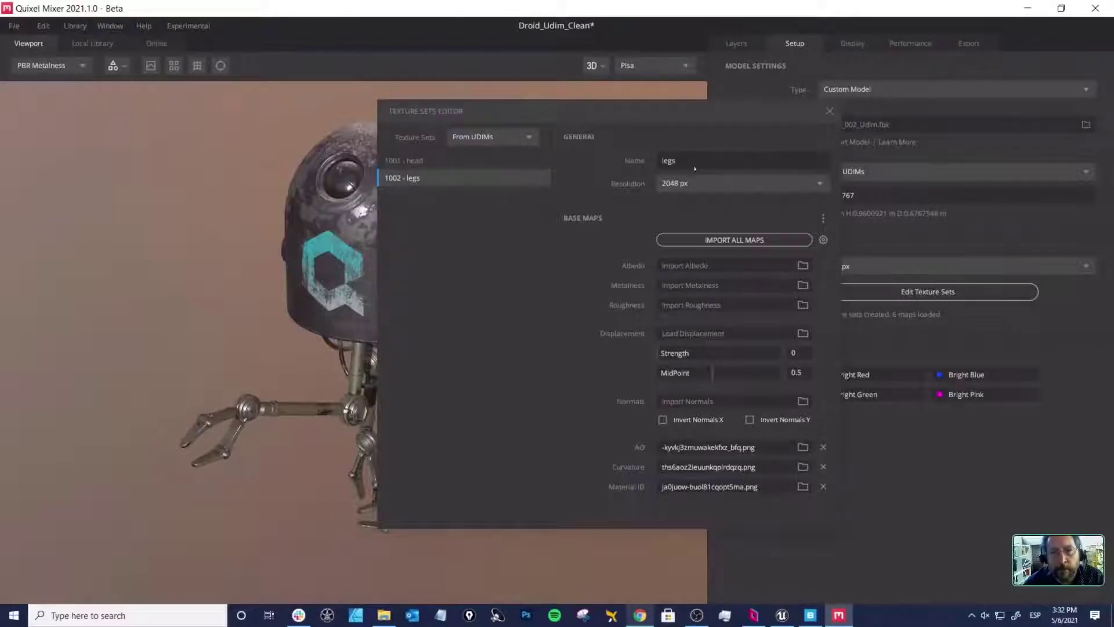
Step: Move the texture sets editor away from the droid and clear the names of texture sets 1001 and 1002
left_click_drag(645, 113, 684, 134)
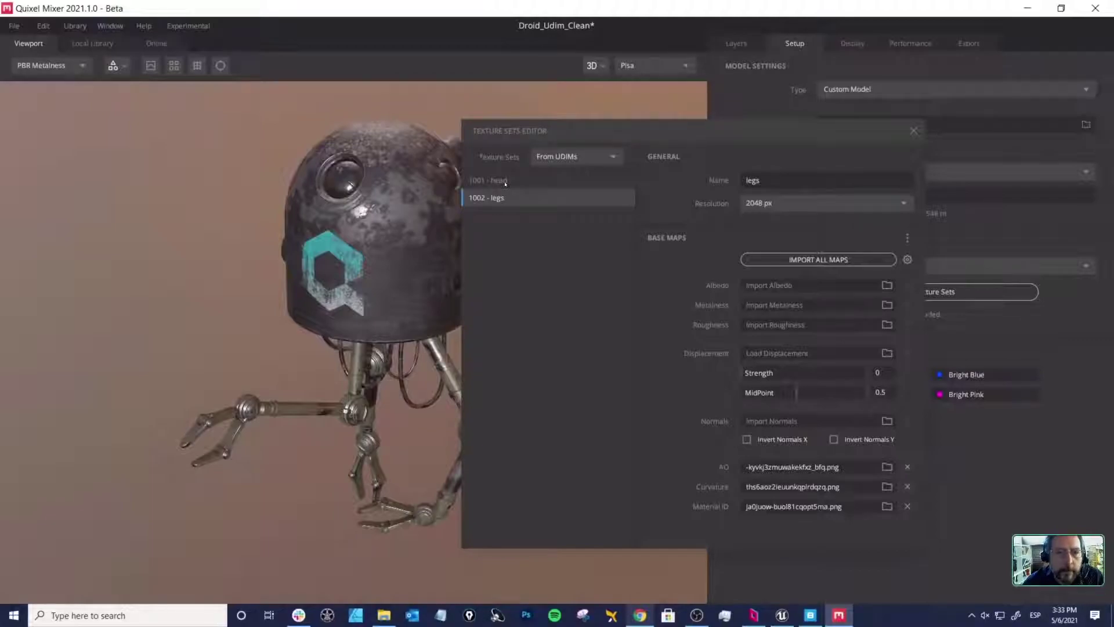
left_click(503, 181)
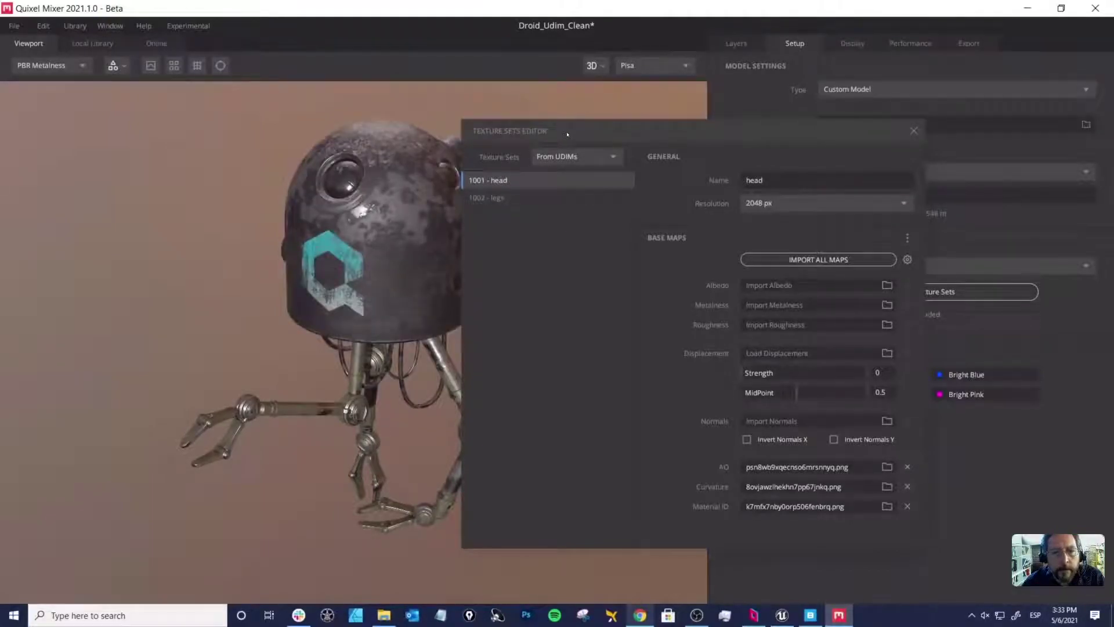
left_click_drag(567, 134, 574, 133)
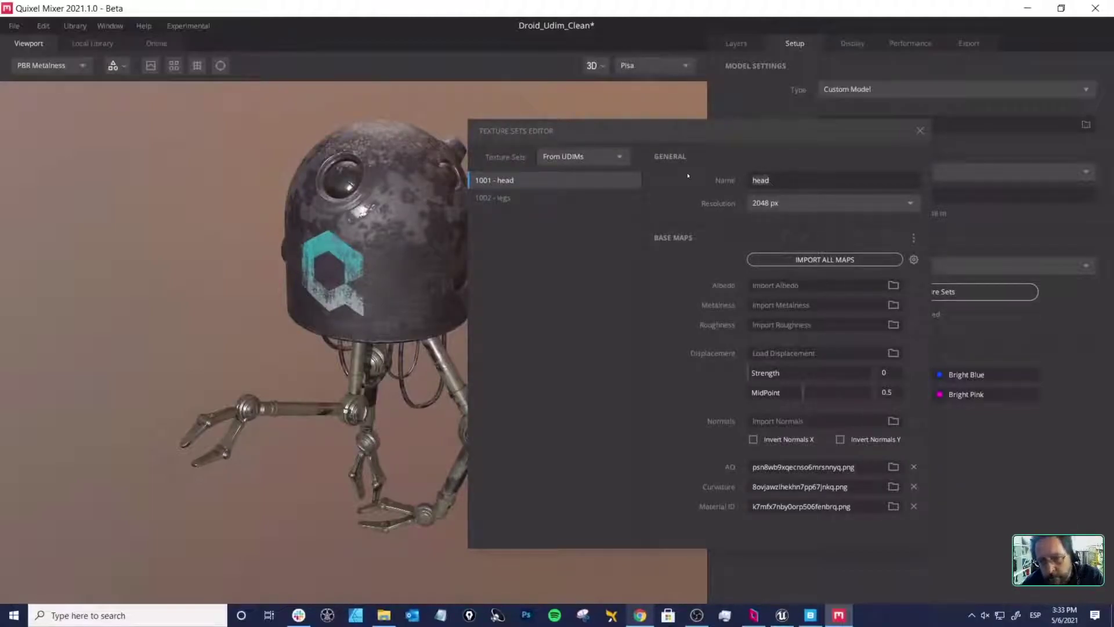
key("BackSpace")
left_click(509, 197)
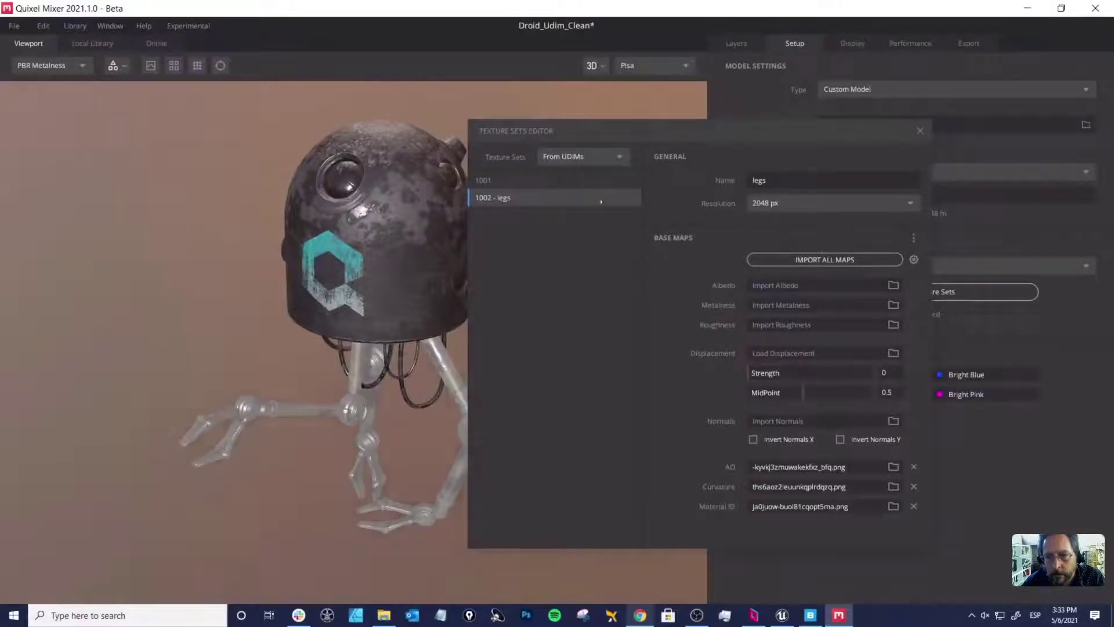
key("BackSpace")
key("Return")
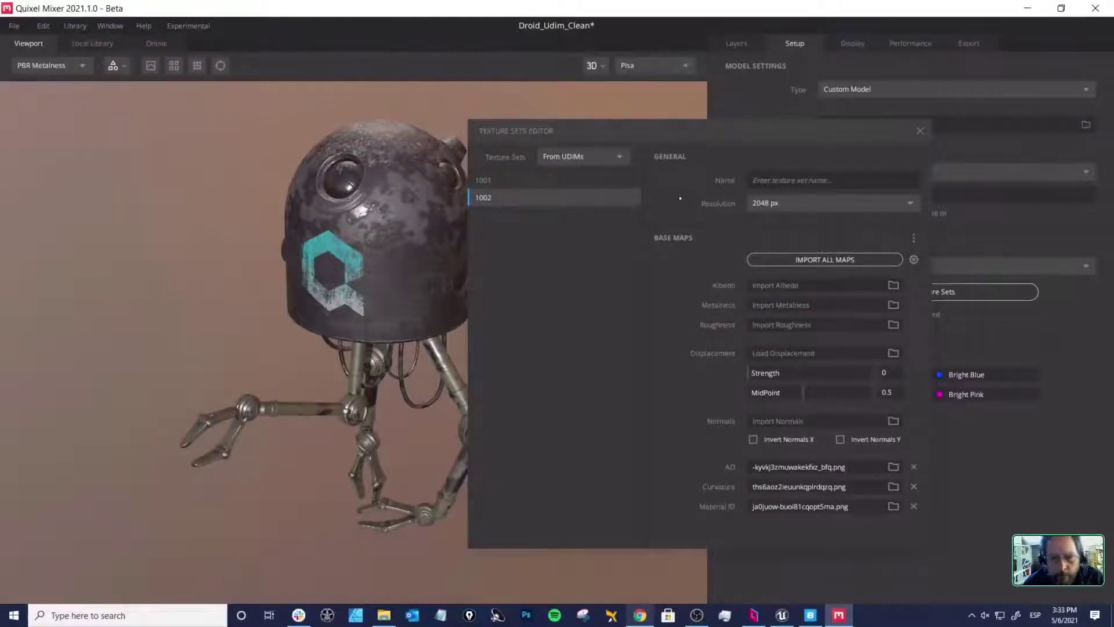
Step: Switch through Quixel Bridge to Unreal Engine and view the whole line-up of the scorpion, astronauts and both droids
left_click(810, 615)
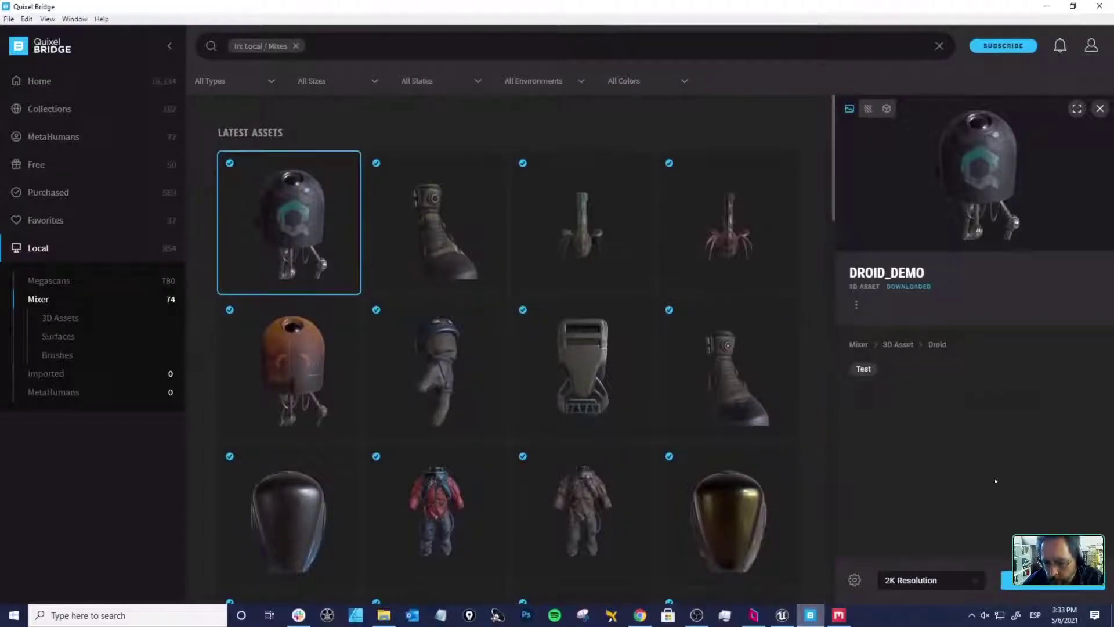
left_click(781, 615)
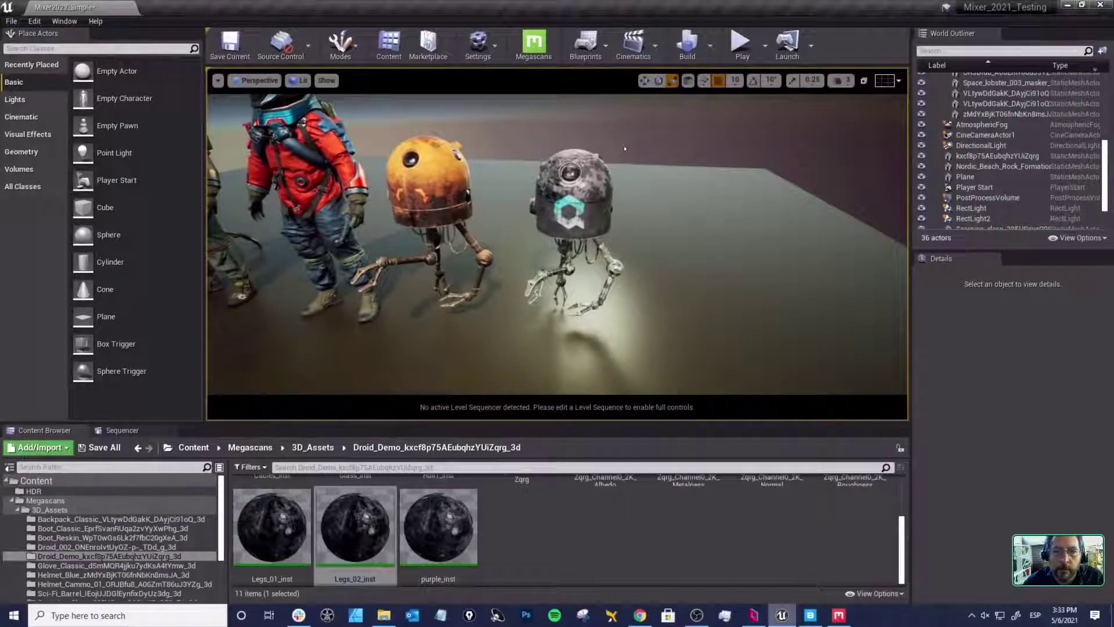
left_click_drag(643, 254, 714, 247, "alt")
scroll(540, 231, "down", 2)
left_click_drag(564, 261, 528, 260, "alt")
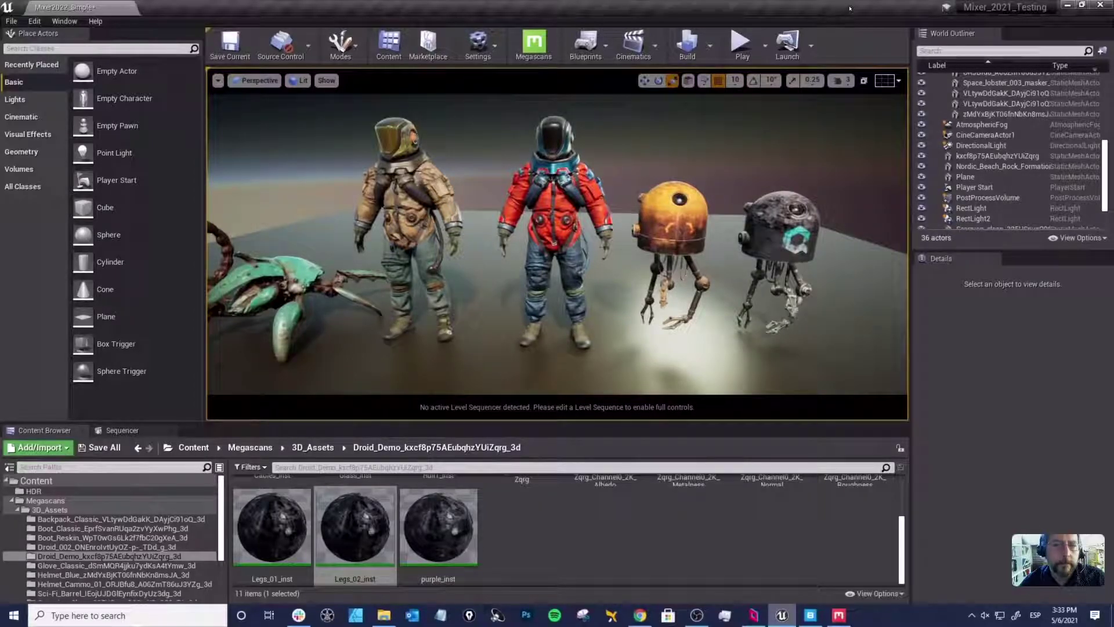
left_click(1067, 7)
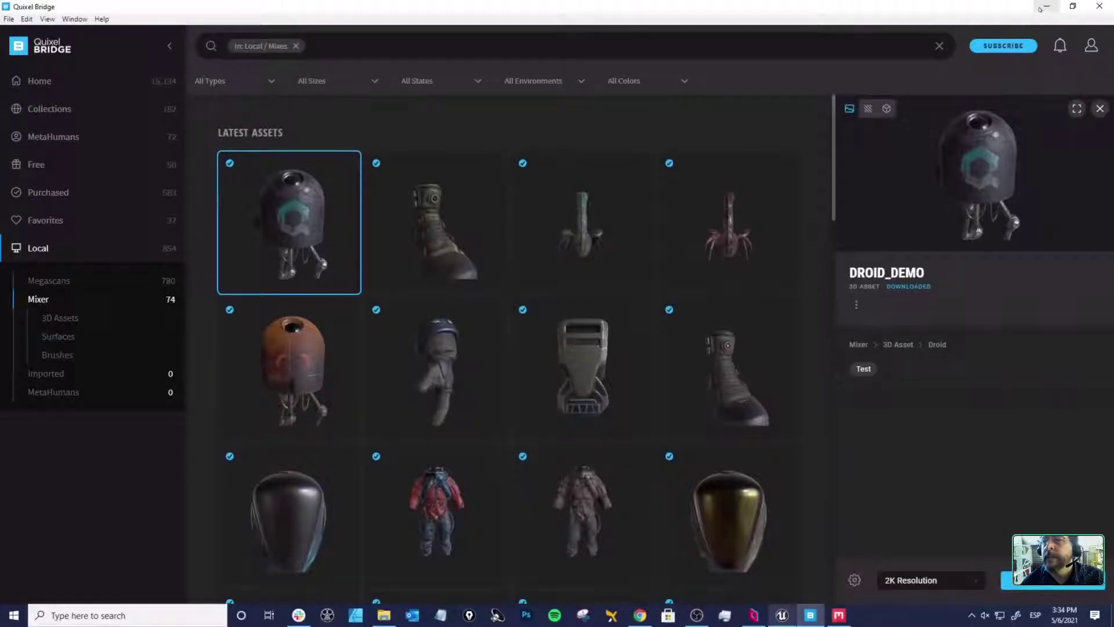
Step: Switch to Quixel Mixer and inspect the whole droid from a slightly different angle, with the texture sets editor clear of it
left_click(839, 615)
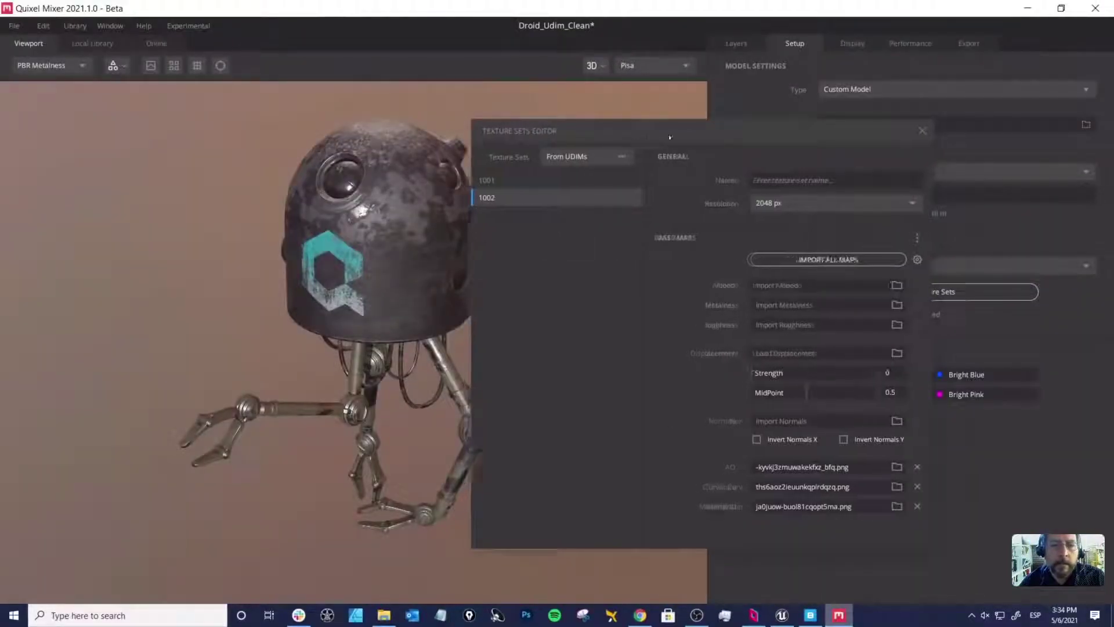
left_click_drag(410, 257, 376, 272)
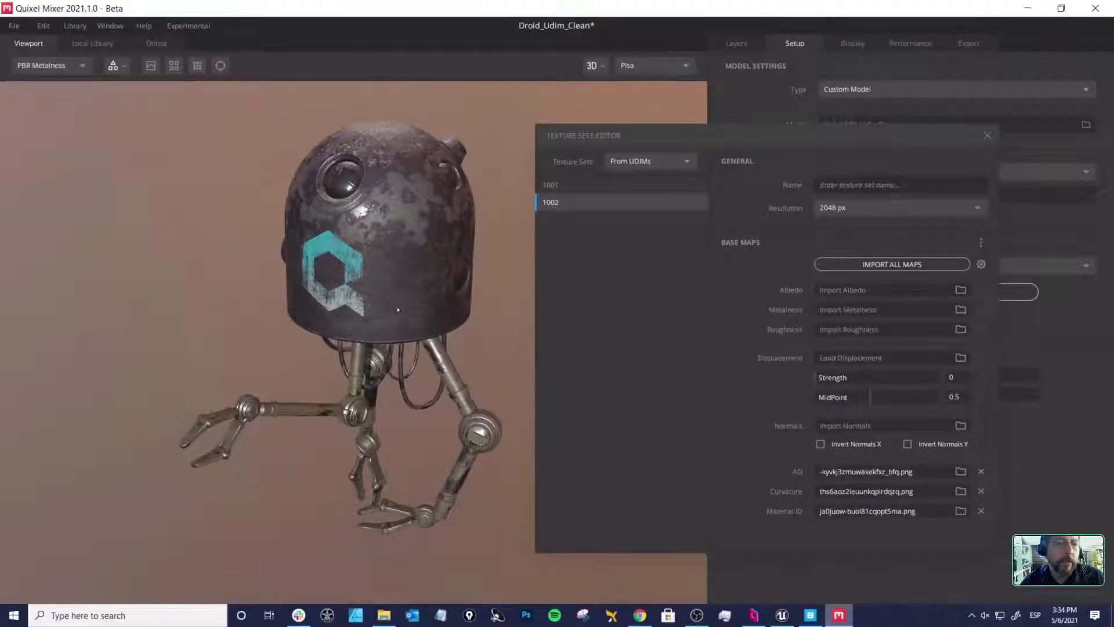
left_click_drag(398, 342, 402, 291, "alt")
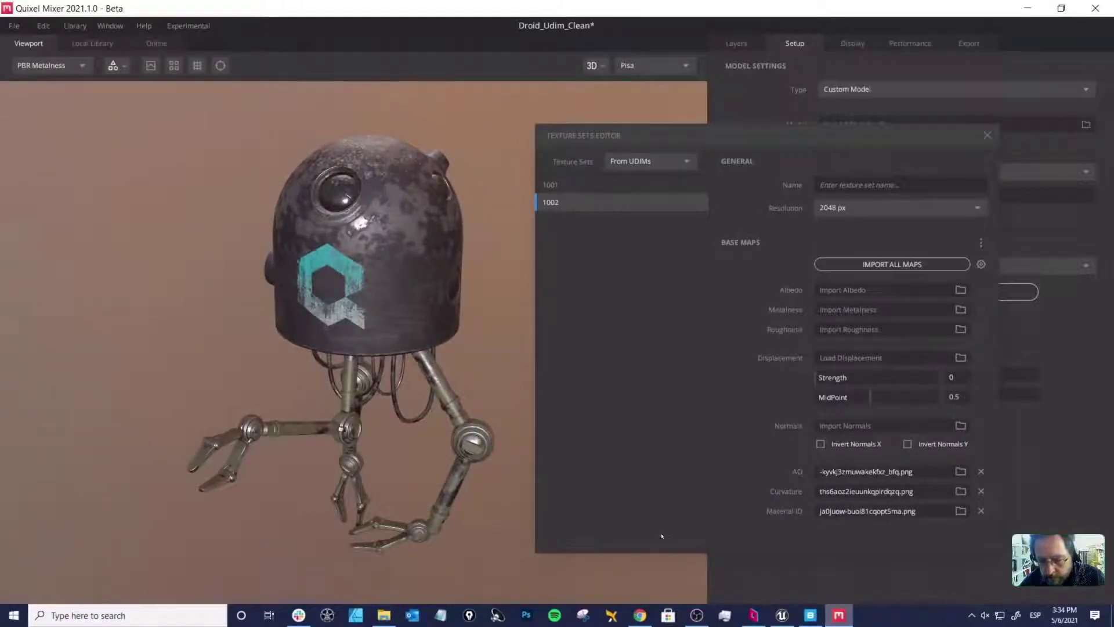
Step: Switch to Unreal Engine, select the orange droid to inspect its material elements, and deselect it
left_click(782, 616)
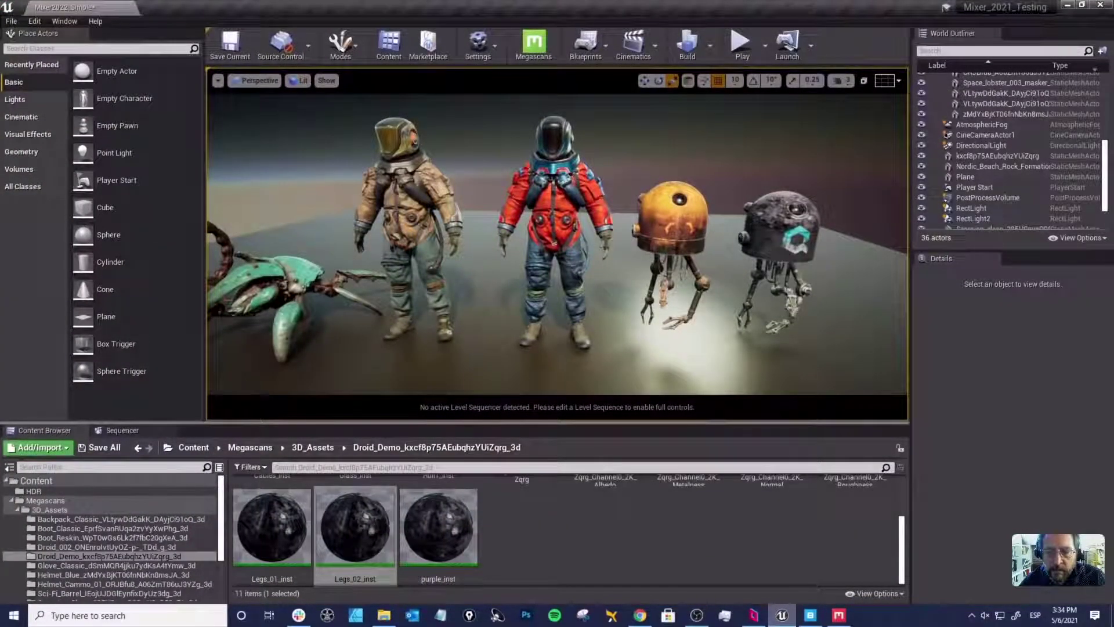
left_click(693, 214)
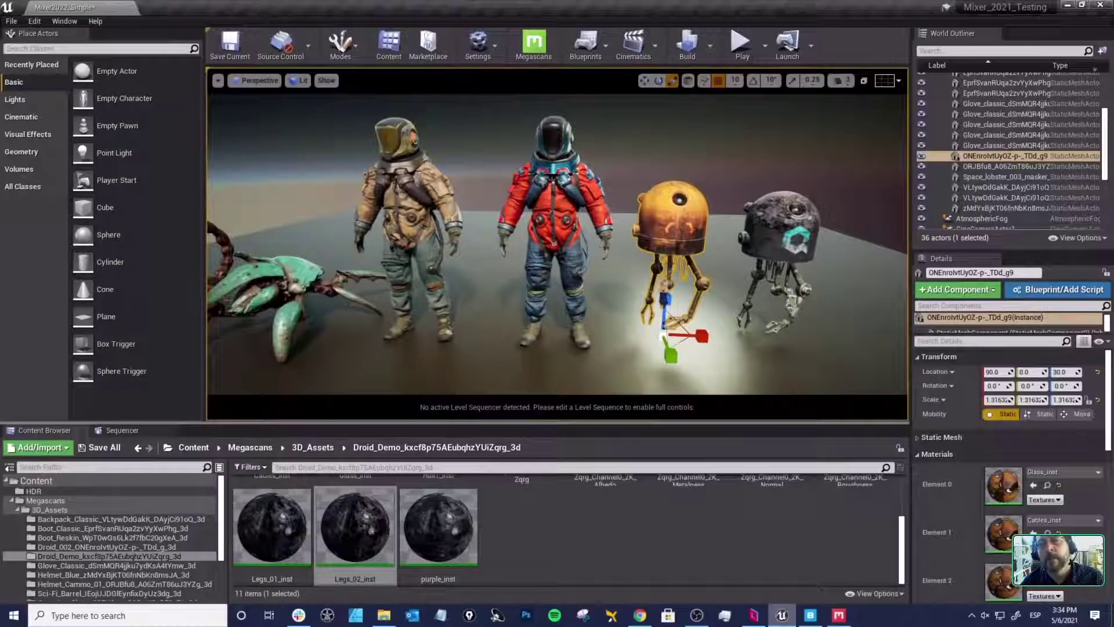
left_click(721, 151)
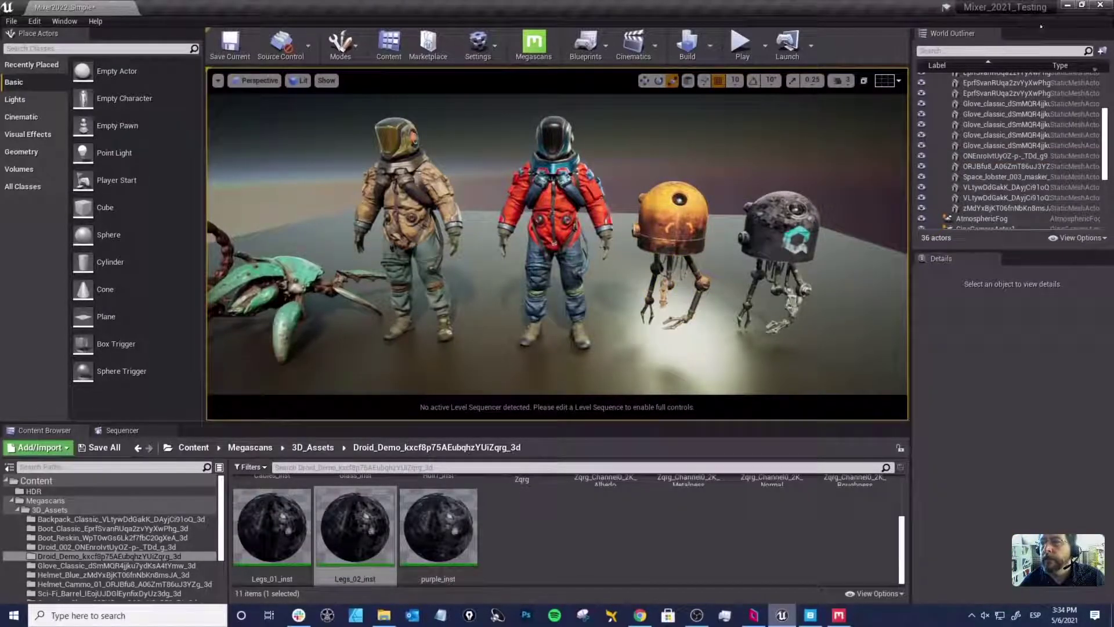
left_click(1068, 5)
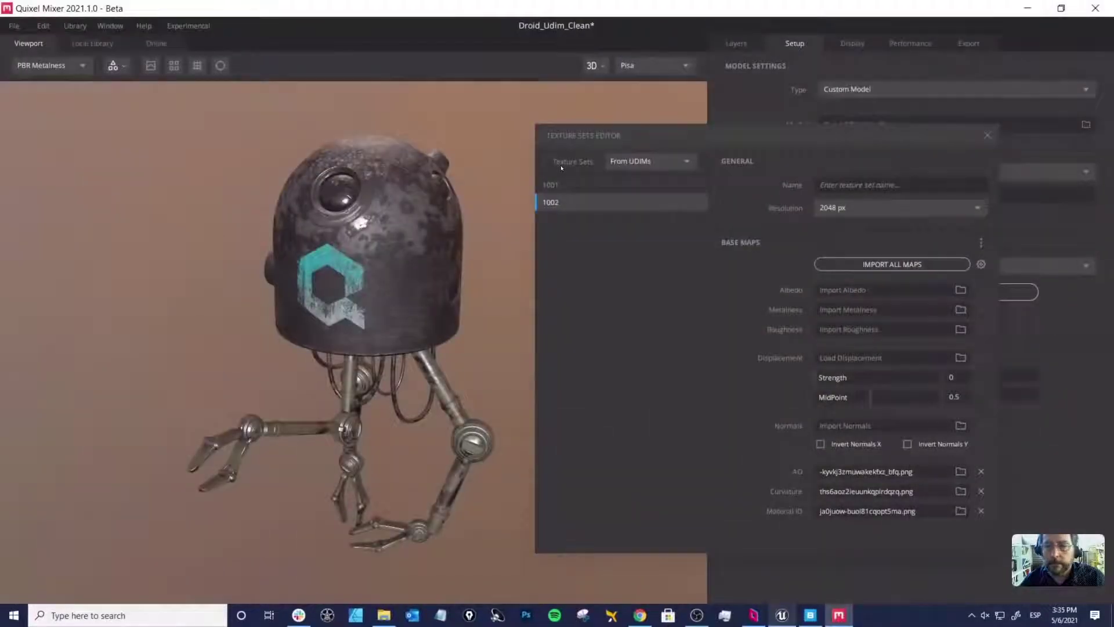
Step: Close the texture sets editor in Quixel Mixer and save the Droid_Udim_Clean mix
left_click(987, 135)
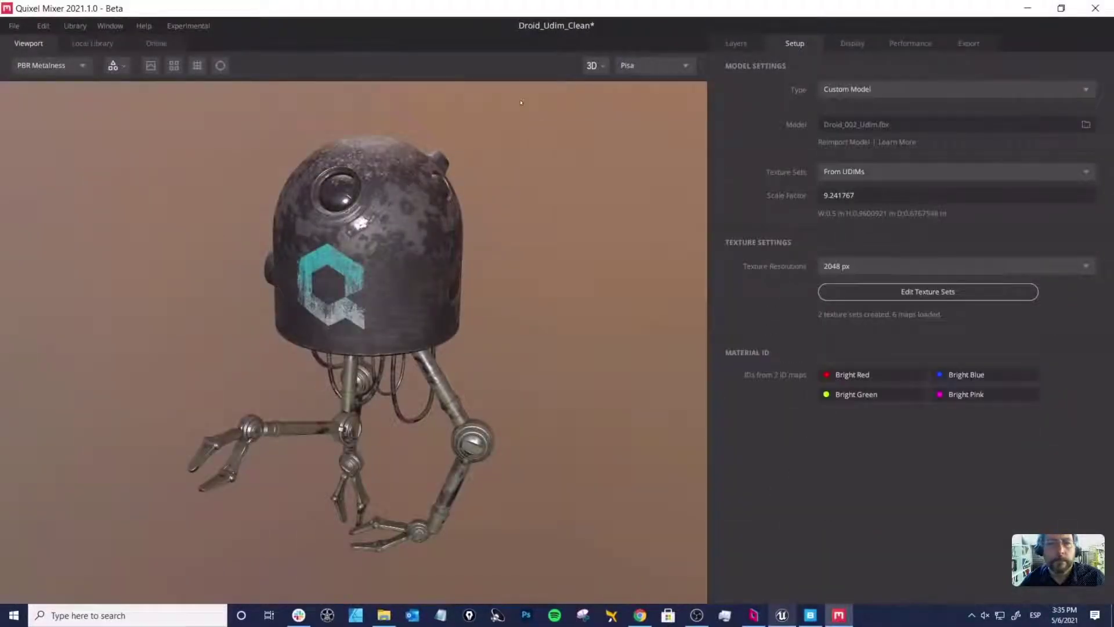
middle_click_drag(508, 178, 549, 230)
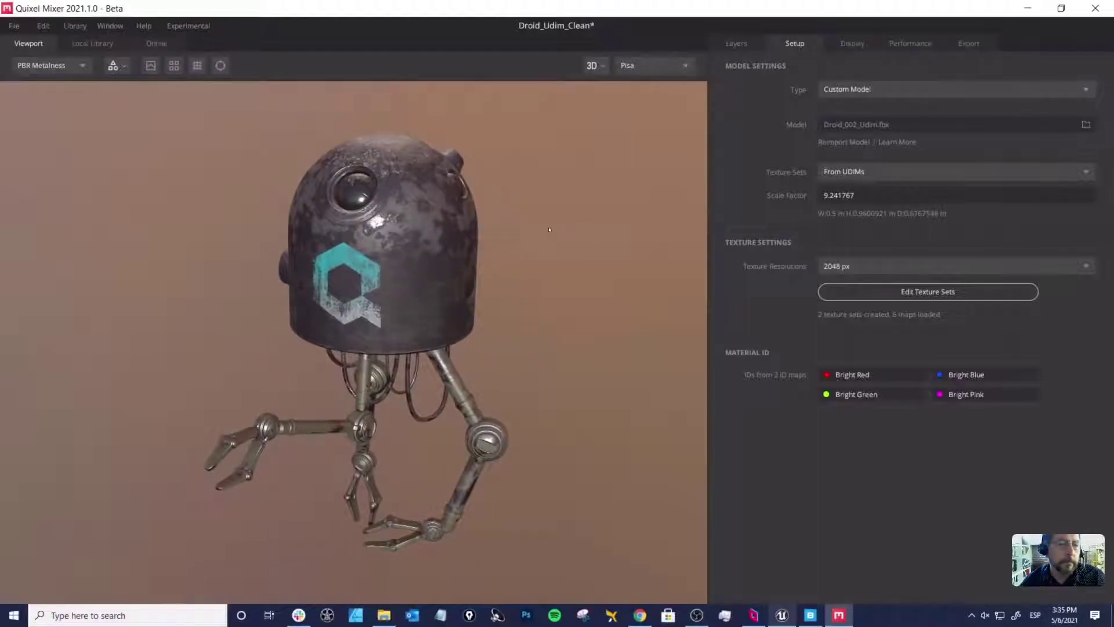
left_click(11, 26)
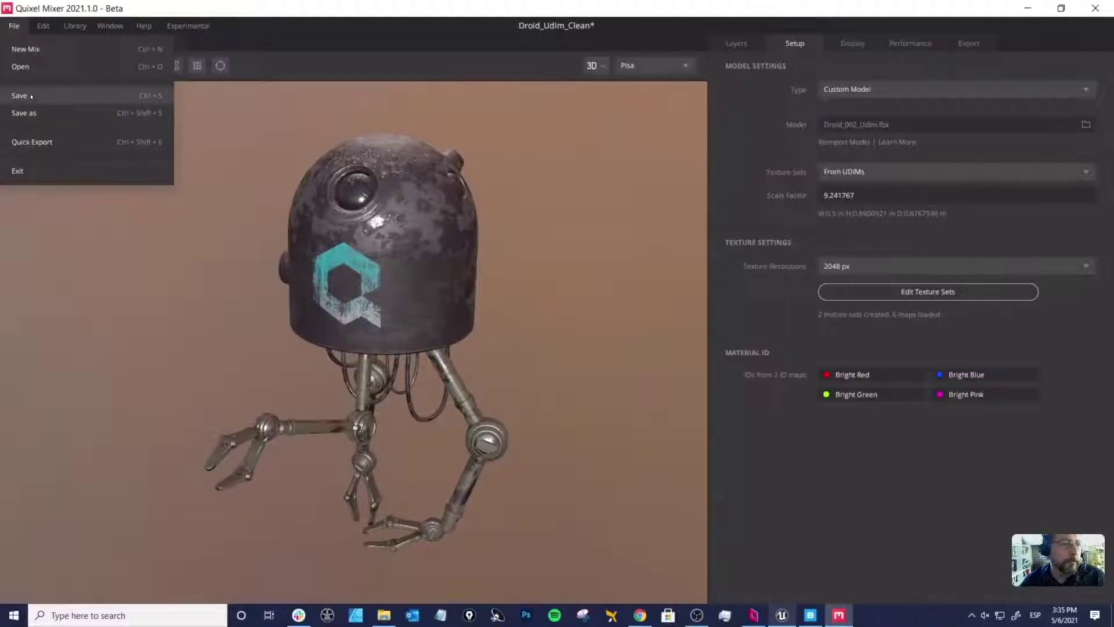
key("ctrl+s")
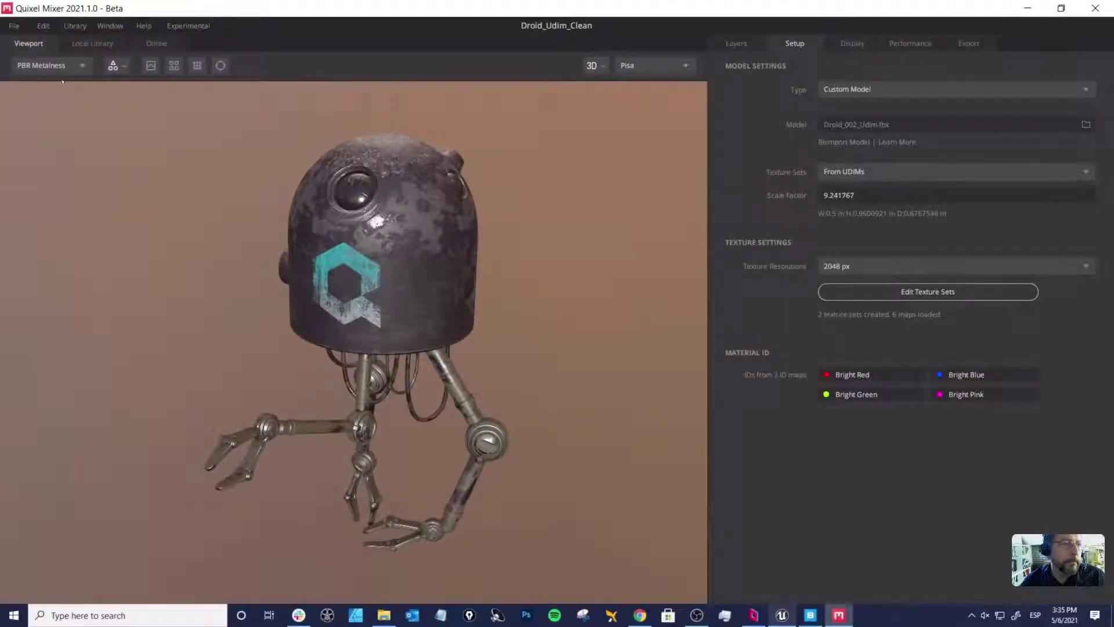
Step: Open the Boot_Clean mix from the Inside Unreal project
left_click(15, 26)
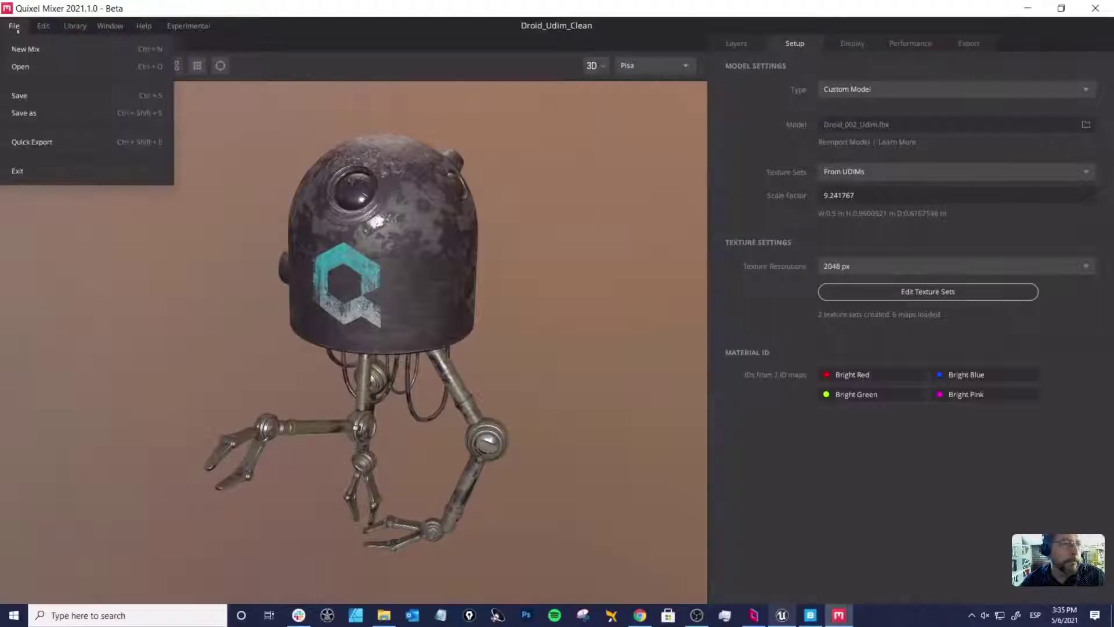
left_click(22, 67)
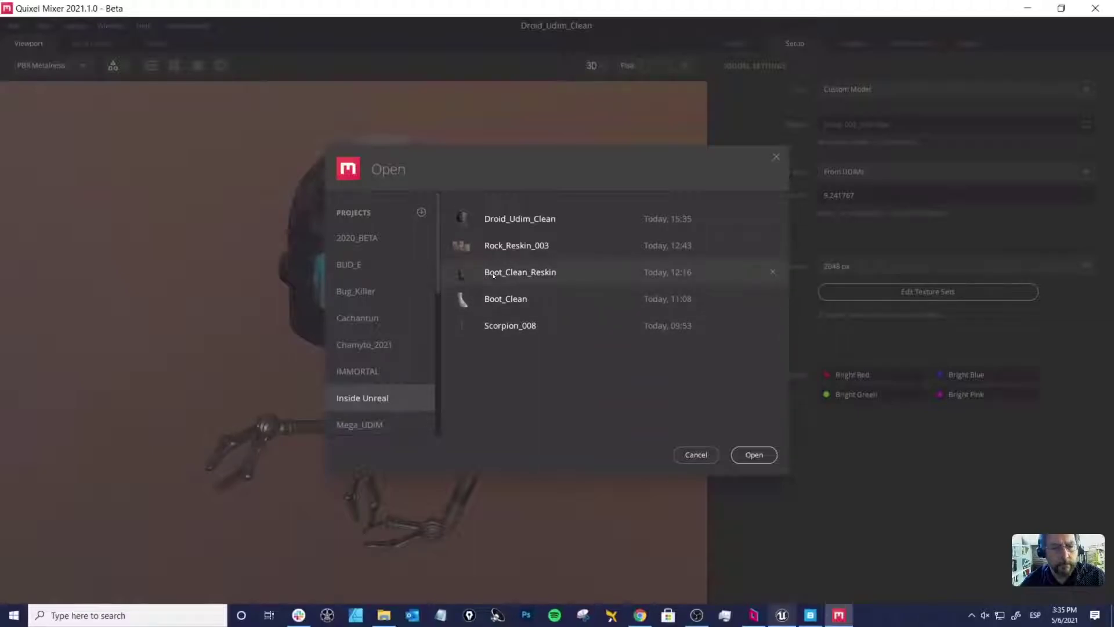
left_click(477, 302)
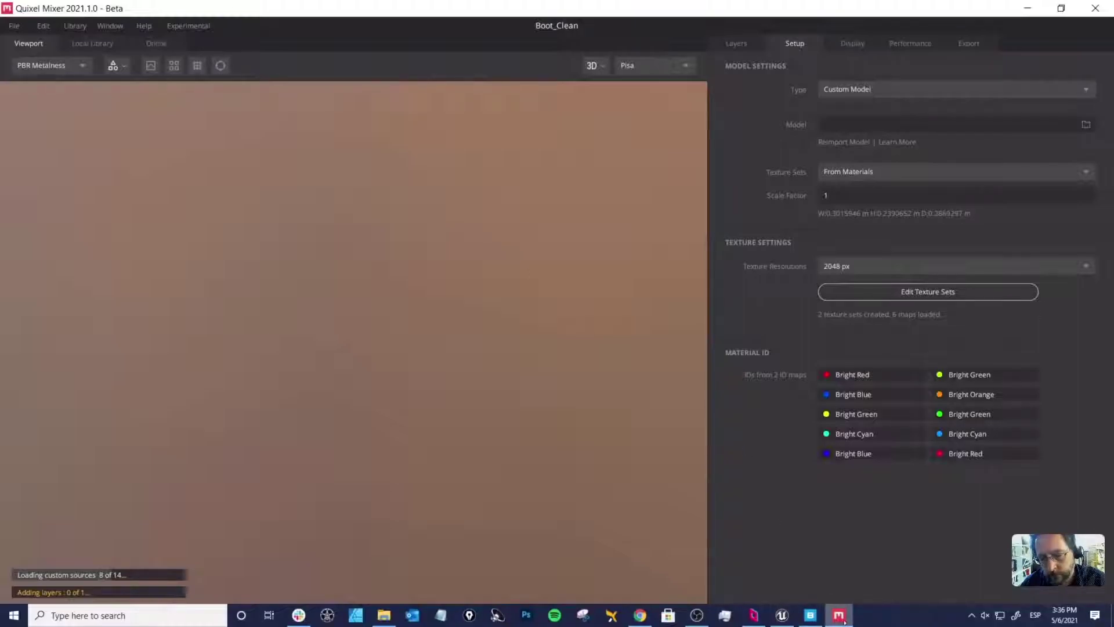
Step: Switch to Unreal Engine, select the red-suited astronaut and examine the suit and trousers up close
left_click(782, 615)
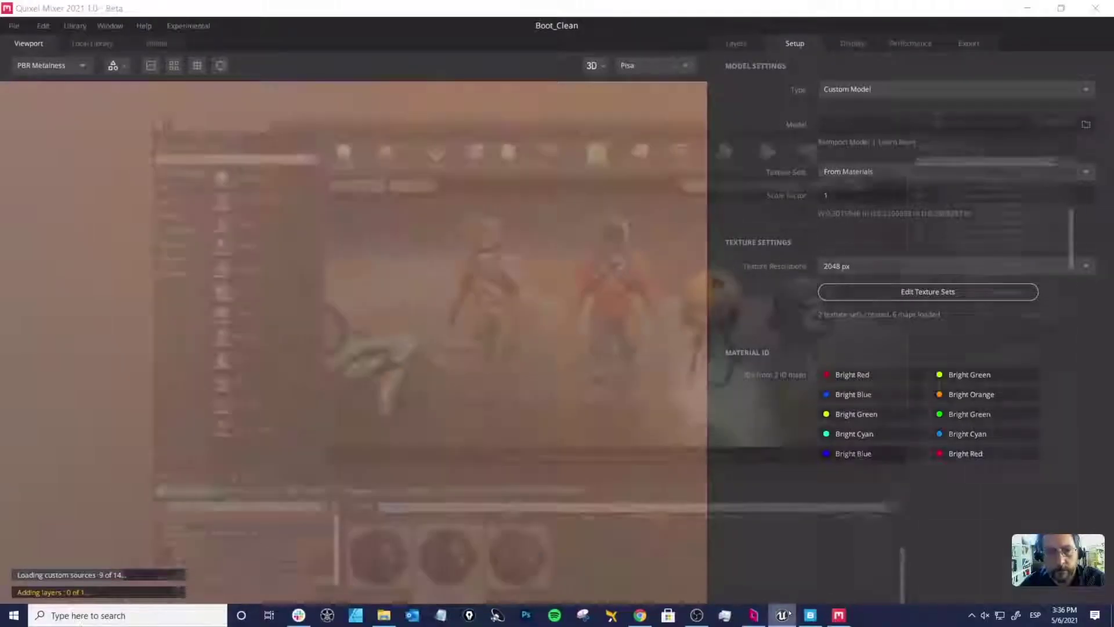
left_click_drag(633, 172, 661, 154, "alt")
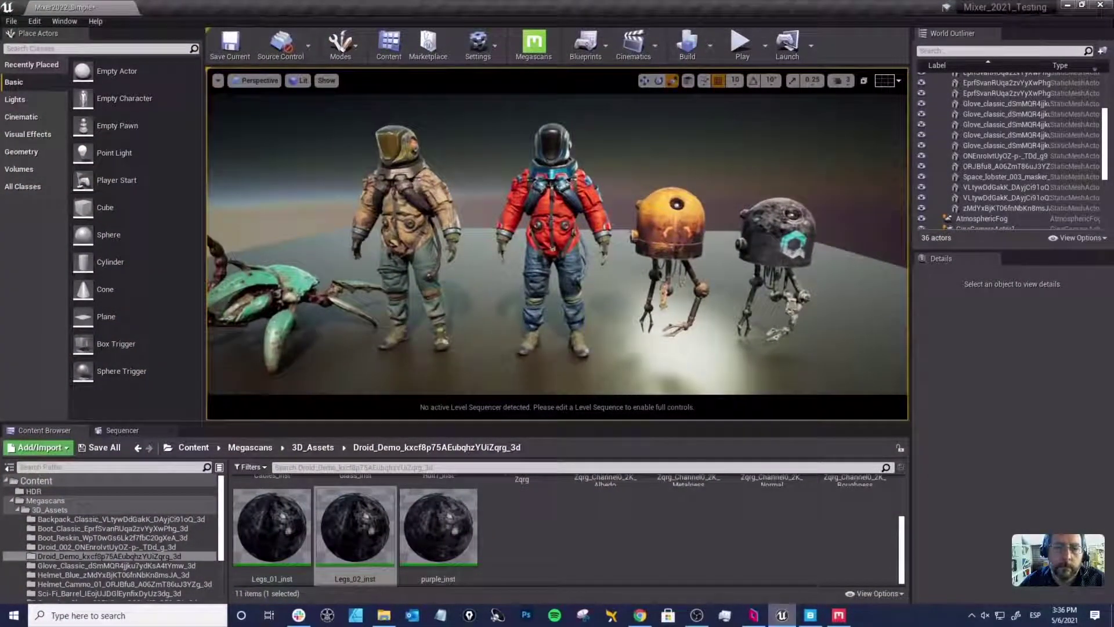
left_click_drag(594, 234, 600, 232, "alt")
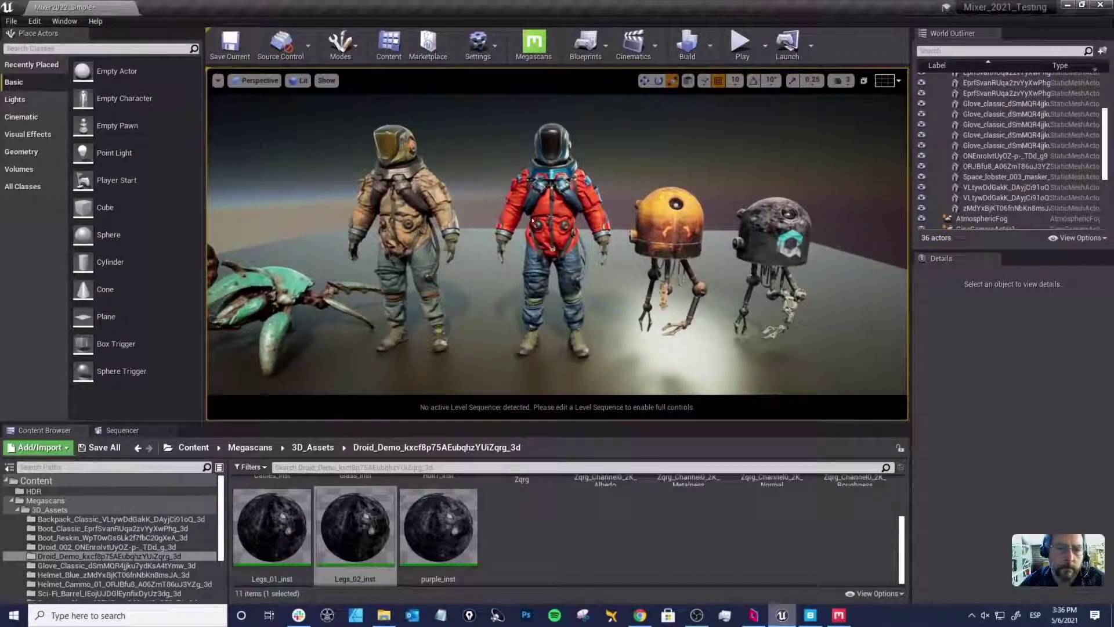
left_click(586, 186)
key("f")
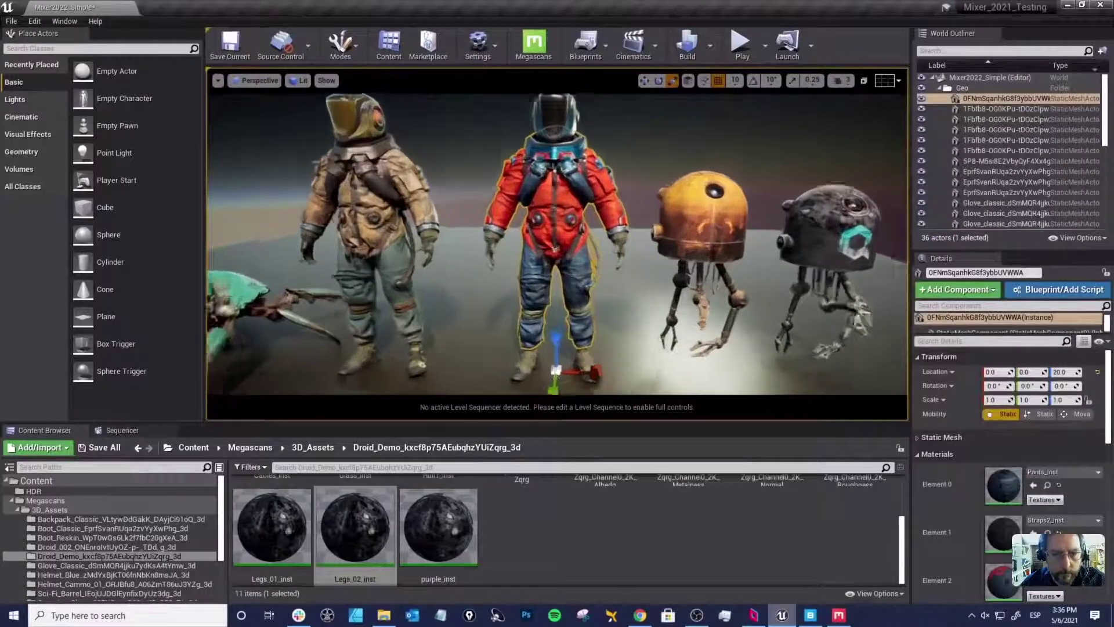
left_click_drag(580, 191, 533, 191, "alt")
right_click_drag(534, 191, 484, 50, "alt")
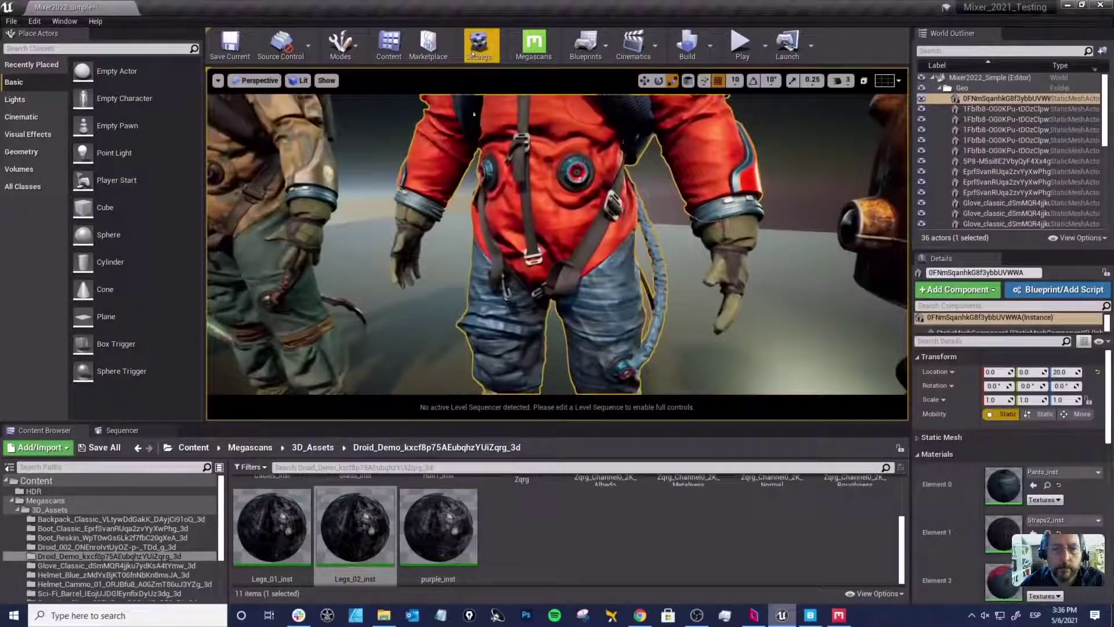
Step: Examine the red-suited astronaut's collar, sleeves, lower trouser legs and boots up close
middle_click_drag(514, 164, 515, 278, "alt")
right_click_drag(514, 279, 520, 253, "alt")
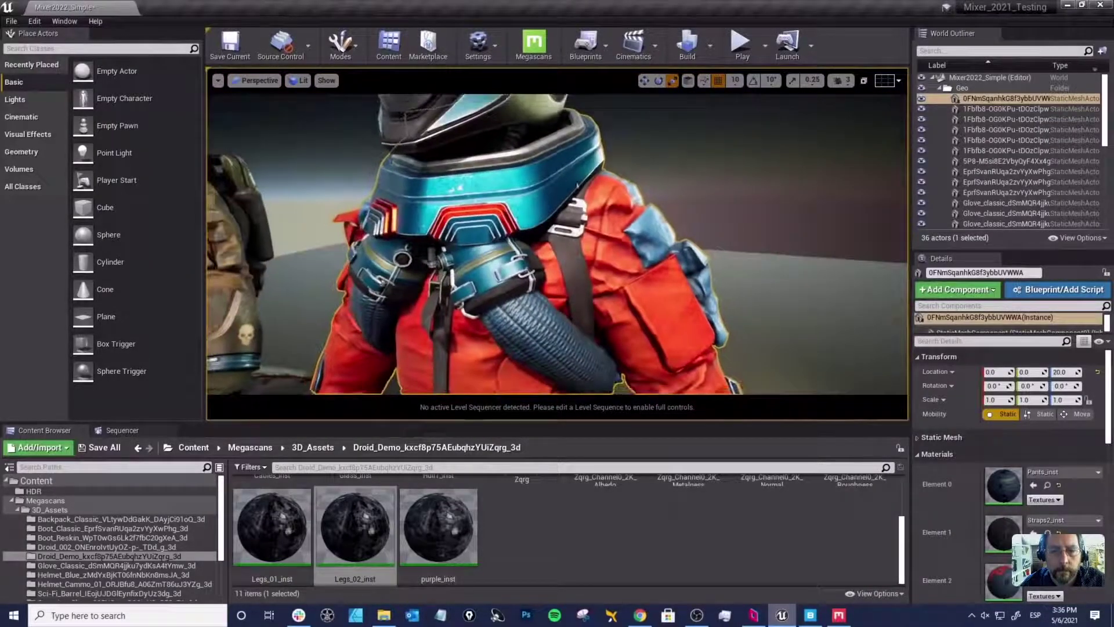
left_click_drag(519, 252, 568, 235, "alt")
middle_click_drag(550, 342, 561, 142, "alt")
middle_click_drag(592, 342, 523, 151, "alt")
middle_click_drag(597, 318, 545, 169, "alt")
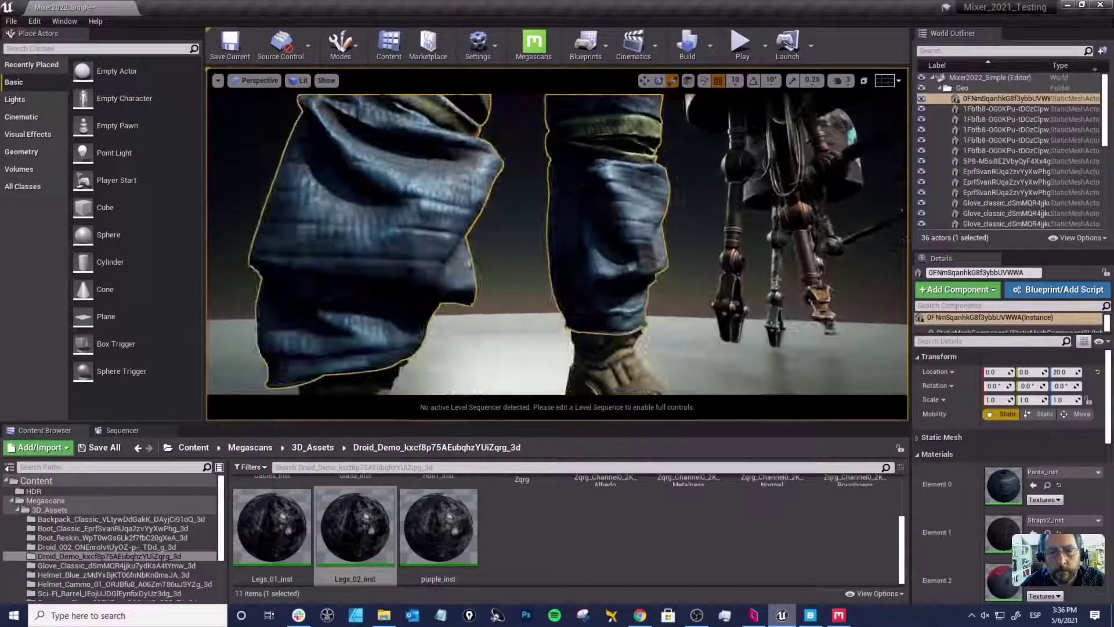
left_click_drag(601, 239, 574, 238, "alt")
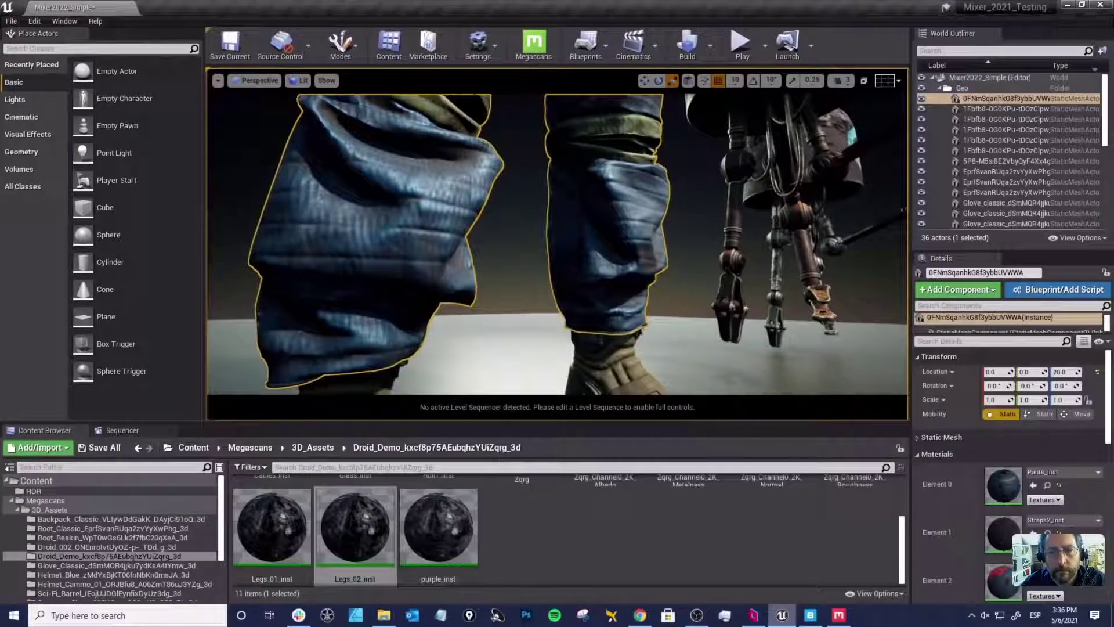
right_click_drag(601, 238, 494, 250, "alt")
left_click_drag(601, 238, 580, 290, "alt")
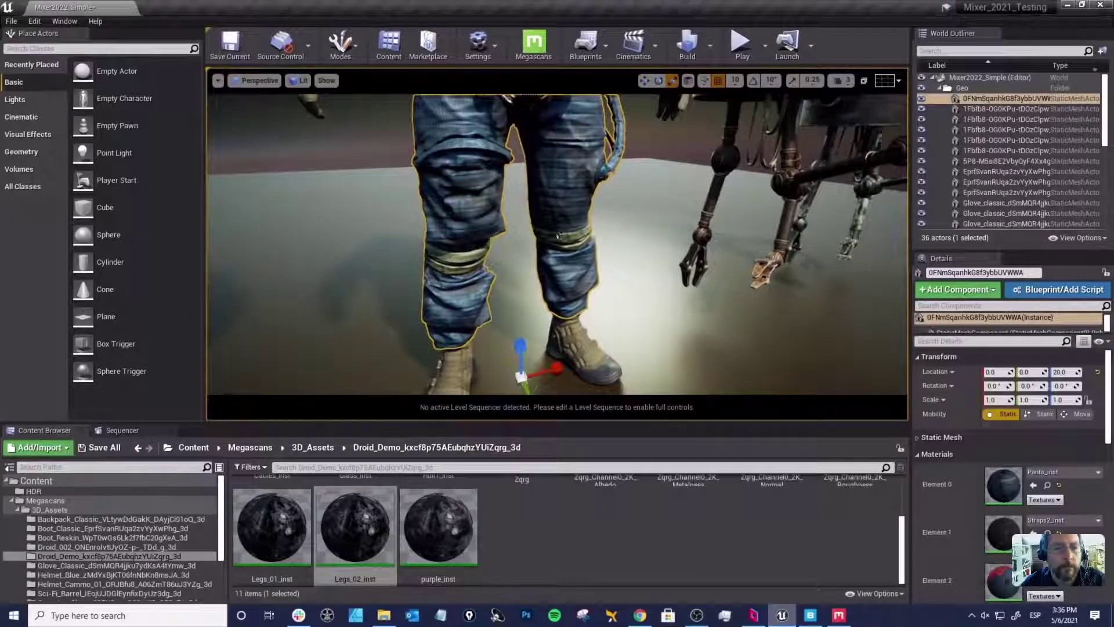
Step: Examine the tan-suited astronaut's trousers, suit, collar and gold-visored helmet, and clear the actor selection
middle_click_drag(601, 239, 899, 235, "alt")
left_click_drag(601, 239, 621, 250, "alt")
right_click_drag(601, 239, 522, 238, "alt")
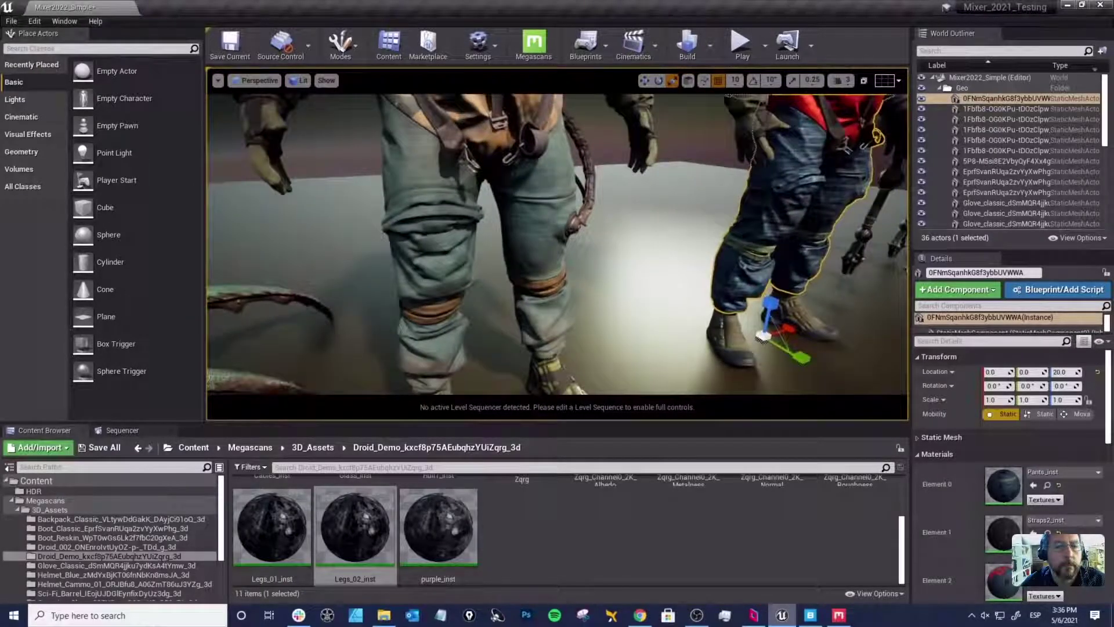
middle_click_drag(580, 220, 591, 331, "alt")
right_click_drag(601, 239, 650, 239, "alt")
middle_click_drag(580, 232, 597, 383, "alt")
middle_click_drag(598, 232, 598, 325, "alt")
left_click_drag(601, 238, 670, 196, "alt")
left_click(727, 127)
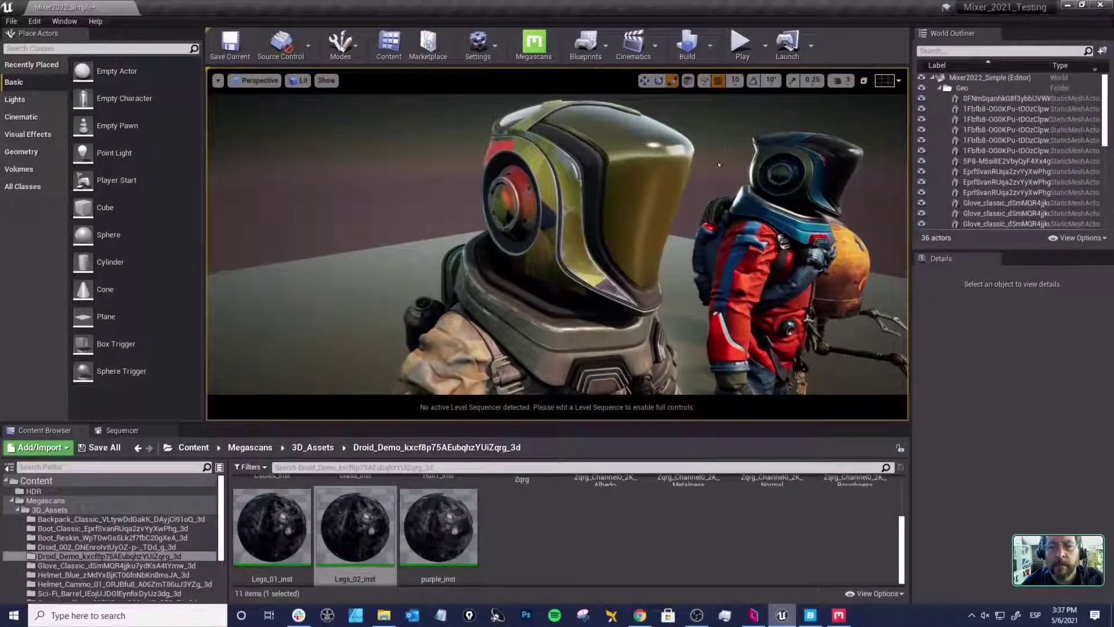
left_click_drag(702, 170, 653, 153, "alt")
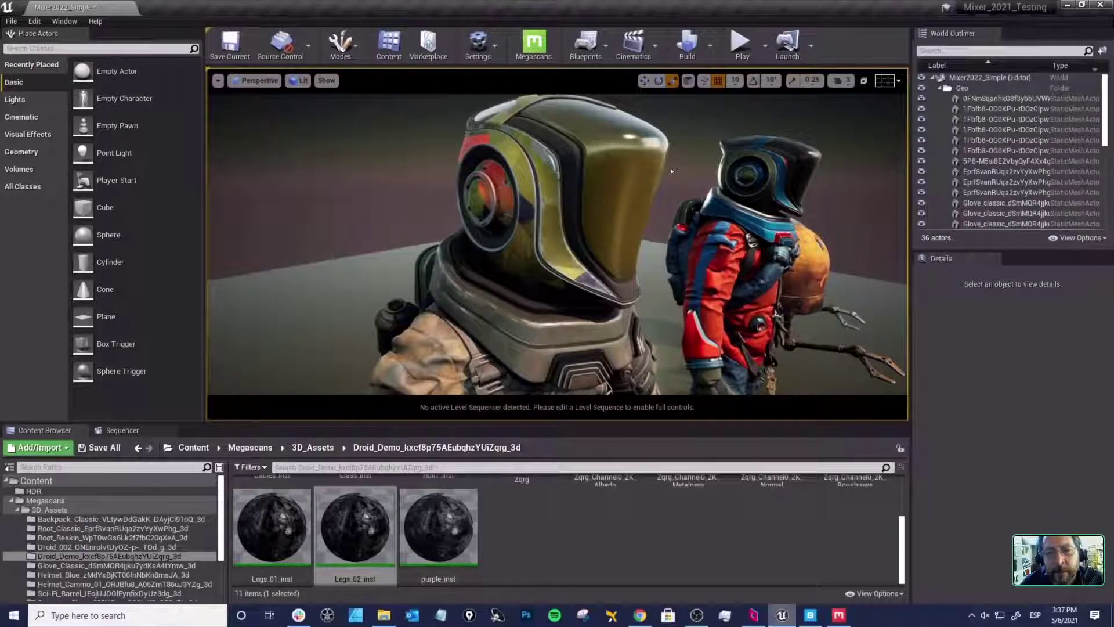
left_click_drag(682, 162, 612, 173, "alt")
middle_click_drag(613, 173, 644, 125, "alt")
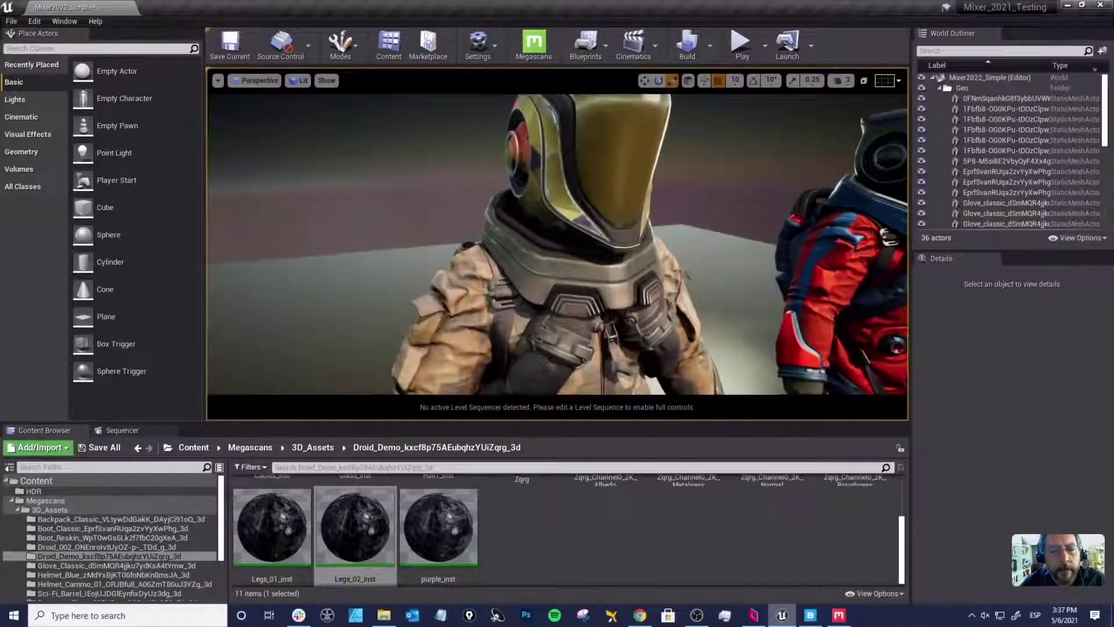
right_click_drag(644, 124, 586, 145, "alt")
middle_click_drag(586, 145, 621, 35, "alt")
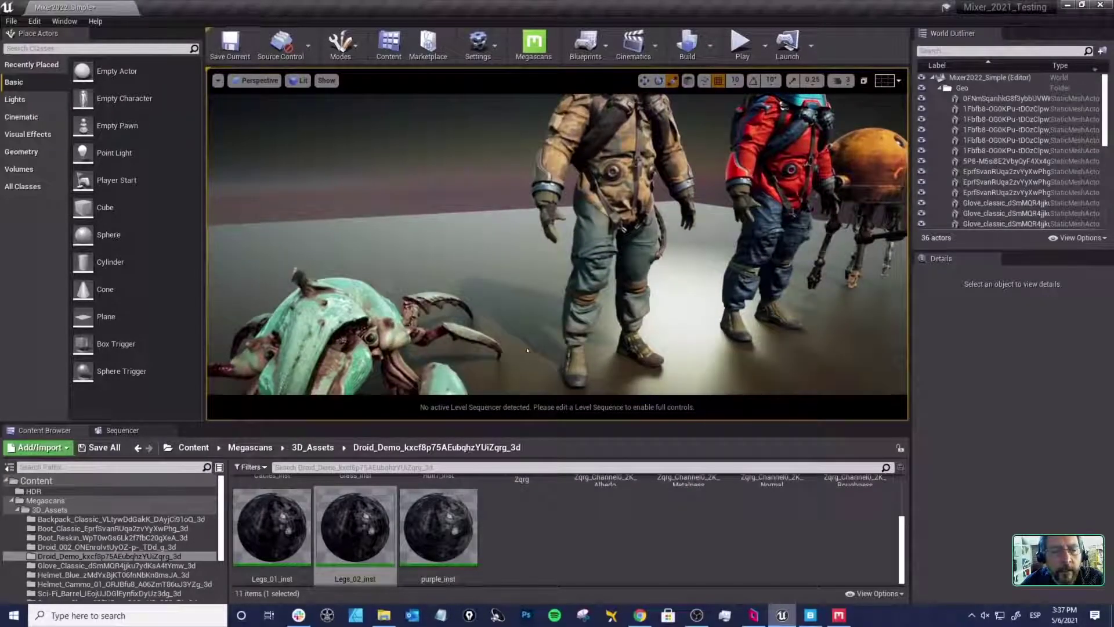
Step: Examine the teal crab-like creature and the red and green scorpions beside it
left_click_drag(525, 350, 465, 350, "alt")
middle_click_drag(464, 350, 517, 325, "alt")
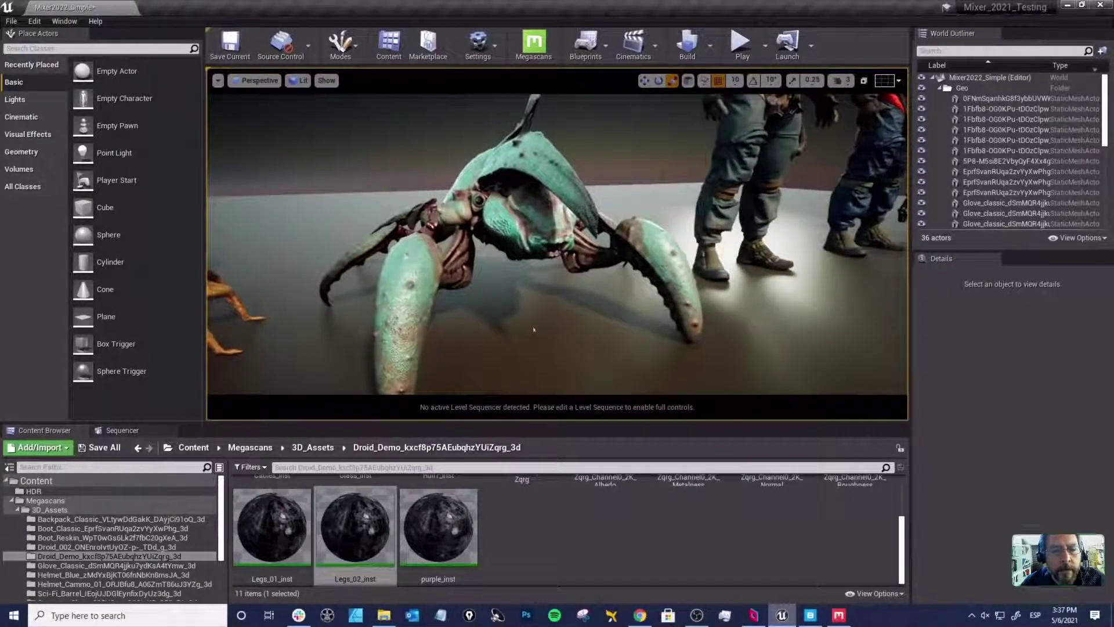
right_click_drag(534, 330, 446, 322, "alt")
left_click_drag(534, 329, 499, 330, "alt")
middle_click_drag(534, 329, 635, 329, "alt")
middle_click_drag(534, 291, 603, 285, "alt")
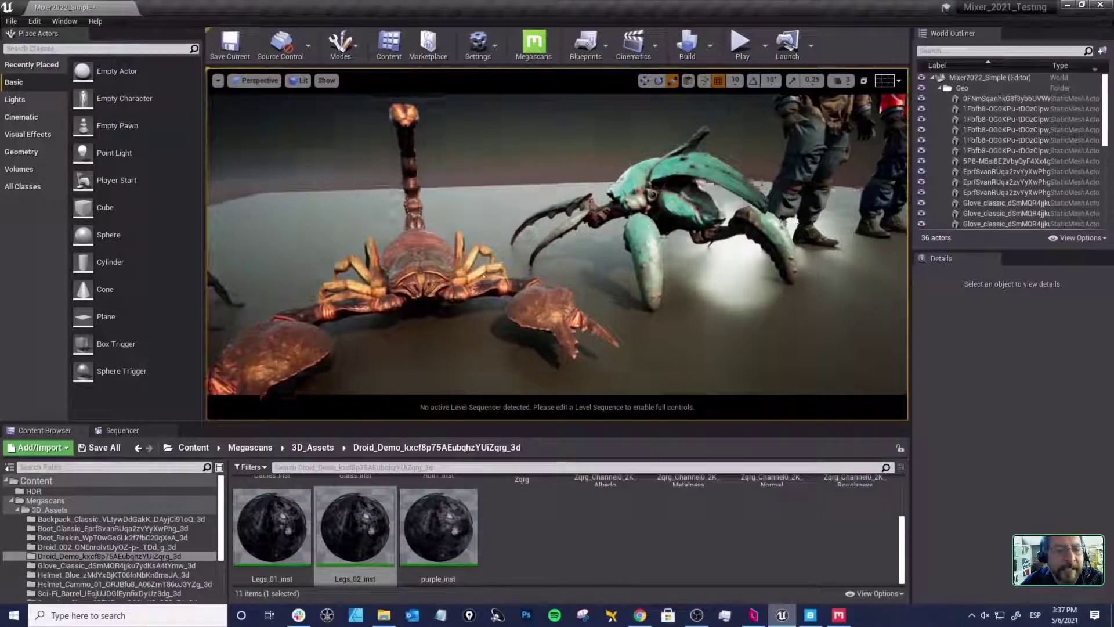
left_click_drag(557, 255, 539, 302, "alt")
middle_click_drag(534, 302, 641, 258, "alt")
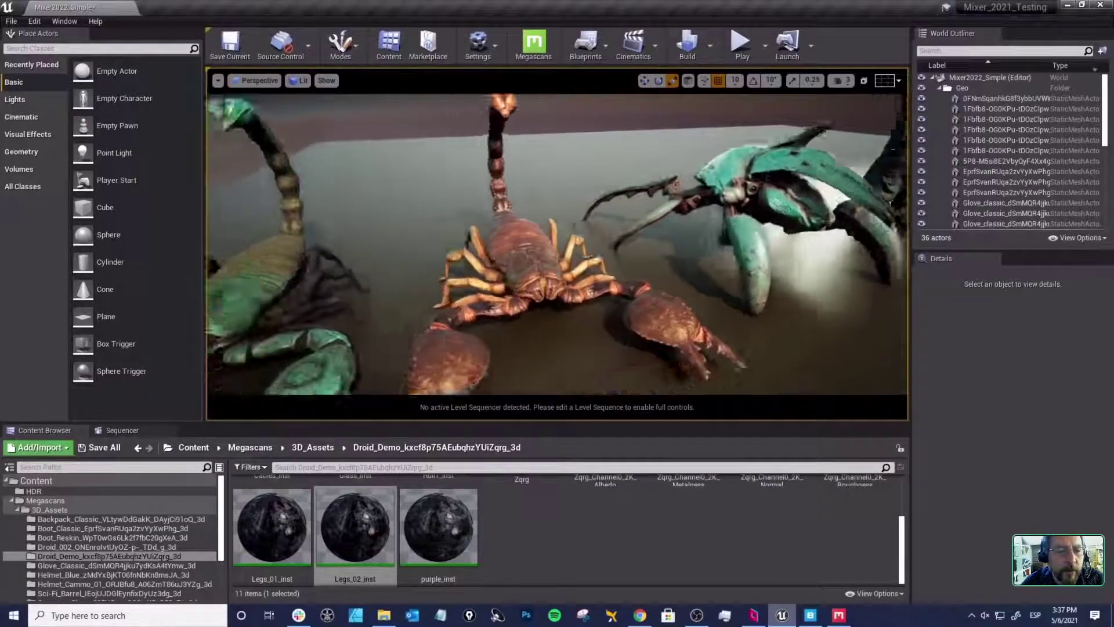
middle_click_drag(534, 278, 597, 261, "alt")
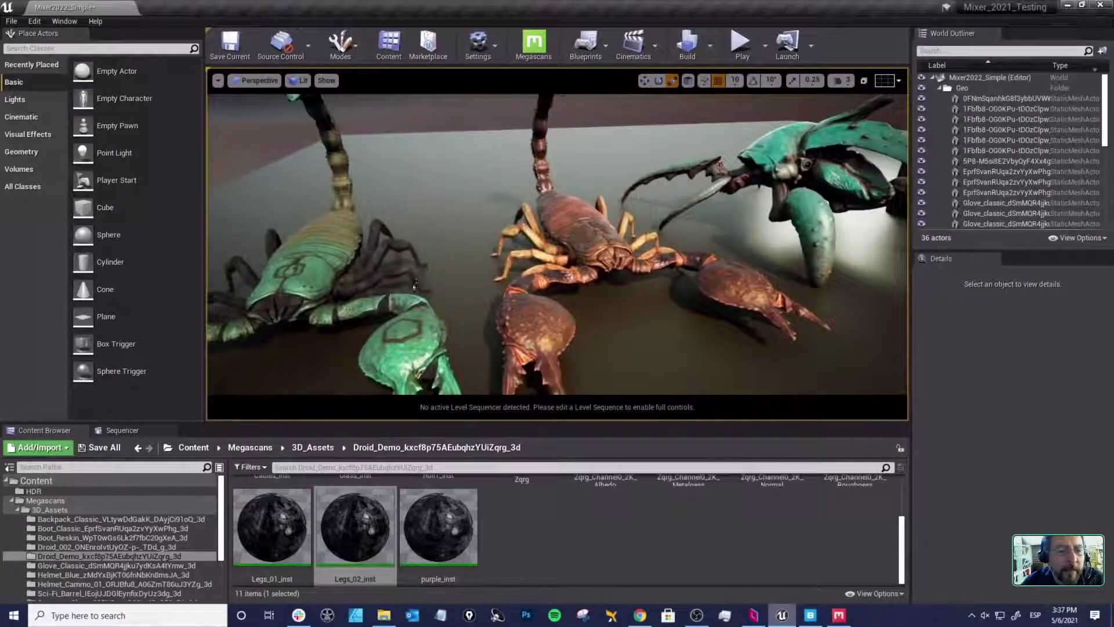
left_click_drag(453, 255, 415, 281, "alt")
middle_click_drag(415, 281, 482, 288, "alt")
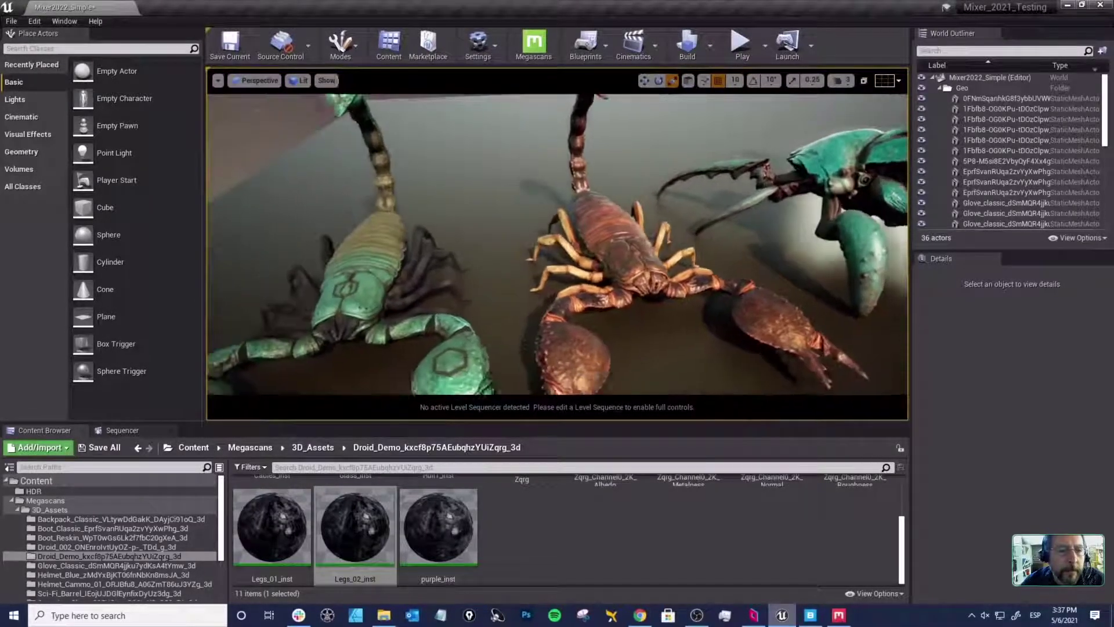
right_click_drag(534, 290, 499, 290, "alt")
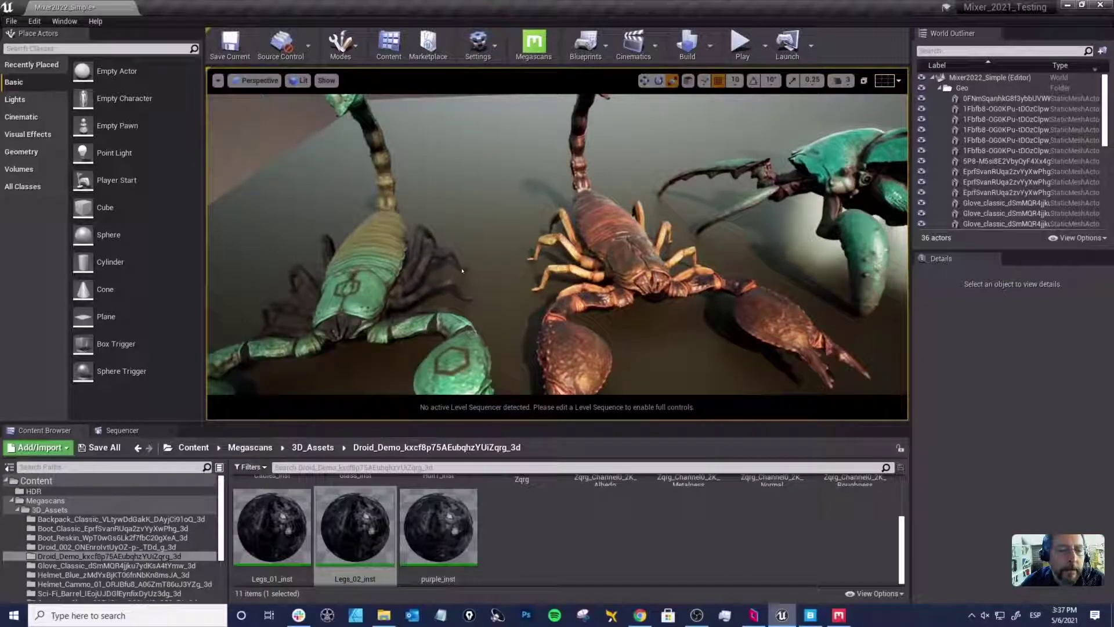
middle_click_drag(534, 267, 537, 307, "alt")
left_click_drag(533, 255, 505, 301, "alt")
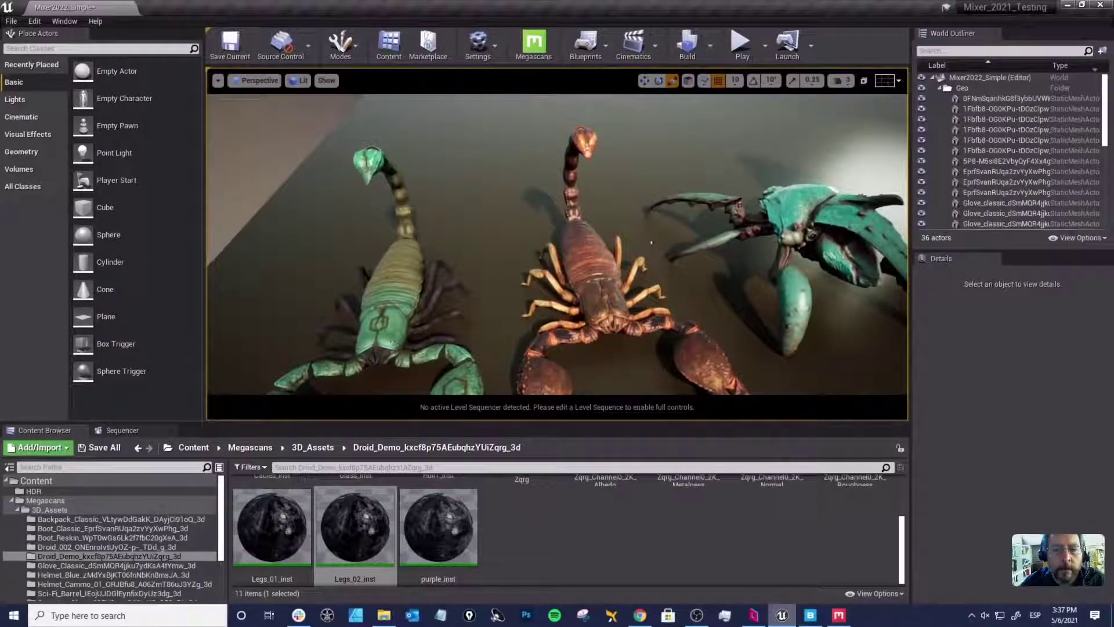
Step: View the two astronauts and the two droids together as a lineup, leaving no actor selected
middle_click_drag(754, 250, 220, 290, "alt")
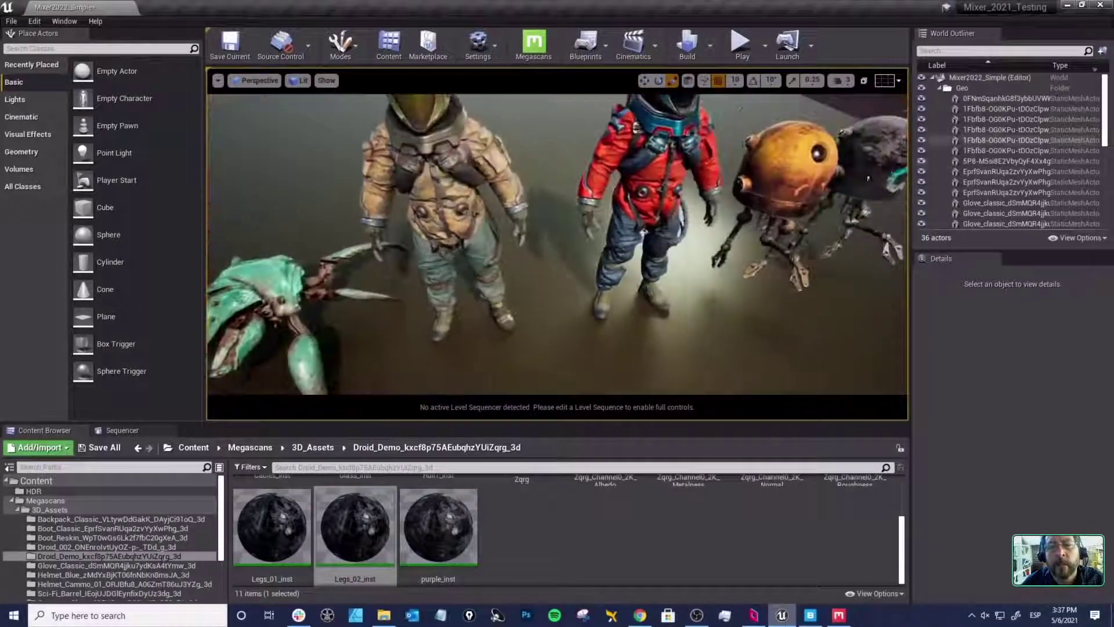
middle_click_drag(868, 178, 803, 264, "alt")
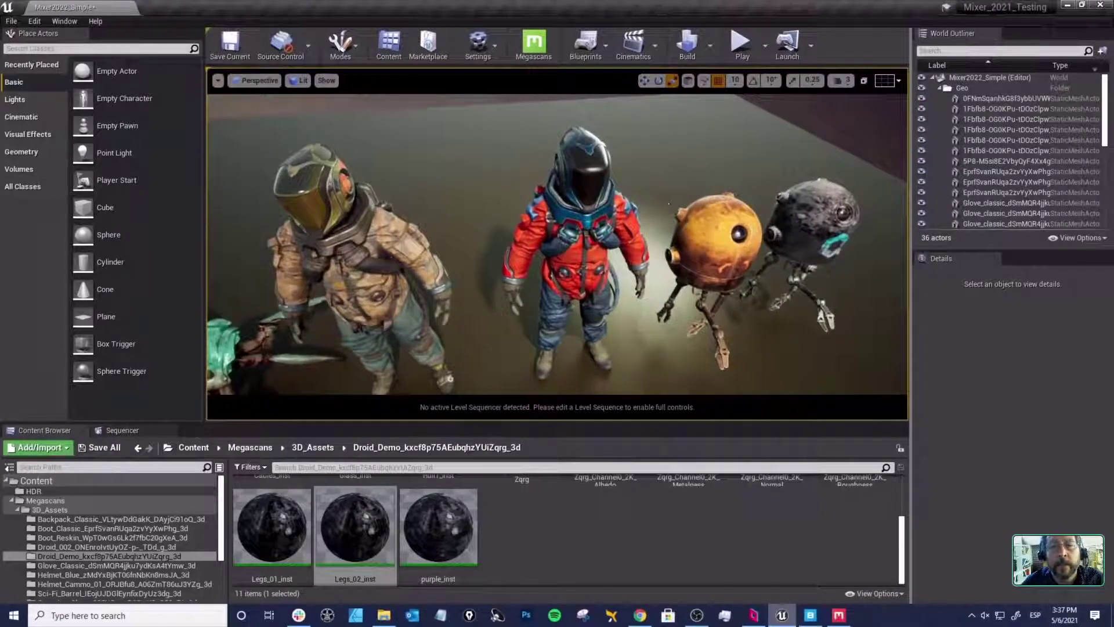
left_click_drag(696, 264, 668, 203, "alt")
middle_click_drag(557, 209, 555, 313, "alt")
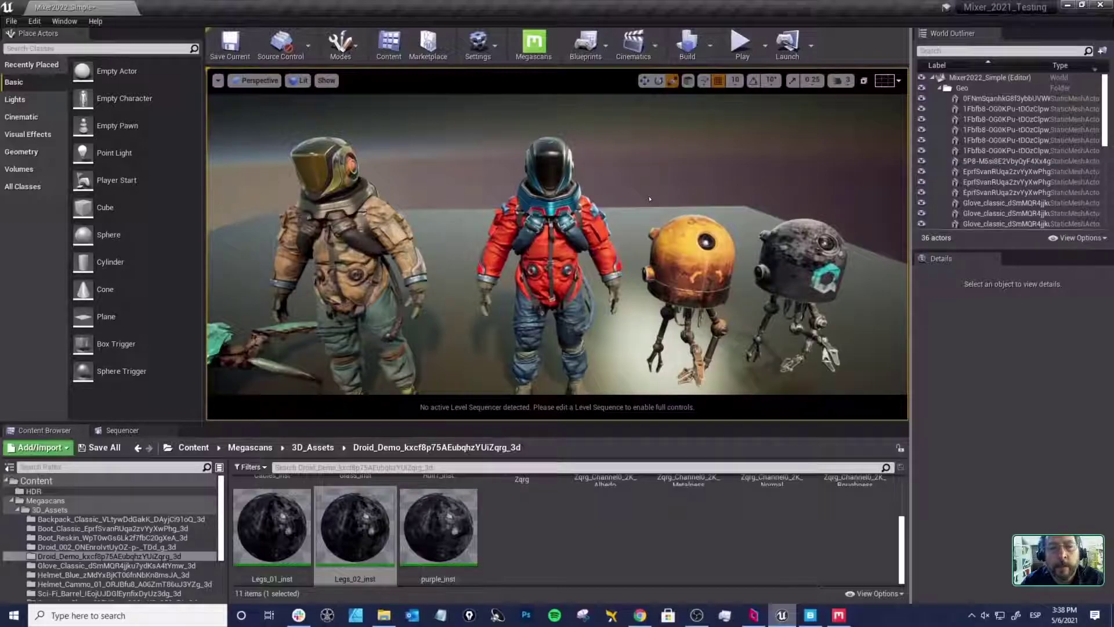
scroll(636, 214, "up", 5)
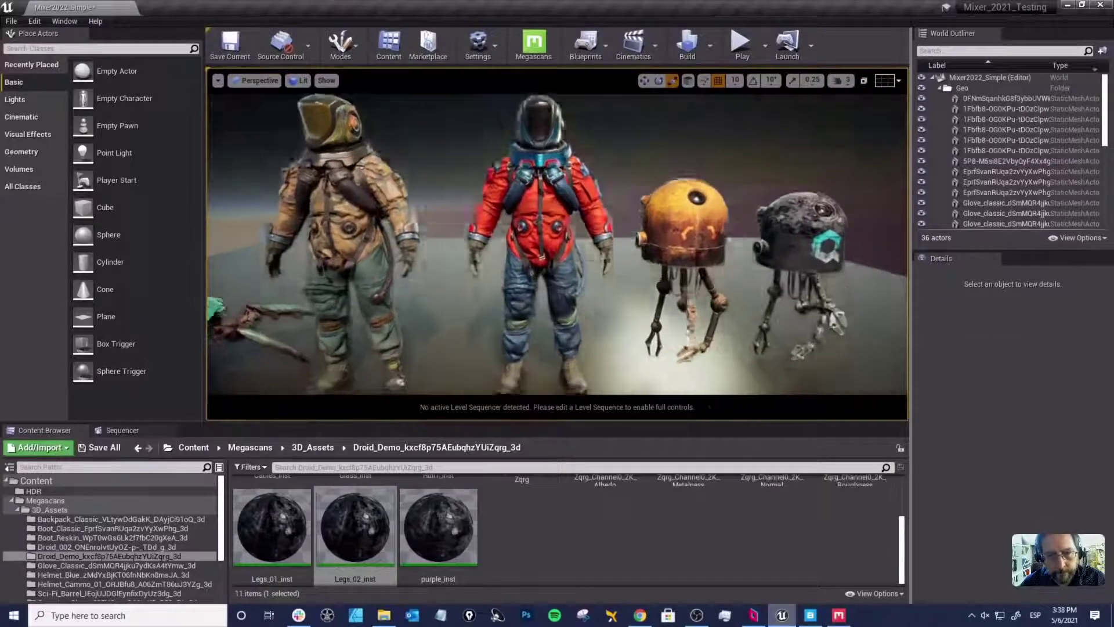
left_click_drag(643, 224, 677, 231, "alt")
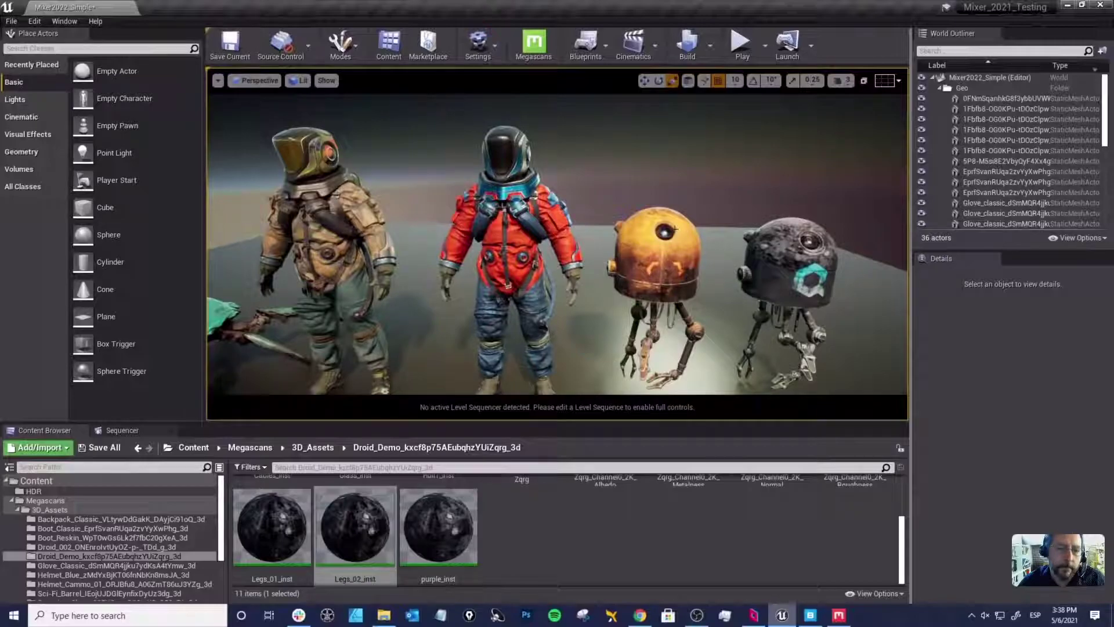
left_click_drag(709, 241, 653, 241, "alt")
left_click(702, 245)
key("Escape")
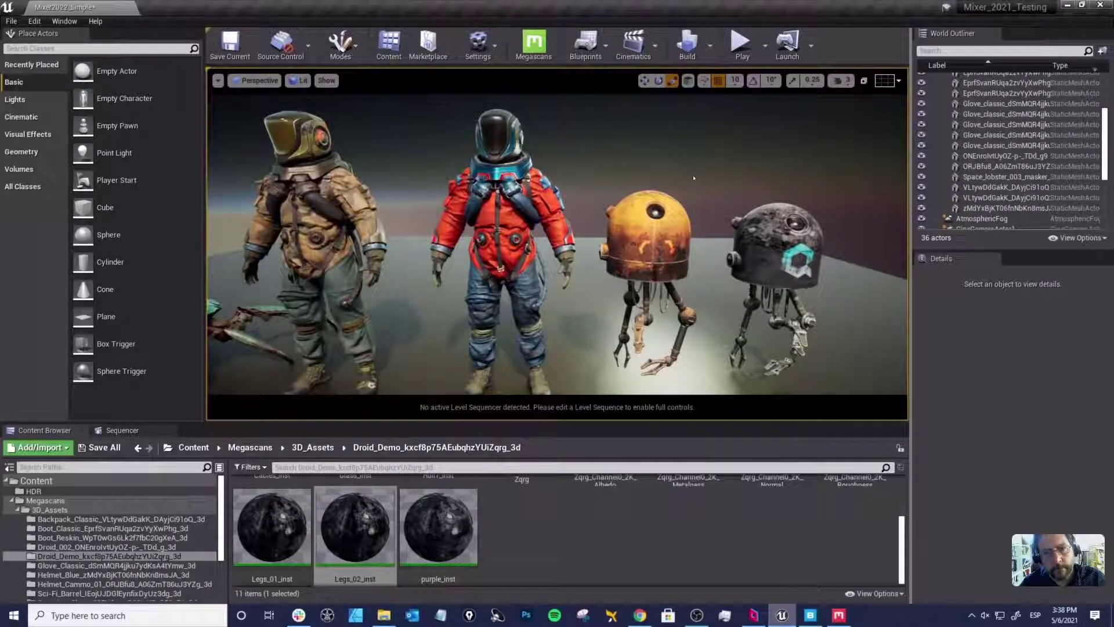
left_click_drag(692, 177, 689, 175, "alt")
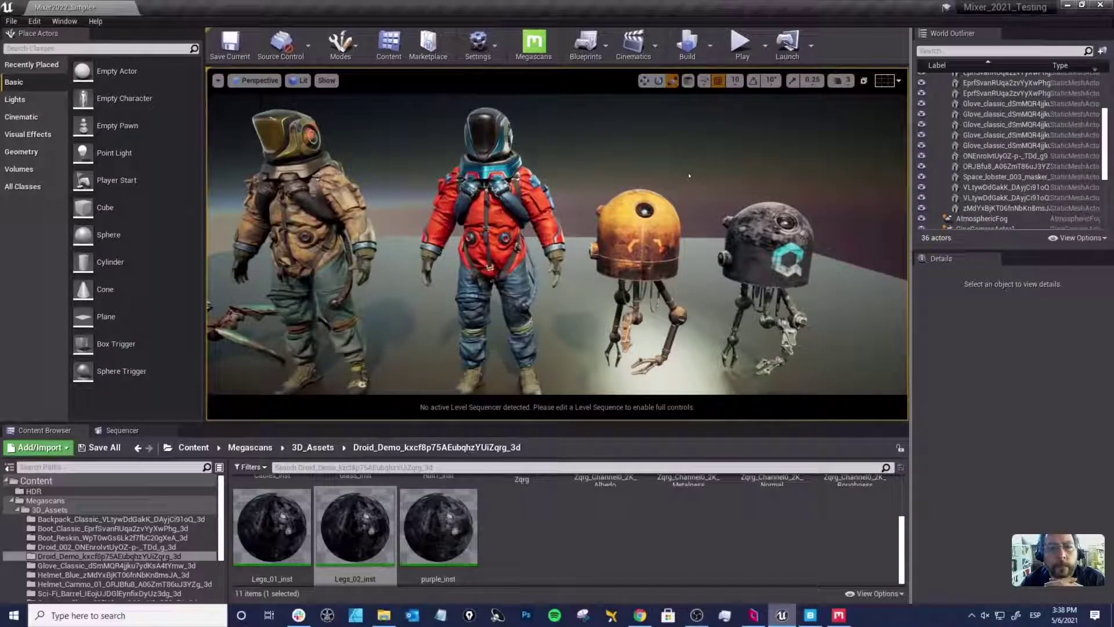